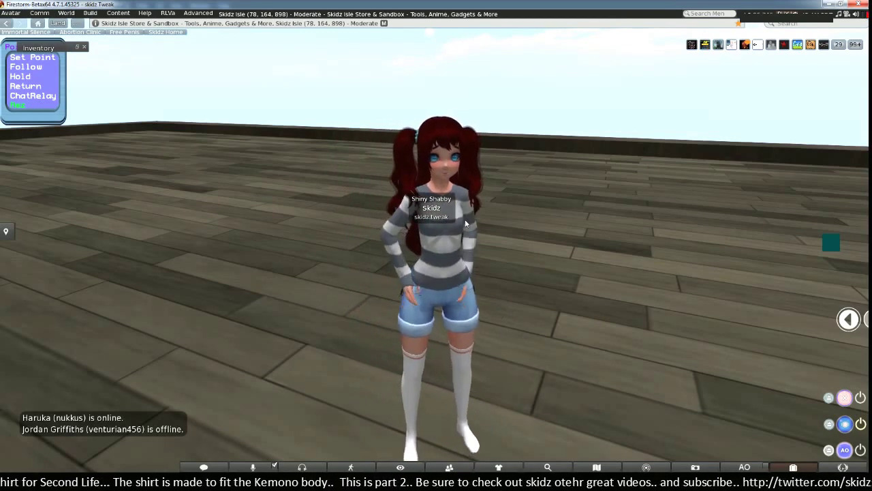
Step: Widen the 3D viewport over the UV editor and show the Shirt_01 mesh in front view
scroll(466, 224, up, 3)
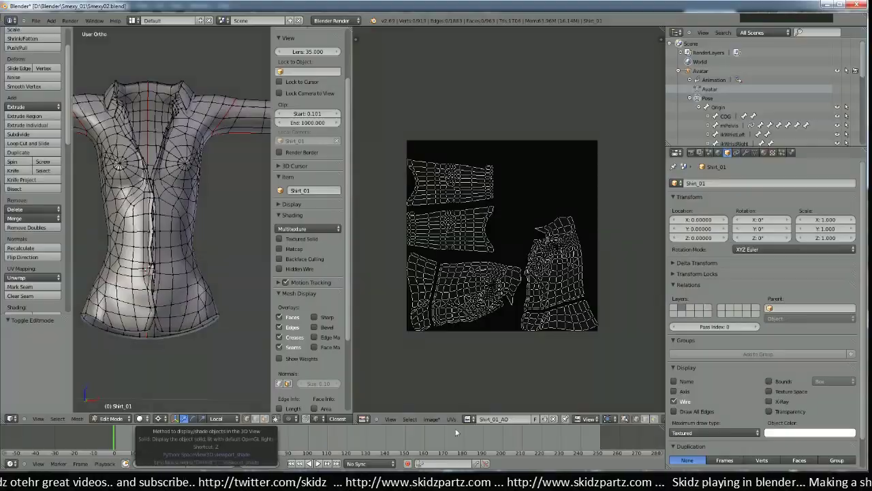
middle_drag(236, 246, 329, 264)
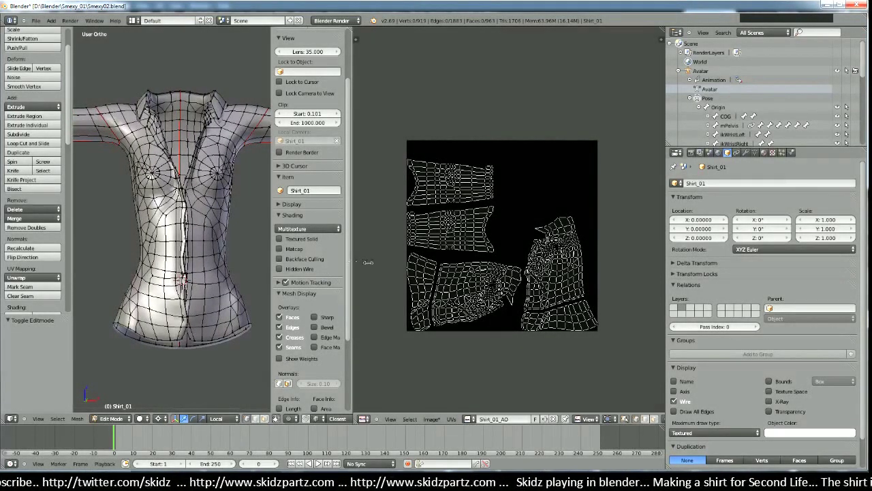
drag(355, 261, 607, 264)
middle_drag(416, 265, 356, 282)
scroll(372, 289, up, 4)
scroll(372, 289, down, 4)
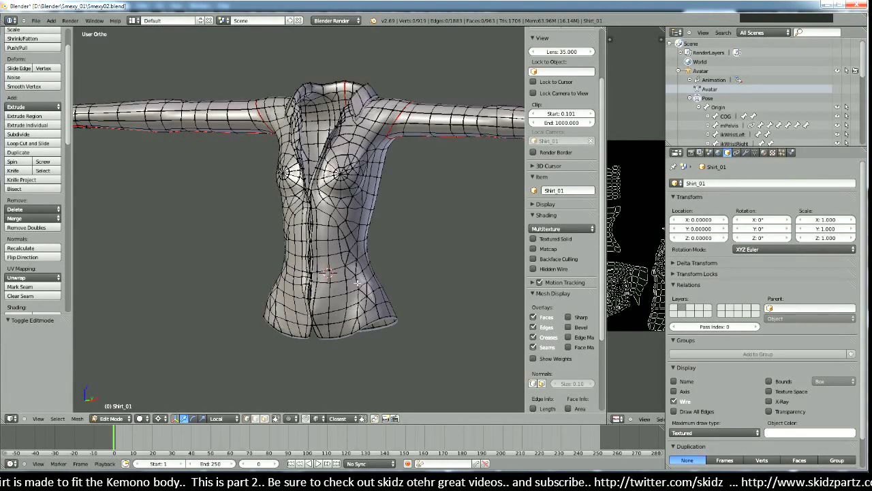
scroll(341, 283, up, 4)
key(KP_1)
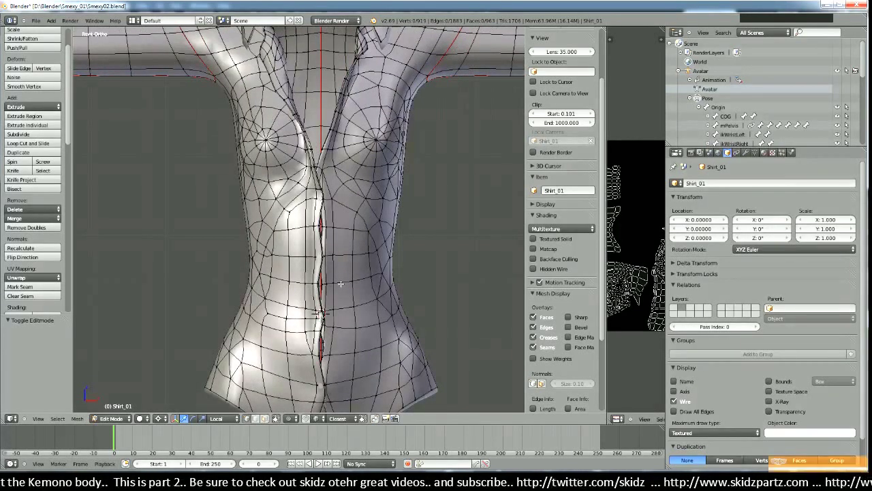
scroll(335, 281, down, 3)
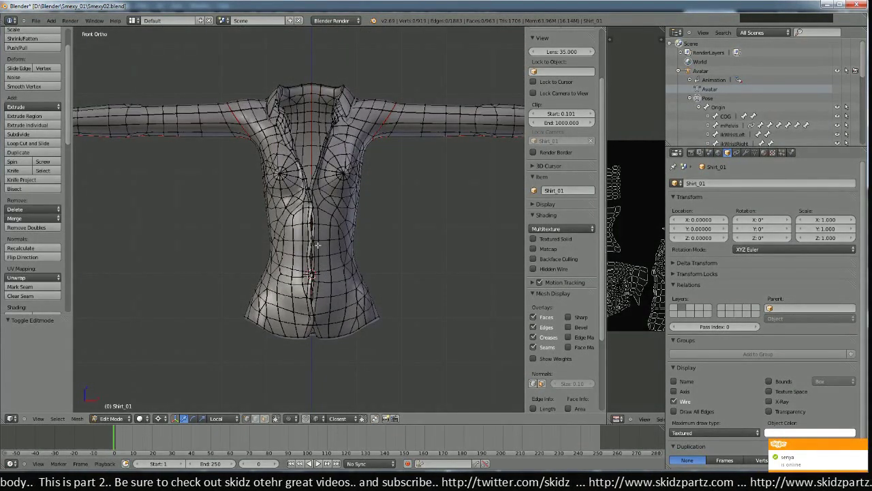
click(812, 468)
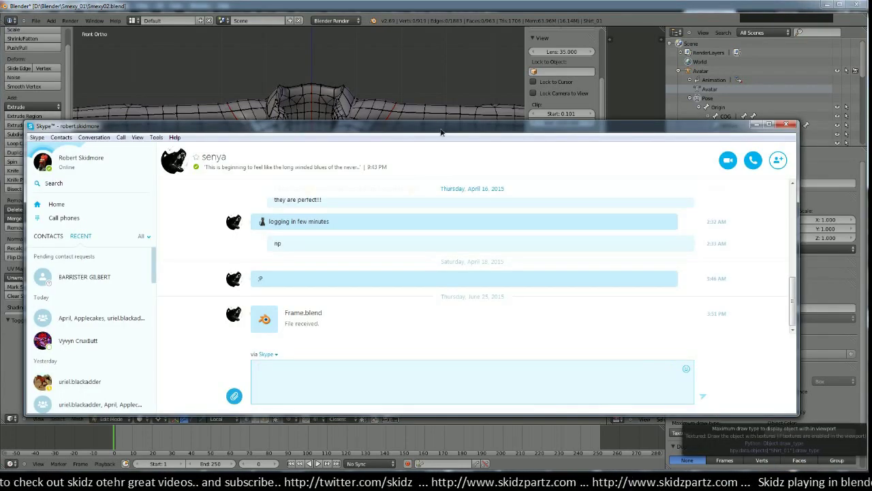
key(alt+Tab)
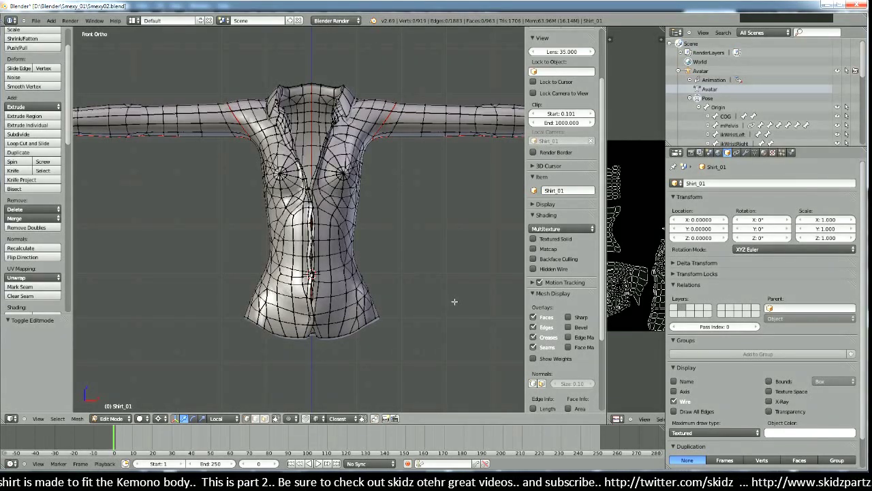
Step: Examine the shirt's front opening, its overlapping edges and the gap between the two sides from the front, side and below
scroll(370, 240, up, 1)
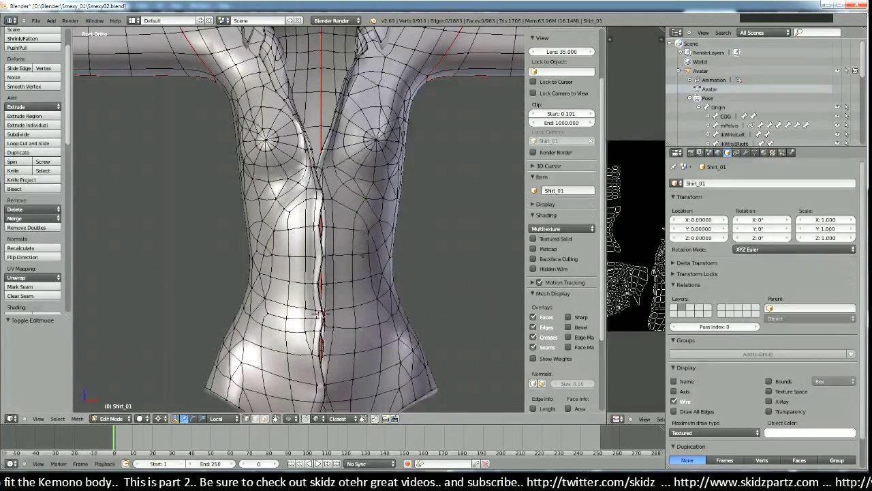
scroll(370, 240, up, 2)
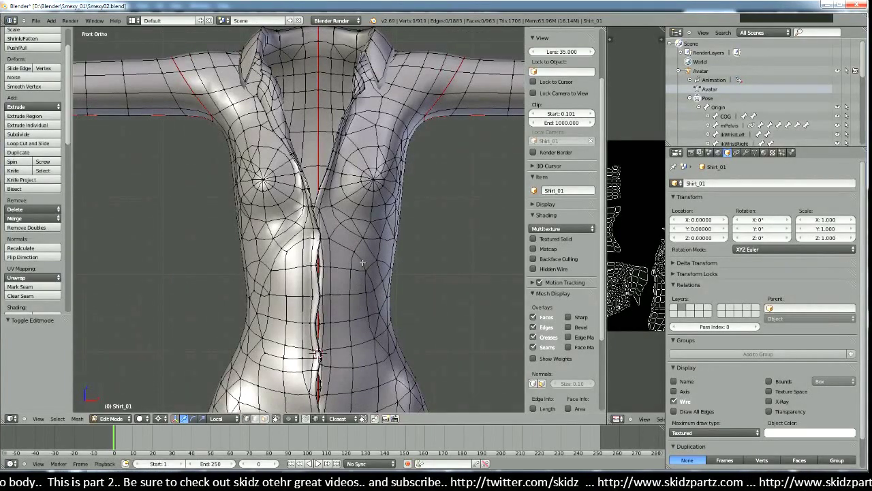
mouse_move(318, 285)
middle_down()
mouse_move(341, 306)
mouse_move(303, 321)
mouse_move(322, 291)
middle_up()
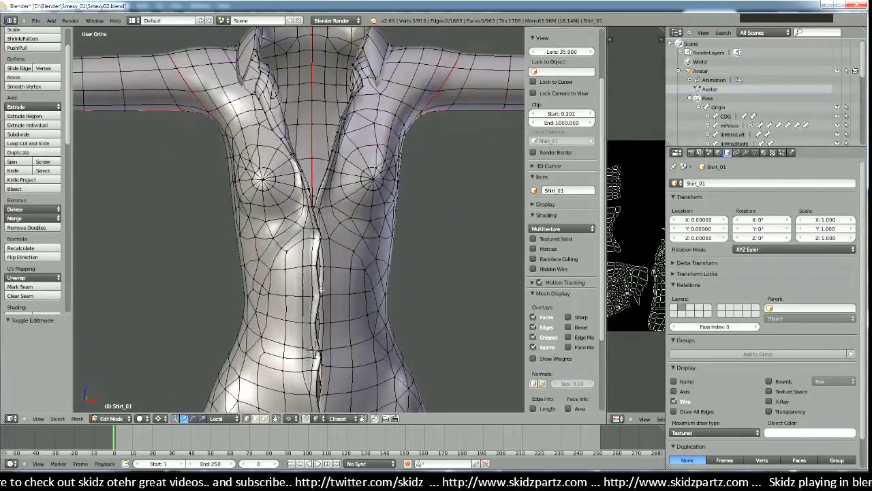
scroll(349, 301, up, 5)
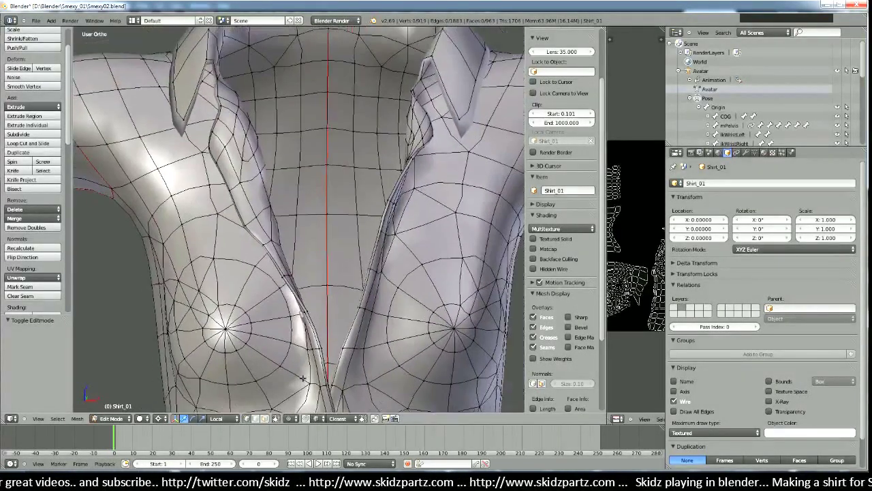
middle_drag(302, 377, 371, 307)
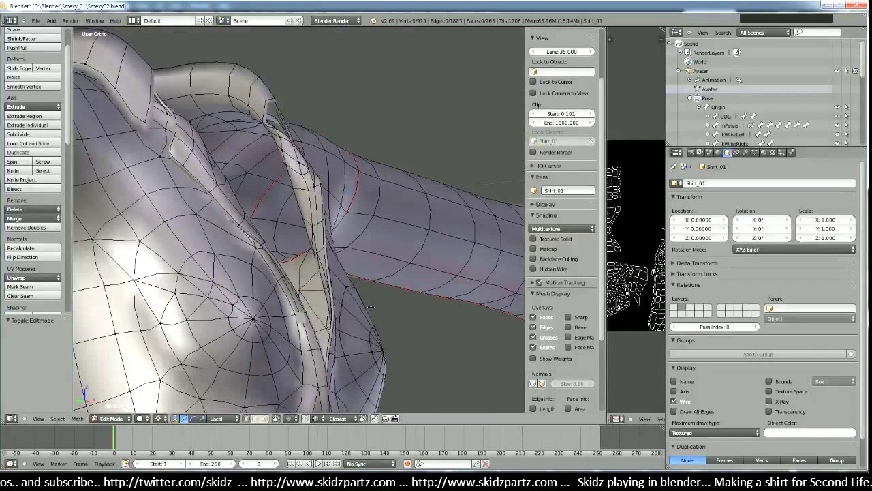
right_click(214, 190)
middle_drag(299, 253, 284, 279)
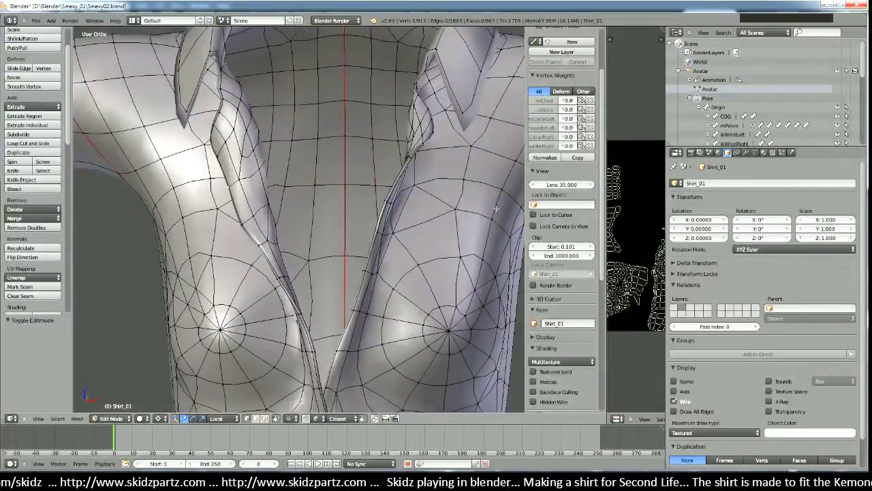
middle_drag(311, 293, 300, 259)
scroll(342, 294, down, 5)
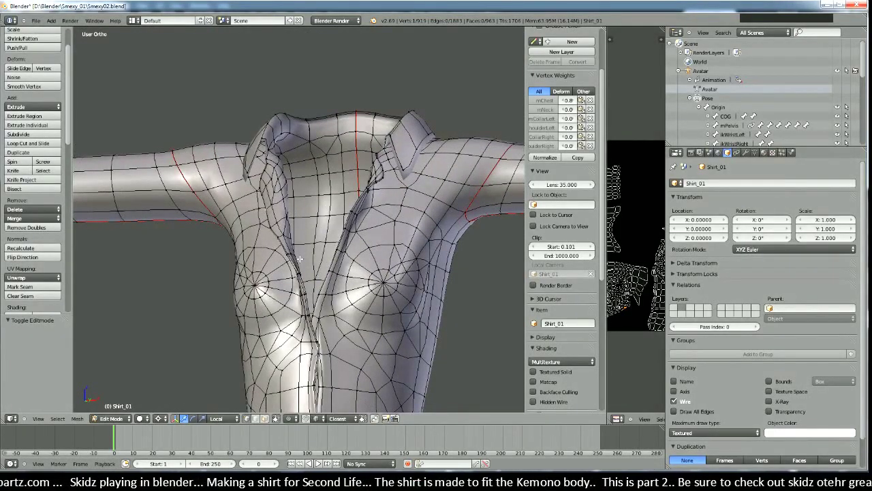
scroll(300, 259, up, 4)
middle_drag(300, 259, 349, 304)
middle_drag(353, 239, 374, 154)
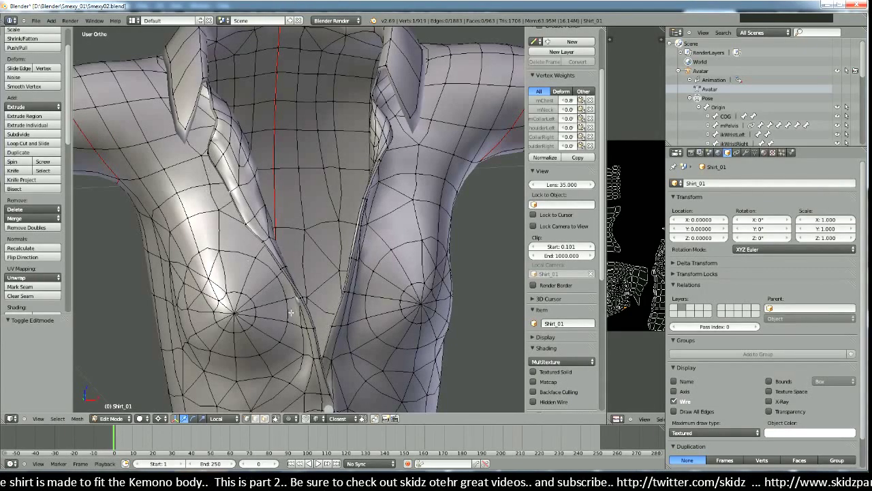
middle_drag(291, 312, 348, 272)
scroll(342, 234, up, 4)
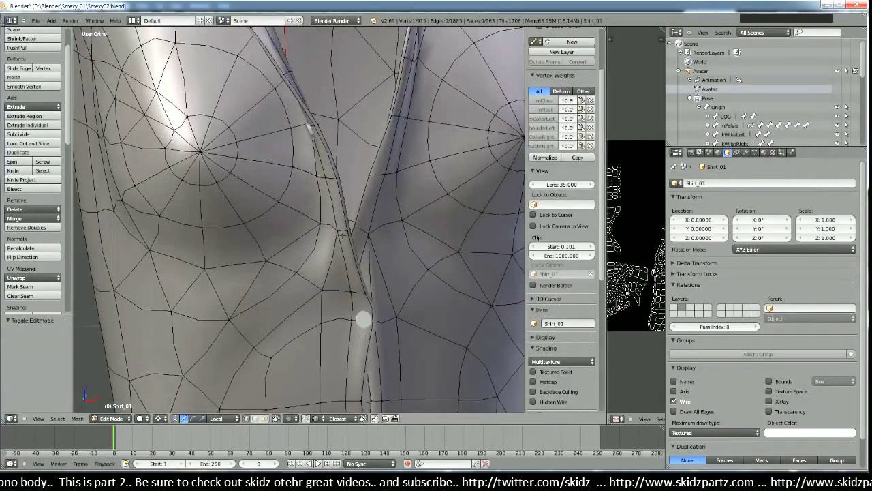
middle_drag(342, 235, 335, 173)
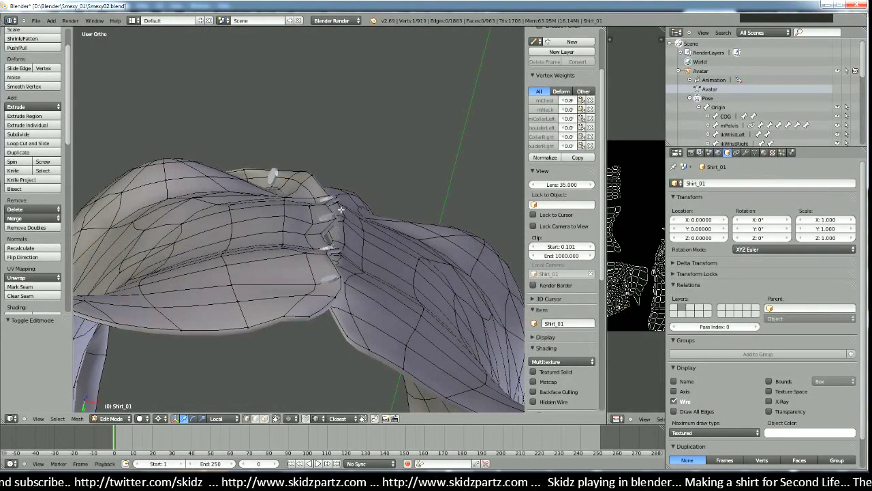
middle_drag(308, 227, 347, 334)
scroll(309, 320, down, 5)
scroll(338, 359, up, 3)
middle_drag(289, 319, 271, 301)
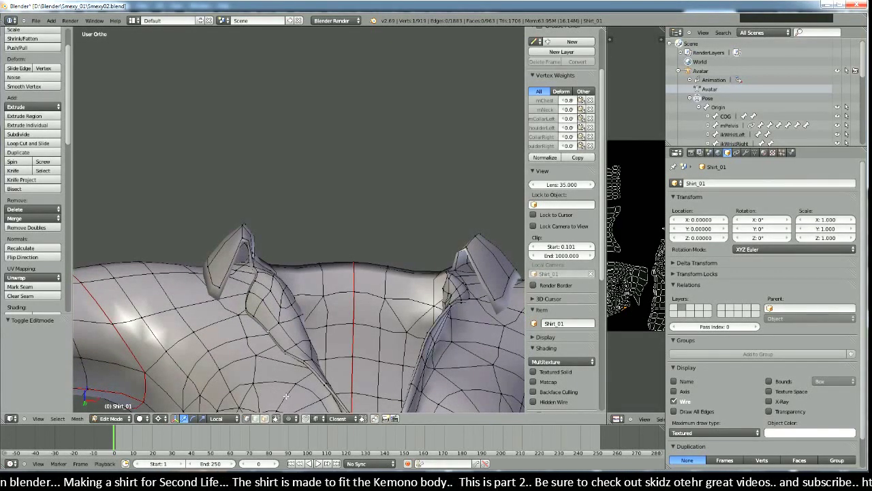
Step: Switch to face selection and select the loop of faces running around the shirt's collar
shift+middle_drag(288, 396, 259, 246)
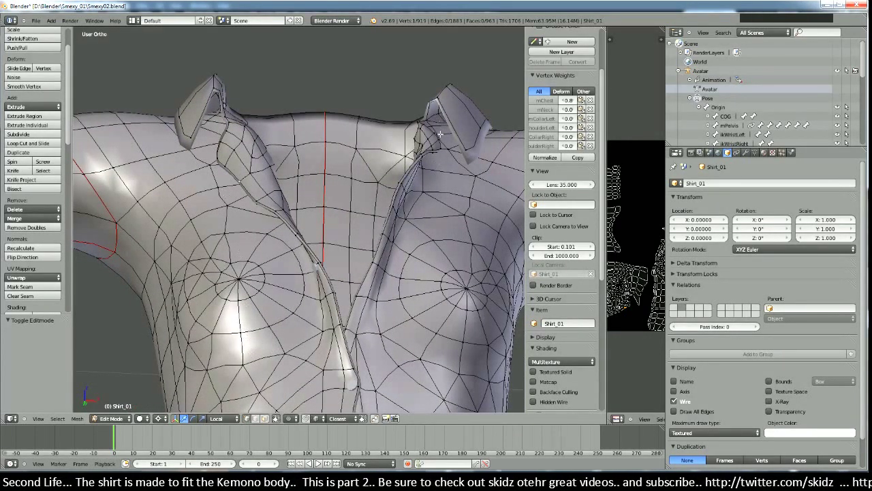
middle_drag(275, 97, 339, 310)
scroll(290, 162, down, 3)
scroll(296, 181, up, 3)
scroll(329, 238, up, 2)
scroll(314, 278, up, 2)
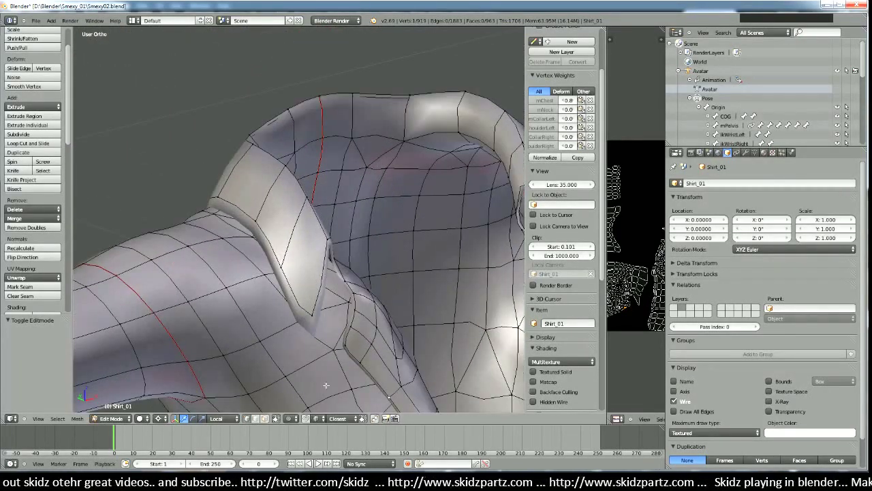
click(264, 418)
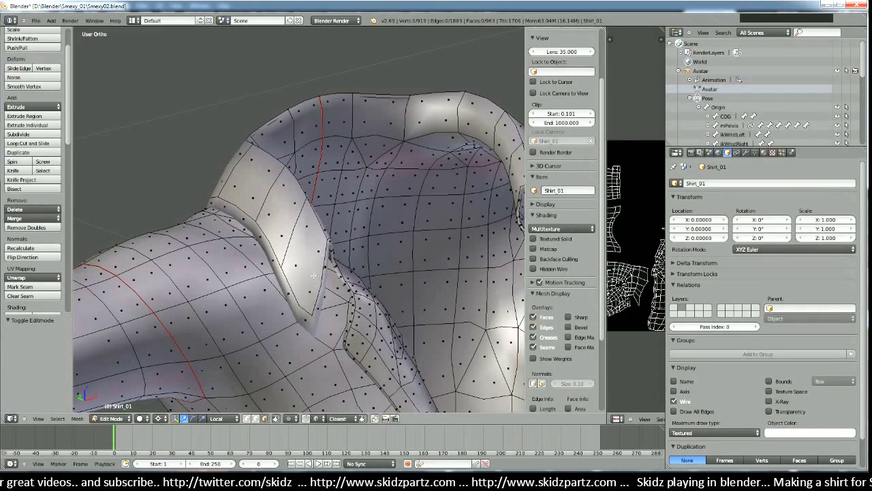
alt+right_click(294, 227)
scroll(294, 226, down, 4)
middle_drag(294, 226, 304, 268)
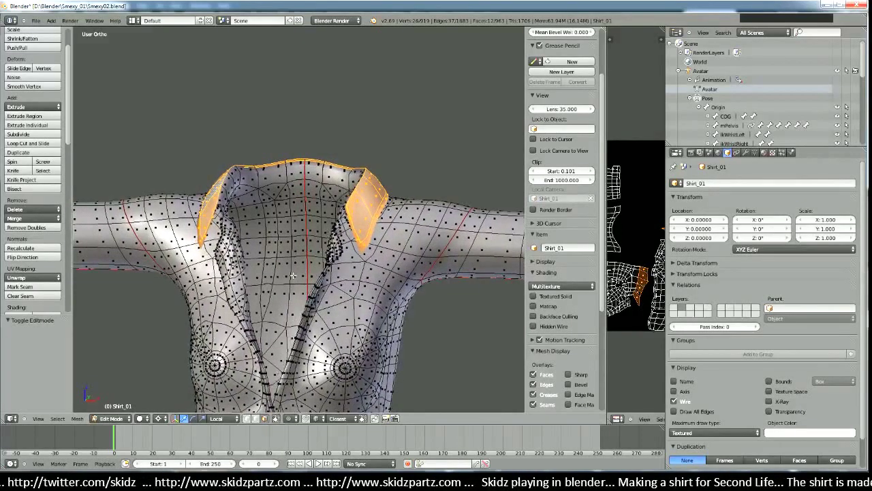
scroll(302, 267, up, 2)
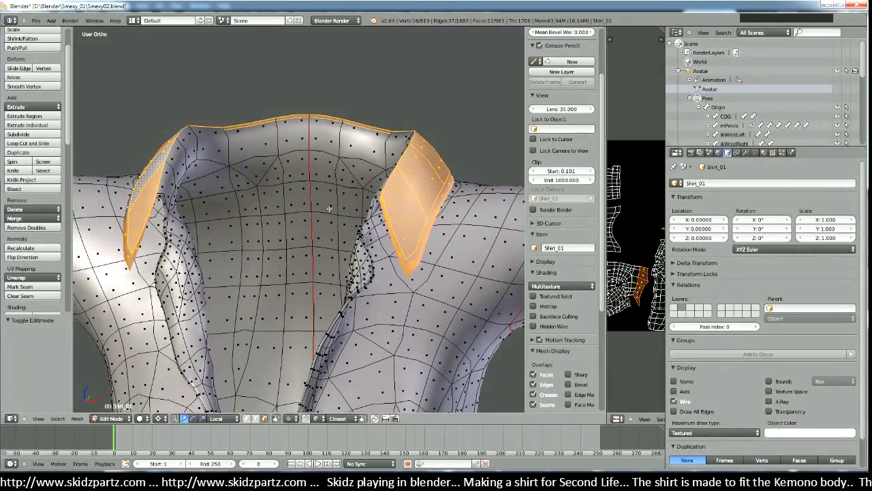
Step: Duplicate the selected collar faces in place and show them in front view
key(shift+d)
key(Escape)
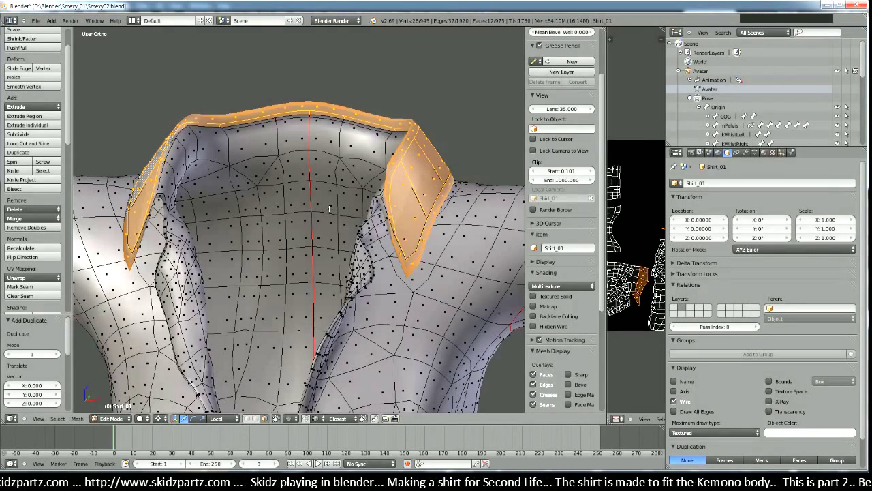
key(KP_1)
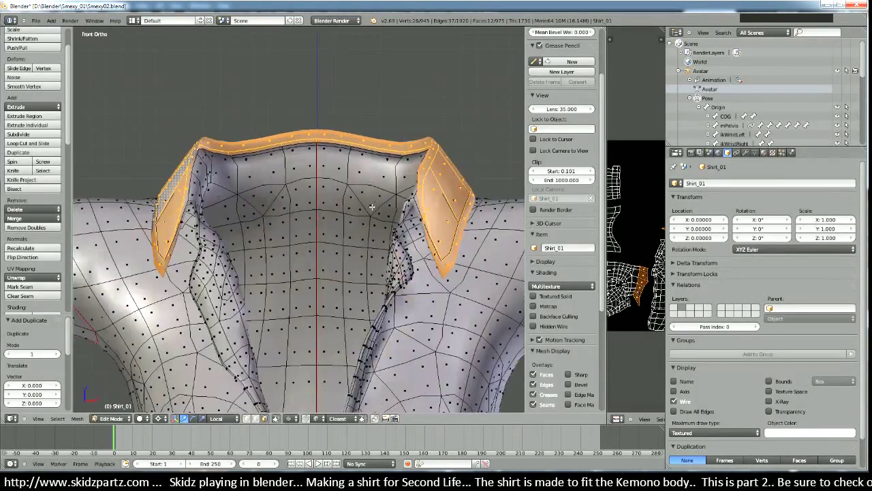
shift+middle_drag(399, 231, 380, 251)
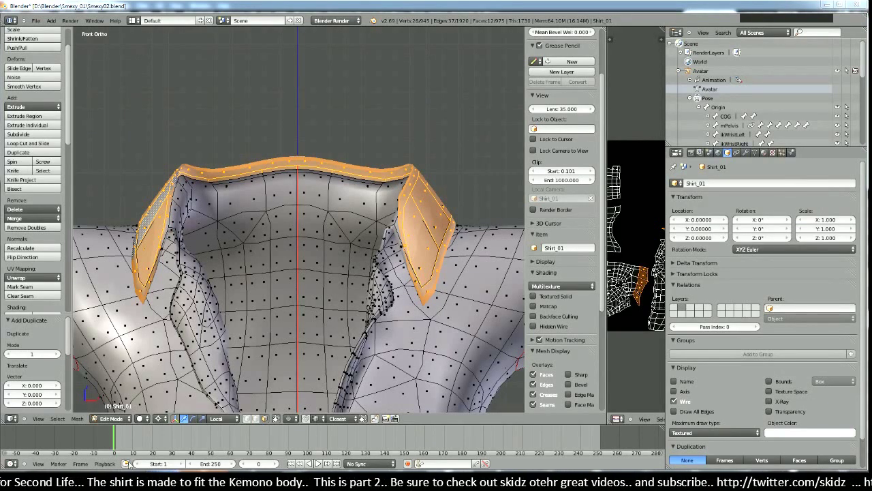
middle_drag(285, 347, 285, 330)
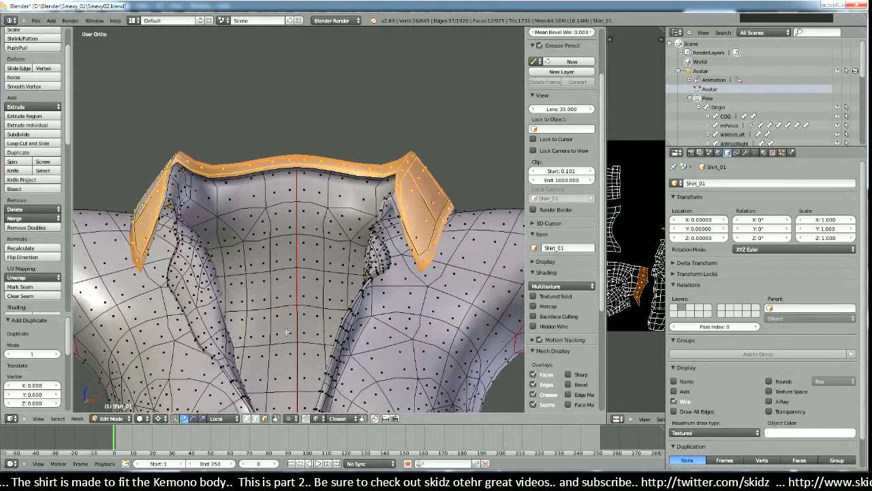
key(KP_1)
scroll(286, 332, up, 3)
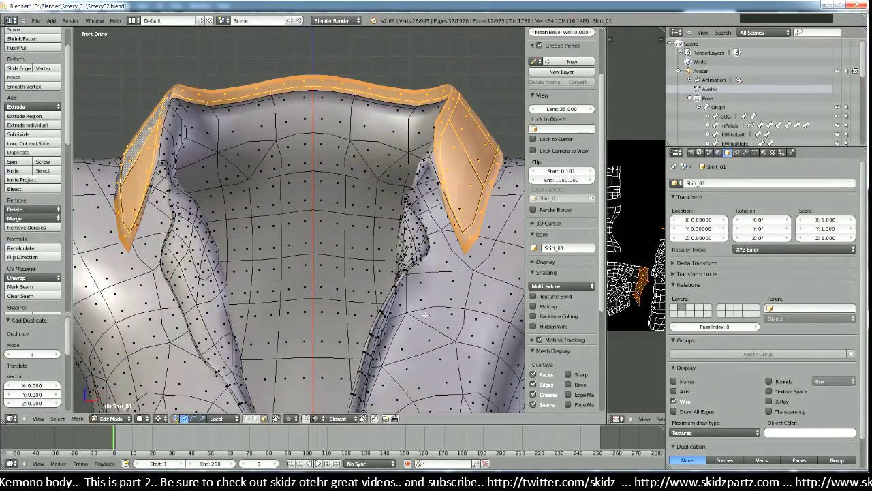
key(g)
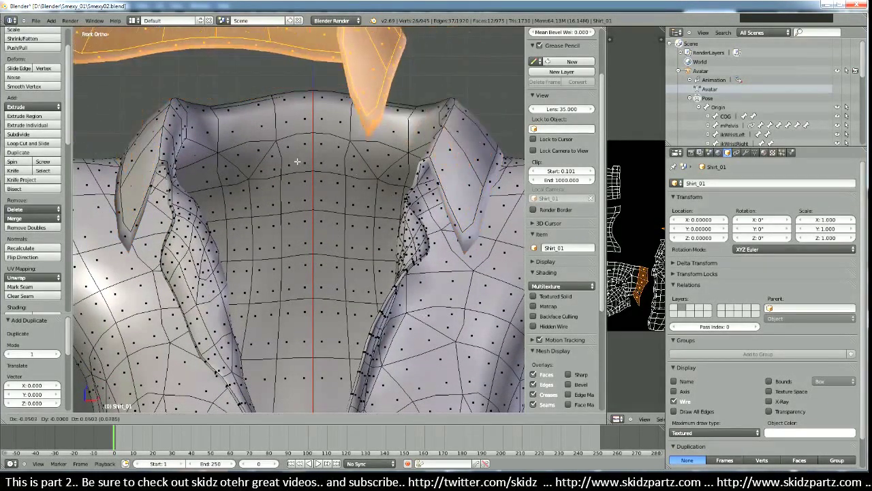
right_click(345, 173)
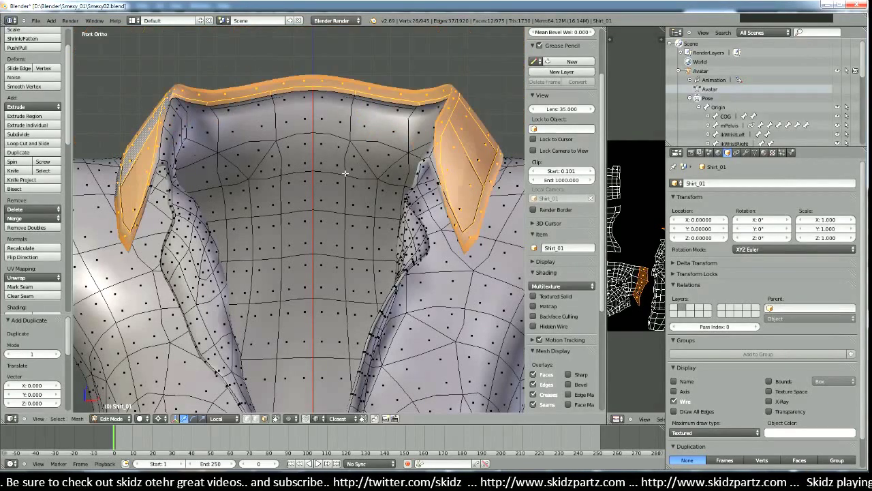
mouse_move(341, 307)
middle_down()
mouse_move(361, 290)
mouse_move(348, 313)
mouse_move(344, 302)
middle_up()
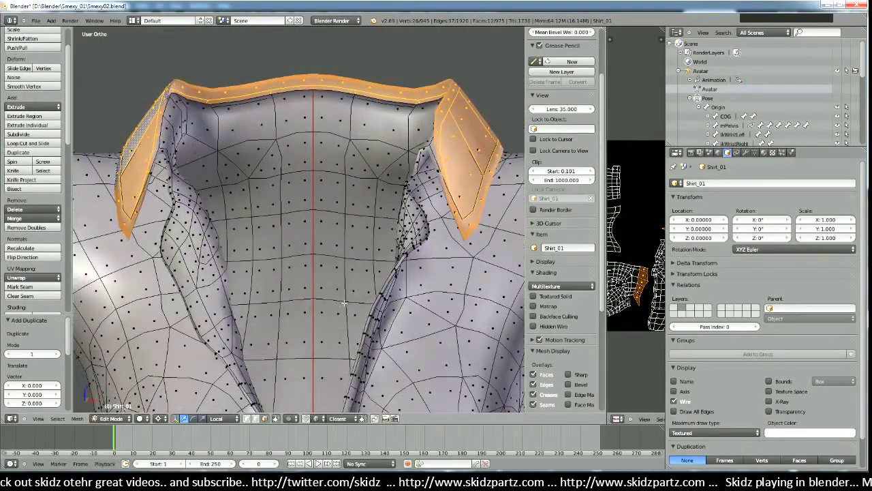
key(KP_1)
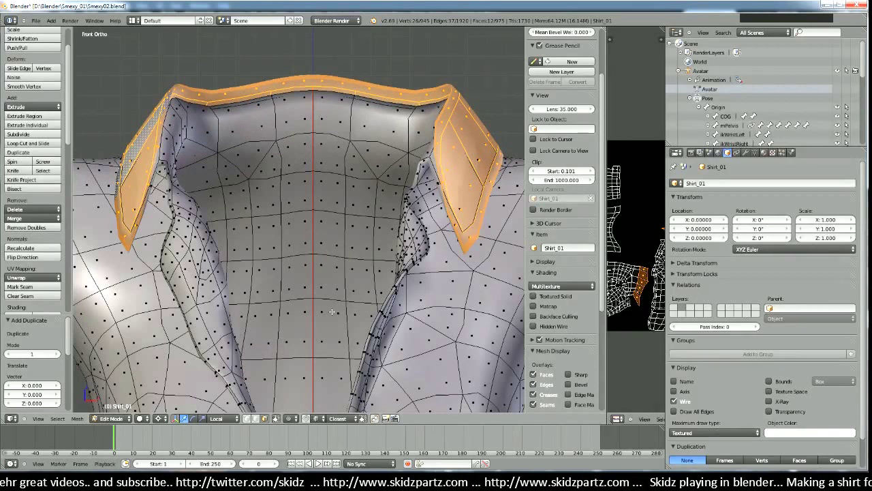
key(s)
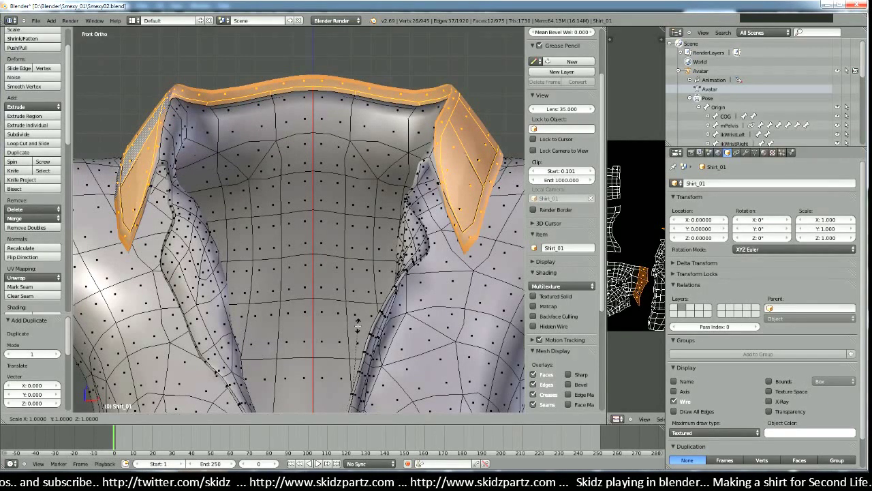
click(358, 325)
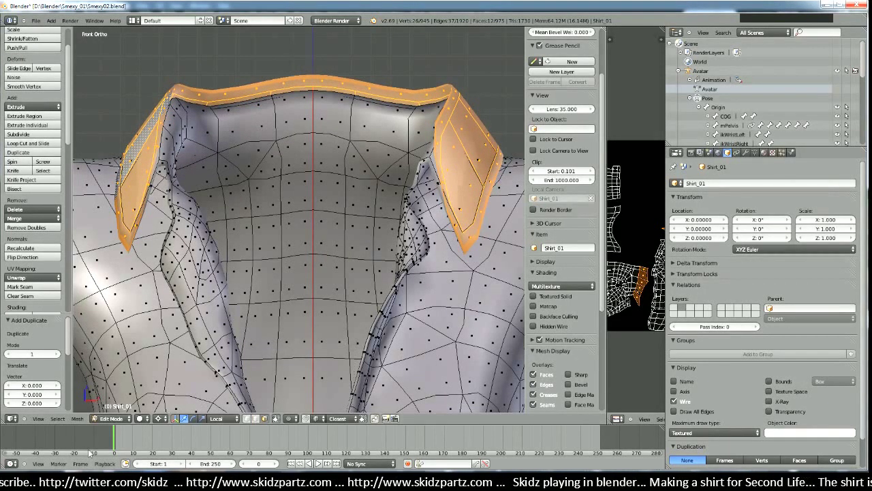
Step: Set the pivot point to Median Point and scale the duplicated collar faces to about 0.592 along Z
click(160, 418)
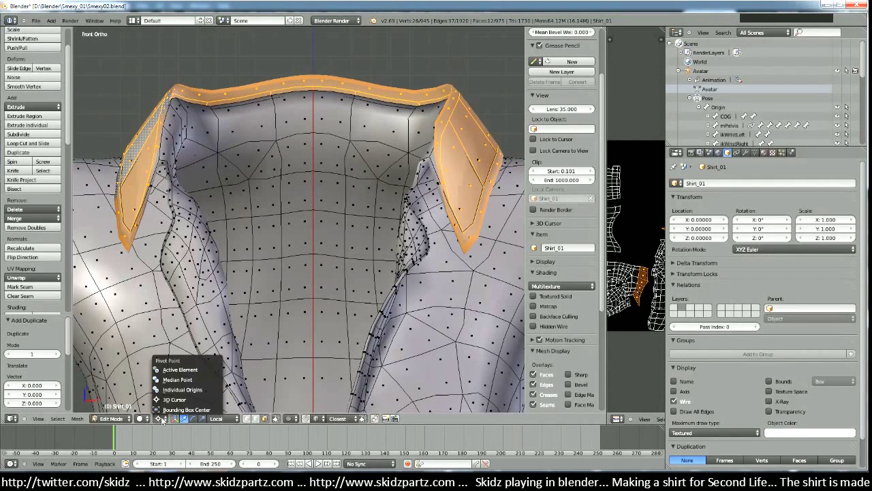
click(189, 379)
scroll(402, 299, down, 2)
mouse_move(402, 299)
middle_down()
mouse_move(292, 286)
mouse_move(390, 291)
middle_up()
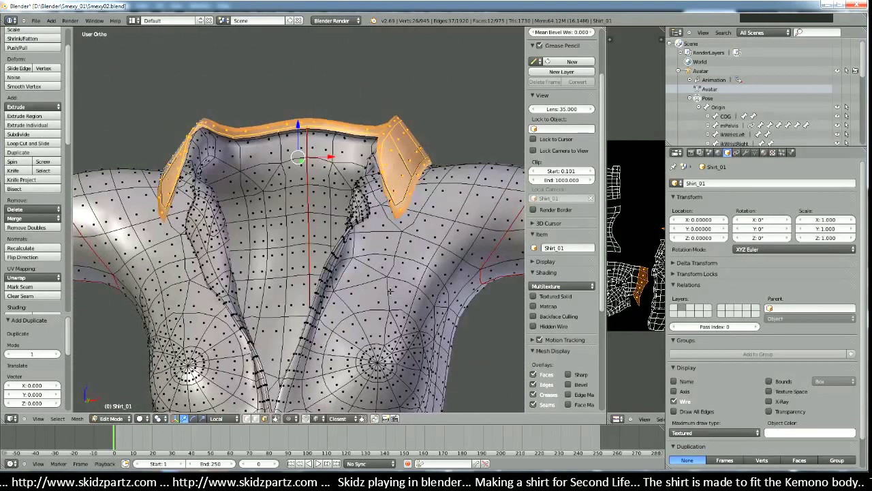
key(s)
key(z)
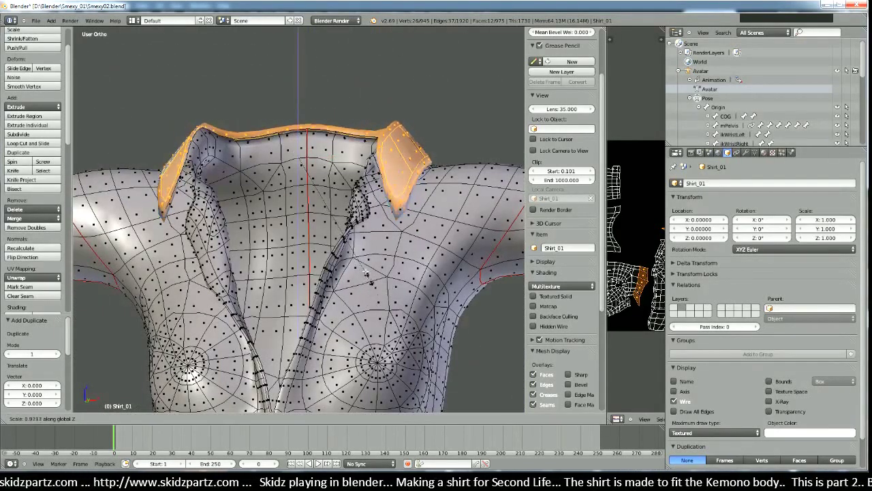
click(351, 239)
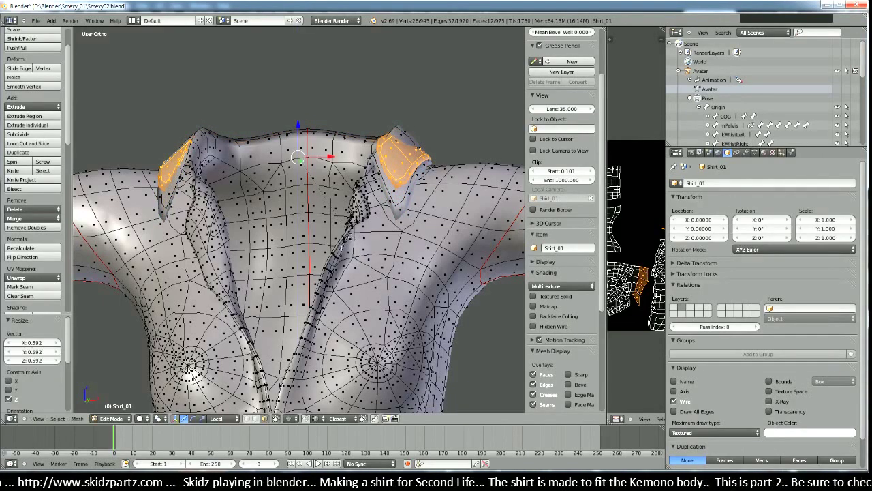
Step: Scale the duplicated collar faces to about 0.926 along X
middle_drag(307, 277, 426, 298)
scroll(354, 320, up, 3)
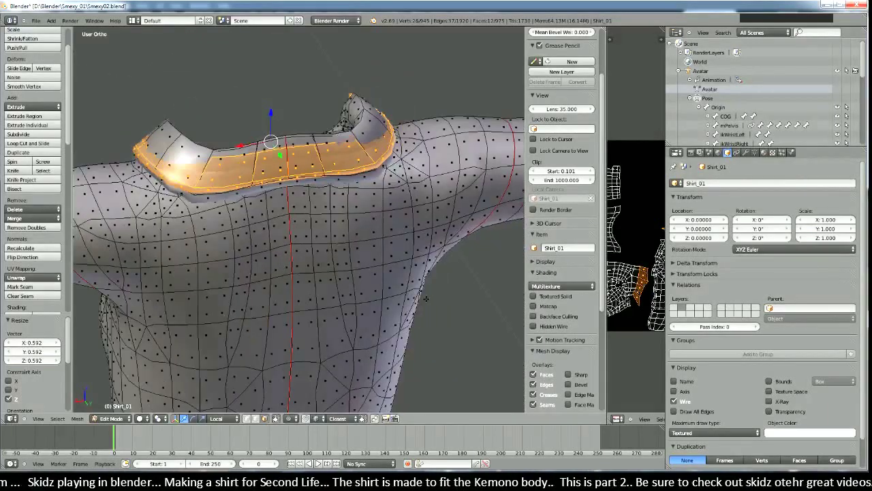
middle_drag(329, 277, 311, 265)
key(s)
key(x)
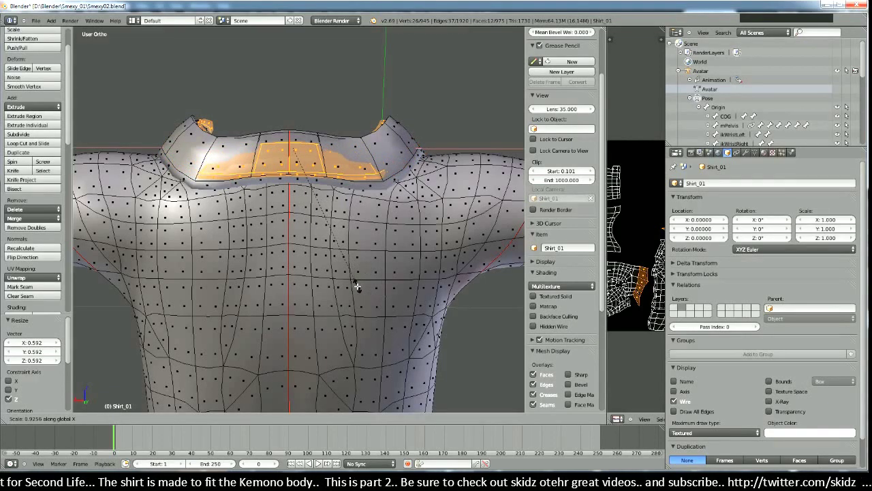
click(357, 286)
Step: Move the duplicated collar faces about -0.003 along their local Y axis
middle_drag(350, 302, 339, 272)
key(g)
key(x)
key(x)
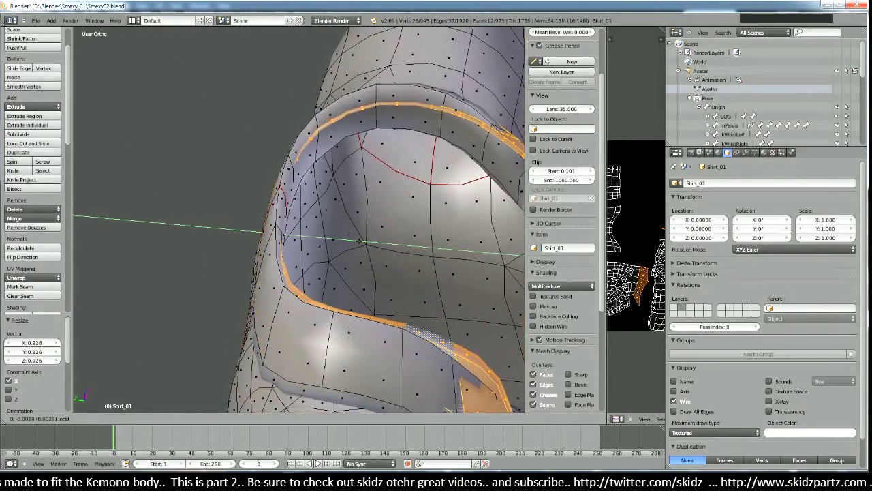
click(361, 241)
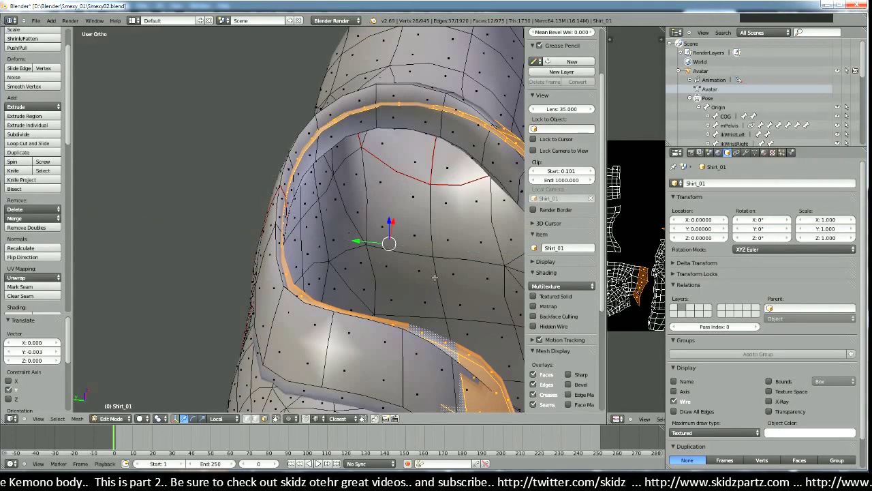
Step: Try scaling the duplicated collar to about 0.879 along Y and shifting it along local Y, and undo the change
key(s)
right_click(434, 277)
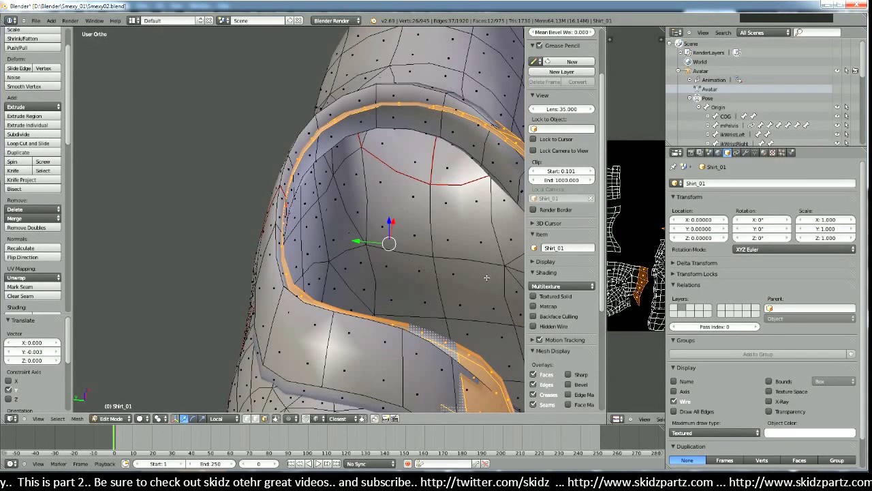
key(s)
key(y)
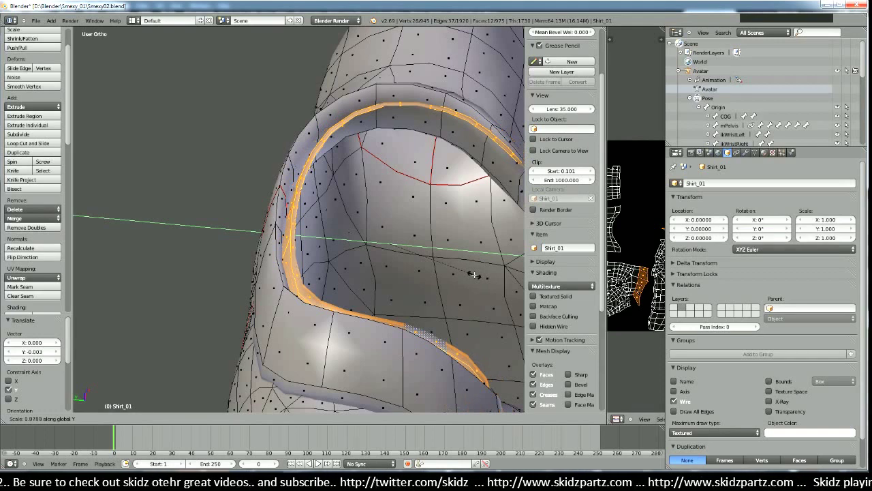
click(430, 253)
key(g)
key(y)
key(y)
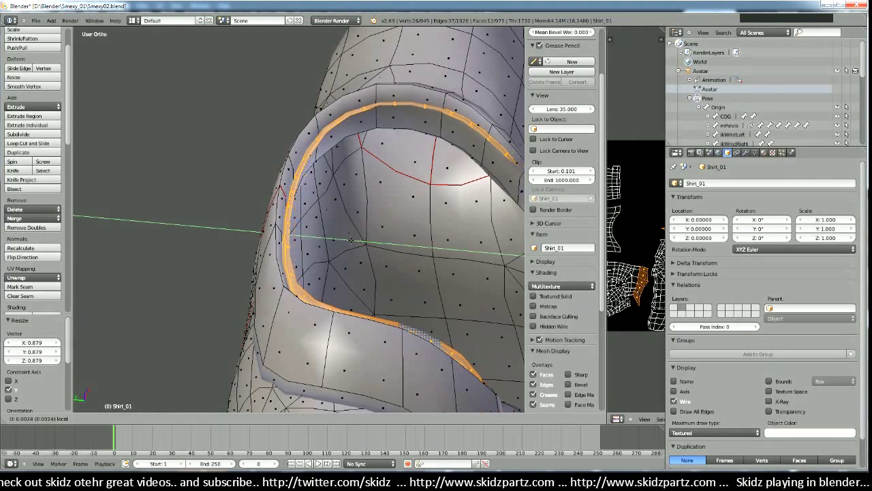
click(349, 238)
key(ctrl+KP_Add)
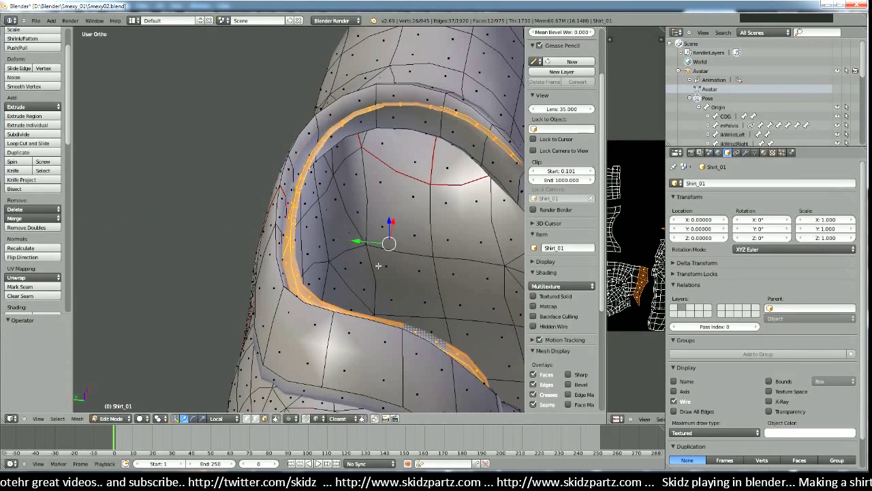
key(ctrl+z)
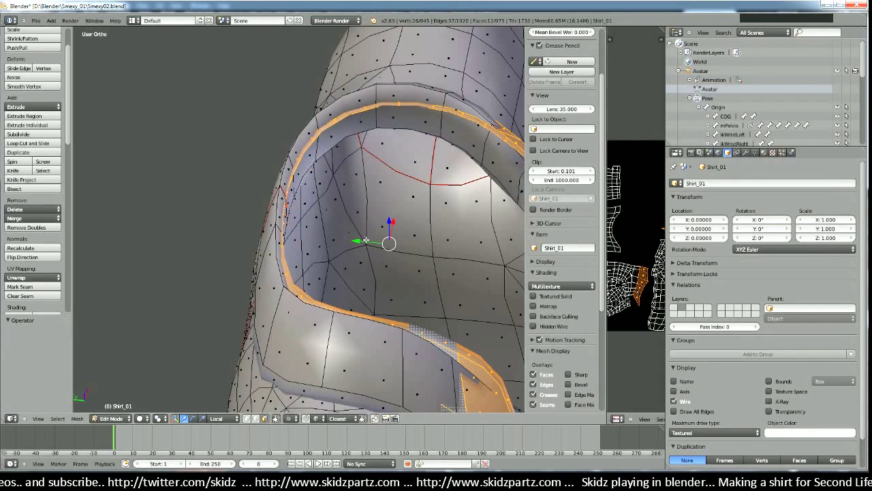
Step: Shift the duplicated collar about 0.002 along local Y and lift it clear above the original collar
key(g)
key(y)
key(y)
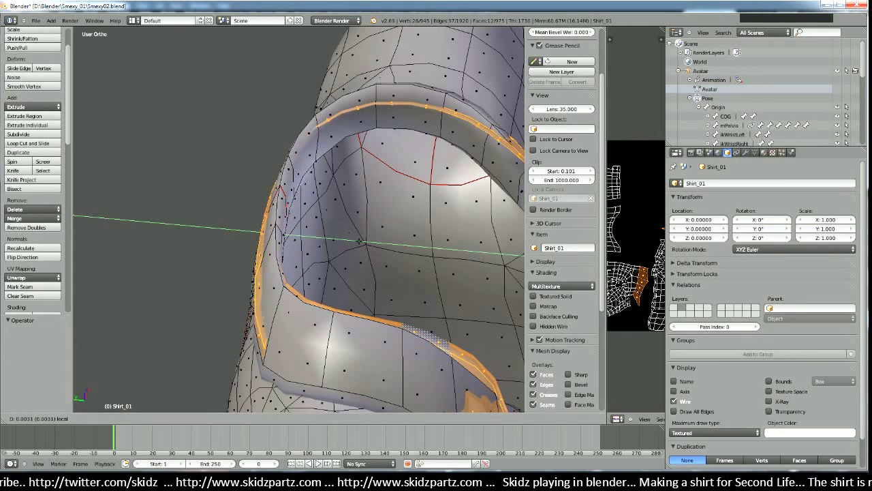
click(360, 241)
middle_drag(360, 241, 359, 259)
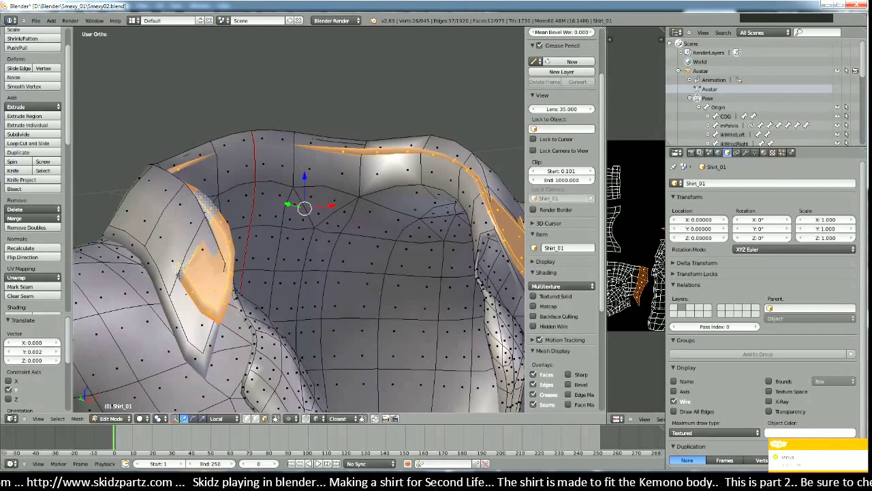
middle_drag(309, 199, 328, 257)
Step: Clear the selection and select alternating faces all along the raised collar strip
key(a)
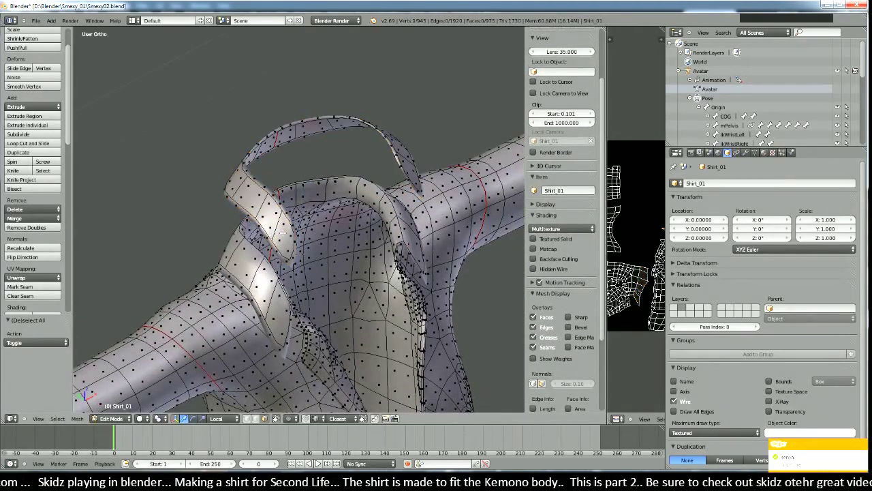
right_click(281, 230)
shift+right_click(253, 199)
middle_drag(253, 199, 324, 233)
shift+right_click(327, 214)
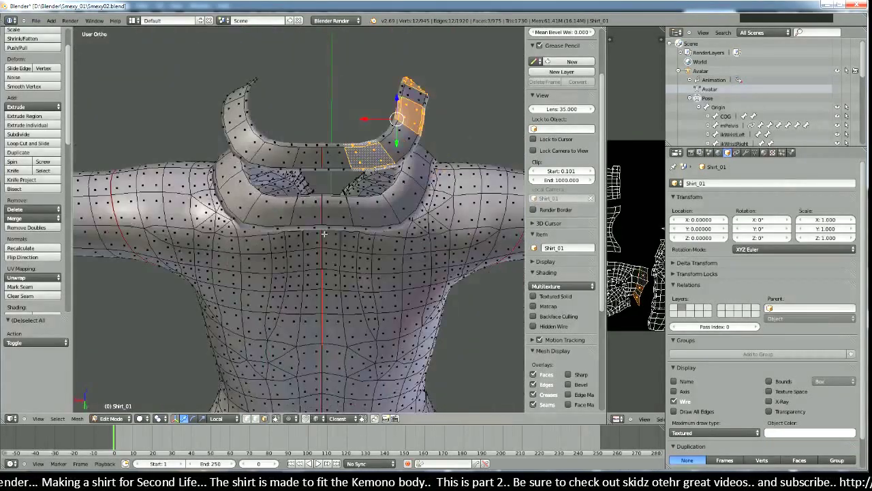
shift+right_click(310, 154)
shift+right_click(253, 149)
middle_drag(243, 163, 262, 216)
shift+right_click(263, 215)
middle_drag(248, 263, 362, 323)
scroll(353, 308, down, 2)
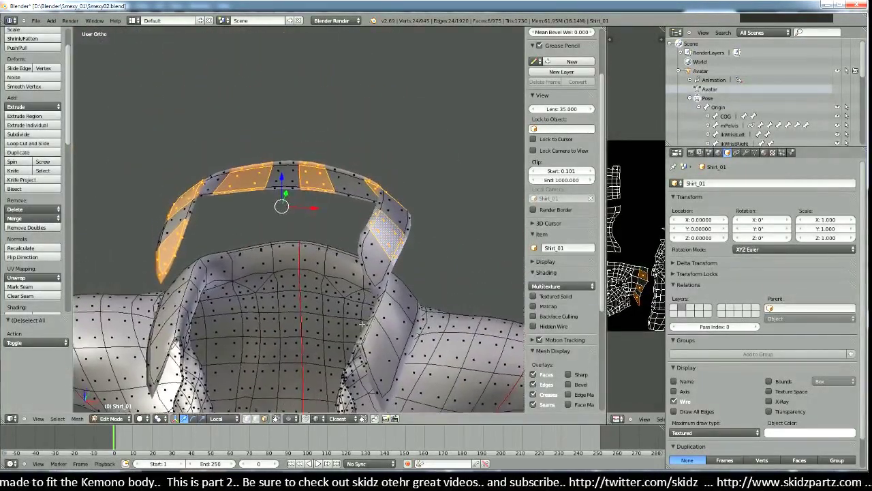
Step: Add the pointed tip face at the strip's far end to the selection and deselect the face next to it
shift+right_click(376, 257)
shift+right_click(385, 233)
middle_drag(388, 283, 339, 293)
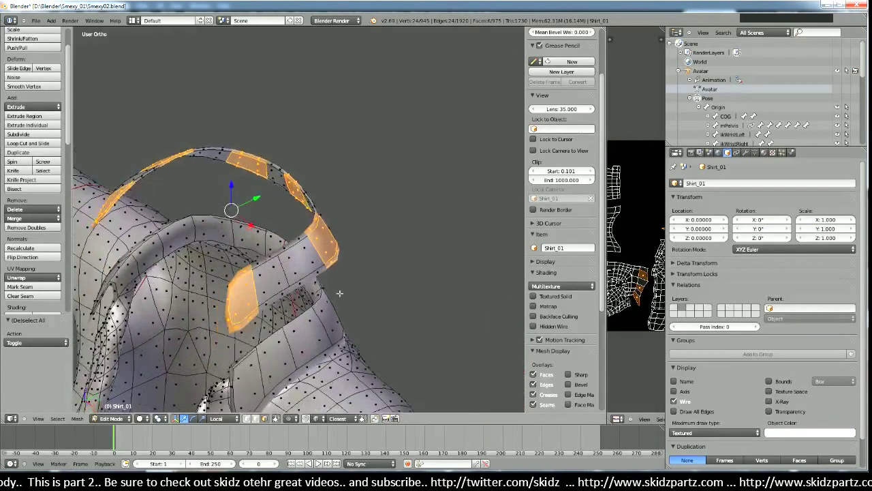
shift+right_click(274, 282)
shift+right_click(275, 277)
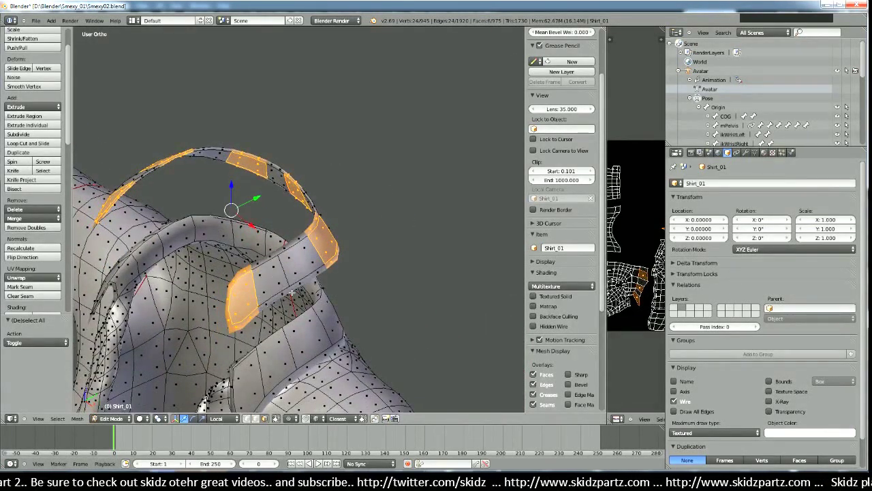
middle_drag(258, 240, 376, 339)
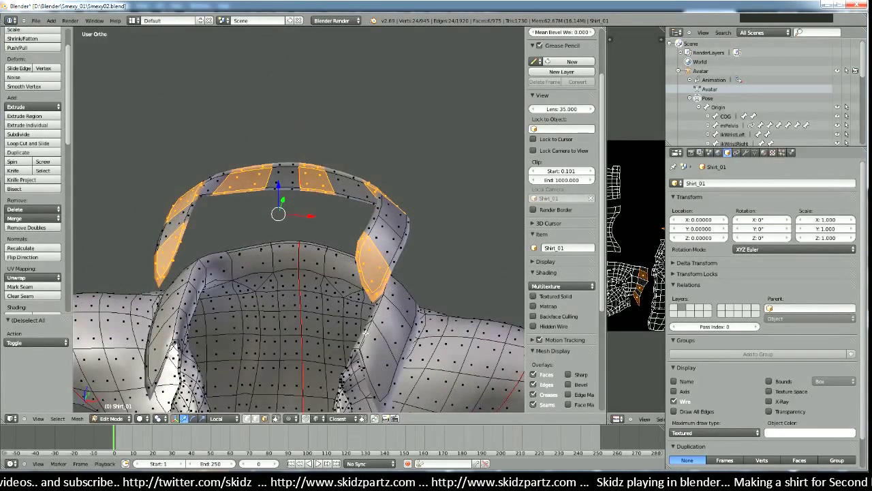
middle_drag(258, 402, 308, 216)
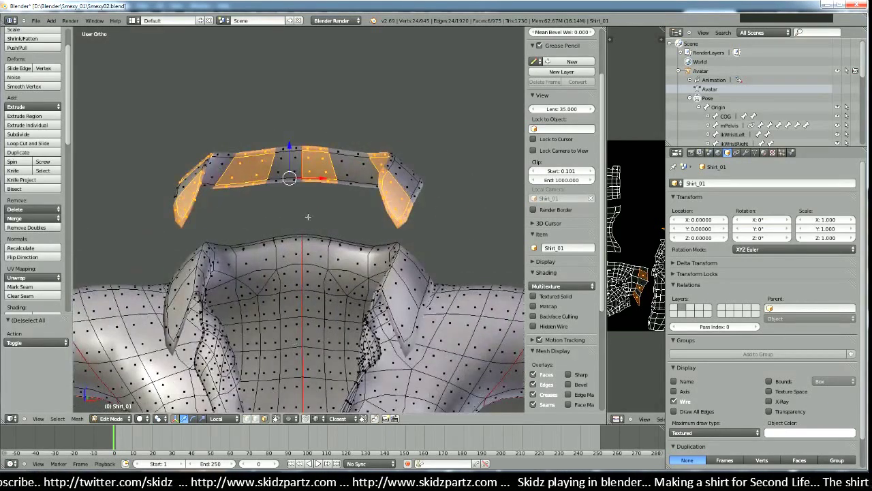
Step: Set the pivot point to Individual Origins and the transform orientation to Normal
click(121, 418)
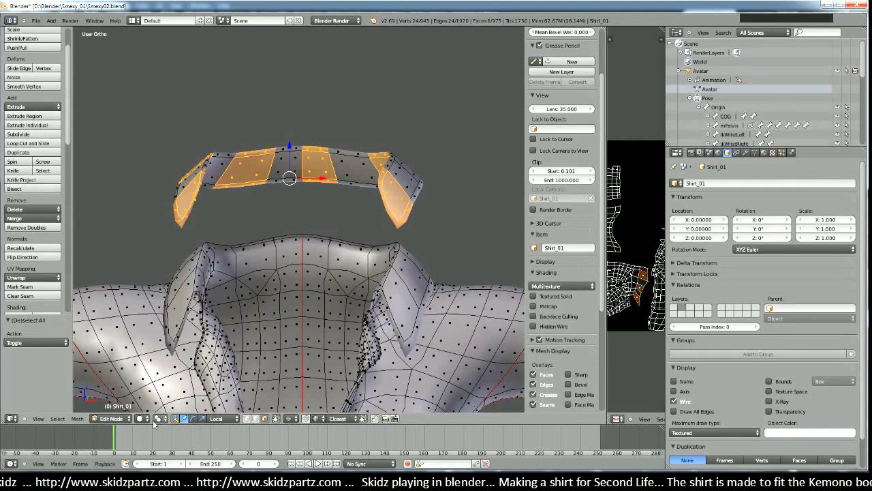
click(141, 418)
click(157, 418)
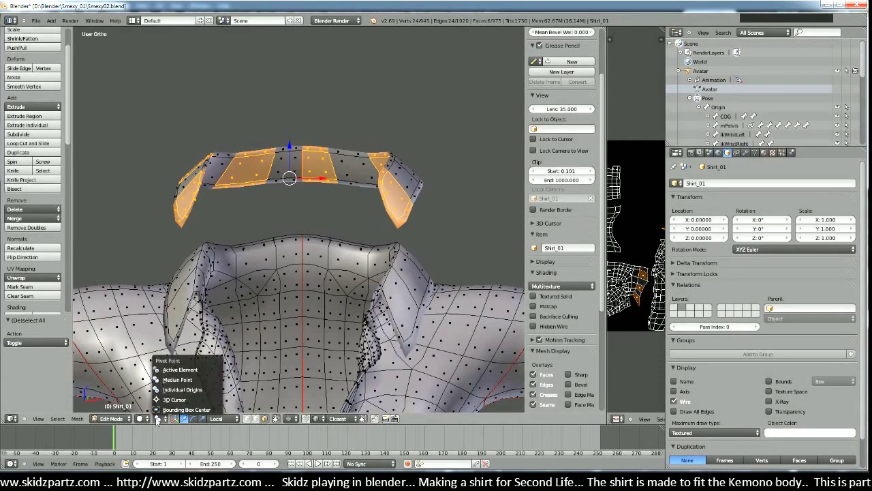
click(195, 387)
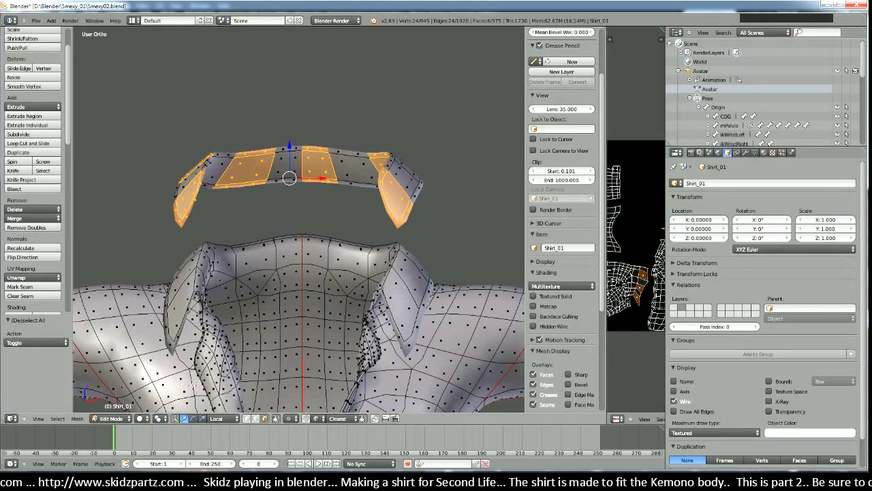
click(225, 419)
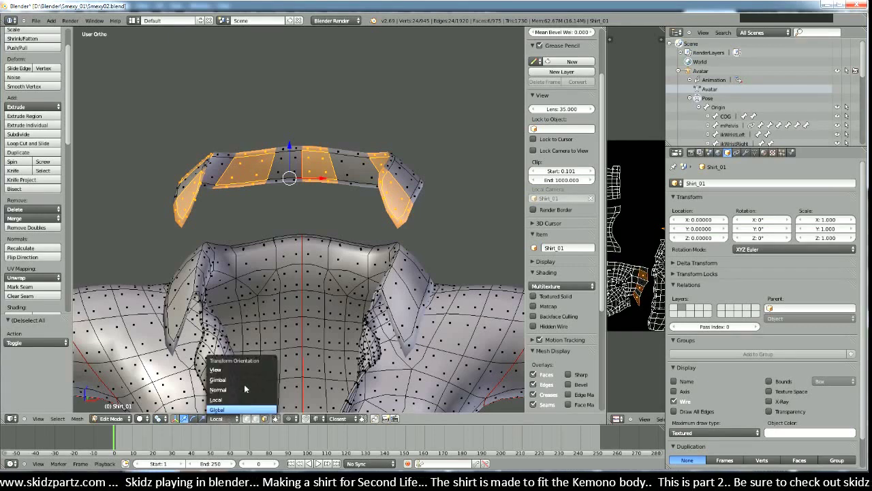
click(243, 389)
middle_drag(242, 389, 273, 340)
scroll(276, 341, up, 1)
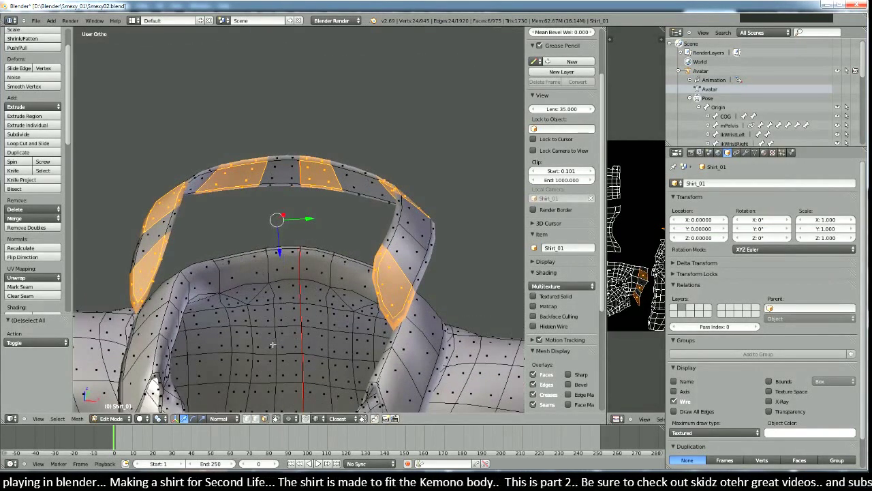
key(s)
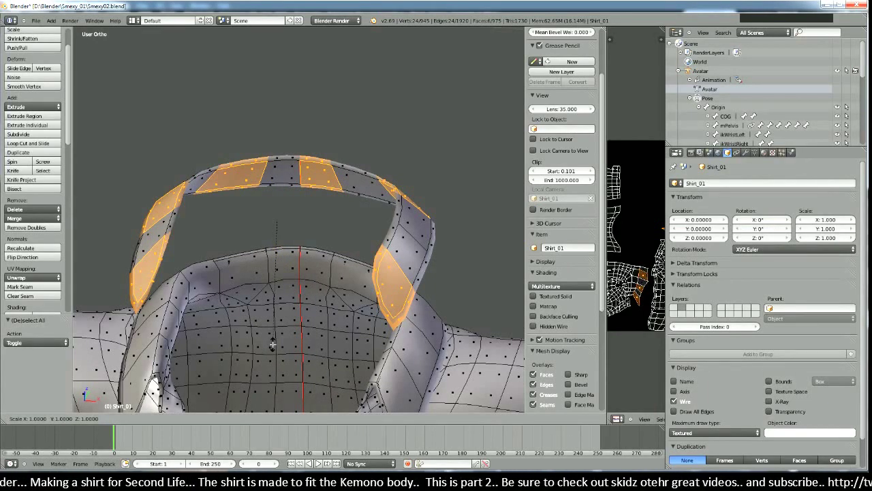
key(y)
key(y)
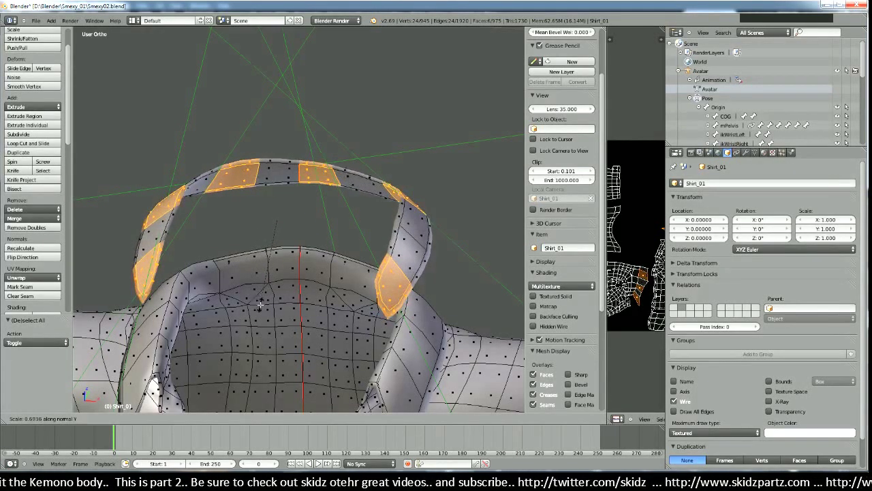
click(259, 305)
Step: Scale the alternating collar strip faces individually to about 0.422 along their normal Y axis
middle_drag(260, 304, 317, 292)
key(s)
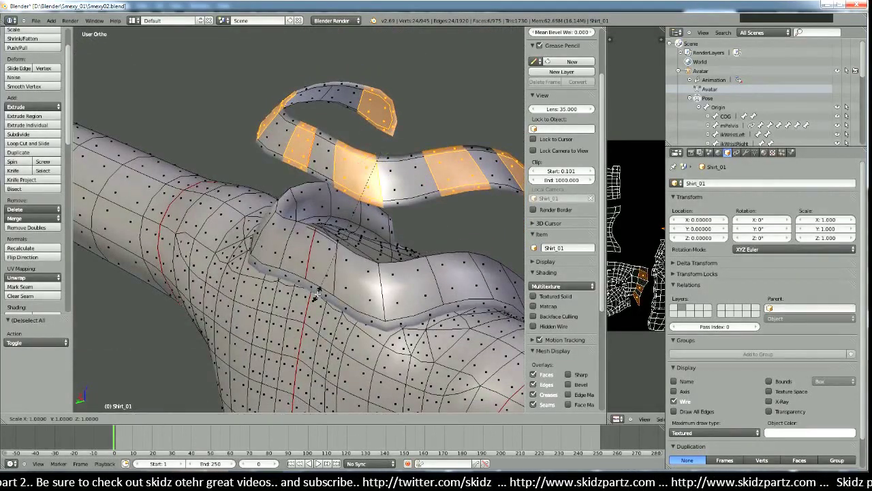
key(y)
key(y)
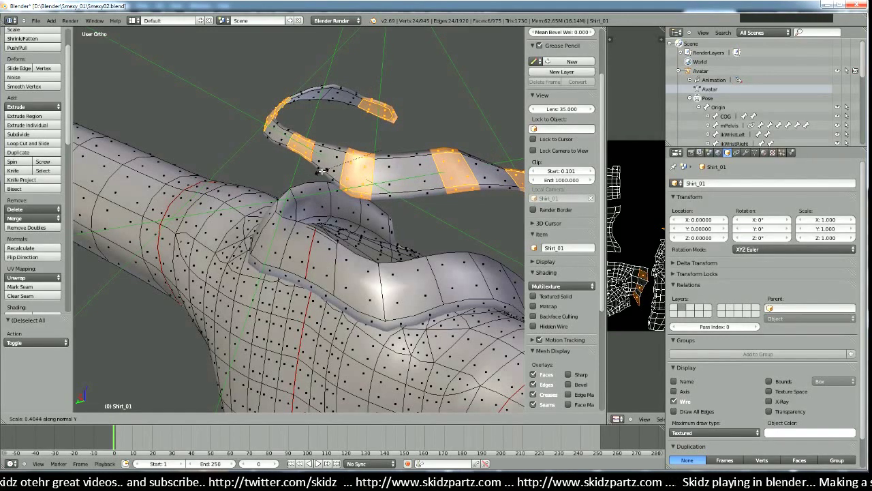
click(320, 175)
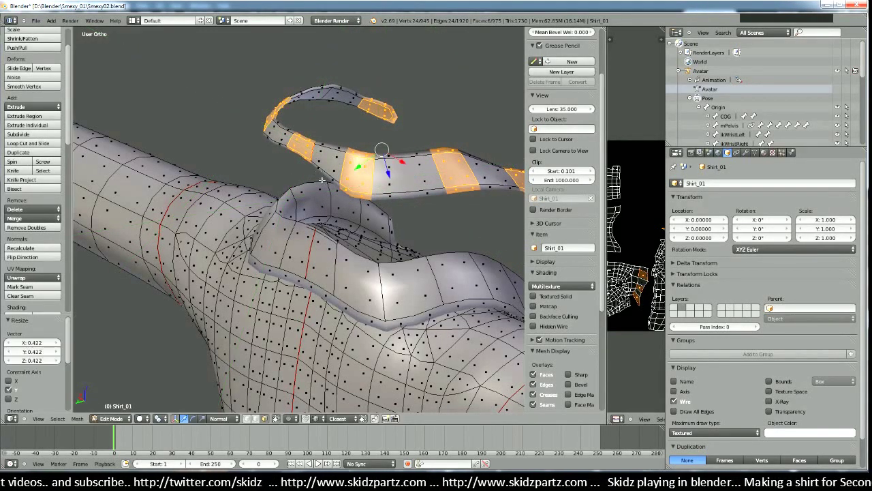
Step: Select a single face at the back of the collar strip and scale it to about 0.563 along its normal Y axis
middle_drag(296, 348, 363, 279)
right_click(323, 201)
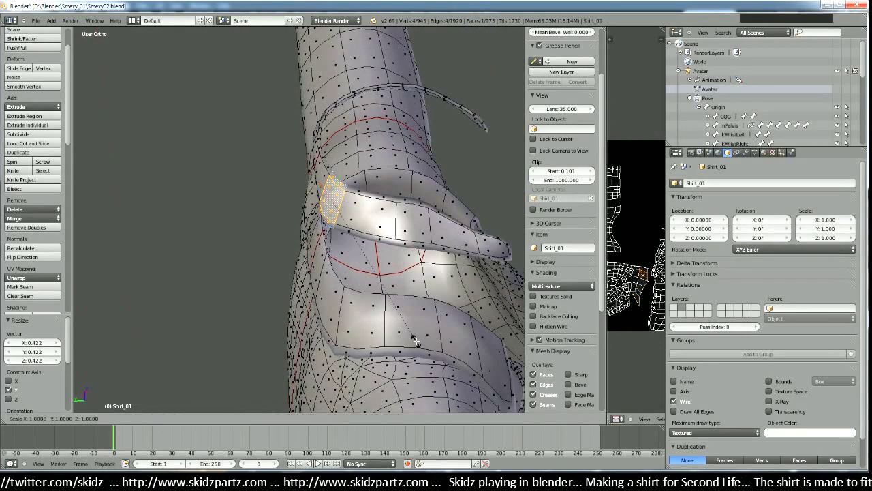
key(s)
key(y)
key(y)
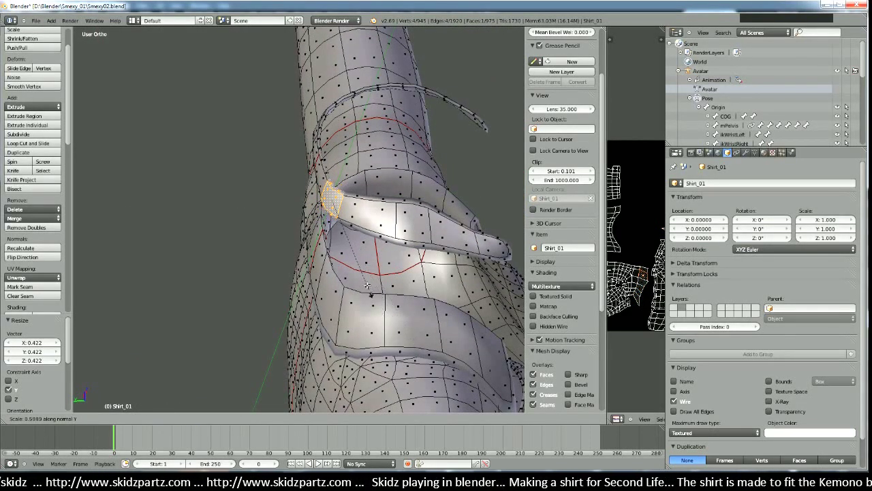
click(361, 279)
Step: Select the next wide face along the back of the collar strip and scale it to about 0.425 along its normal Y axis
right_click(421, 209)
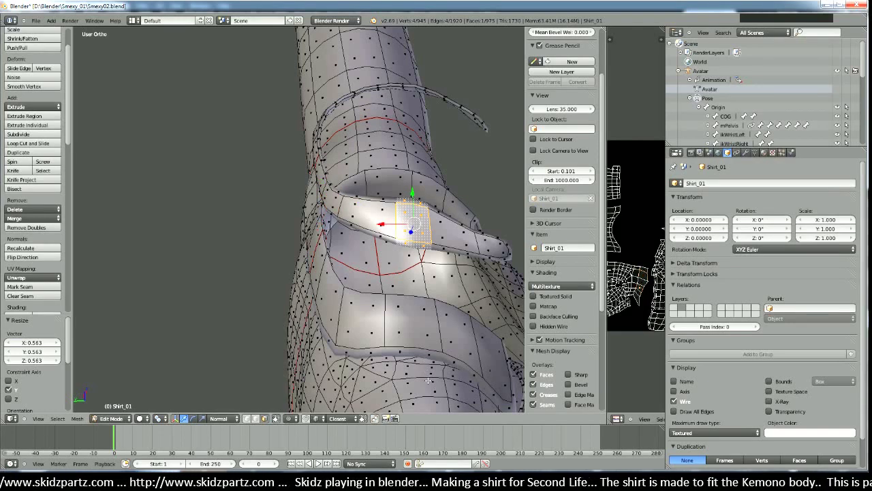
key(s)
key(y)
key(y)
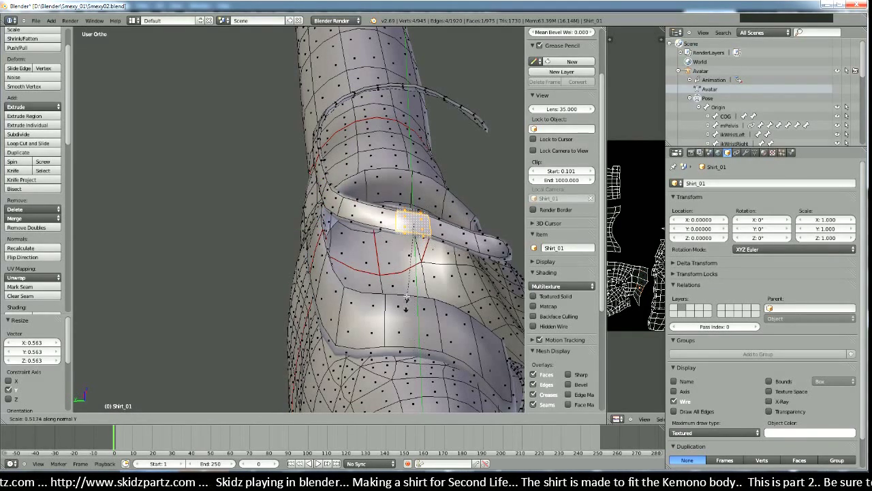
click(407, 285)
middle_drag(408, 284, 341, 322)
scroll(341, 323, up, 2)
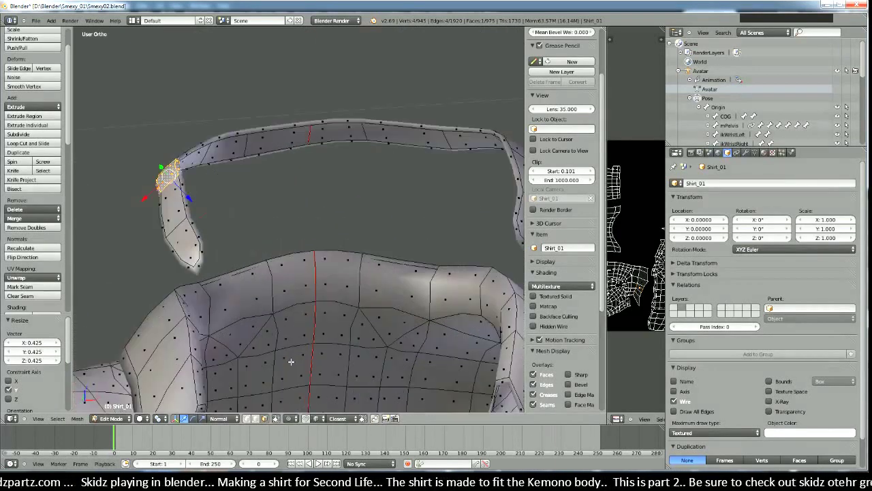
click(157, 417)
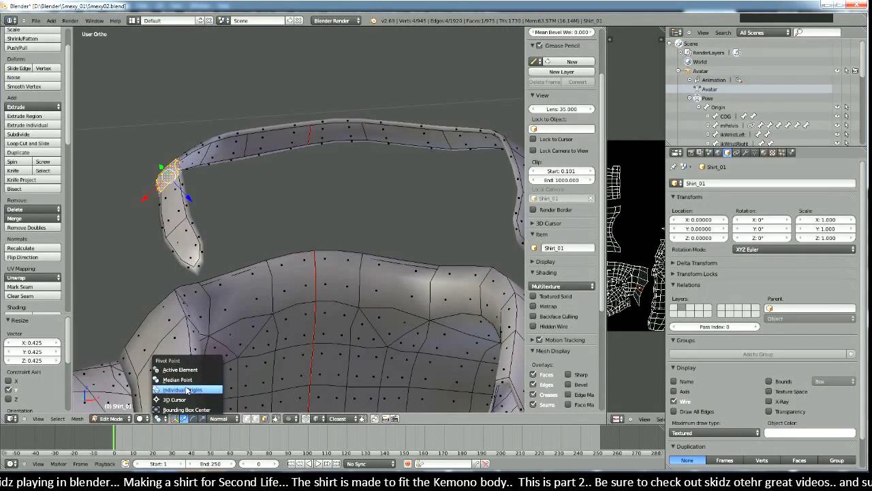
click(182, 392)
middle_drag(184, 247, 367, 337)
right_click(284, 225)
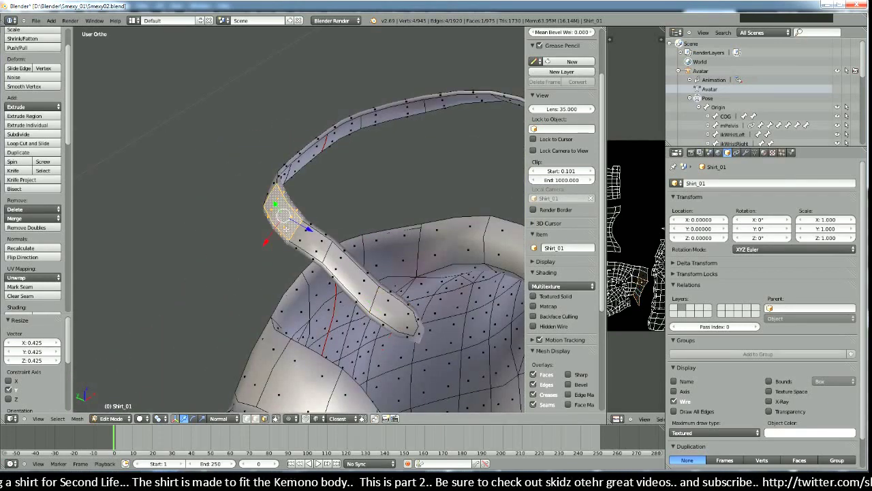
right_click(392, 310)
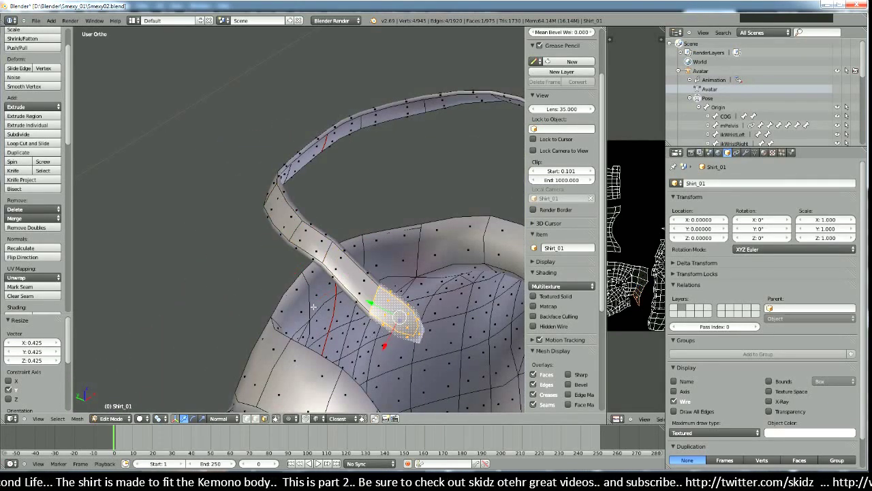
middle_drag(313, 306, 306, 313)
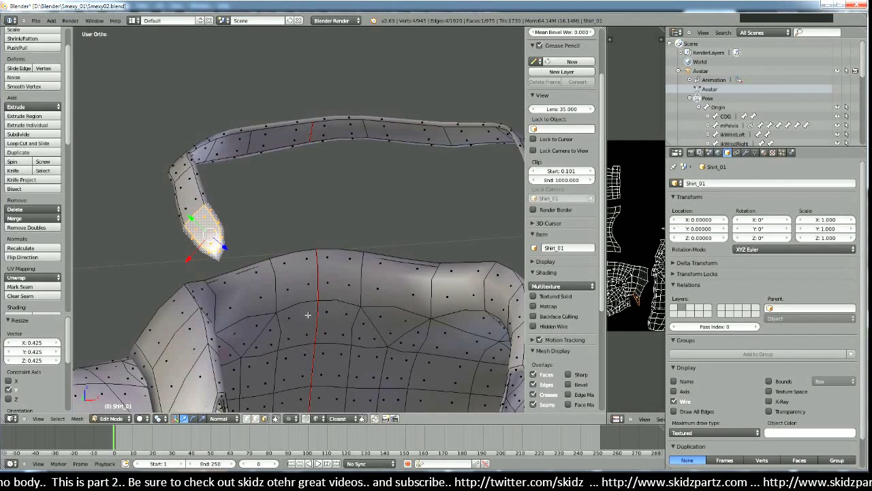
middle_drag(308, 315, 379, 308)
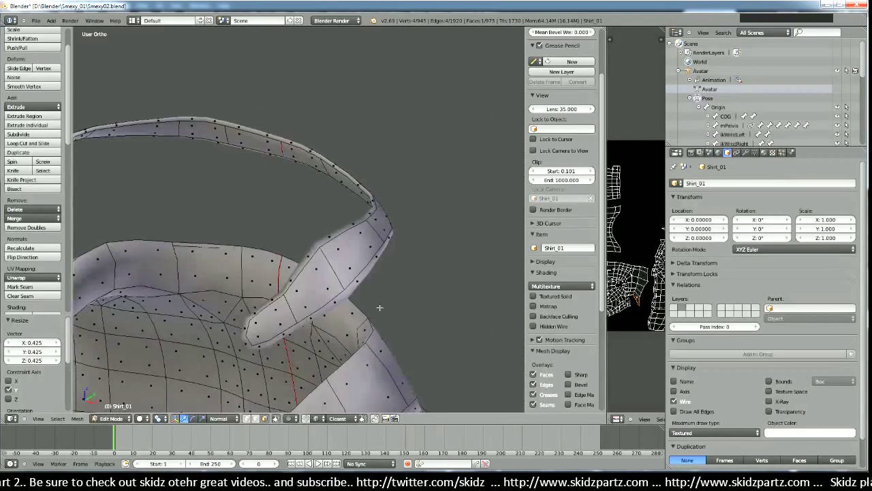
Step: Switch to edge selection, select the cross edge at the strip's wide section and try scaling it along its normal Z axis
click(256, 418)
right_click(333, 272)
key(s)
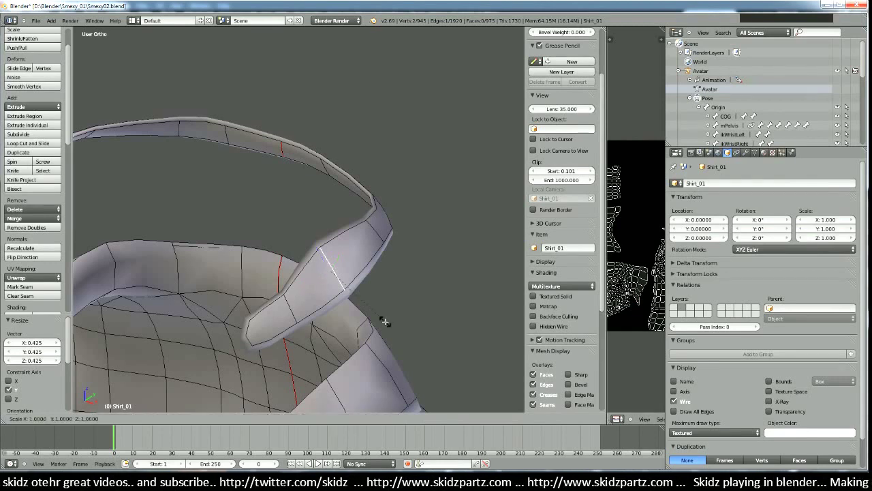
key(z)
key(z)
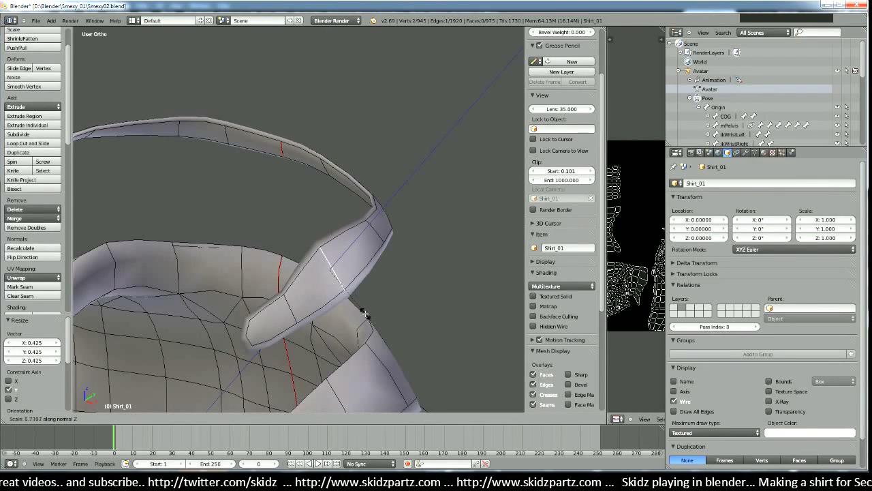
right_click(364, 317)
Step: Set the pivot point to Median Point and scale the selected cross edge to about 0.463 along its normal Z axis
middle_drag(364, 317, 406, 375)
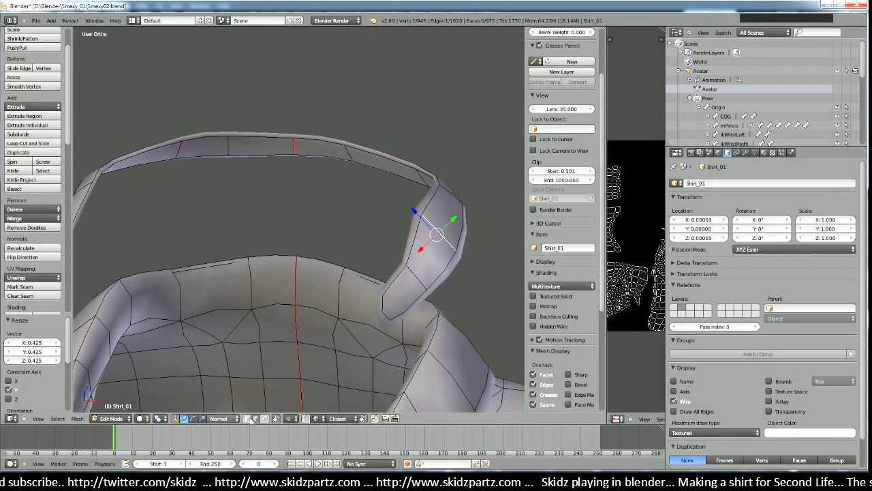
ctrl+scroll(277, 333, down, 4)
click(167, 419)
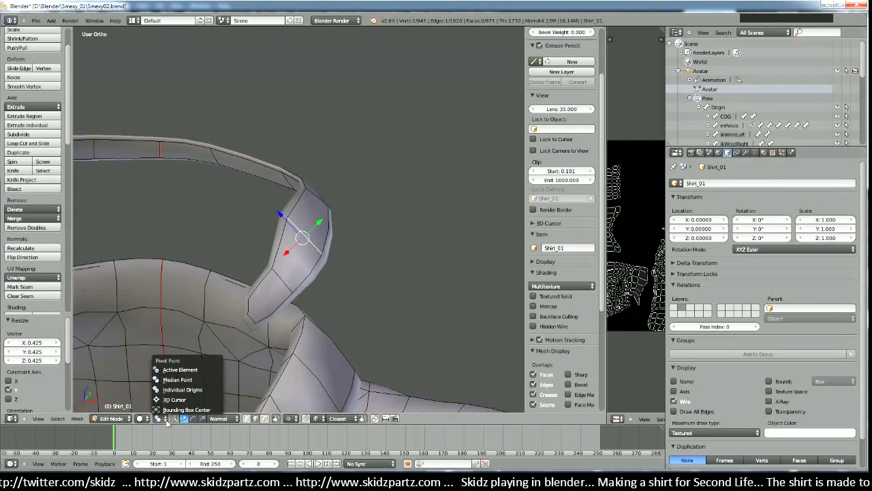
click(177, 379)
key(s)
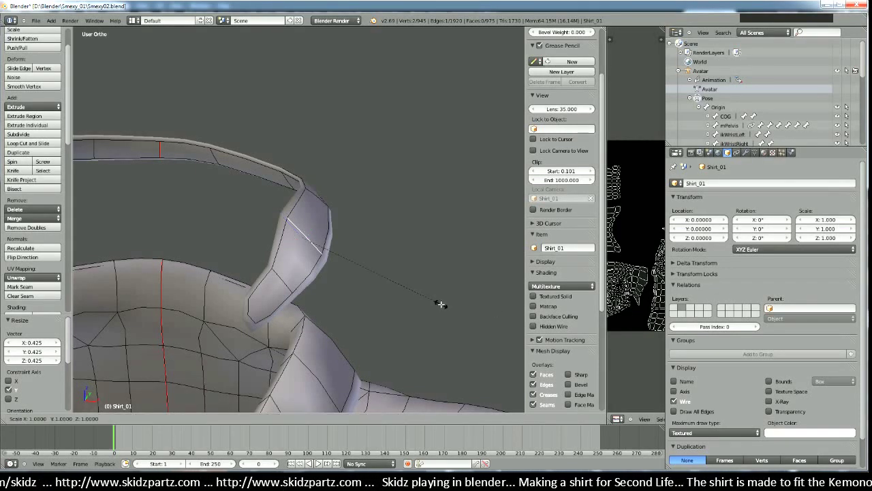
key(z)
key(z)
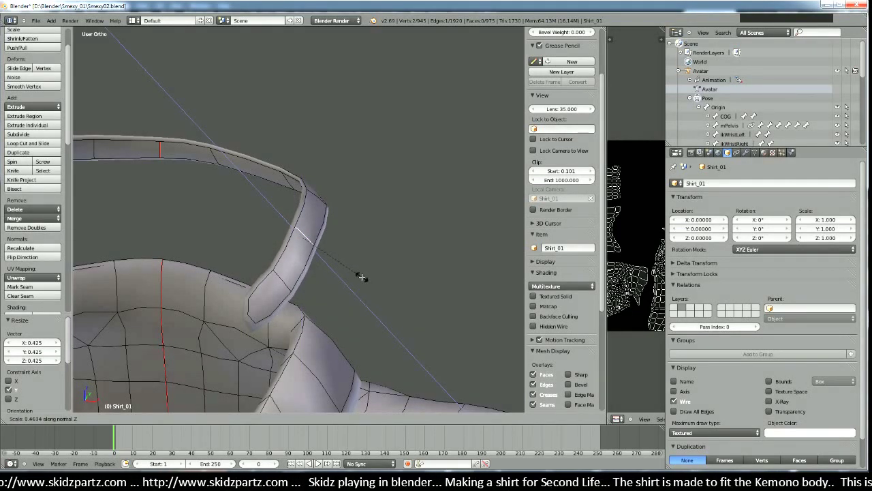
click(362, 277)
Step: Scale the same cross edge once more, to about 0.763 along its normal Z axis
key(s)
key(z)
key(z)
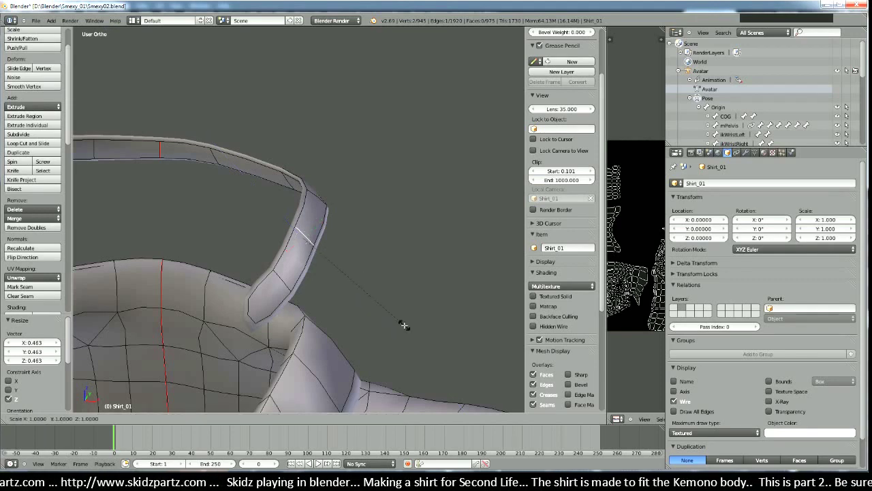
click(327, 317)
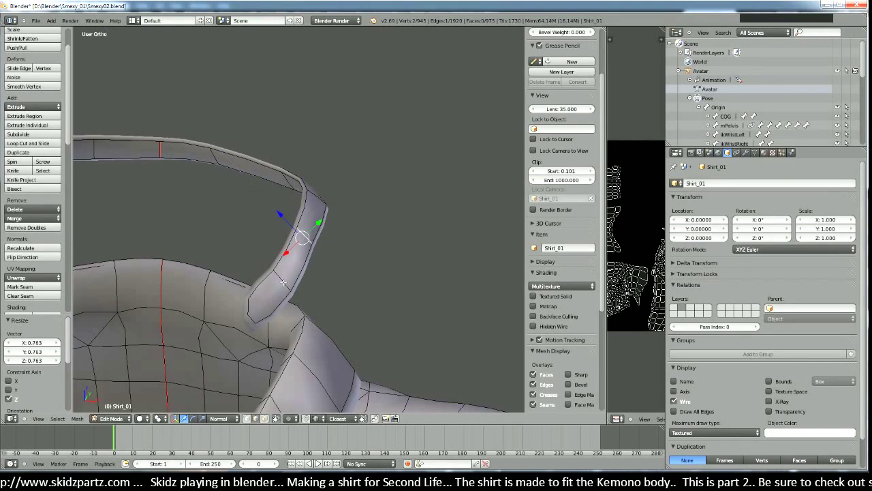
Step: Select the cross edge nearest the collar strip's front tip and scale it to about 0.825 along its normal Z axis
alt+right_click(283, 282)
key(s)
key(z)
key(z)
click(369, 305)
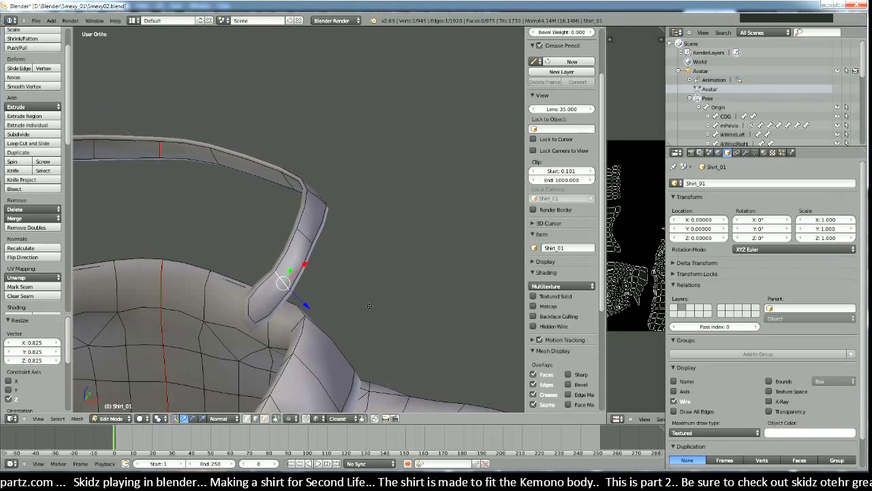
middle_drag(369, 306, 398, 279)
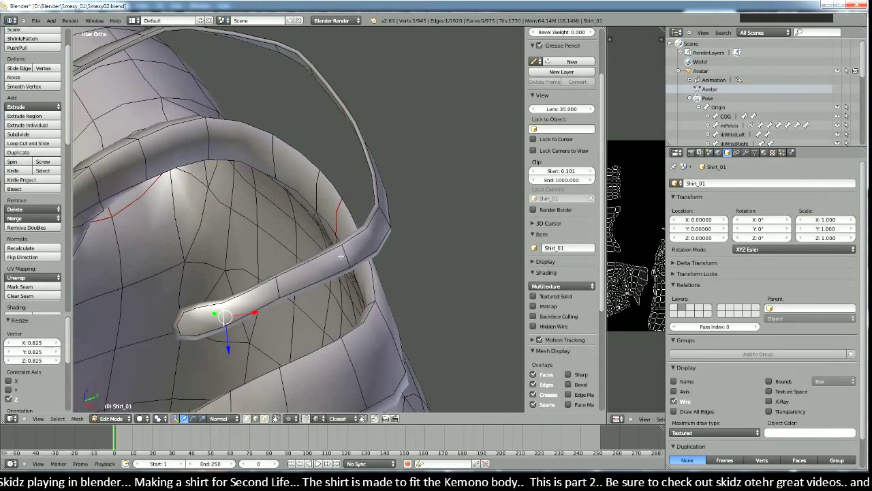
Step: Select the cross edge at the collar strip's bend and scale it to about 0.879 along its normal Z axis
middle_drag(424, 305, 368, 317)
right_click(333, 304)
key(s)
key(z)
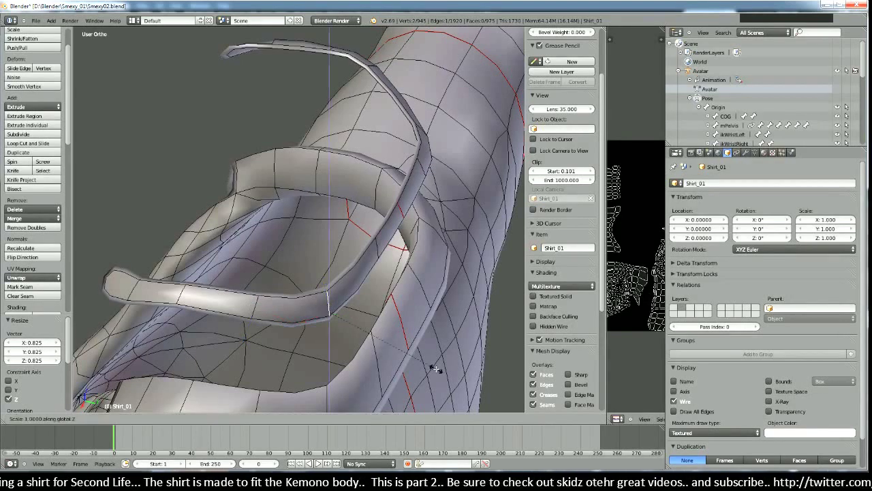
key(z)
click(425, 359)
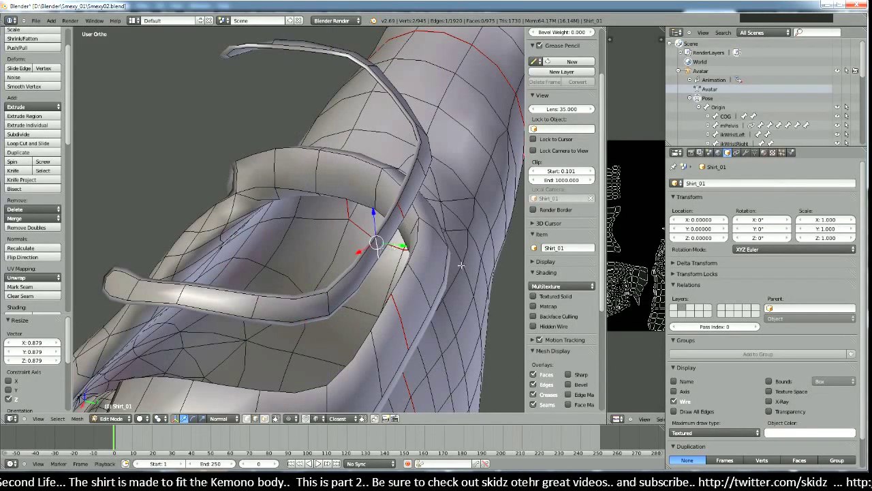
Step: Select the cross edge beside the centre seam on the back of the strip and scale it along its normal Z axis
middle_drag(380, 235, 383, 213)
right_click(382, 213)
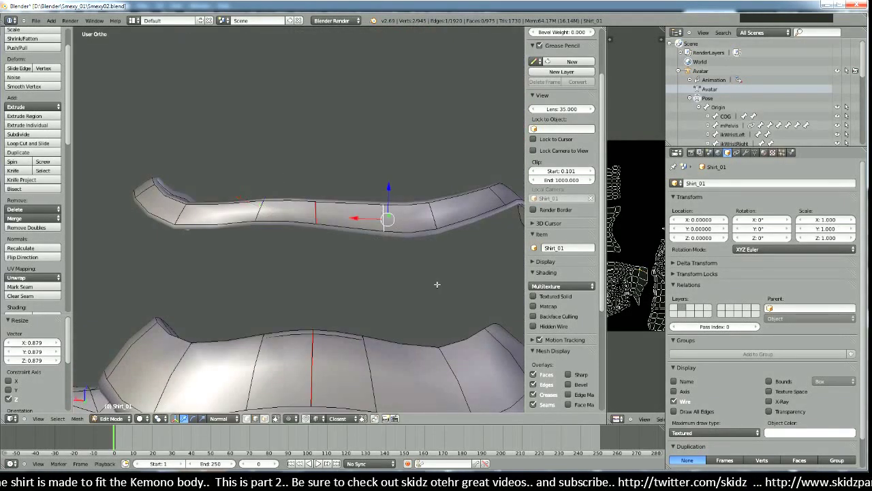
key(s)
key(z)
key(z)
click(476, 269)
middle_drag(476, 269, 404, 269)
key(Tab)
key(Tab)
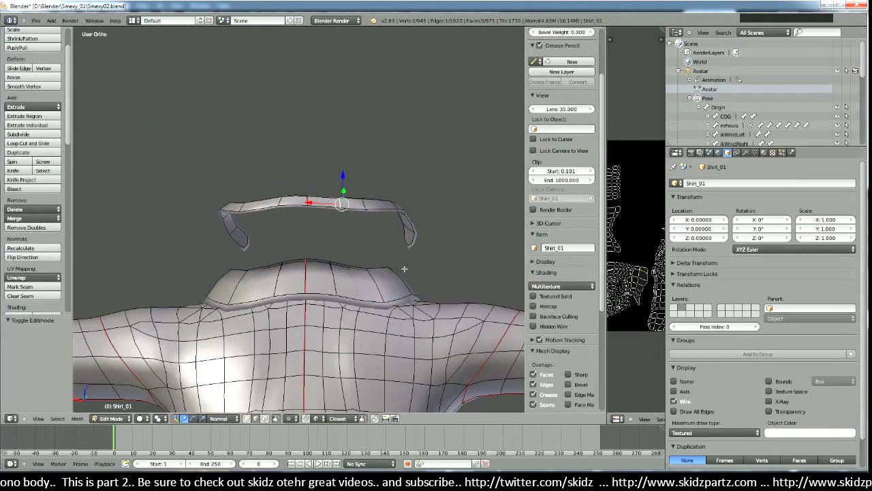
Step: Select the entire floating collar strip in wireframe display, including hidden geometry, and return to solid display
key(z)
drag(180, 171, 471, 259)
middle_drag(393, 255, 371, 295)
key(z)
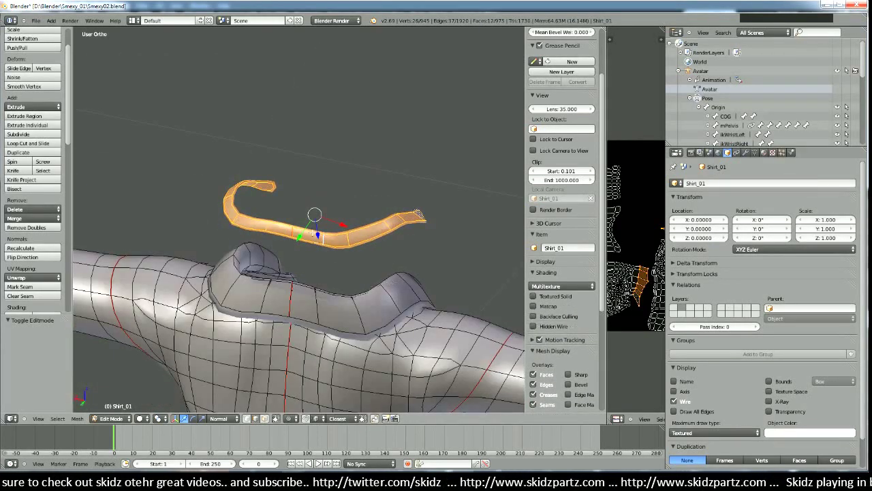
Step: Set the transform orientation to Global and lower the collar strip onto the shirt collar by about 0.073 along Z
click(227, 418)
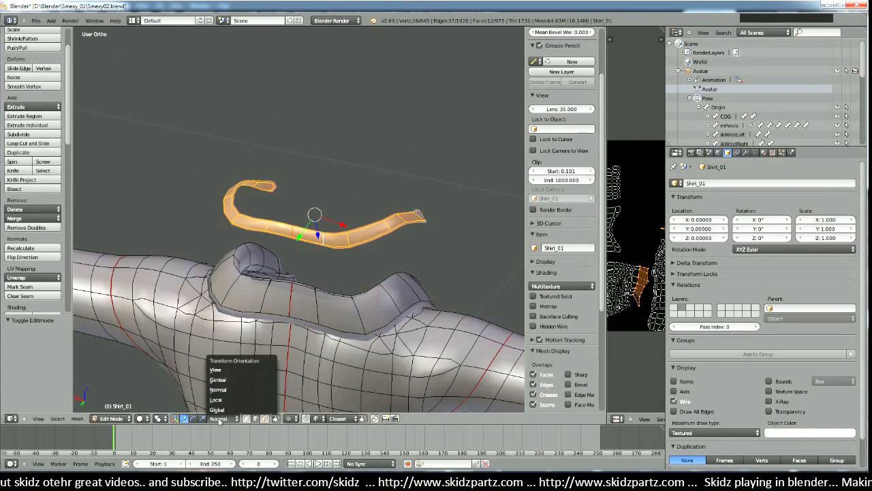
click(244, 408)
drag(313, 197, 317, 261)
click(317, 261)
middle_drag(318, 261, 293, 300)
middle_drag(338, 348, 372, 264)
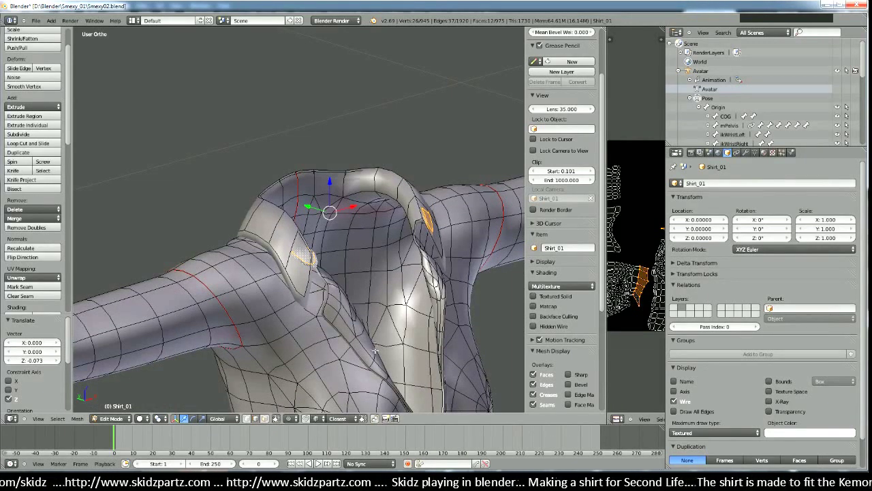
Step: Select the edge at the strip's front tip and move it down about 0.011 along Z in the front view
scroll(374, 350, up, 3)
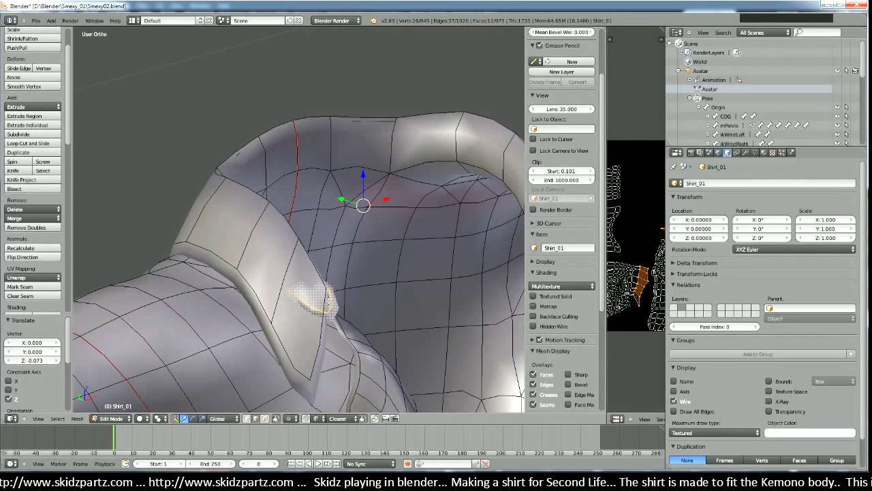
right_click(333, 326)
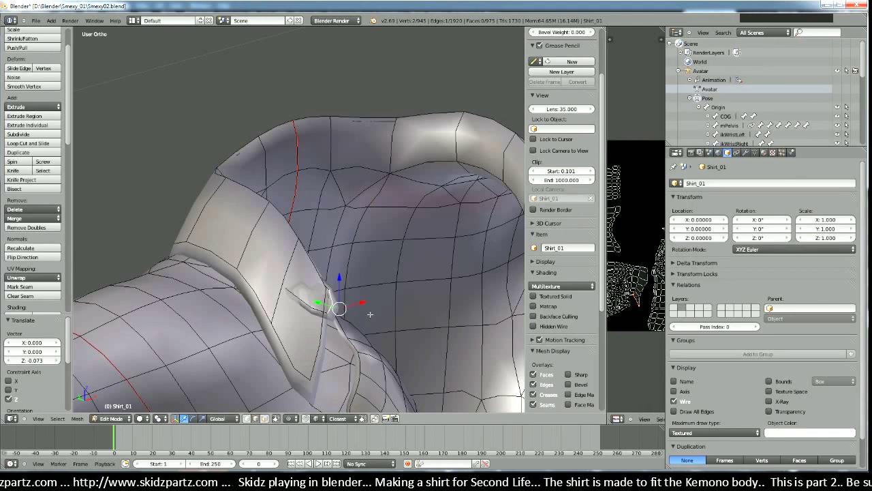
middle_drag(370, 314, 361, 331)
key(KP_1)
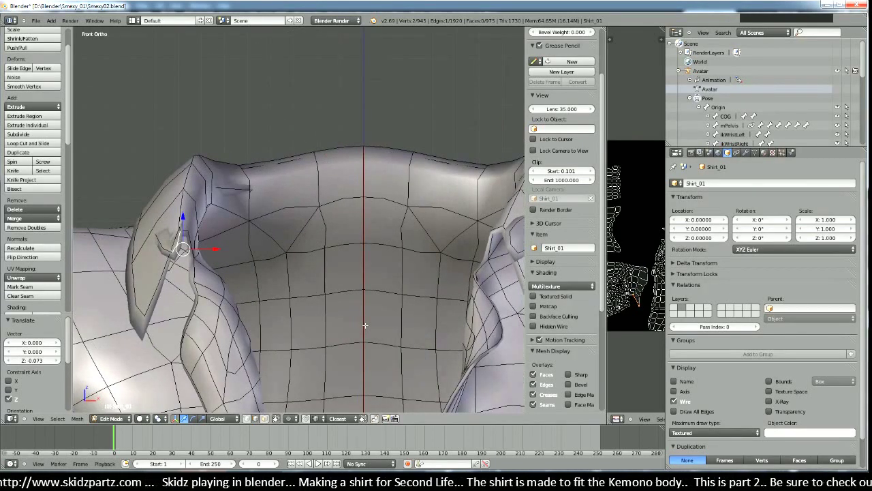
key(g)
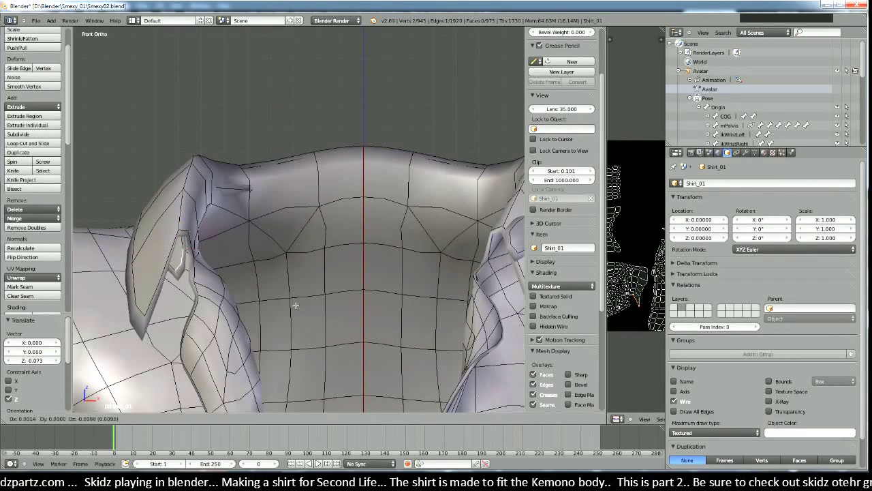
click(294, 307)
Step: Move the strip's tip edge further by about 0.001 in X, 0.008 in Y and -0.013 in Z
middle_drag(292, 307, 381, 314)
mouse_move(343, 227)
middle_down()
mouse_move(339, 213)
mouse_move(332, 224)
middle_up()
key(g)
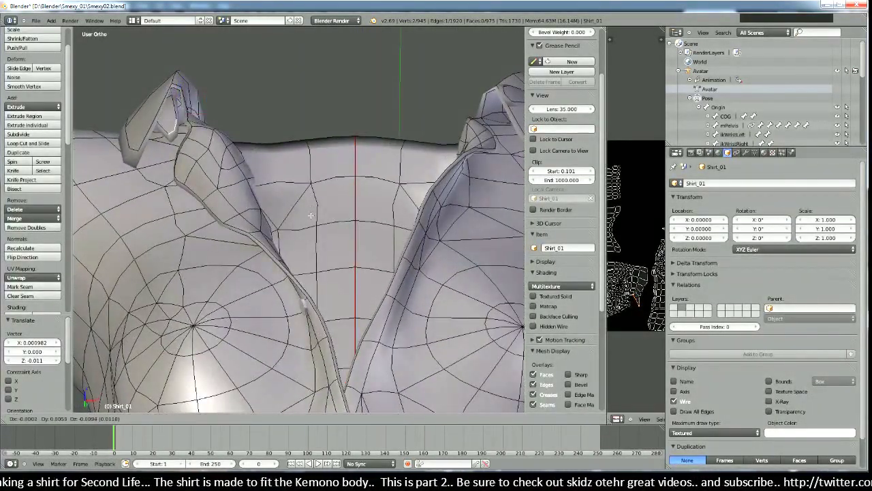
click(313, 218)
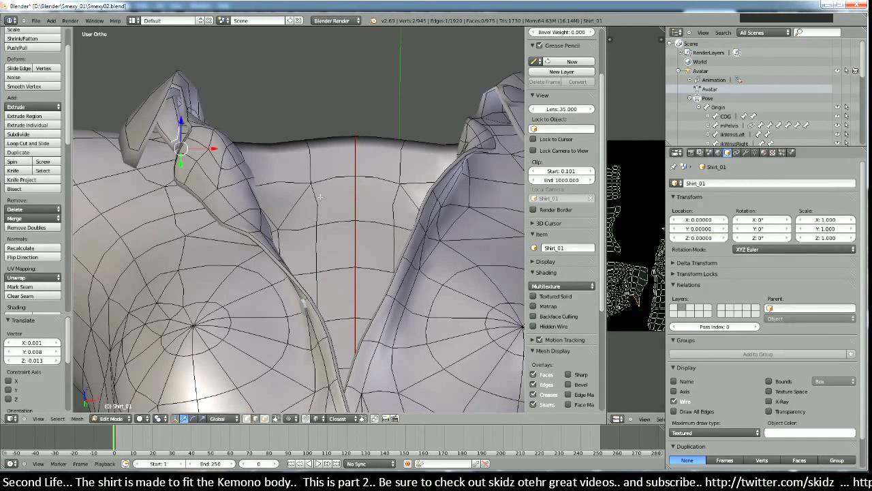
right_click(318, 218)
key(g)
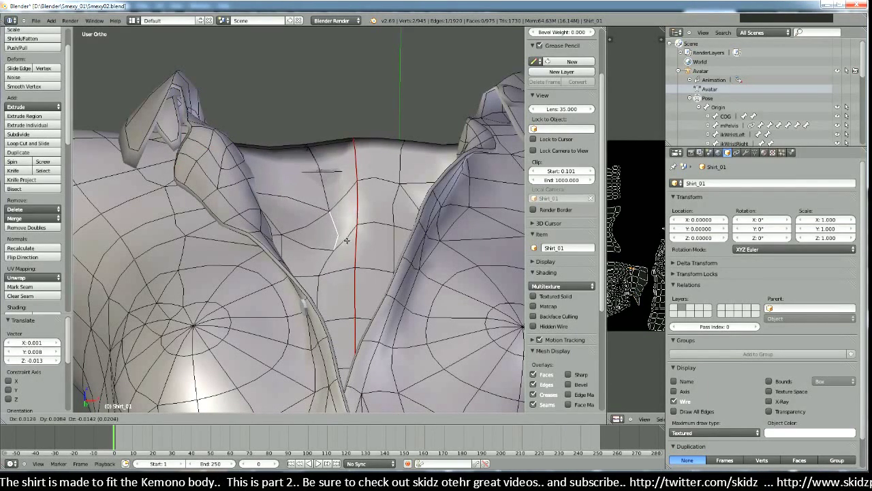
right_click(348, 243)
Step: Select an edge at the front end of the collar strip and move it down about 0.032 along global Z
right_click(178, 113)
shift+middle_drag(267, 197, 313, 235)
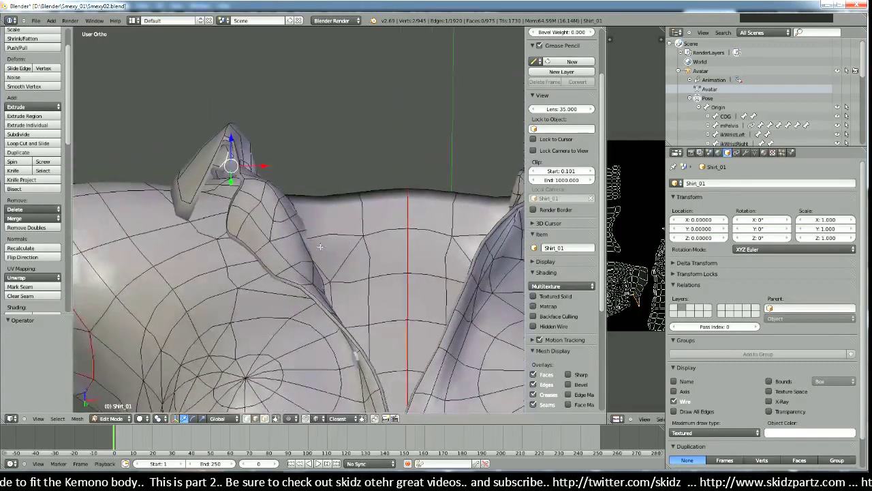
key(g)
key(z)
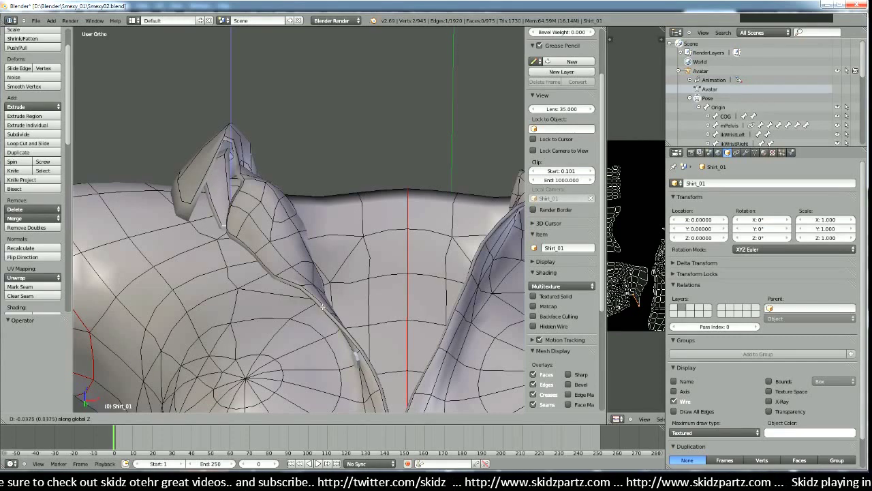
click(229, 186)
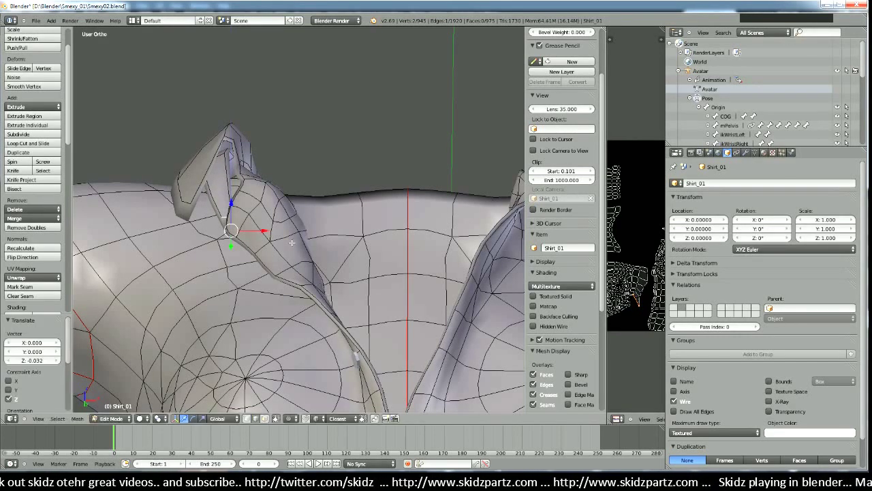
Step: Select the next edge near the front end of the collar strip and move it down about 0.015 along global Z
key(z)
right_click(217, 150)
right_click(221, 158)
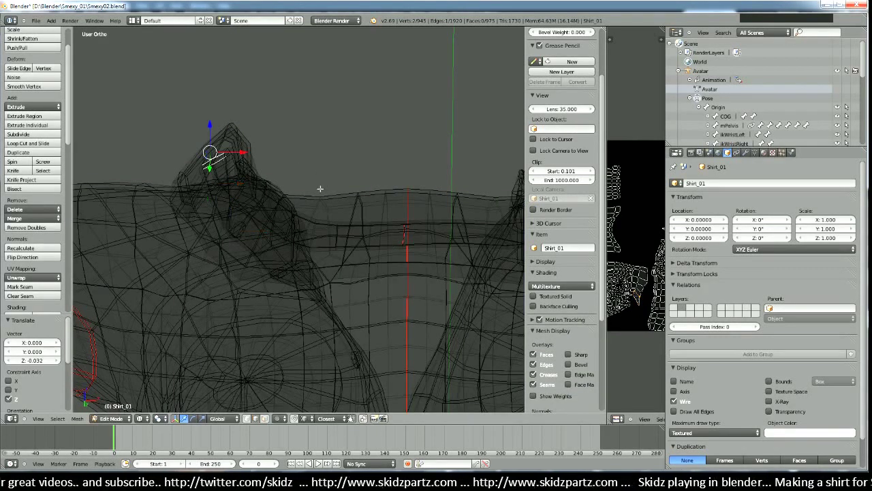
key(z)
key(g)
key(z)
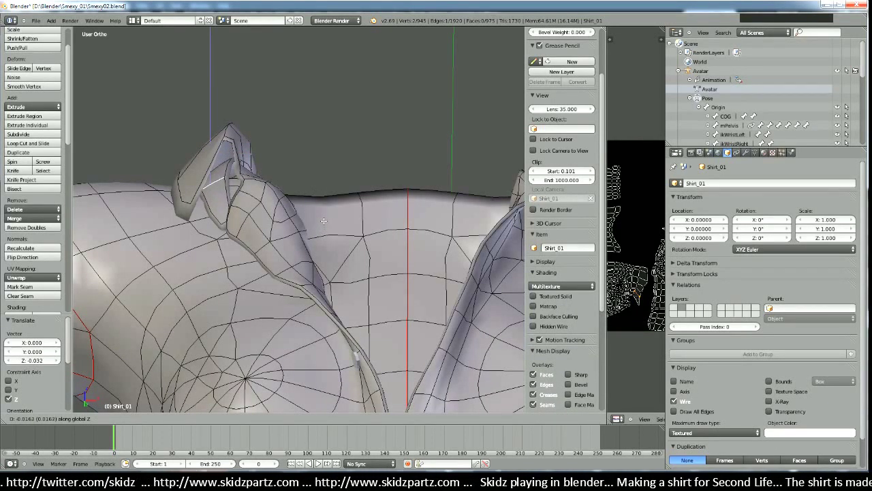
click(324, 220)
middle_drag(324, 220, 362, 243)
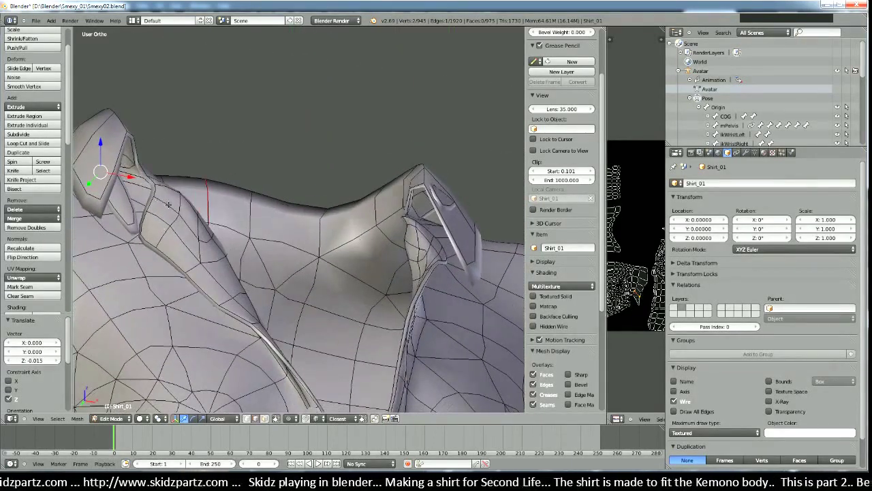
middle_drag(169, 204, 197, 234)
key(KP_1)
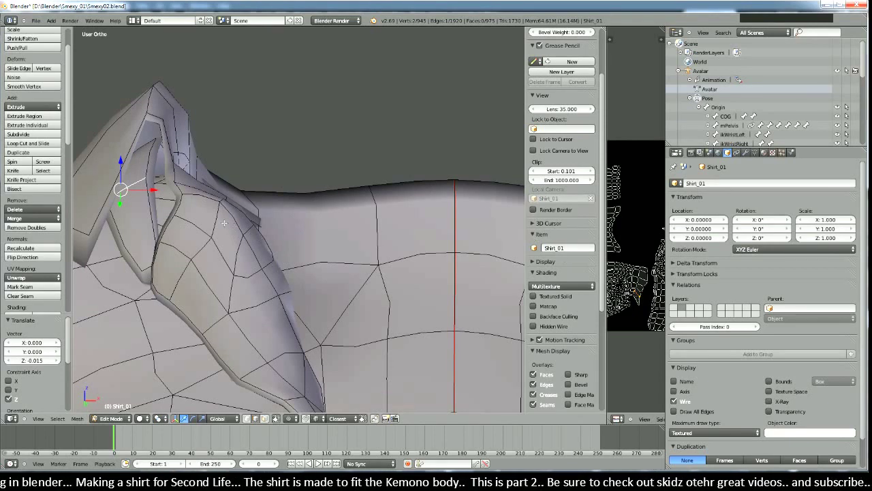
key(KP_1)
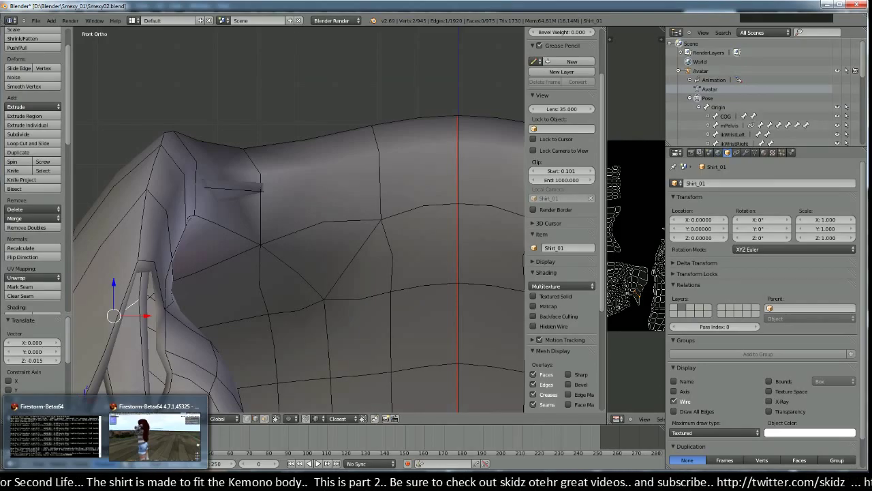
click(58, 440)
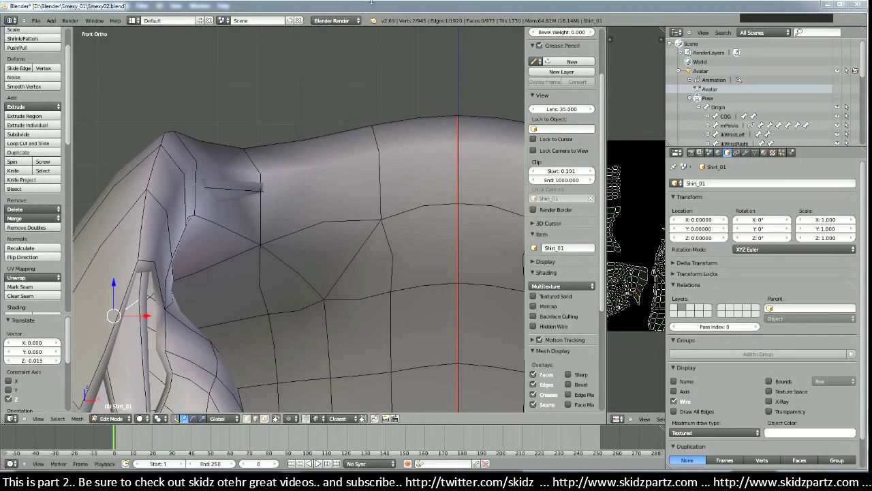
Step: Select the tip edge of the collar strip on the shirt's opposite side and lower it about 0.029 along global Z
mouse_move(304, 308)
middle_down()
mouse_move(283, 276)
mouse_move(294, 311)
mouse_move(386, 258)
mouse_move(355, 247)
mouse_move(356, 236)
mouse_move(359, 252)
middle_up()
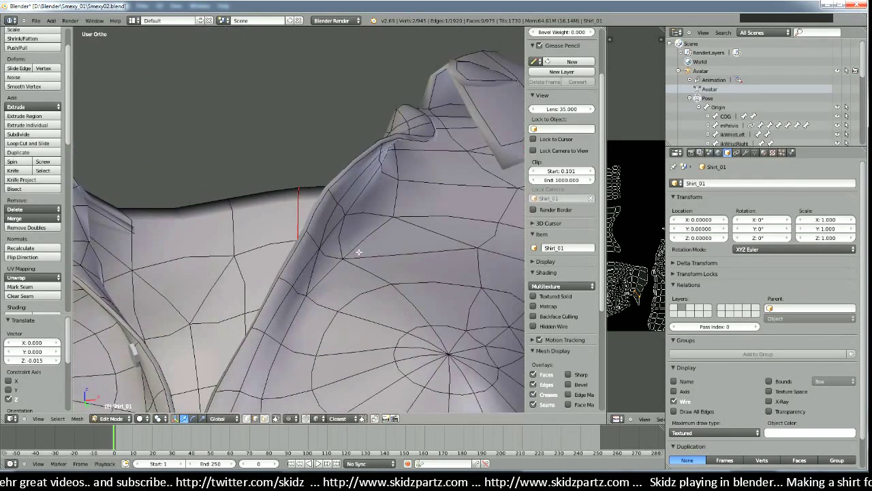
middle_drag(479, 154, 412, 185)
right_click(403, 165)
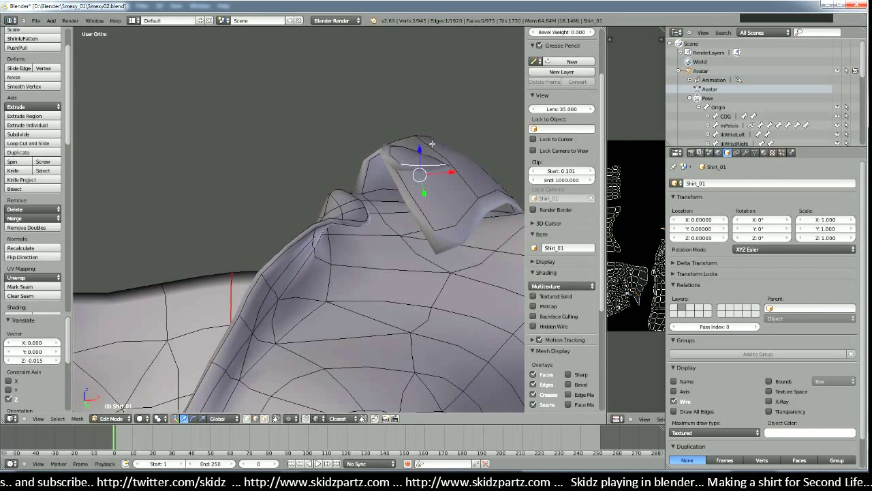
key(KP_1)
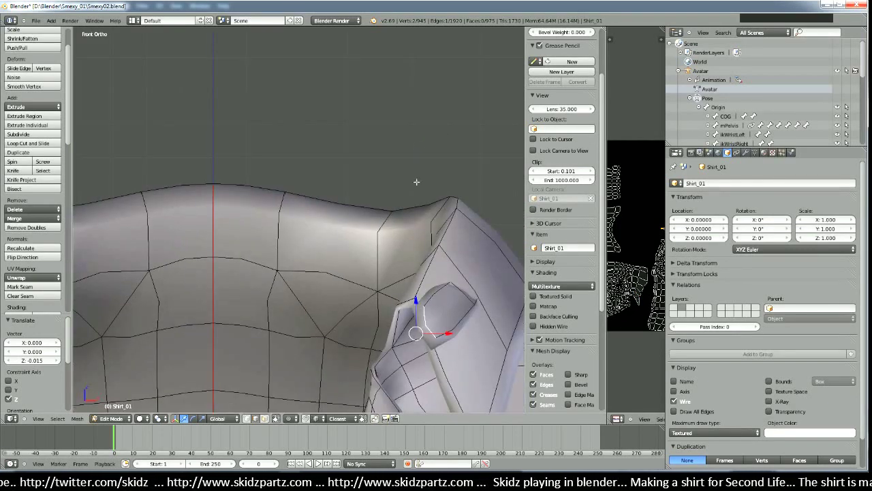
shift+middle_drag(415, 185, 320, 111)
key(g)
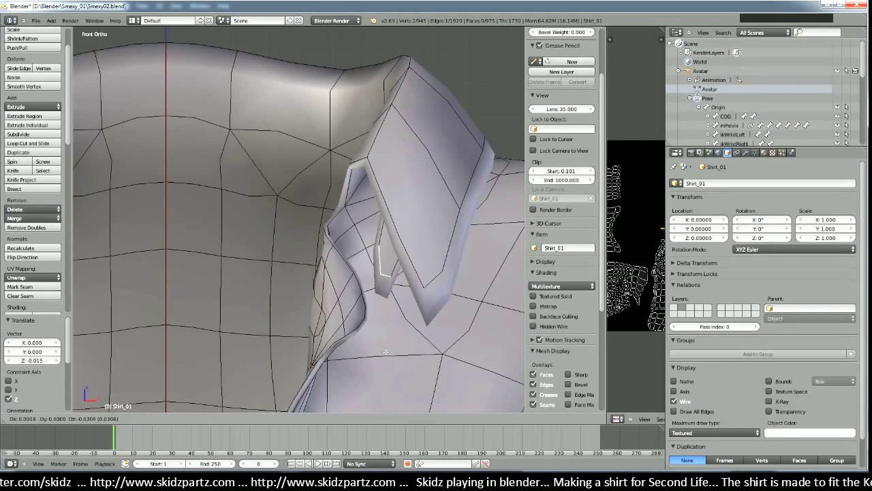
key(z)
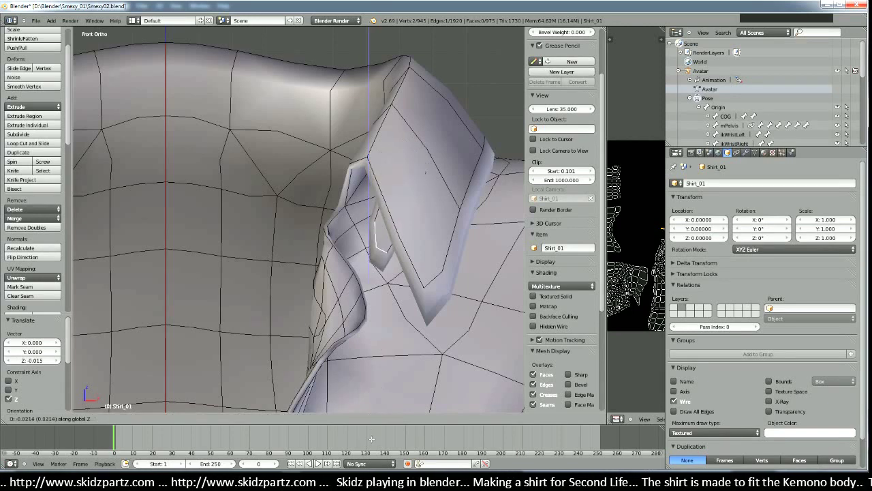
click(391, 293)
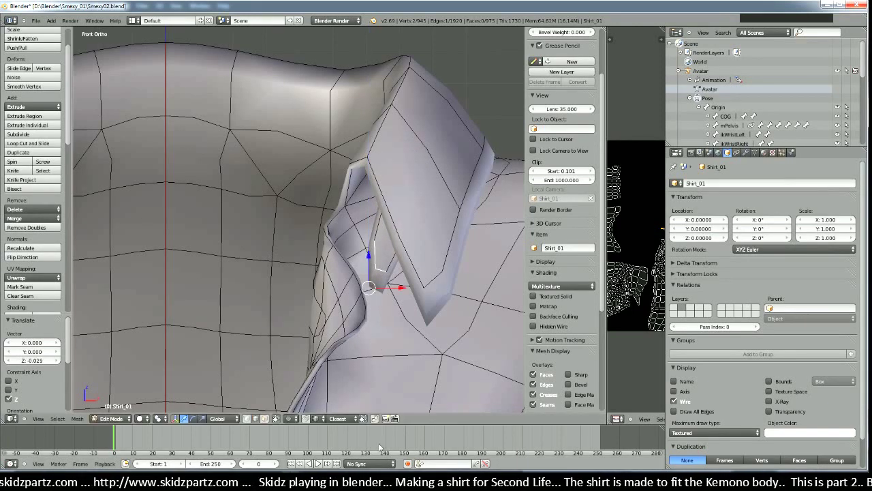
Step: Lower the next edge up the strip on the same side of the collar by about 0.016 along global Z
mouse_move(392, 293)
middle_down()
mouse_move(399, 298)
mouse_move(390, 313)
mouse_move(395, 306)
middle_up()
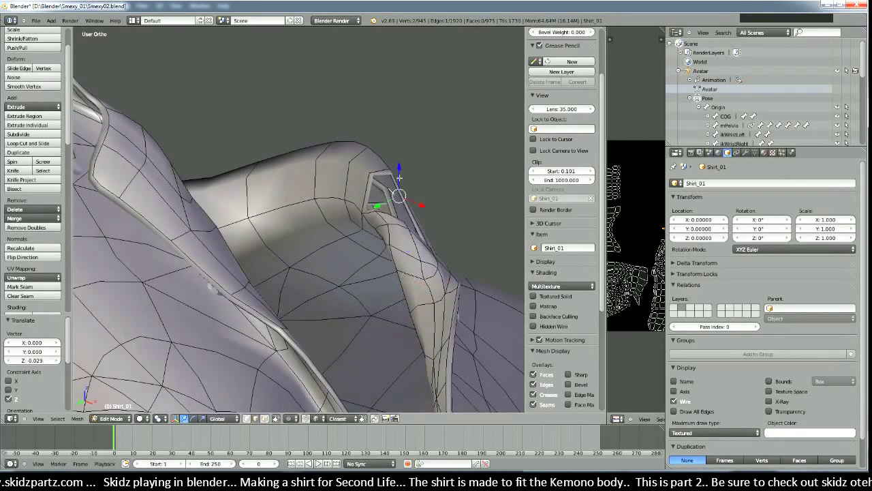
middle_drag(454, 257, 436, 266)
key(g)
key(z)
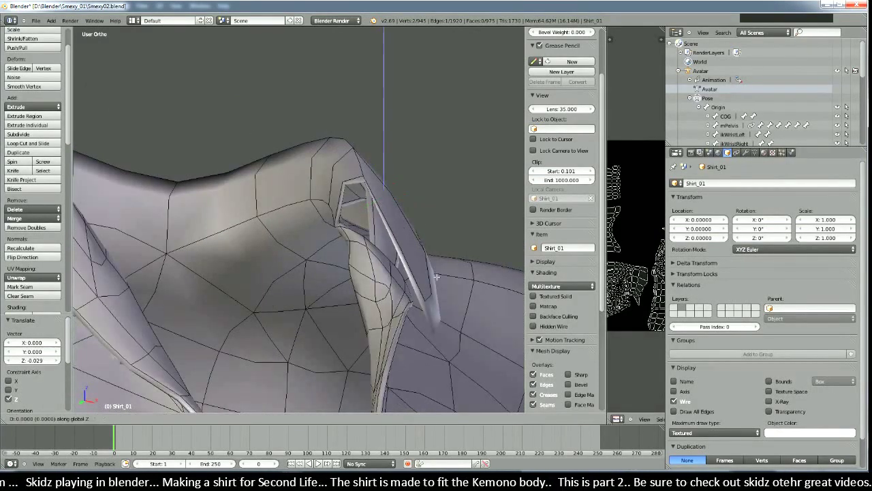
mouse_move(421, 328)
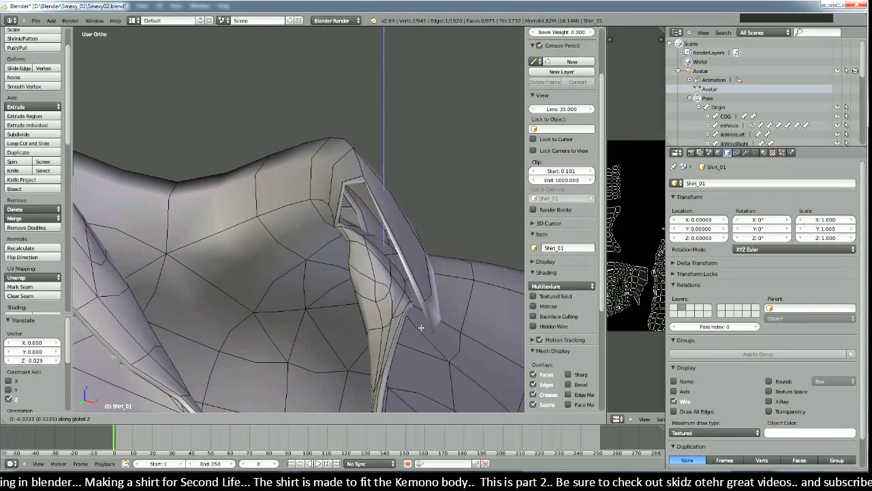
click(368, 262)
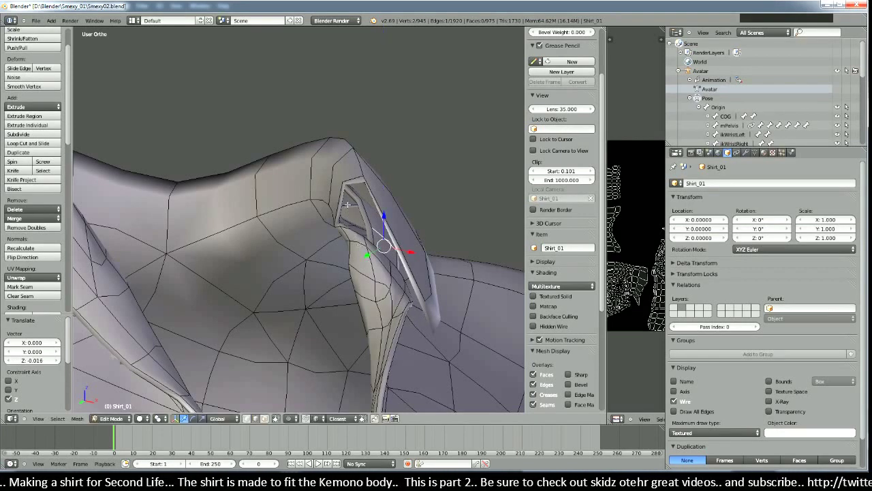
Step: Lower a strip edge deeper inside the collar along global Z in two moves, the second about 0.003
key(z)
mouse_move(413, 231)
middle_down()
mouse_move(348, 218)
mouse_move(364, 247)
middle_up()
key(z)
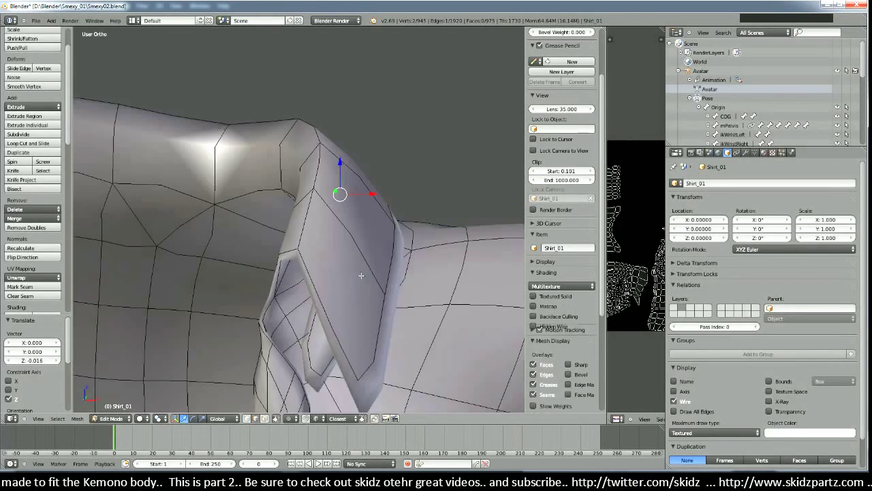
mouse_move(343, 216)
middle_down()
mouse_move(385, 232)
mouse_move(389, 249)
mouse_move(371, 291)
mouse_move(308, 270)
mouse_move(255, 223)
mouse_move(360, 278)
mouse_move(368, 269)
mouse_move(393, 285)
mouse_move(384, 279)
middle_up()
key(g)
key(z)
click(389, 253)
key(g)
key(z)
click(393, 253)
Step: Try to select further edges of the inner collar strip, using wireframe display to reach them
key(z)
scroll(370, 290, up, 4)
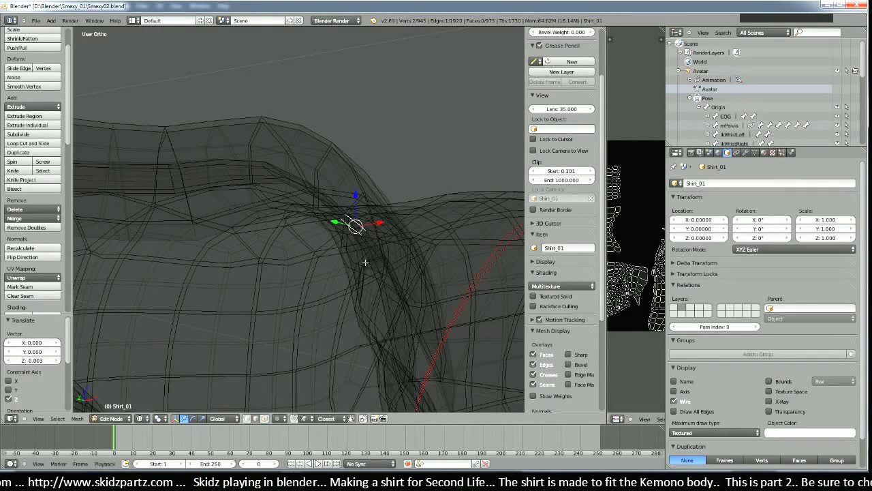
middle_drag(372, 251, 328, 282)
scroll(353, 250, up, 2)
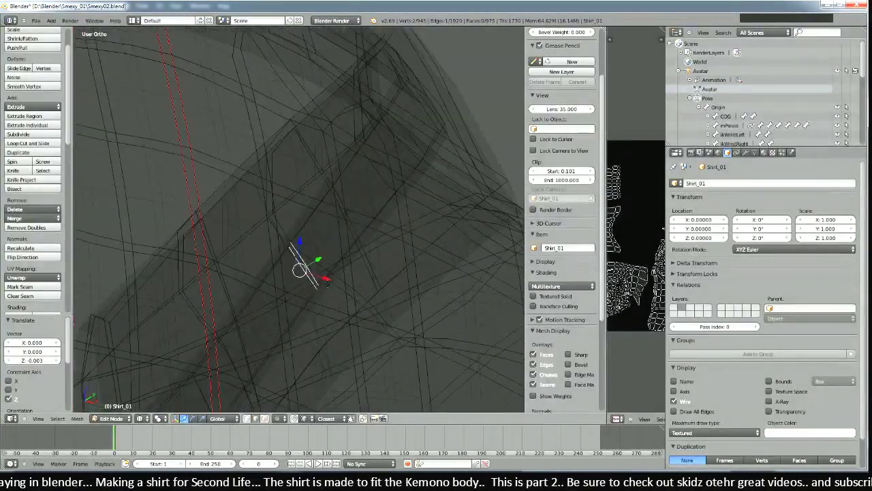
right_click(373, 212)
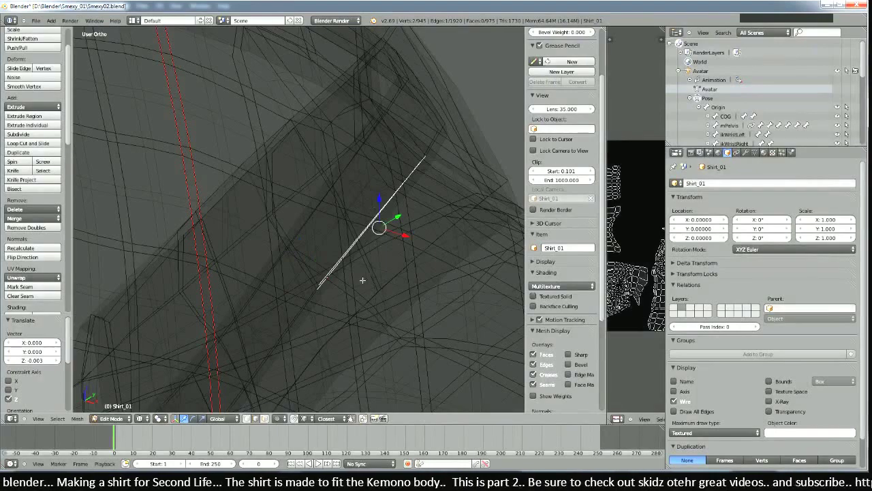
alt+right_click(383, 207)
alt+right_click(366, 195)
alt+right_click(369, 205)
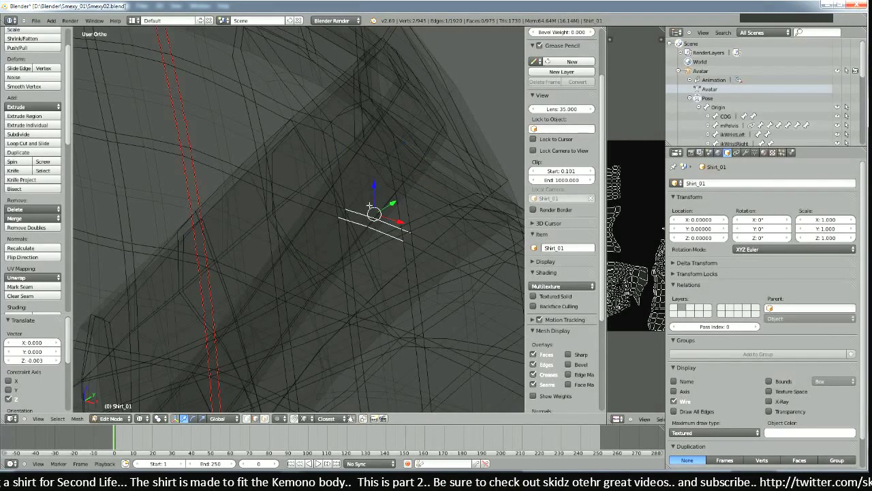
alt+right_click(387, 170)
middle_drag(386, 181, 406, 195)
alt+right_click(364, 151)
alt+right_click(399, 166)
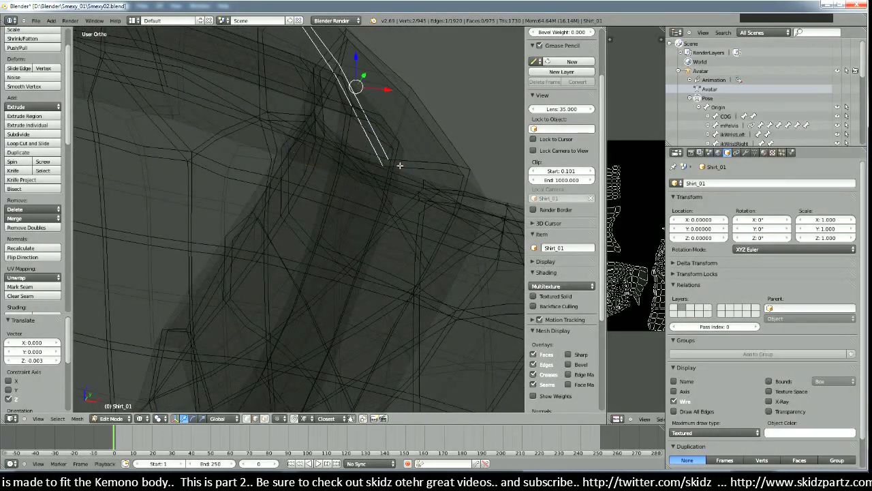
key(z)
mouse_move(400, 156)
middle_down()
mouse_move(446, 109)
mouse_move(397, 171)
middle_up()
right_click(364, 215)
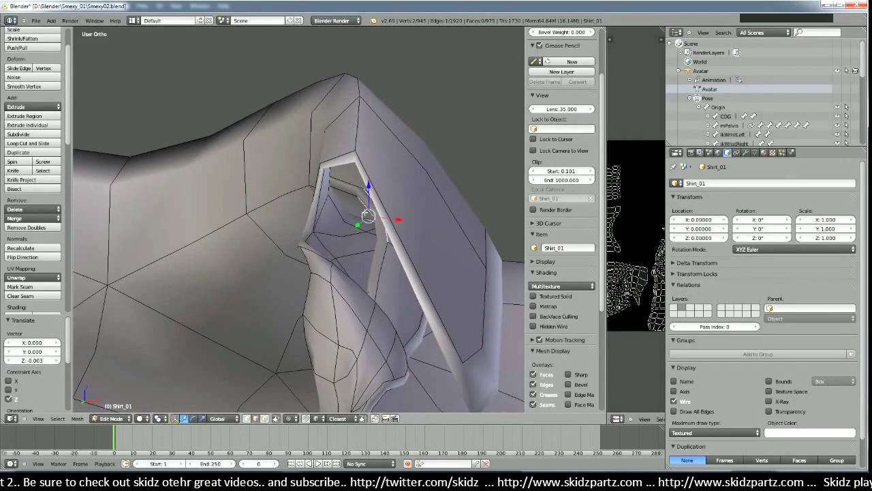
Step: Select a lengthwise edge of the strip towards the back of the collar and lower it about 0.008 along global Z
mouse_move(364, 215)
middle_down()
mouse_move(357, 203)
mouse_move(343, 250)
mouse_move(319, 270)
middle_up()
key(z)
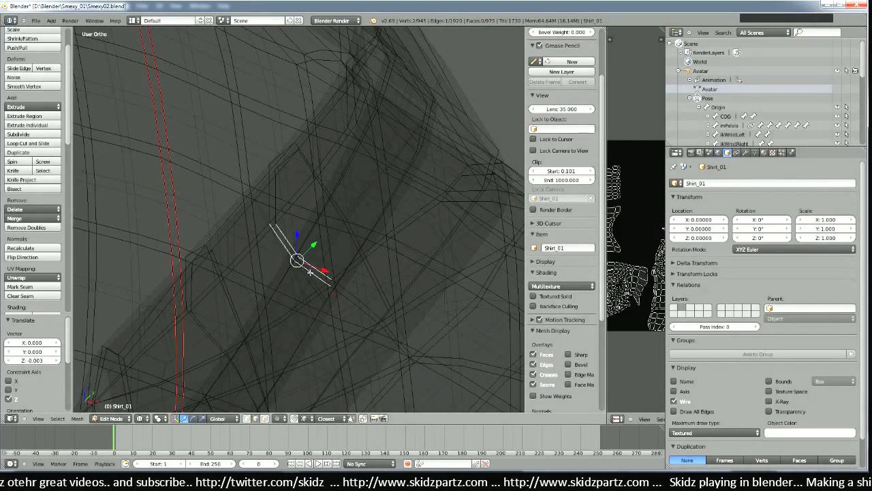
middle_drag(344, 225, 333, 225)
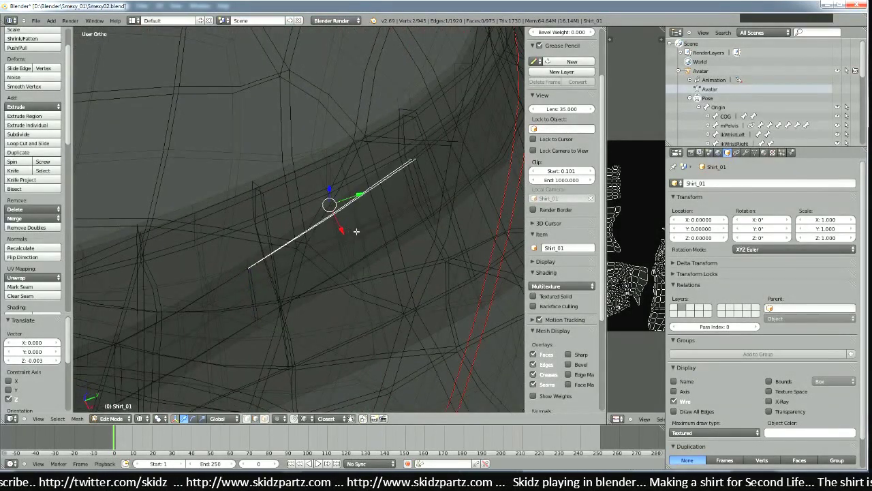
middle_drag(421, 193, 327, 230)
key(z)
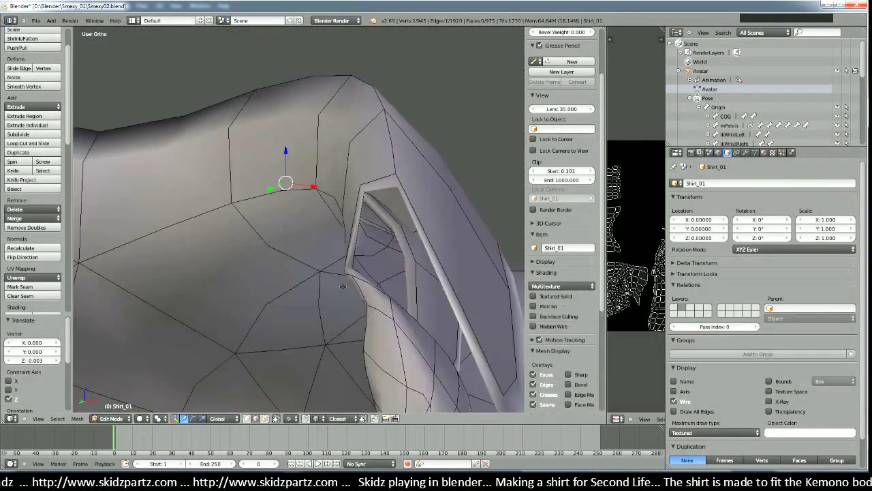
middle_drag(340, 284, 336, 275)
key(g)
key(z)
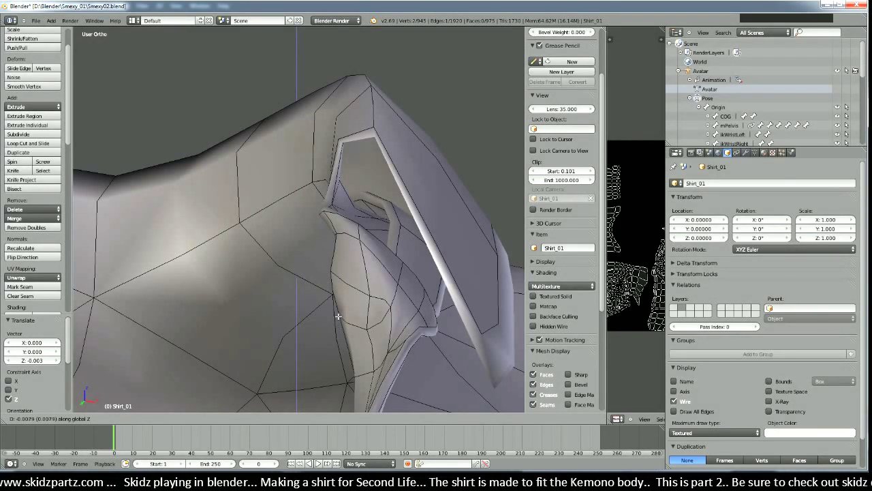
click(338, 316)
mouse_move(338, 317)
middle_down()
mouse_move(245, 300)
mouse_move(327, 311)
middle_up()
Step: Select the strip's lower tip edge on the first side and examine the collar's fit on the whole shirt from several angles
scroll(300, 304, down, 3)
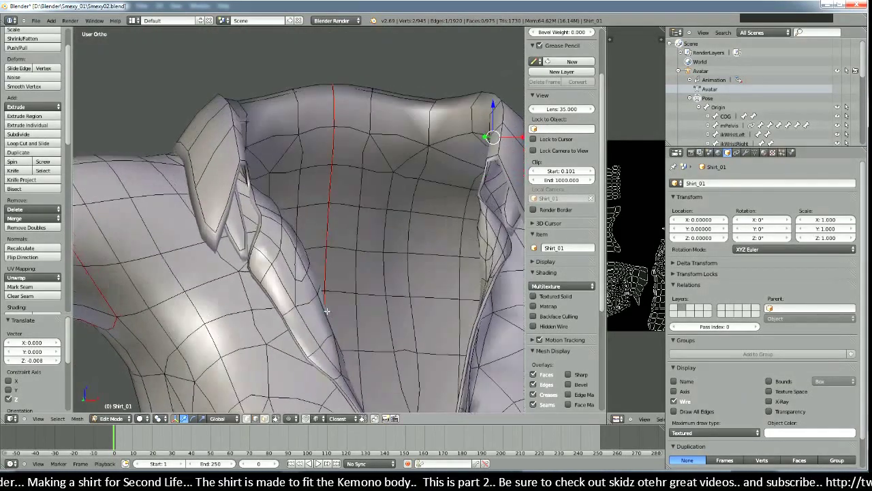
key(Tab)
key(Tab)
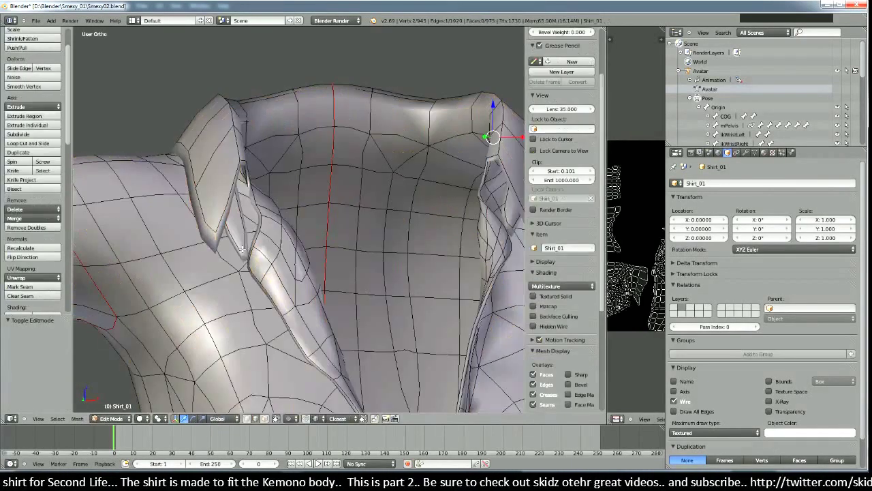
right_click(247, 258)
middle_drag(298, 293, 340, 321)
scroll(318, 288, down, 3)
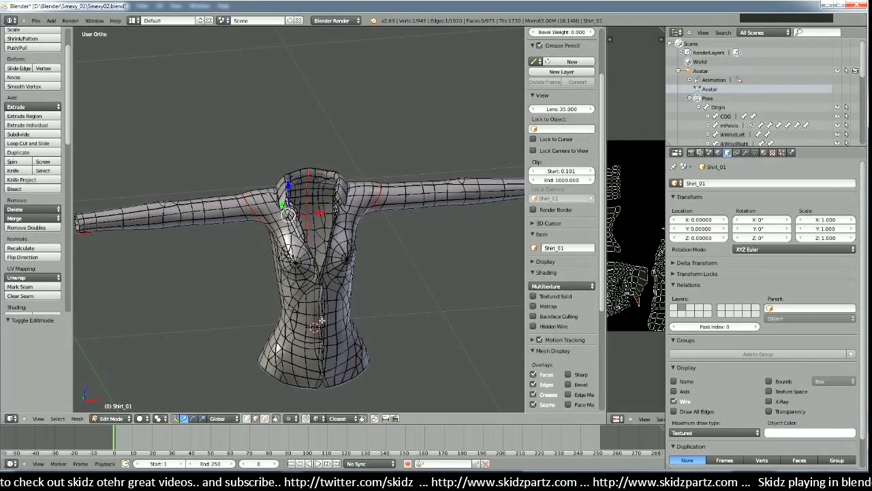
scroll(312, 305, up, 4)
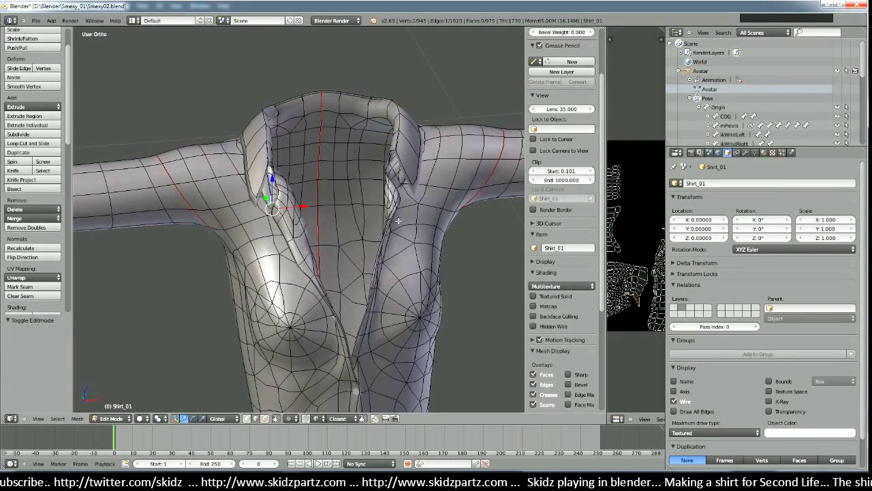
middle_drag(303, 282, 264, 206)
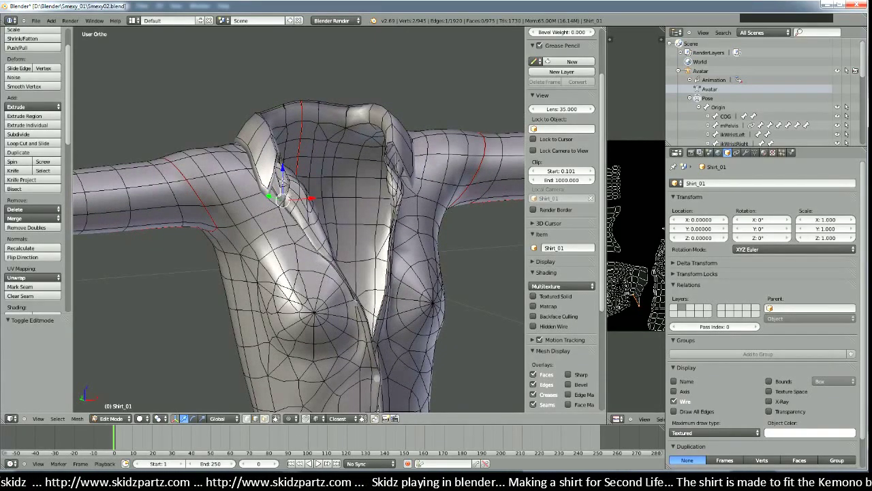
scroll(310, 251, up, 5)
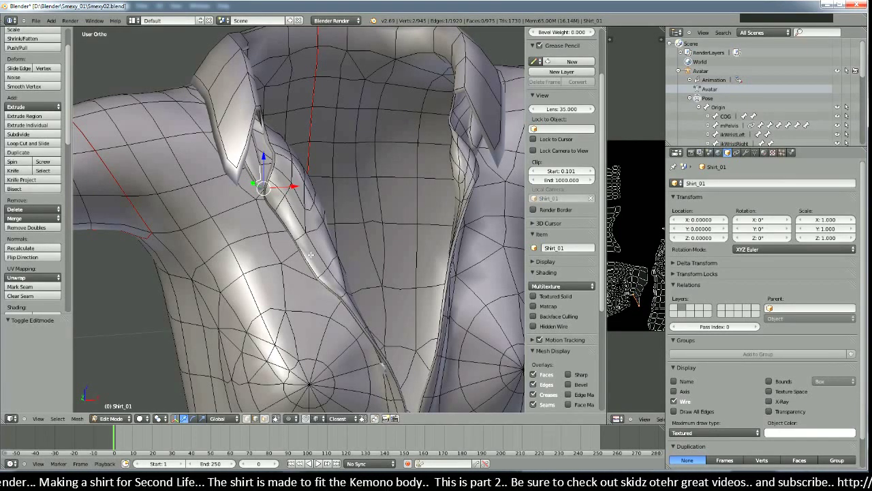
middle_drag(336, 249, 329, 281)
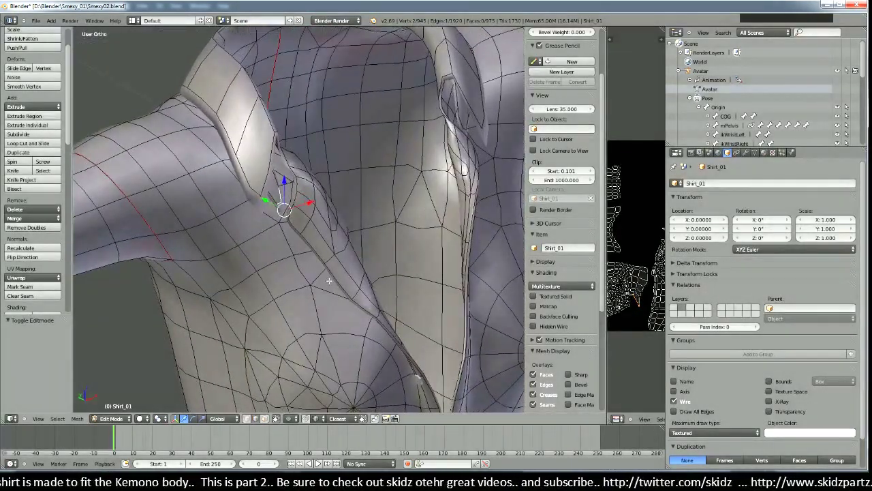
key(KP_1)
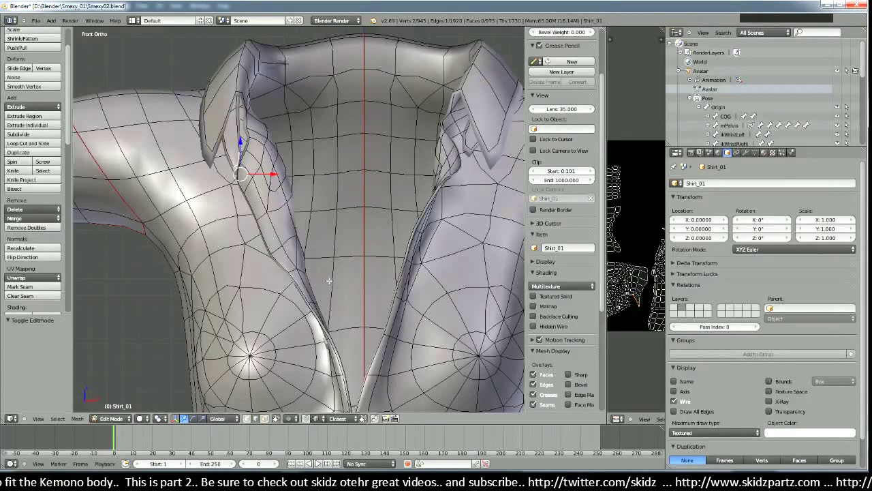
Step: Examine the collar strip's lower tip, the chest and the shirt's front opening from several angles
middle_drag(314, 236, 342, 182)
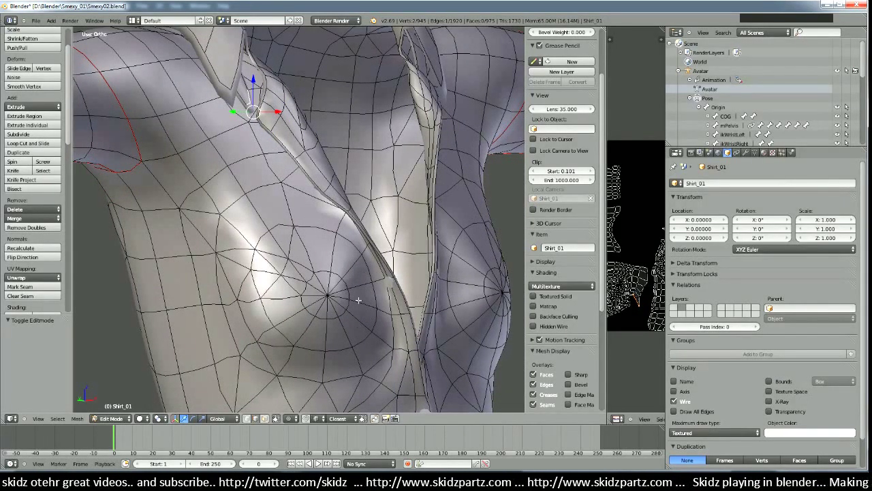
shift+middle_drag(358, 300, 331, 169)
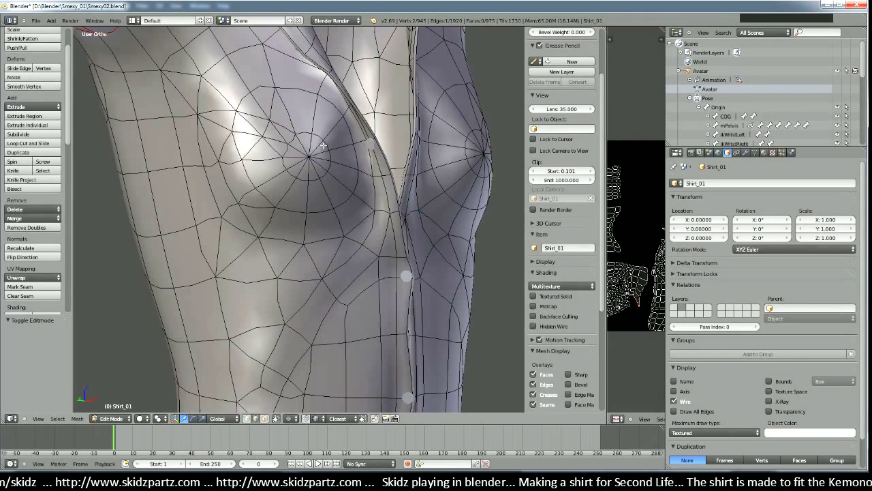
scroll(323, 145, down, 3)
middle_drag(323, 145, 352, 205)
scroll(352, 205, up, 8)
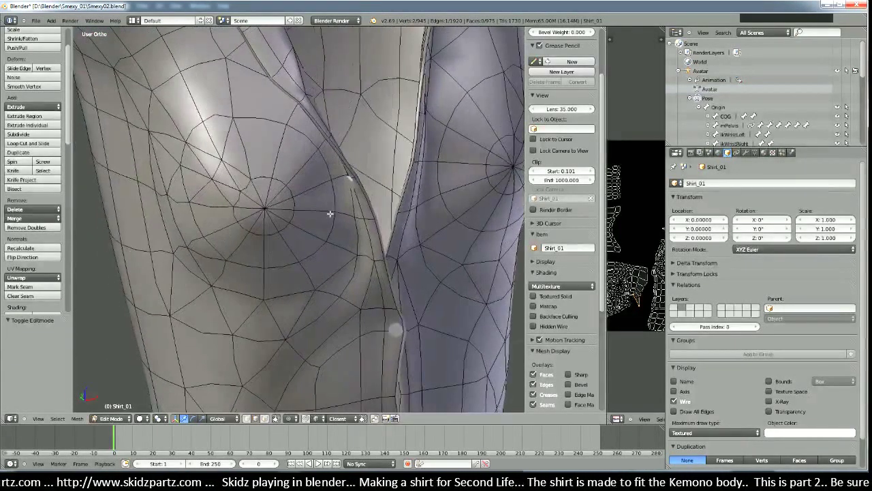
key(KP_1)
scroll(370, 307, down, 5)
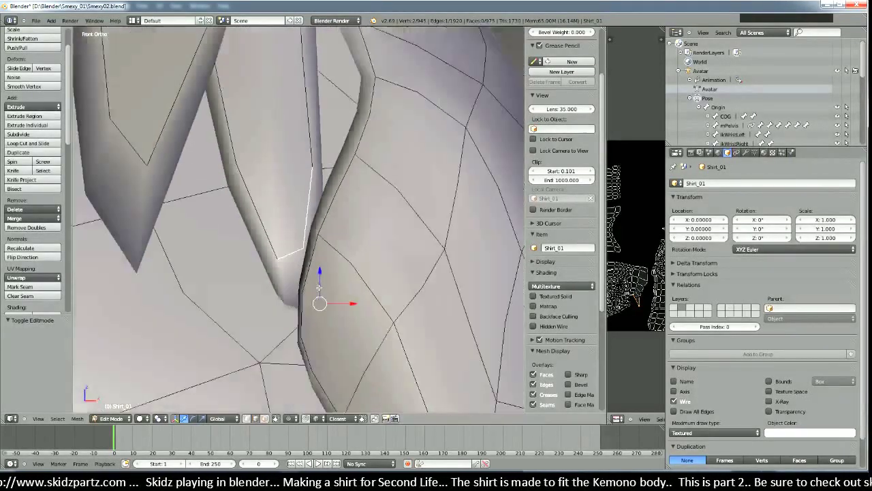
shift+middle_drag(371, 306, 322, 128)
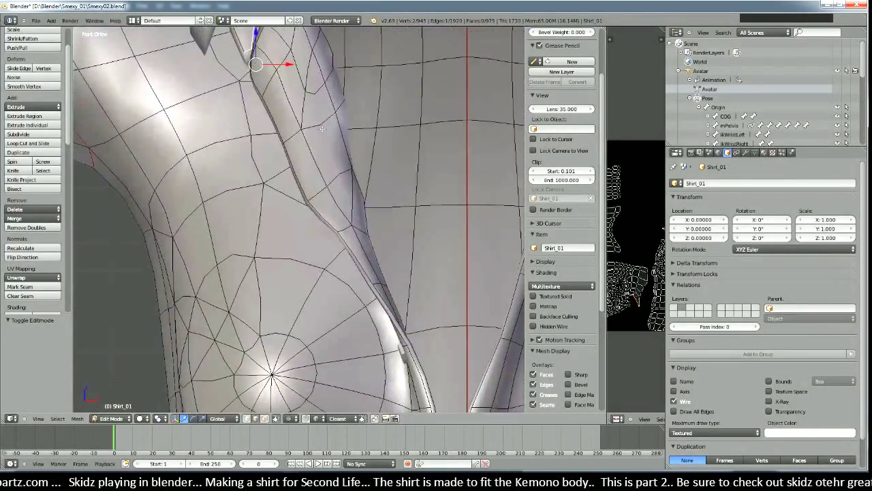
scroll(321, 133, down, 3)
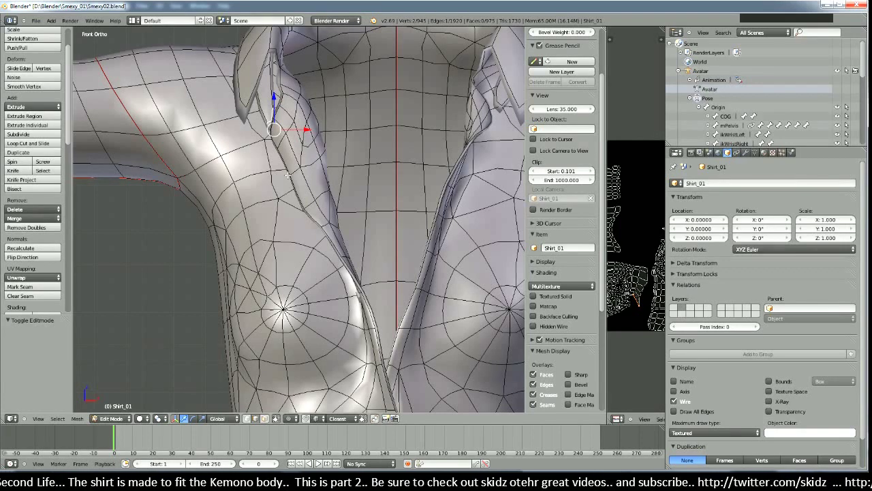
Step: Extrude the strip's lower tip edge a very short distance and rotate the new edge about 87° in wireframe display
key(e)
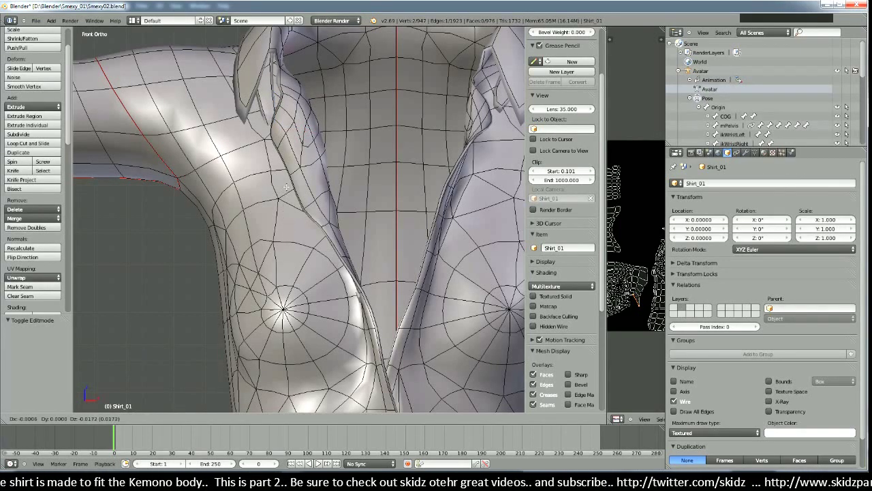
click(286, 186)
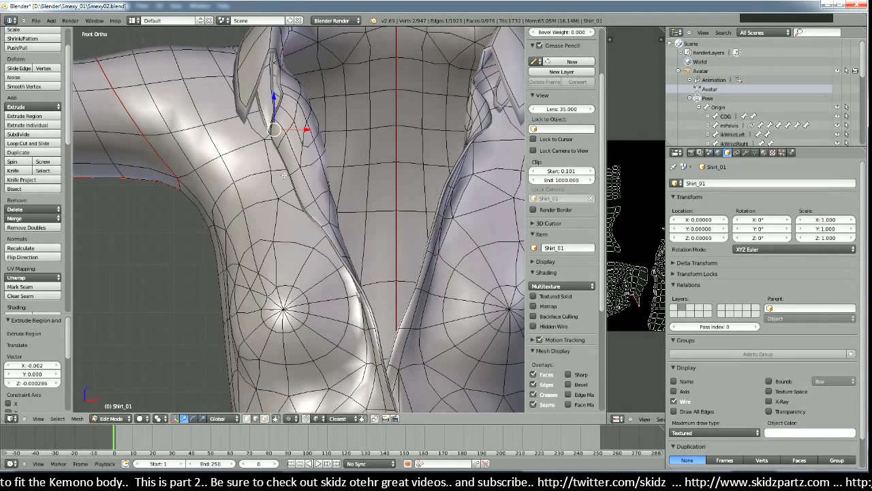
key(z)
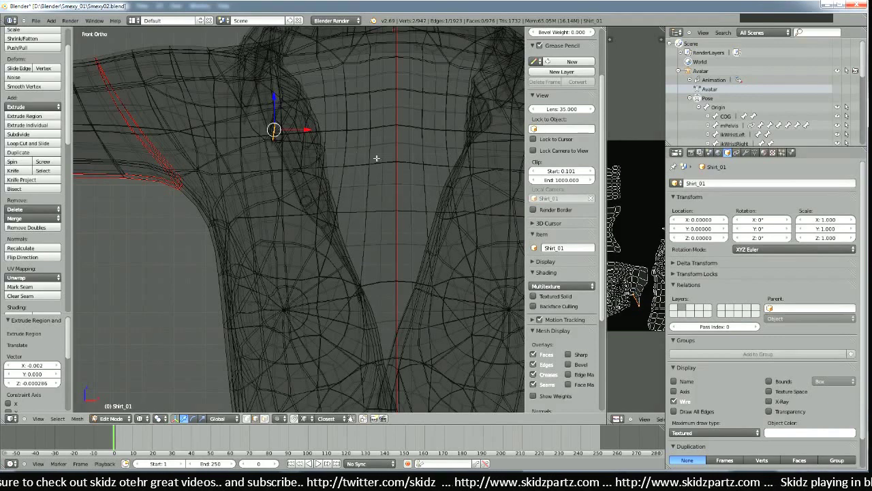
key(r)
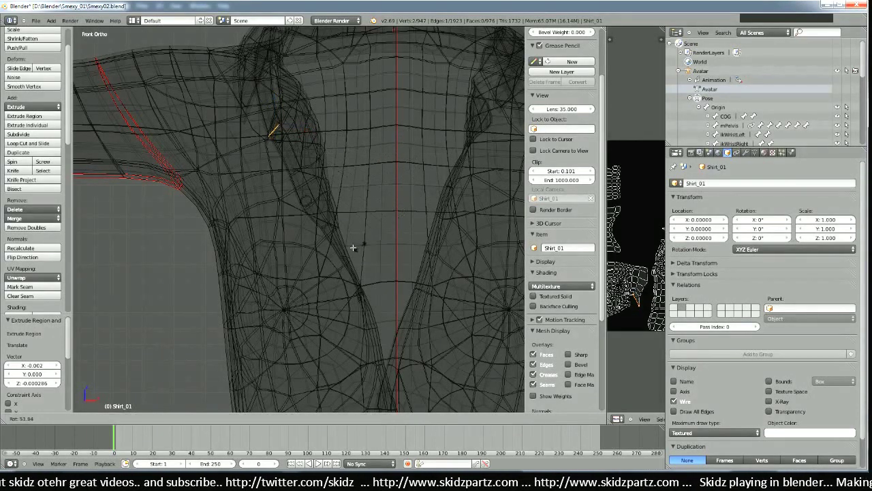
click(277, 239)
key(z)
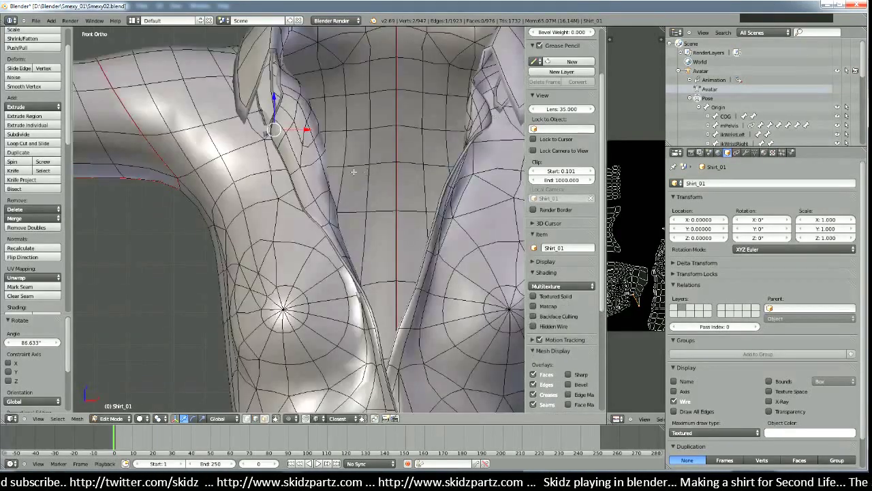
Step: Set the transform orientation to Normal for the extruded tip edge
middle_drag(308, 174, 327, 300)
scroll(325, 225, up, 2)
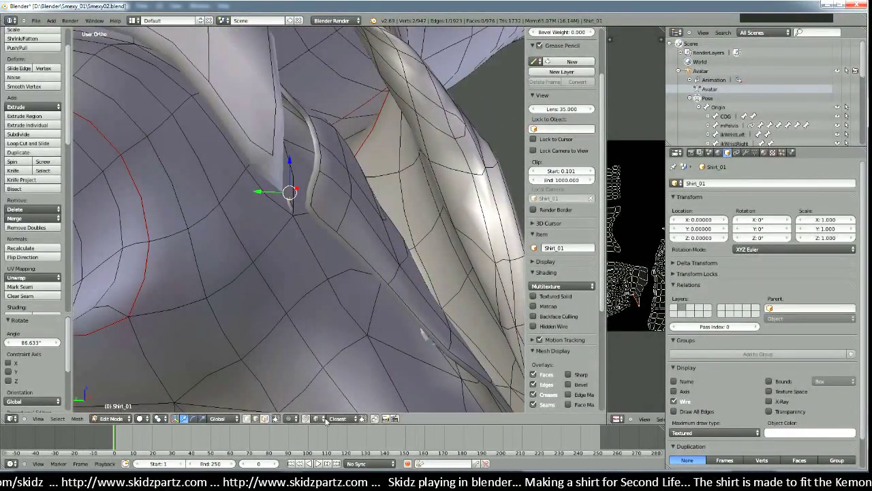
click(235, 418)
click(142, 419)
click(159, 418)
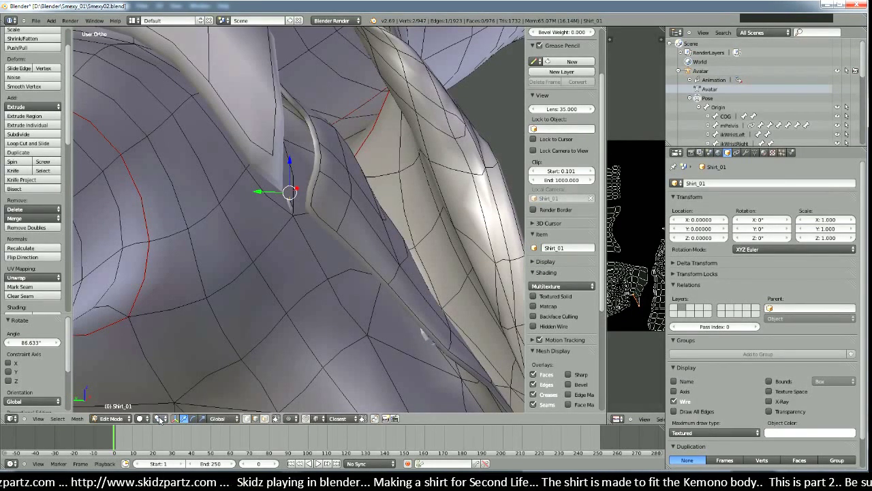
click(159, 419)
click(170, 379)
click(225, 418)
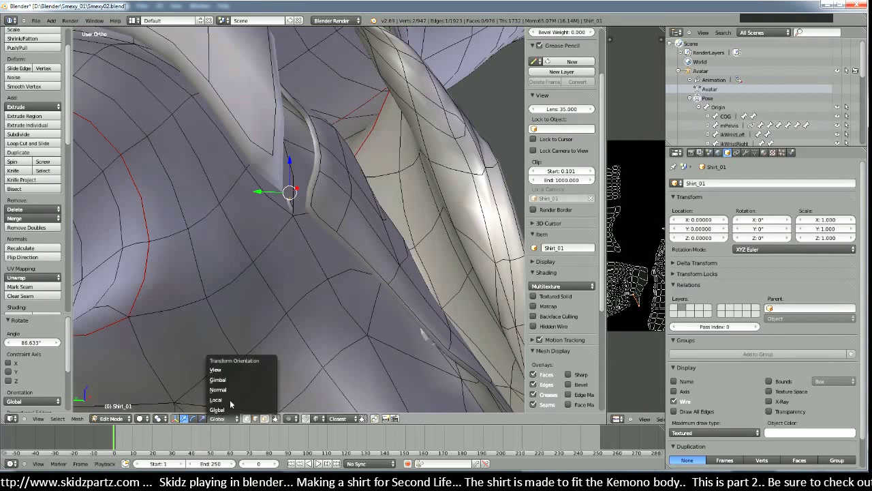
click(234, 392)
Step: Shift the tip edge about 0.004 along its normal Y axis and rotate it about 63°
middle_drag(233, 393, 306, 333)
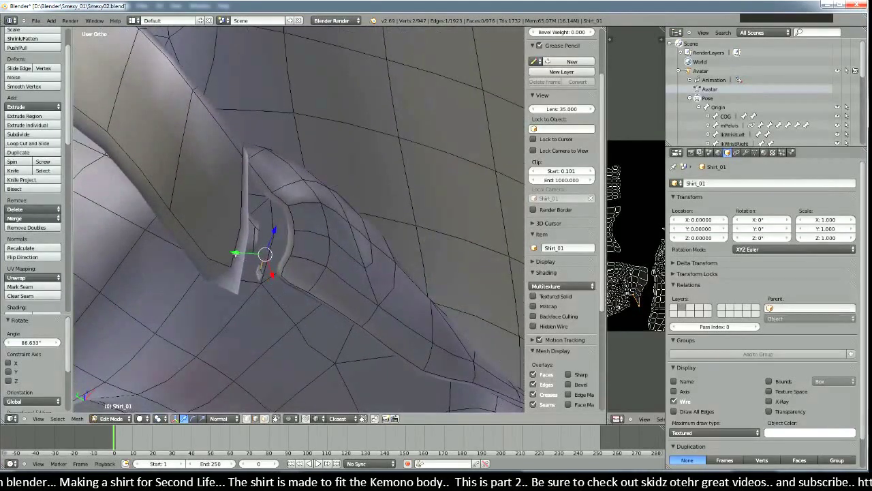
drag(235, 253, 248, 252)
middle_drag(248, 252, 276, 194)
middle_drag(308, 217, 346, 221)
key(r)
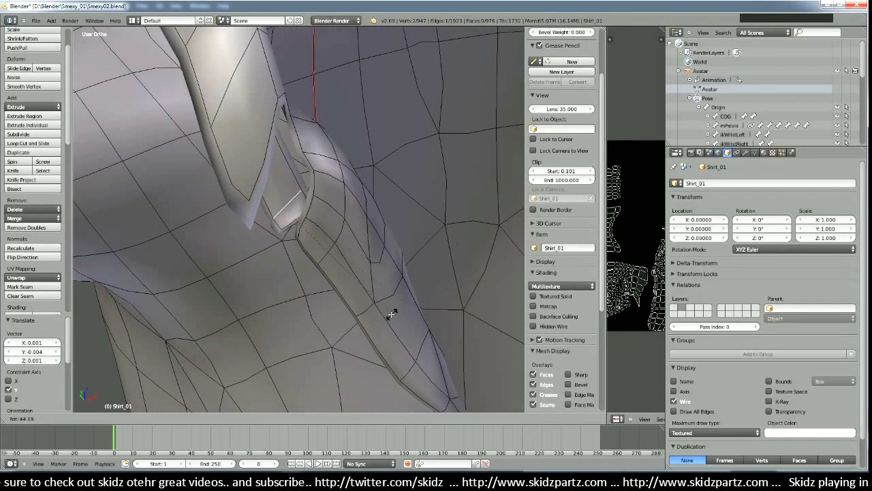
click(340, 312)
Step: Pull the tip edge down along the front opening in two free moves, the second about 0.024 downwards
middle_drag(288, 222, 399, 340)
key(g)
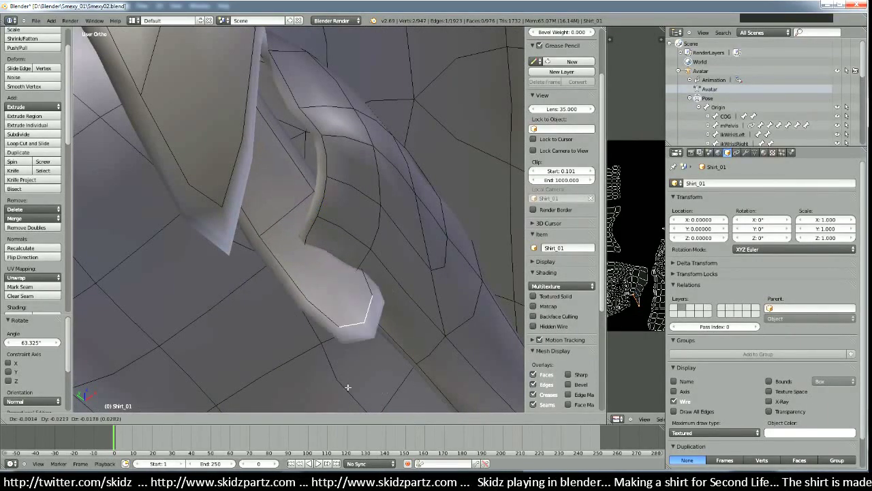
click(380, 312)
key(KP_Decimal)
middle_drag(380, 312, 206, 142)
key(g)
click(413, 409)
Step: Extrude the tip edge twice down along the opening, about 0.033 and 0.037 downwards
key(e)
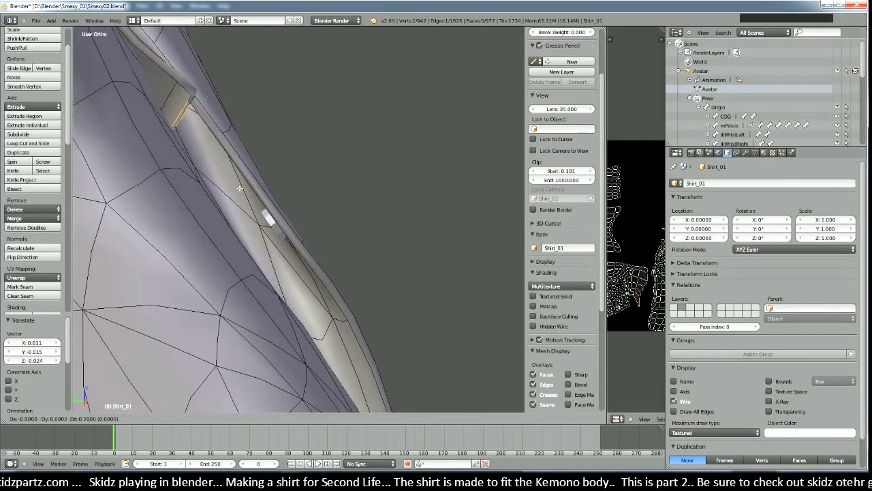
click(298, 321)
middle_drag(298, 322, 310, 273)
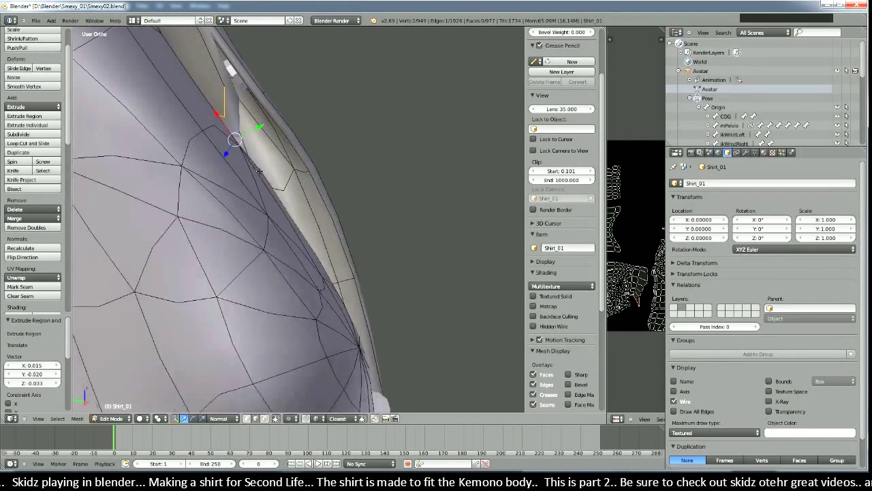
key(e)
click(397, 366)
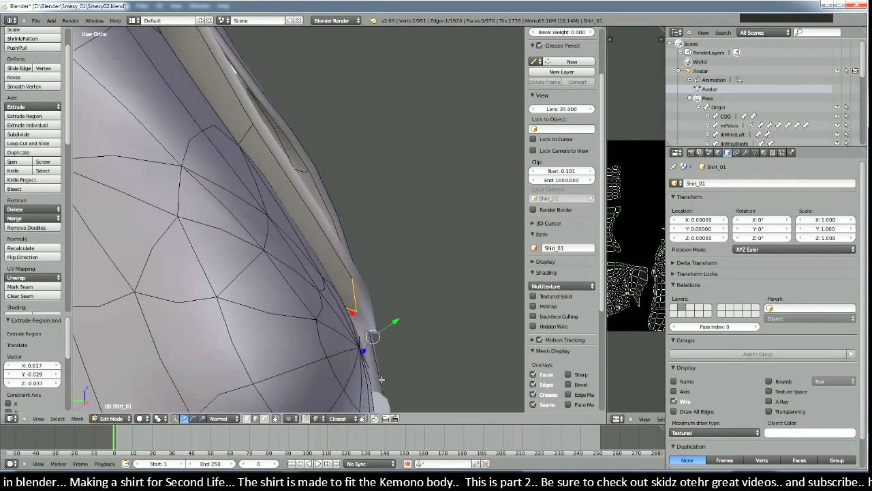
Step: Extrude the strip two more segments towards the top button, about 0.029 and 0.050 downwards
middle_drag(397, 366, 380, 224)
key(e)
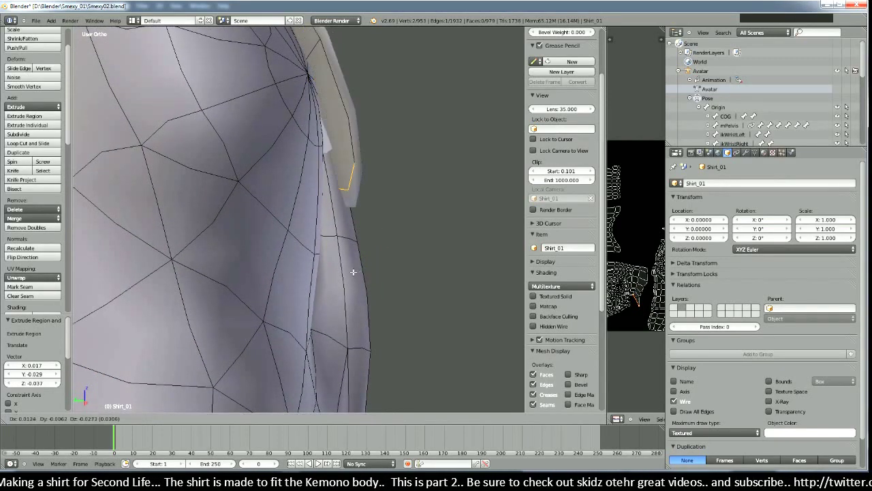
click(327, 224)
shift+middle_drag(310, 293, 309, 121)
key(e)
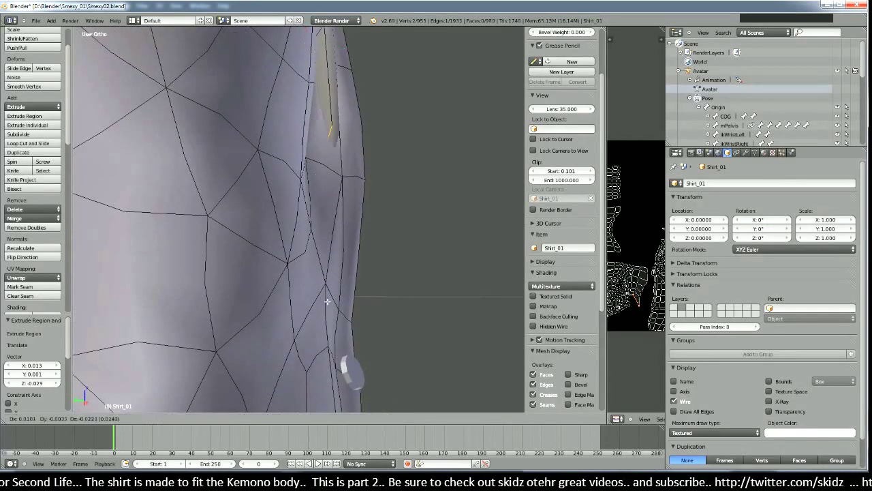
click(312, 313)
shift+middle_drag(310, 322, 316, 183)
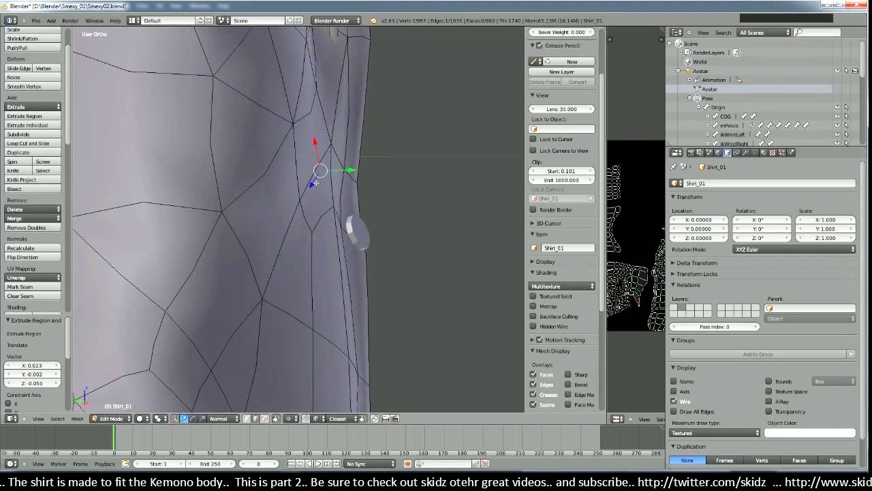
Step: In front view, move the strip's end edge about 0.042 away from the shirt's centre and 0.015 down
key(KP_1)
scroll(365, 203, down, 2)
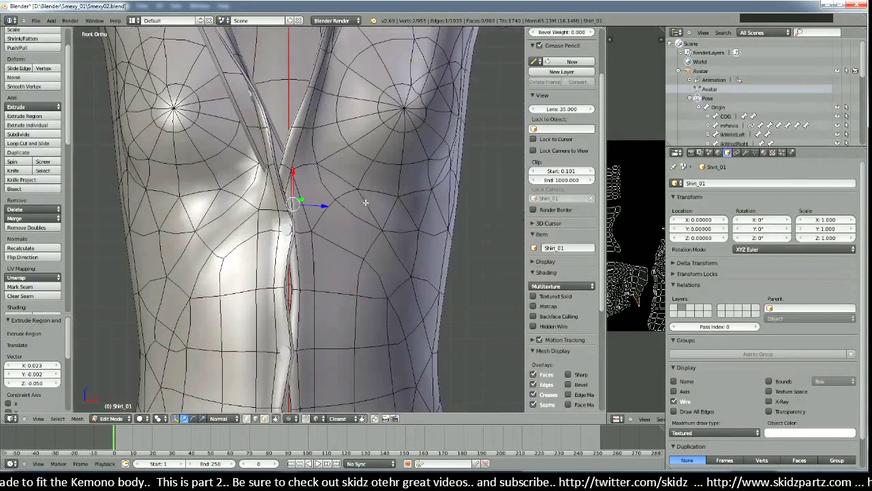
scroll(366, 203, down, 4)
key(g)
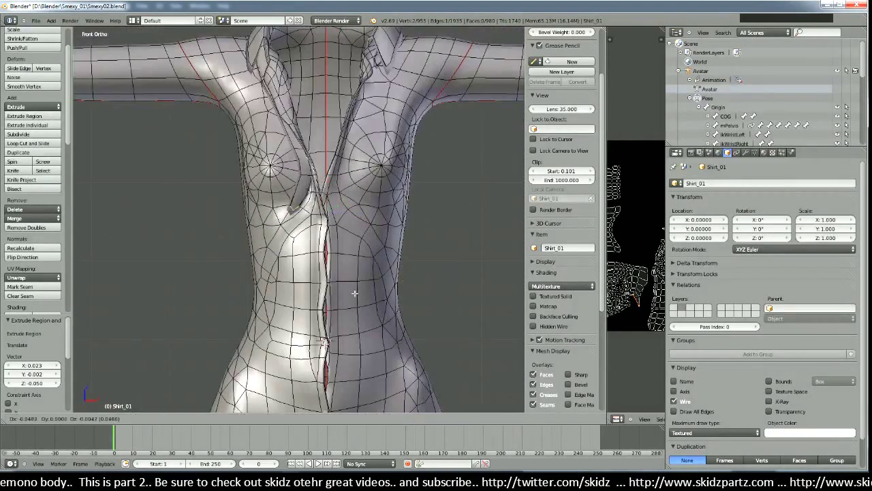
click(368, 298)
shift+middle_drag(346, 254, 406, 282)
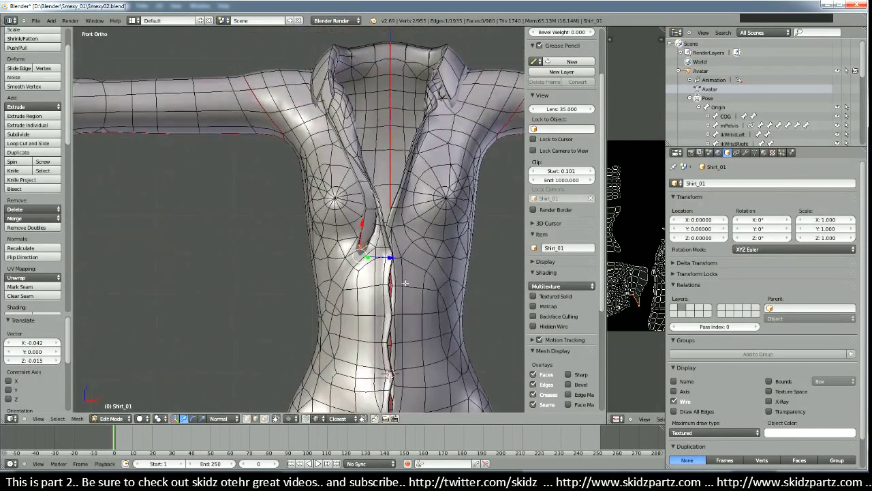
Step: Move the next two cross edges up the strip away from the shirt's centre, about 0.024 and 0.011 along X
scroll(374, 207, up, 4)
key(g)
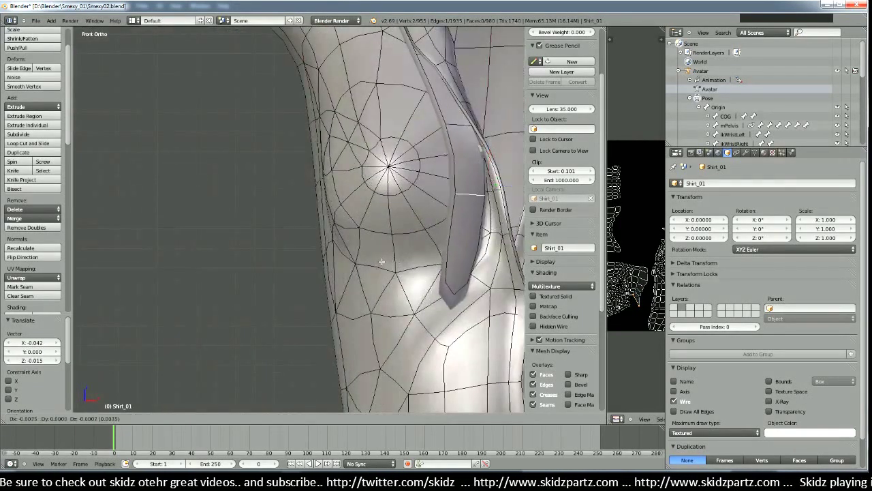
click(353, 262)
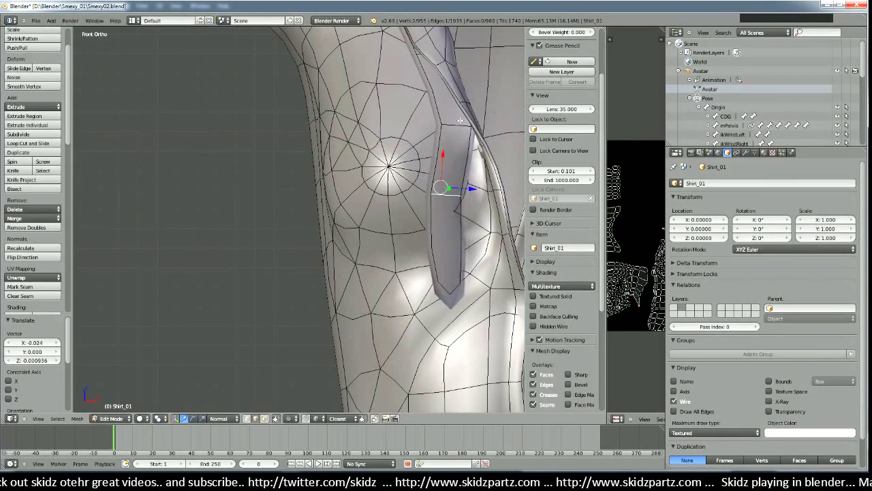
right_click(461, 124)
key(g)
click(444, 143)
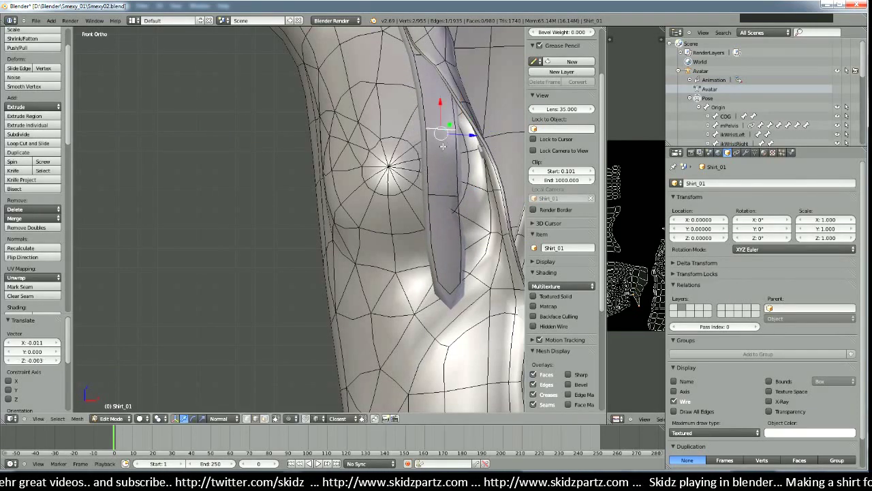
Step: Select the following cross edge higher up the strip and move it about 0.006 away from the shirt's centre
shift+middle_drag(453, 115, 422, 256)
right_click(388, 193)
key(g)
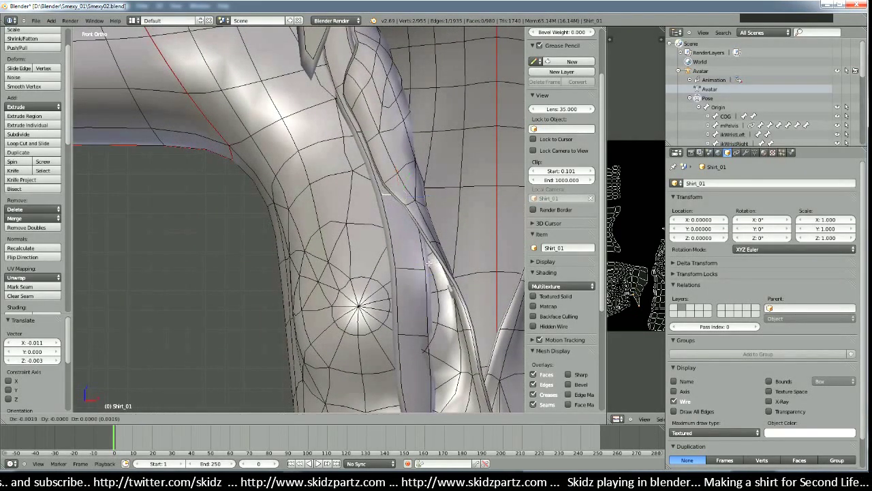
click(426, 264)
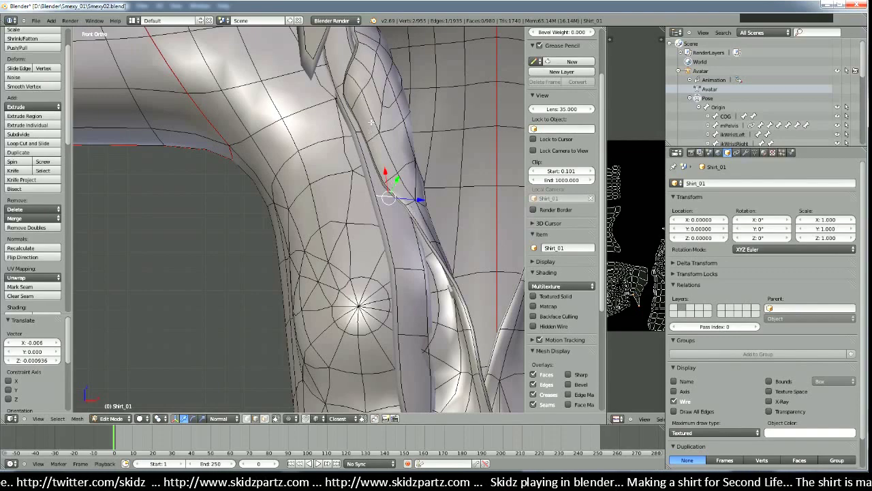
Step: Select edges near the strip's lower end and examine the smoothed strip on the shirt in and out of Edit Mode
middle_drag(363, 113, 367, 171)
key(Right)
key(KP_1)
scroll(373, 212, up, 2)
shift+middle_drag(396, 242, 368, 191)
scroll(364, 198, down, 2)
right_click(327, 263)
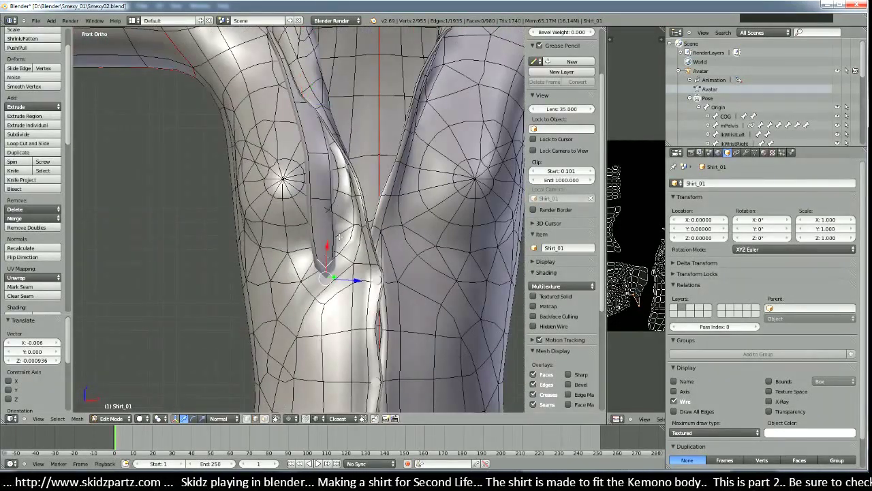
right_click(316, 202)
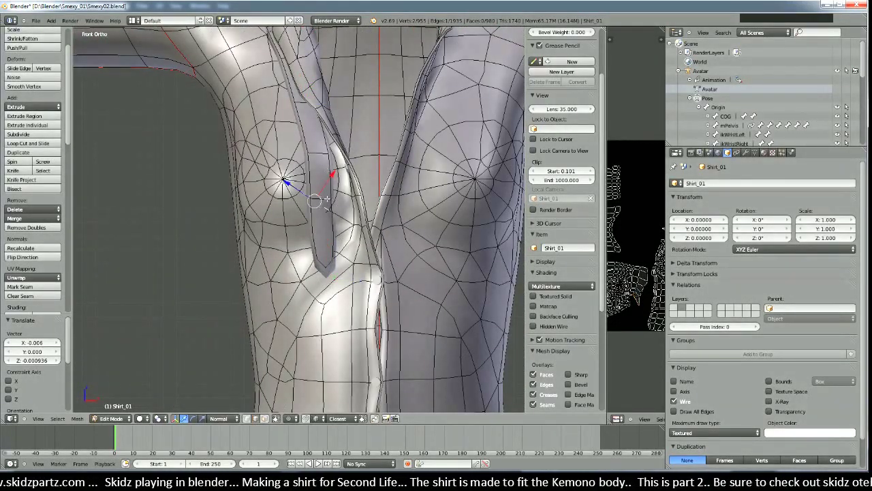
key(Tab)
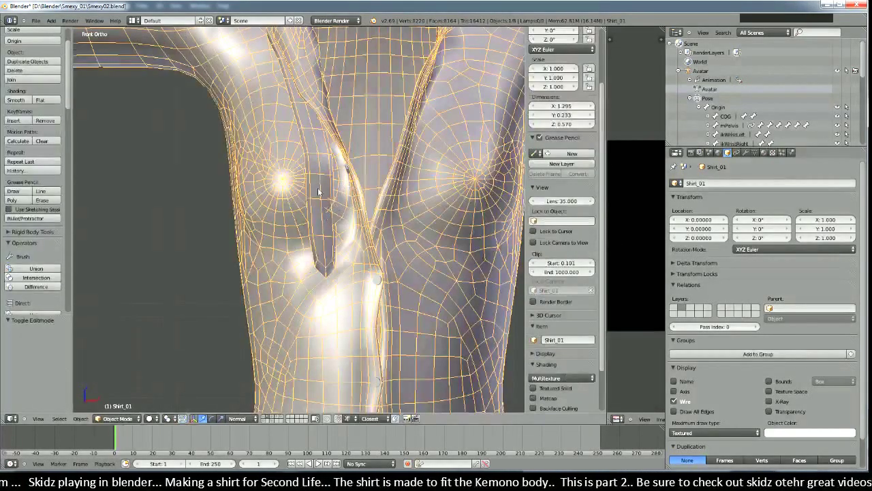
key(Tab)
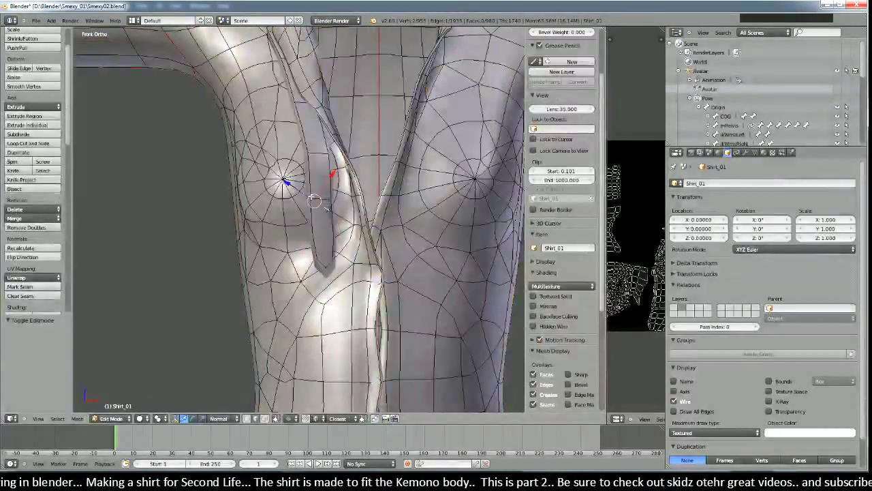
Step: Move the strip's upper and lower middle cross edges away from the shirt's centre, about 0.007 and 0.008 along X
shift+middle_drag(320, 205, 324, 259)
right_click(323, 209)
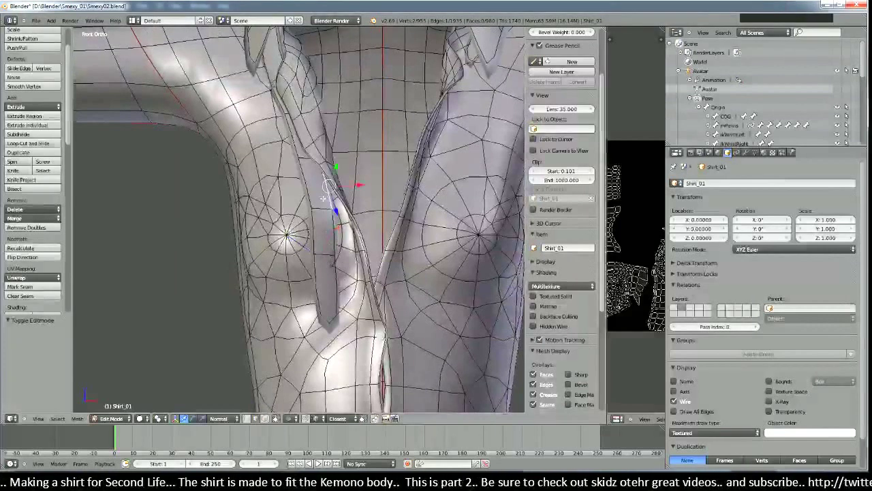
right_click(327, 317)
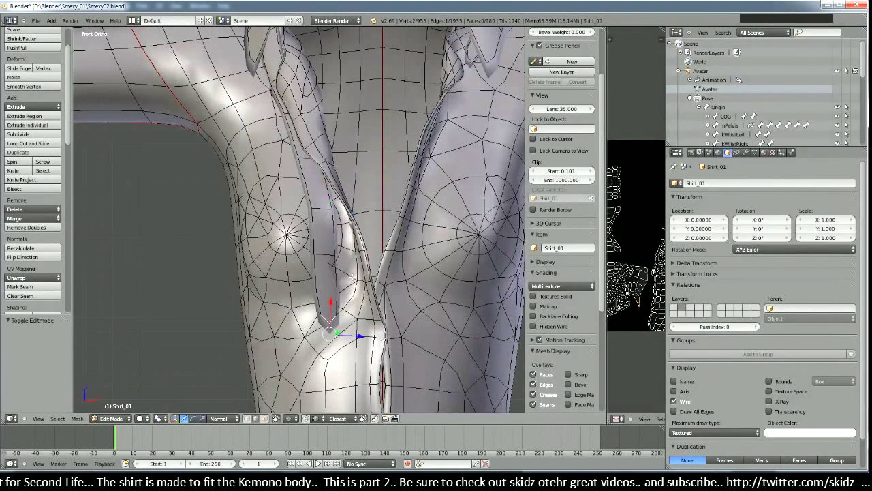
right_click(318, 206)
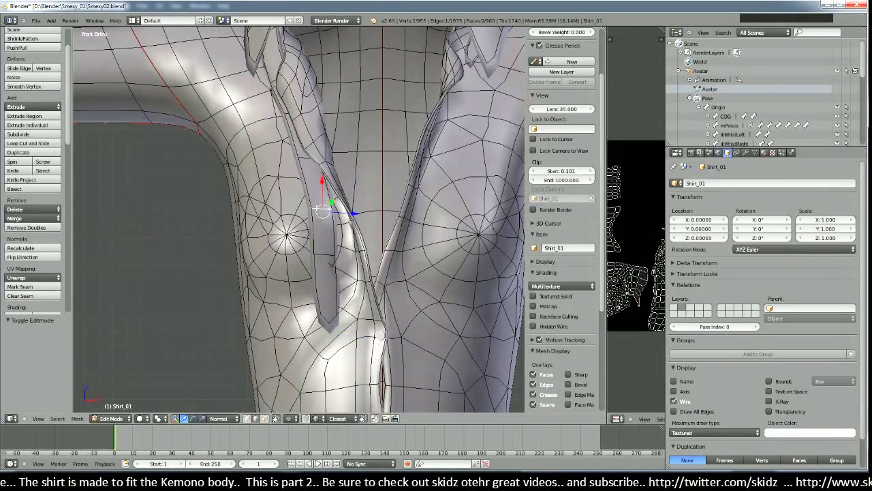
key(g)
click(324, 261)
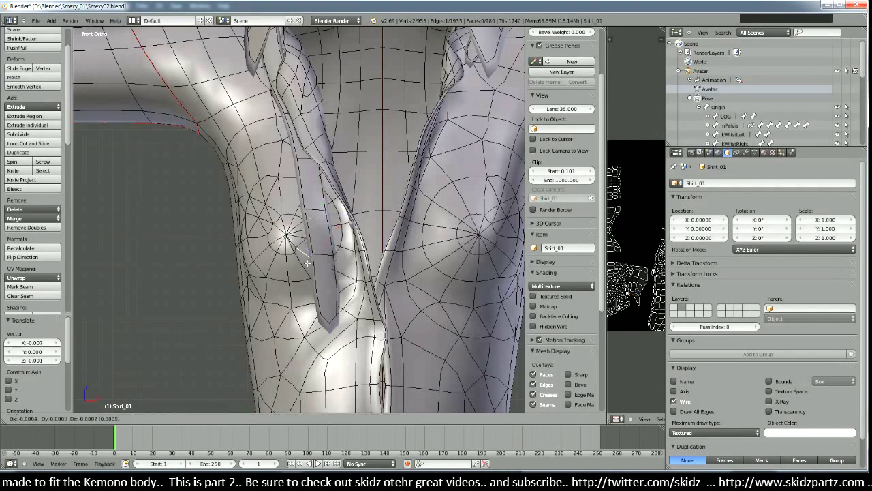
right_click(331, 260)
key(g)
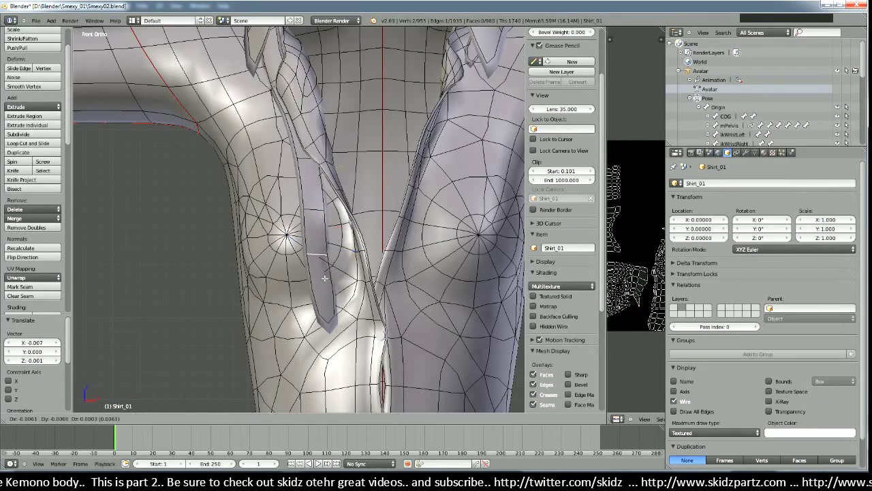
click(334, 310)
Step: Move the strip's pointed end edge about 0.012 away from the shirt's centre and 0.007 down
right_click(329, 320)
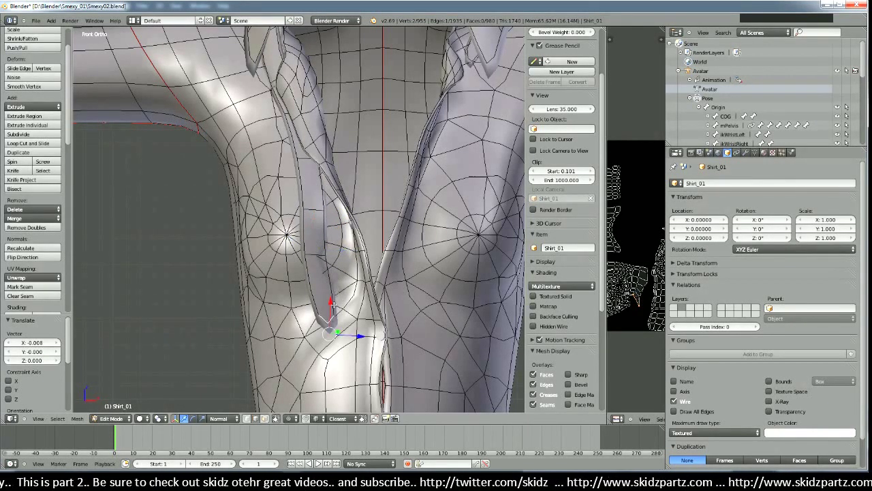
key(g)
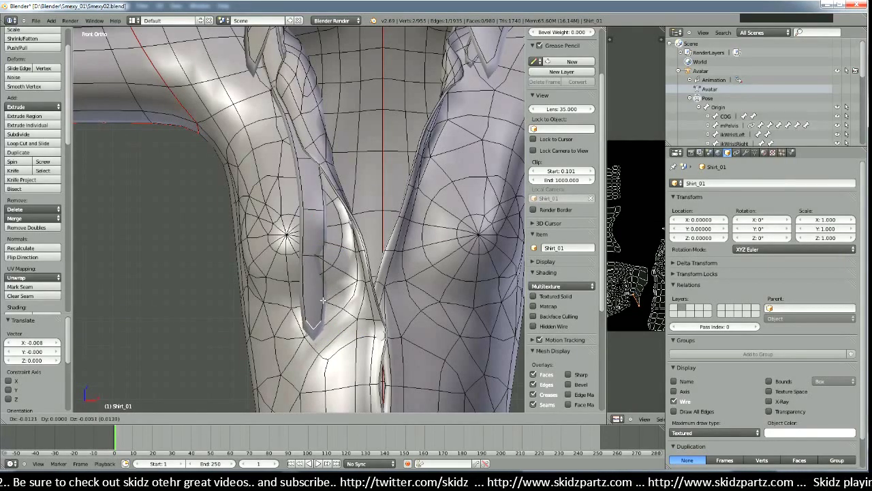
click(323, 300)
Step: Rotate the cross edge midway along the hanging strip about -22.3° around its local X axis
middle_drag(323, 300, 423, 319)
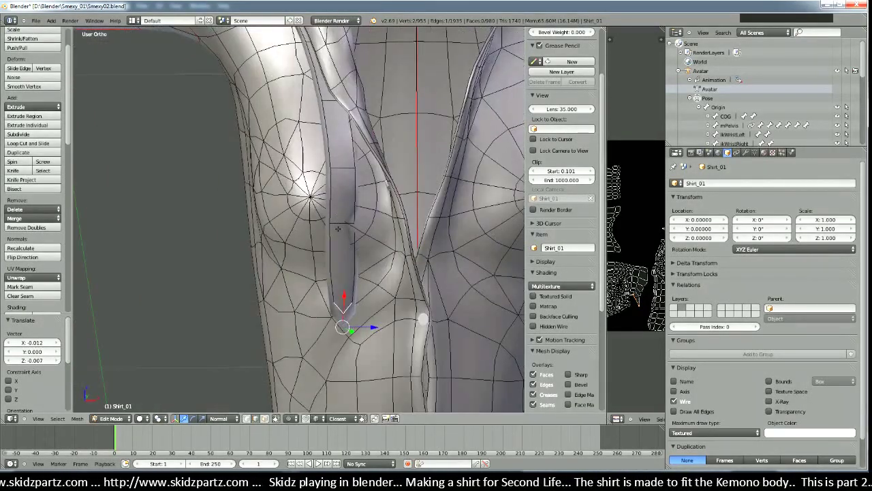
right_click(342, 221)
key(KP_1)
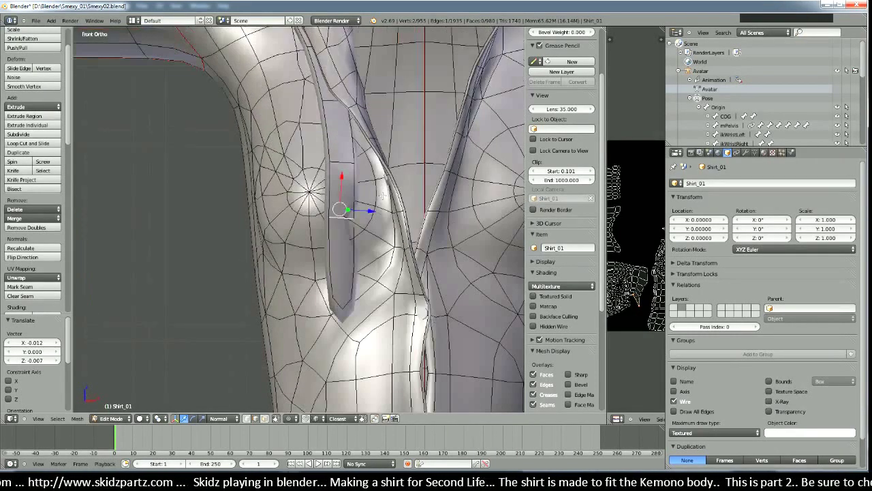
middle_drag(384, 195, 407, 204)
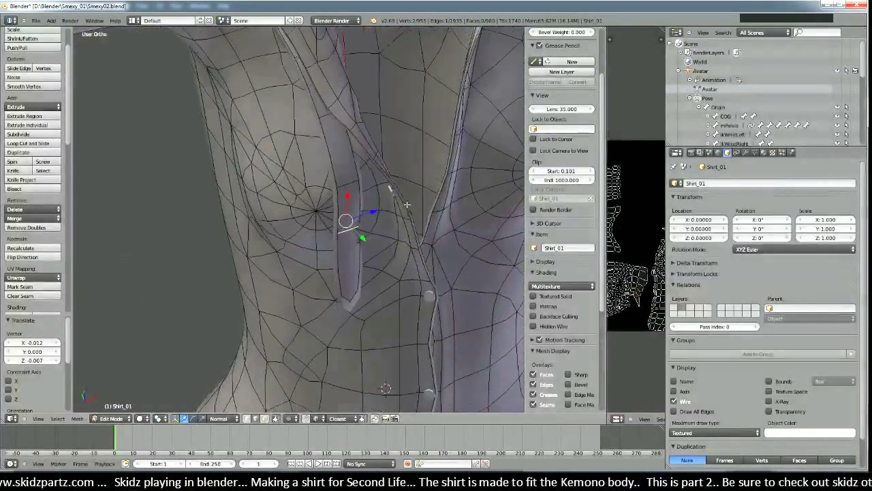
scroll(422, 244, up, 4)
key(r)
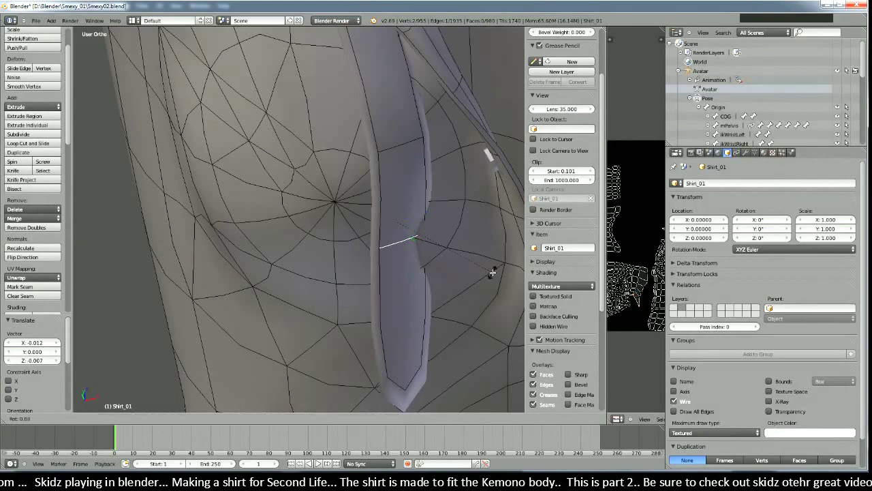
key(x)
key(x)
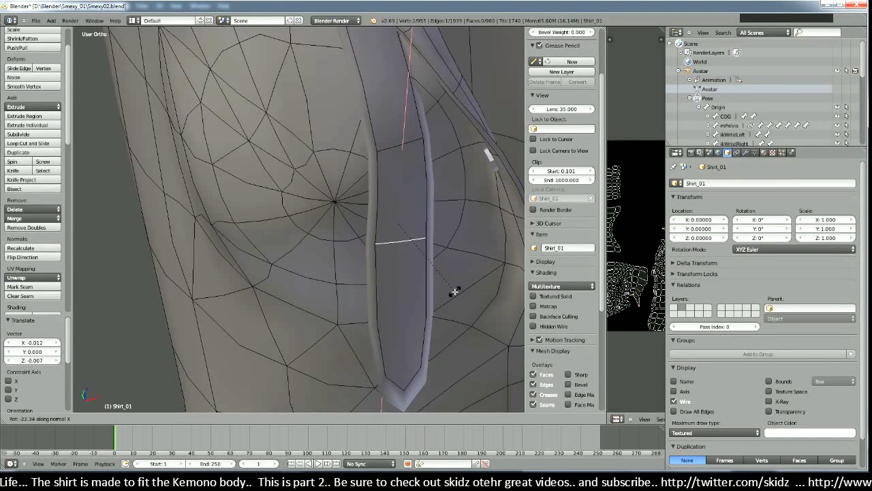
click(454, 292)
Step: Shift a cross edge higher up the strip about 0.002 along its local Y axis, and rotate the one above about -16.3° around local X
middle_drag(454, 292, 495, 243)
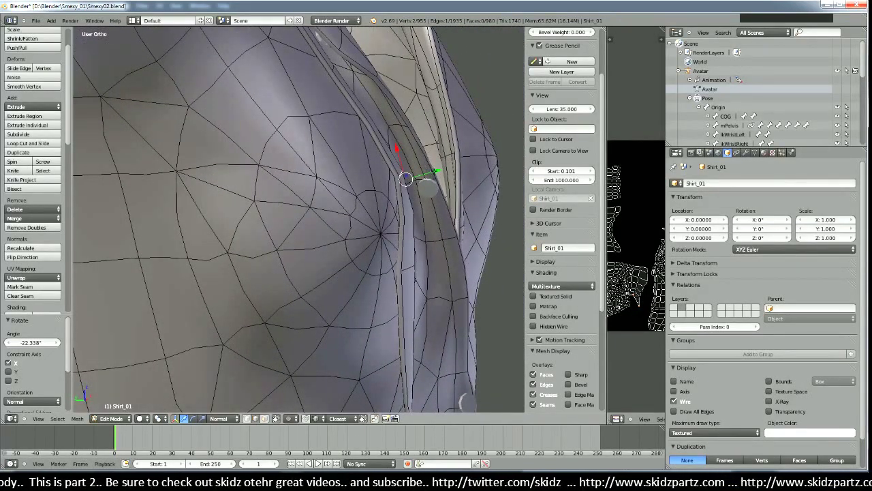
drag(436, 171, 431, 172)
shift+middle_drag(431, 172, 351, 226)
middle_drag(407, 245, 463, 283)
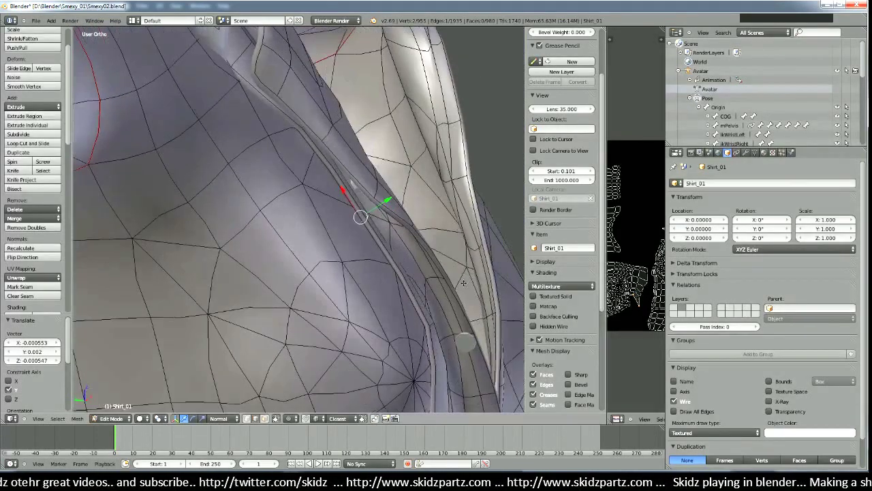
key(r)
key(x)
key(x)
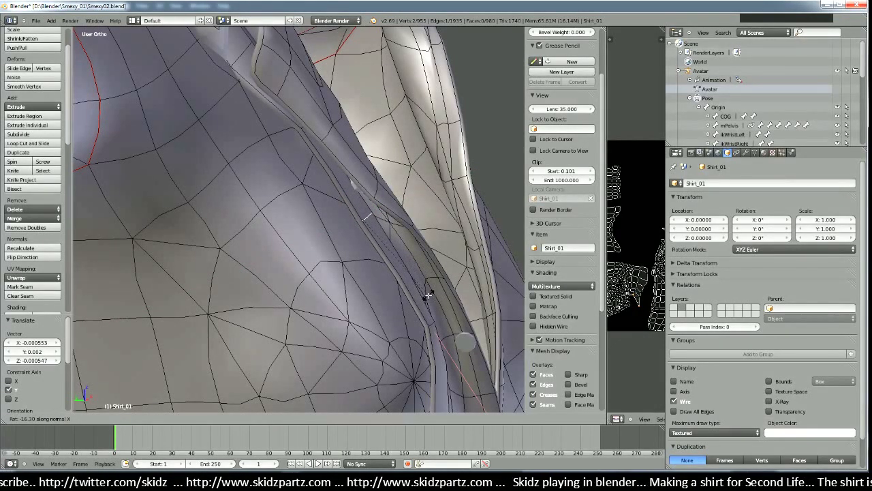
click(429, 295)
Step: Select the hidden cross edge further up the strip in wireframe and rotate it about -34.6° around its local X axis
middle_drag(428, 295, 353, 274)
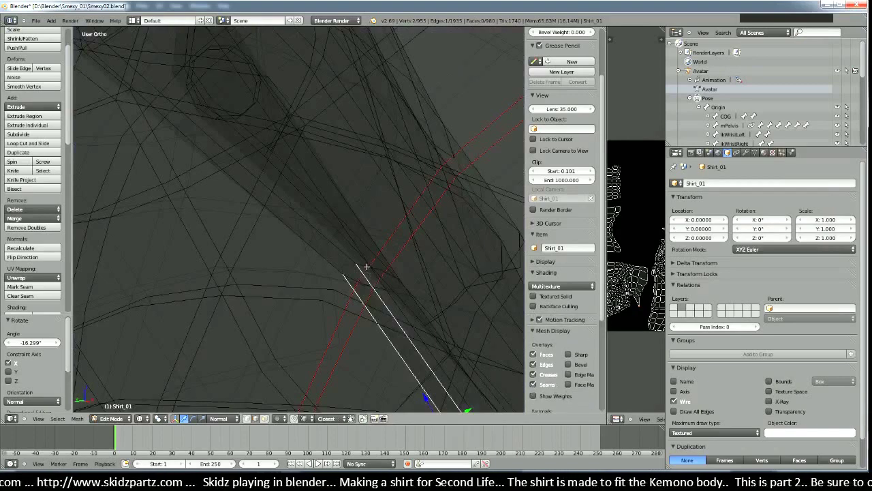
right_click(364, 267)
key(z)
mouse_move(368, 271)
middle_down()
mouse_move(423, 301)
mouse_move(411, 316)
middle_up()
key(r)
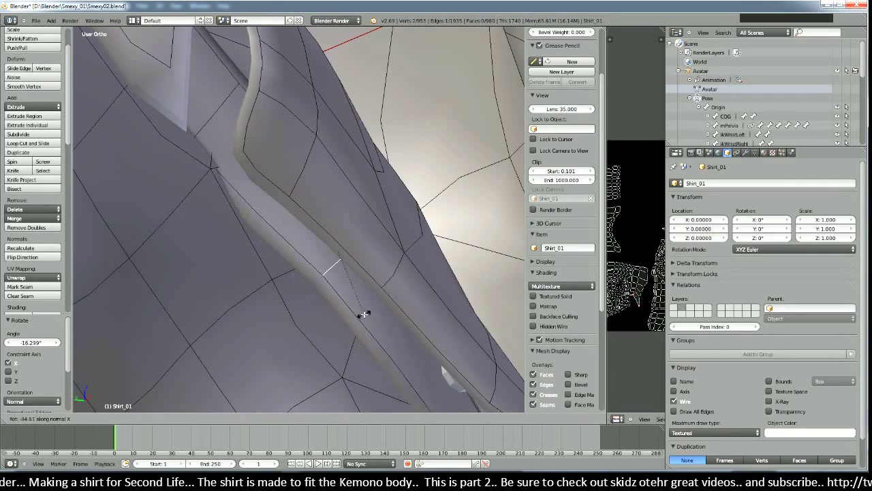
click(362, 312)
Step: Move the cross edge just below the collar tip along its local X axis by about X 0.002, Y -0.004, Z -0.006
middle_drag(320, 199, 288, 269)
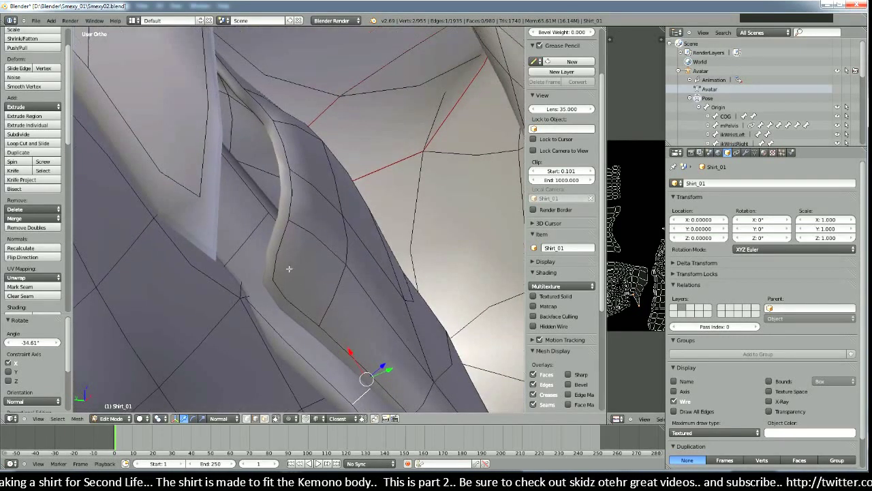
drag(224, 235, 243, 261)
click(250, 270)
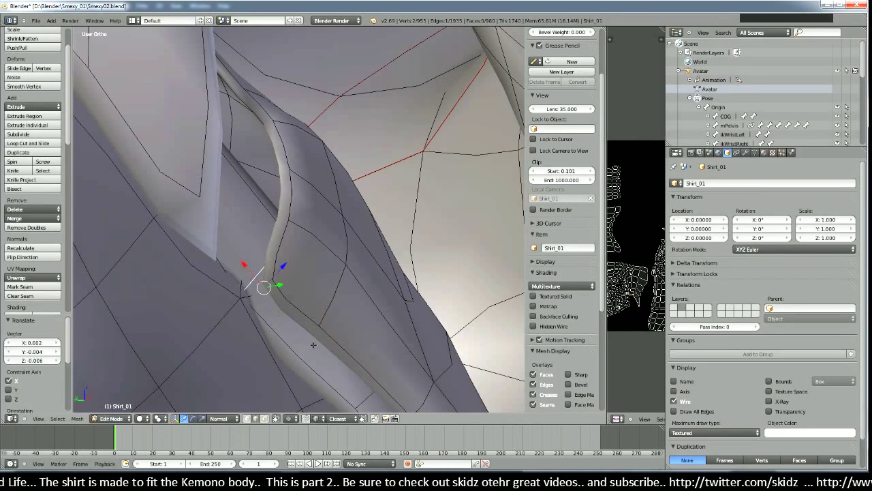
Step: Shift the same cross edge below the collar tip along its local Y axis by about X -0.002, Y -0.003, Z 0.001
middle_drag(250, 270, 273, 290)
scroll(321, 308, up, 3)
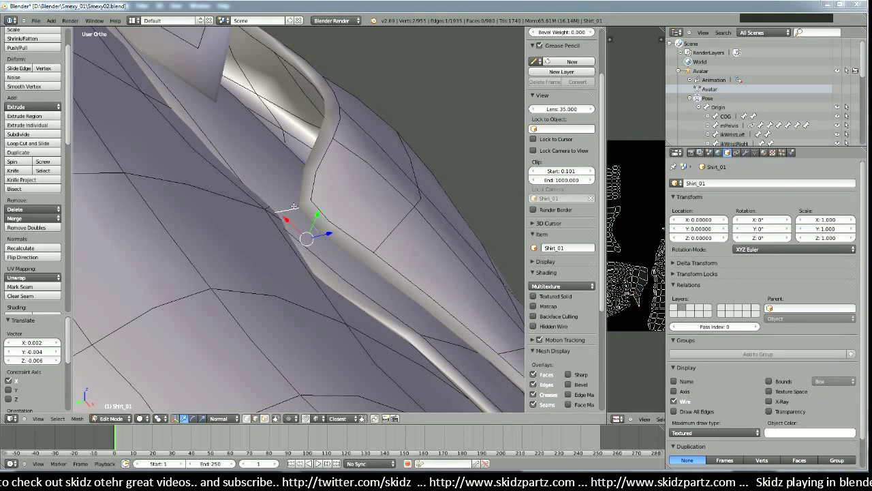
middle_drag(294, 206, 322, 220)
drag(323, 219, 349, 211)
mouse_move(346, 225)
middle_down()
mouse_move(331, 202)
mouse_move(354, 233)
middle_up()
key(e)
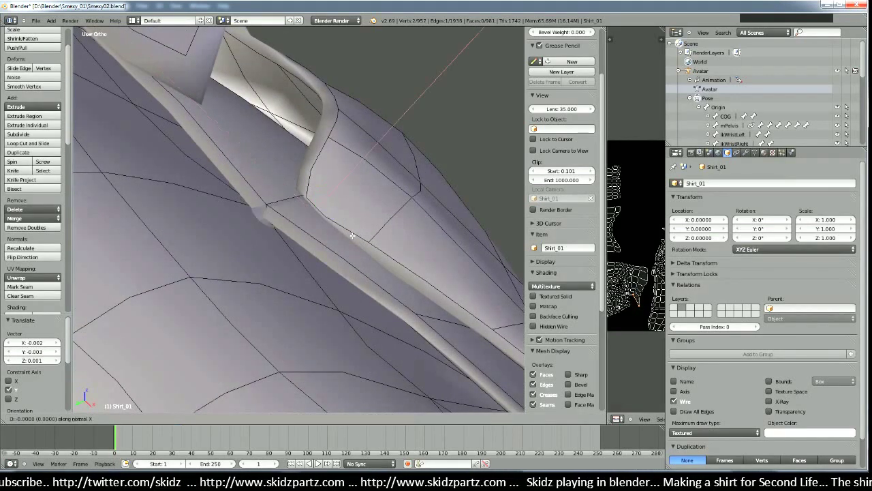
click(350, 263)
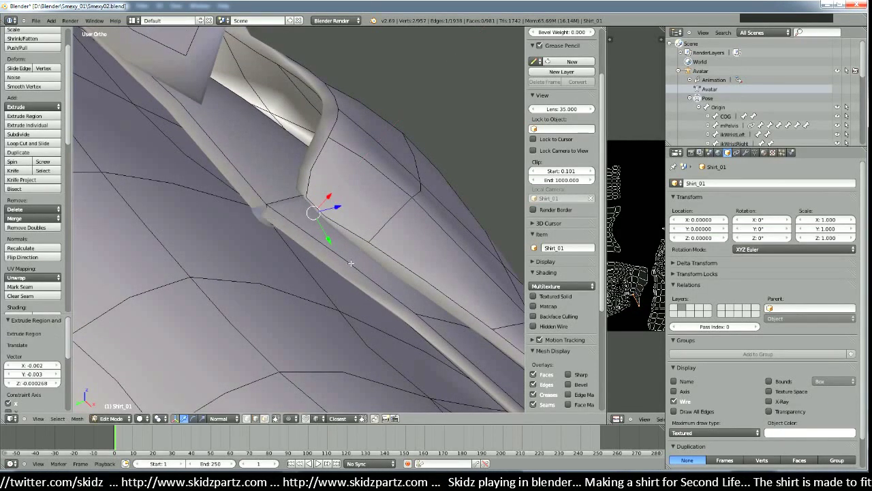
key(ctrl+z)
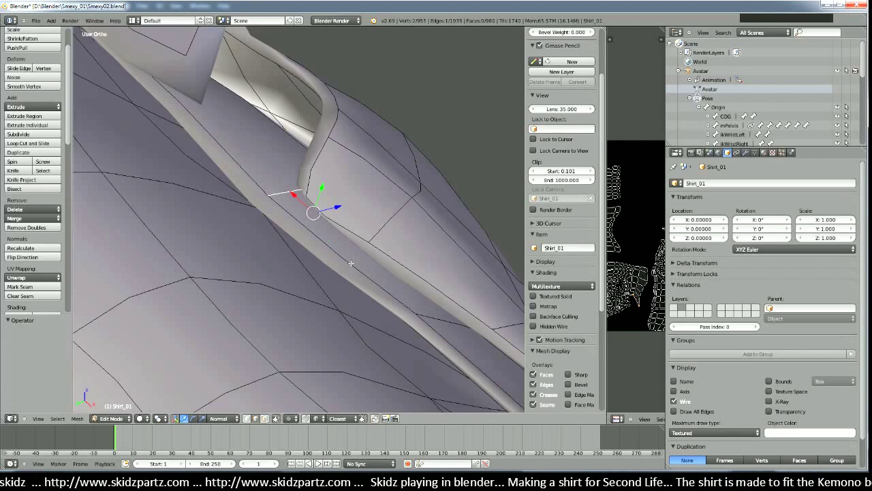
Step: Rotate the cross edge below the collar tip about 8° around its local X axis
key(r)
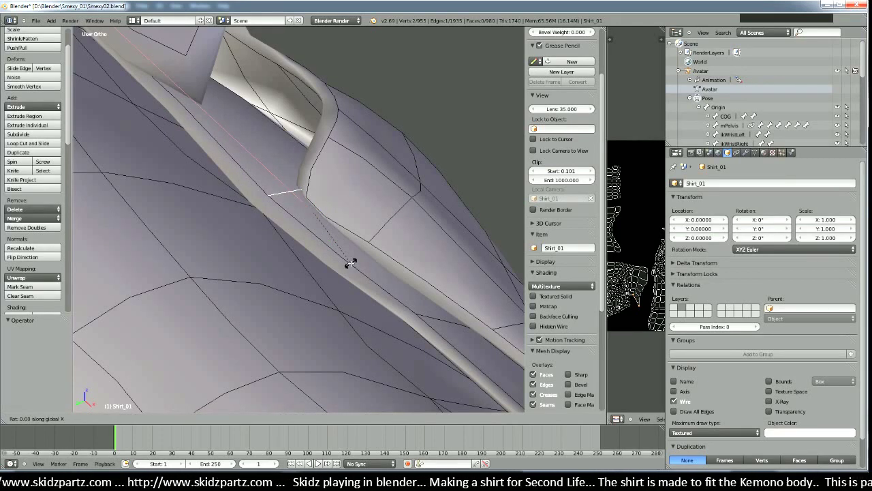
key(x)
key(x)
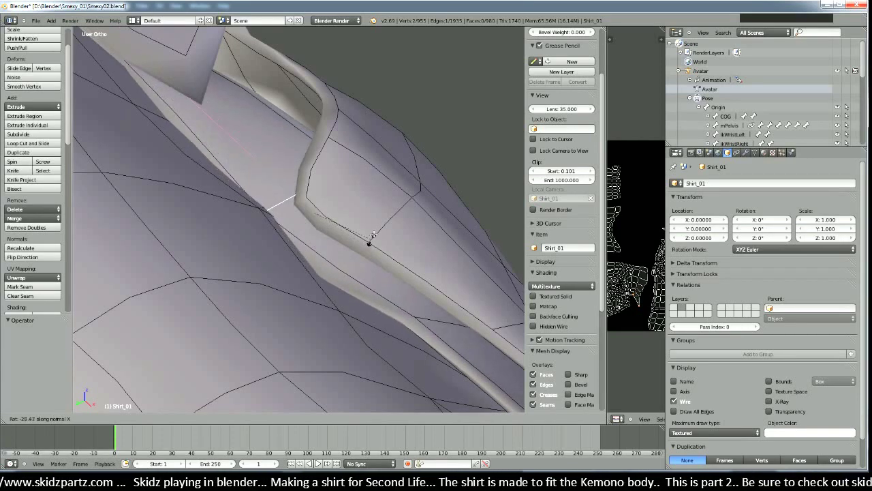
key(x)
key(x)
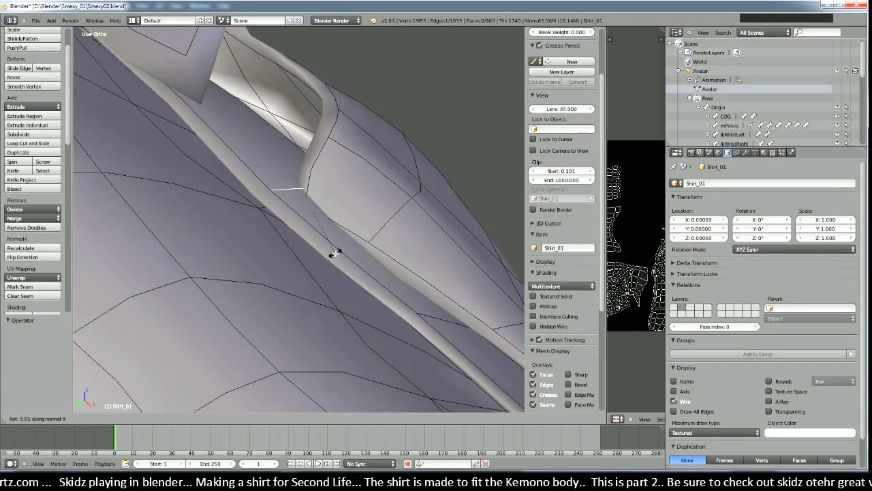
click(335, 253)
Step: Nudge the rotated cross edge along its local Y axis by about X 0.0008, Y 0.001, Z -0.0005
middle_drag(335, 253, 346, 254)
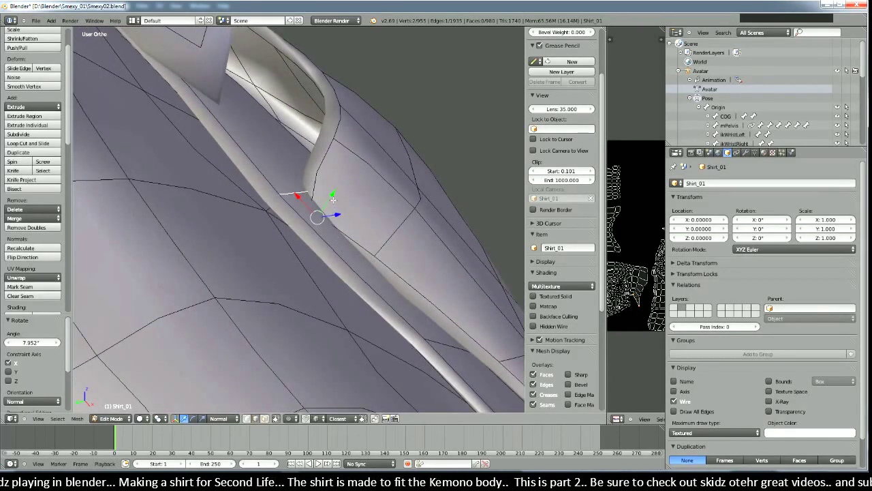
key(g)
key(y)
key(y)
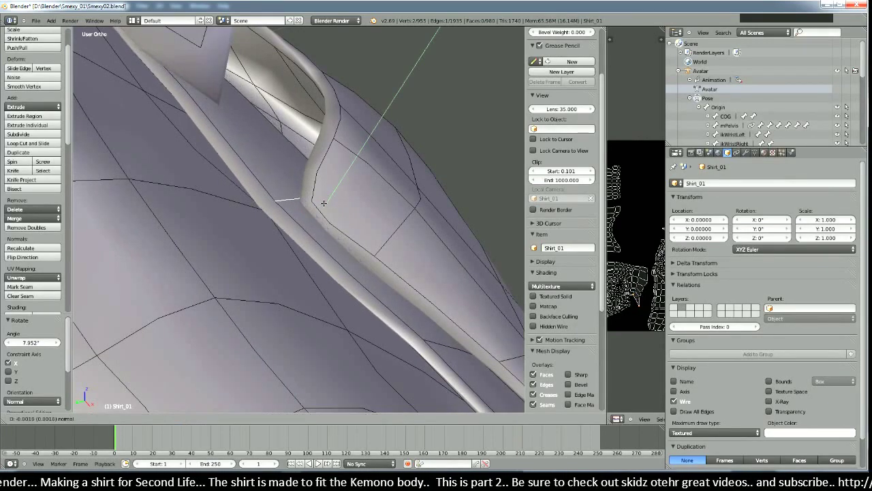
click(330, 196)
Step: In front view, lengthen the strip by moving its pointed end edge about 0.033 down, and leave Edit Mode to check the smoothed shirt
middle_drag(330, 195, 321, 274)
scroll(276, 270, down, 5)
scroll(308, 315, down, 2)
scroll(306, 299, down, 4)
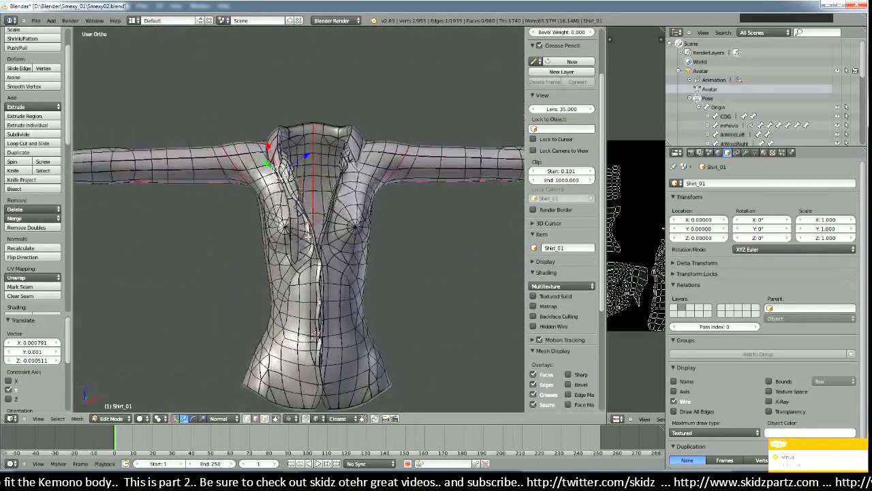
scroll(324, 272, up, 6)
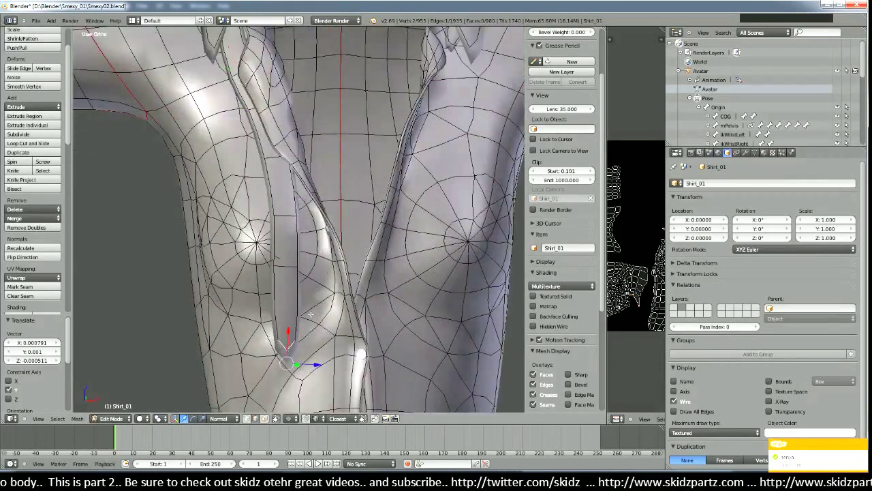
shift+middle_drag(311, 314, 284, 234)
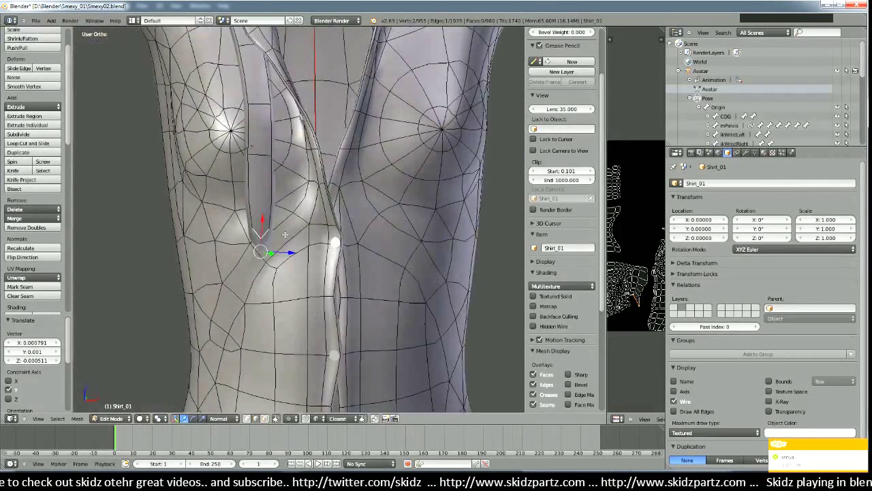
key(KP_1)
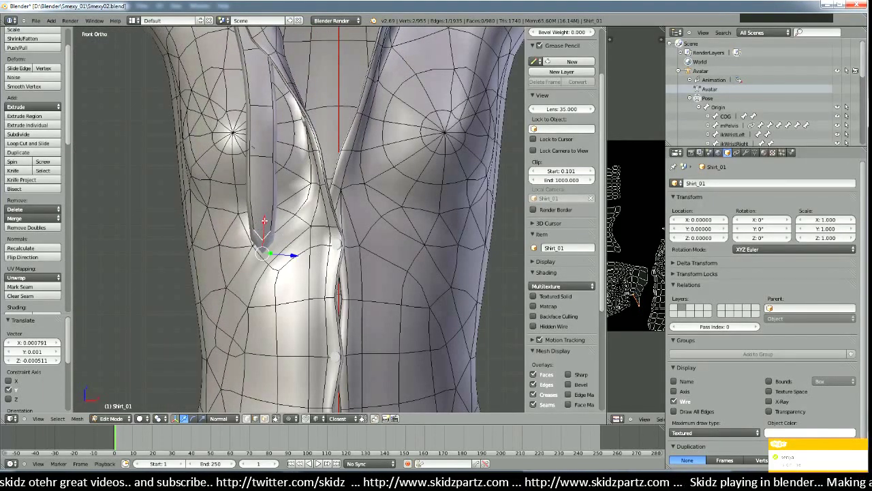
drag(264, 222, 263, 265)
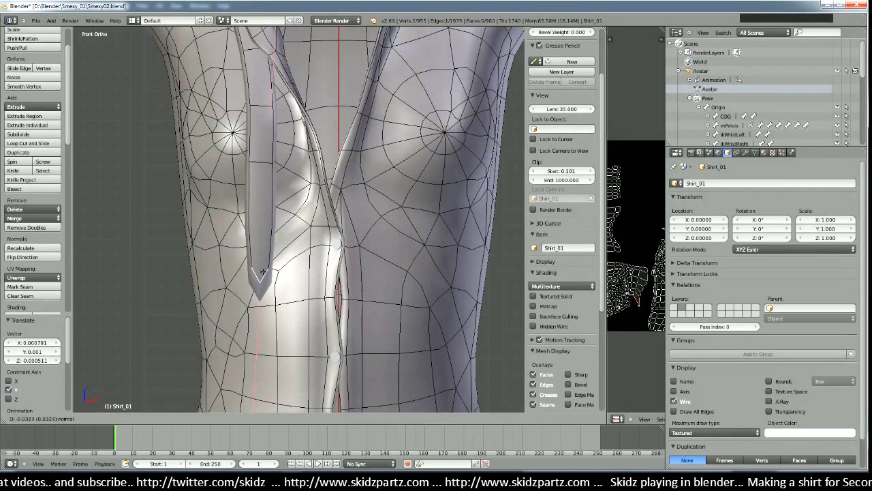
click(263, 271)
scroll(263, 271, down, 3)
middle_drag(292, 267, 272, 269)
middle_drag(362, 206, 252, 262)
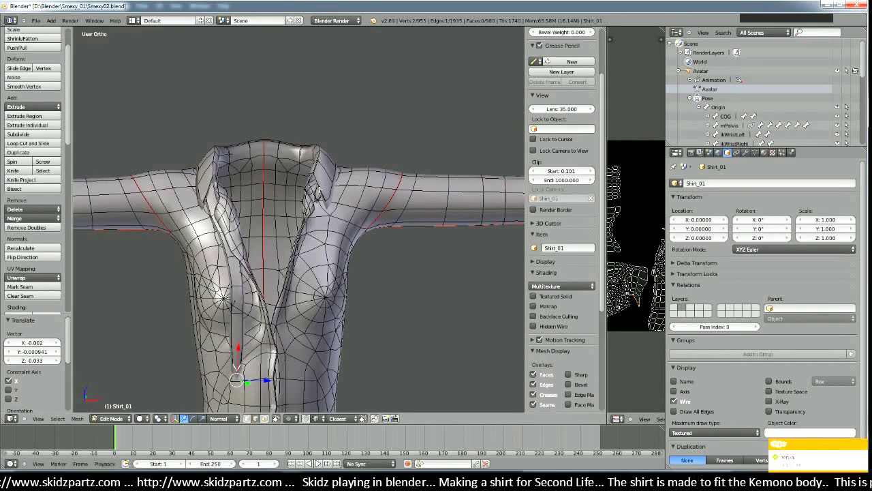
key(Tab)
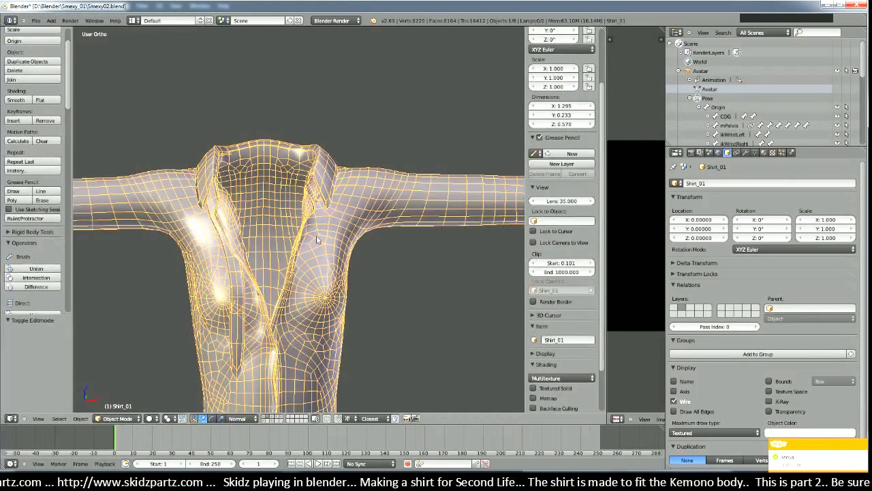
Step: In Edit Mode, rotate the short strip end beneath the collar tip on the other side of the opening by about -27.5°
key(Tab)
scroll(315, 273, up, 4)
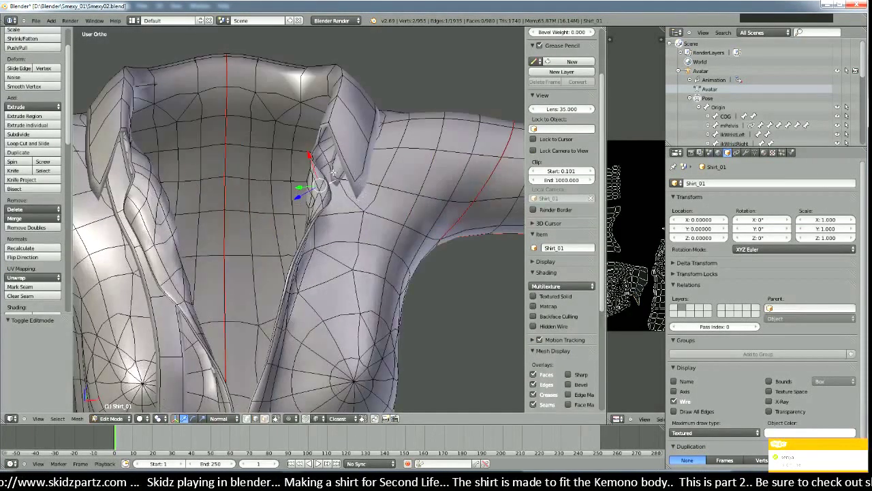
key(KP_1)
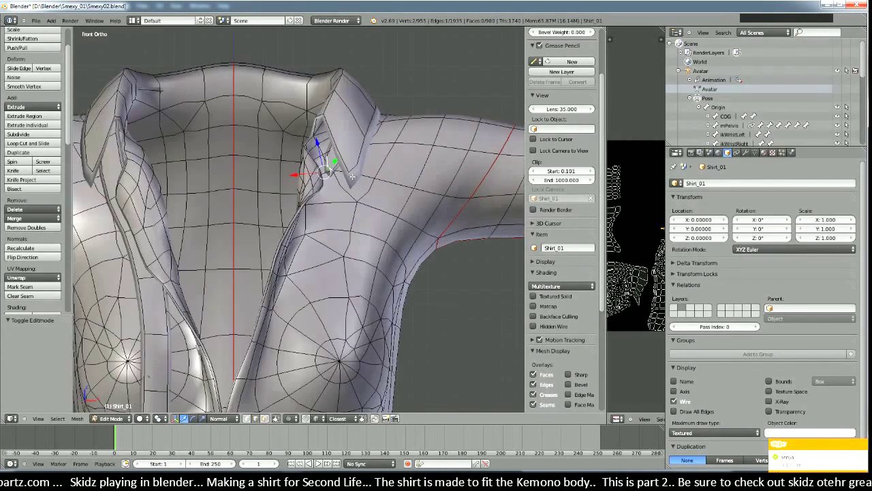
scroll(352, 177, up, 6)
middle_drag(342, 227, 343, 284)
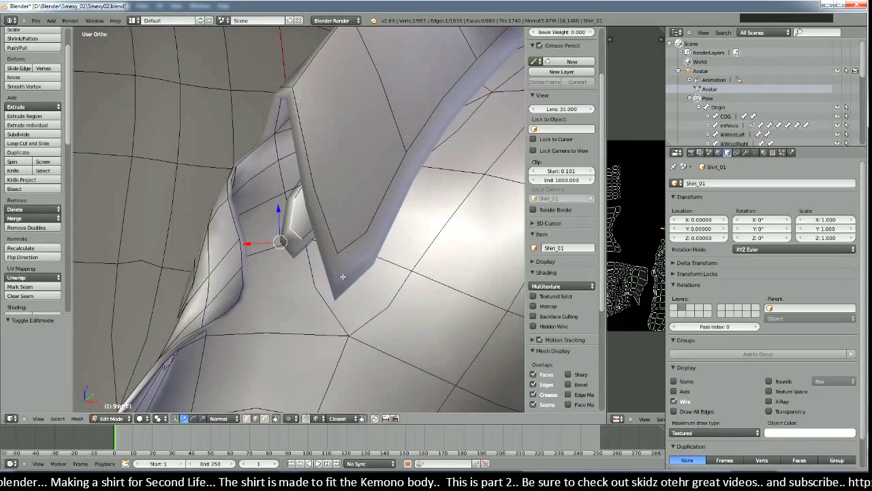
middle_drag(295, 237, 409, 266)
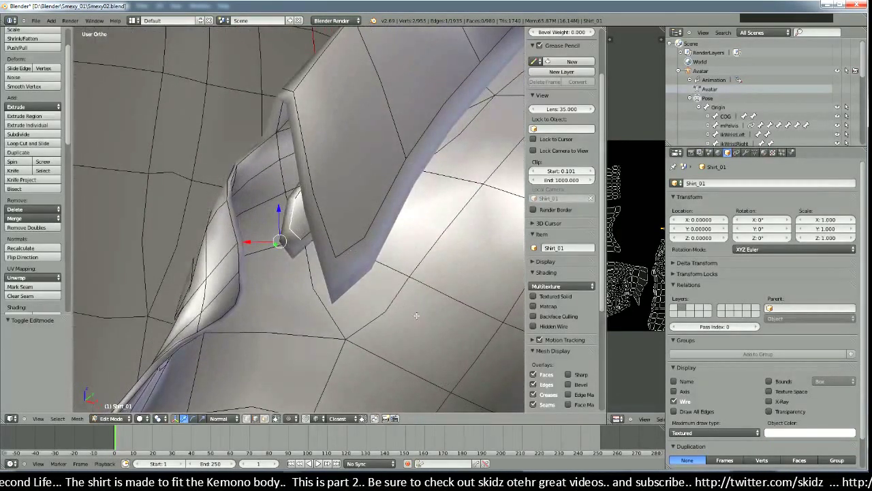
key(r)
click(468, 246)
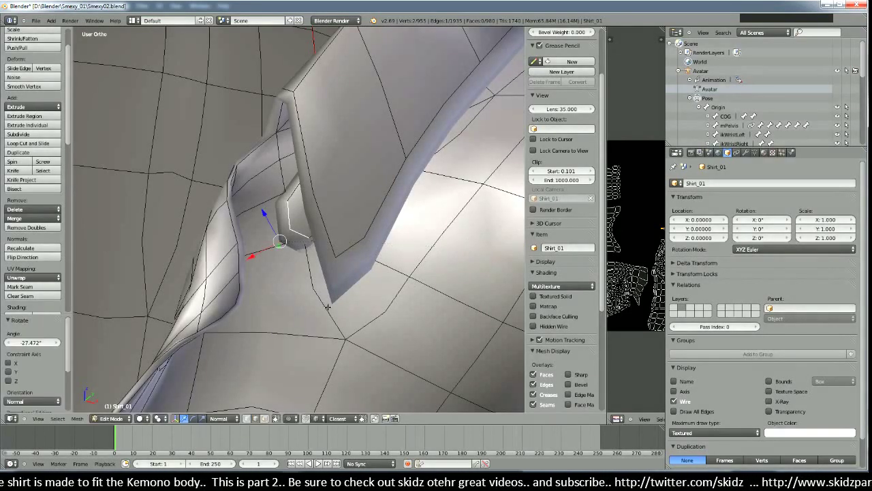
Step: Extrude the strip end about X -0.008, Z -0.027 in front view, and shift it -0.021 along its normal Y axis
middle_drag(468, 245, 334, 255)
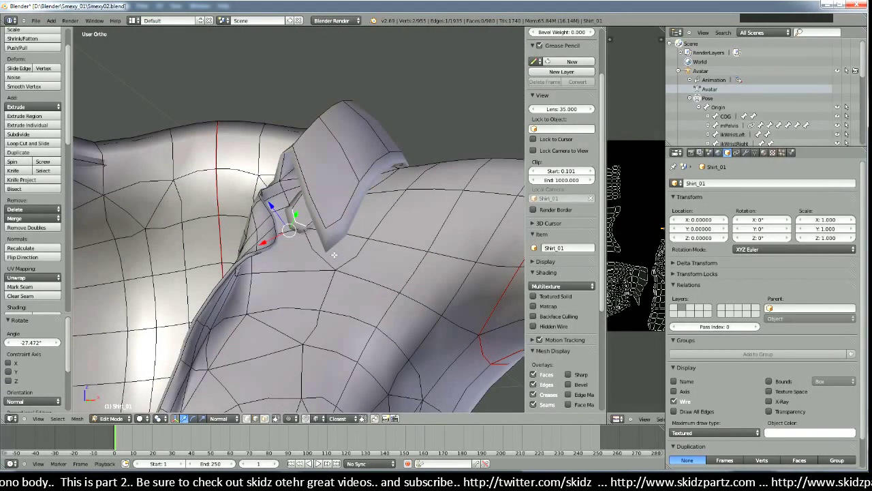
key(KP_1)
key(e)
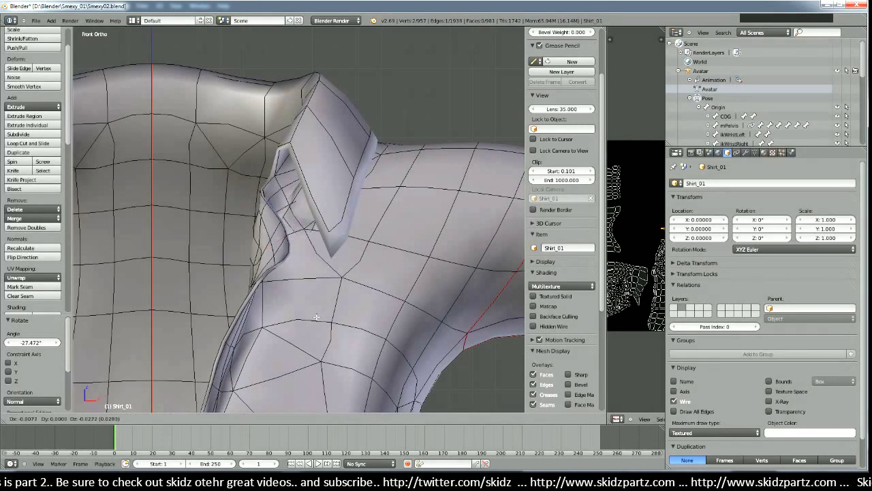
click(316, 317)
middle_drag(257, 295, 276, 293)
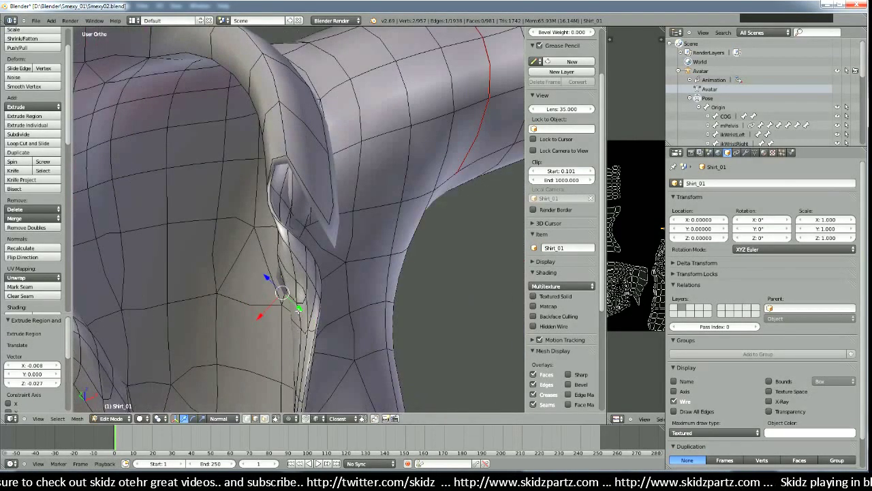
drag(301, 311, 301, 313)
middle_drag(300, 313, 296, 299)
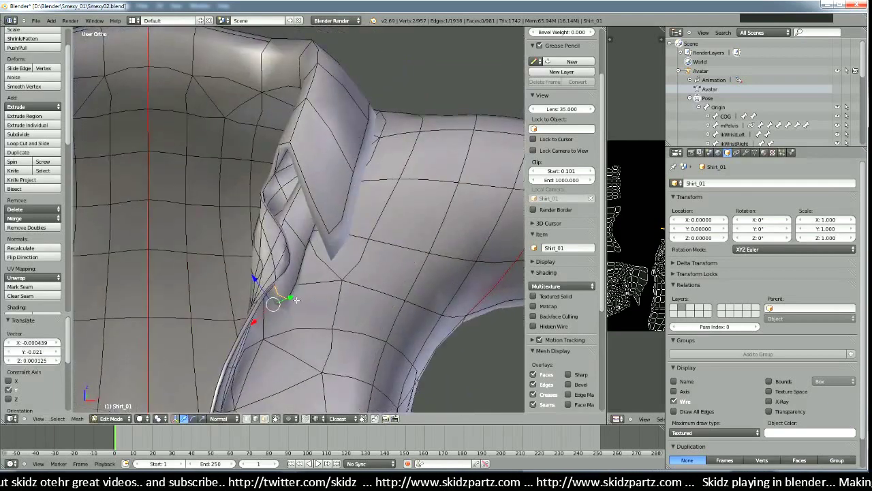
Step: Set the transform orientation to Global and move the extruded strip end by about X 0.005, Z -0.006 in front view
click(221, 418)
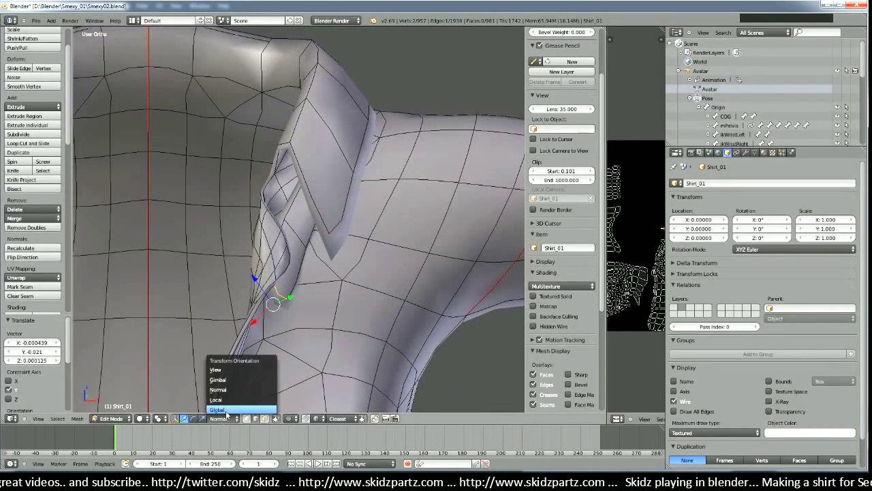
click(228, 409)
key(KP_1)
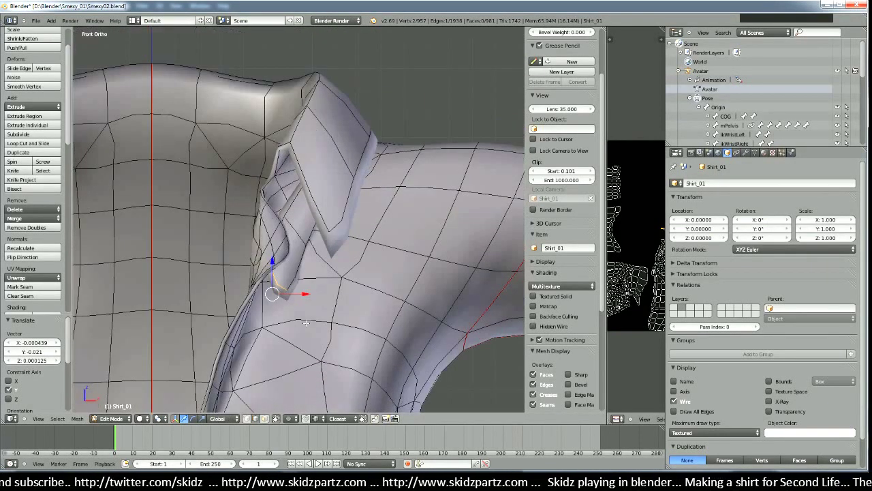
key(g)
click(320, 336)
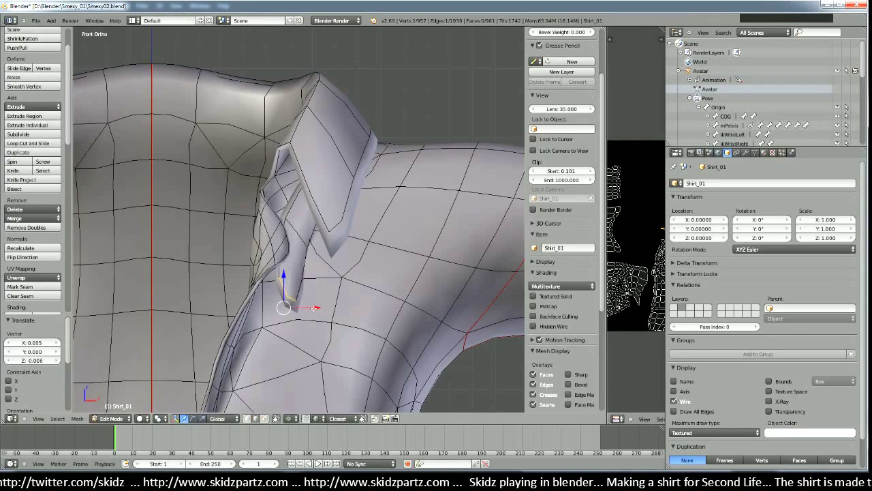
Step: In right side view, extrude the strip end down the upper chest by about Y -0.022, Z -0.045
key(ctrl+KP_3)
key(KP_1)
key(KP_3)
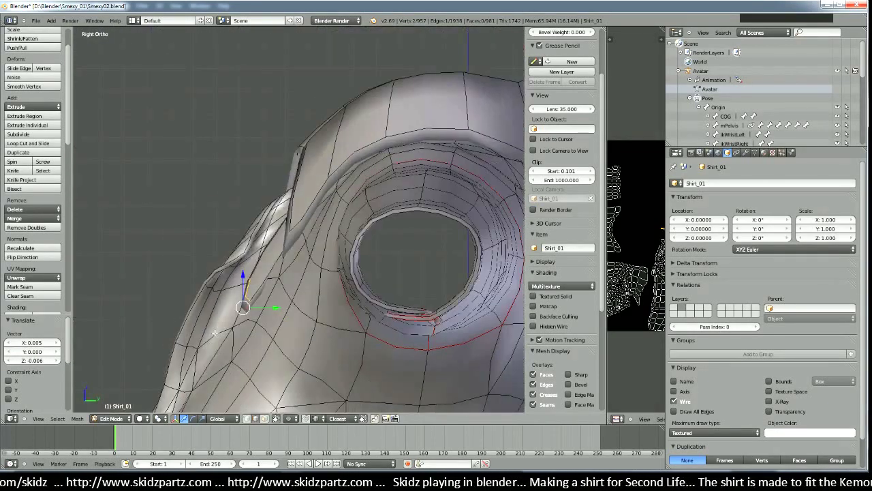
key(ctrl+KP_3)
key(KP_3)
scroll(297, 297, up, 4)
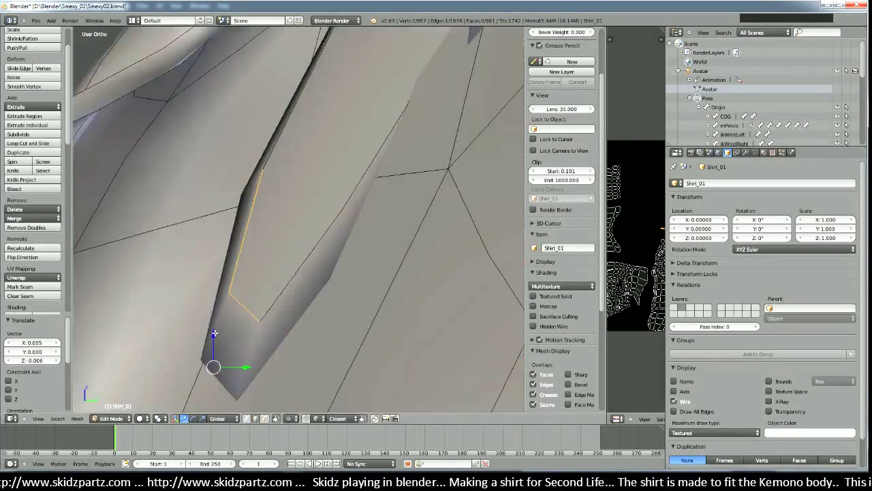
scroll(297, 296, down, 4)
scroll(297, 297, down, 6)
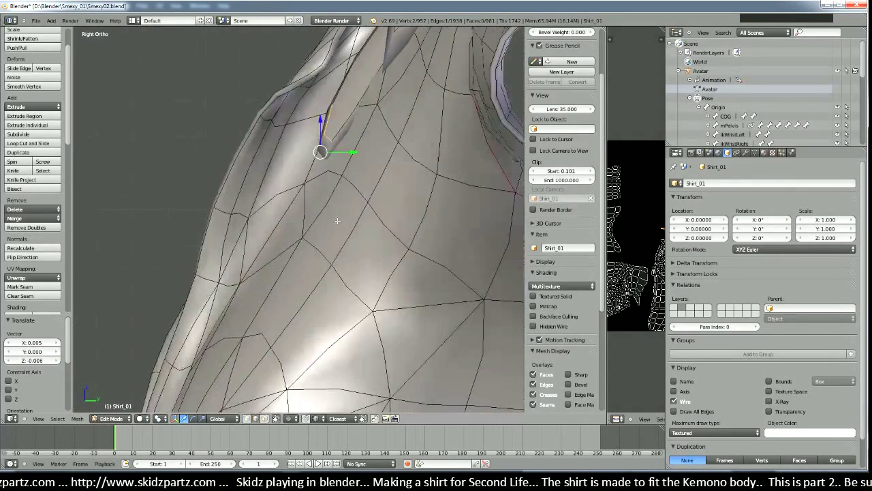
shift+middle_drag(342, 248, 354, 231)
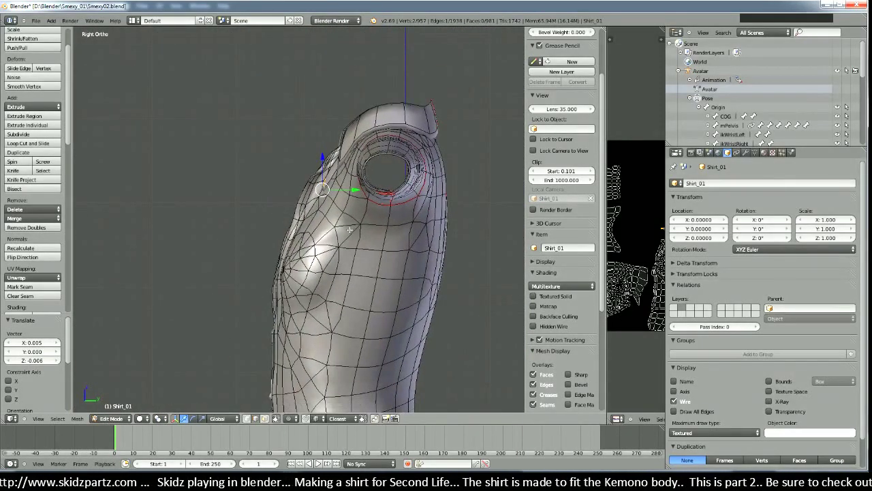
scroll(350, 230, up, 4)
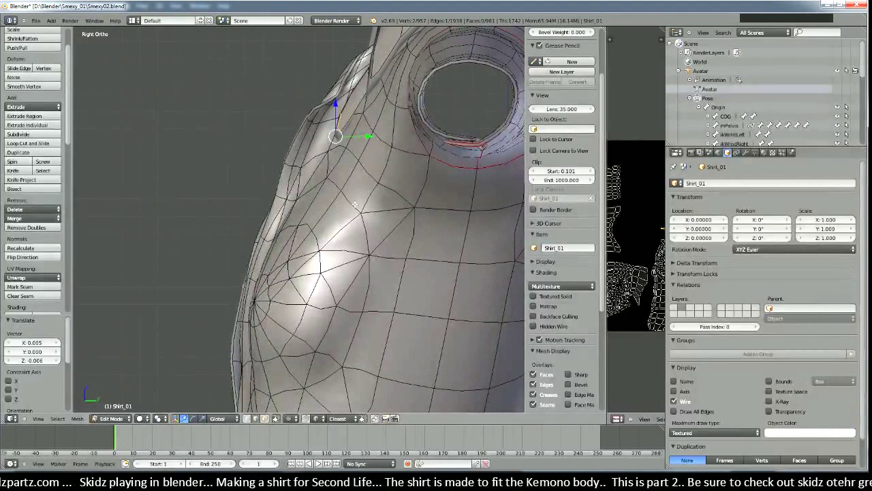
key(e)
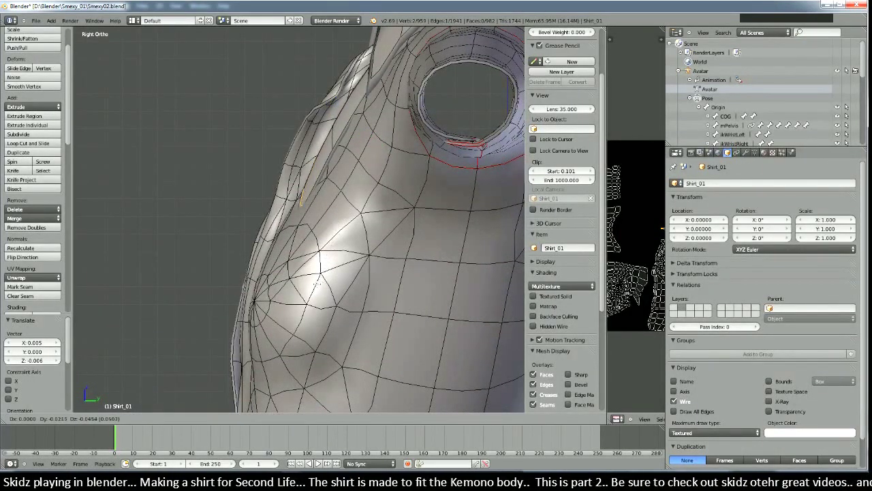
key(Return)
Step: Extrude the strip end twice more down the shirt front, by about Y -0.030, Z -0.051 and by Y 0.002, Z -0.111
key(e)
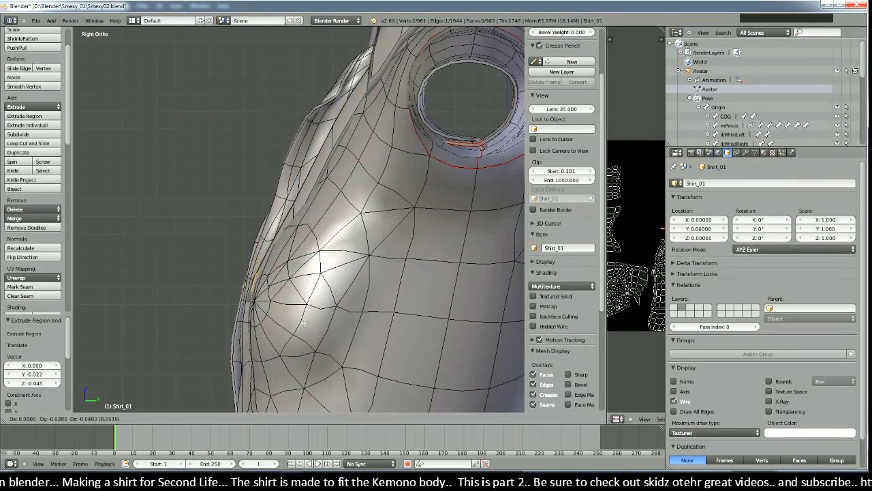
key(Return)
shift+middle_drag(303, 320, 319, 182)
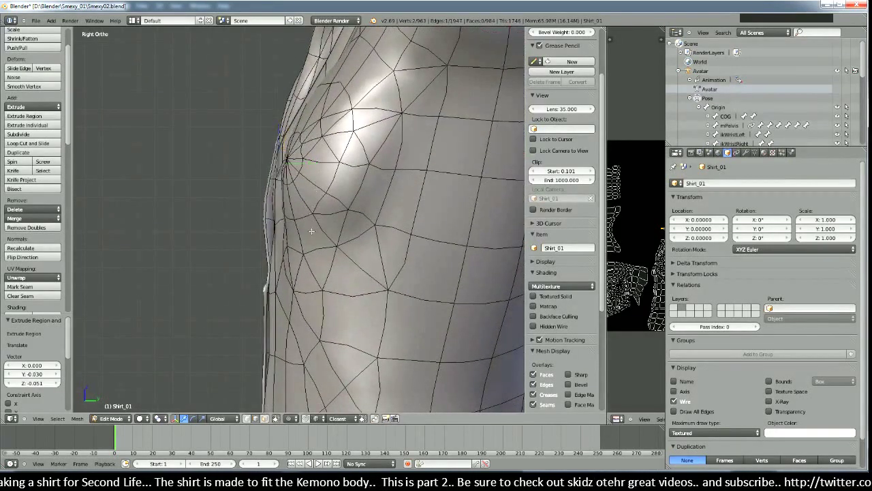
key(g)
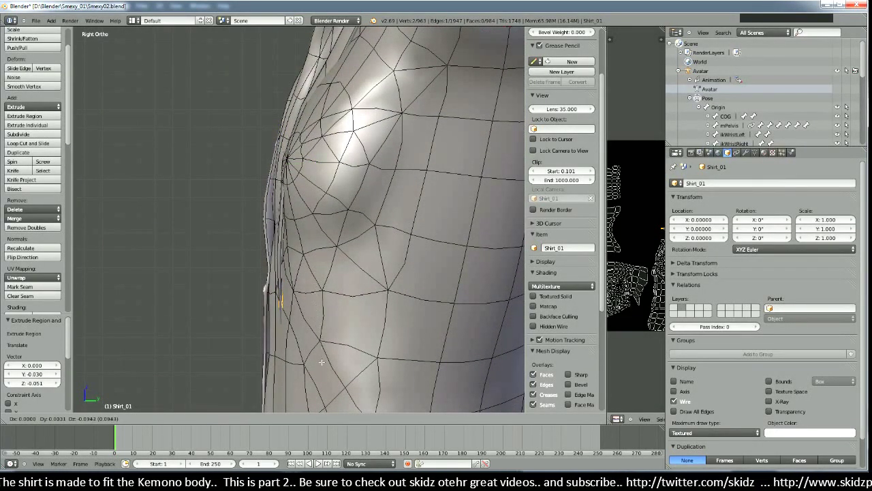
click(320, 383)
middle_drag(319, 383, 369, 234)
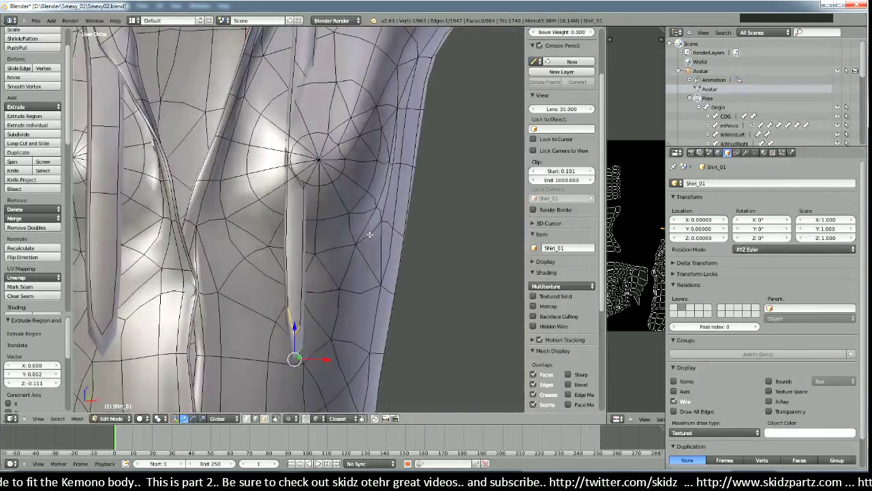
Step: In front view, rotate the strip's cross edge at bust level by about -69° and move it about X -0.017, Z 0.018
middle_drag(302, 165, 327, 241)
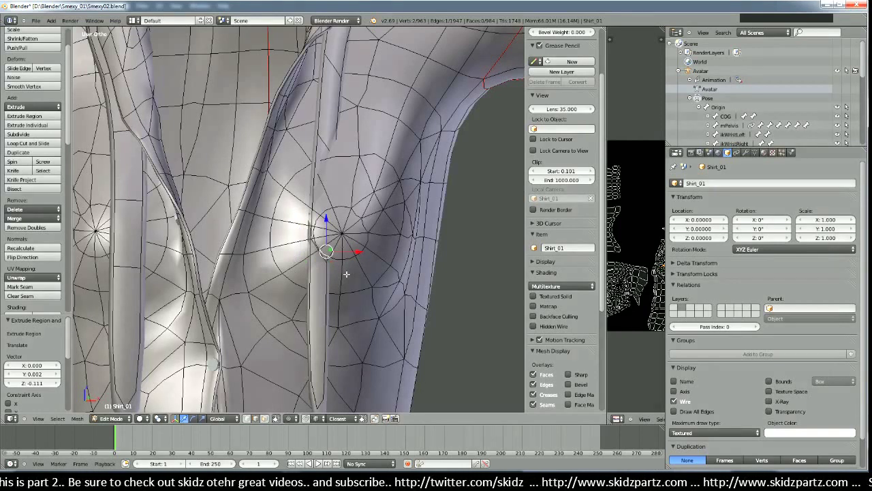
scroll(347, 273, up, 4)
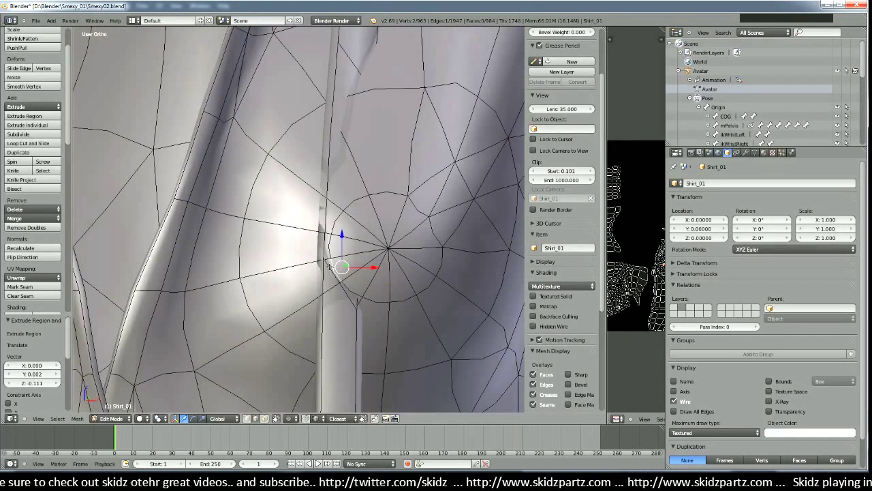
key(KP_1)
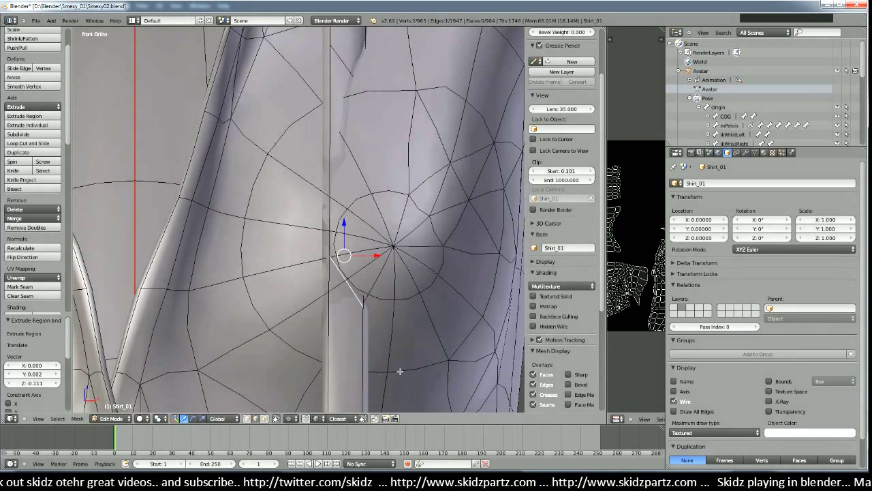
key(r)
click(453, 246)
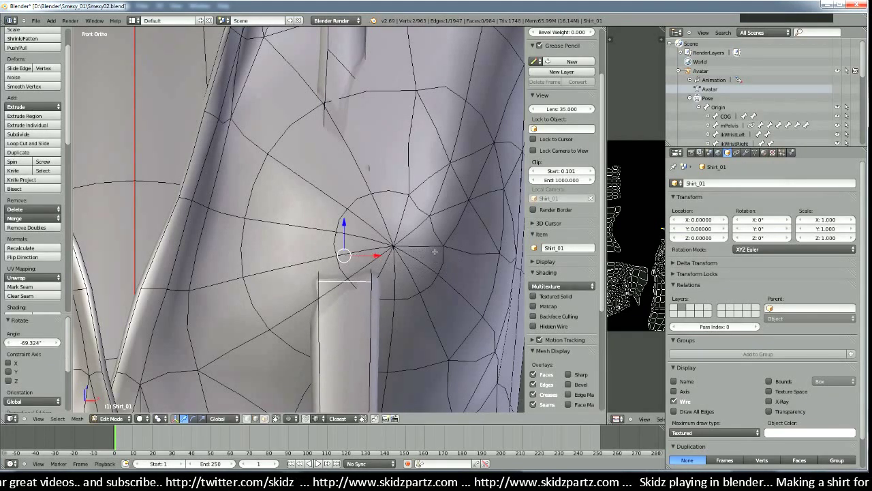
key(g)
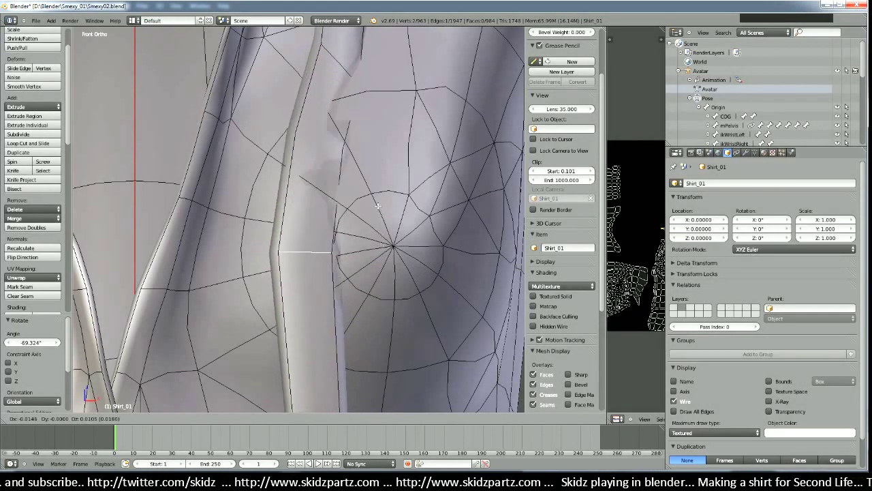
click(371, 183)
Step: Rotate the next cross edge above the bust by about -39.6° and move it about X -0.007, Z 0.001
shift+middle_drag(370, 182, 369, 346)
key(r)
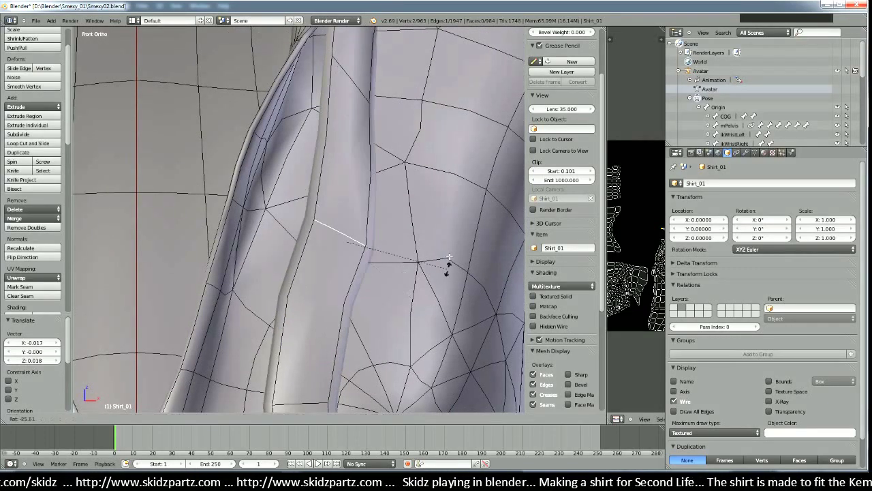
click(450, 245)
key(g)
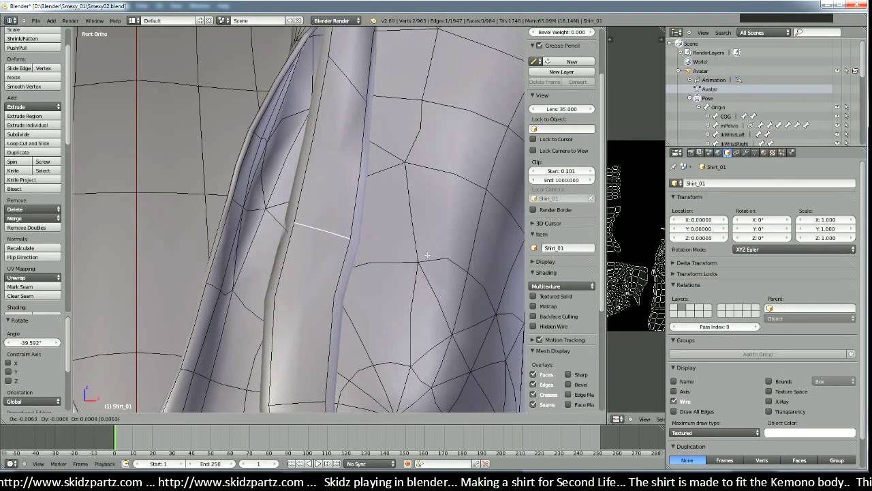
click(420, 253)
Step: Rotate the strip's cross edge just below the collar tip by about -54° and move it about X 0.002, Z 0.0005
middle_drag(420, 253, 343, 200)
key(KP_1)
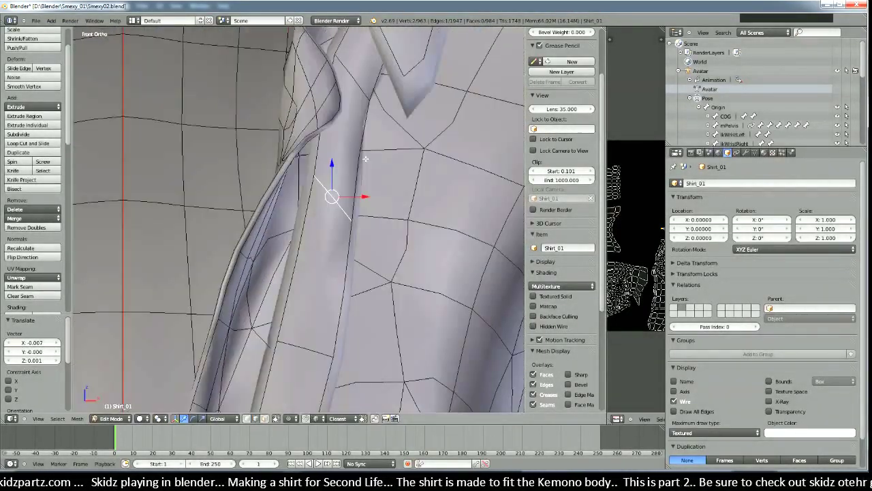
key(r)
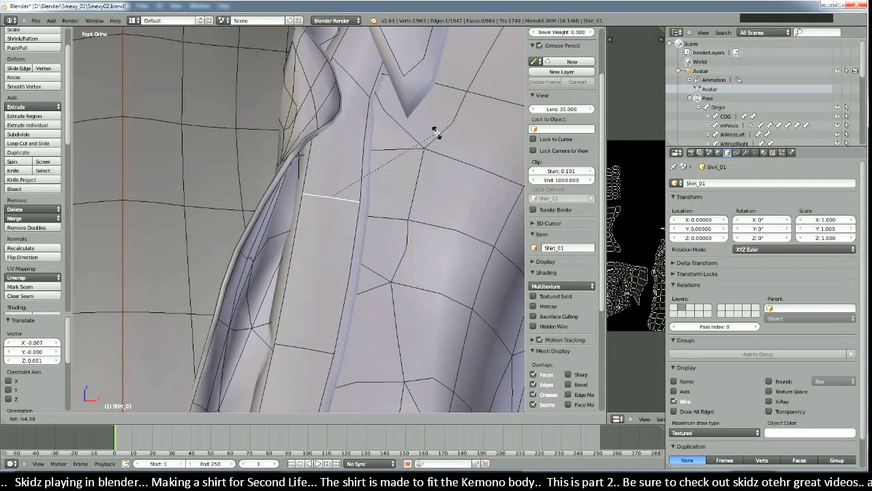
click(437, 133)
key(g)
click(437, 198)
Step: Rotate the uppermost visible cross edge of the strip, beside the collar tip, by about -23.7°
shift+middle_drag(376, 168, 376, 285)
key(r)
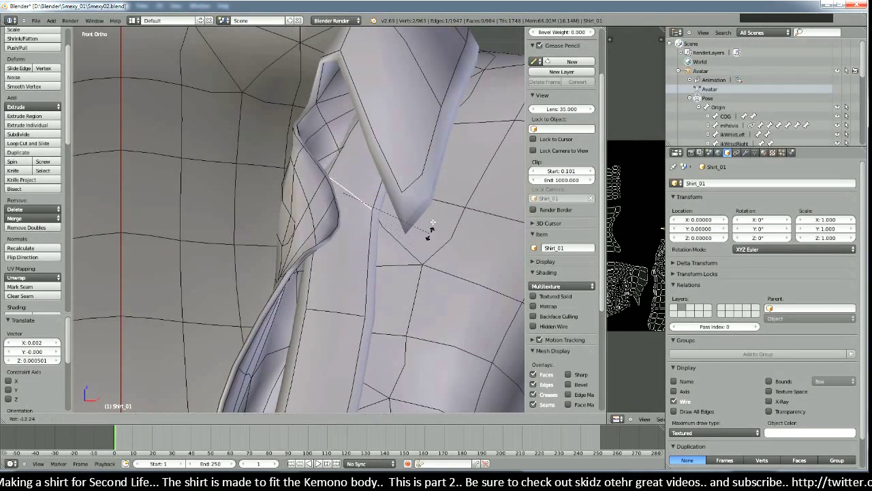
click(436, 210)
Step: Set the transform orientation to Normal and rotate the strip's cross edge below the collar tip about -15.7° around its normal X axis
middle_drag(436, 211, 357, 311)
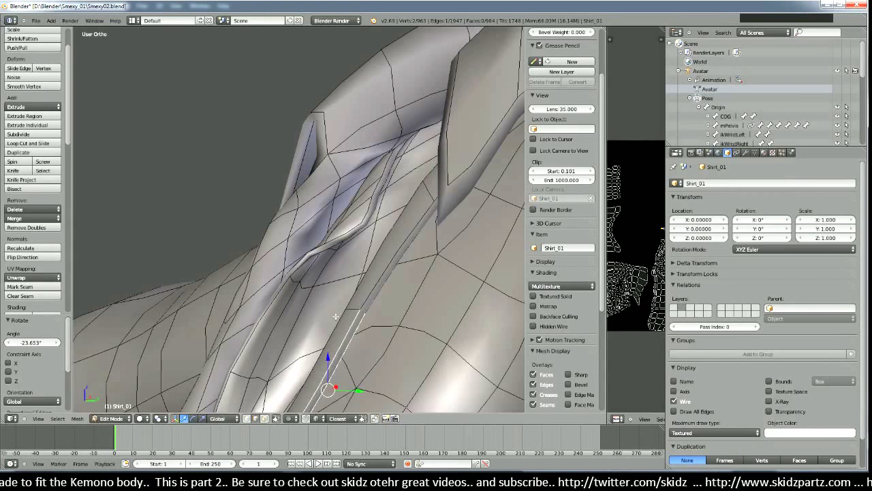
right_click(354, 310)
click(230, 418)
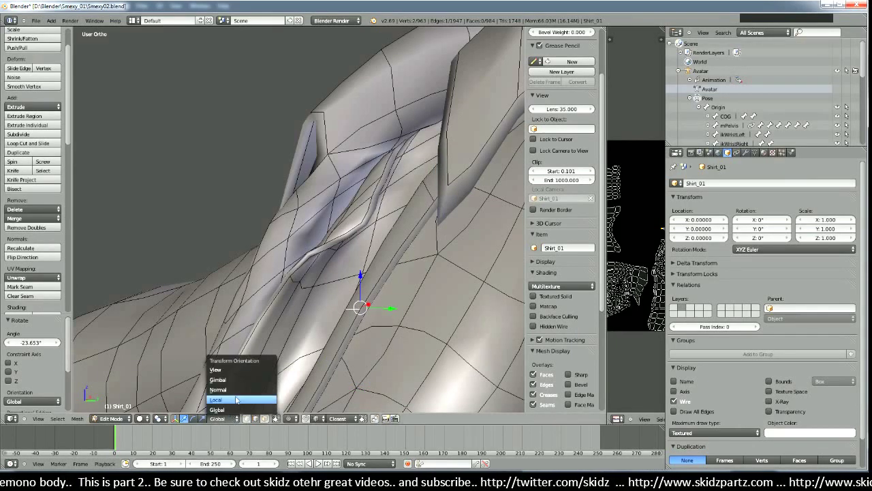
click(218, 389)
scroll(318, 247, up, 3)
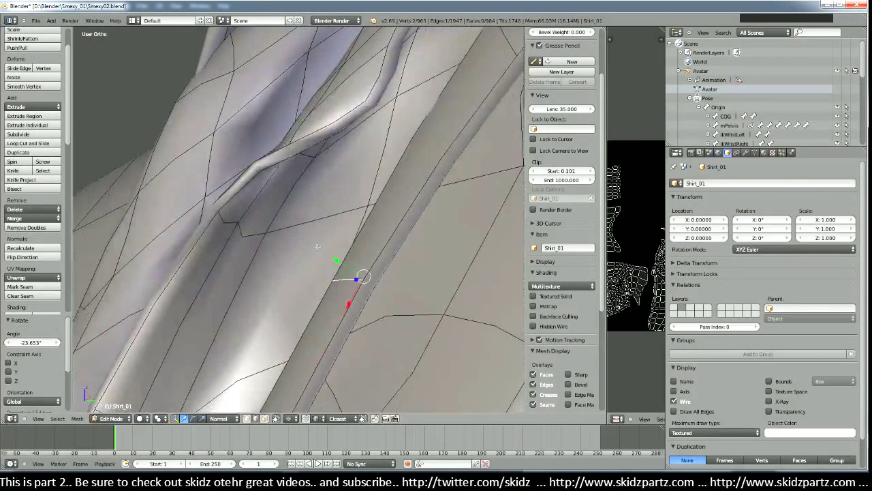
key(r)
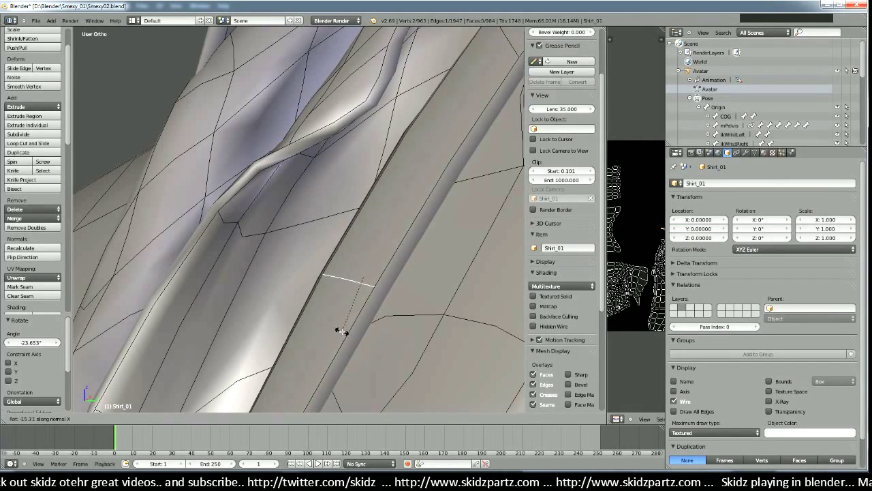
click(302, 314)
Step: Move that cross edge along its normal Y axis, and shift it freely about X -0.0009, Y -0.004, Z -0.006
middle_drag(303, 314, 291, 311)
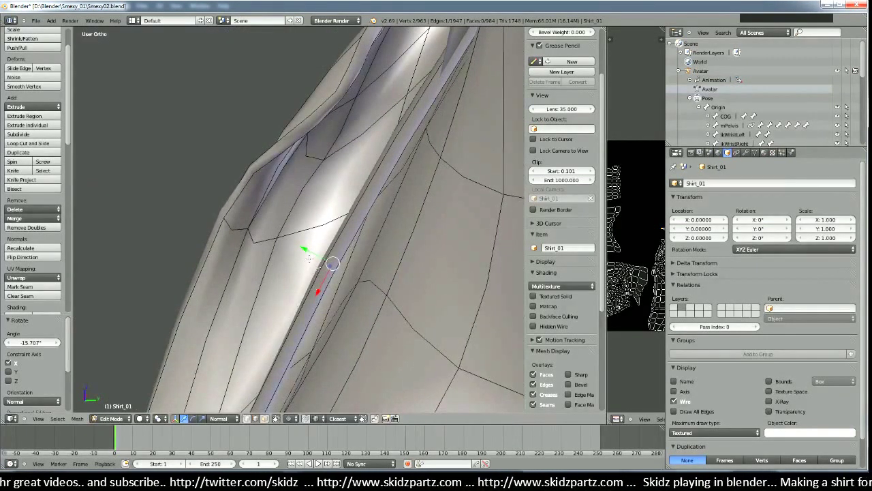
key(g)
key(y)
key(y)
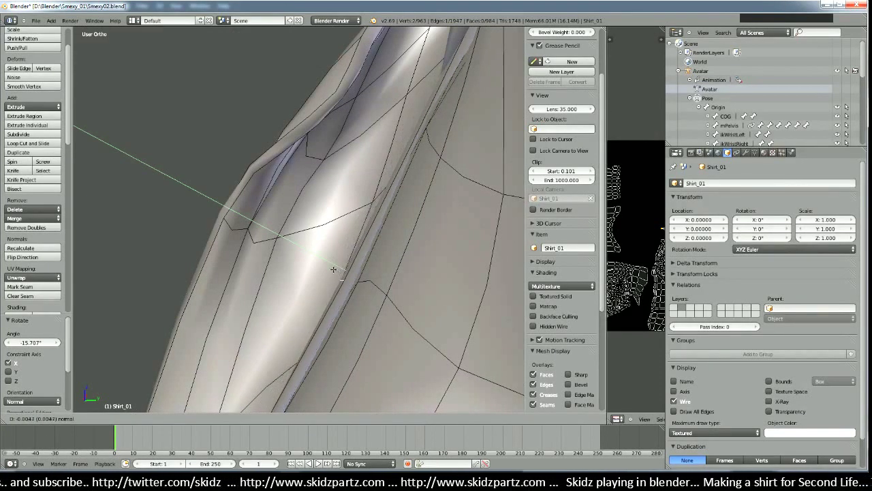
click(334, 270)
key(g)
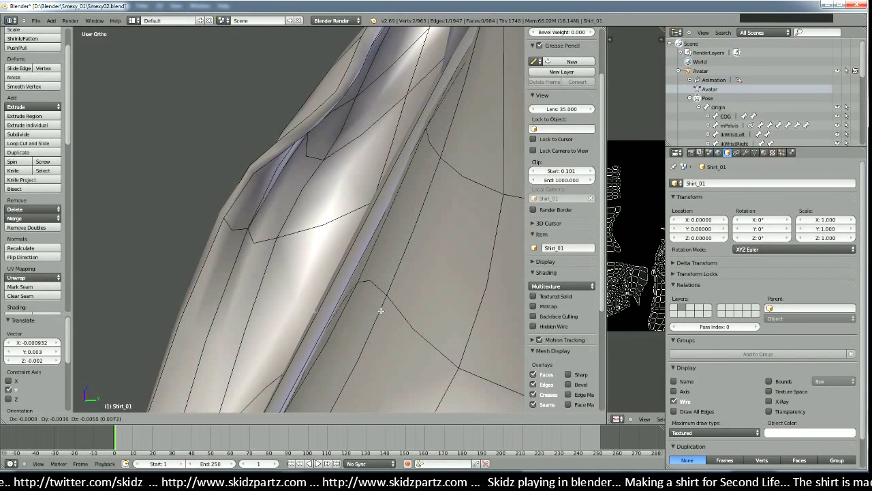
click(380, 311)
Step: Rotate the cross edge beside the collar tip to sit square across the strip and move it about X -0.002, Y -0.003, Z -0.005
middle_drag(380, 312, 436, 326)
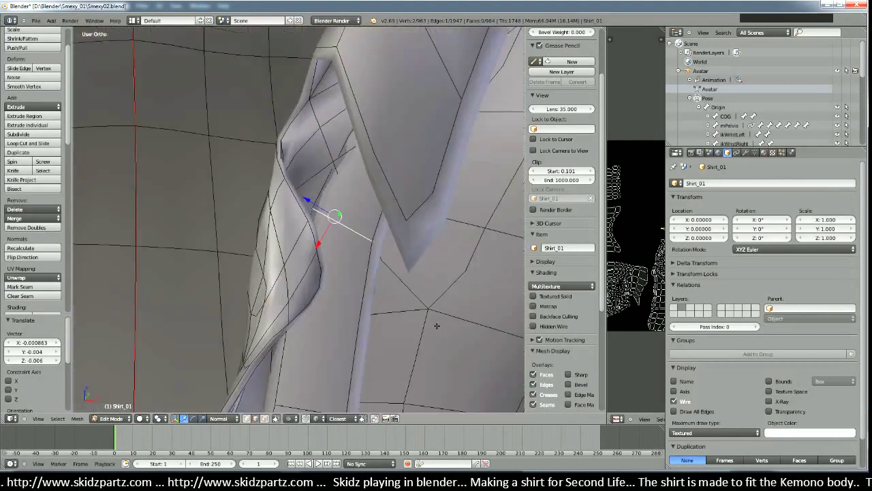
key(r)
click(458, 289)
middle_drag(458, 289, 390, 276)
key(g)
click(333, 305)
scroll(390, 276, up, 4)
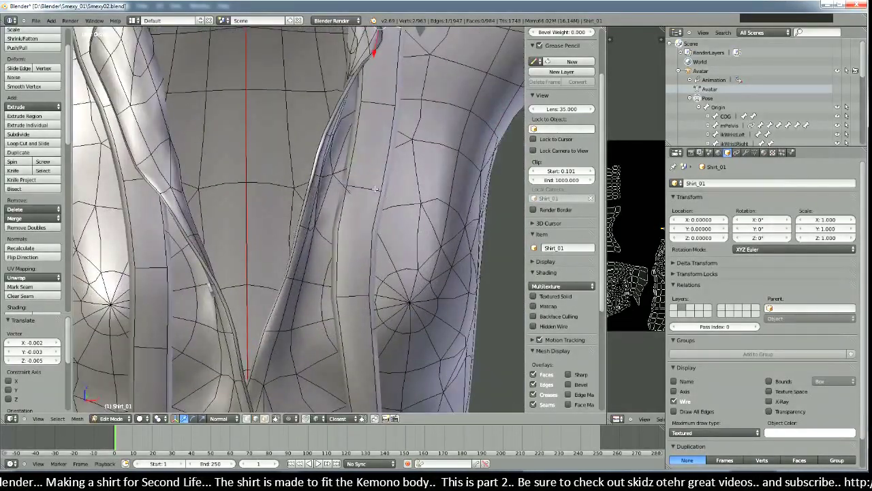
Step: Move the strip's next cross edge down about X 0.0003, Y -0.001, Z 0.0007 and rotate it about -7.4° around its normal X axis
middle_drag(376, 188, 426, 327)
key(g)
click(332, 304)
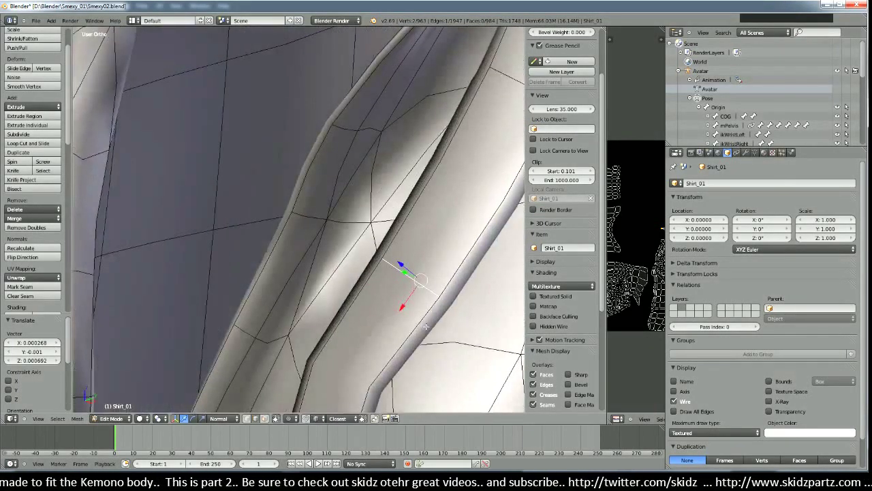
key(r)
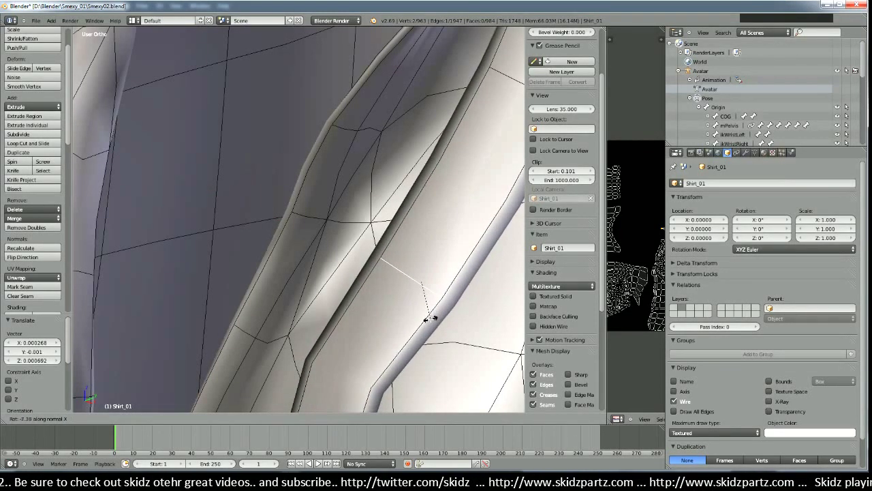
click(430, 316)
mouse_move(431, 316)
middle_down()
mouse_move(368, 304)
mouse_move(368, 328)
mouse_move(419, 321)
middle_up()
Step: In front view, move the pointed lower end of the +X side strip about X -0.020, Z -0.003 and rotate it about -51°
scroll(383, 322, down, 4)
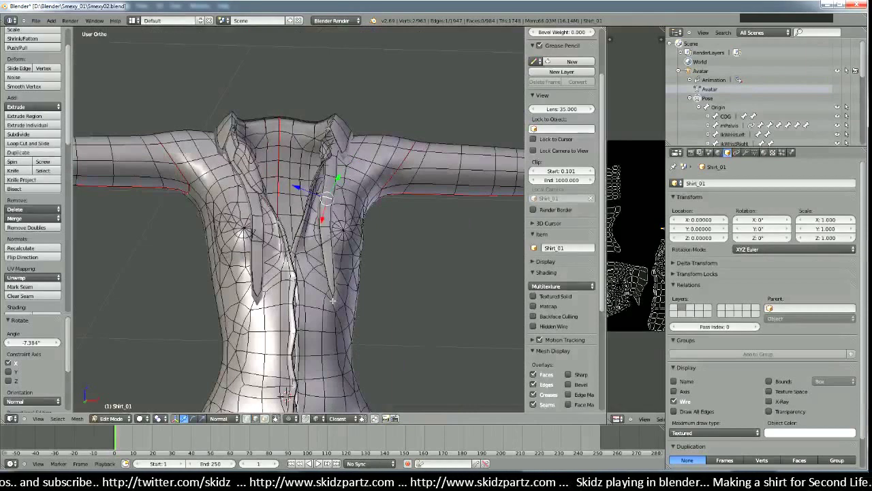
key(KP_1)
scroll(337, 300, up, 4)
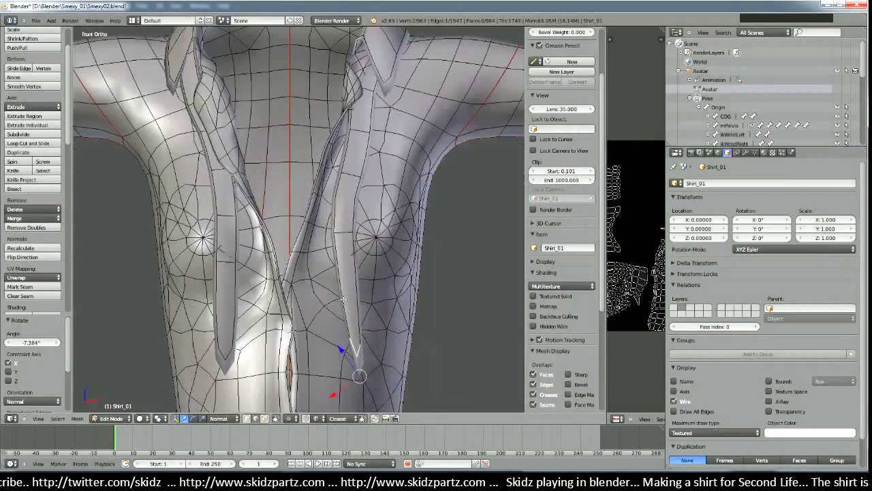
shift+scroll(353, 339, down, 5)
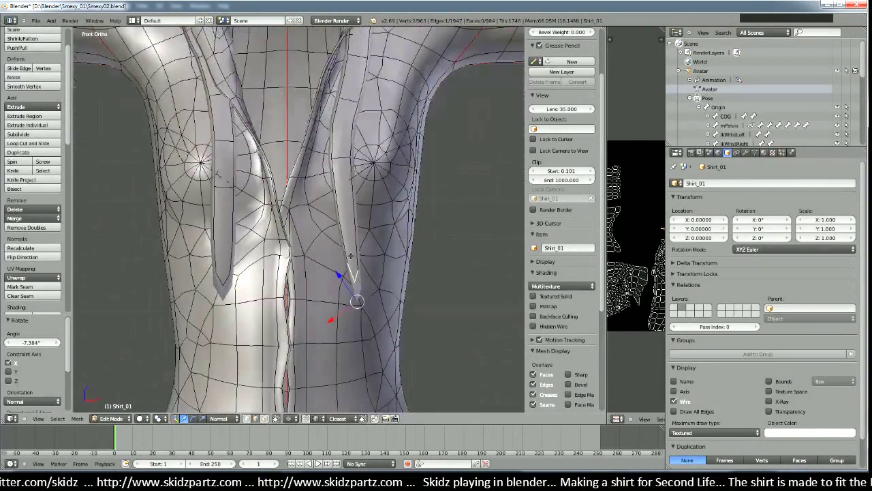
key(g)
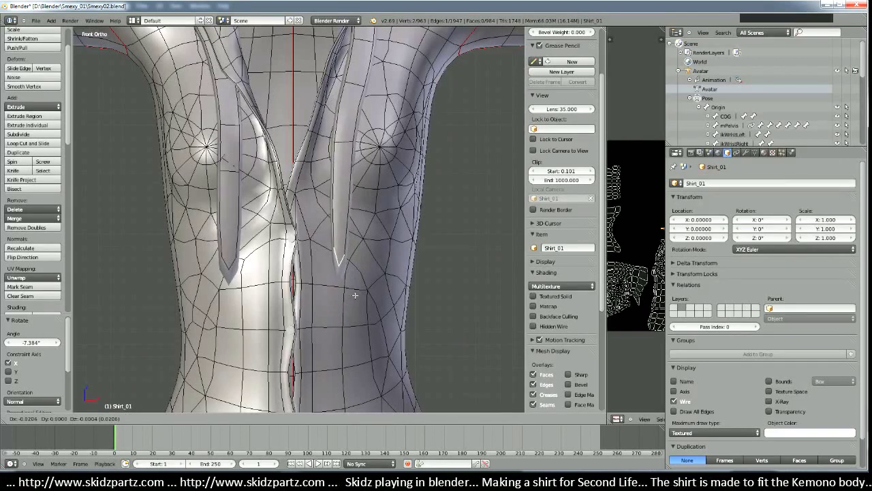
click(356, 299)
key(r)
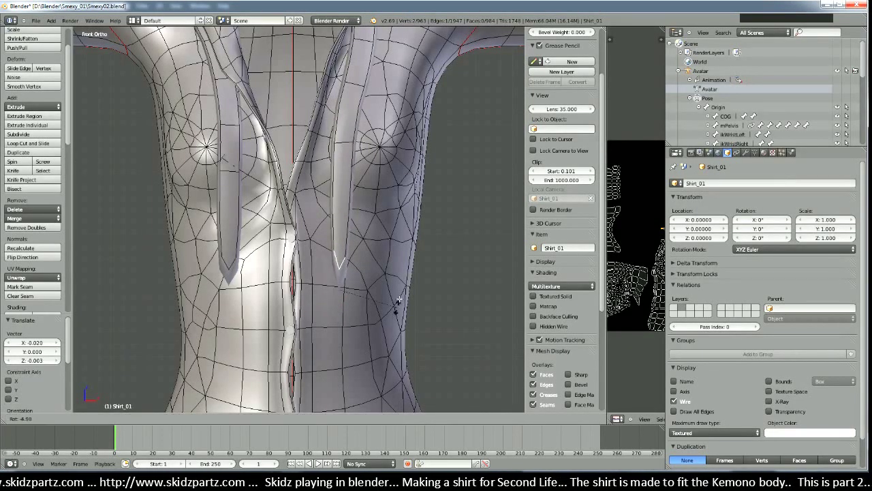
click(422, 243)
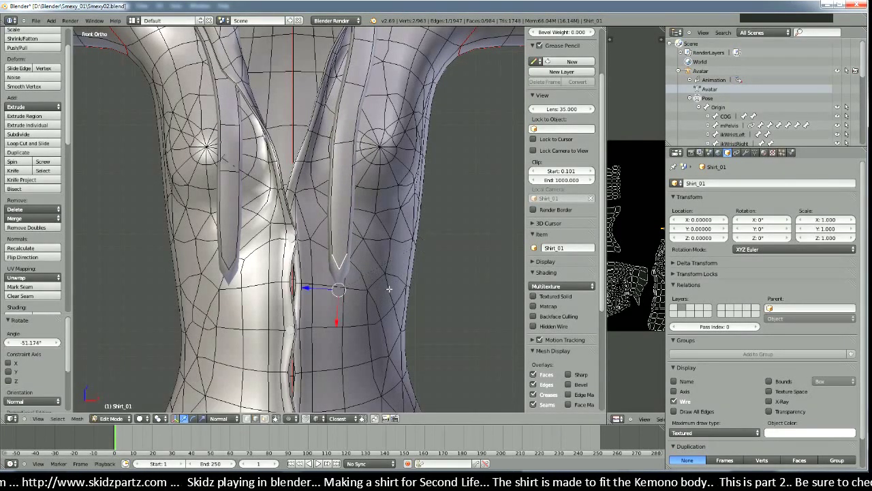
Step: Widen the strip's pointed end to about twice its width along normal Z and lower it about 0.053 along normal X
middle_drag(389, 289, 349, 302)
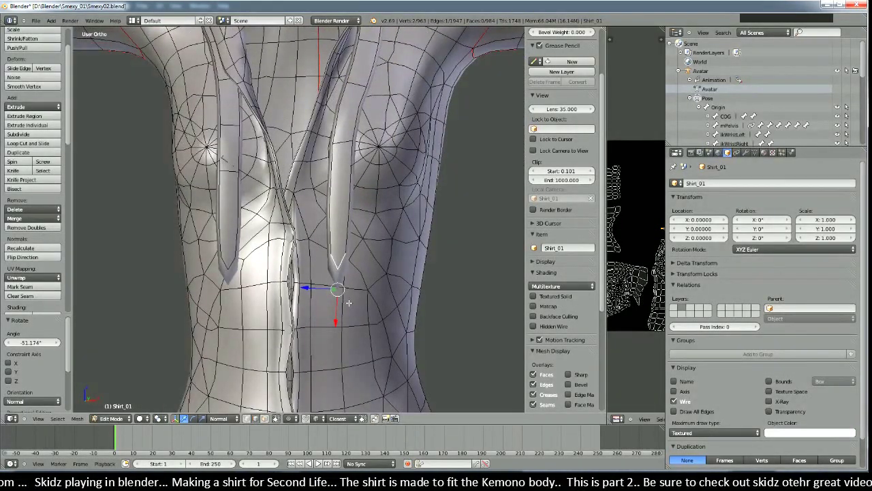
key(s)
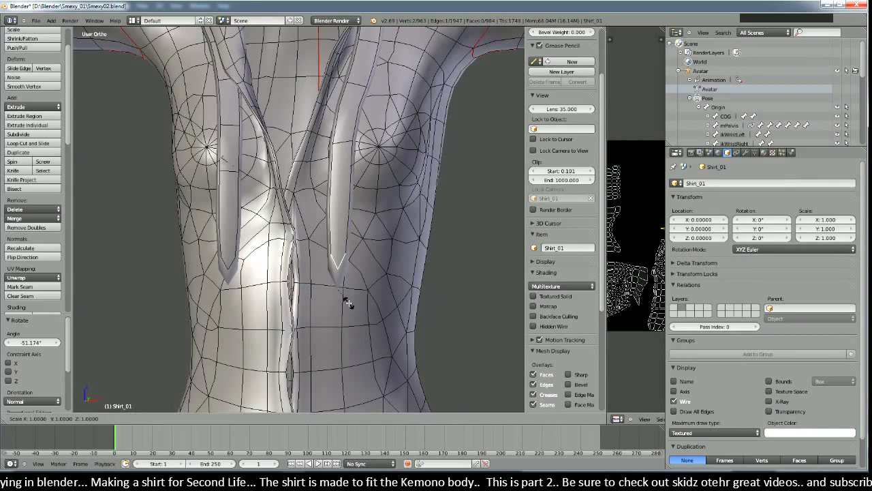
key(z)
key(z)
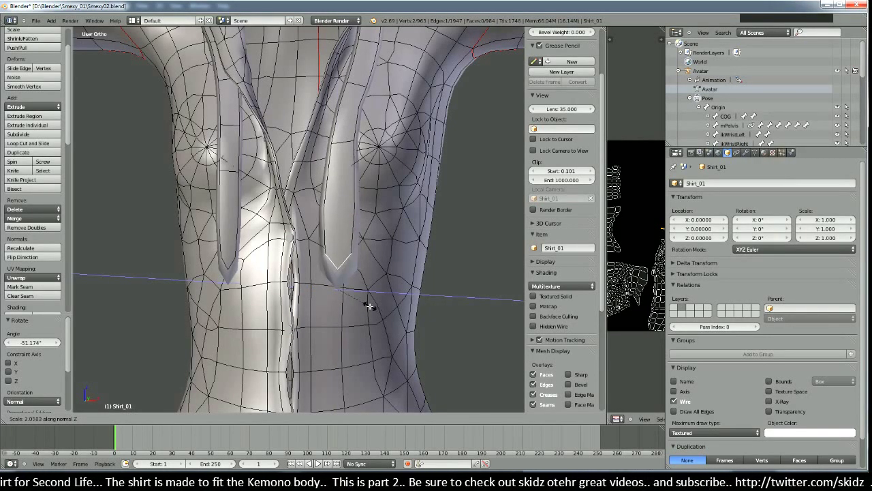
click(366, 305)
drag(335, 318, 334, 363)
Step: Rotate the strip's pointed end about -25.6° around its normal X axis
middle_drag(360, 328, 354, 336)
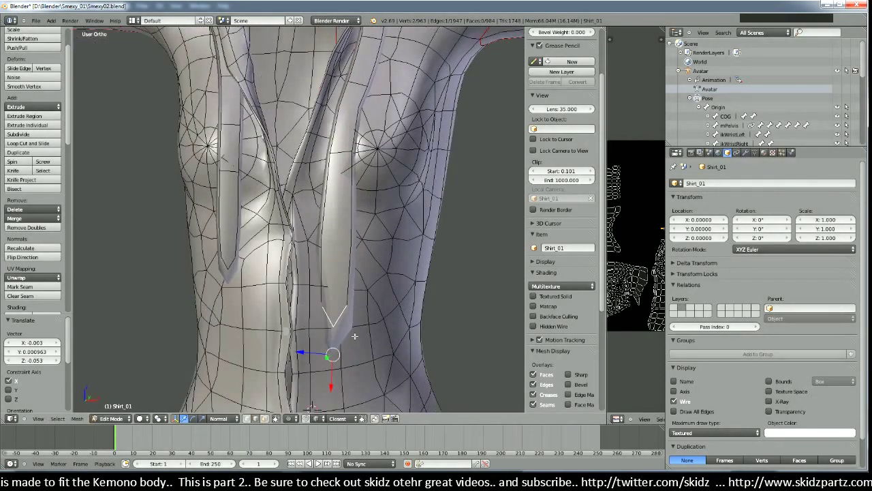
key(r)
key(x)
key(x)
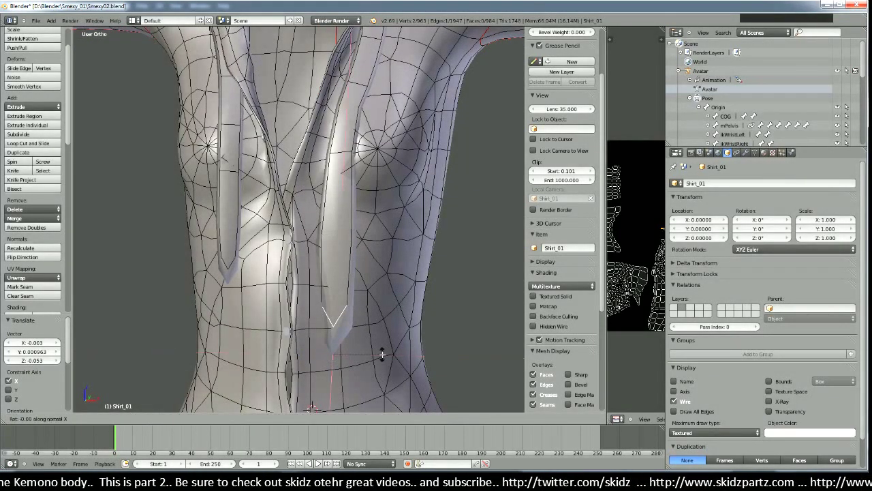
click(389, 315)
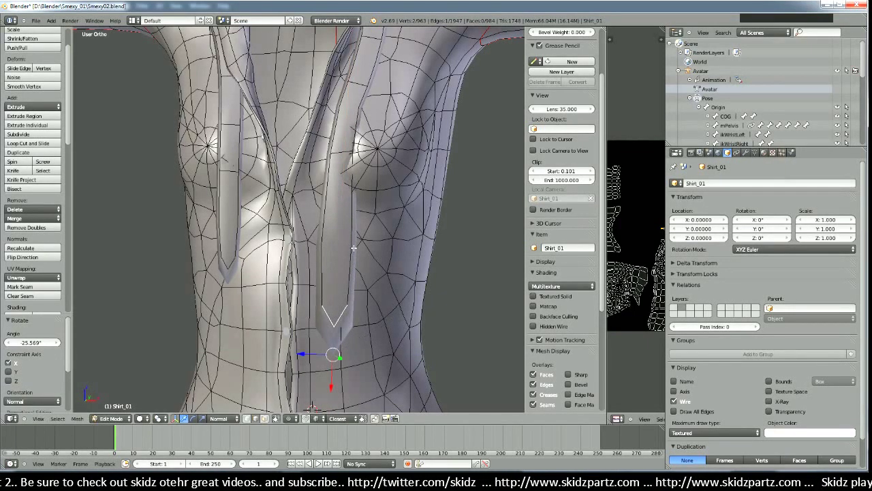
Step: Add a single loop cut across the long lower section of the strip and slide it up to just below the bust
key(ctrl+r)
click(348, 248)
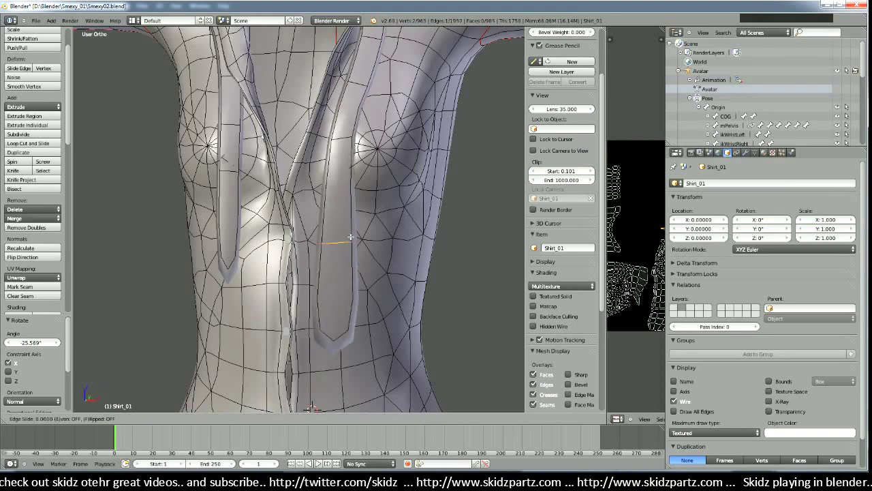
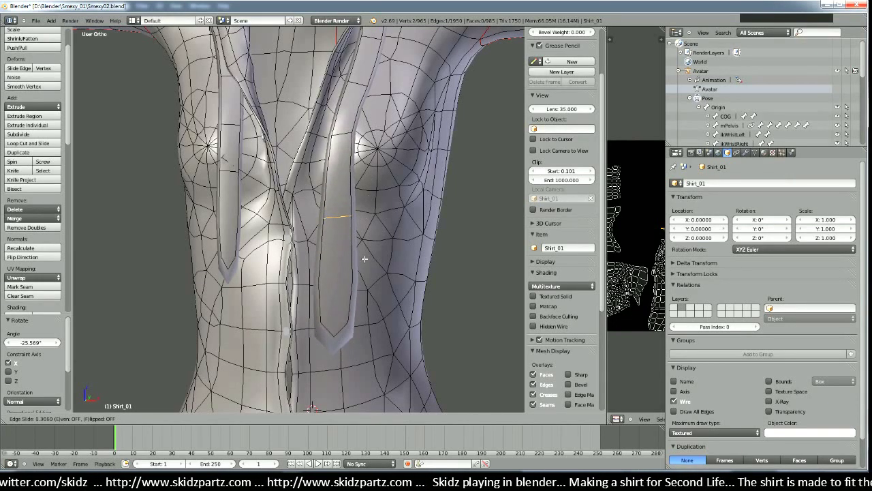
click(365, 176)
middle_drag(344, 198, 319, 296)
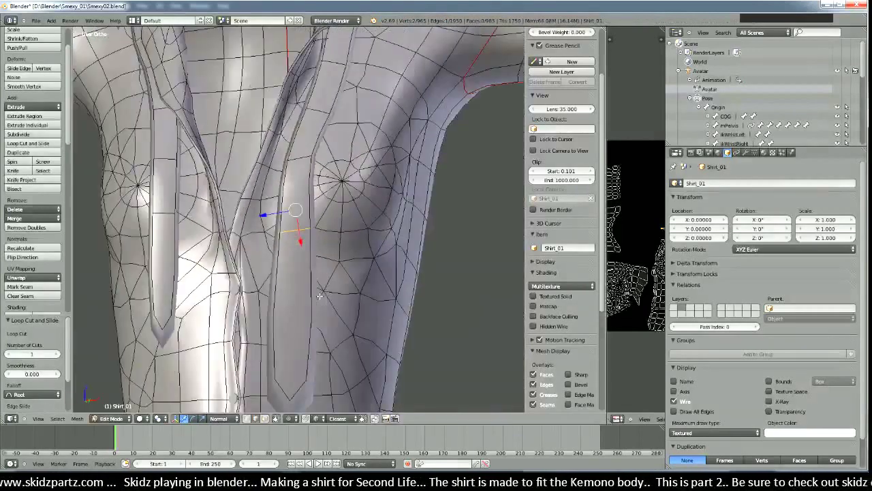
Step: Deselect everything and compare the shape and length of both front strips in front view
scroll(320, 295, down, 4)
key(a)
scroll(324, 303, down, 3)
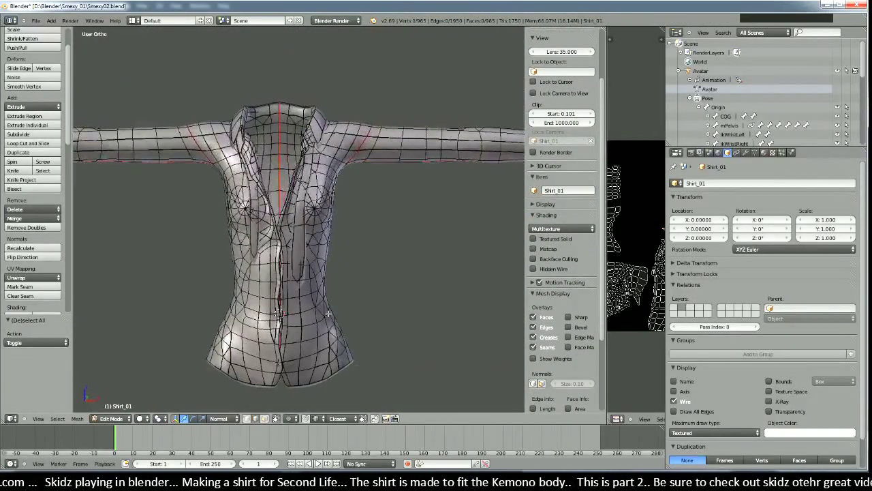
key(KP_1)
scroll(328, 313, up, 5)
scroll(340, 339, down, 2)
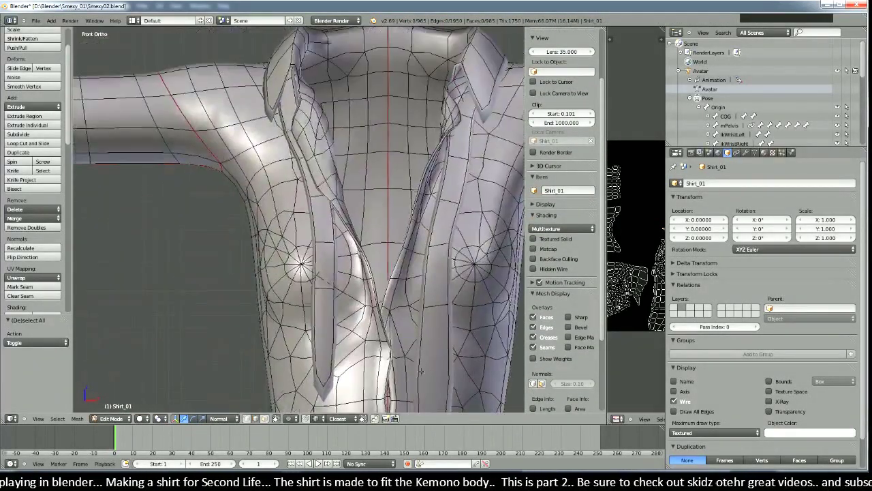
scroll(344, 348, down, 3)
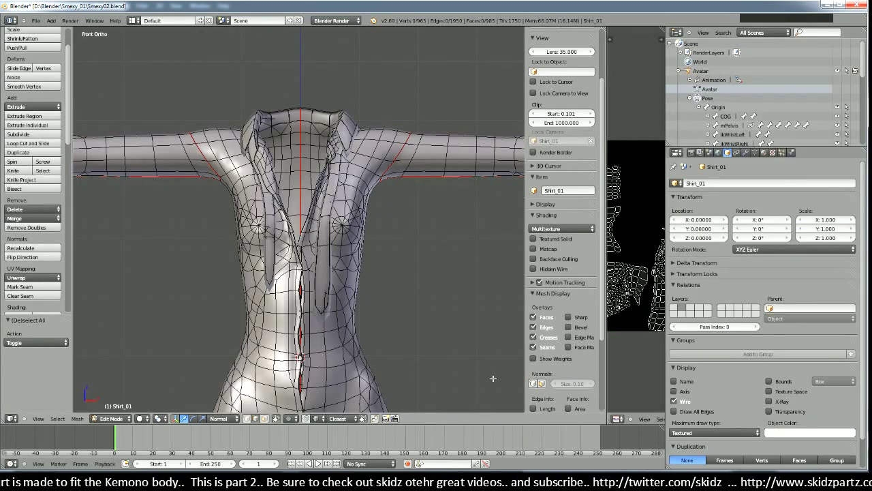
scroll(492, 377, up, 3)
Step: Narrow the pointed lower end of the +X side strip by scaling it to about 0.418 along normal Z
shift+middle_drag(366, 286, 367, 184)
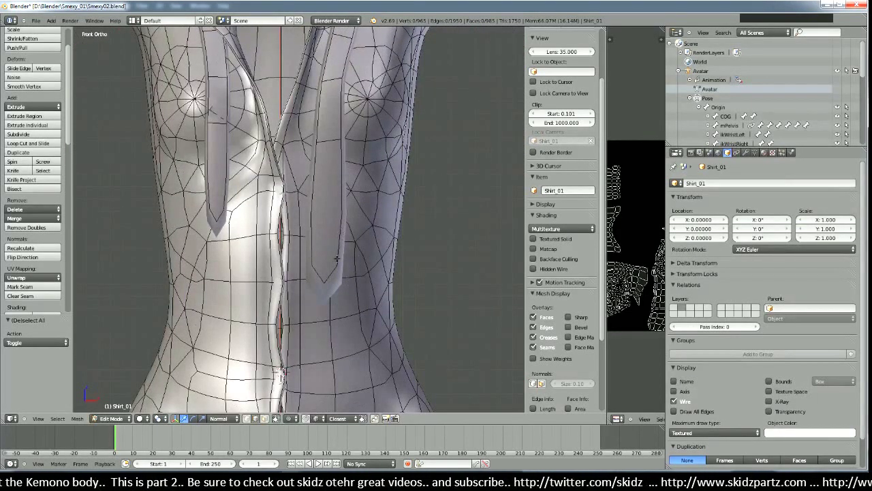
shift+middle_drag(336, 258, 333, 288)
right_click(326, 304)
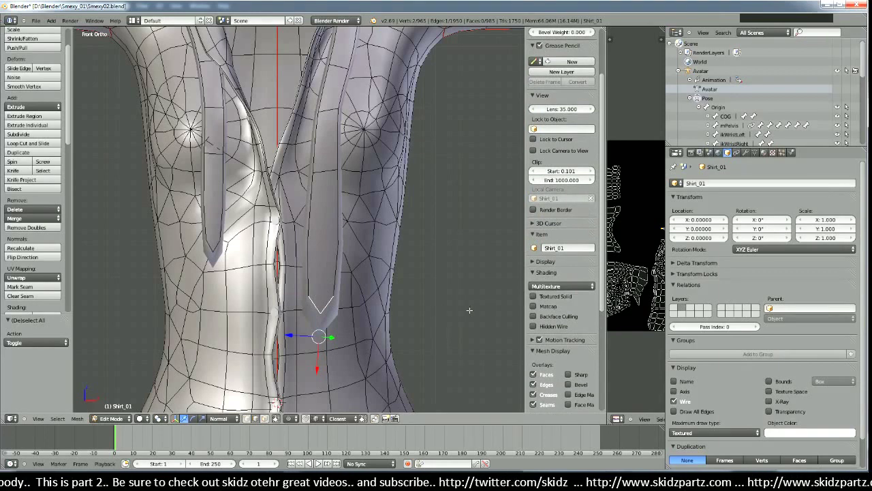
key(s)
key(z)
key(z)
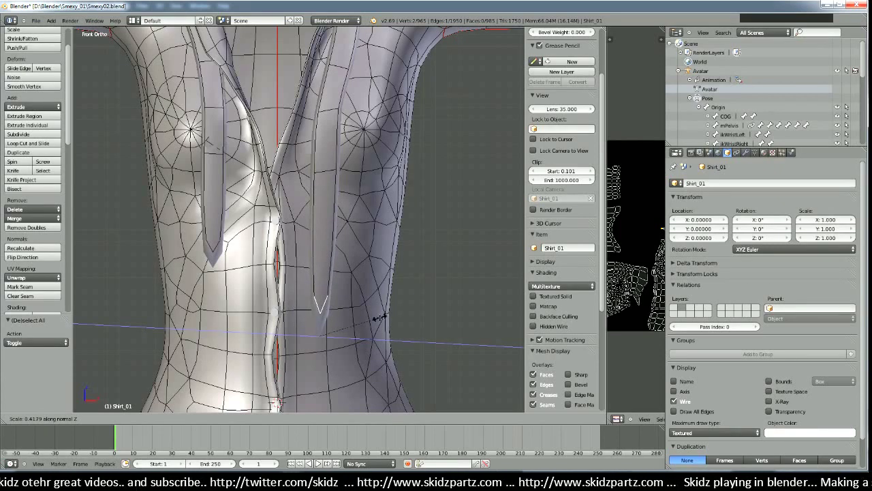
click(379, 317)
Step: Scale the same strip's cross edge just below the bust to about 0.788 along normal Z
right_click(315, 164)
key(s)
key(z)
key(z)
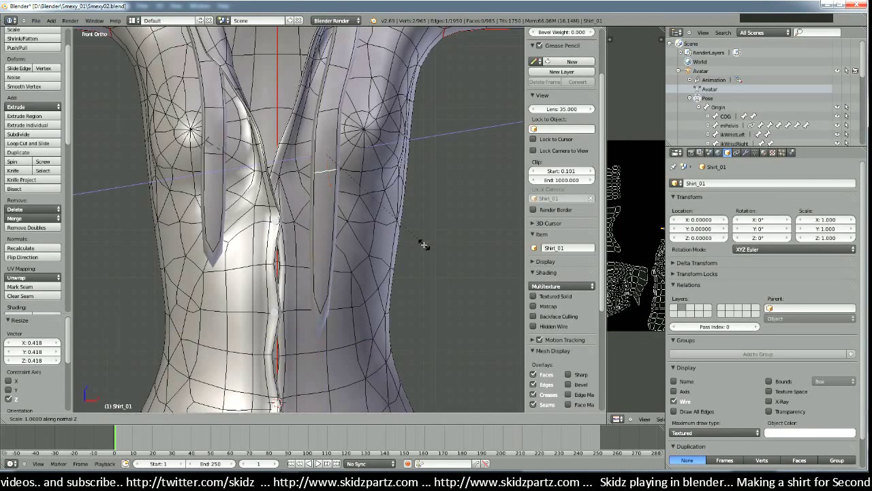
click(393, 233)
Step: Lengthen the opposite strip by moving its pointed end down its normal X axis about 0.063, and select the +X side strip's pointed end
shift+middle_drag(280, 265, 347, 262)
right_click(278, 244)
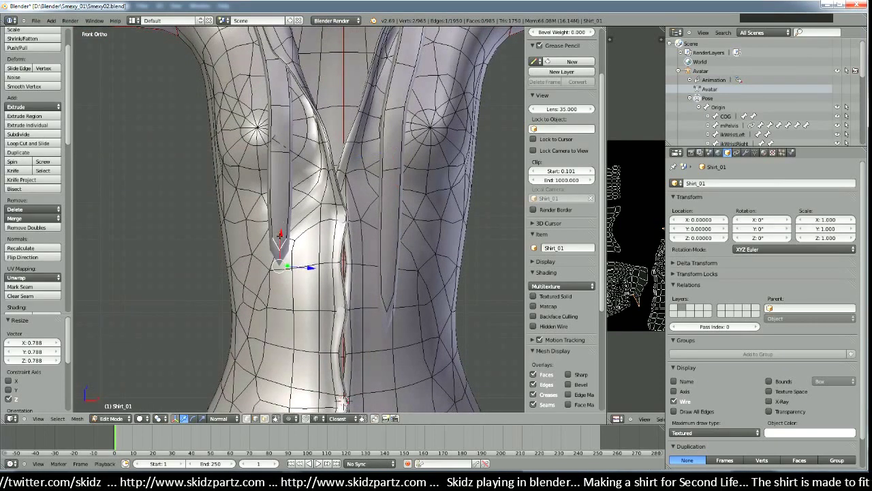
drag(280, 233, 404, 314)
right_click(387, 302)
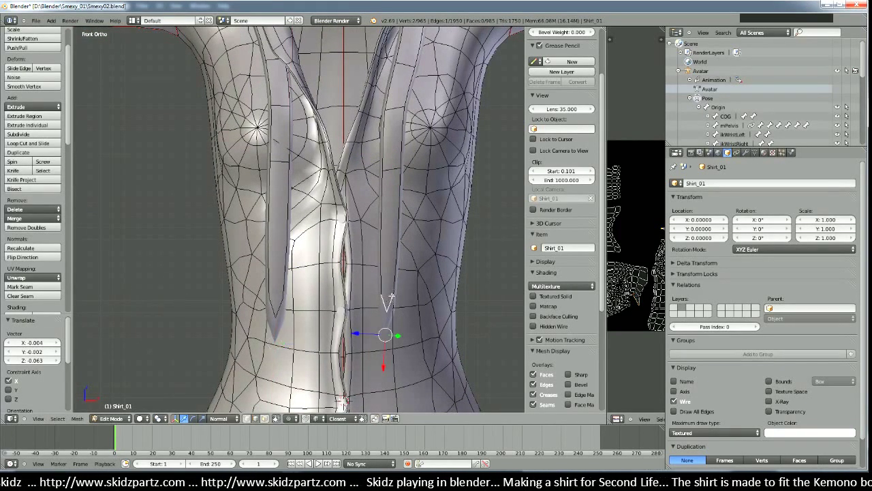
Step: Shorten the +X side strip by moving its pointed end up about 0.054 along normal X, and scale the opposite tip to 2.348 along normal Z
drag(383, 366, 389, 300)
right_click(282, 307)
key(s)
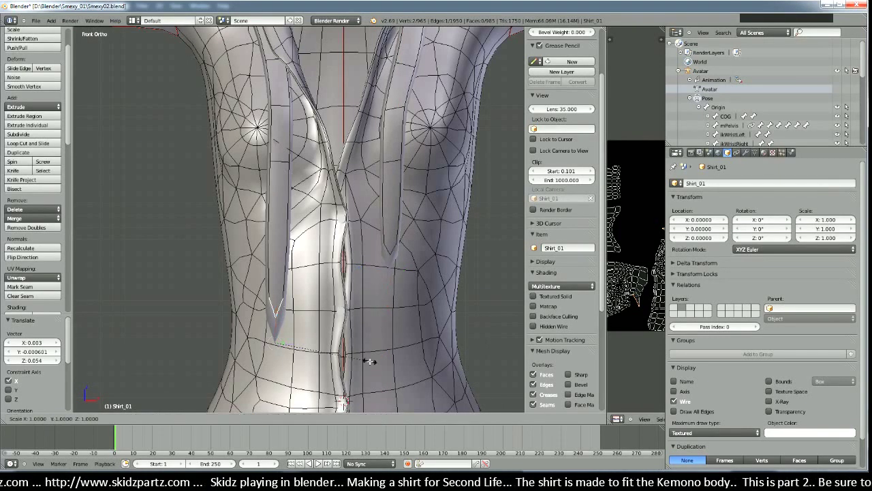
key(z)
key(z)
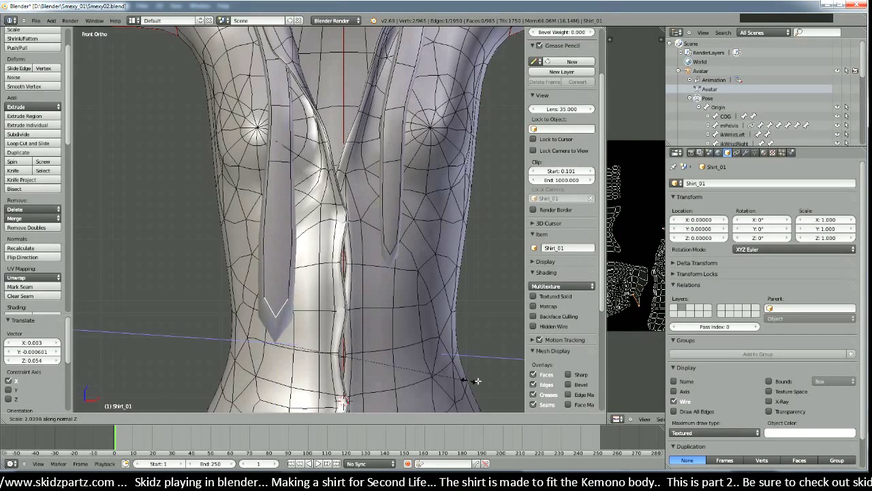
click(498, 382)
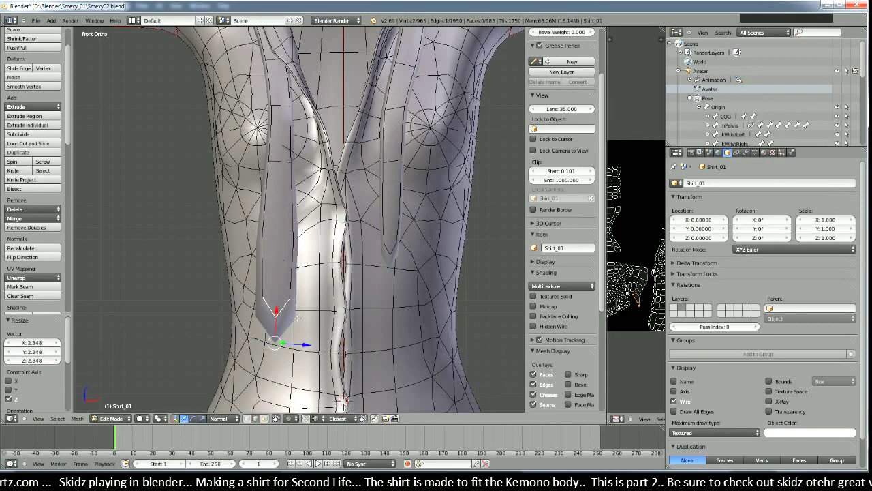
Step: Shift the widened tip about 0.006 along its normal Z and rotate it about -28.576° around normal X
drag(302, 346, 316, 337)
key(r)
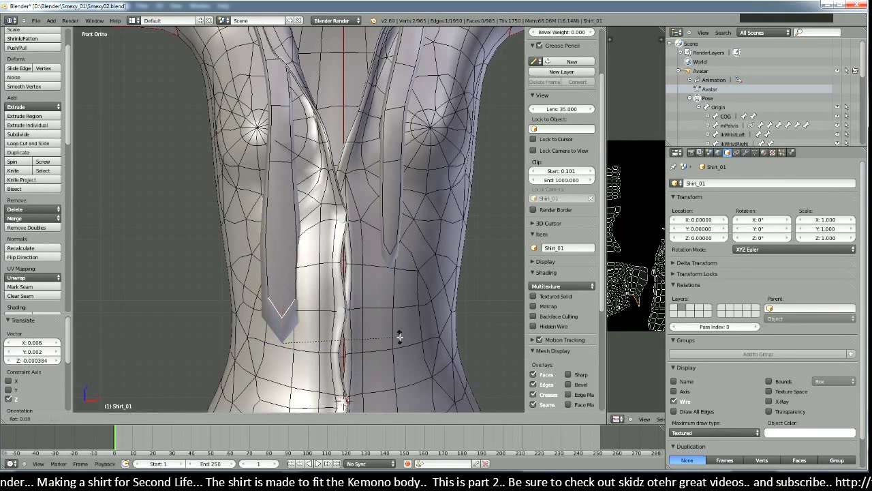
key(x)
key(x)
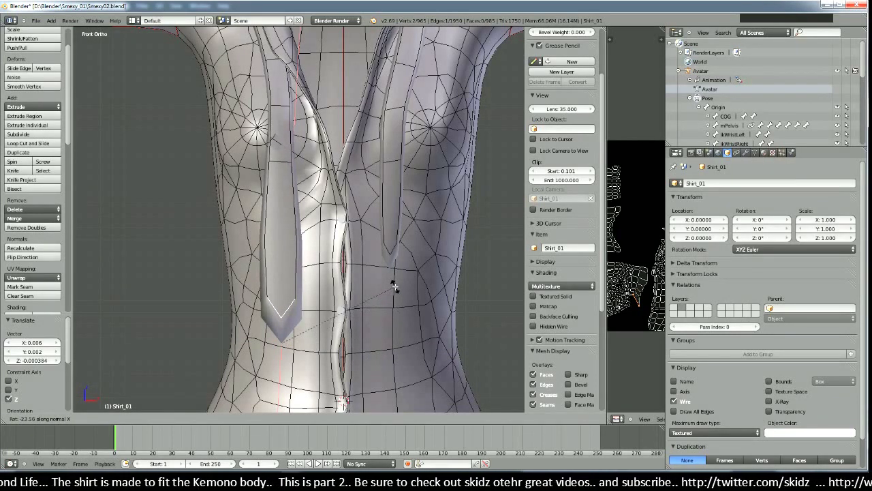
click(395, 274)
Step: Rotate the same tip further around its normal X, judging its angle against the body from below
middle_drag(353, 337, 411, 287)
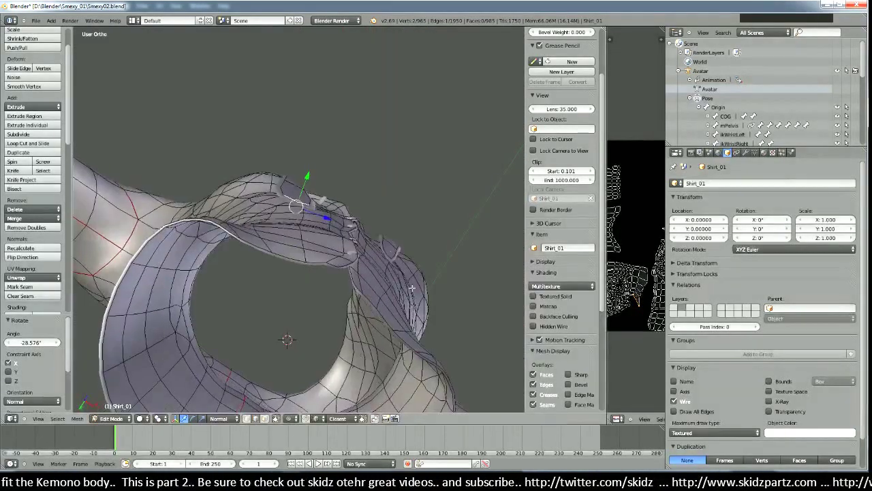
key(r)
key(x)
key(x)
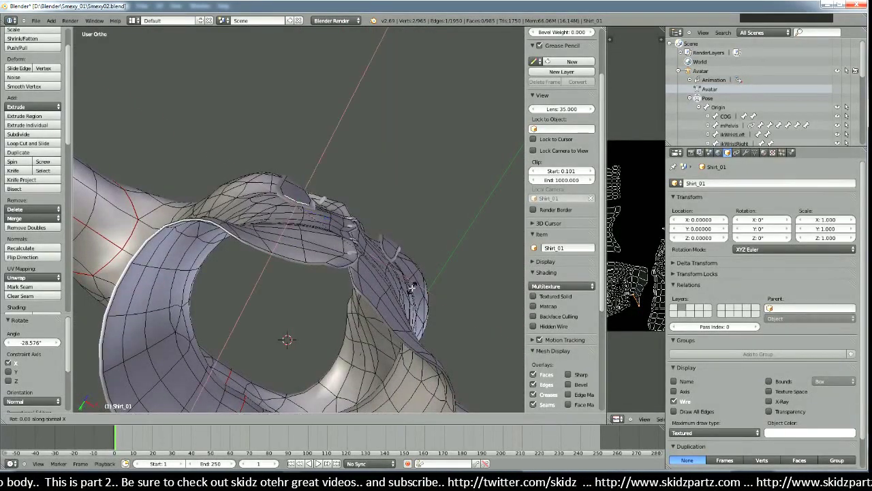
click(419, 223)
Step: Lengthen the -X side strip by moving its pointed end down about 0.009 along normal X, and deselect everything
middle_drag(415, 208, 286, 301)
key(a)
scroll(378, 323, up, 2)
right_click(286, 301)
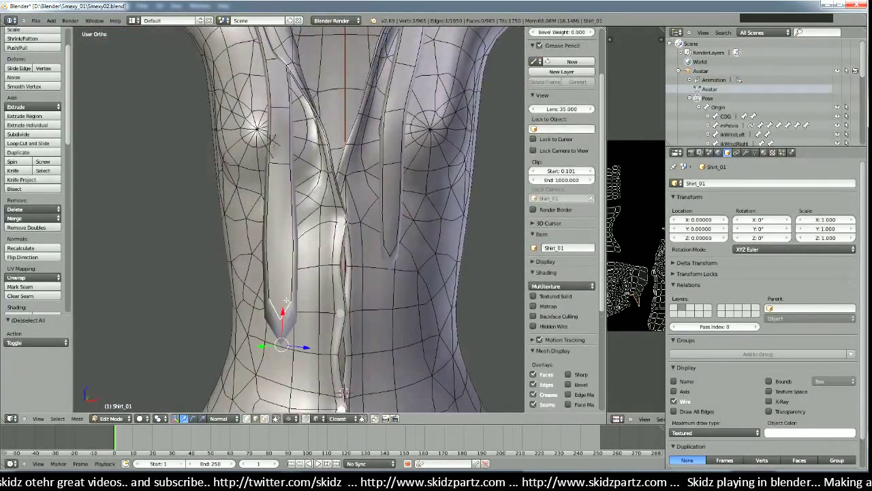
drag(283, 312, 284, 316)
scroll(286, 317, down, 4)
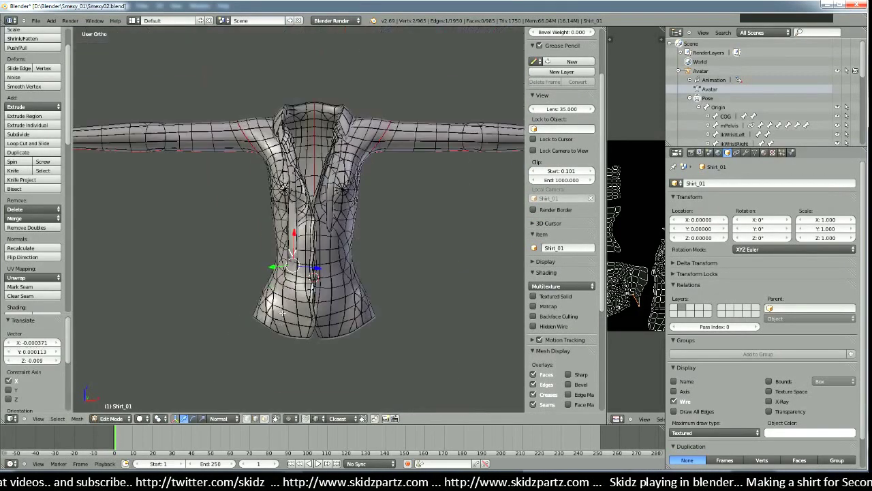
key(a)
key(a)
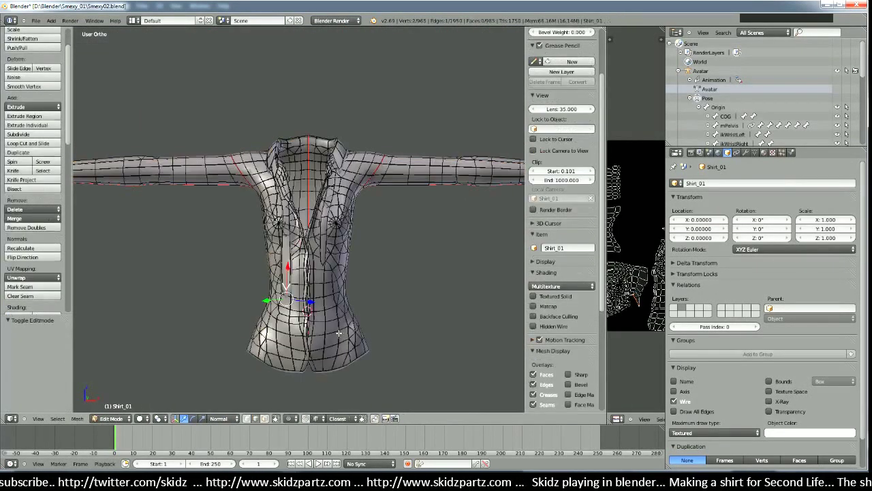
Step: Add a single loop cut across the -X side strip just below the bust apex
scroll(328, 337, up, 3)
scroll(327, 335, up, 3)
middle_drag(327, 334, 334, 338)
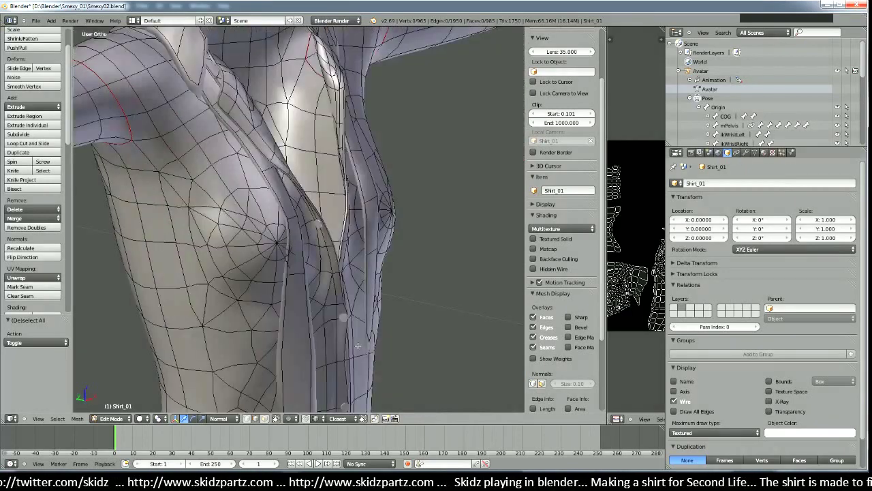
scroll(336, 339, up, 2)
right_click(280, 285)
middle_drag(280, 293, 278, 306)
key(ctrl+r)
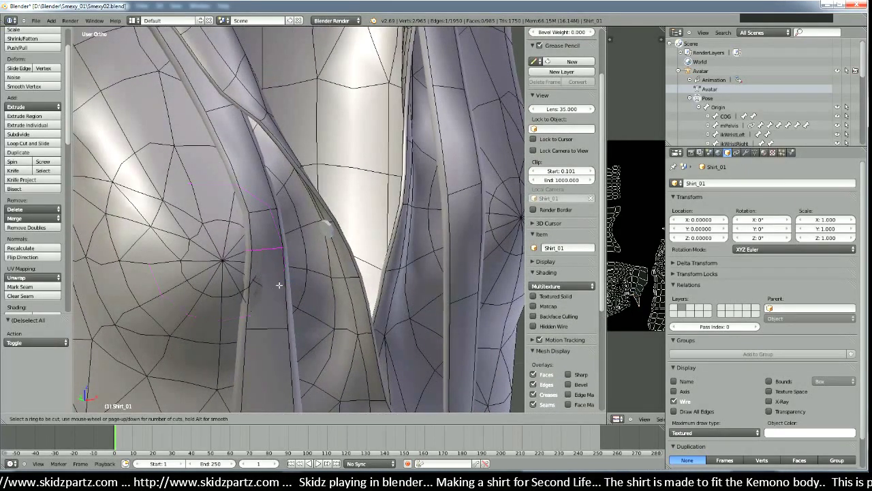
click(283, 281)
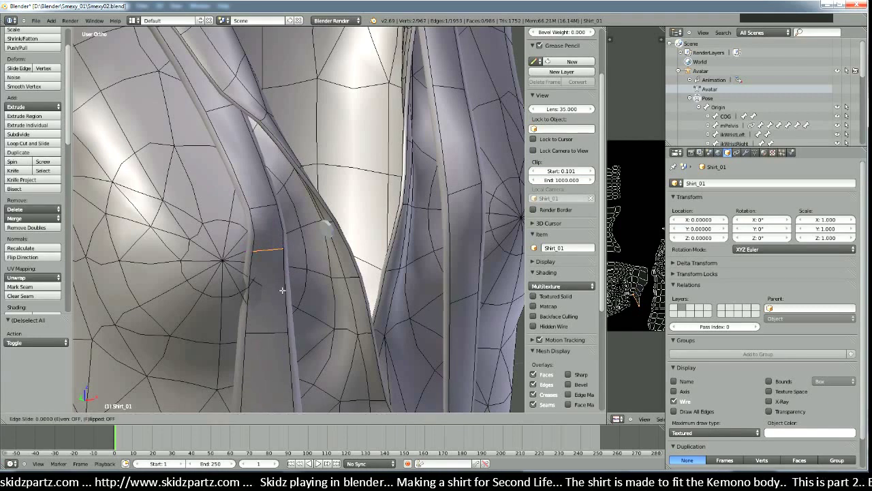
click(283, 332)
Step: Move the new cross edge about 0.004 outward along its normal Y so the strip clears the bust
middle_drag(283, 333, 300, 297)
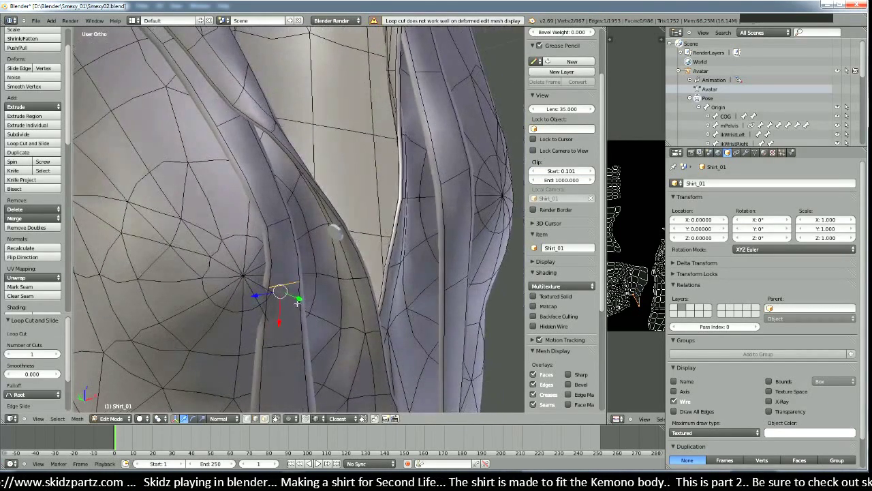
key(g)
key(z)
key(z)
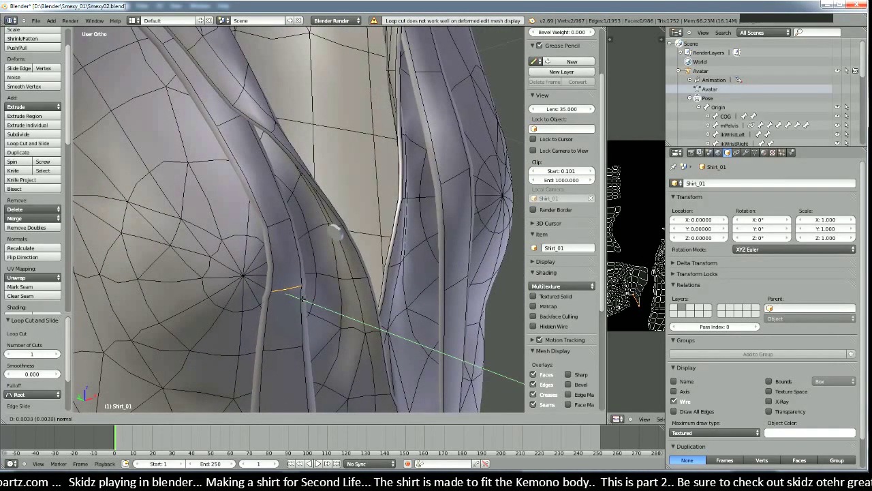
click(304, 298)
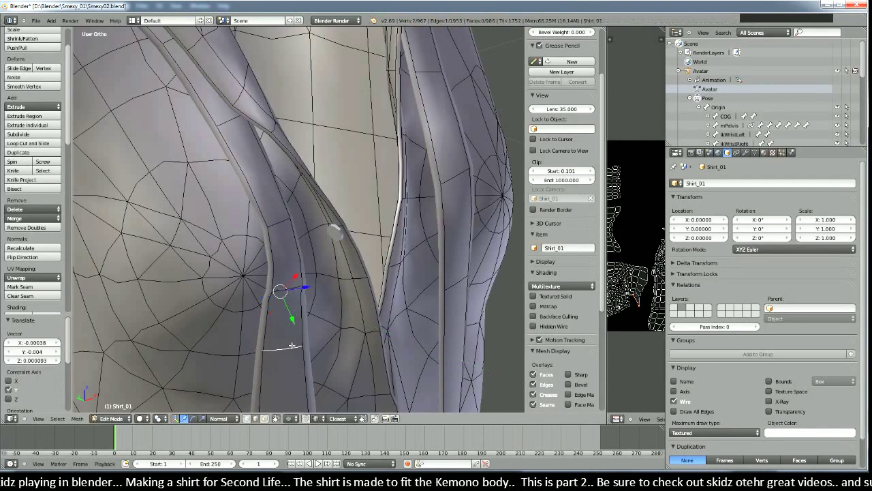
Step: Undo the last change and nudge the cross edge below the new cut about 0.0005 along its normal Y
middle_drag(297, 310, 306, 330)
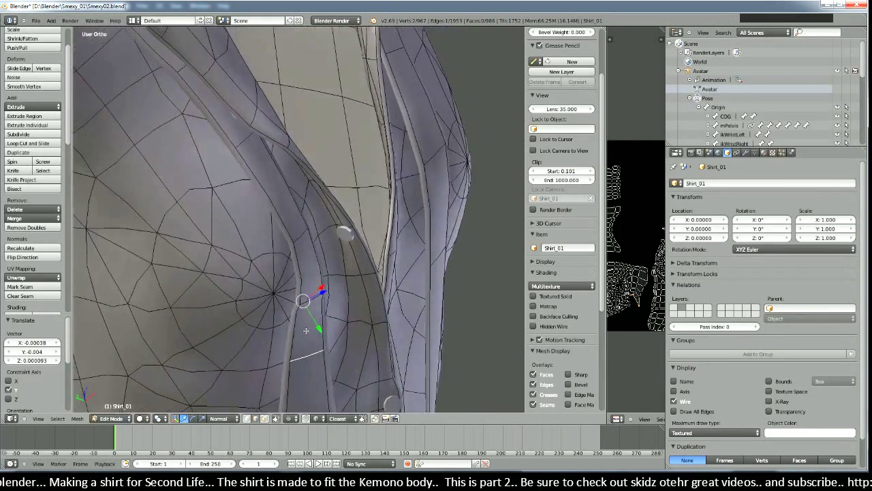
key(ctrl+z)
scroll(361, 368, up, 4)
shift+middle_drag(360, 373, 342, 214)
right_click(304, 341)
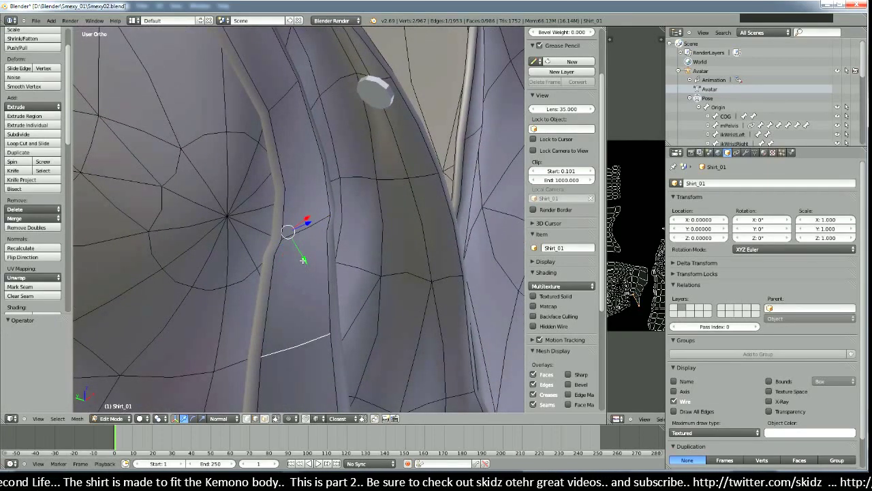
drag(303, 259, 306, 261)
middle_drag(307, 262, 291, 277)
Step: Rotate the strip's cross edge just above the new cut about -15.939° around its normal X
right_click(266, 130)
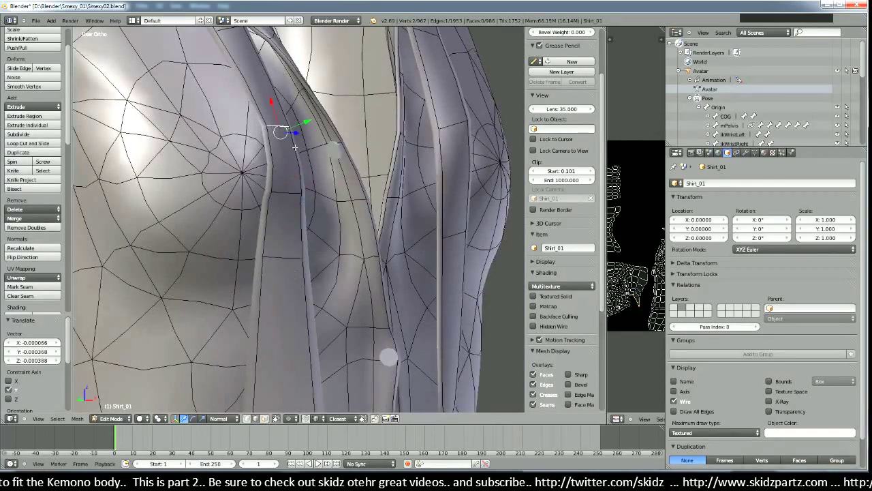
scroll(311, 215, up, 5)
shift+middle_drag(296, 147, 320, 278)
middle_drag(320, 278, 399, 303)
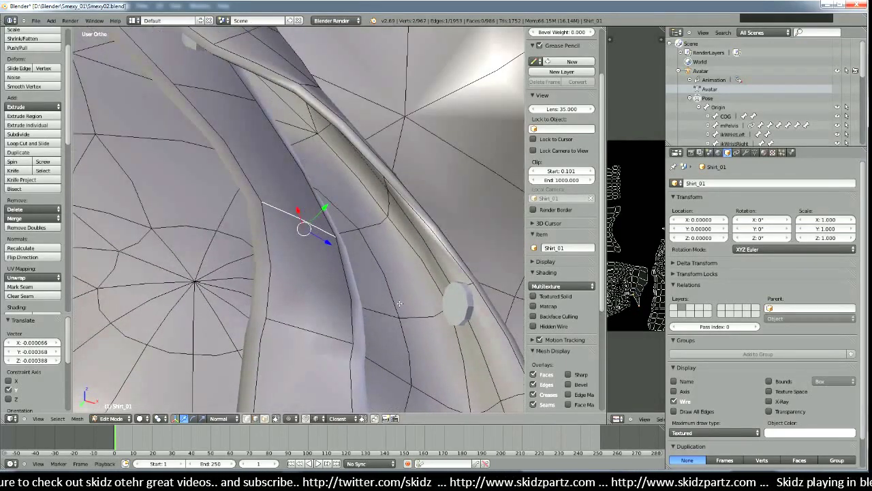
key(r)
key(x)
key(x)
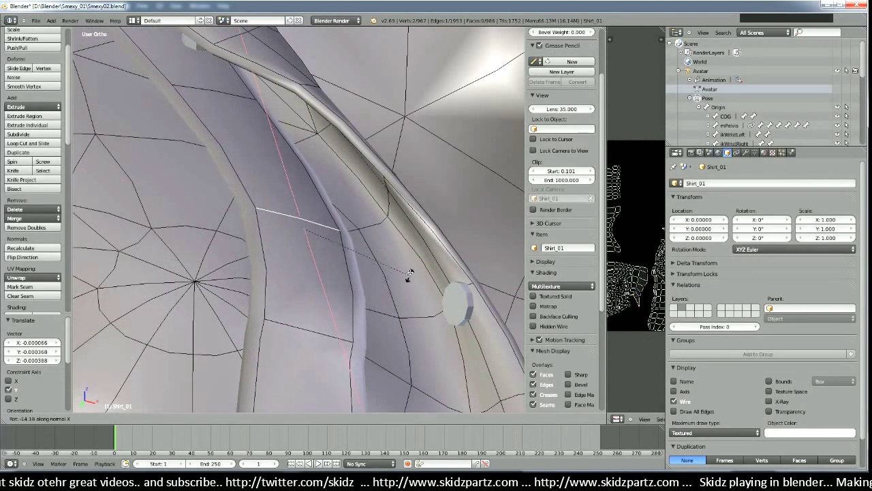
click(410, 273)
Step: Move that upper cross edge about 0.0029 inward along its normal Y, toward the shirt surface
middle_drag(410, 273, 350, 331)
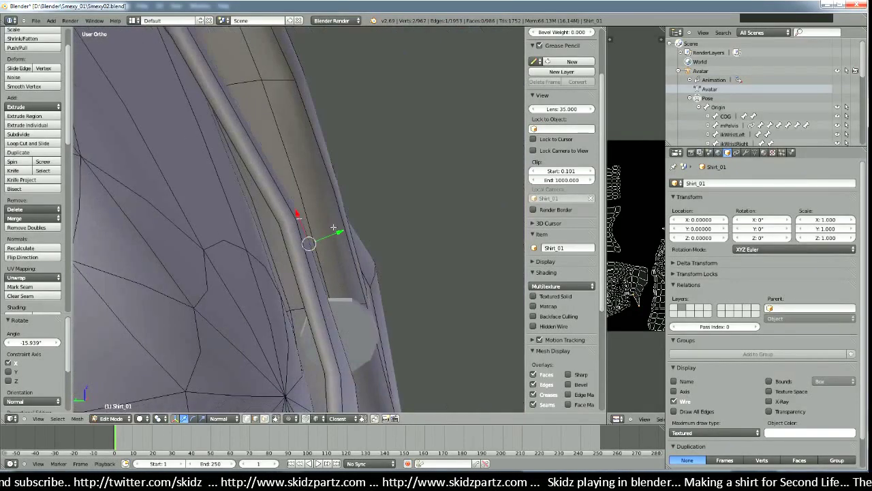
key(g)
key(y)
key(y)
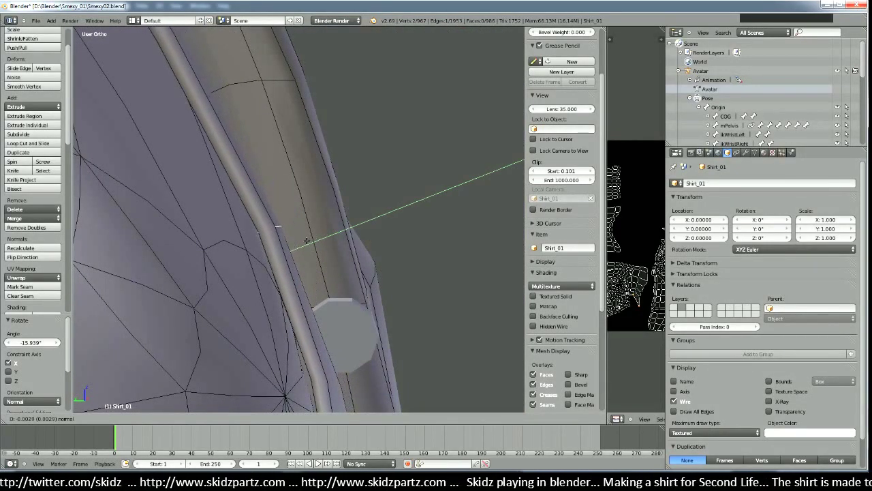
click(306, 240)
Step: Examine both front strips from the front and side for matching shape, length and clearance from the bust
middle_drag(306, 242, 353, 344)
scroll(319, 350, down, 5)
key(Tab)
key(Tab)
scroll(353, 344, up, 4)
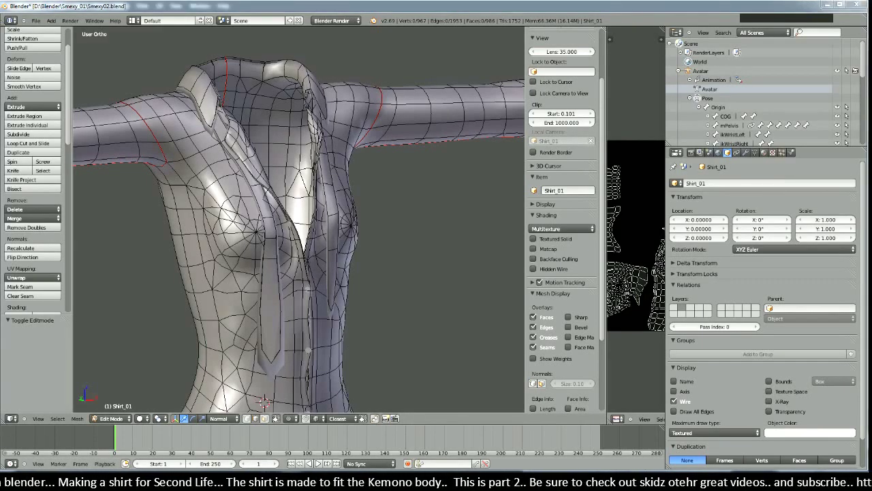
middle_drag(324, 269, 406, 270)
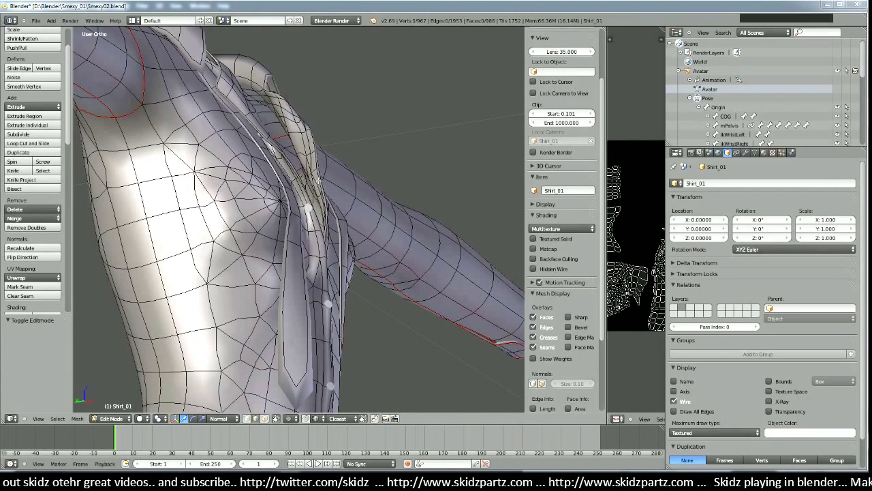
middle_drag(319, 181, 293, 224)
scroll(293, 225, down, 3)
scroll(290, 340, up, 1)
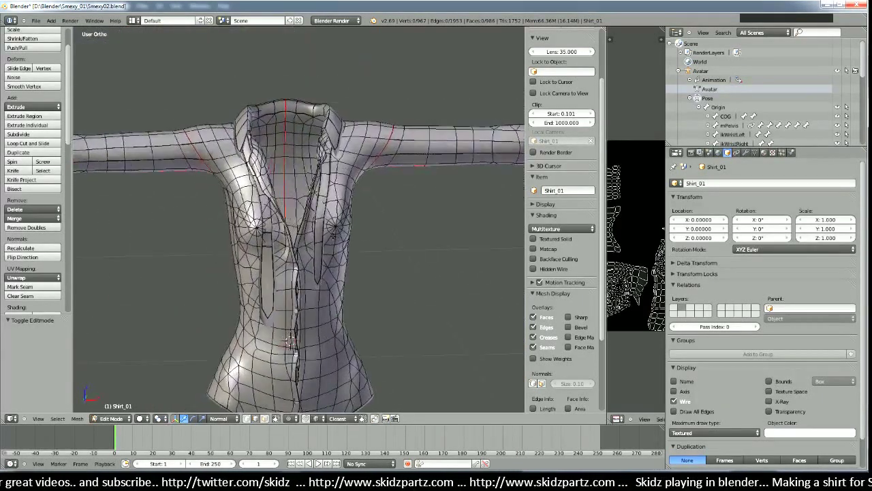
Step: Inspect the collar, lapel folds and front opening up close from several angles
scroll(290, 340, up, 2)
scroll(331, 248, up, 3)
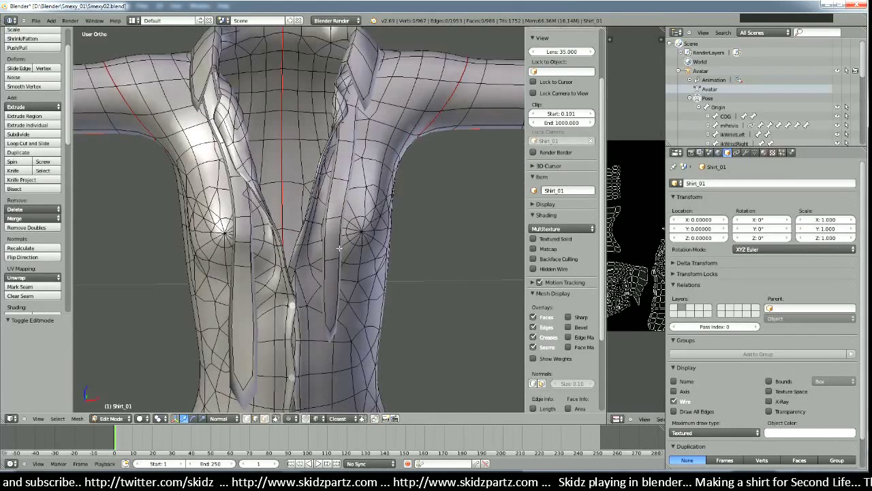
scroll(339, 248, down, 5)
mouse_move(339, 248)
middle_down()
mouse_move(282, 280)
mouse_move(327, 249)
mouse_move(372, 249)
mouse_move(380, 292)
mouse_move(399, 267)
mouse_move(338, 235)
middle_up()
scroll(327, 248, up, 4)
scroll(379, 292, up, 2)
scroll(368, 292, up, 2)
mouse_move(313, 244)
middle_down()
mouse_move(252, 243)
mouse_move(362, 236)
mouse_move(319, 275)
mouse_move(266, 254)
middle_up()
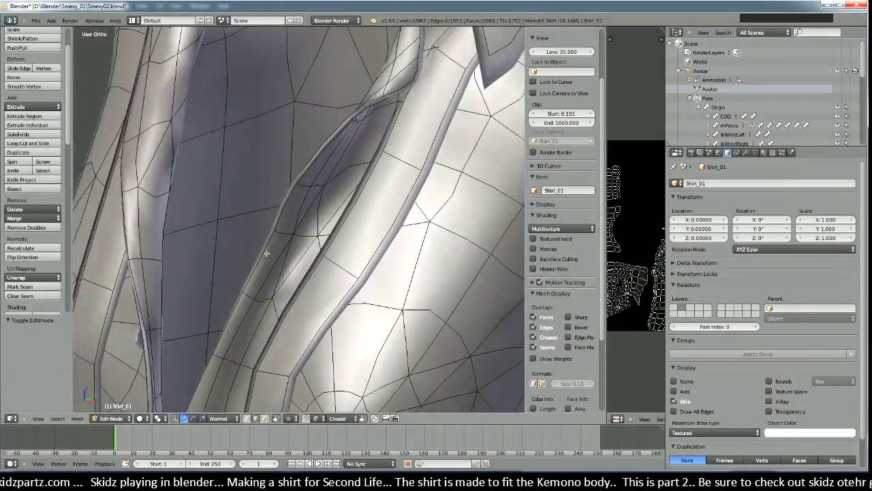
middle_drag(307, 212, 205, 409)
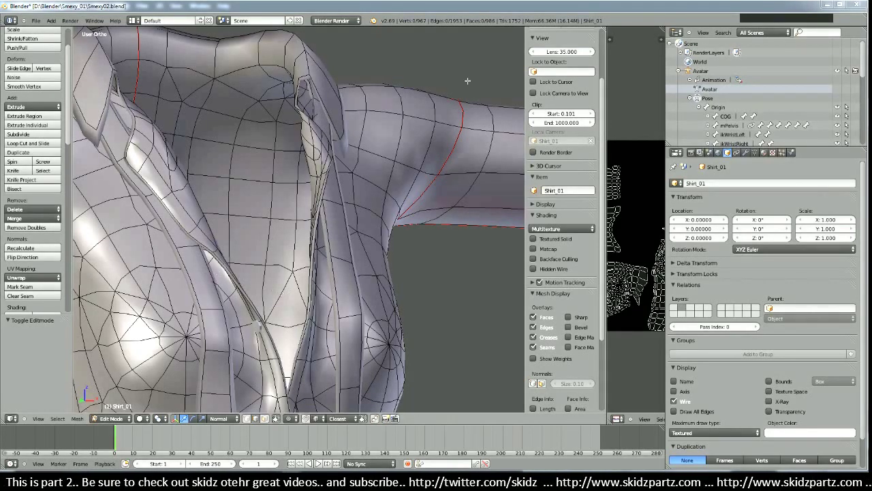
middle_drag(435, 40, 344, 254)
scroll(405, 301, down, 2)
middle_drag(231, 171, 210, 185)
Step: Show the splash screen to check the program version, and dismiss it
click(115, 20)
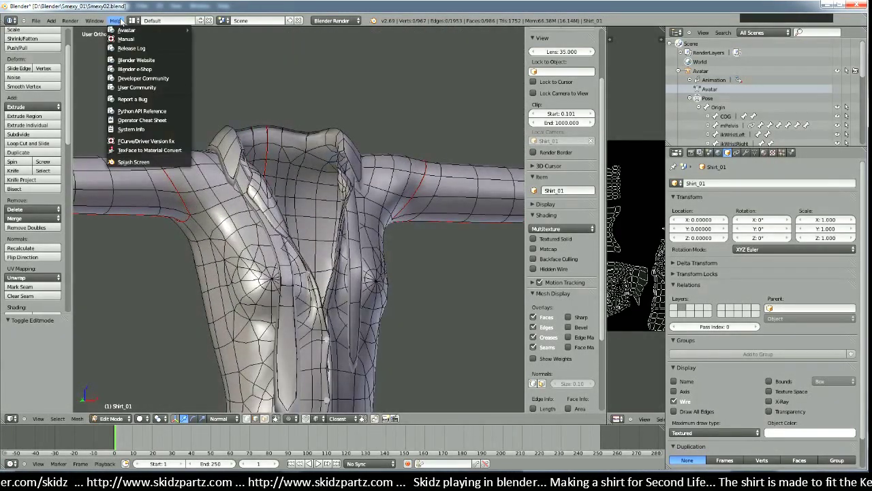
click(152, 167)
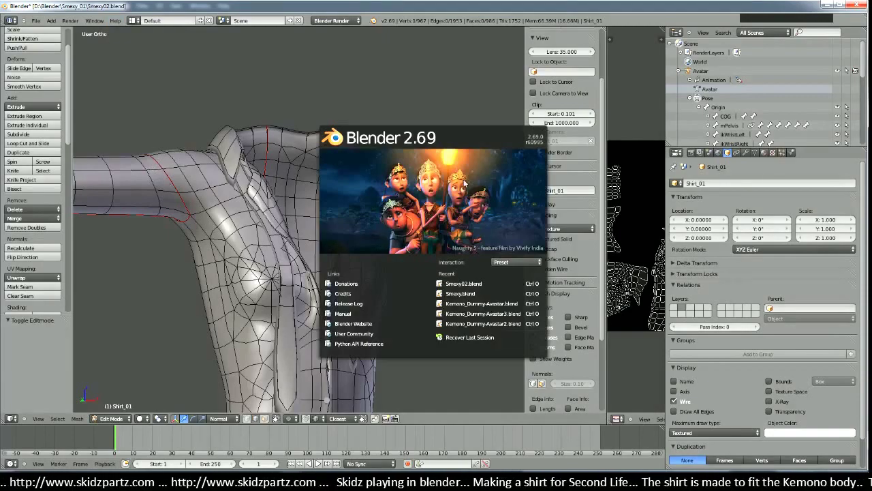
middle_drag(381, 204, 365, 327)
Step: Return the shirt to Object Mode and save the Smexy02.blend file
scroll(319, 328, up, 3)
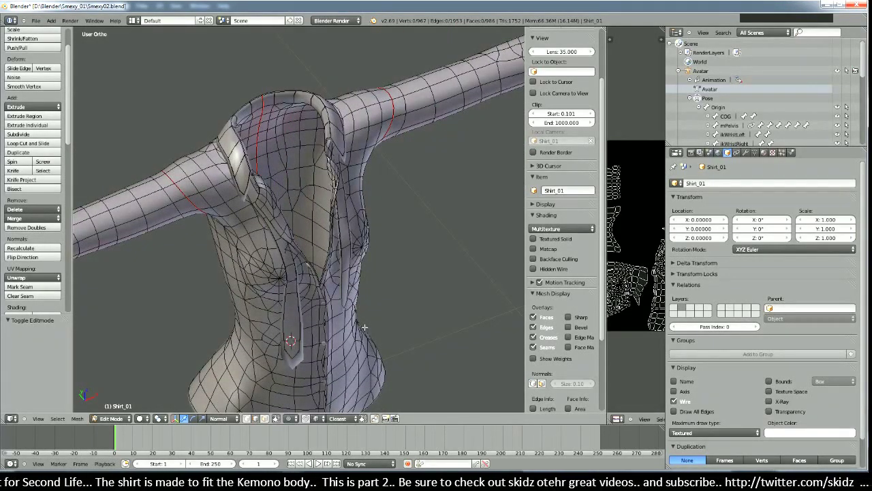
middle_drag(365, 327, 426, 268)
scroll(407, 281, down, 2)
scroll(402, 285, up, 3)
scroll(417, 298, up, 3)
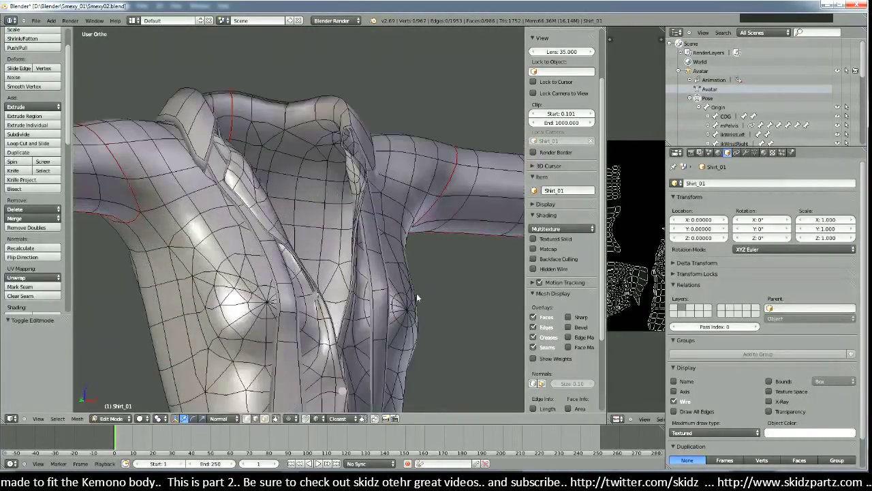
key(Tab)
scroll(409, 307, down, 3)
scroll(385, 319, up, 2)
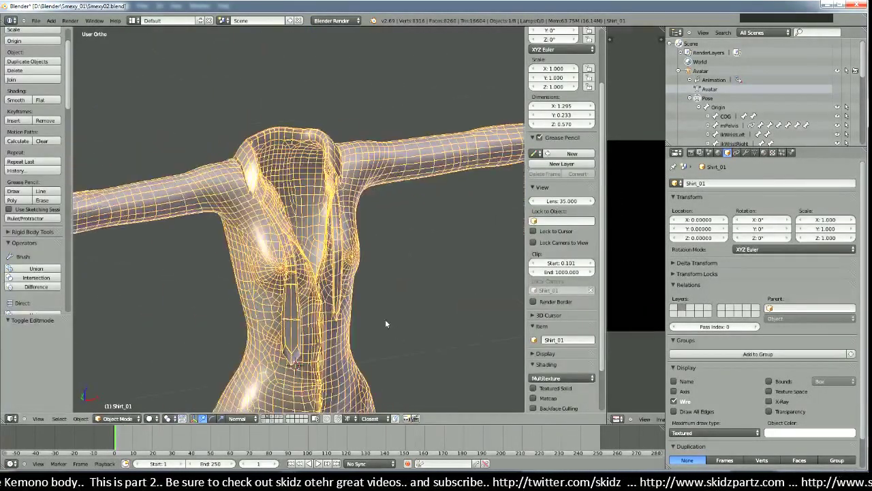
click(36, 21)
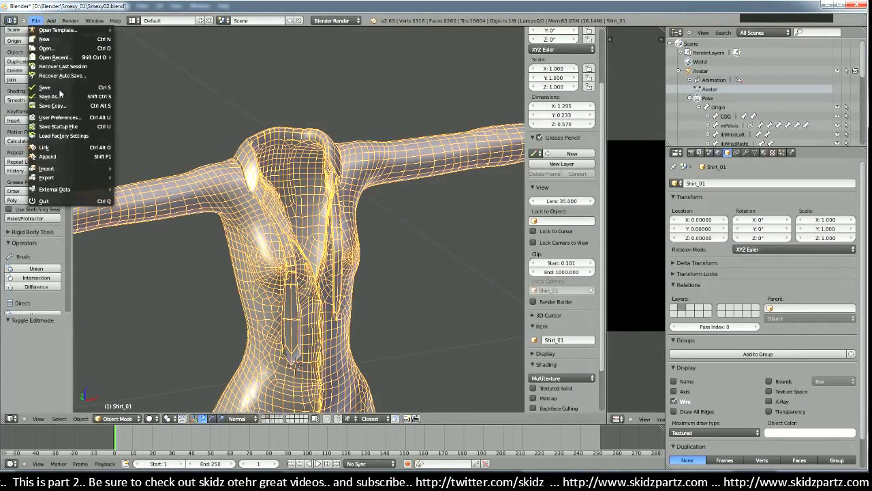
click(63, 92)
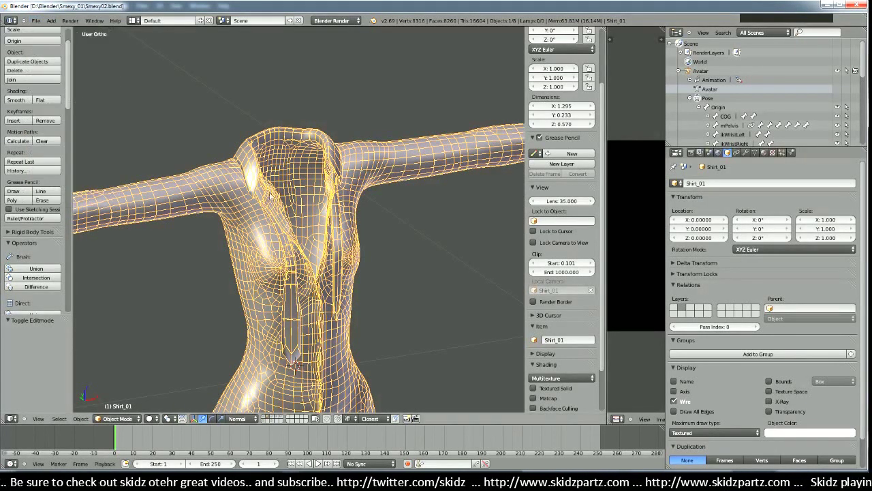
Step: Check the object names of the shirt and the four lower buttons along the front opening
scroll(297, 251, down, 5)
scroll(298, 251, up, 4)
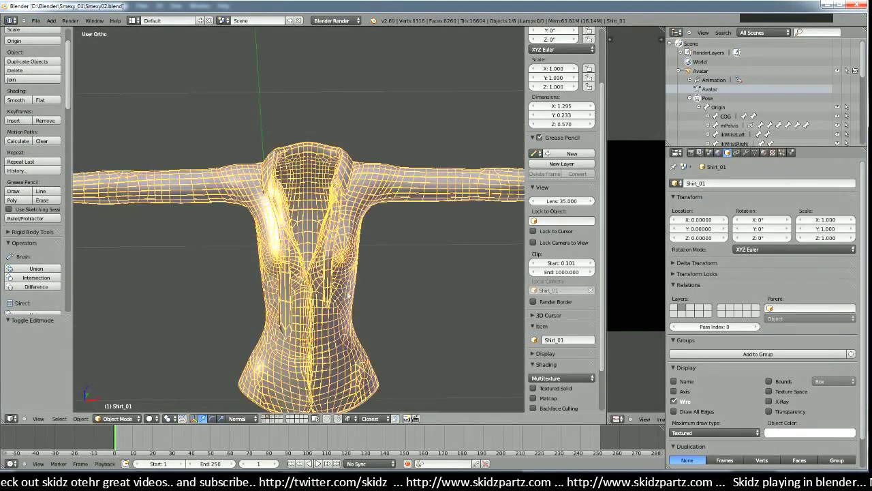
scroll(305, 263, down, 1)
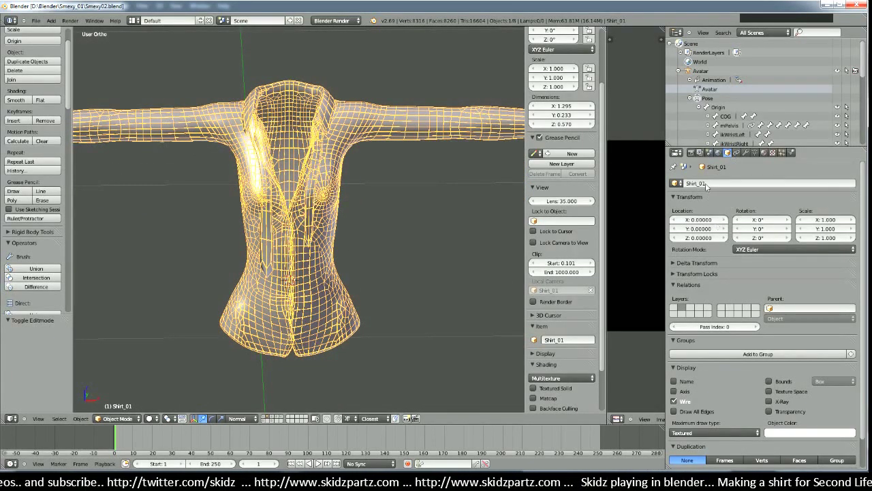
click(742, 184)
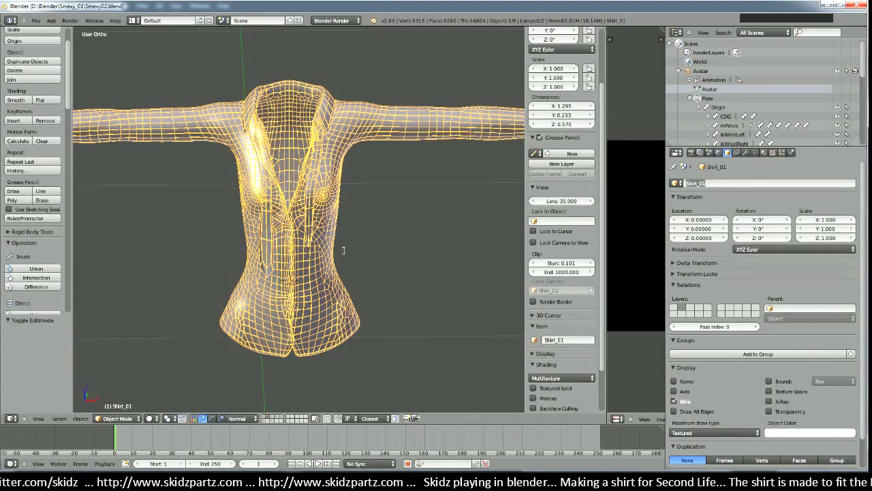
scroll(328, 294, up, 6)
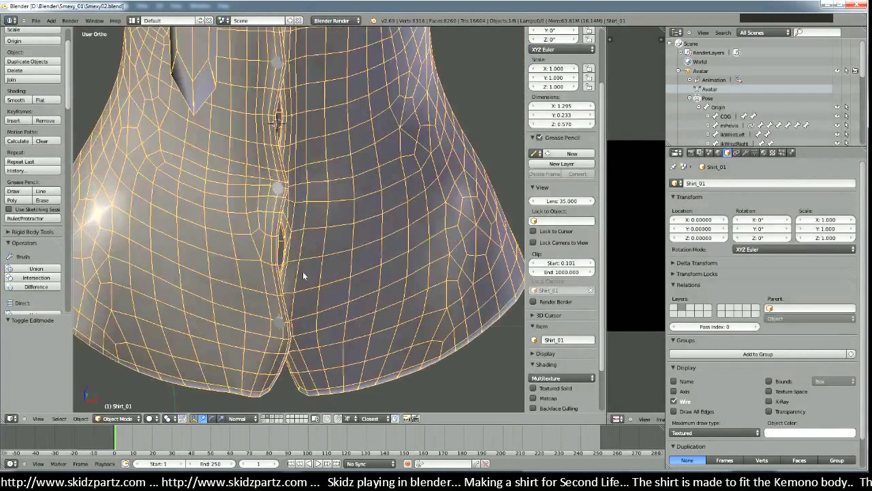
right_click(280, 323)
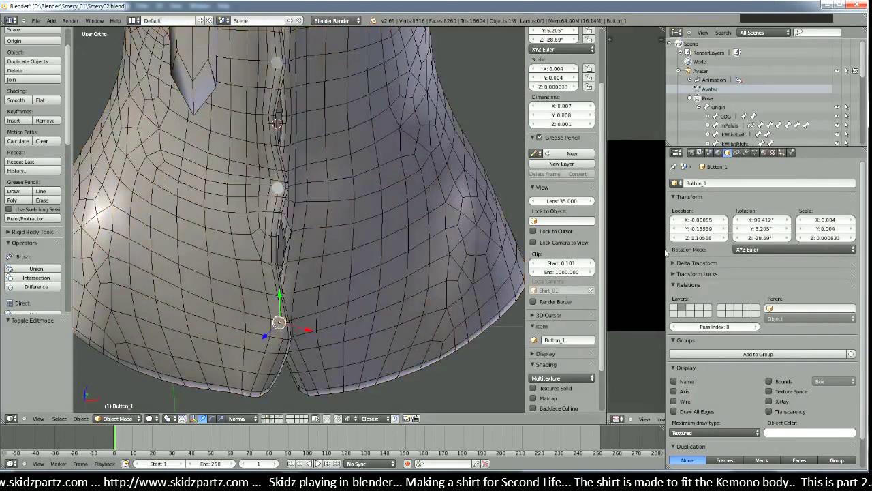
right_click(279, 189)
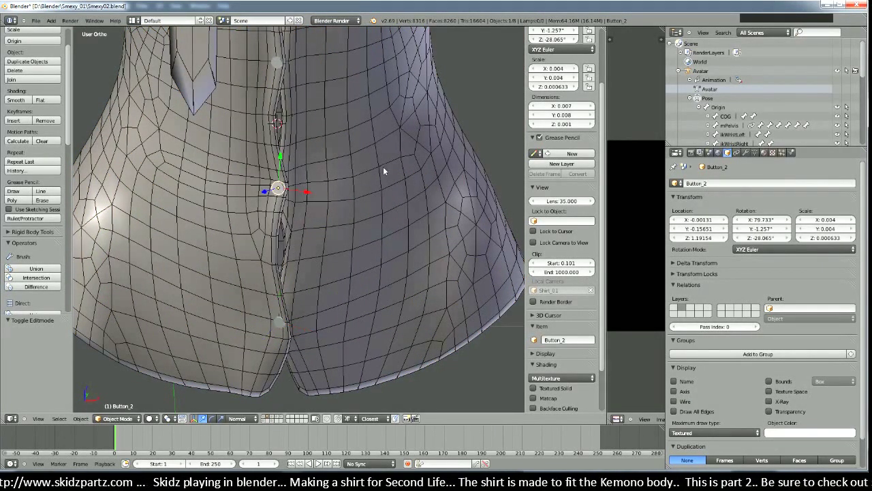
right_click(278, 65)
shift+middle_drag(306, 103, 303, 318)
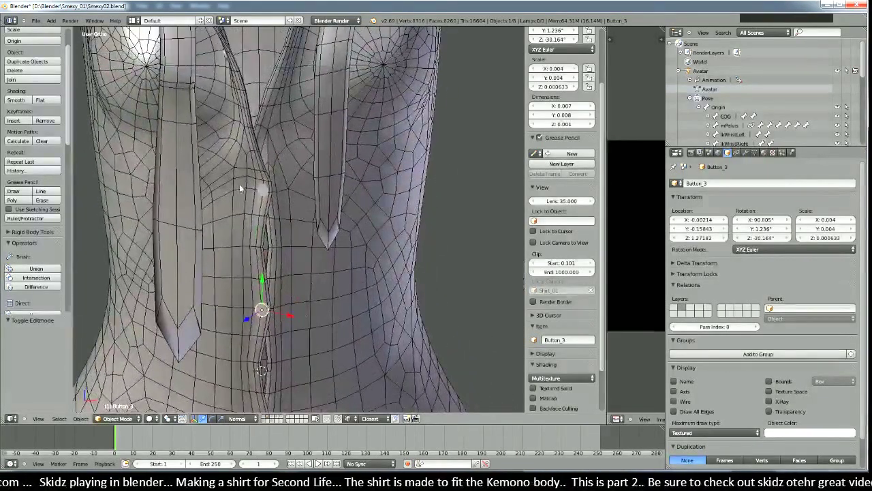
right_click(260, 190)
Step: Check the object names of the three upper buttons, including the one hidden beneath the collar
middle_drag(286, 204, 293, 254)
right_click(286, 249)
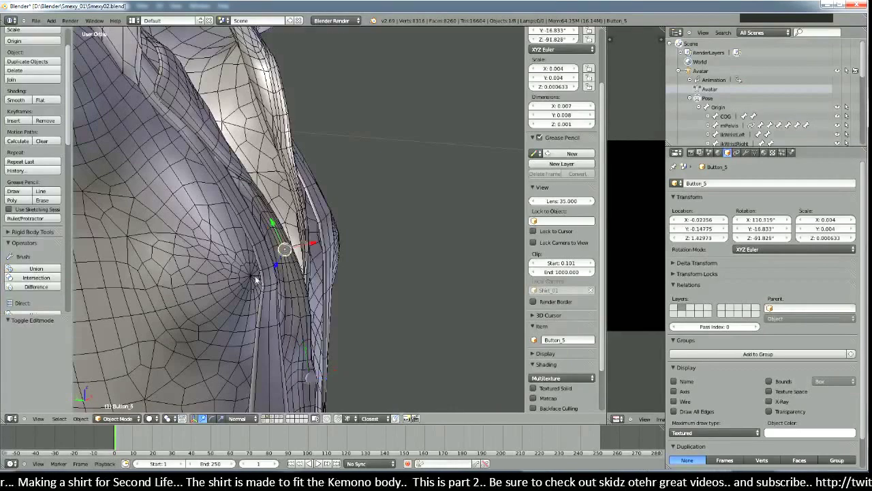
middle_drag(256, 279, 293, 276)
right_click(293, 170)
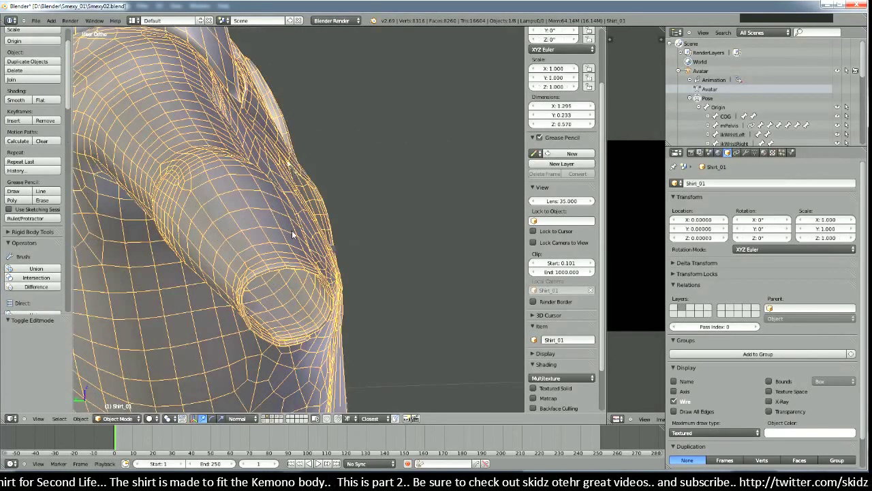
right_click(294, 172)
scroll(310, 195, up, 4)
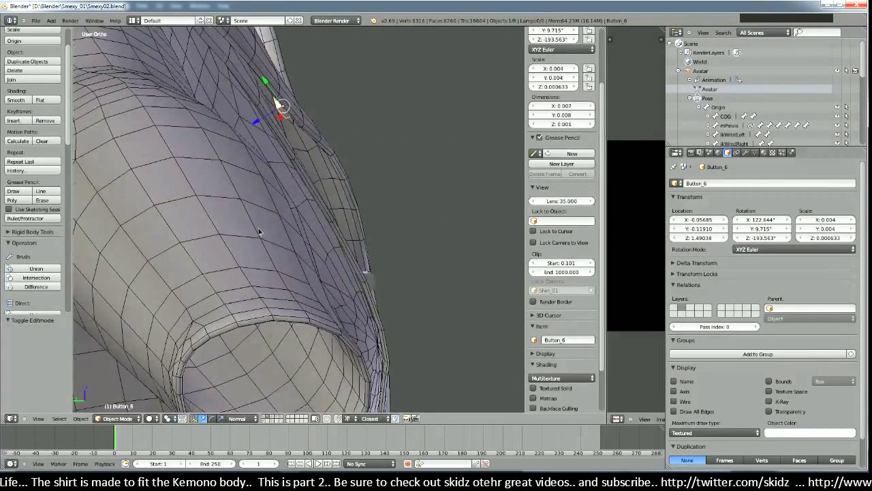
middle_drag(310, 195, 320, 366)
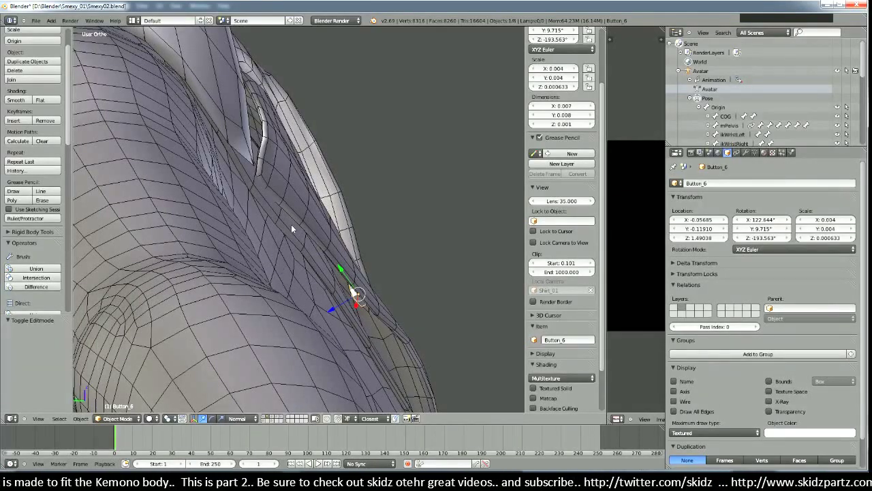
key(z)
right_click(269, 183)
right_click(268, 182)
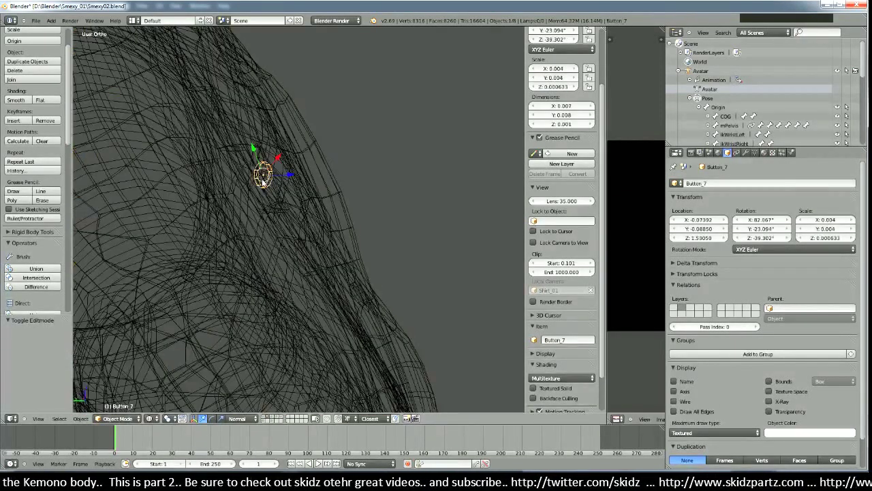
key(z)
mouse_move(279, 255)
middle_down()
mouse_move(305, 279)
mouse_move(297, 327)
middle_up()
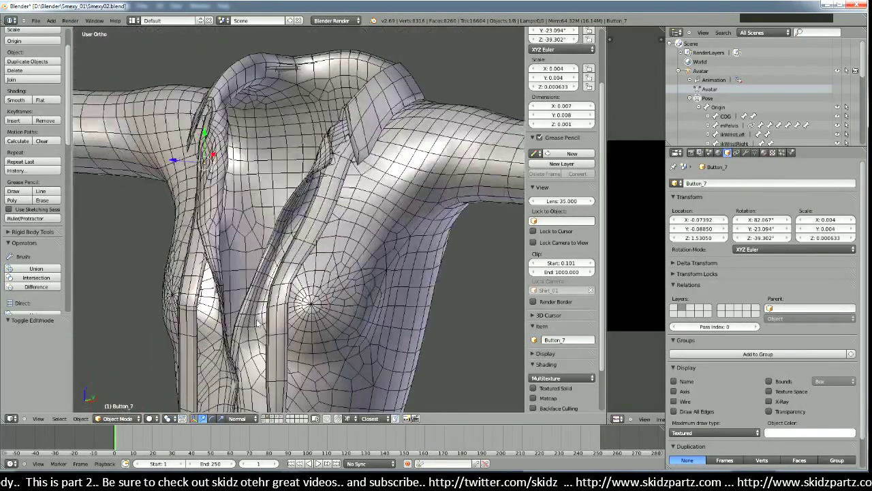
Step: Deselect all objects in the shirt scene
key(a)
scroll(297, 327, down, 2)
scroll(305, 338, up, 3)
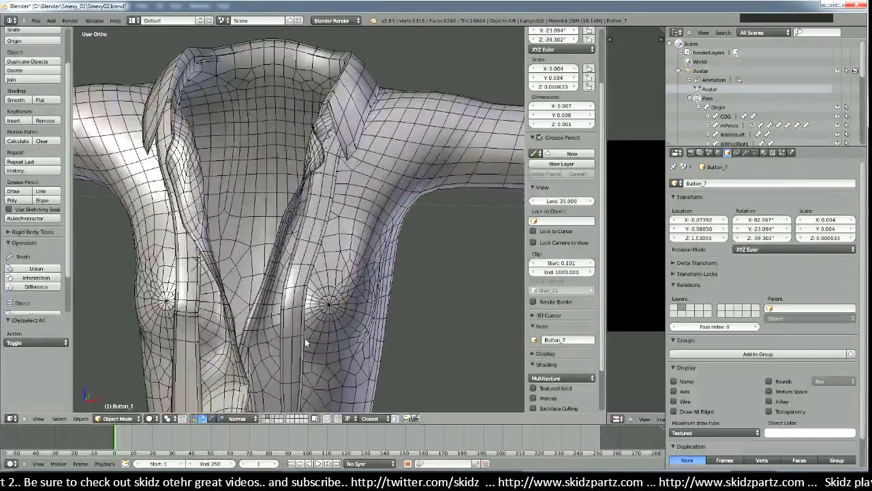
key(a)
scroll(306, 343, down, 3)
middle_drag(306, 342, 338, 337)
key(a)
scroll(339, 337, down, 2)
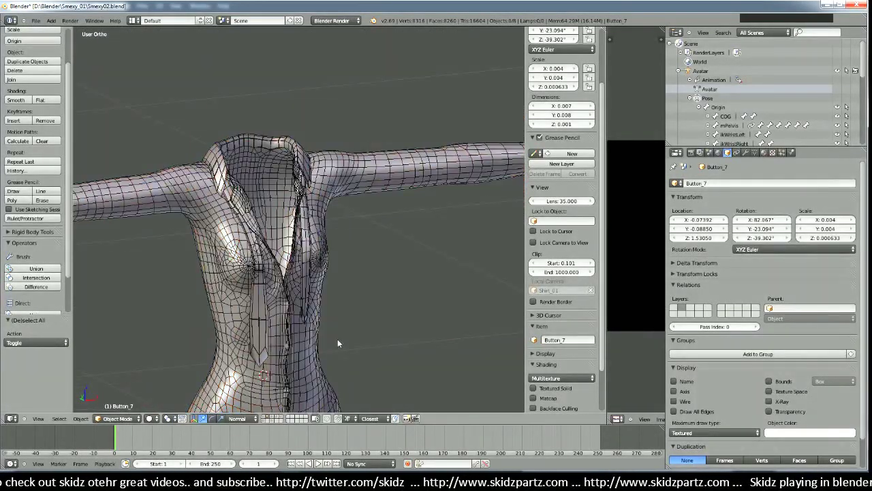
Step: Launch a separate Blender 2.75 session and dismiss its splash screen
click(14, 481)
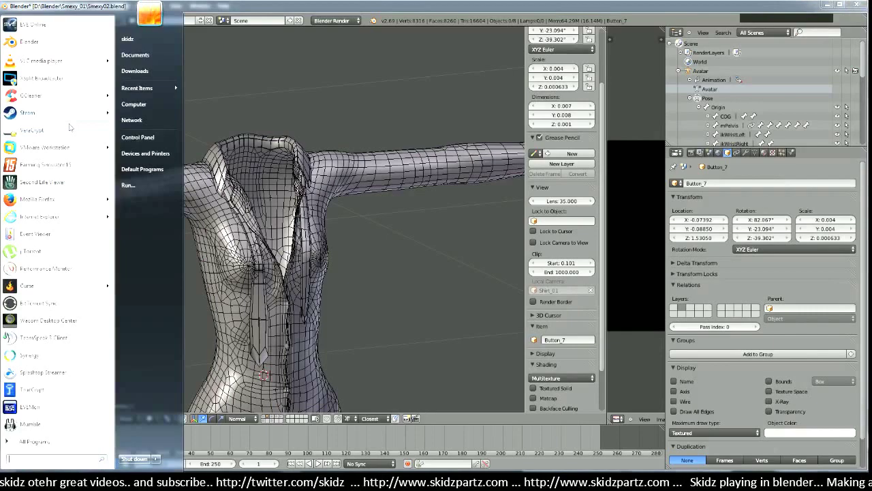
click(59, 42)
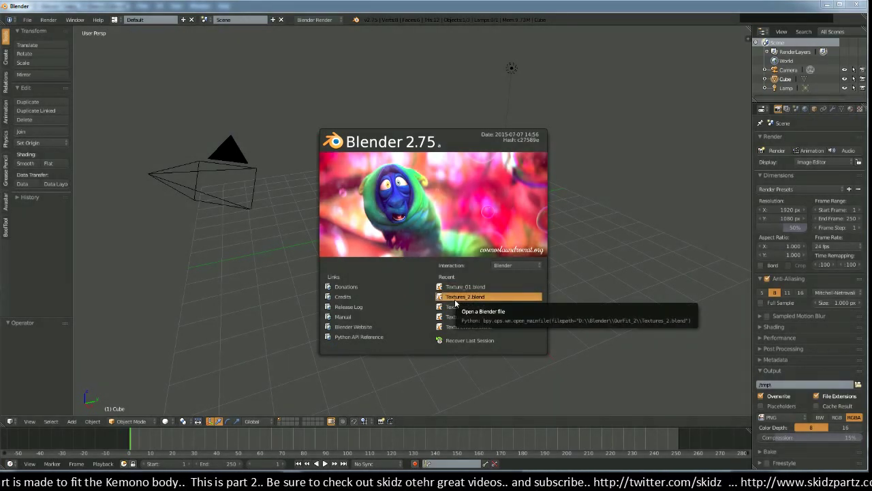
click(588, 286)
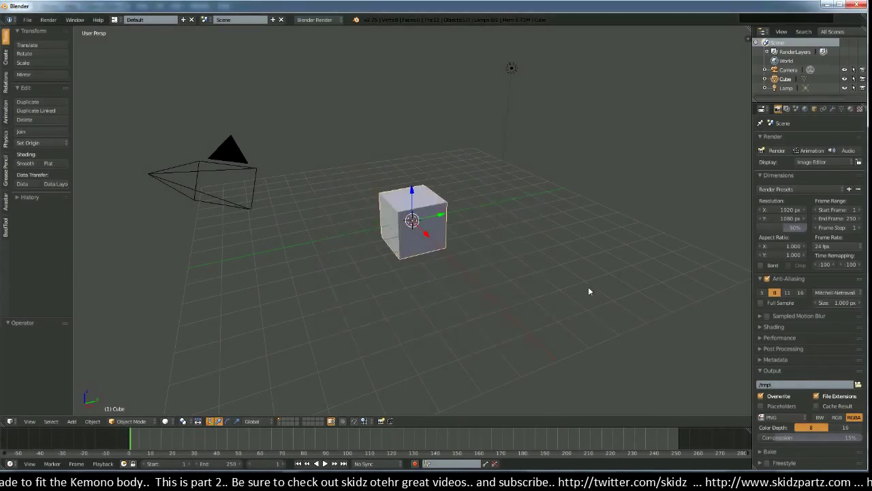
Step: Delete the default cube from the new scene
key(x)
click(411, 232)
middle_drag(411, 232, 449, 286)
scroll(436, 256, up, 2)
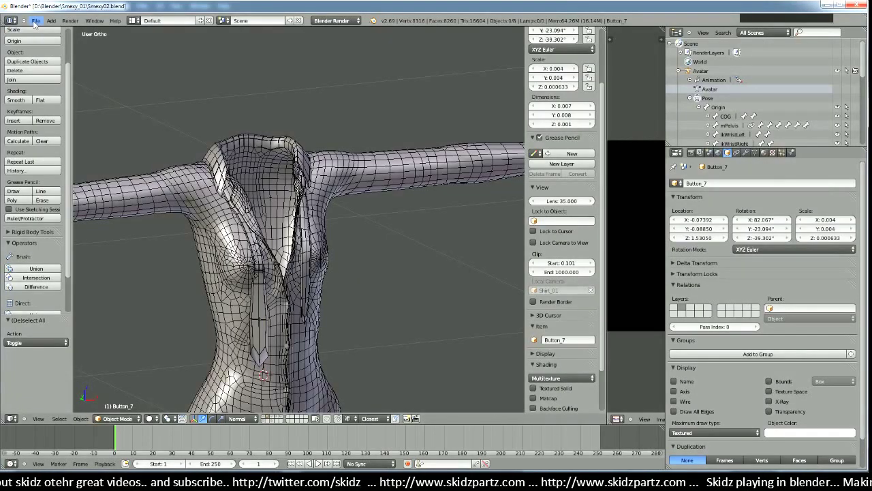
Step: Save Smexy02.blend in the Blender 2.69 window, and append its Button_1 to Button_7 and Shirt_01 objects into the Blender 2.75 scene
click(35, 20)
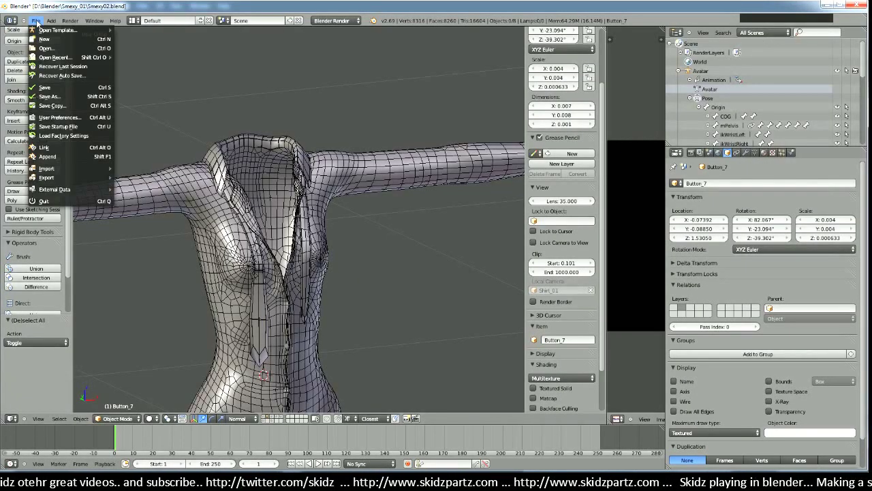
click(63, 88)
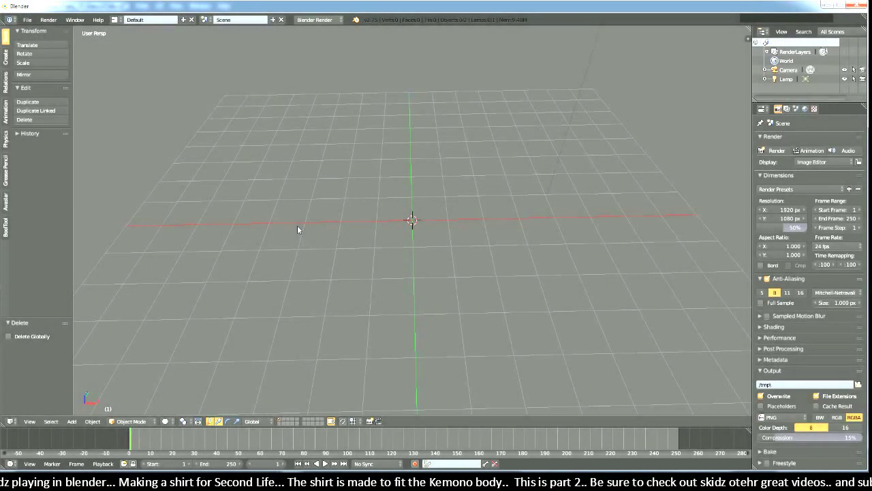
key(shift+F1)
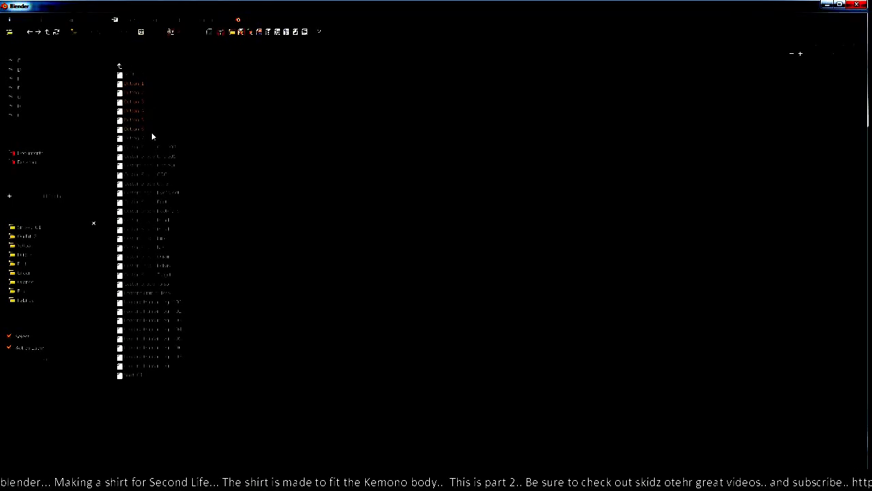
shift+click(135, 379)
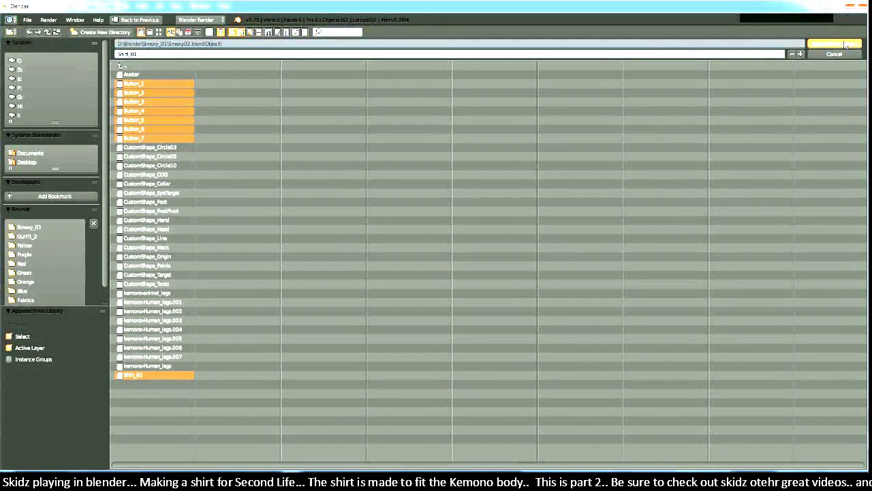
click(834, 44)
Step: Examine the appended shirt and the rig shapes around it from several angles and distances
middle_drag(366, 348, 423, 308)
scroll(423, 313, up, 6)
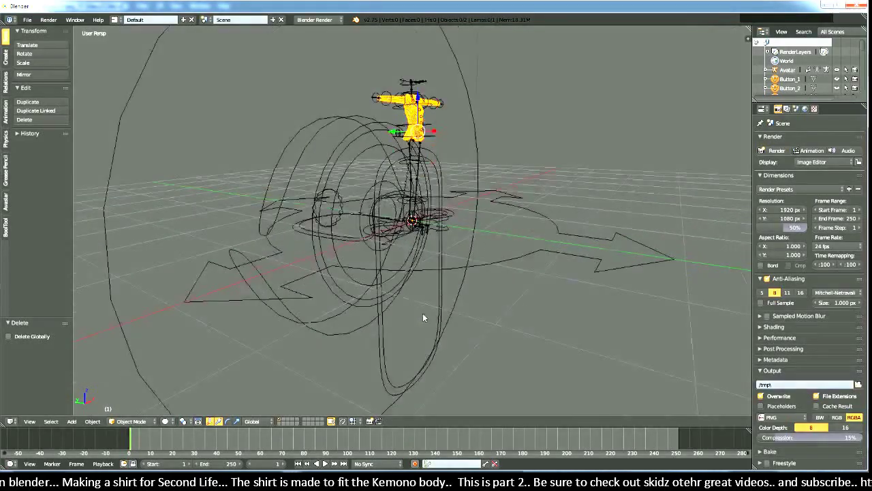
scroll(411, 385, up, 4)
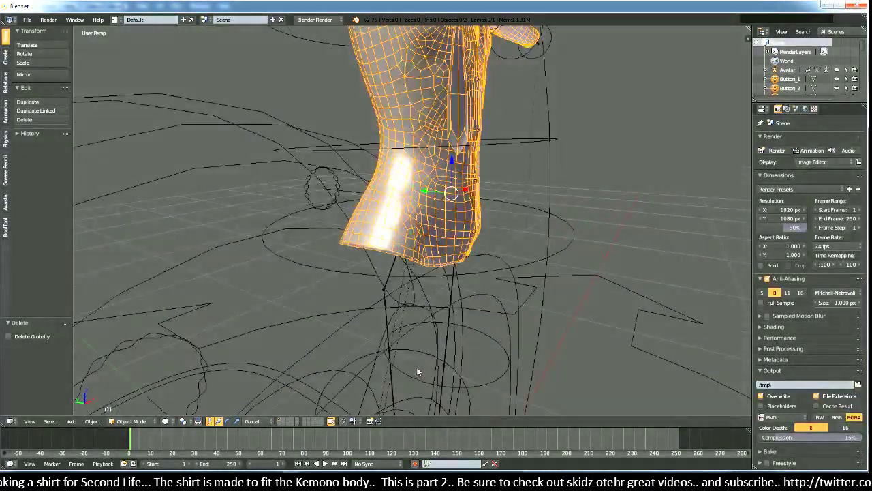
middle_drag(413, 374, 393, 373)
scroll(408, 367, down, 6)
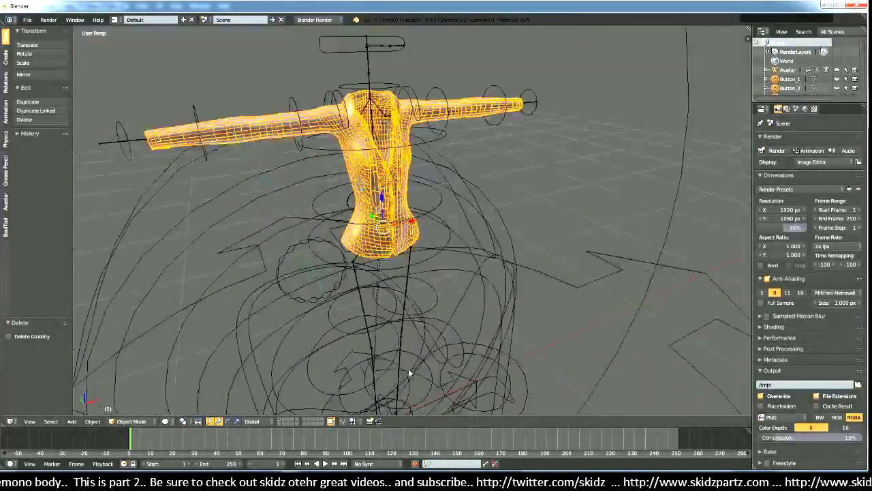
middle_drag(490, 368, 461, 357)
scroll(462, 359, up, 2)
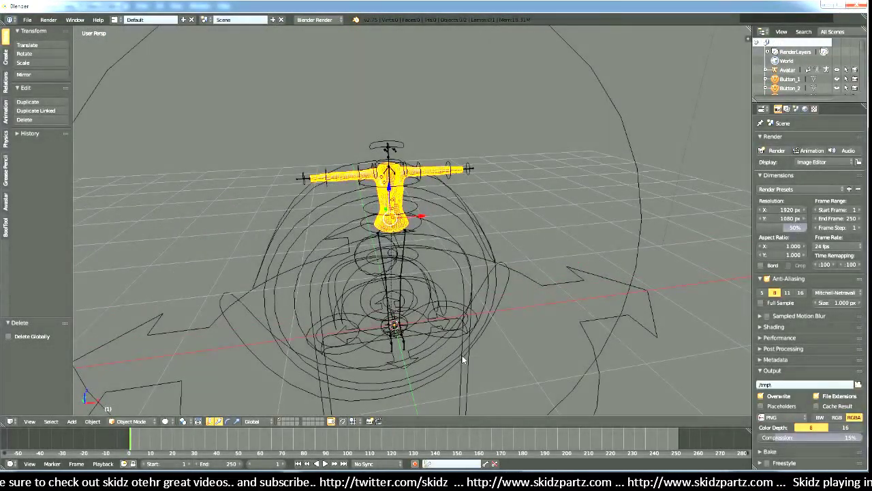
Step: Delete the Avatar rig and its control shapes, keeping the shirt, buttons, camera and lamp in the scene
key(ctrl+i)
scroll(466, 351, down, 8)
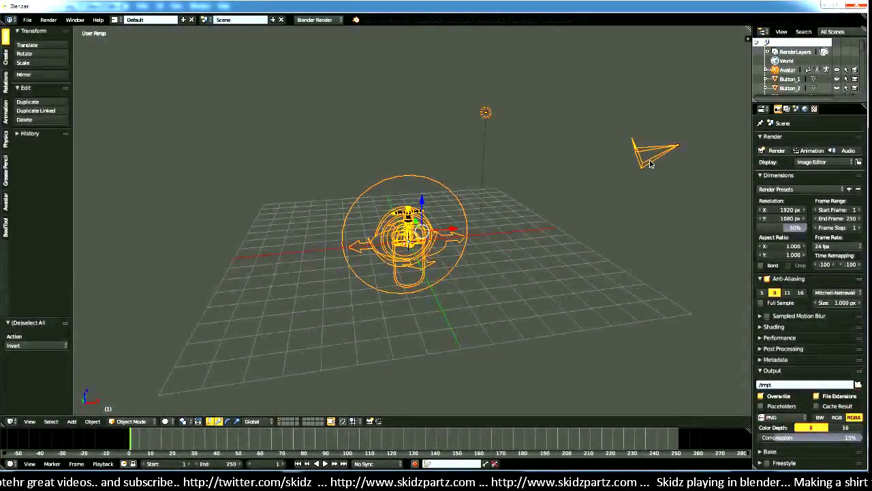
shift+right_click(650, 164)
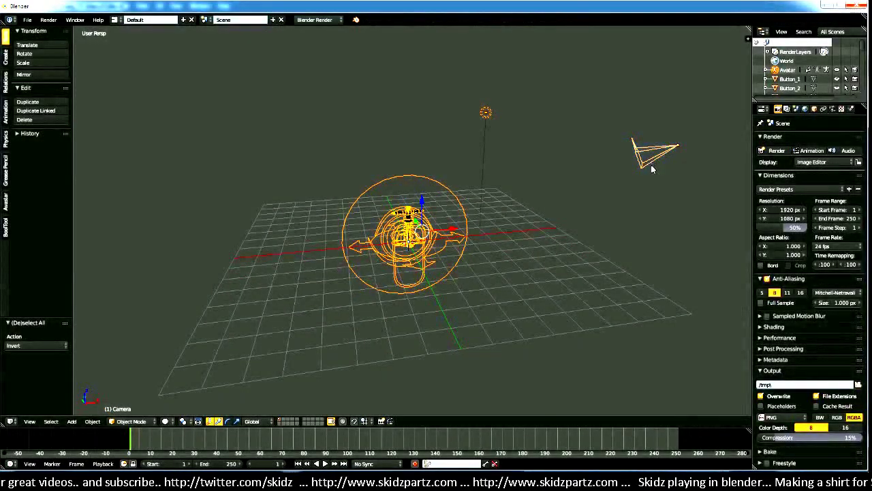
shift+right_click(651, 164)
shift+right_click(486, 113)
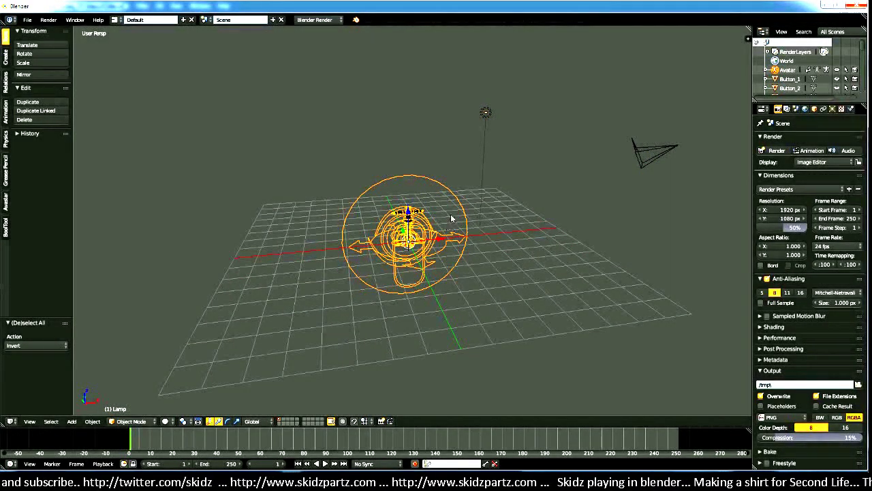
scroll(470, 204, up, 5)
key(x)
click(482, 197)
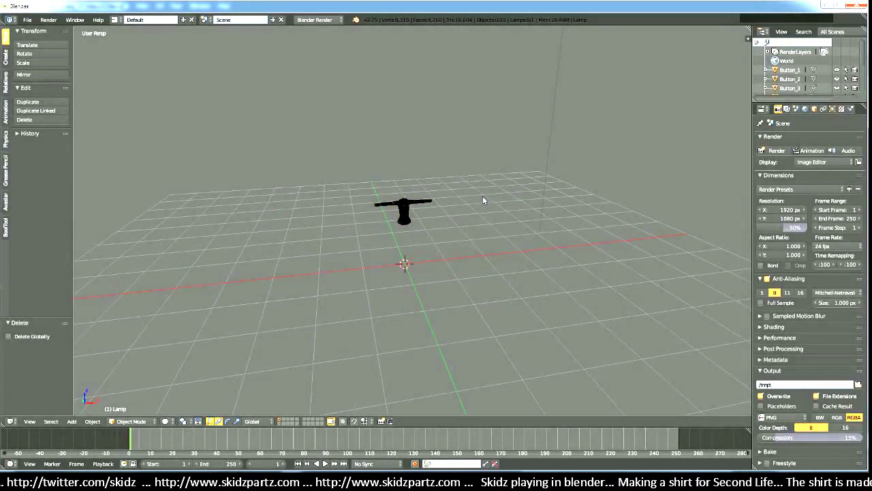
Step: Examine the front of the shirt, its buttons, collar and hanging straps from near and far
scroll(460, 223, down, 3)
scroll(457, 228, up, 3)
scroll(457, 229, up, 8)
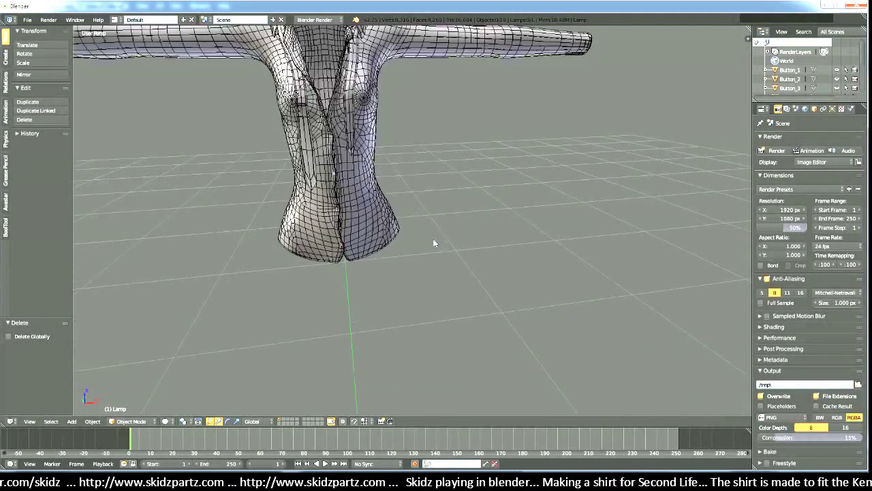
middle_drag(434, 303, 448, 308)
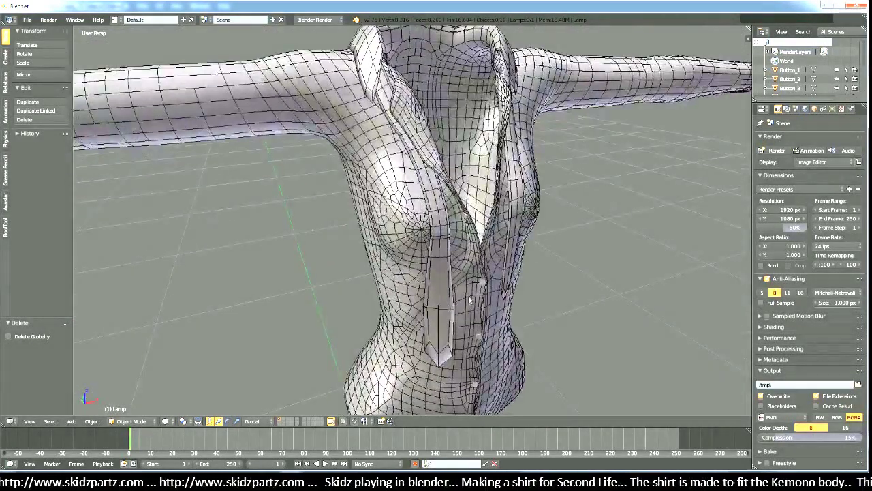
scroll(468, 300, down, 6)
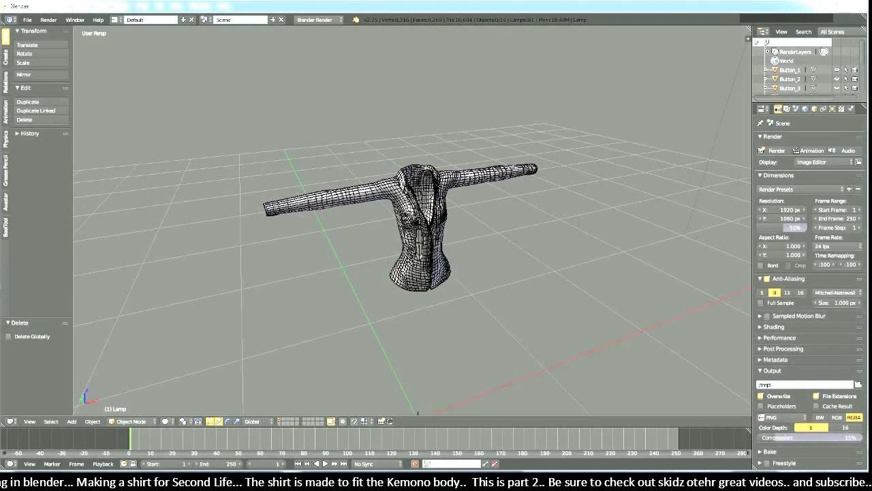
middle_drag(531, 293, 494, 288)
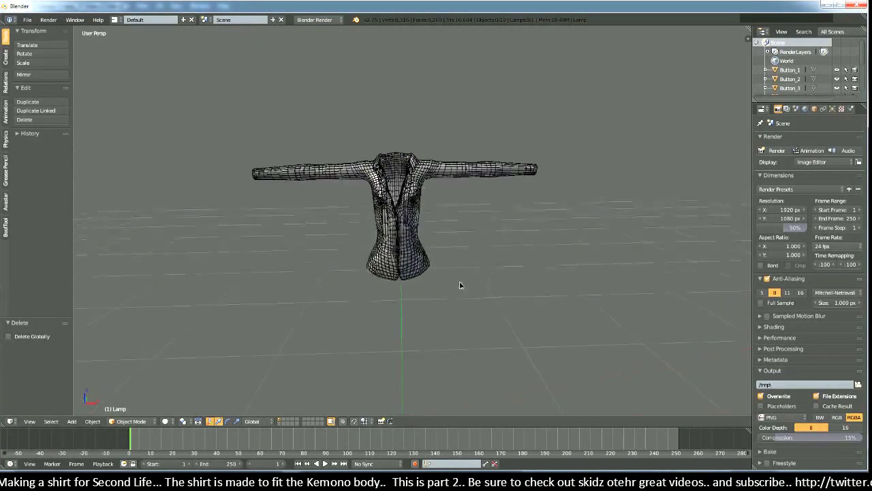
scroll(456, 260, up, 8)
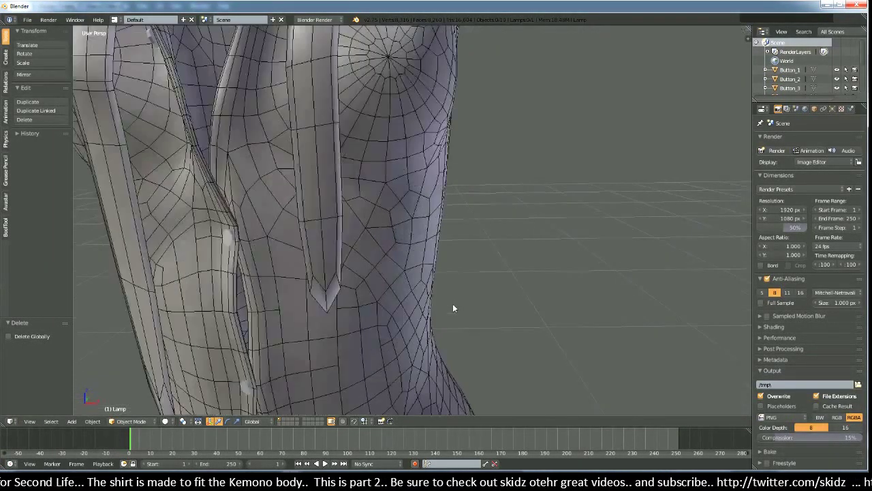
scroll(453, 305, down, 8)
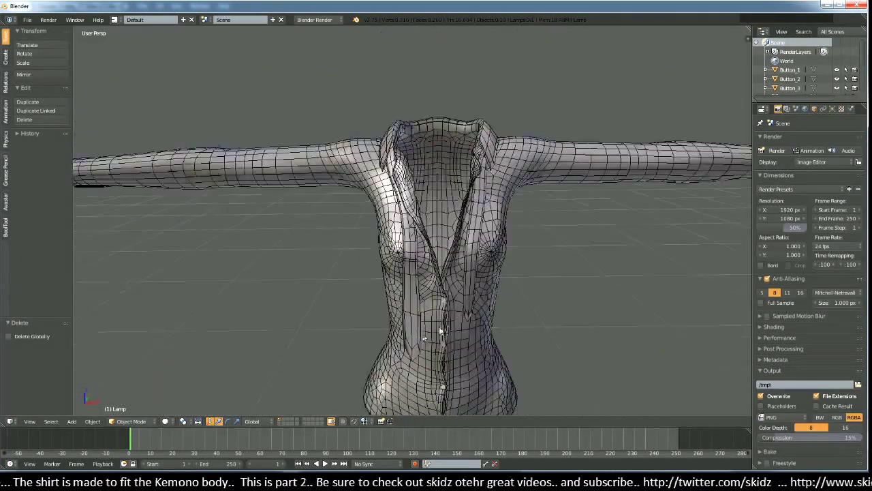
middle_drag(439, 329, 393, 314)
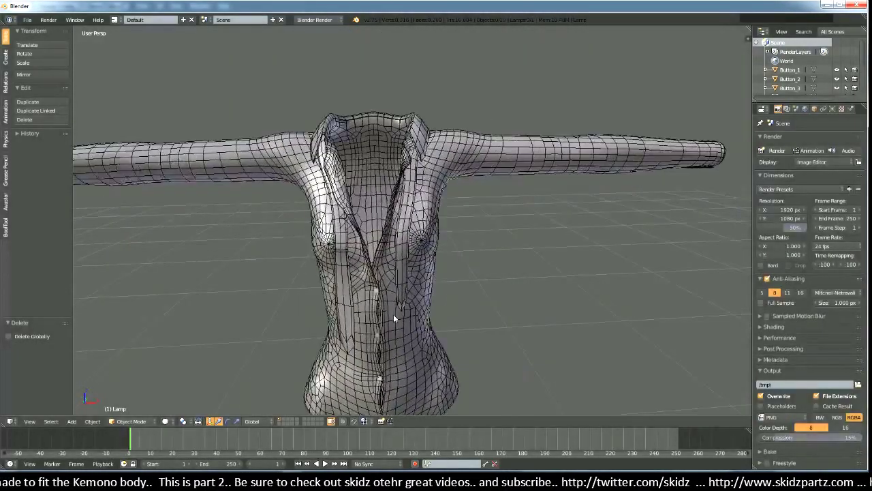
scroll(393, 314, up, 5)
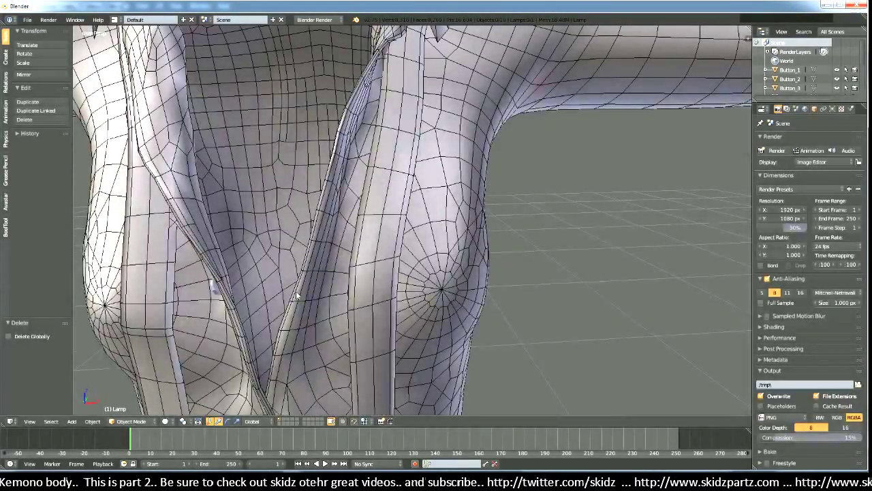
scroll(289, 314, down, 5)
scroll(299, 310, up, 5)
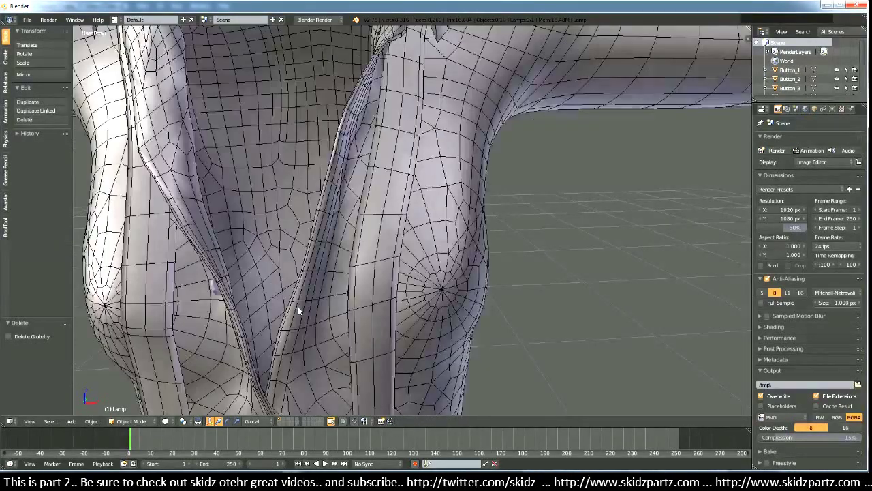
Step: In Edit Mode on Shirt_01, move the vertex on the open collar's inner edge by about X -0.0005, Y -0.0007, Z 0.0002 in orthographic view
right_click(310, 276)
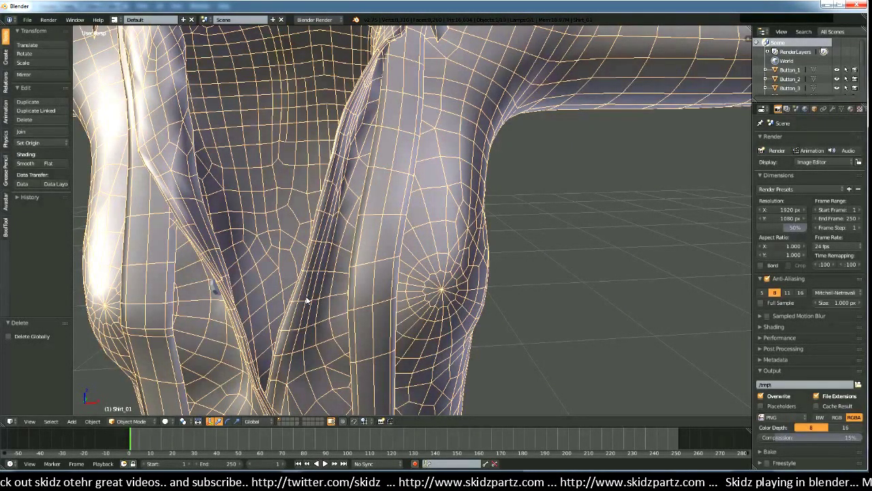
key(Tab)
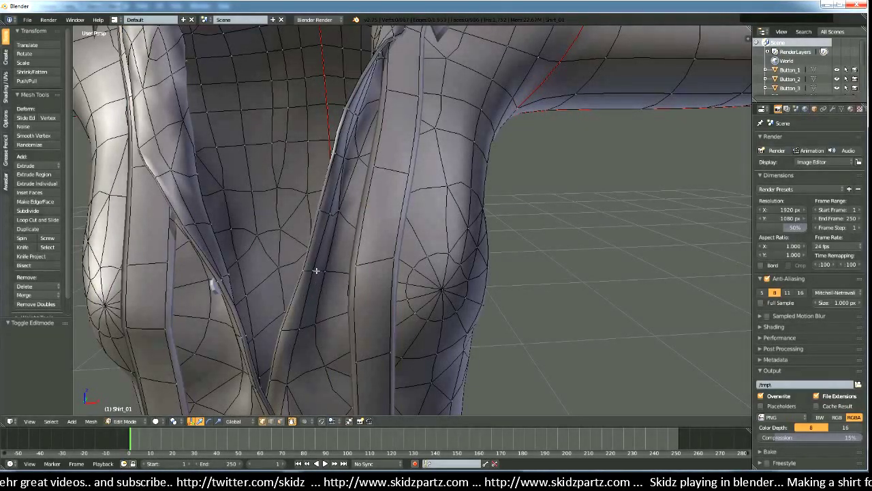
right_click(315, 270)
key(KP_Decimal)
scroll(390, 292, down, 1)
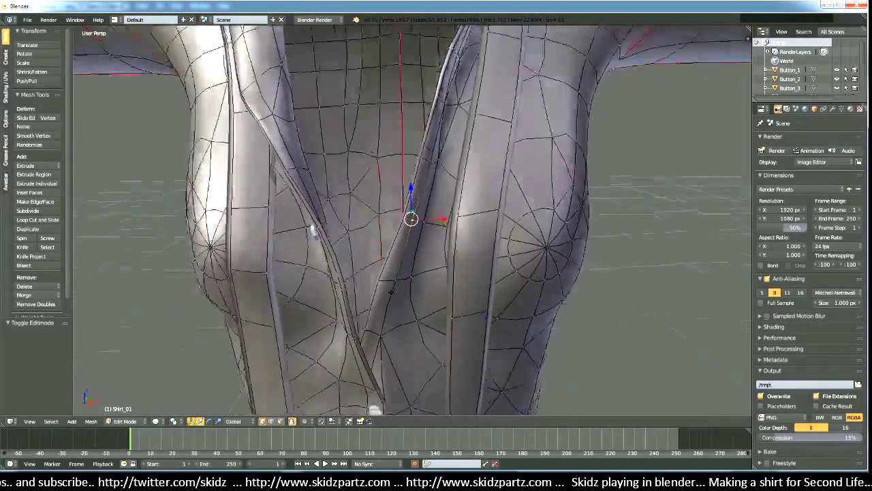
middle_drag(391, 290, 419, 243)
key(KP_5)
scroll(414, 211, up, 2)
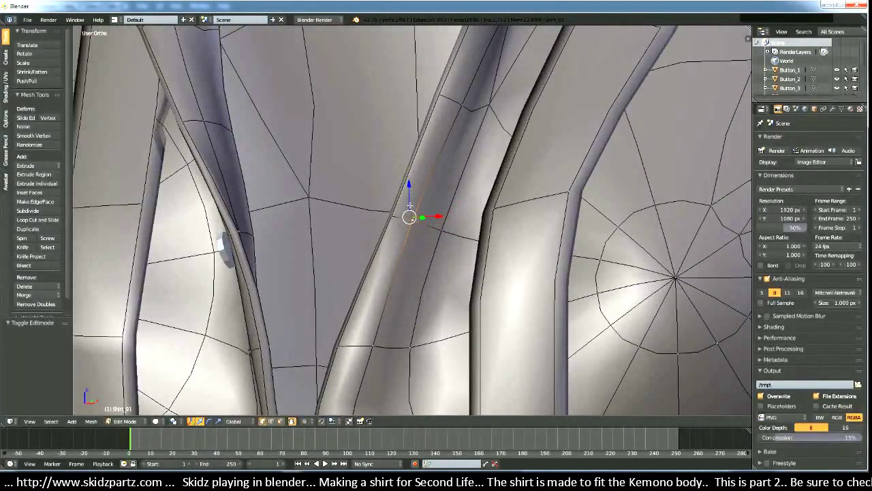
middle_drag(405, 208, 421, 297)
scroll(417, 223, up, 3)
key(g)
click(391, 271)
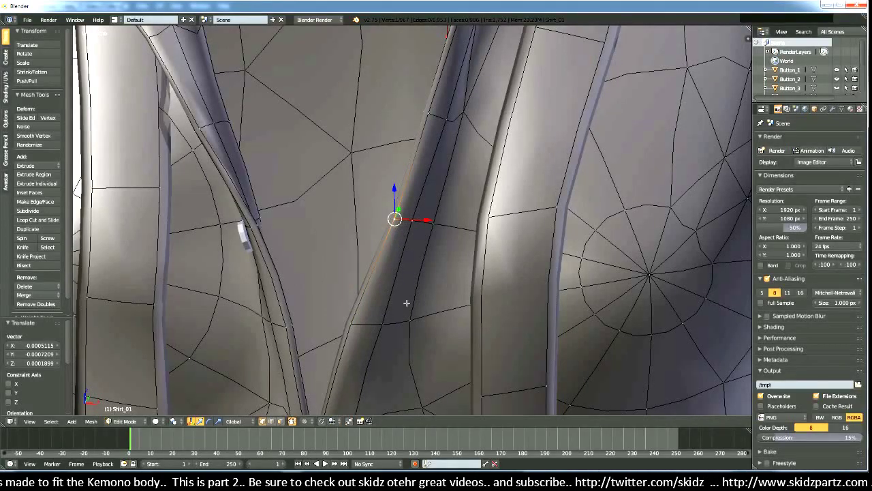
Step: Save the scene over the existing Texture_01.blend in D:\Blender\Smexy_01
middle_drag(406, 333, 432, 330)
scroll(432, 330, down, 1)
scroll(432, 329, up, 5)
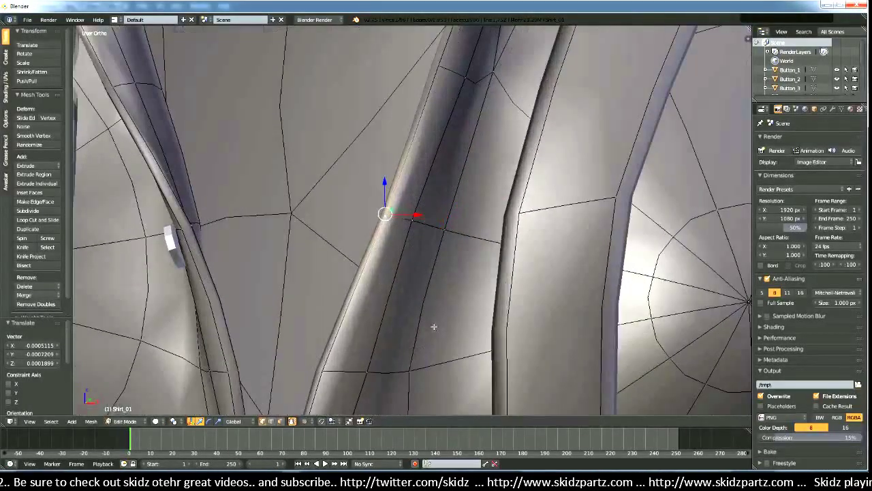
scroll(427, 303, up, 1)
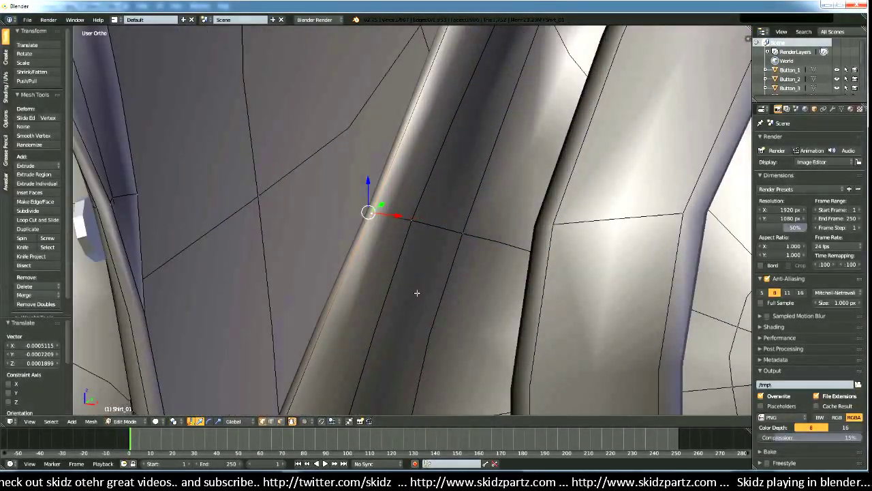
click(27, 19)
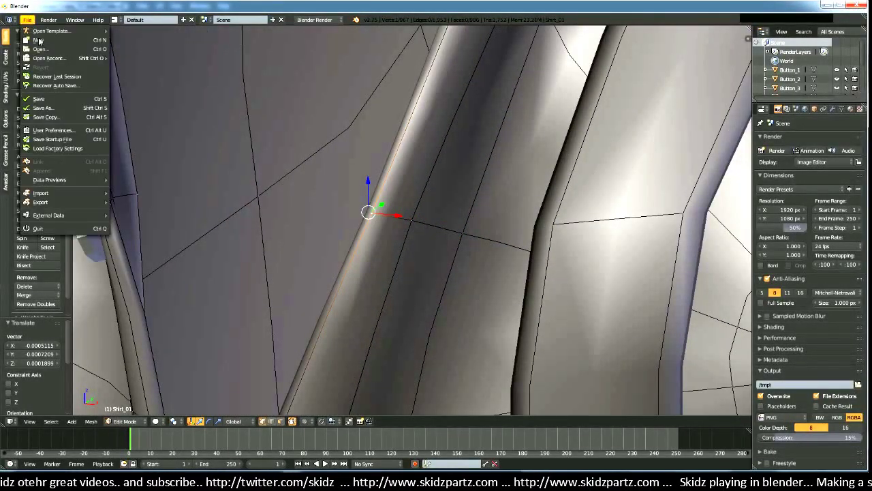
click(72, 109)
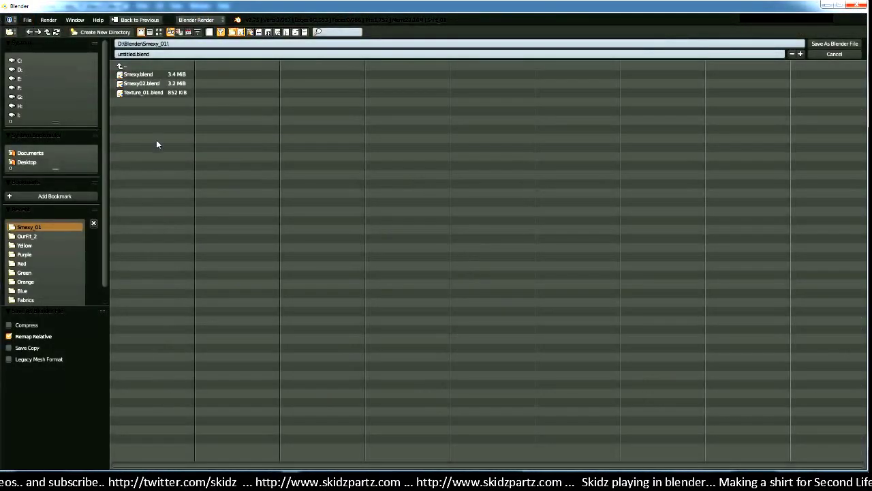
click(144, 93)
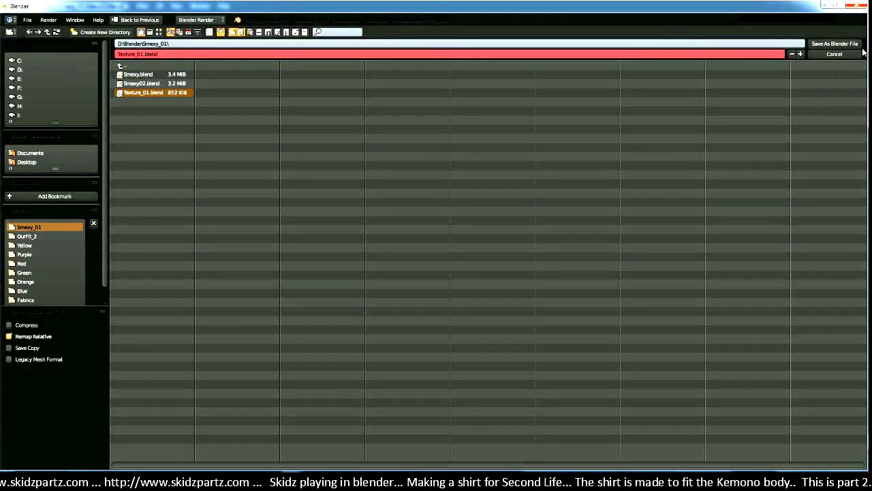
click(835, 44)
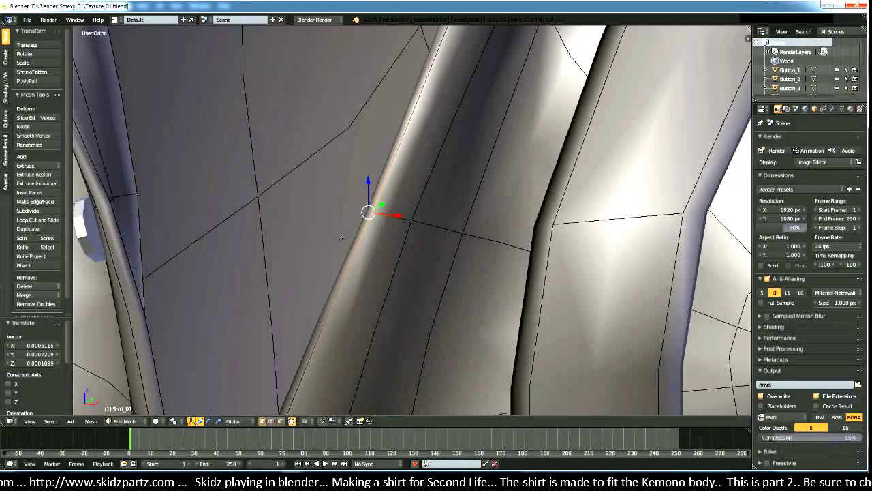
Step: Switch to edge selection and duplicate the short edge crossing the collar's rim beside the moved vertex
scroll(557, 370, up, 3)
middle_drag(558, 370, 385, 368)
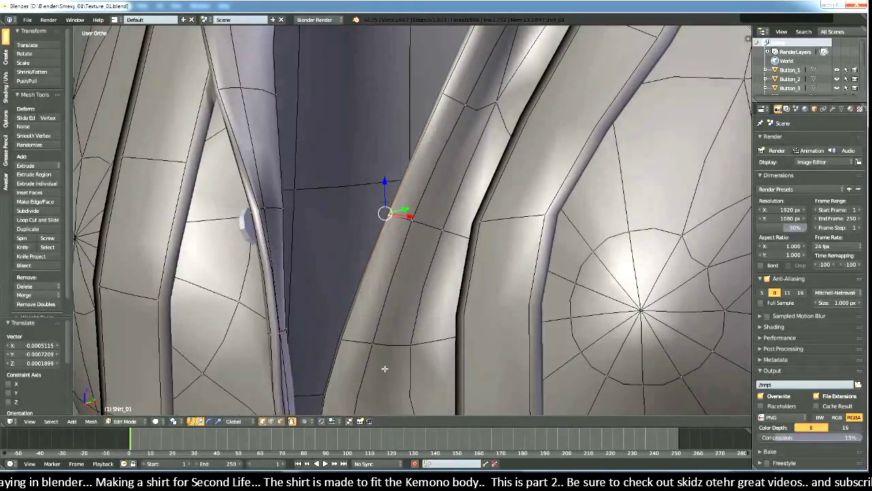
click(281, 422)
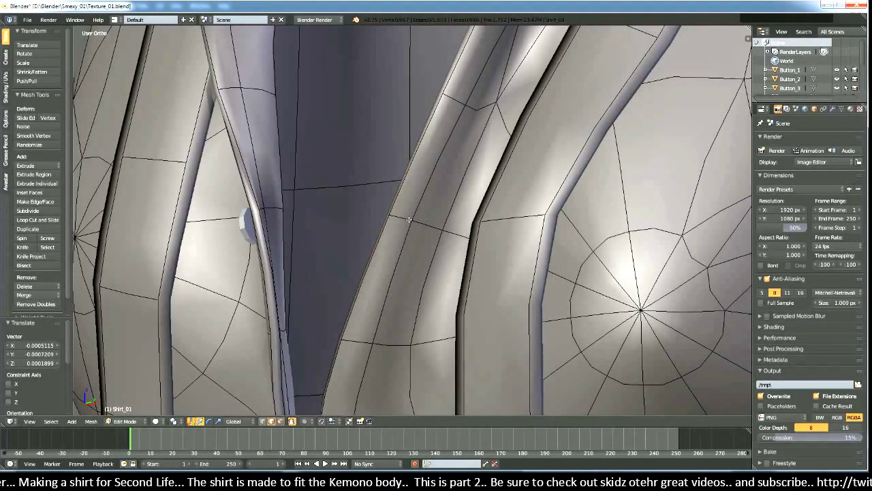
middle_drag(407, 216, 415, 293)
scroll(413, 294, up, 4)
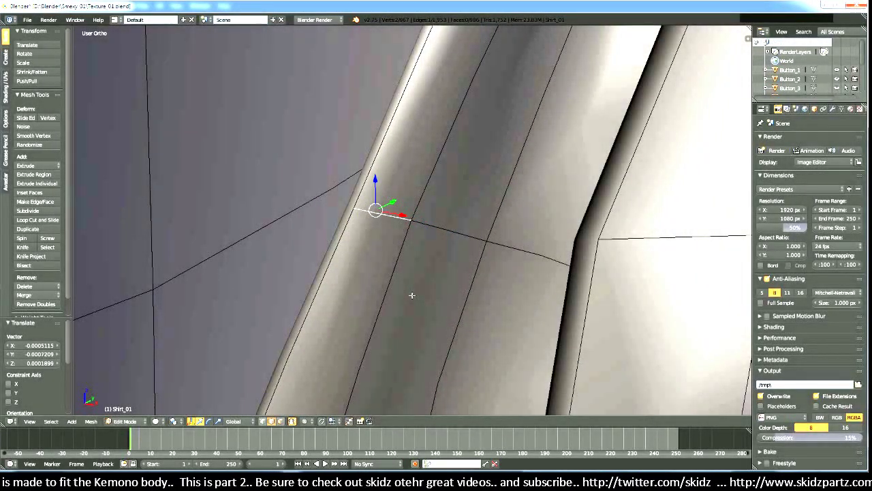
key(g)
right_click(386, 247)
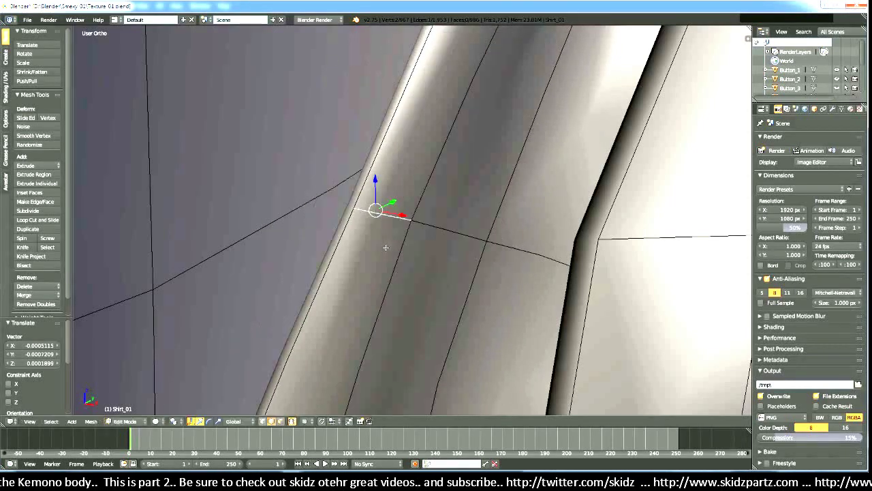
key(shift+d)
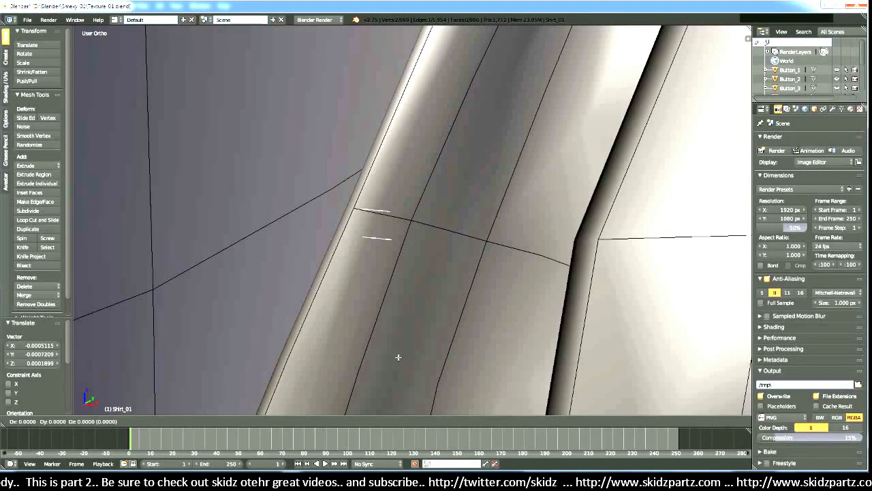
Step: Leave the duplicated edge in place on the shirt's front border and separate the selection into its own mesh object
right_click(398, 357)
key(g)
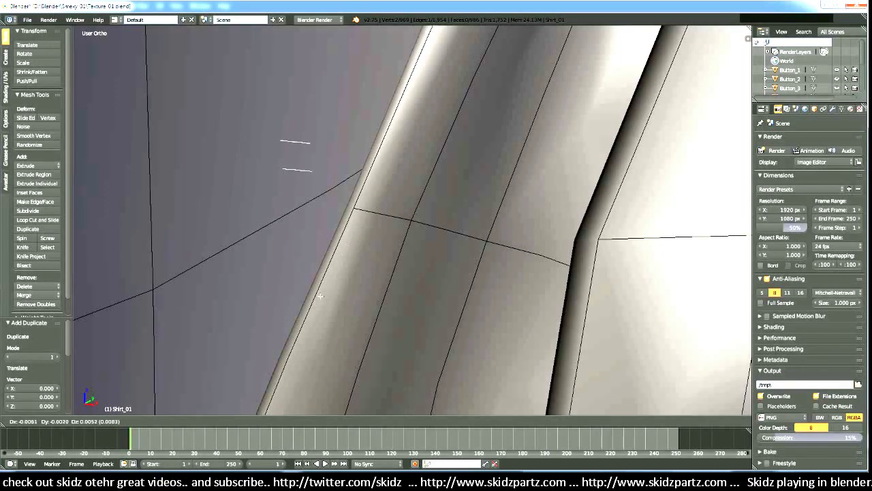
right_click(363, 308)
middle_drag(363, 308, 379, 259)
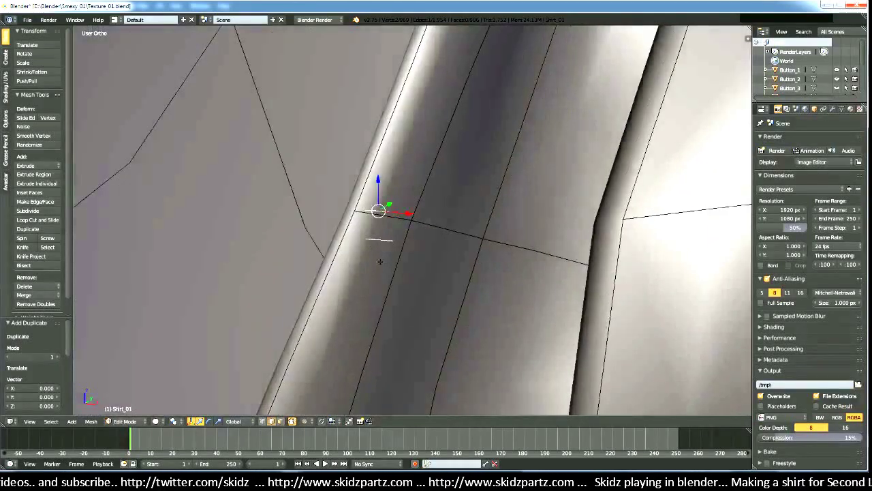
key(p)
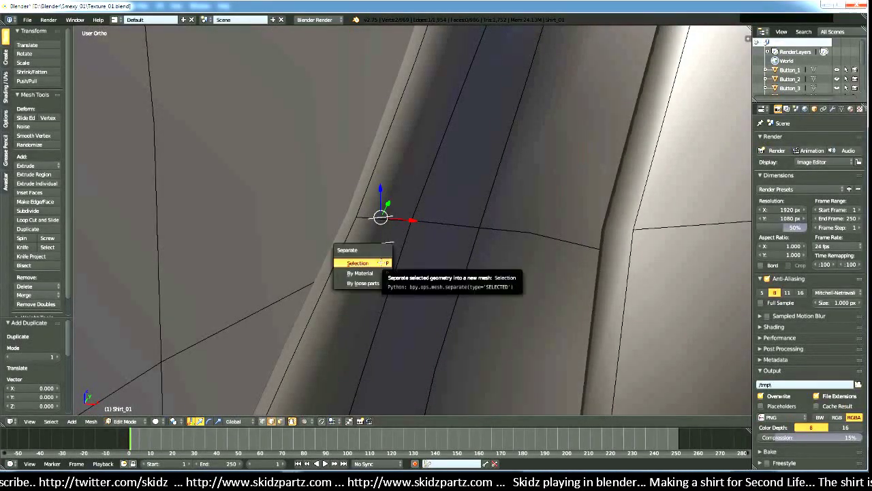
click(381, 262)
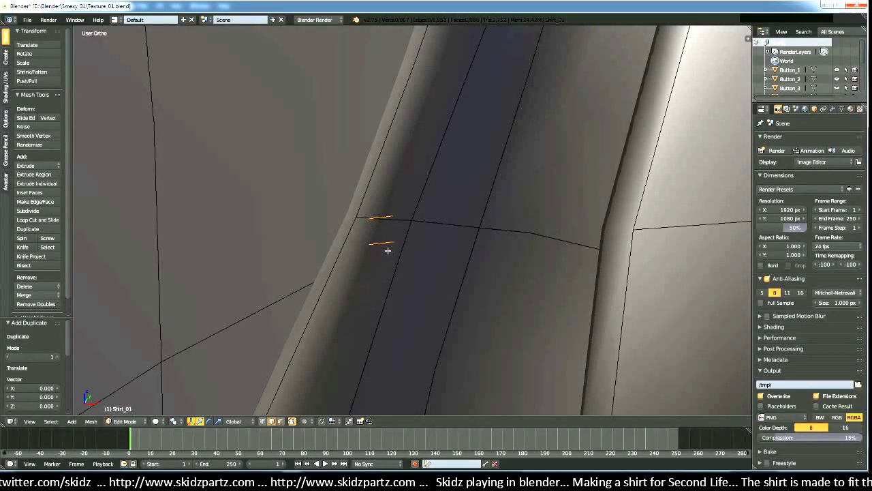
Step: Select the separated edge in Object Mode and remove its Solidify, Subsurf and Armature modifiers
key(Tab)
right_click(381, 245)
scroll(381, 257, down, 5)
mouse_move(381, 259)
middle_down()
mouse_move(456, 278)
mouse_move(389, 272)
mouse_move(382, 284)
mouse_move(370, 239)
mouse_move(388, 267)
middle_up()
scroll(390, 272, up, 7)
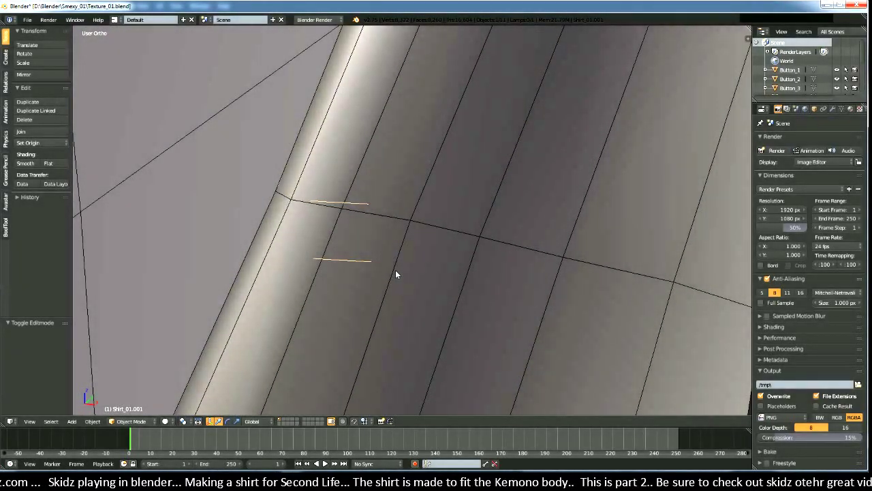
click(833, 110)
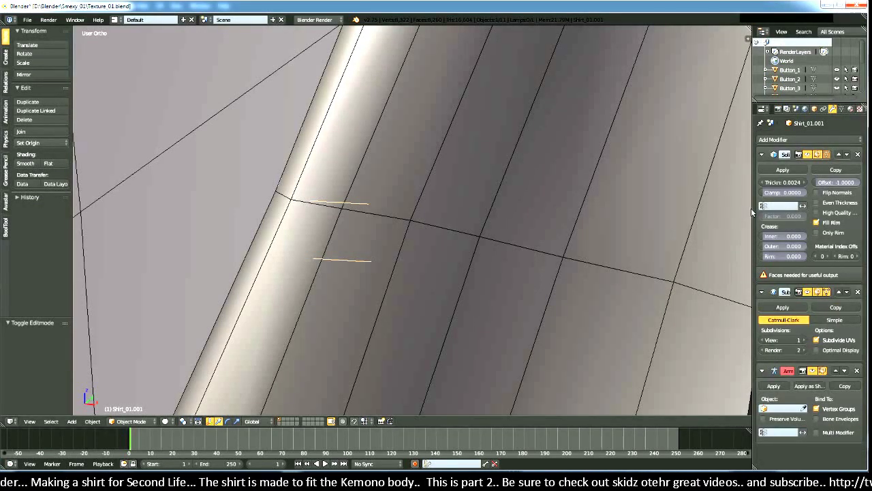
drag(751, 208, 612, 226)
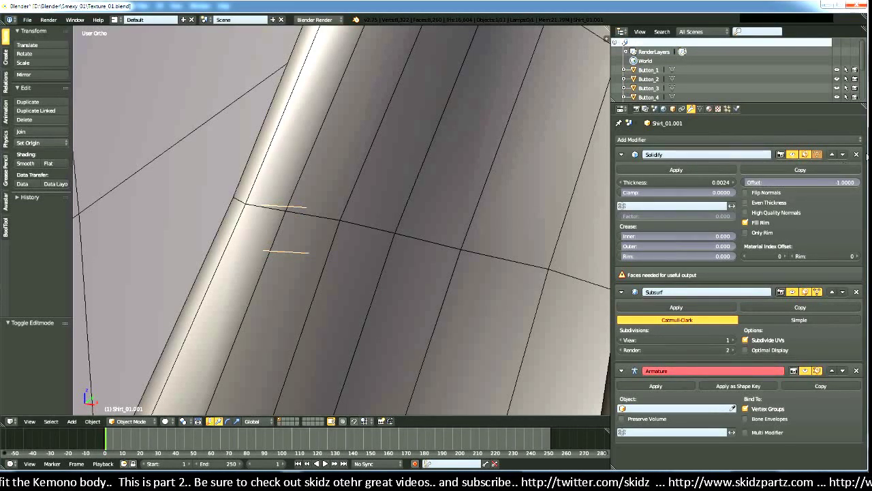
click(856, 155)
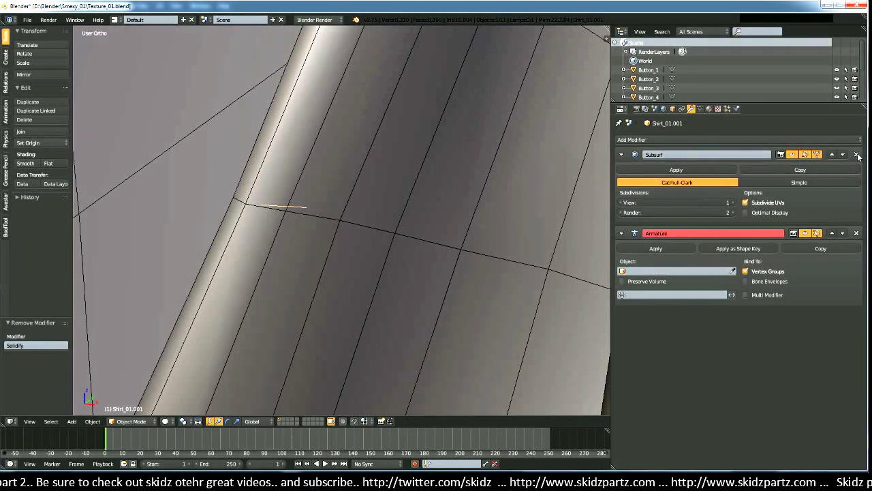
click(857, 155)
scroll(465, 280, down, 2)
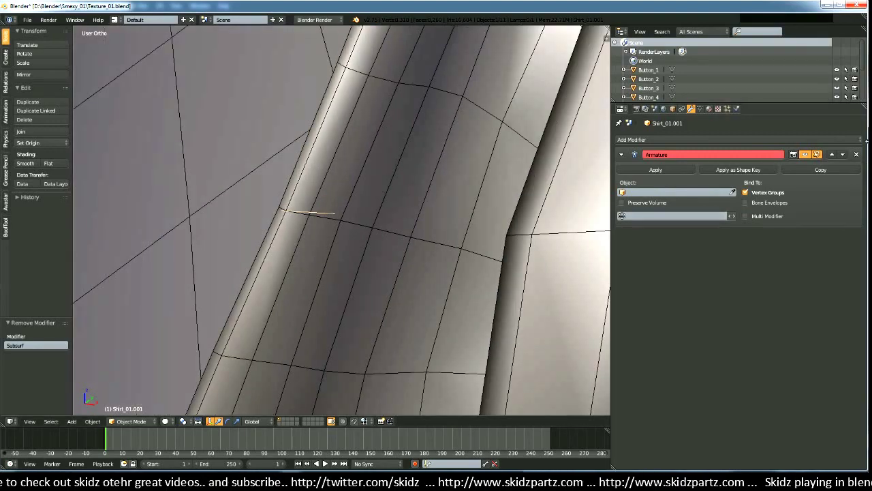
click(857, 155)
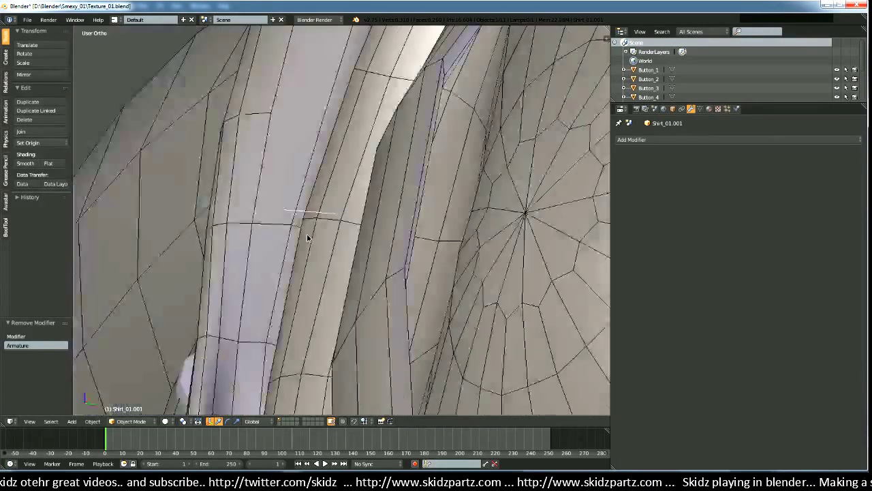
Step: Select the whole separated edge in Edit Mode and rotate it about 98° so it runs along the shirt border
scroll(316, 269, up, 6)
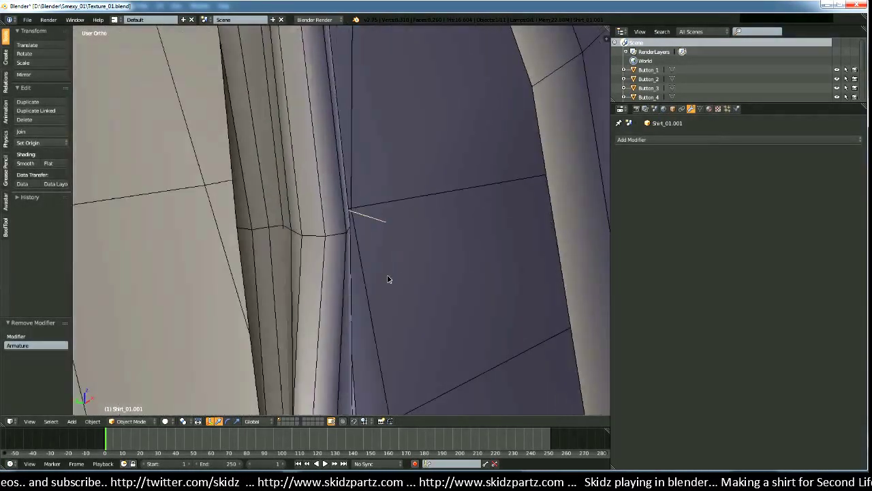
middle_drag(388, 280, 313, 267)
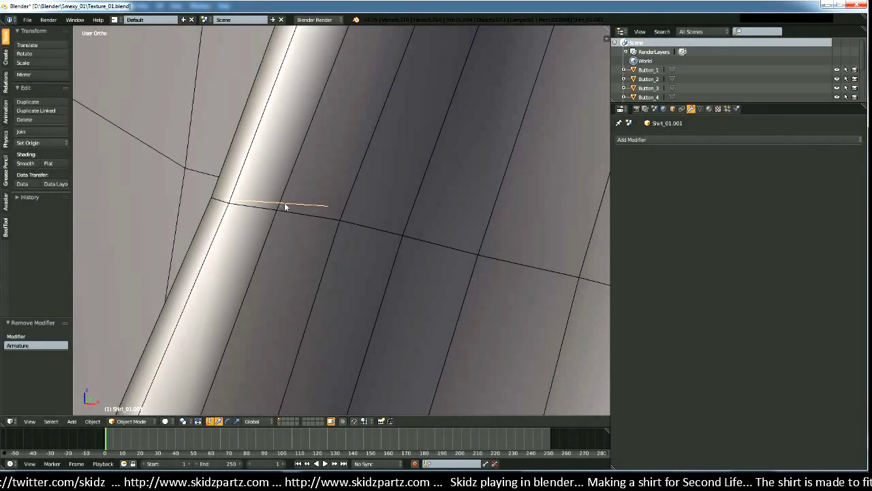
key(Tab)
key(a)
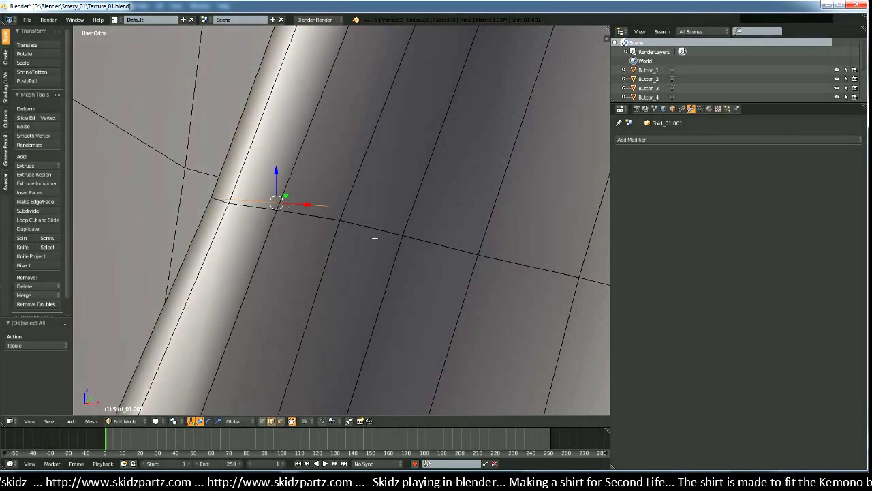
scroll(374, 237, down, 3)
key(r)
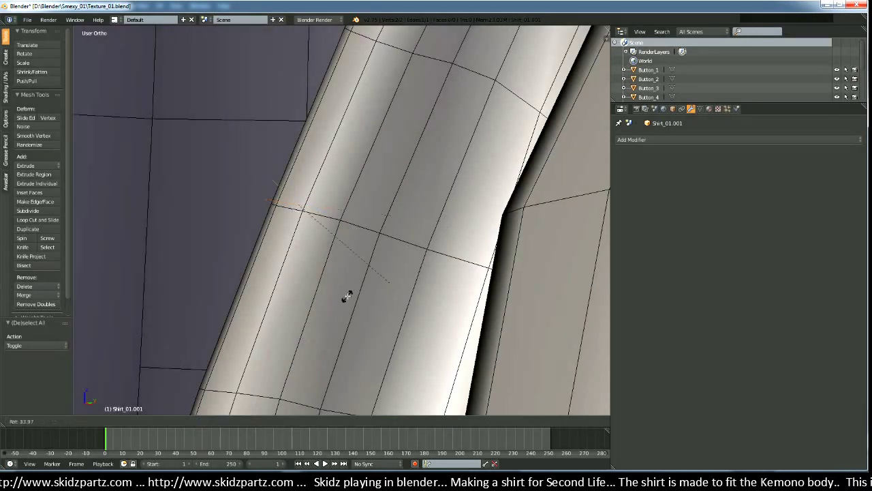
click(274, 294)
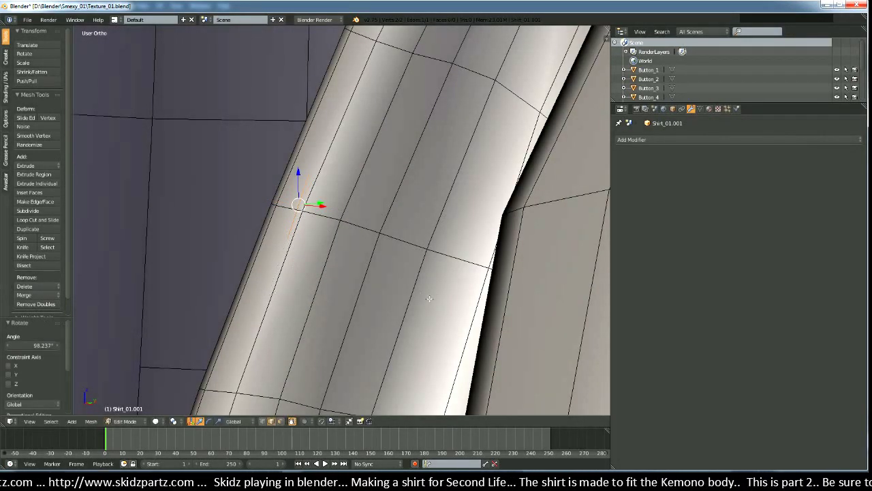
key(r)
right_click(425, 298)
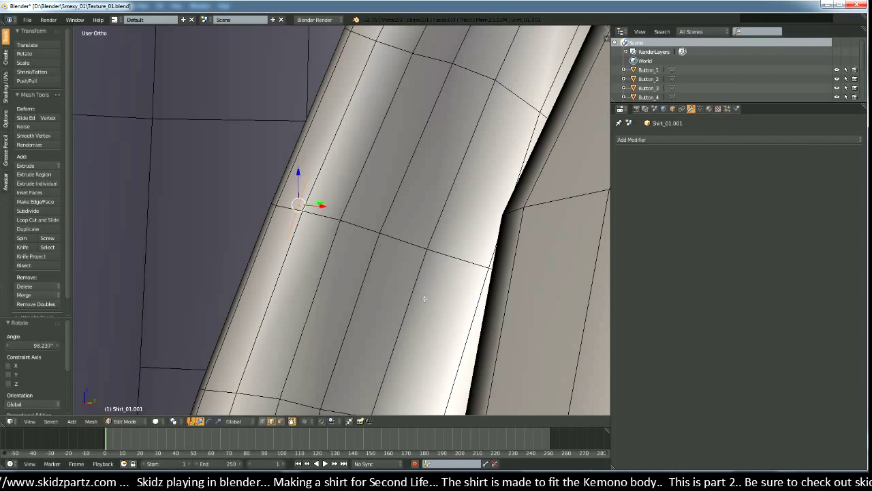
Step: Extrude the rotated edge sideways toward the shirt's outer border to form a narrow strip
key(e)
click(413, 295)
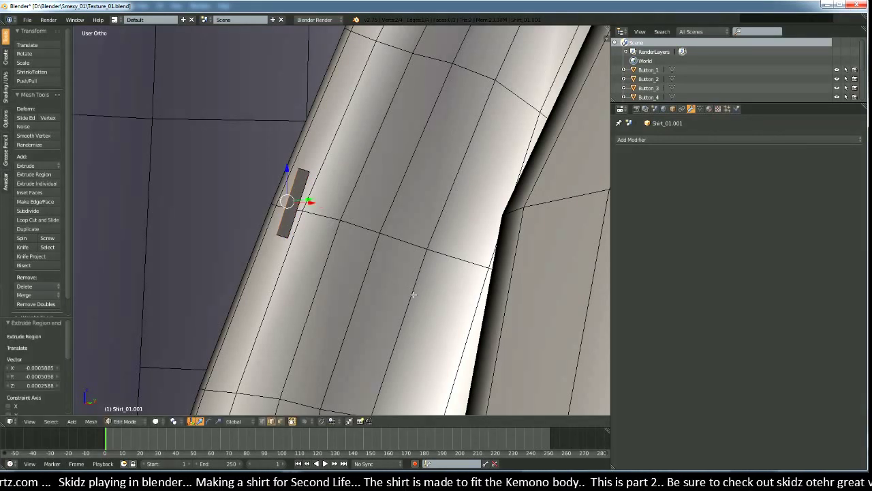
scroll(409, 291, up, 4)
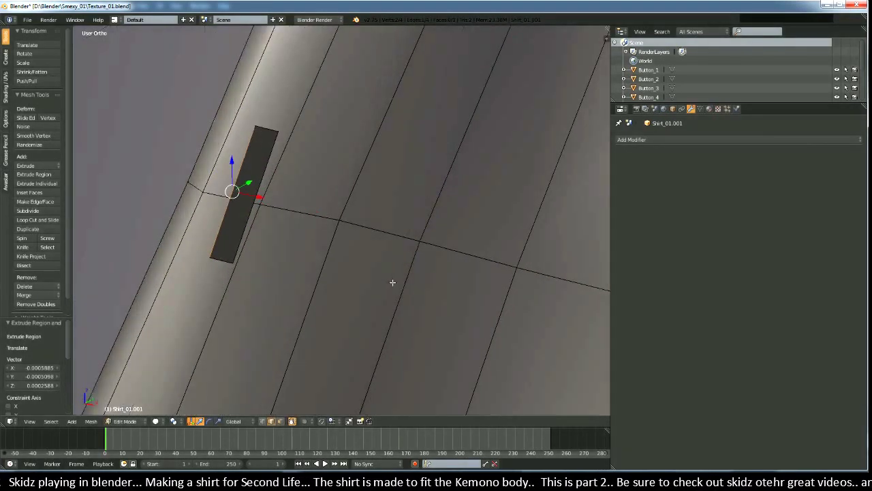
shift+middle_drag(392, 282, 447, 315)
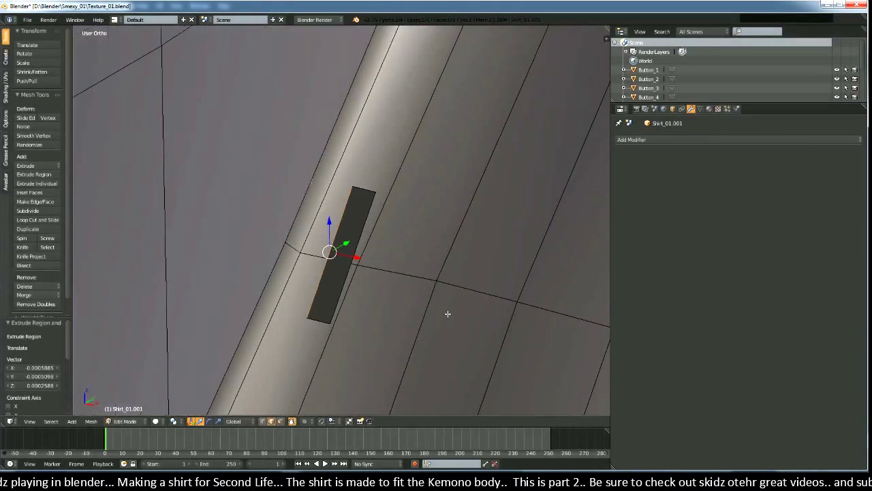
Step: Try a single loop cut across the middle of the narrow strip
key(ctrl+r)
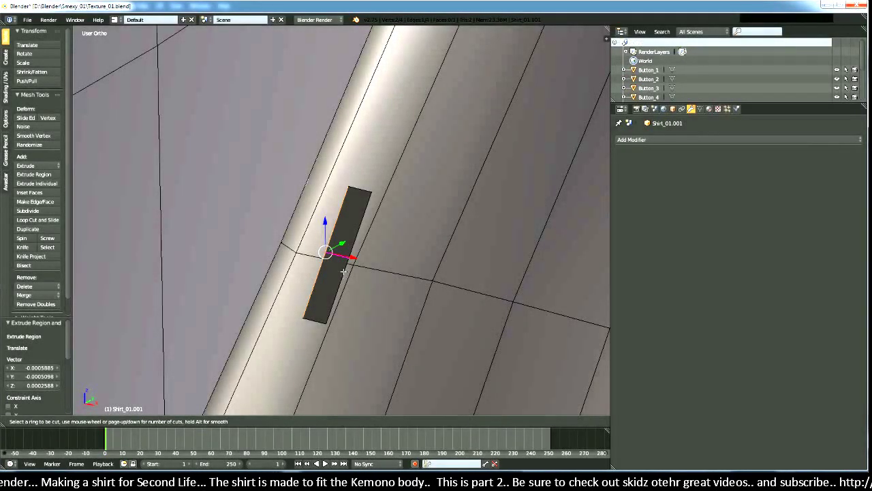
click(337, 259)
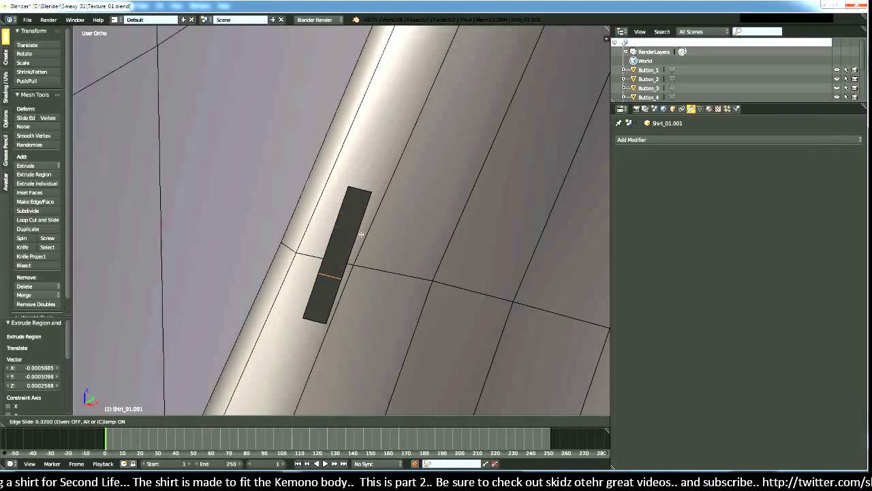
click(346, 278)
middle_drag(379, 303, 378, 291)
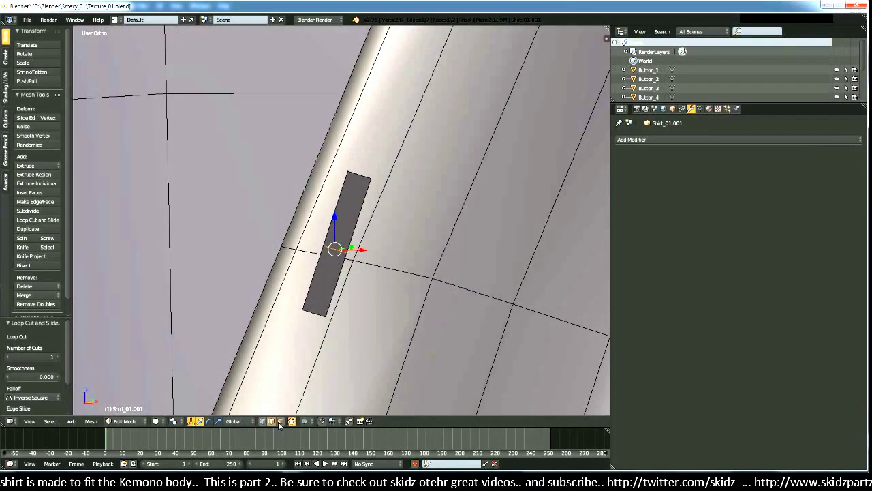
Step: Try merging the two vertices at the strip's lower end at center, and select the two at its upper end
right_click(301, 310)
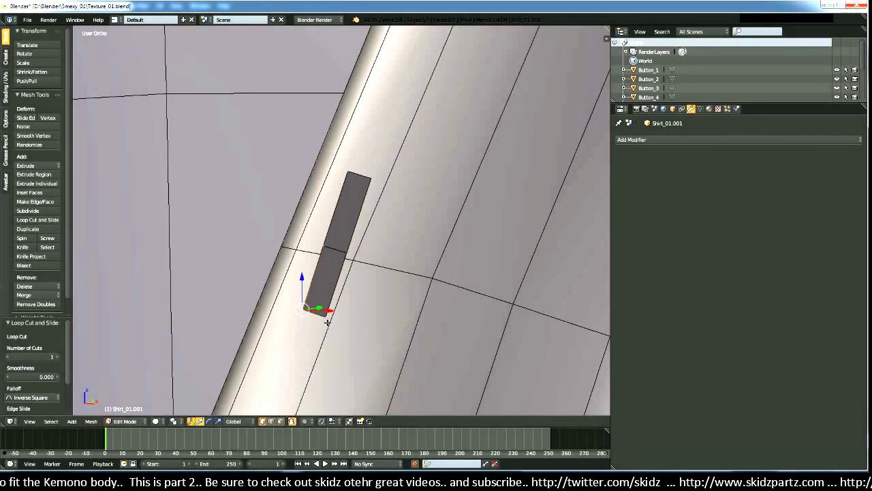
shift+right_click(328, 322)
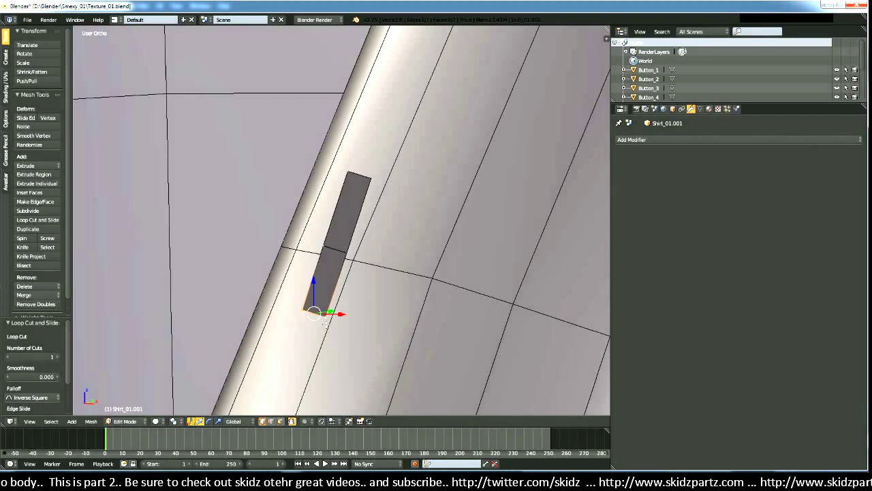
key(alt+m)
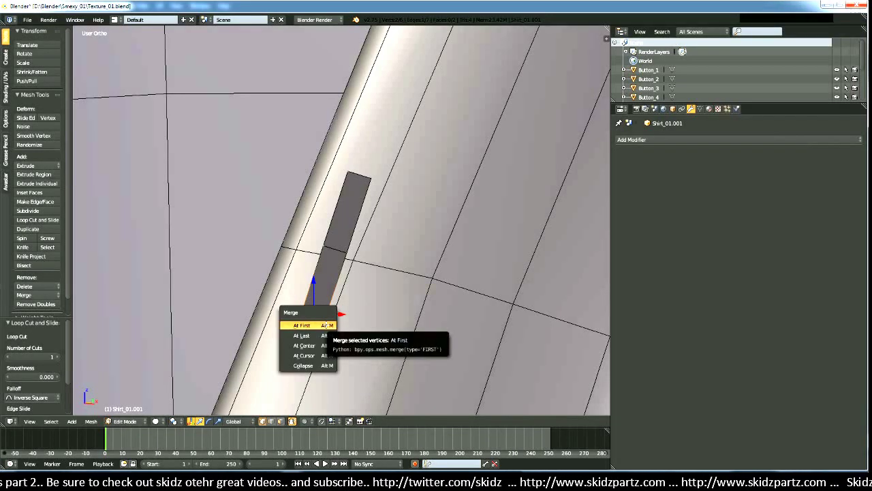
click(324, 346)
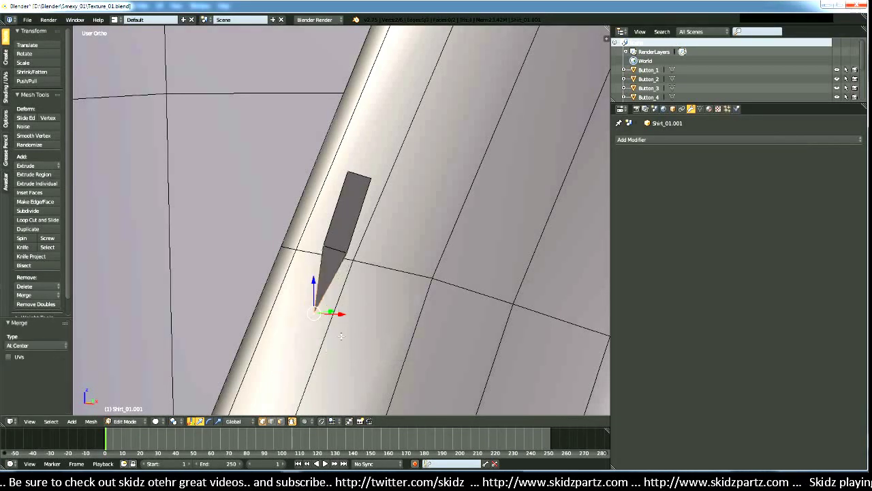
right_click(372, 178)
shift+right_click(346, 173)
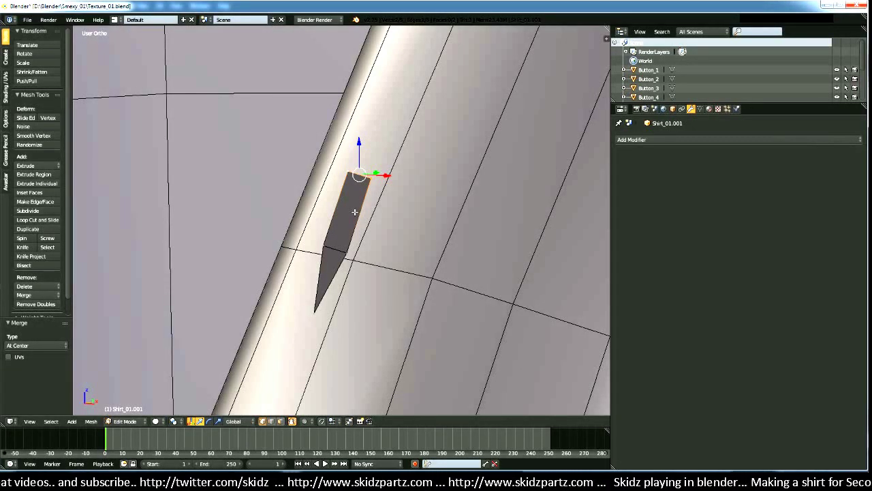
Step: Undo the lower-end vertex merge and the single loop cut on the strip
key(ctrl+z)
key(ctrl+z)
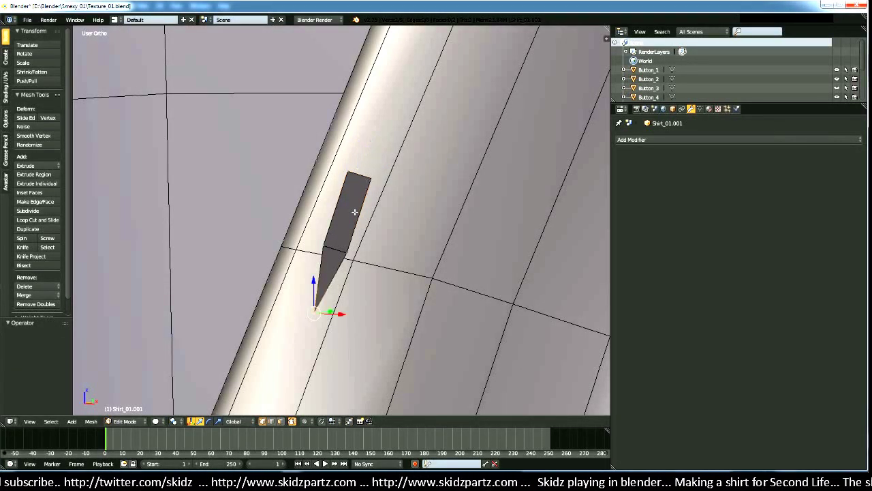
key(ctrl+z)
key(ctrl+z)
key(ctrl+z)
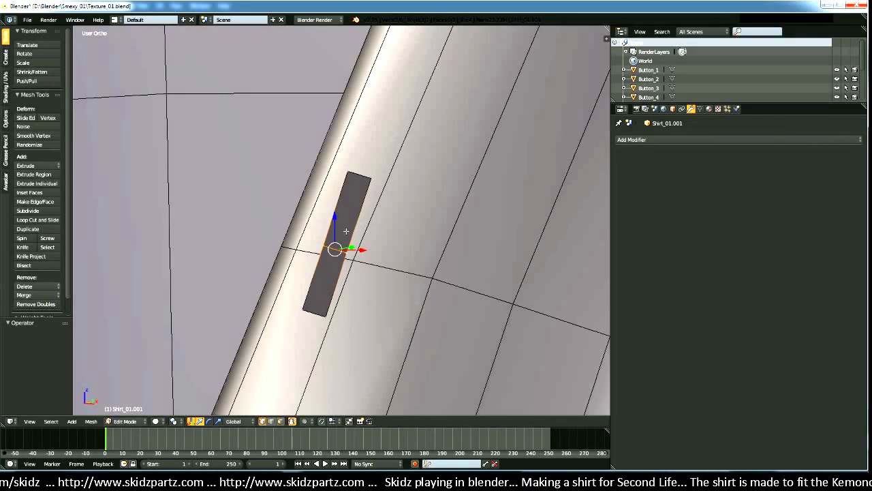
key(ctrl+z)
key(ctrl+shift+z)
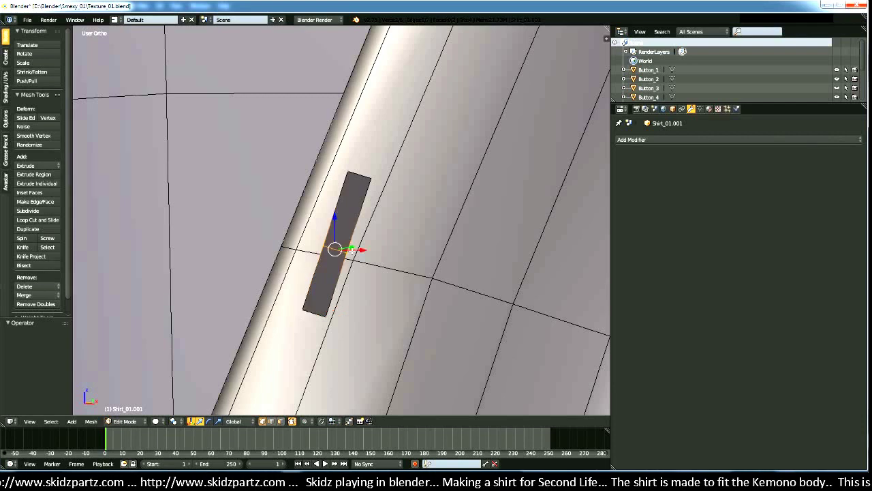
key(ctrl+z)
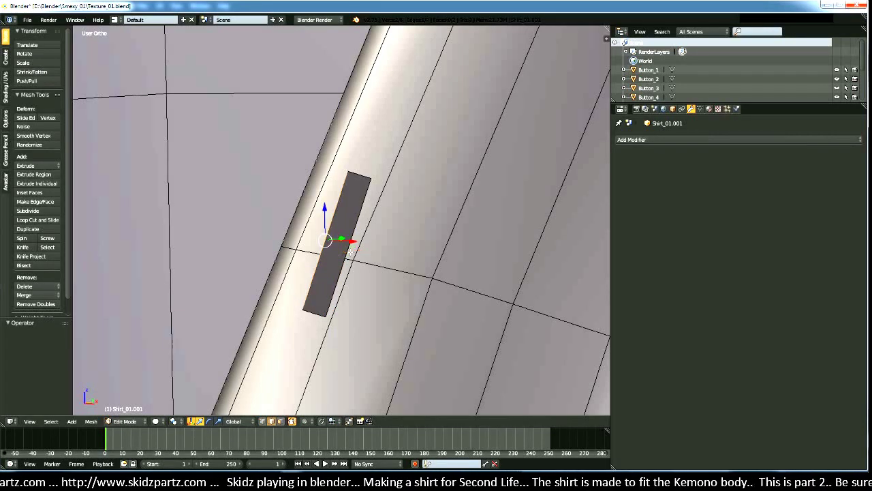
Step: Add a centred loop cut across the strip and set its number of cuts to 2
key(ctrl+r)
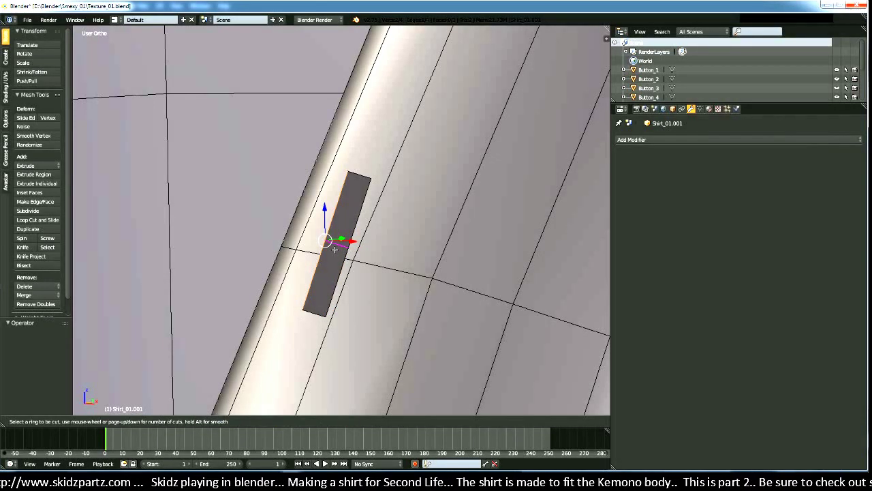
click(334, 250)
right_click(334, 249)
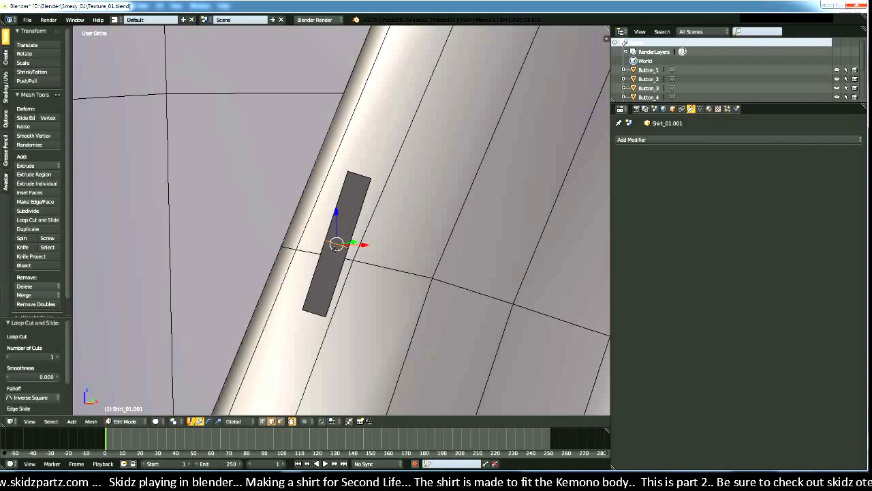
click(58, 359)
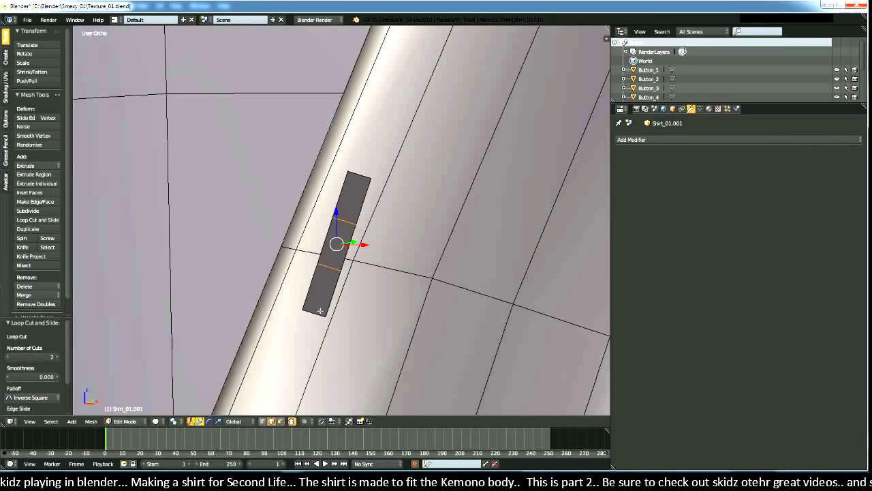
right_click(299, 308)
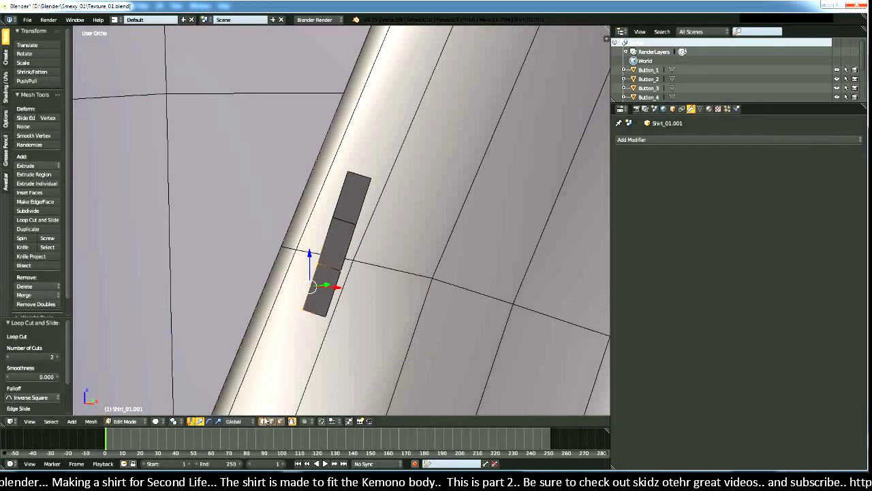
Step: Merge the two vertices at the strip's lower end at center, and do the same for the two at its upper end
right_click(312, 312)
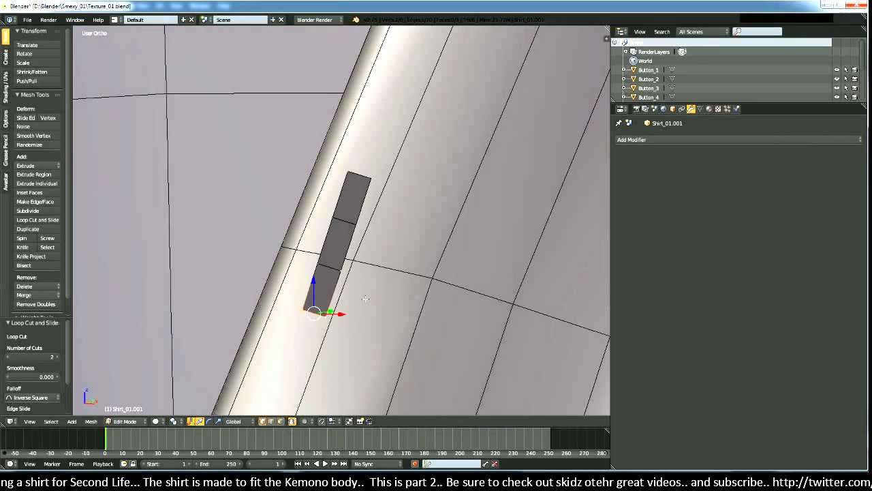
key(alt+m)
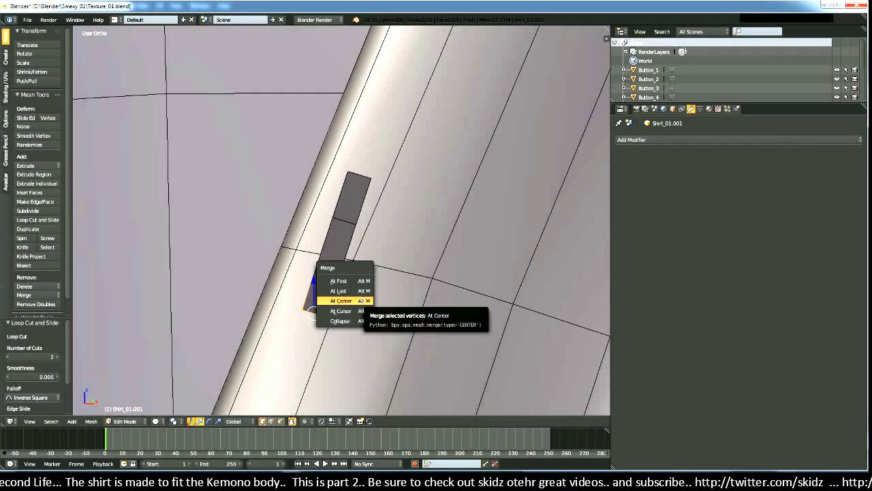
click(363, 300)
right_click(347, 173)
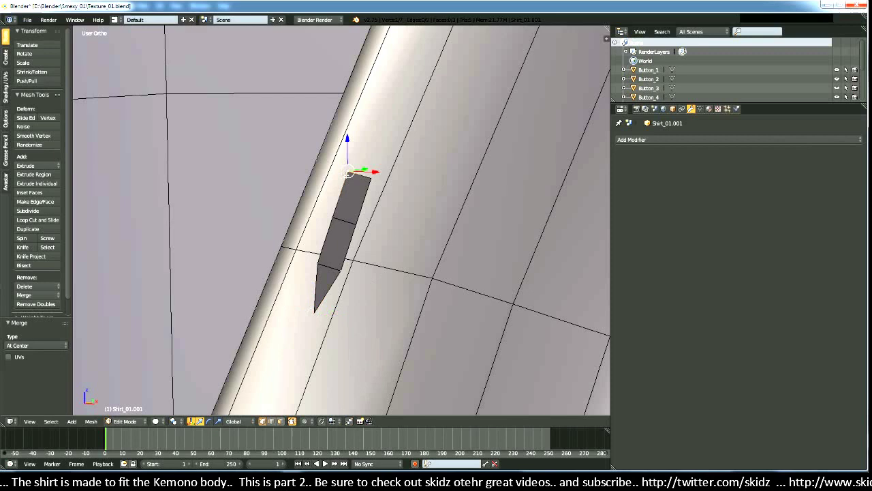
shift+right_click(368, 179)
key(alt+m)
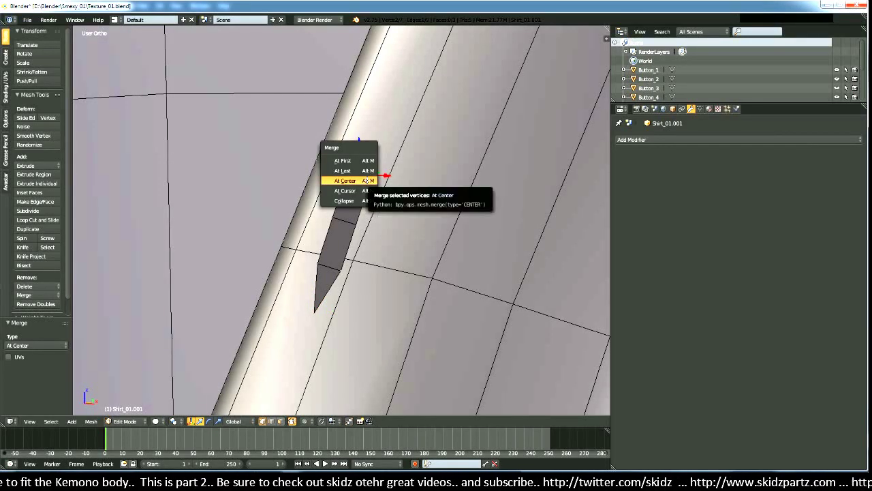
click(365, 185)
Step: Select all three faces of the pointed strip and extrude them outward by about 0.002 in X and -0.002 in Y
middle_drag(365, 185, 346, 237)
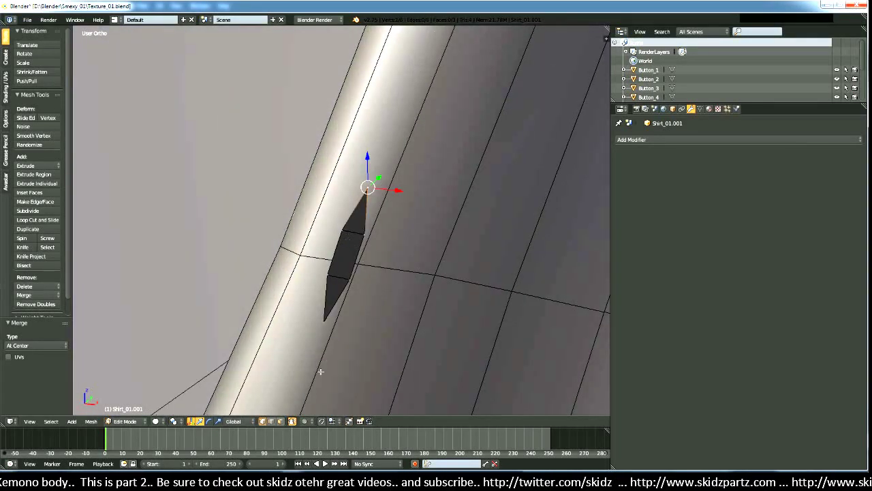
click(280, 420)
right_click(336, 287)
shift+right_click(354, 246)
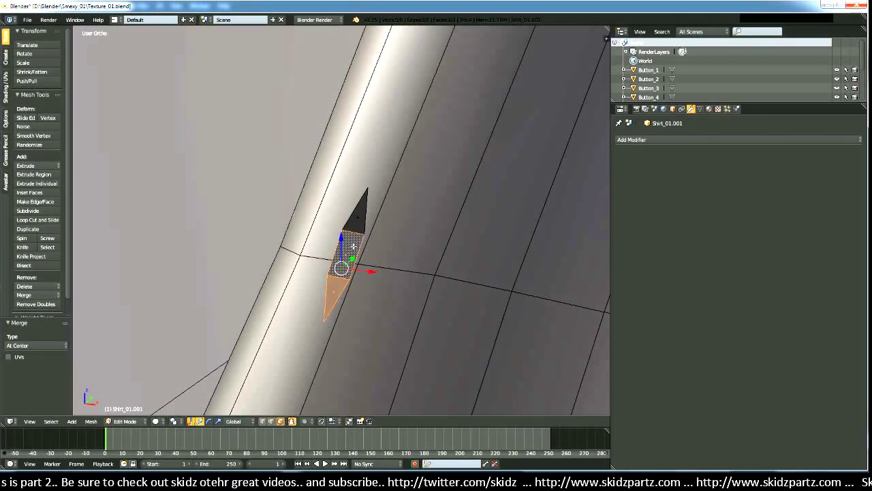
shift+right_click(359, 216)
key(e)
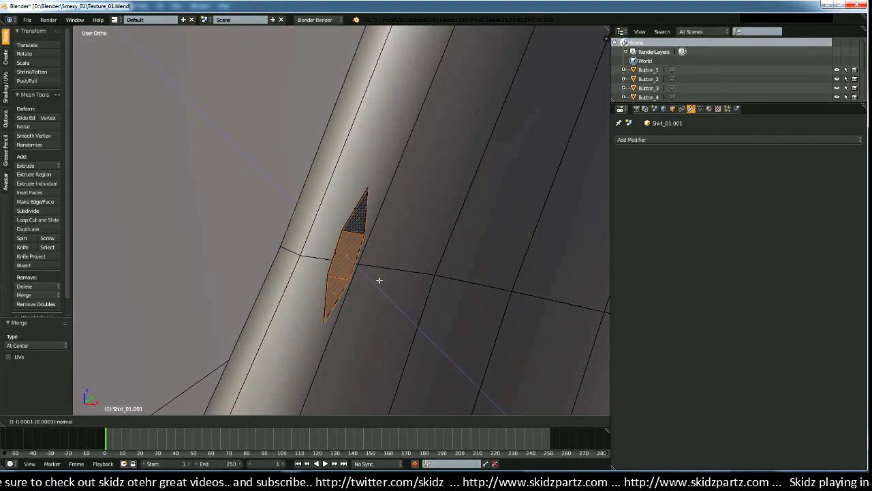
click(407, 300)
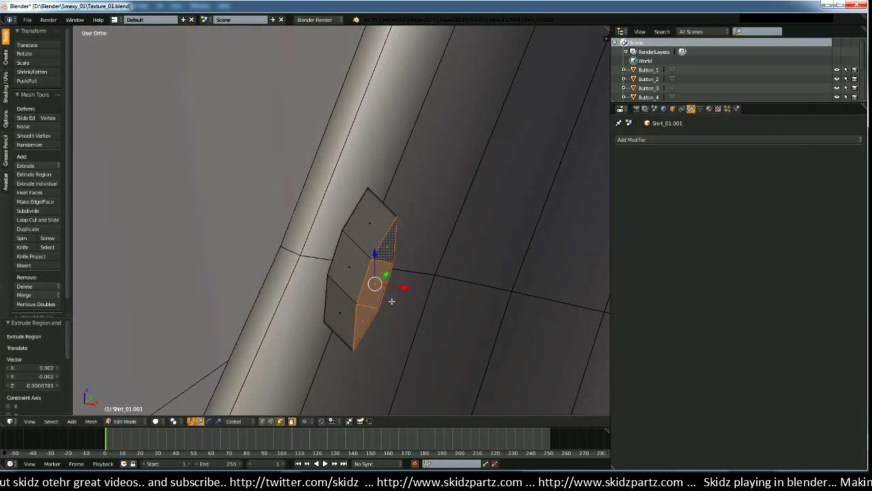
Step: Set the transform orientation to Normal and move the extruded faces about 0.001 in X and -0.001 in Y further out along their normal
middle_drag(392, 301, 461, 331)
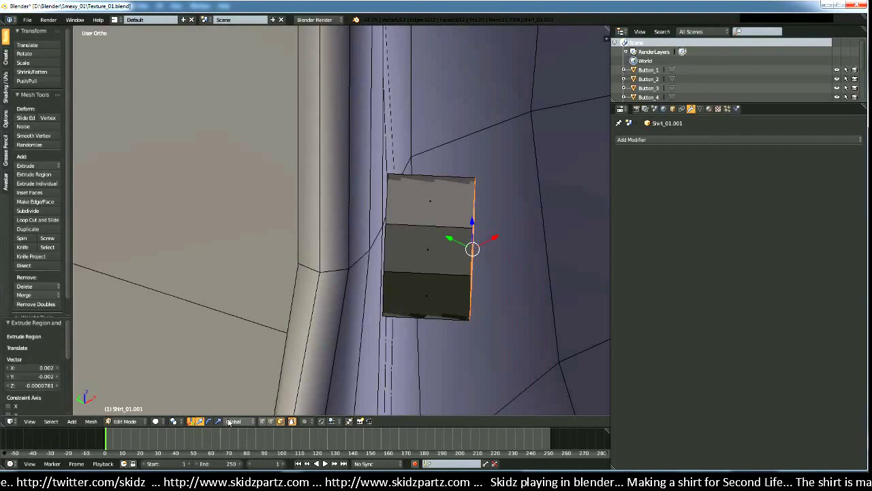
click(233, 421)
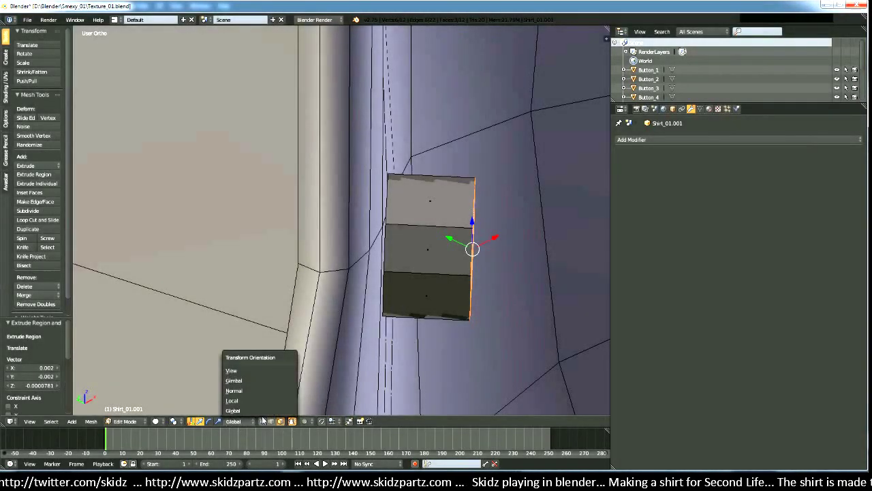
click(233, 411)
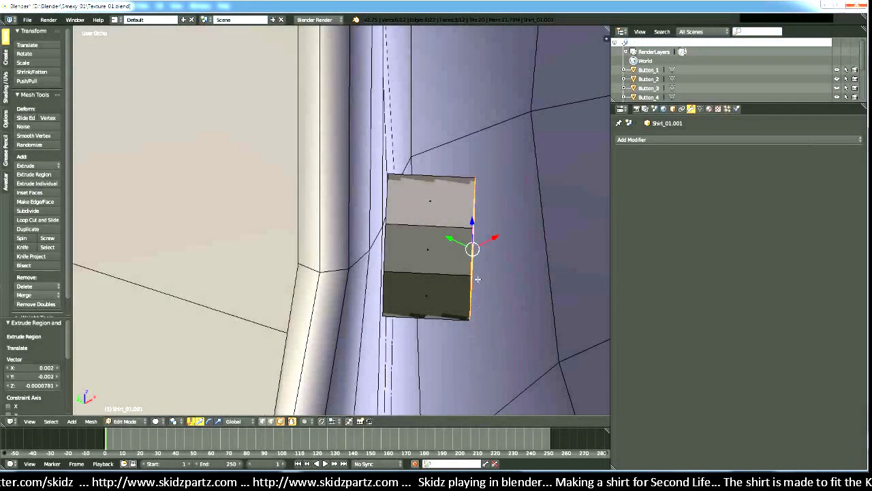
click(244, 425)
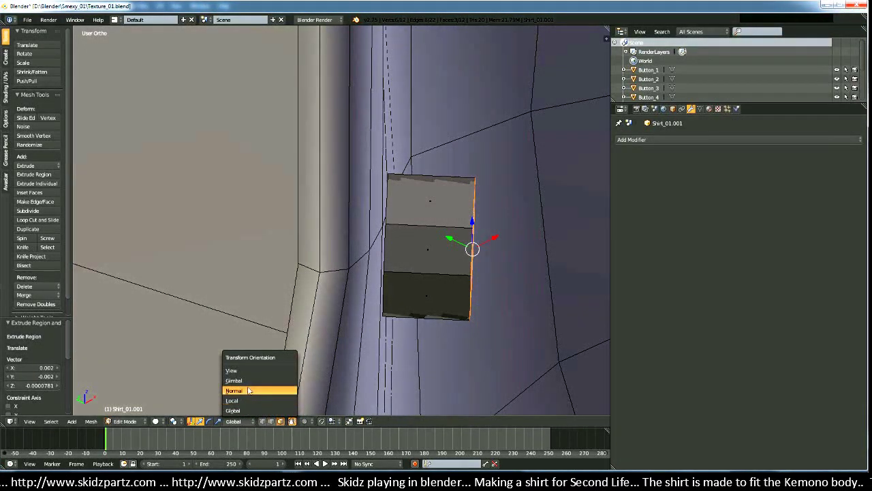
click(244, 387)
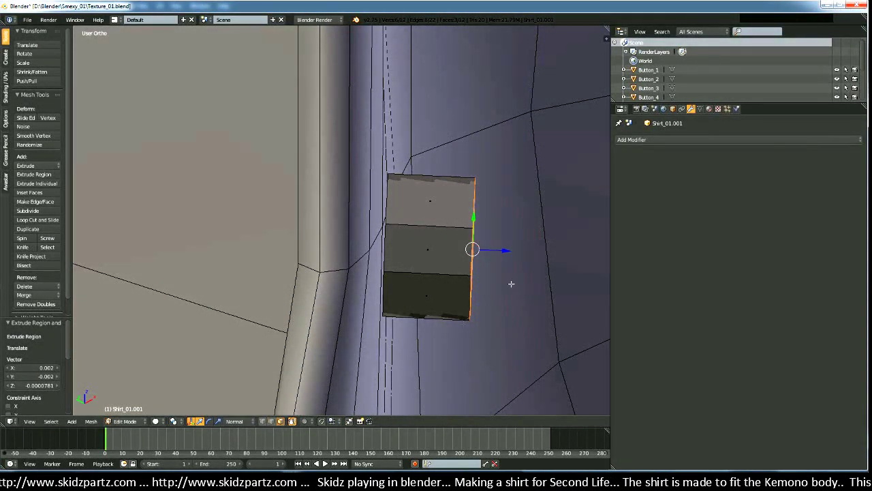
drag(505, 251, 561, 253)
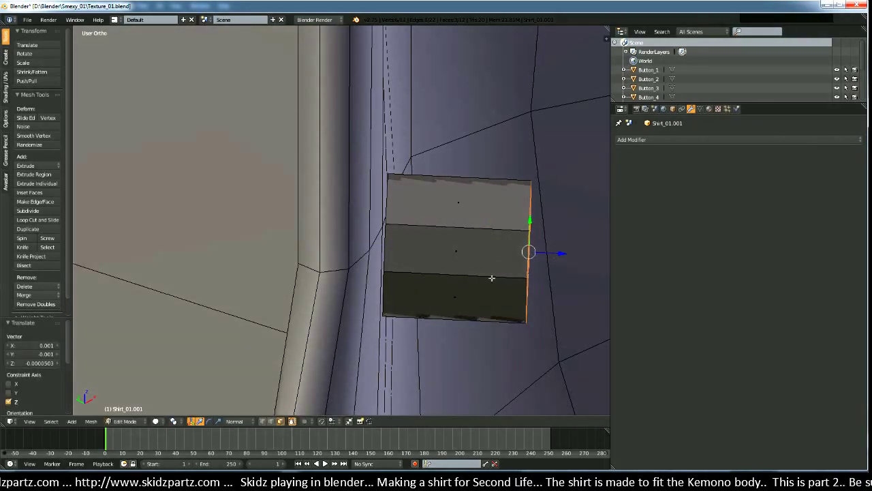
Step: Return to Object Mode and place a duplicate of the block higher up the border, offset about 0.015 in X and 0.029 in Z
scroll(492, 278, down, 2)
middle_drag(492, 278, 456, 290)
key(Tab)
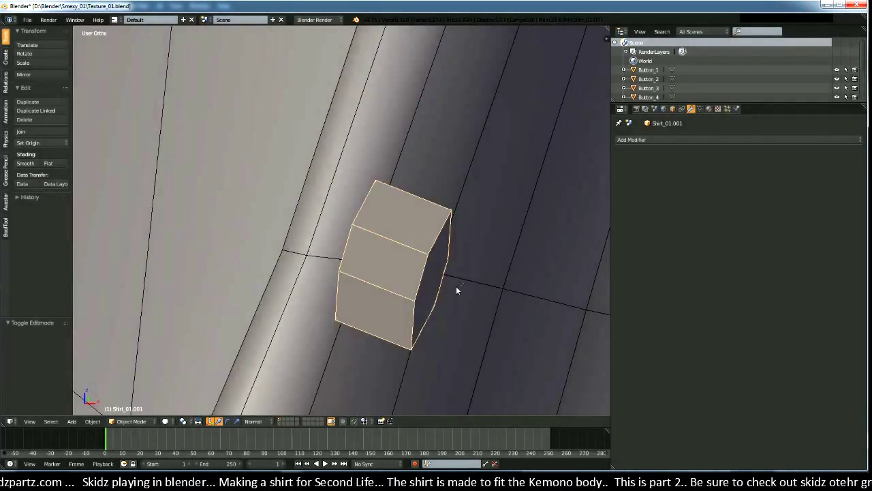
scroll(456, 291, down, 2)
middle_drag(374, 280, 422, 255)
scroll(381, 242, up, 1)
scroll(401, 232, down, 1)
scroll(424, 259, down, 3)
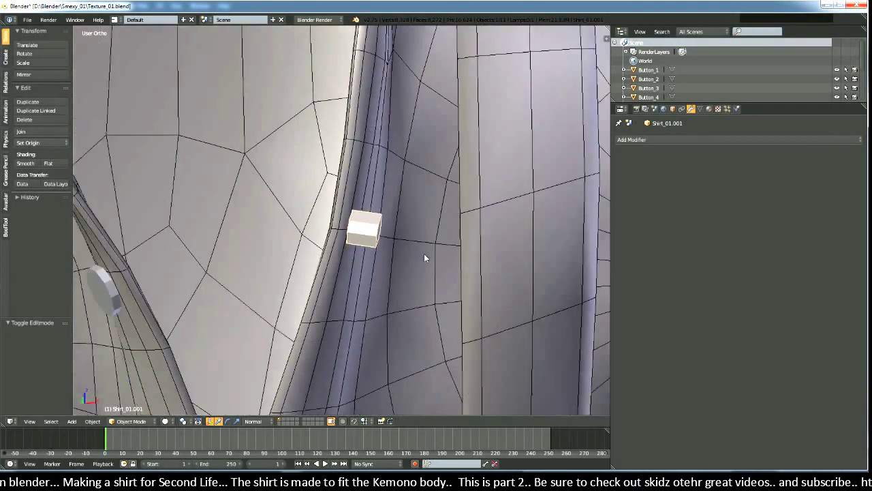
key(KP_5)
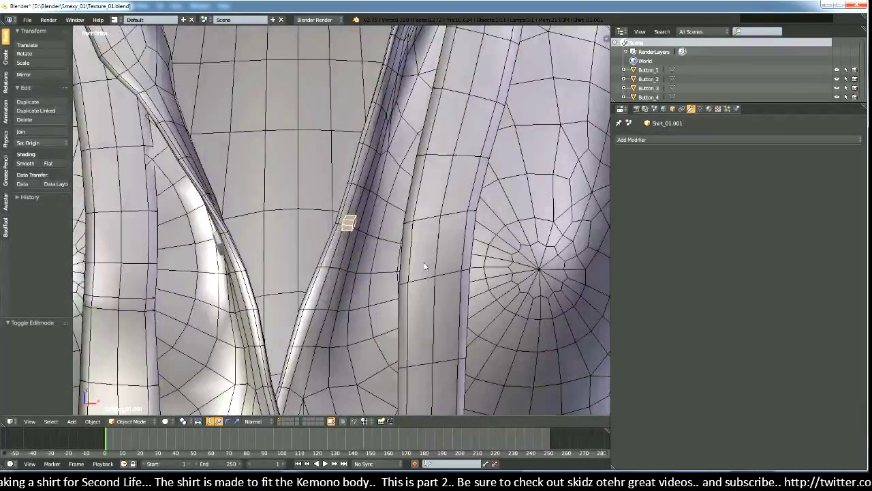
key(shift+d)
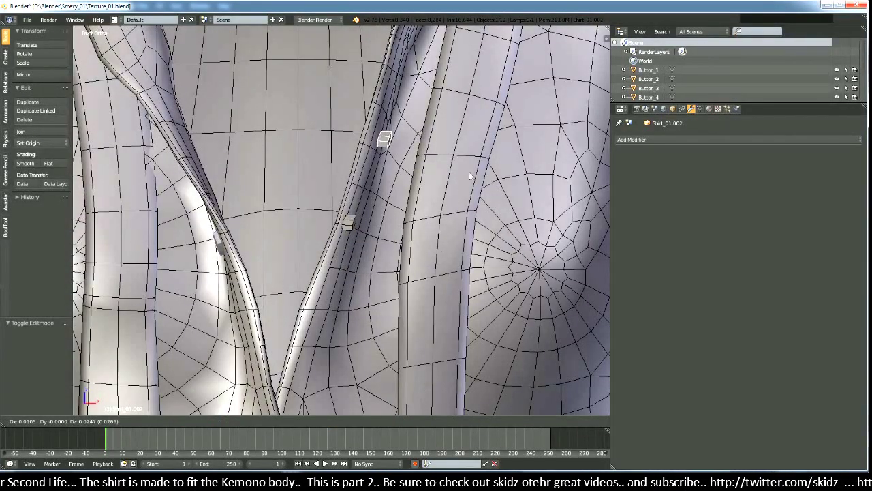
click(477, 168)
Step: Subtract the original block from the shirt with a BoolTool difference brush, and select the block as the cutter
scroll(357, 244, up, 6)
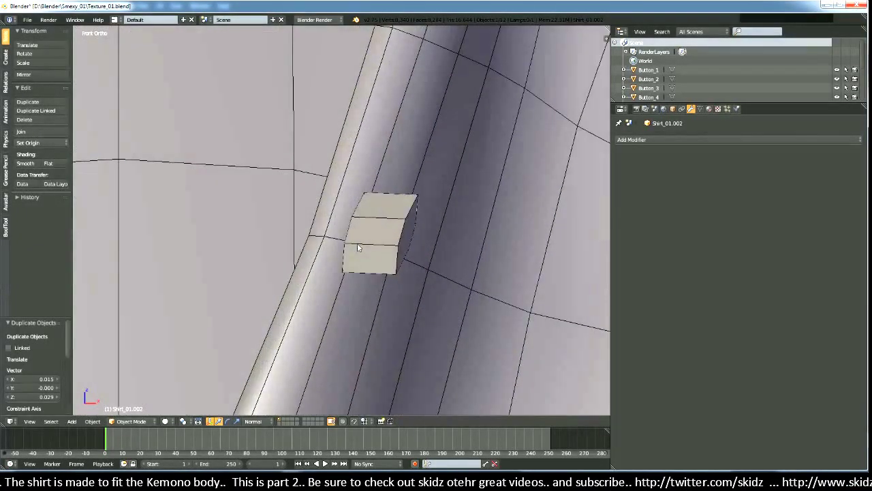
right_click(360, 245)
middle_drag(366, 243, 332, 296)
shift+right_click(327, 266)
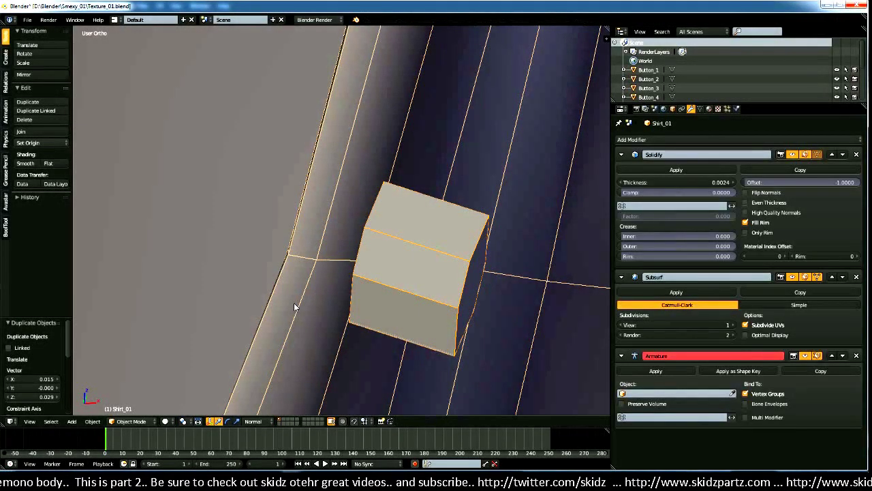
scroll(294, 306, down, 2)
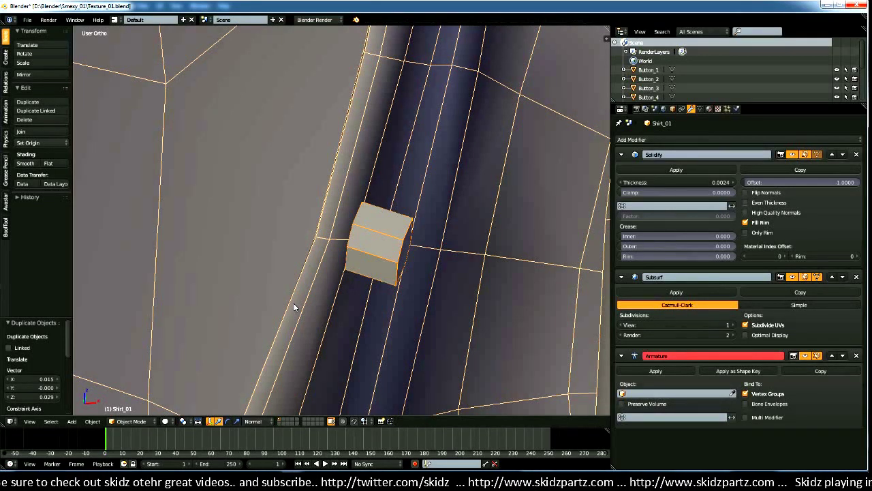
key(ctrl+shift+minus)
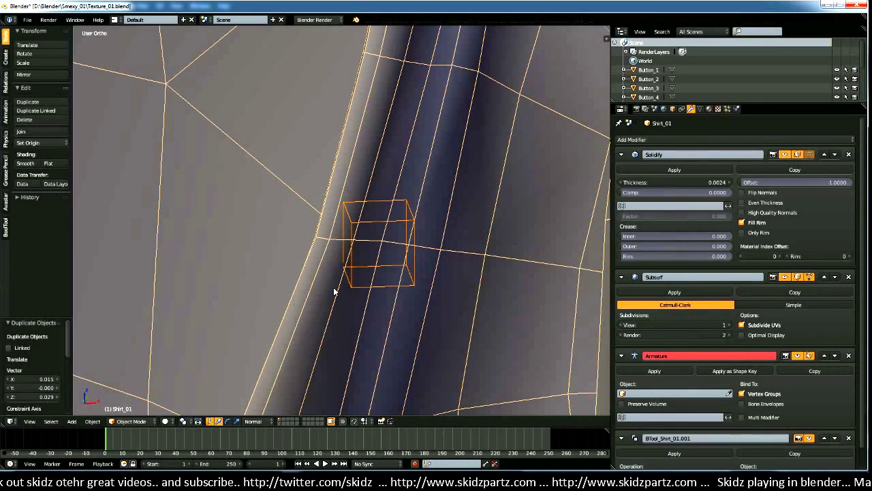
right_click(399, 293)
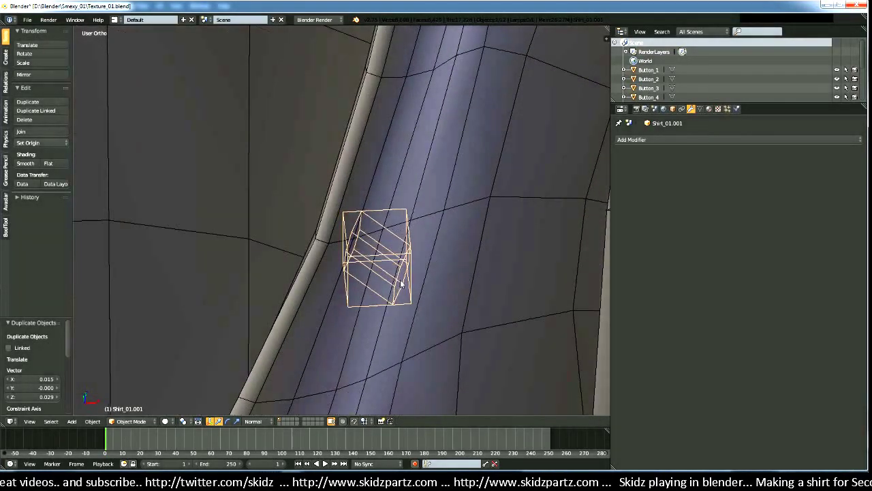
middle_drag(402, 283, 341, 360)
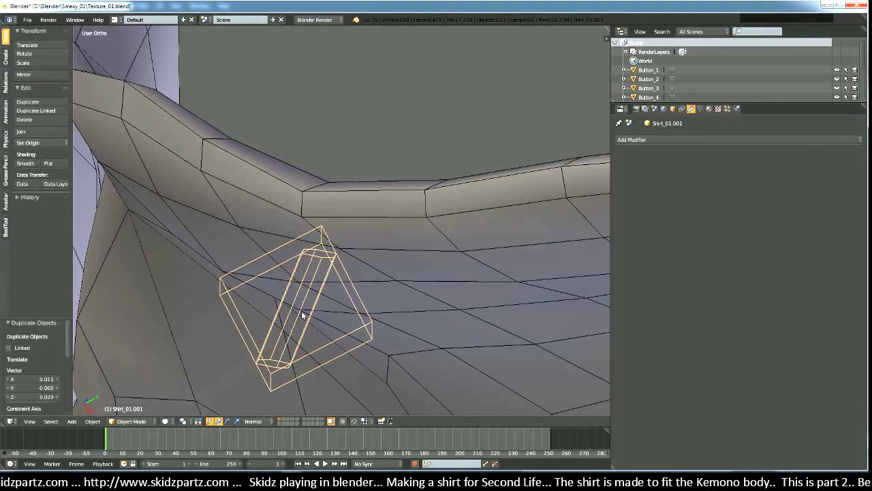
key(g)
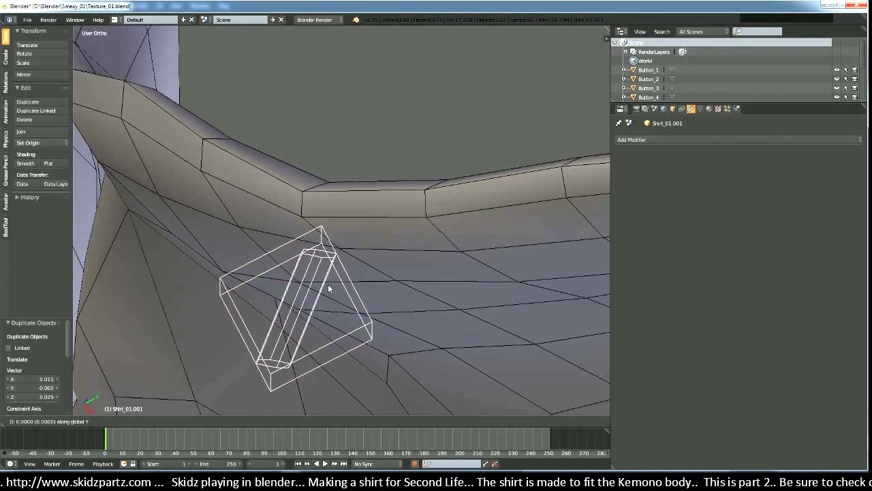
key(y)
click(375, 303)
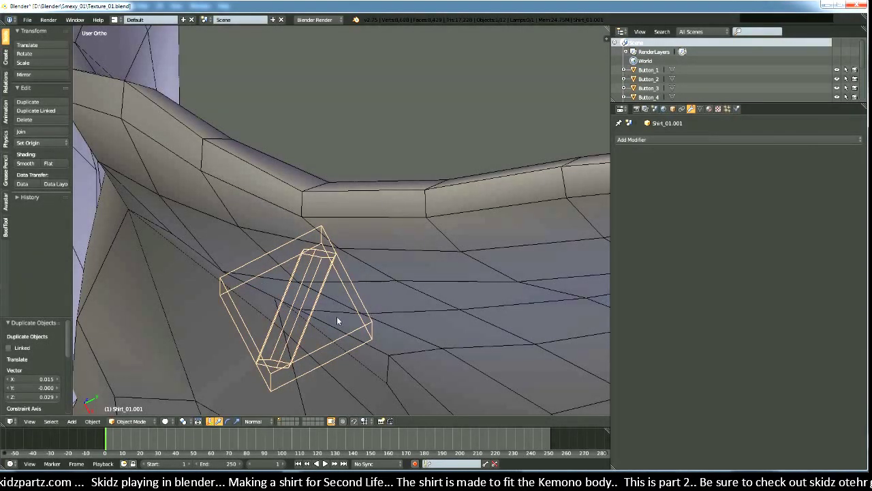
Step: Set the cutter block's origin to its geometry
middle_drag(337, 316, 323, 335)
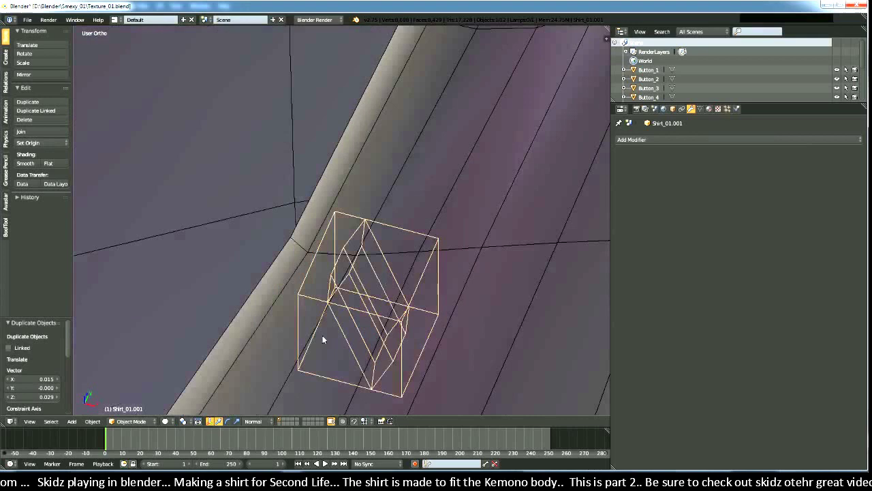
click(184, 418)
click(214, 390)
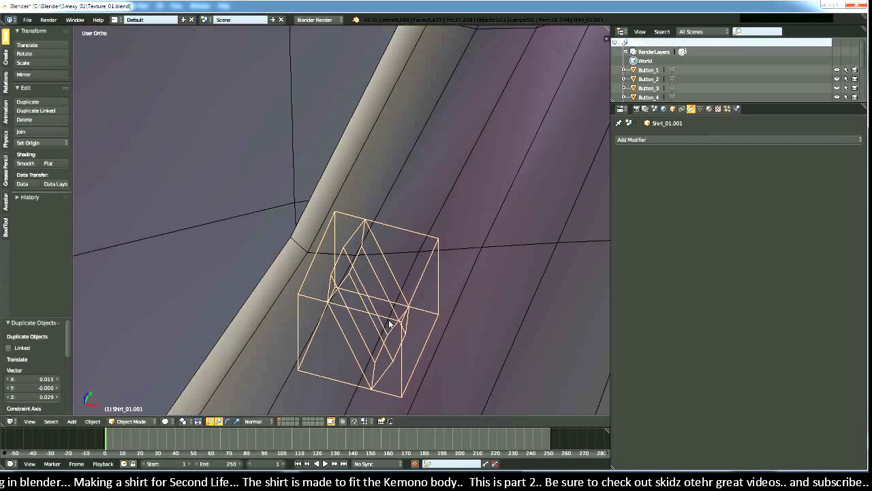
key(ctrl+shift+alt+c)
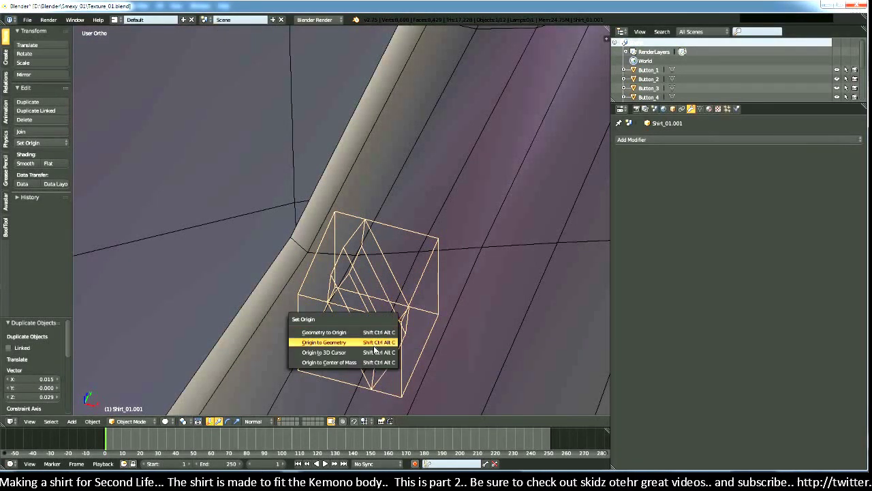
key(Return)
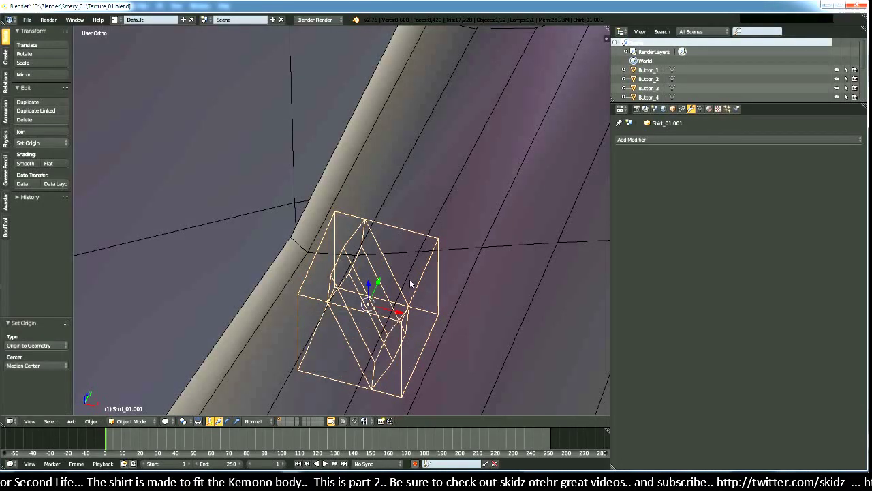
middle_drag(412, 284, 362, 330)
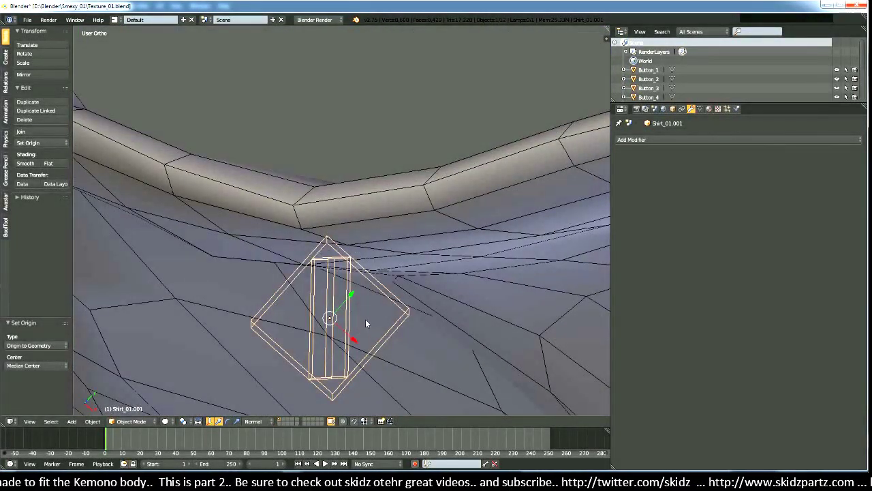
key(g)
key(y)
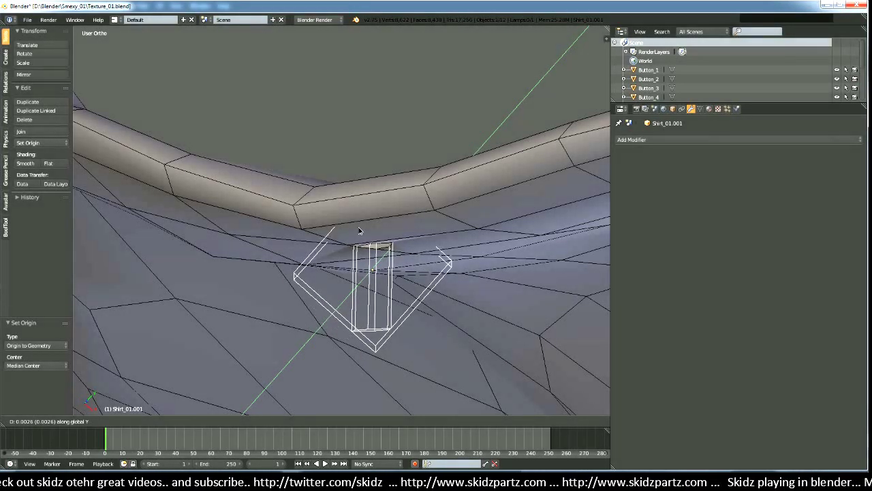
key(Escape)
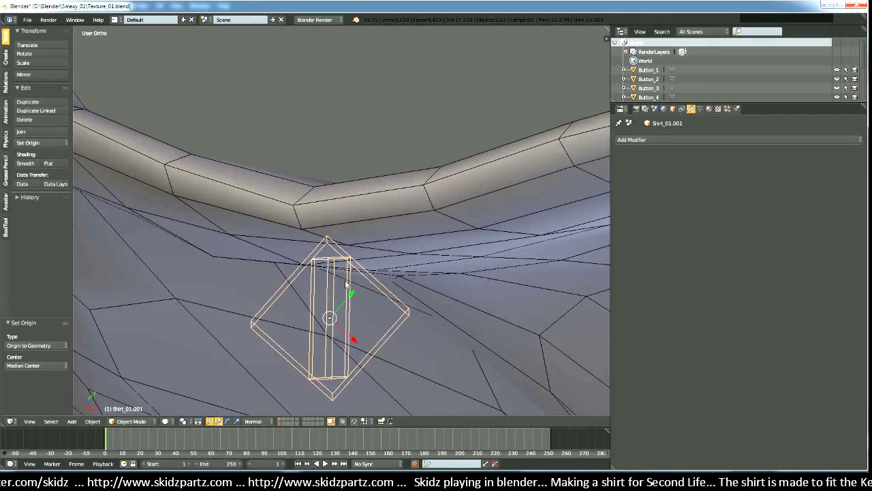
Step: Move the cutter block through the shirt's border by about -0.002 in X and 0.004 in Y
key(g)
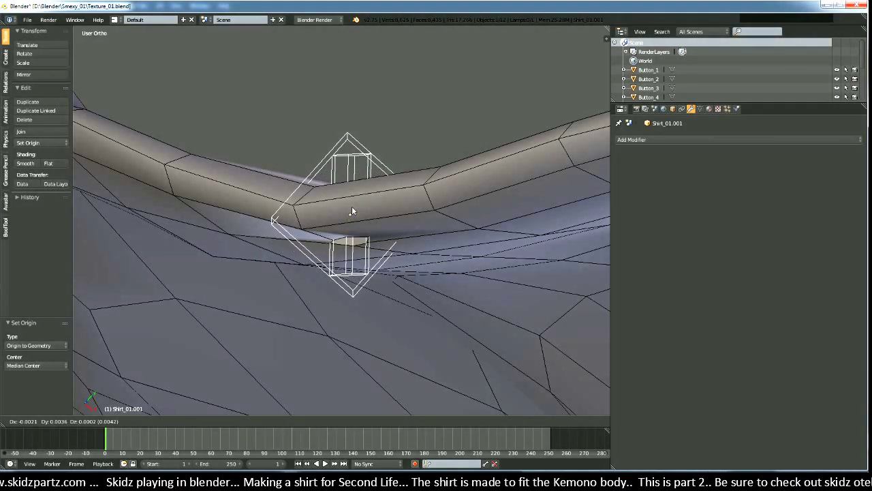
click(353, 209)
scroll(352, 209, up, 5)
middle_drag(352, 209, 371, 266)
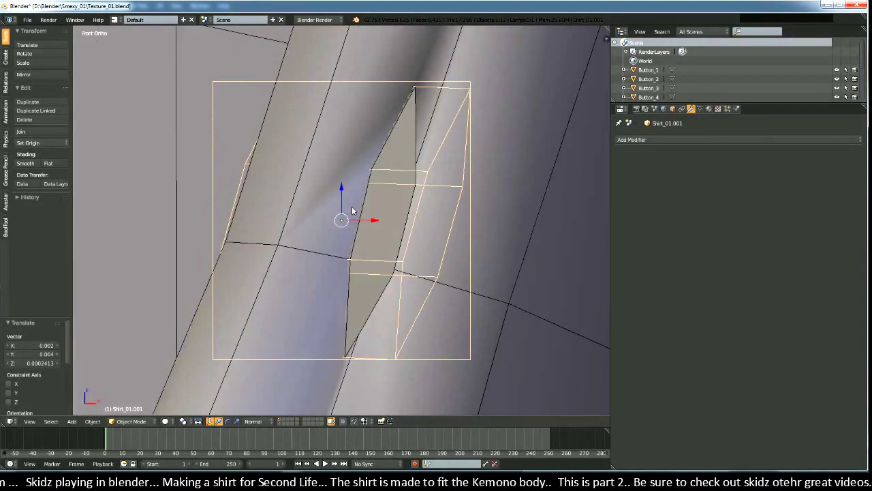
Step: Shift the cutter block slightly along the border, by about -0.0005 in X and Y and -0.0004 in Z
scroll(384, 306, down, 3)
mouse_move(383, 306)
middle_down()
mouse_move(429, 313)
mouse_move(369, 310)
mouse_move(388, 312)
middle_up()
scroll(381, 312, up, 5)
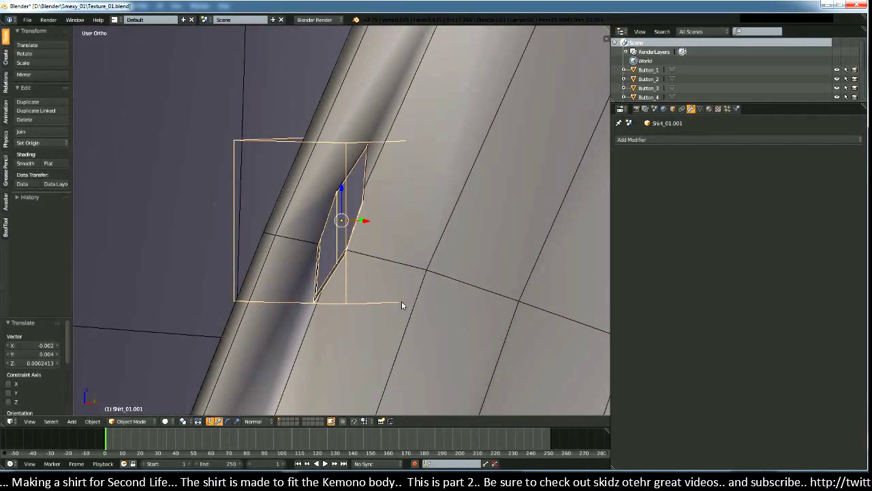
key(g)
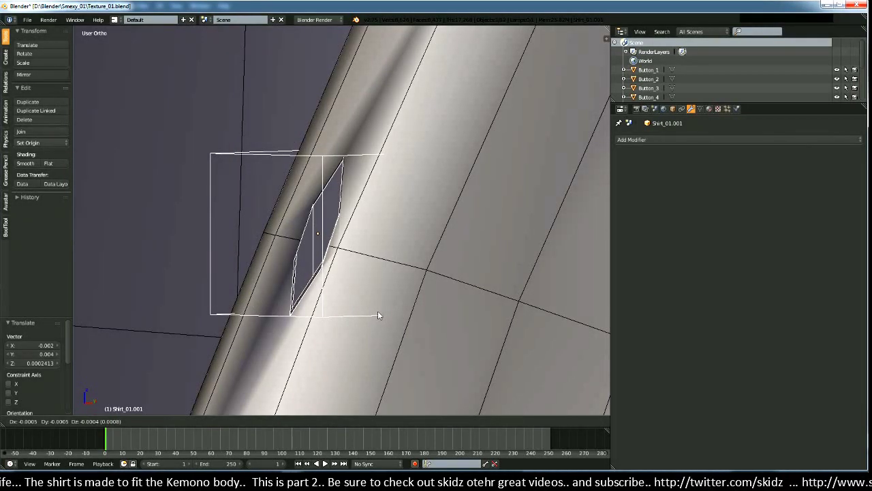
click(379, 311)
Step: Deselect everything and inspect the opening cut into the border from several angles
scroll(377, 308, down, 6)
middle_drag(378, 308, 303, 158)
key(a)
scroll(362, 308, up, 5)
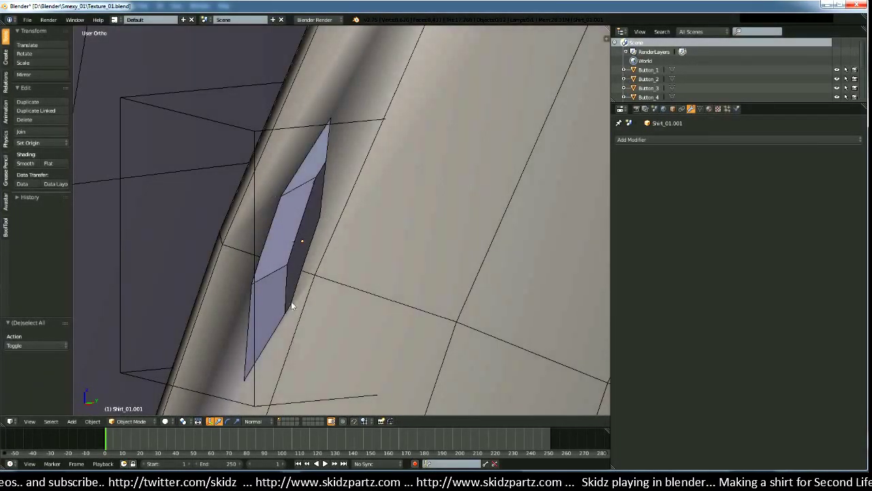
middle_drag(291, 306, 283, 230)
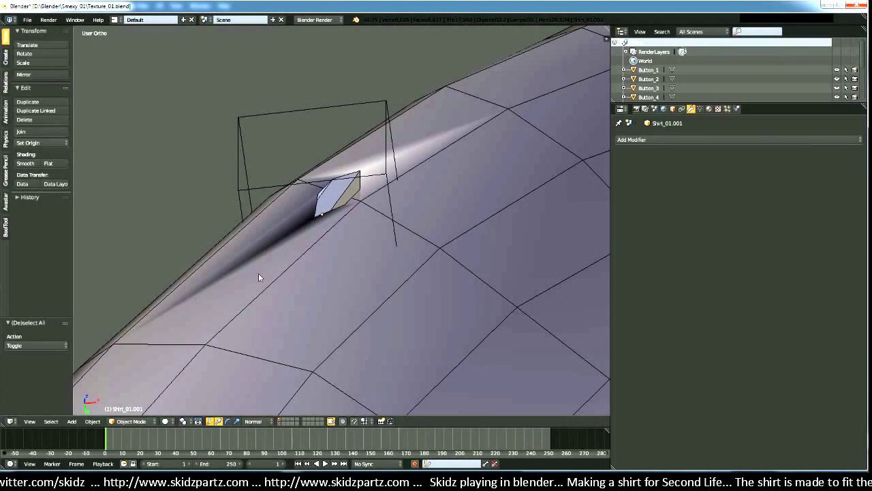
middle_drag(259, 277, 347, 299)
Step: In Edit Mode, narrow the cutter block by moving a long side face inward along its normal, about 0.00027 in X and 0.00023 in Y
key(Tab)
right_click(290, 245)
drag(349, 267, 341, 262)
middle_drag(341, 261, 305, 273)
right_click(281, 242)
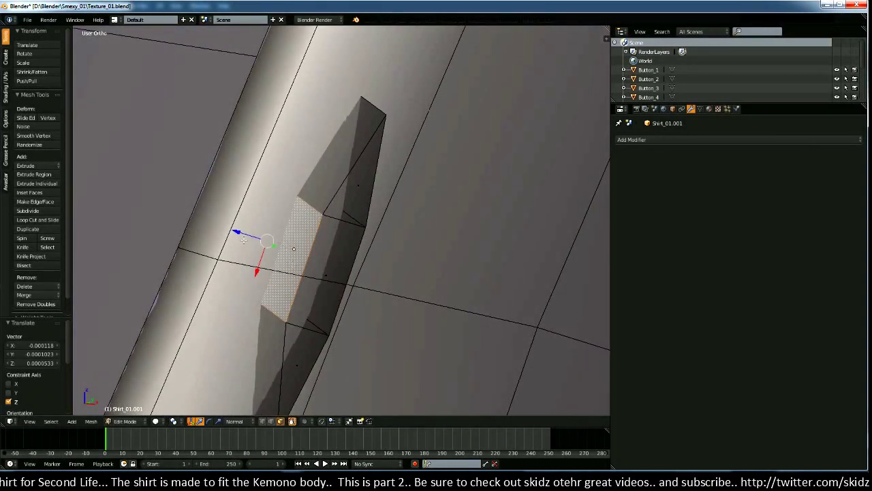
drag(237, 231, 262, 242)
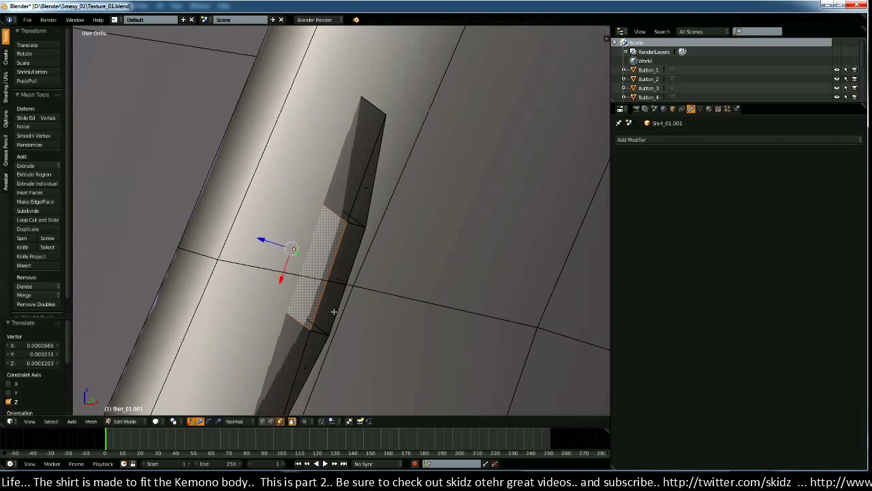
Step: Nudge the opposite side face along its normal by about -0.00003 in X and -0.00002 in Y, and return to Object Mode
middle_drag(262, 242, 298, 292)
right_click(291, 263)
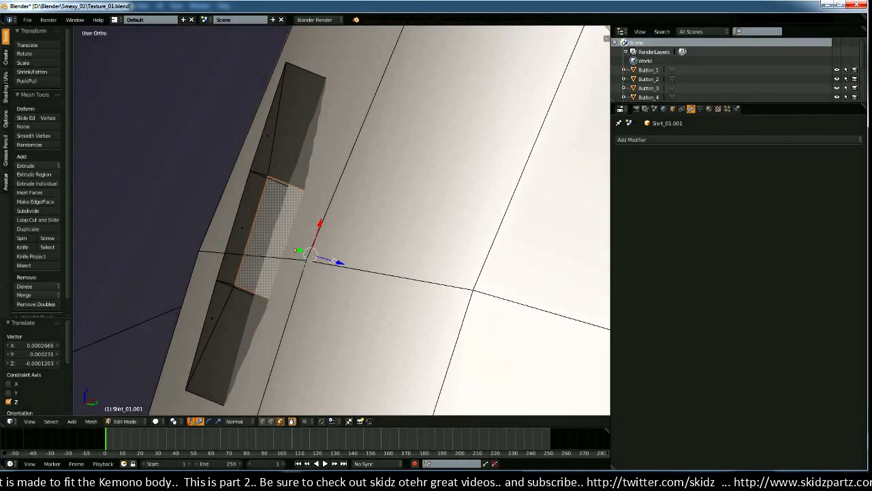
drag(334, 261, 333, 260)
scroll(331, 262, down, 5)
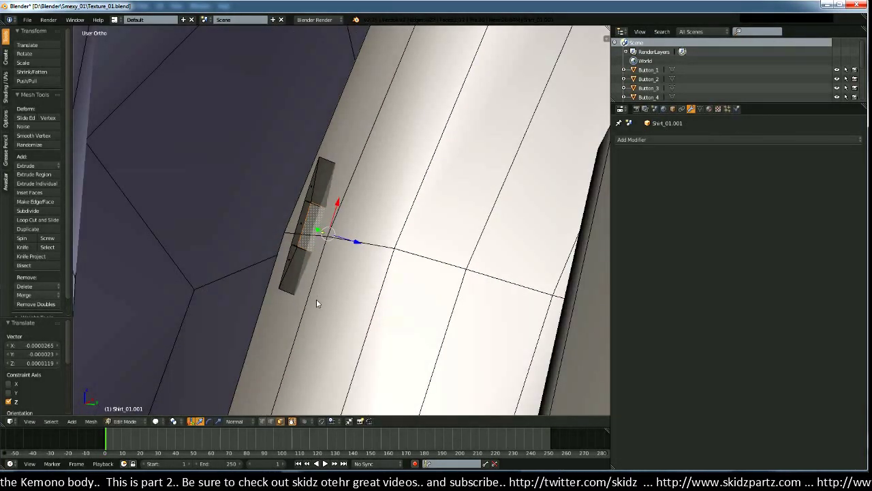
key(Tab)
Step: Scale the whole cutter mesh to 0.792 along X and shift it by about -0.00016 in X, -0.00011 in Y and -0.00027 in Z
middle_drag(344, 324, 377, 343)
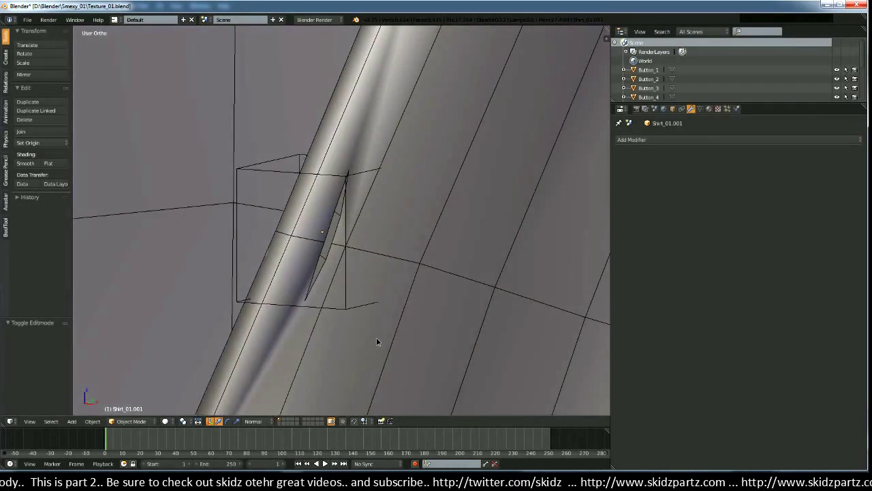
scroll(377, 342, down, 8)
mouse_move(373, 316)
middle_down()
mouse_move(389, 312)
mouse_move(350, 293)
middle_up()
scroll(350, 292, down, 3)
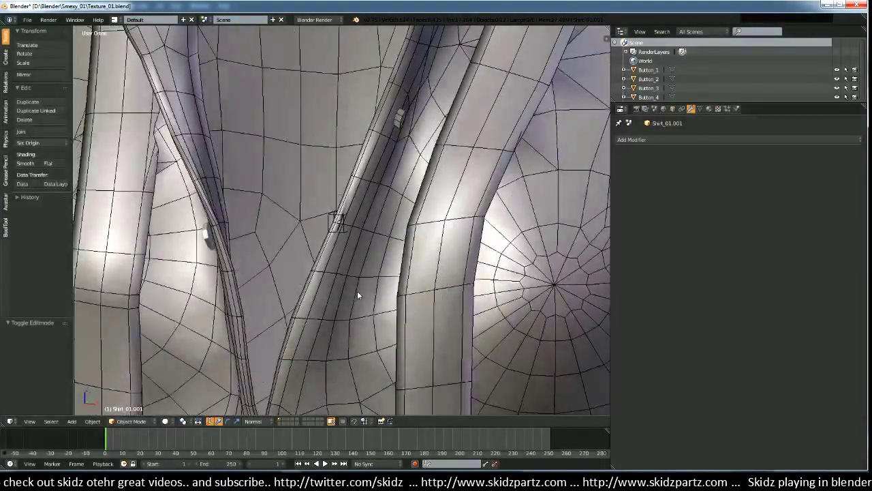
scroll(356, 291, up, 6)
key(Tab)
scroll(356, 288, up, 3)
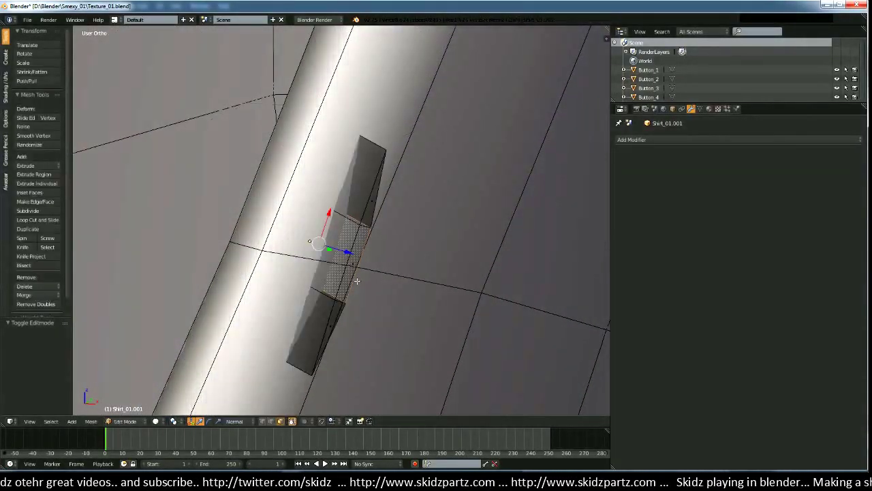
middle_drag(350, 279, 356, 257)
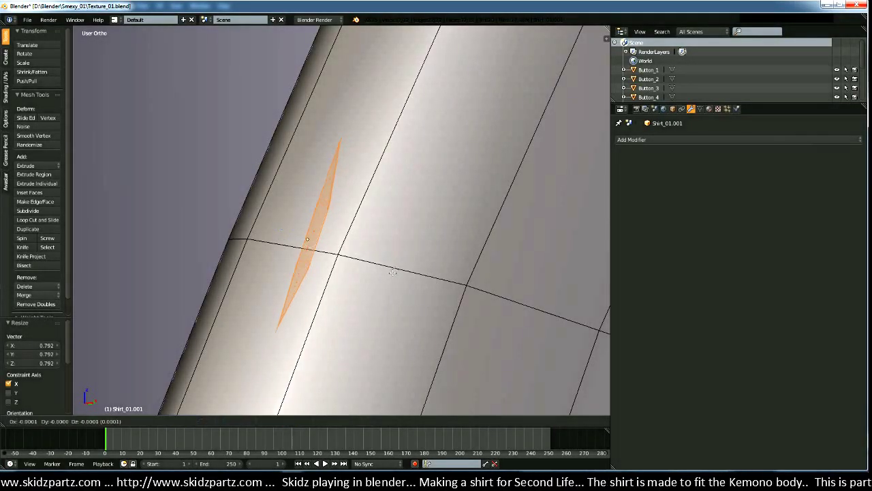
scroll(375, 286, down, 4)
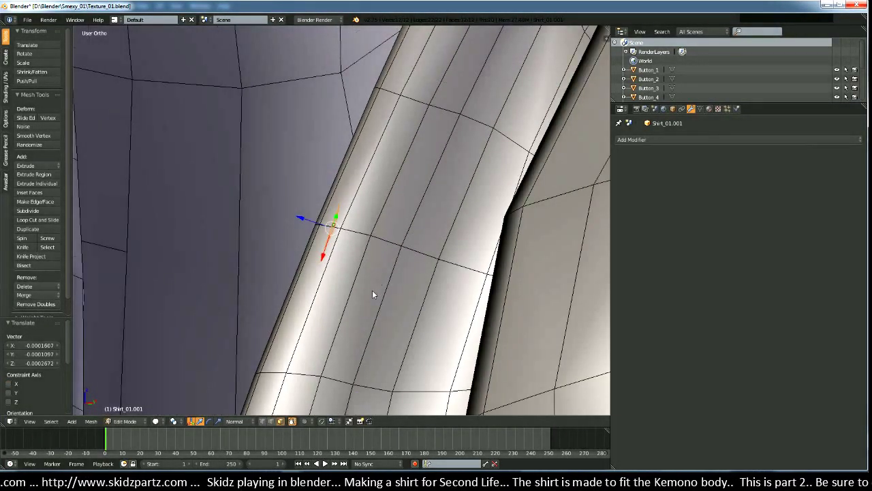
key(Tab)
Step: Select the shirt and remove its Armature modifier
mouse_move(354, 297)
middle_down()
mouse_move(395, 318)
mouse_move(395, 302)
mouse_move(461, 298)
mouse_move(355, 297)
mouse_move(349, 324)
middle_up()
scroll(380, 301, up, 5)
scroll(344, 337, down, 5)
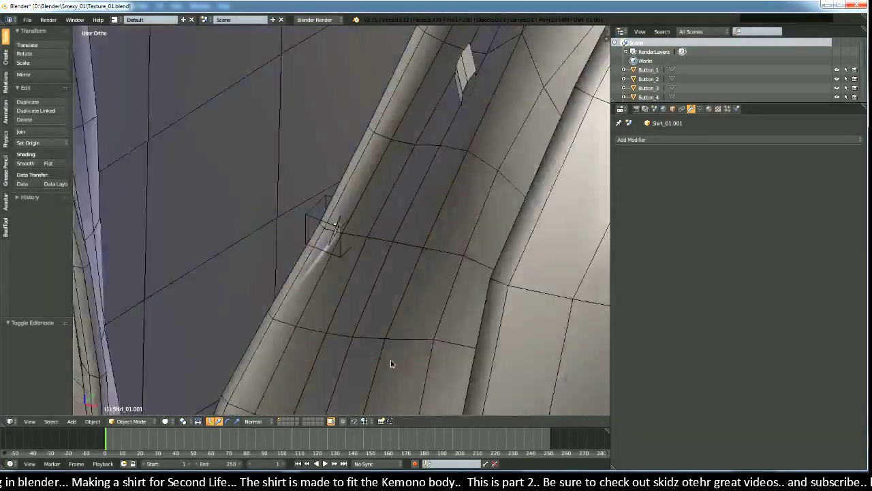
middle_drag(392, 363, 427, 293)
scroll(419, 339, up, 5)
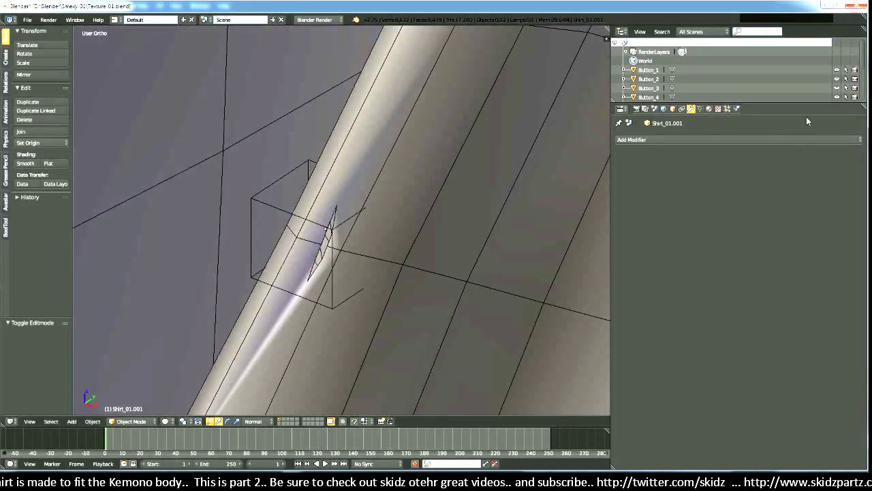
right_click(399, 176)
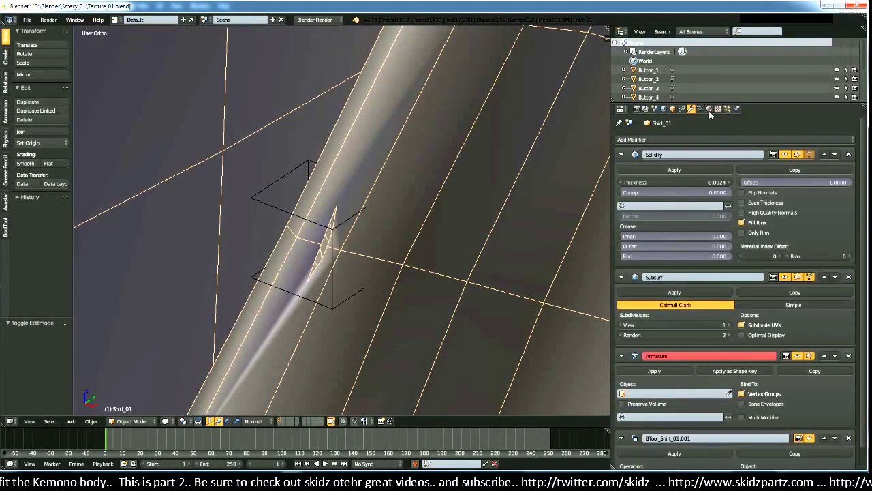
scroll(747, 334, down, 1)
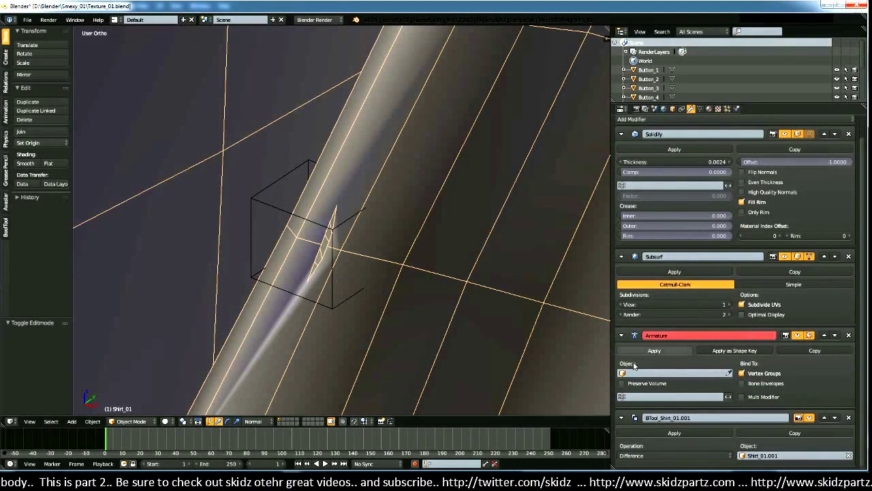
middle_drag(404, 340, 407, 320)
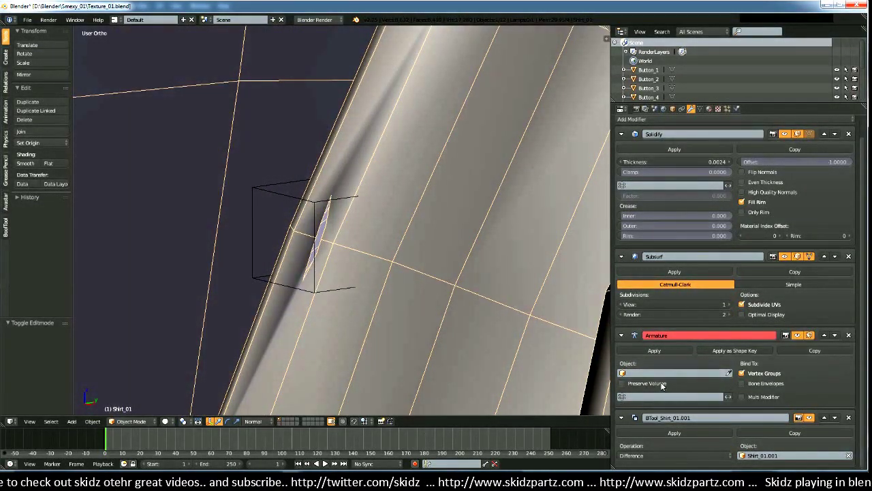
key(x)
middle_drag(423, 318, 486, 291)
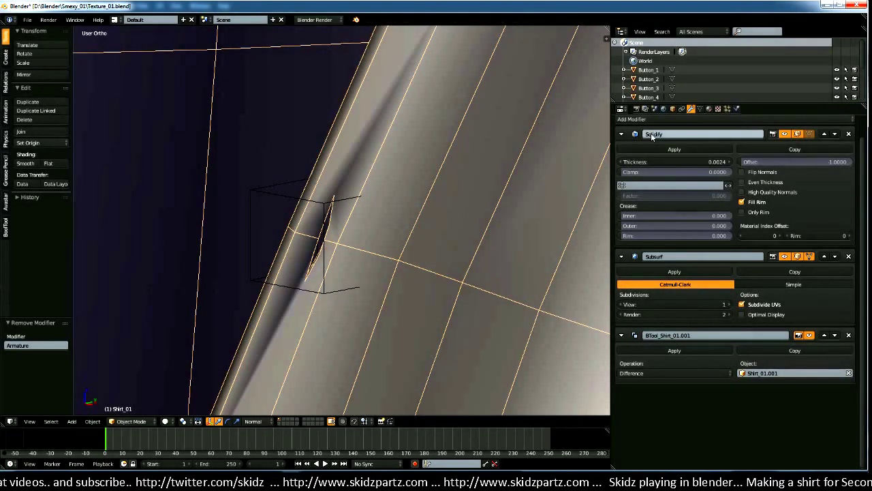
Step: Try the shirt without Solidify in the viewport, and turn off the viewport display of its BTool difference modifier
middle_drag(382, 350, 487, 337)
click(784, 135)
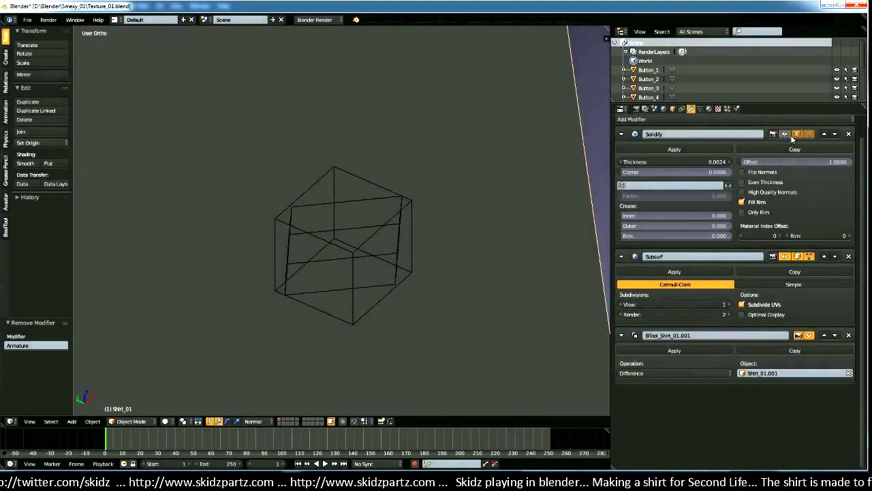
scroll(438, 310, down, 4)
scroll(439, 311, down, 3)
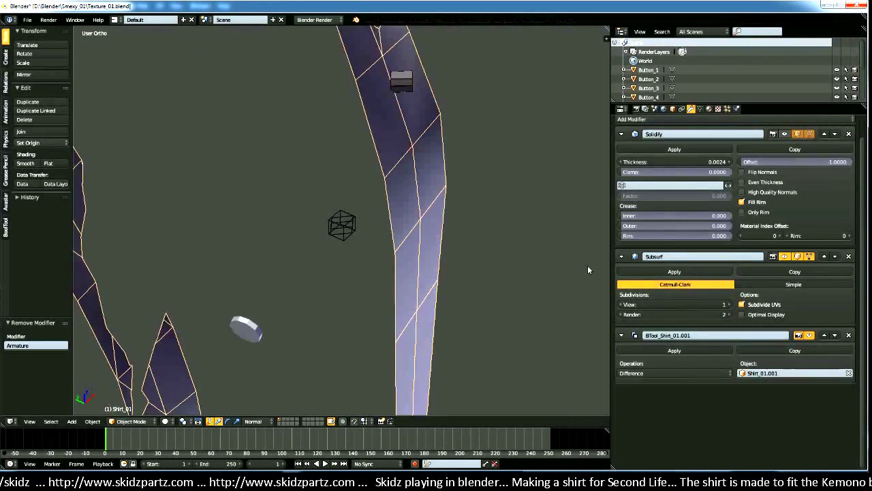
middle_drag(481, 292, 417, 313)
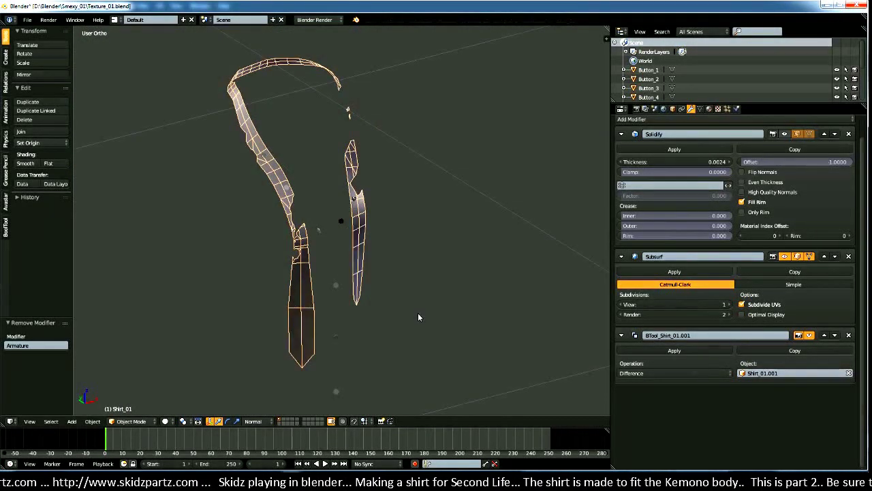
scroll(418, 313, up, 4)
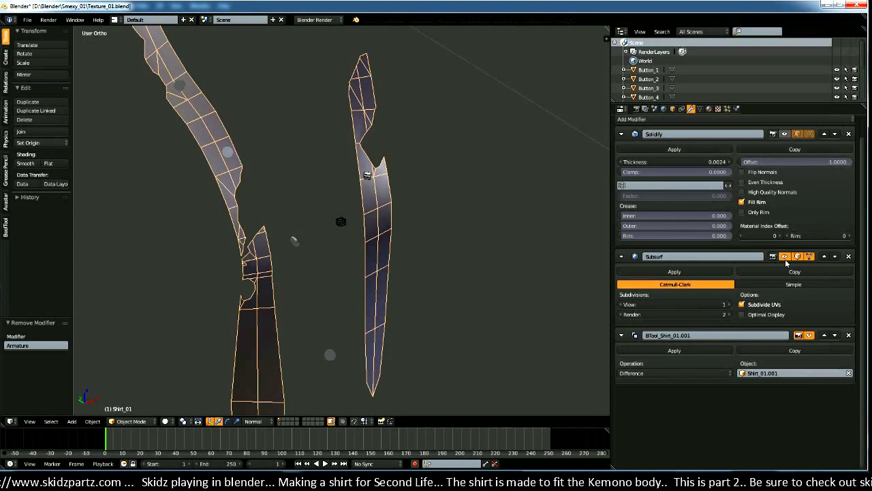
click(808, 335)
click(809, 335)
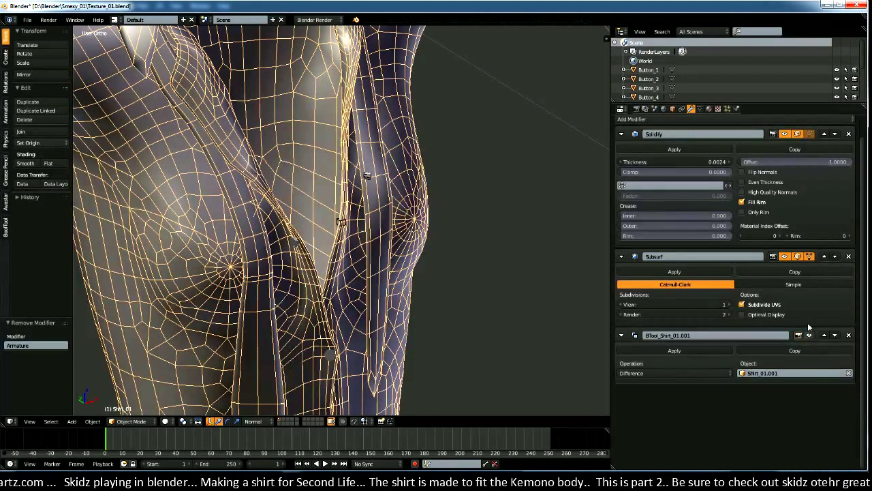
Step: Compare the border mesh around the cutter with the Solidify modifier's viewport display off and on
click(784, 134)
scroll(402, 293, up, 6)
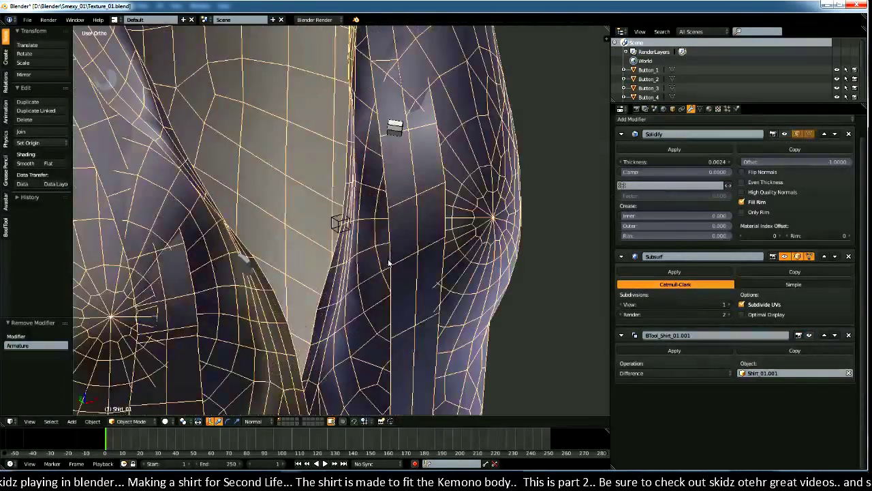
scroll(404, 297, up, 4)
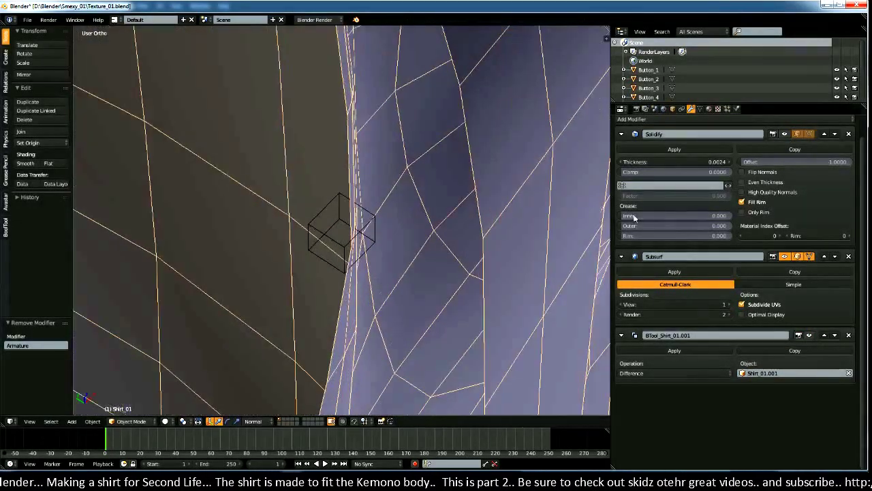
click(784, 134)
click(784, 134)
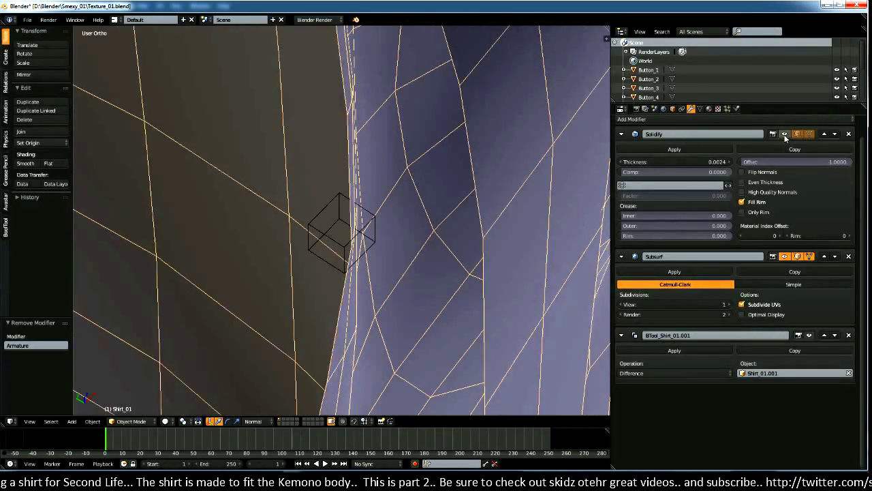
click(784, 134)
click(784, 135)
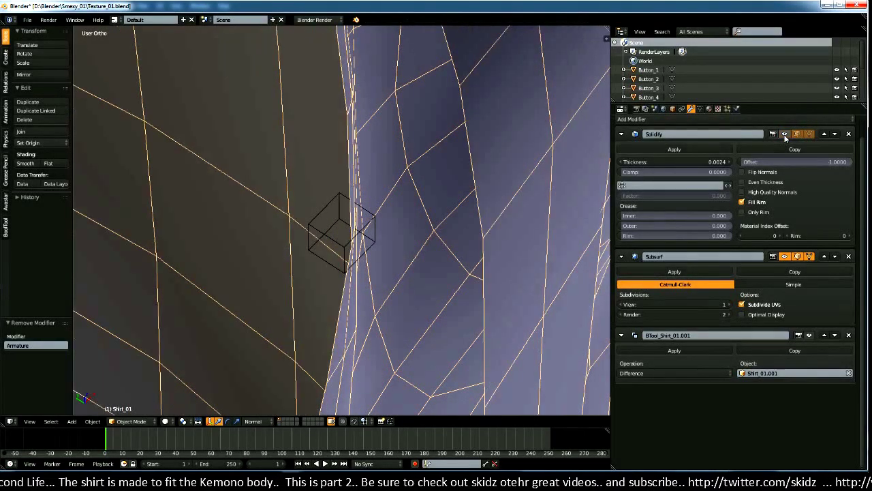
click(784, 134)
Step: Turn off the viewport display of the shirt's Subsurf modifier
scroll(402, 272, down, 4)
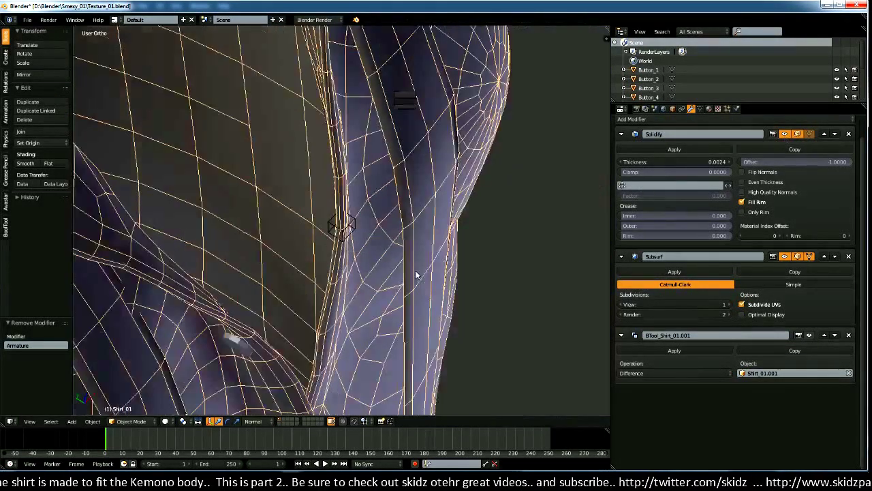
middle_drag(399, 280, 386, 242)
scroll(386, 242, up, 3)
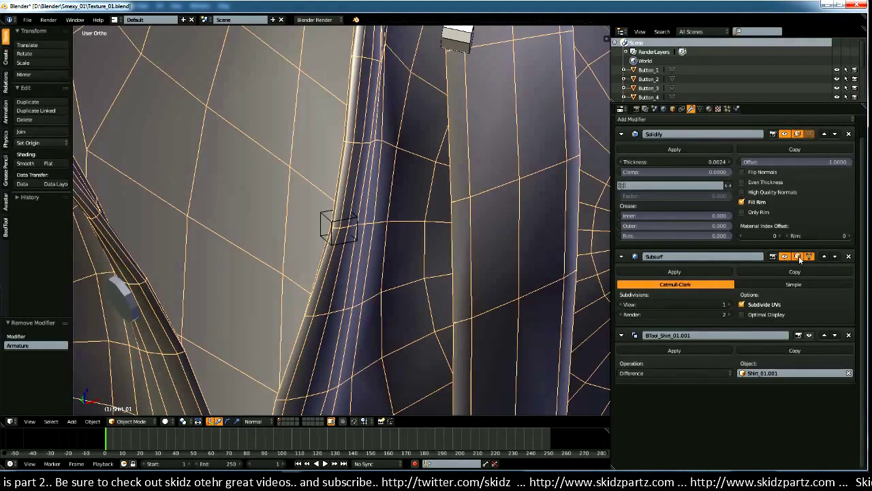
scroll(346, 302, down, 5)
middle_drag(356, 302, 384, 281)
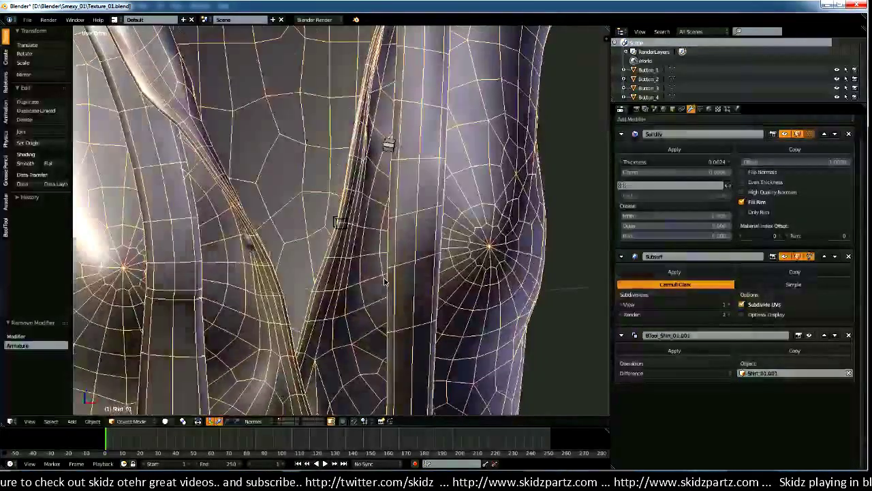
scroll(470, 277, up, 3)
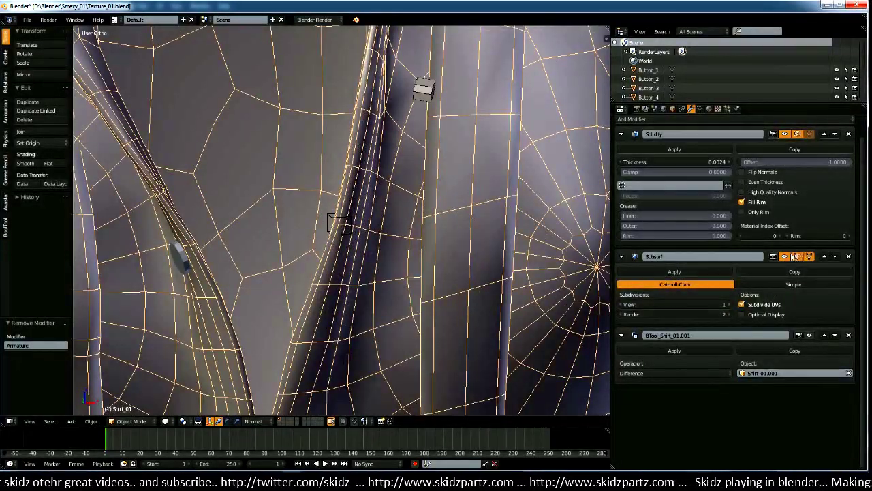
click(785, 257)
click(785, 257)
click(785, 257)
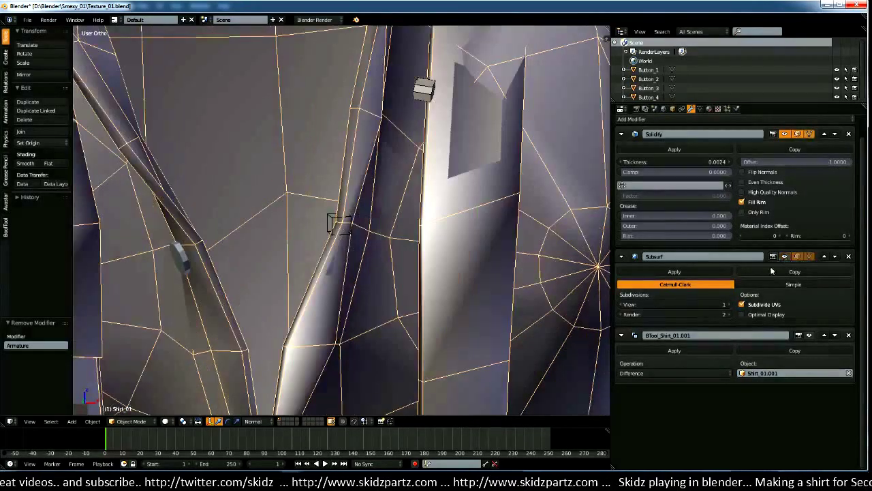
click(785, 257)
Step: Examine the unsubdivided shirt around the straps and border from the side
middle_drag(441, 341, 386, 352)
scroll(399, 286, down, 5)
scroll(386, 352, up, 8)
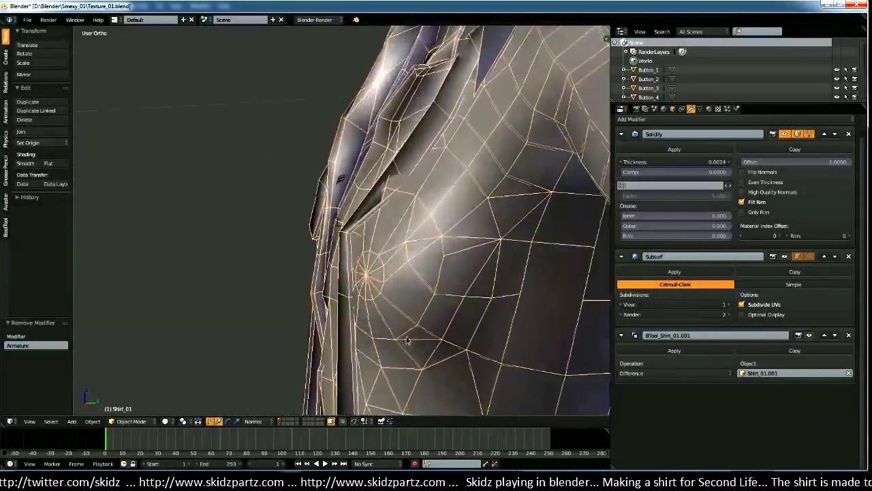
middle_drag(440, 353, 443, 351)
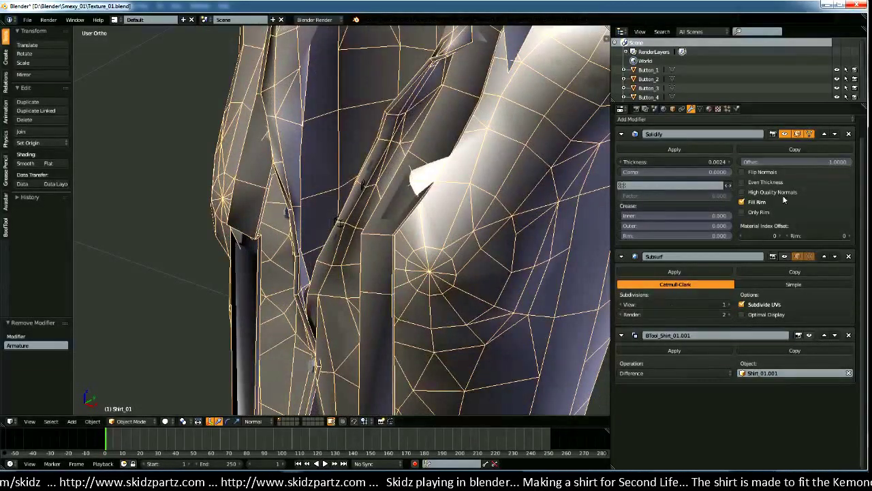
Step: Compare the shirt mesh with and without Solidify, and leave that modifier's viewport display off
click(784, 134)
click(784, 134)
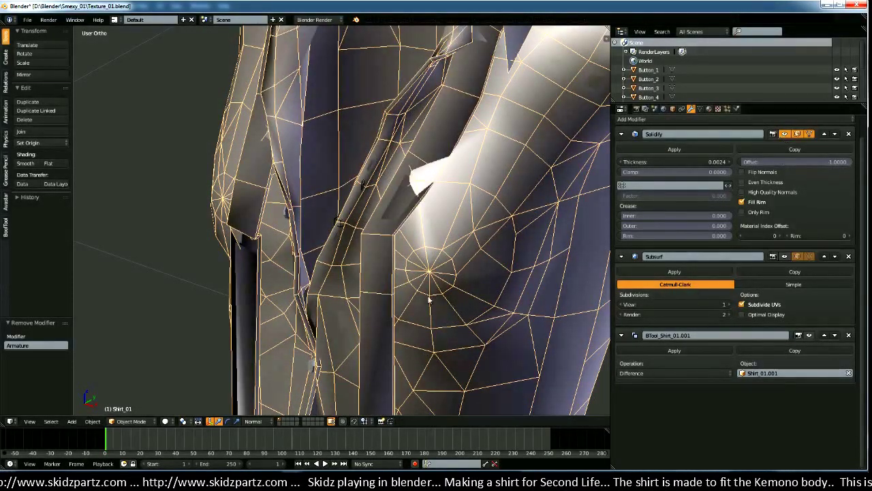
middle_drag(408, 299, 450, 299)
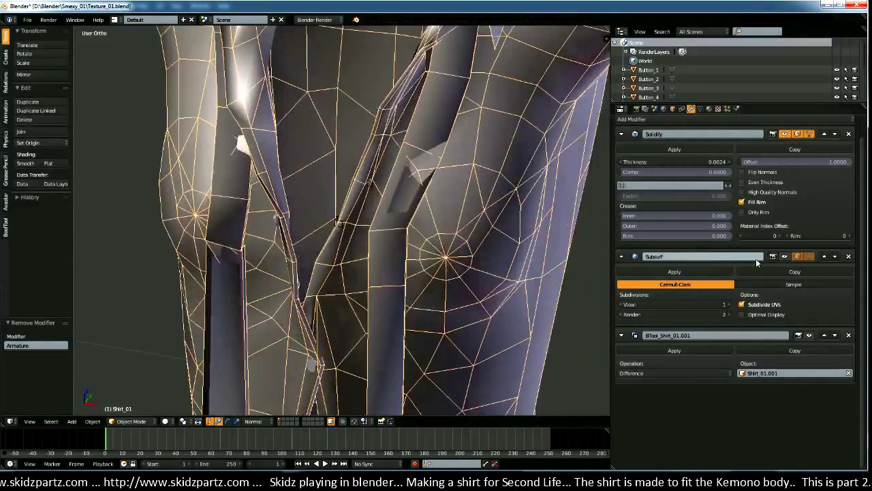
click(784, 134)
Step: Examine the shirt mesh without Solidify and Subsurf around the border, straps and cutter blocks from several angles
middle_drag(524, 301, 475, 267)
scroll(359, 307, down, 4)
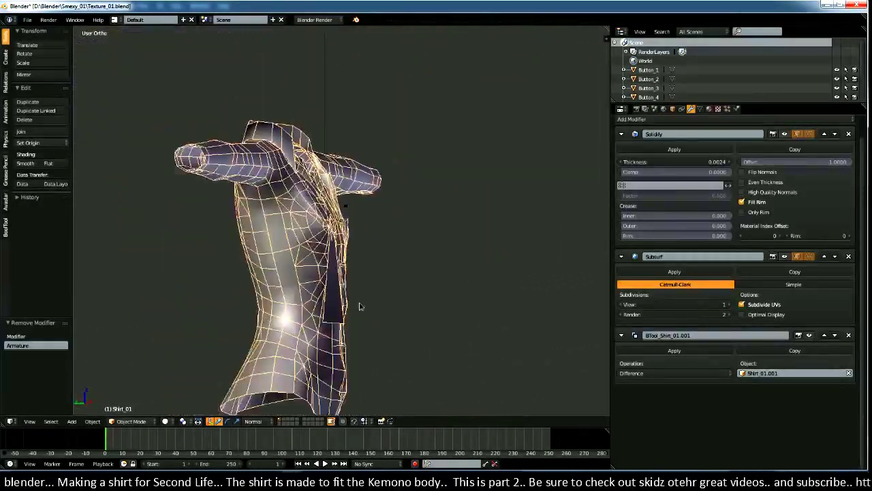
middle_drag(360, 307, 409, 300)
scroll(440, 325, up, 2)
scroll(327, 325, up, 3)
scroll(406, 344, up, 2)
scroll(413, 363, down, 3)
scroll(402, 366, up, 2)
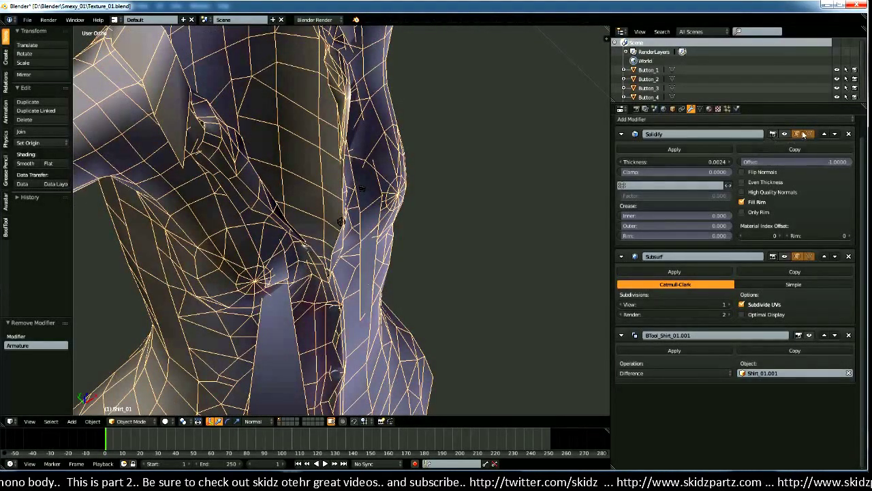
scroll(408, 307, up, 2)
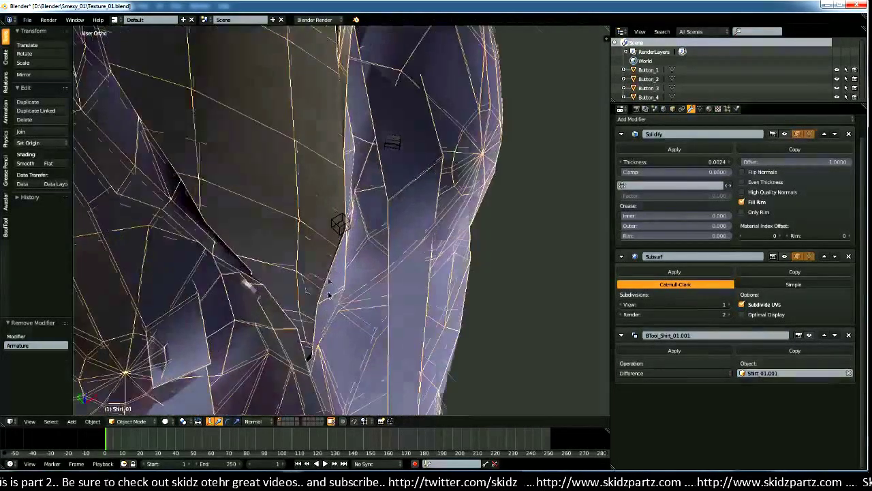
middle_drag(409, 306, 339, 329)
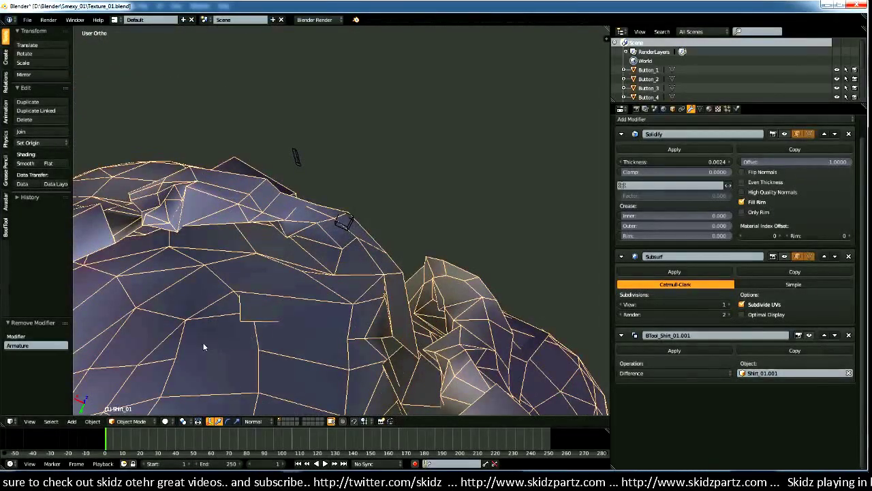
middle_drag(356, 377, 477, 307)
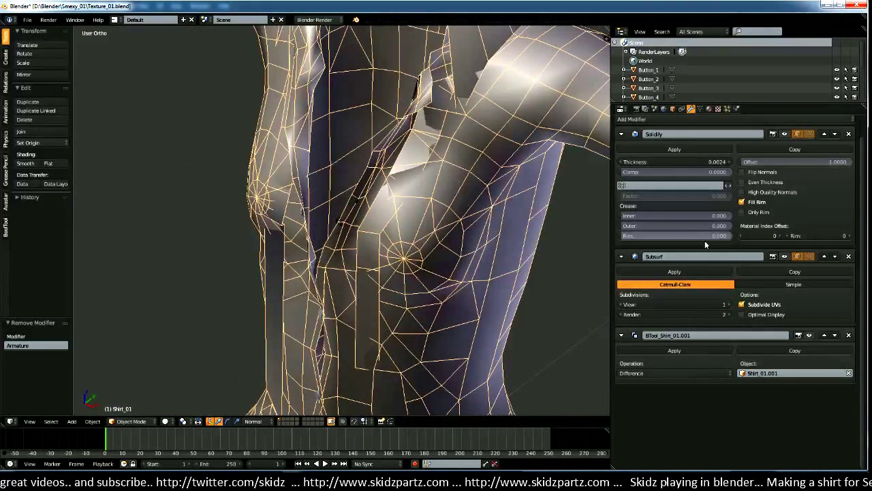
Step: Turn the viewport display of the shirt's Subsurf and Solidify modifiers back on
click(785, 256)
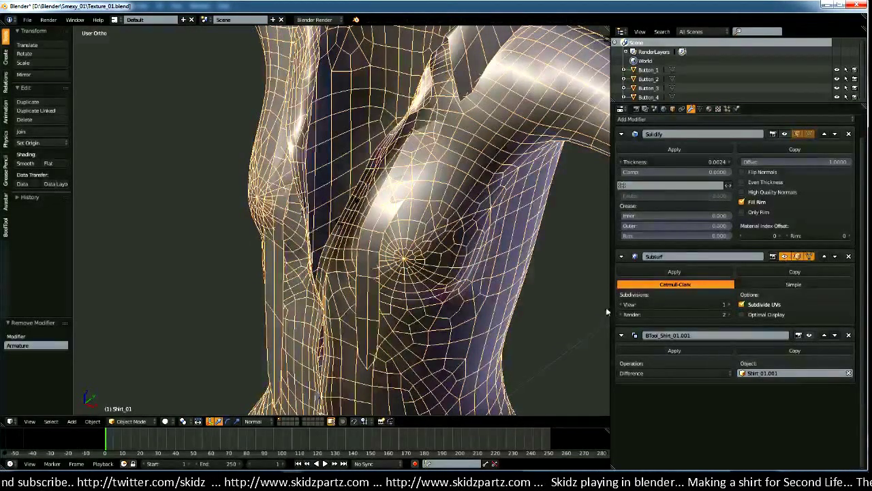
middle_drag(429, 303, 408, 340)
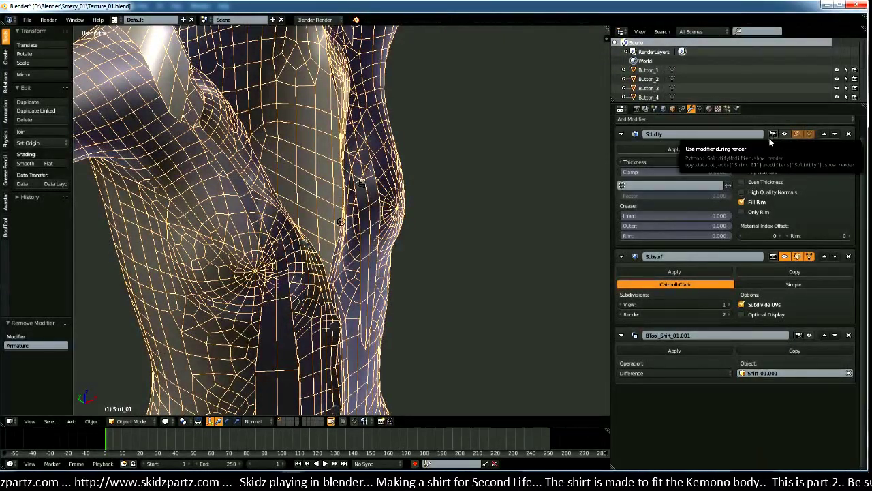
click(784, 134)
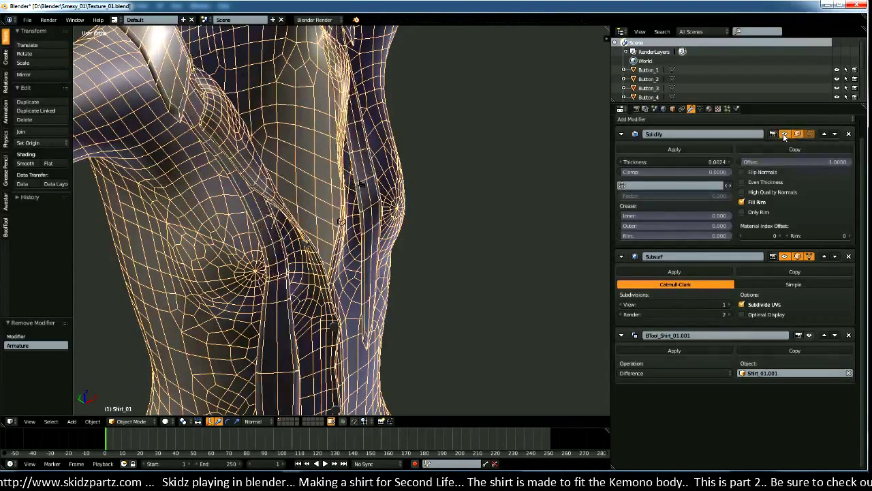
Step: Turn on the viewport display of the shirt's BTool difference modifier and check the cut at the cutter on the border
middle_drag(381, 327, 266, 312)
scroll(266, 312, up, 8)
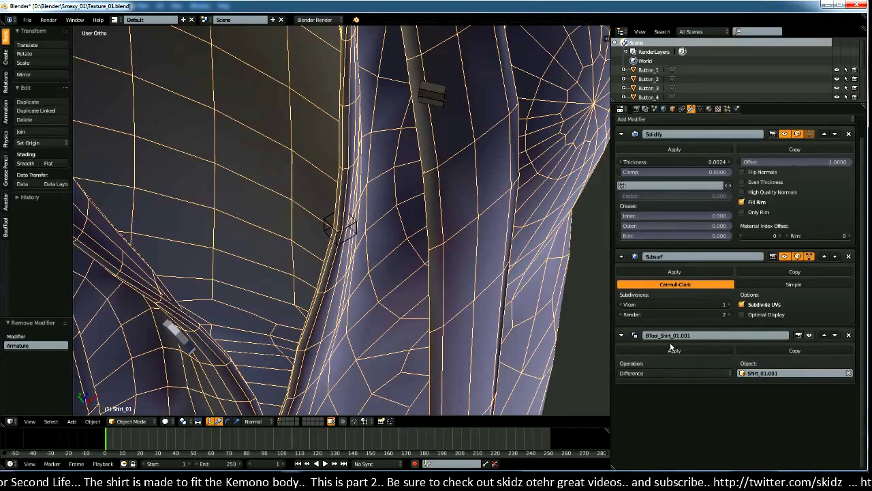
scroll(400, 368, up, 5)
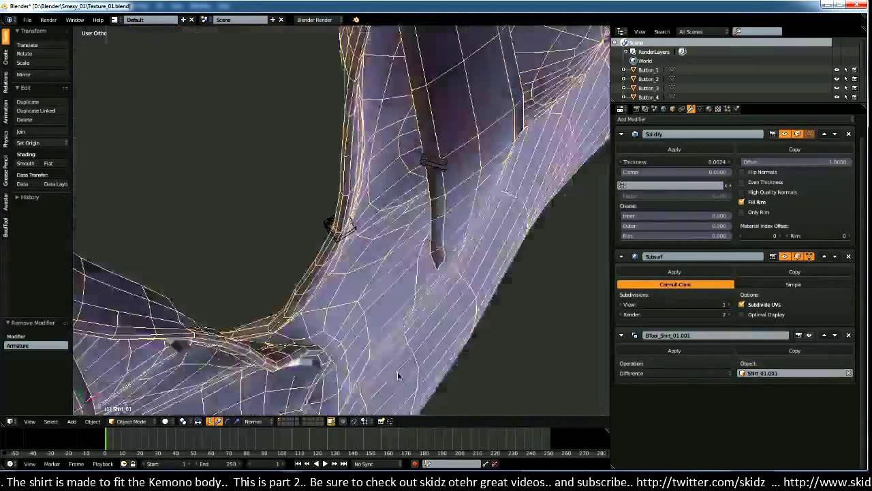
middle_drag(403, 361, 413, 340)
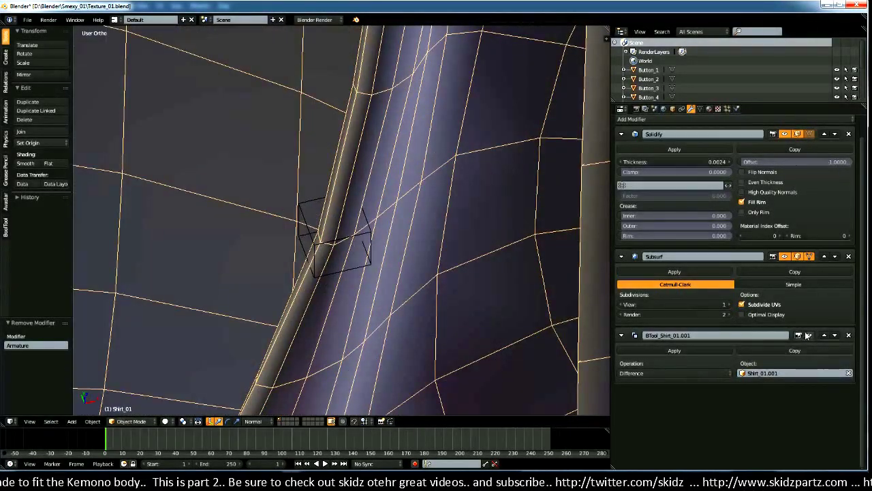
click(810, 335)
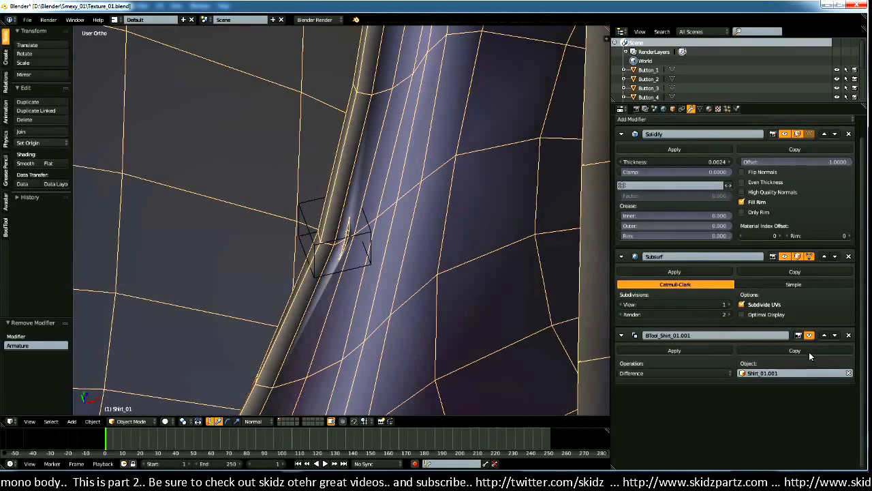
middle_drag(382, 282, 417, 262)
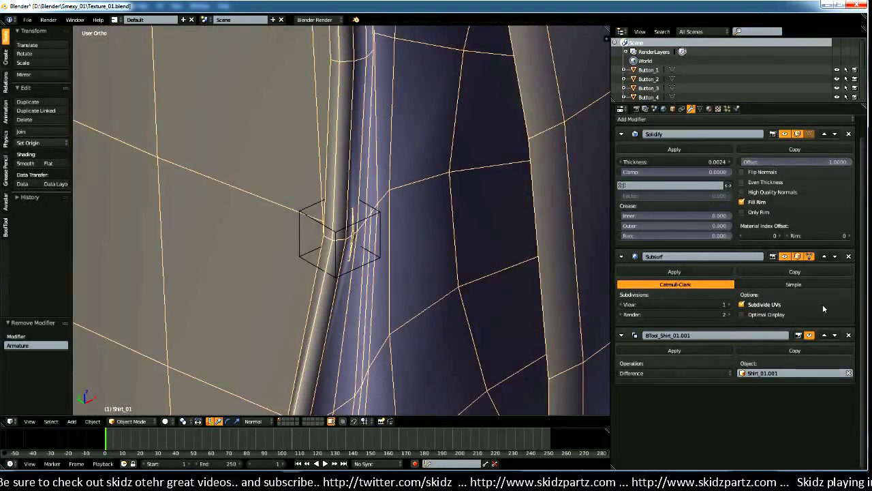
Step: Try the BTool difference modifier above Subsurf and above Solidify in the stack, and return it to the end
click(824, 335)
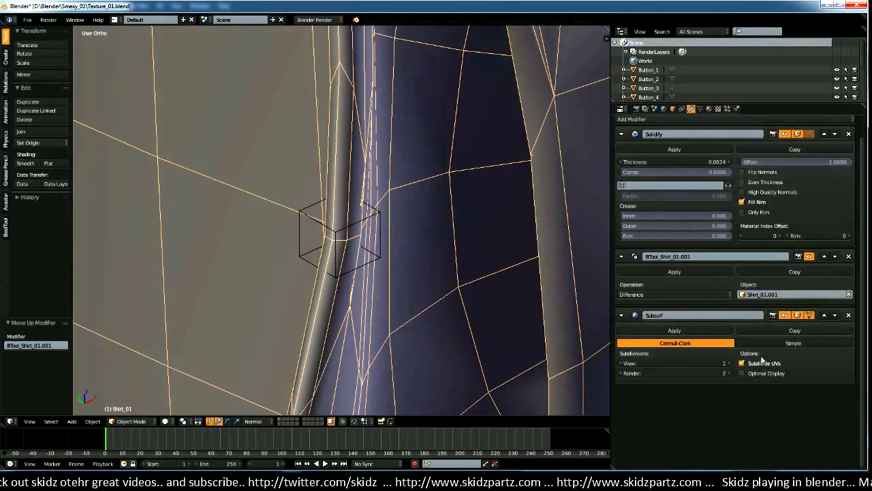
mouse_move(402, 277)
middle_down()
mouse_move(337, 250)
mouse_move(424, 271)
middle_up()
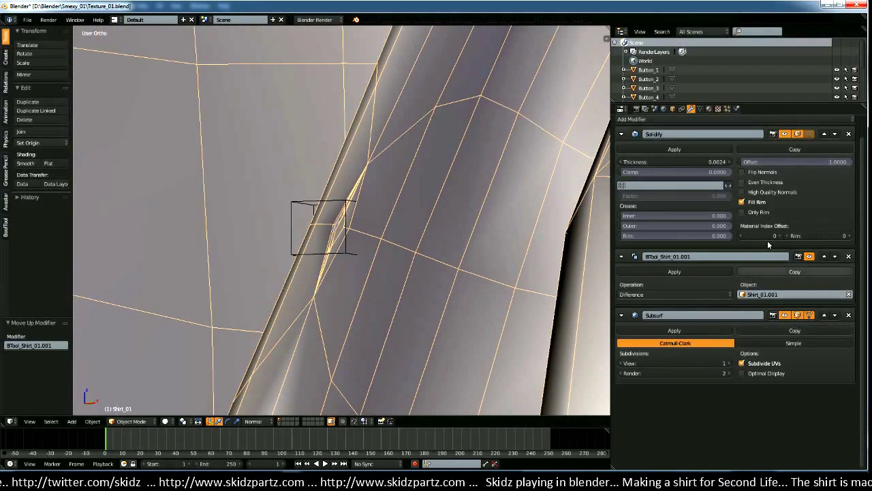
click(823, 257)
middle_drag(422, 278, 785, 238)
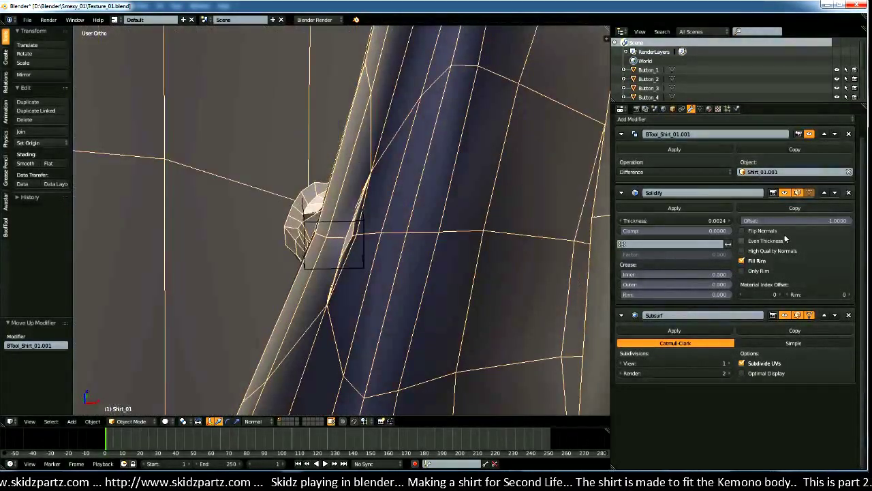
click(831, 195)
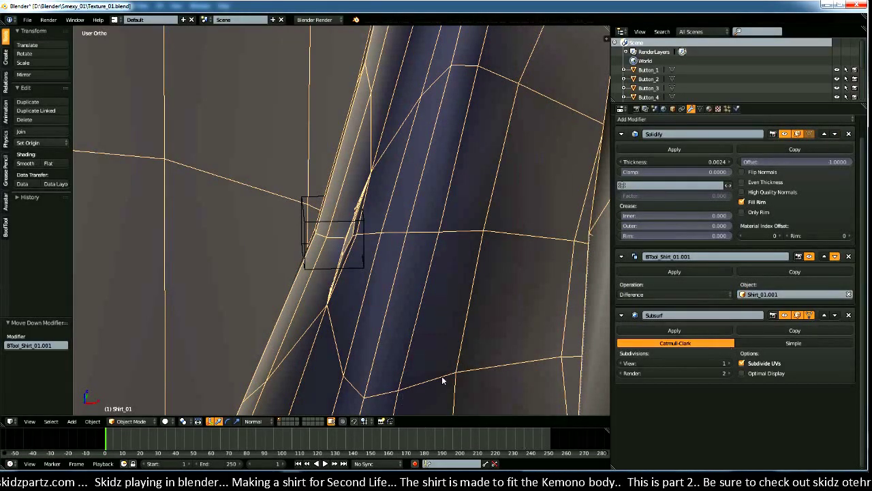
Step: Examine the shirt's borders around the buttons and cutter blocks from several angles
mouse_move(389, 317)
middle_down()
mouse_move(351, 279)
mouse_move(391, 302)
mouse_move(379, 167)
mouse_move(406, 294)
mouse_move(467, 310)
middle_up()
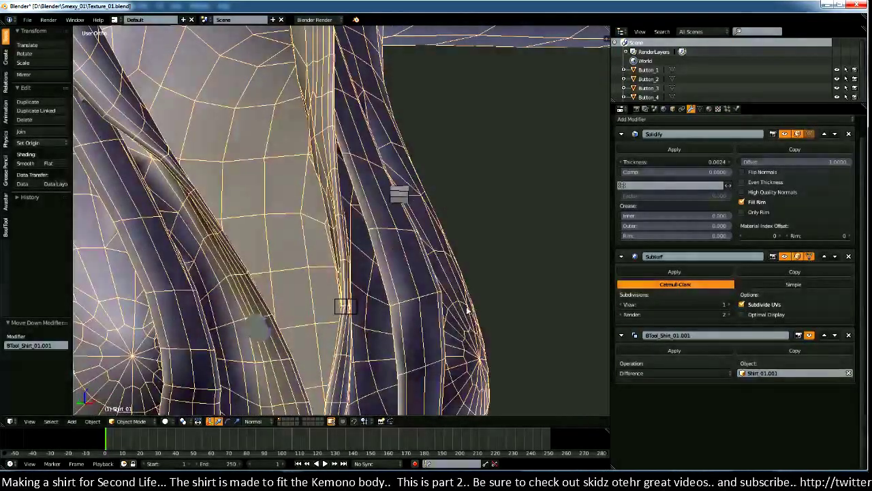
scroll(398, 295, up, 8)
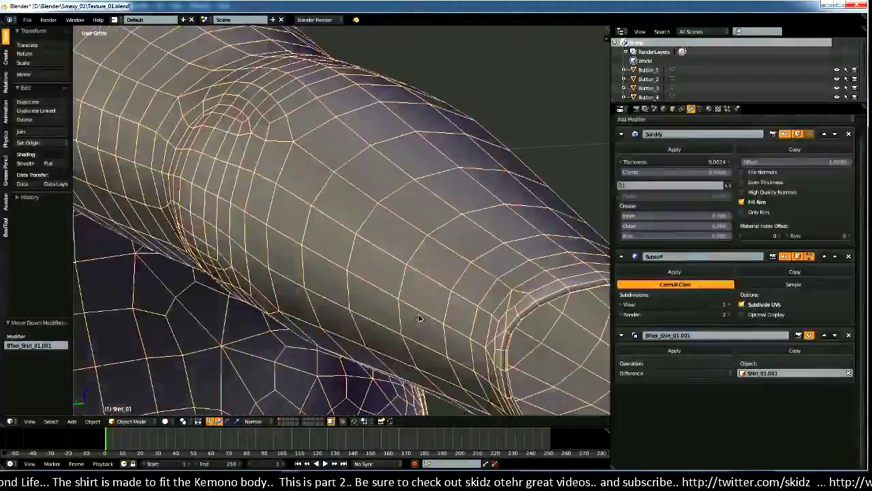
middle_drag(419, 319, 230, 330)
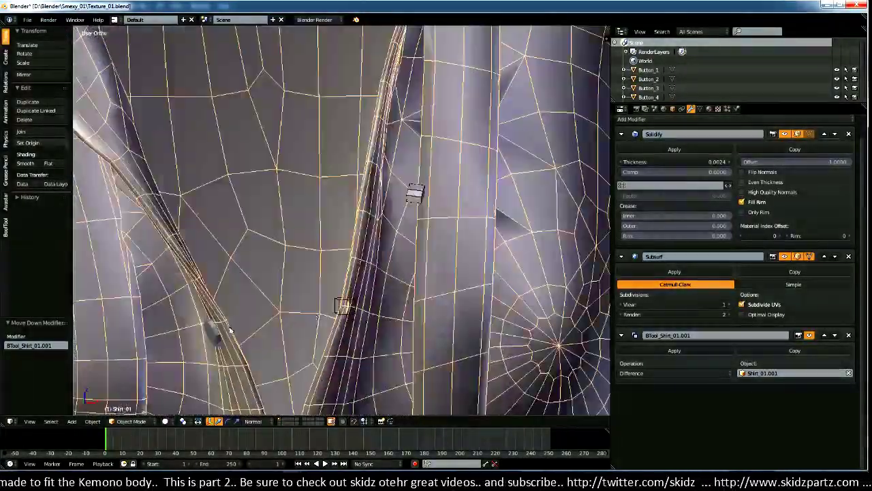
middle_drag(233, 212, 386, 294)
right_click(201, 191)
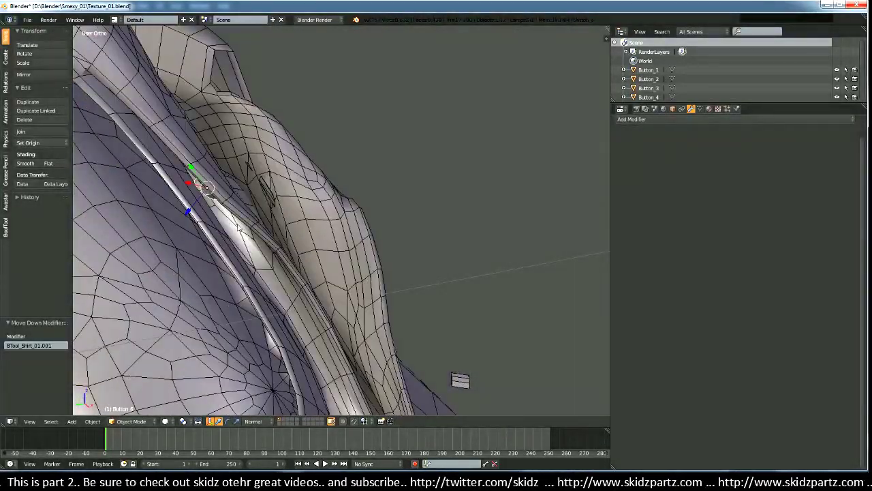
middle_drag(201, 191, 293, 288)
scroll(294, 288, up, 6)
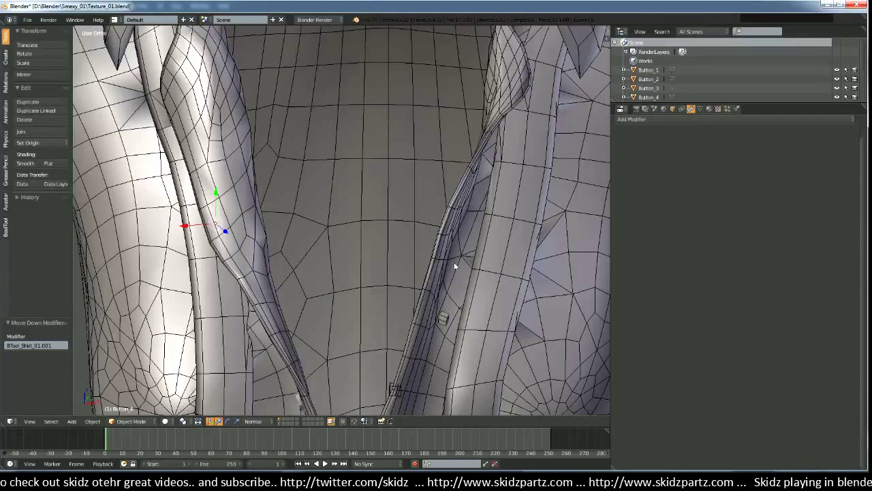
middle_drag(455, 266, 433, 244)
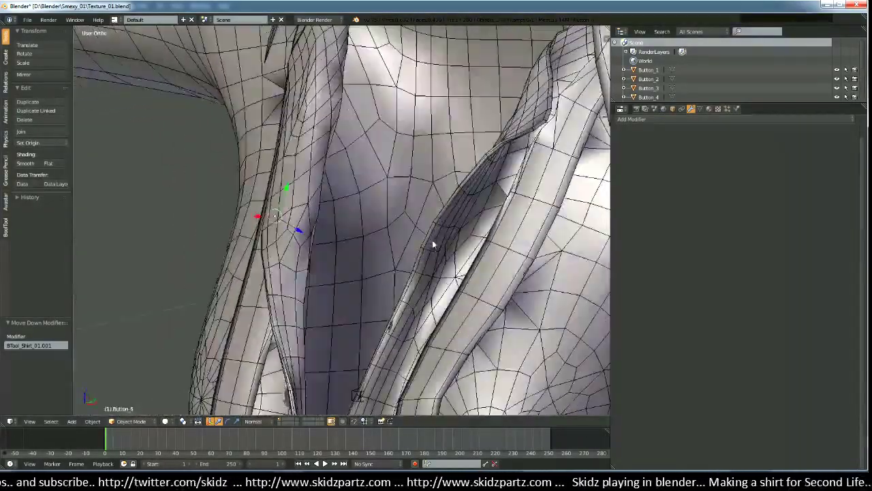
Step: Check a face on the shirt's border edge in Edit Mode, and return to Object Mode
right_click(432, 238)
key(Tab)
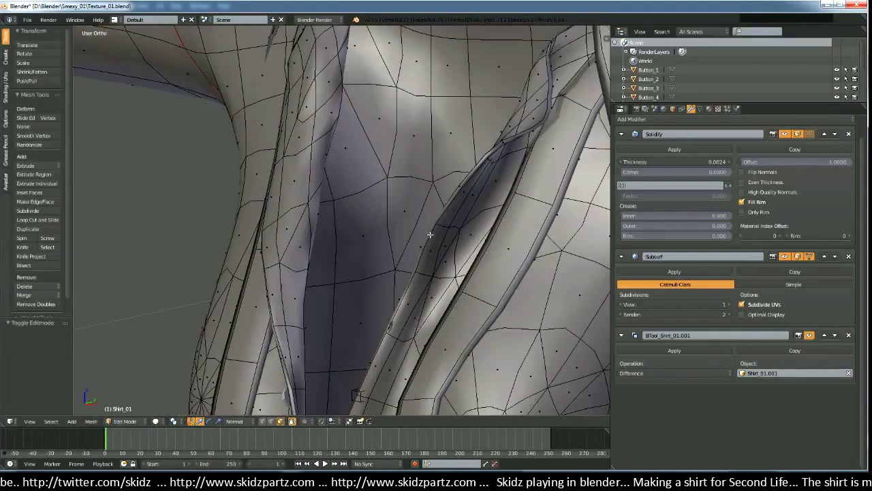
right_click(431, 246)
middle_drag(431, 247, 361, 363)
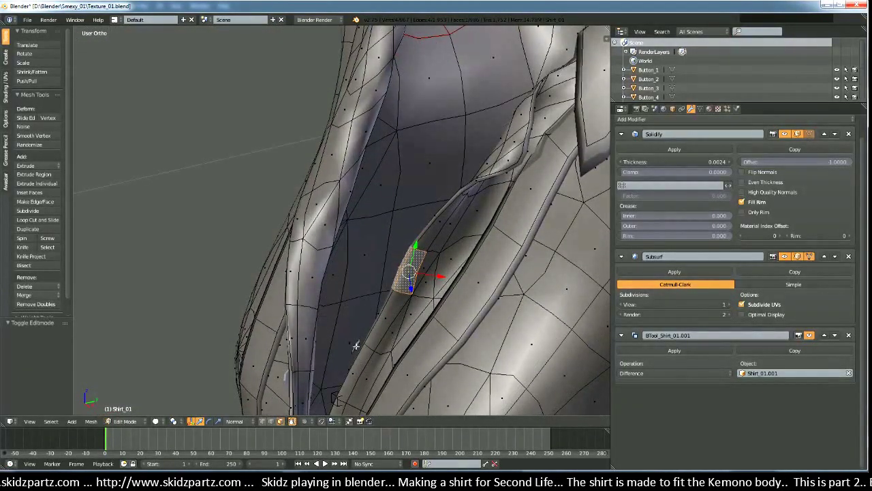
key(Tab)
Step: Move the spare cutter block onto the shirt's border, about 0.010 in X, 0.020 in Y and 0.030 in Z
right_click(360, 346)
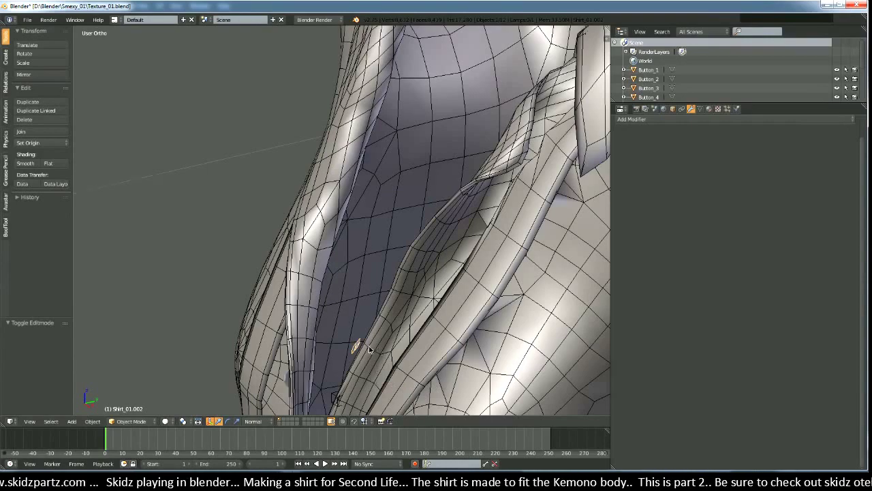
middle_drag(369, 349, 354, 312)
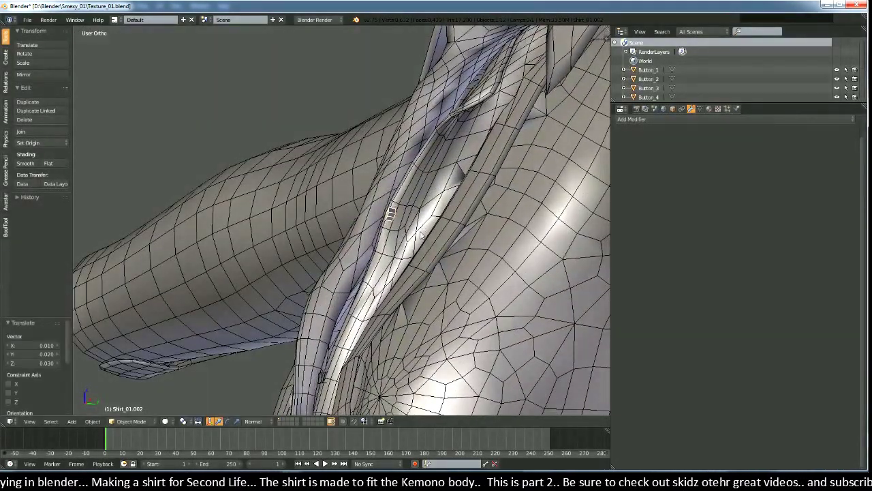
key(KP_Decimal)
scroll(419, 230, down, 5)
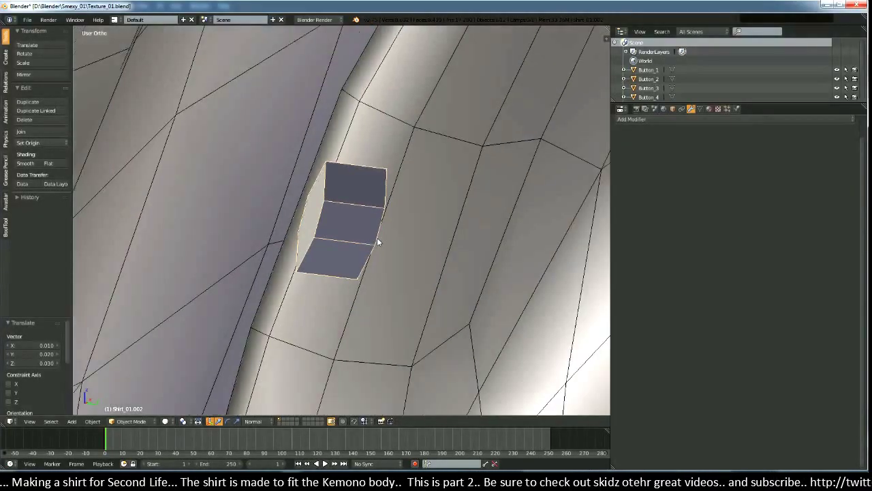
Step: Set the moved cutter block's origin to its geometry
middle_drag(387, 280, 332, 313)
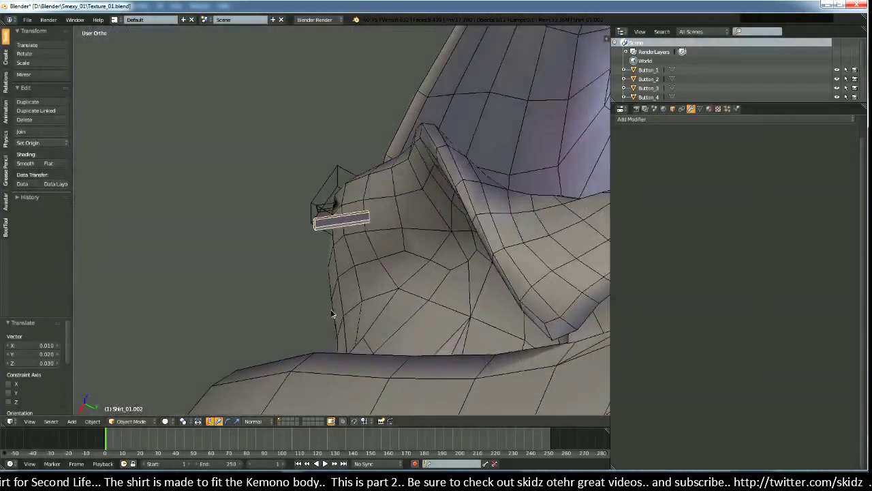
click(276, 403)
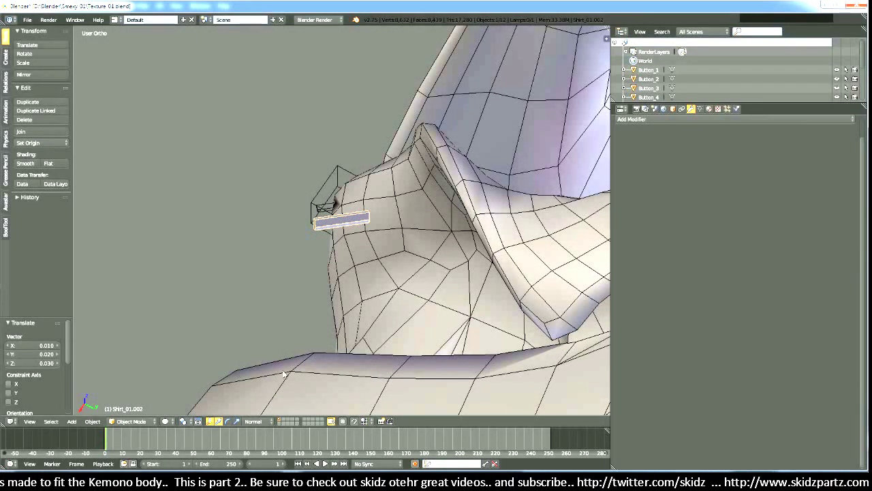
key(shift+ctrl+alt+c)
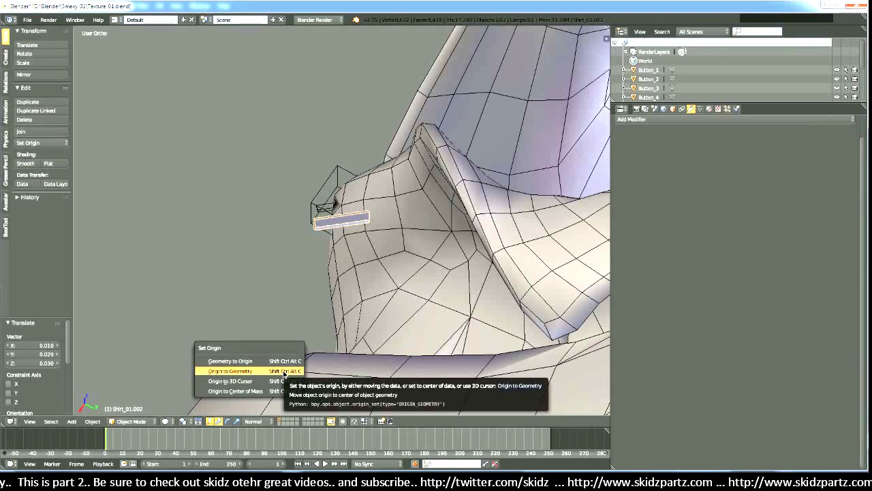
click(284, 371)
Step: Rotate the cutter block about -30° and move it to the border's outer face, about -0.009 in X and 0.005 in Y
scroll(326, 346, up, 2)
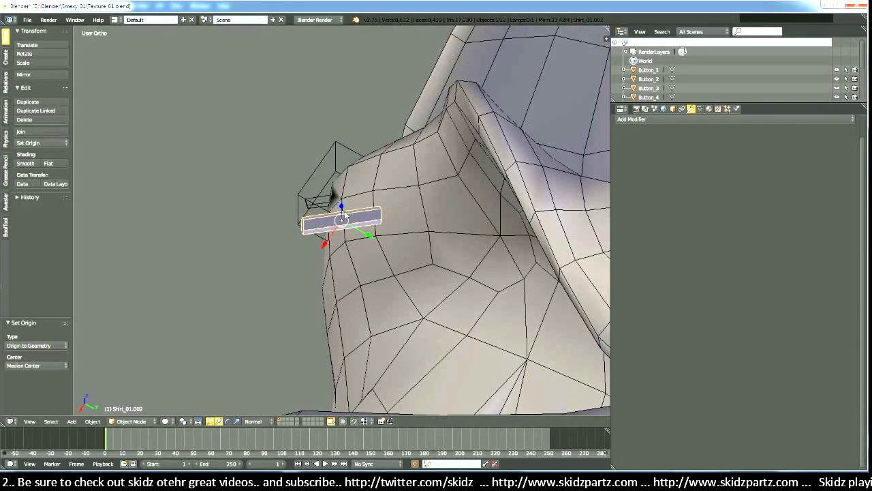
middle_drag(338, 222, 401, 294)
key(r)
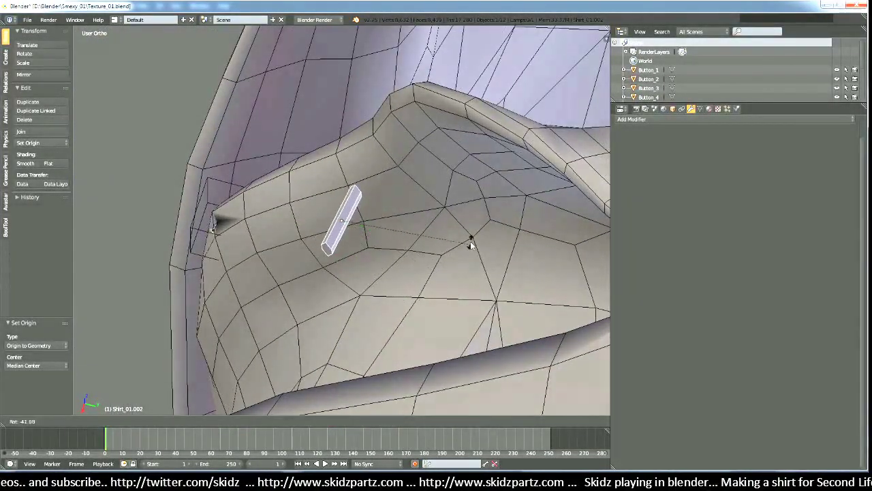
click(467, 272)
mouse_move(467, 272)
middle_down()
mouse_move(334, 315)
mouse_move(399, 243)
mouse_move(488, 266)
mouse_move(472, 271)
mouse_move(468, 261)
middle_up()
key(g)
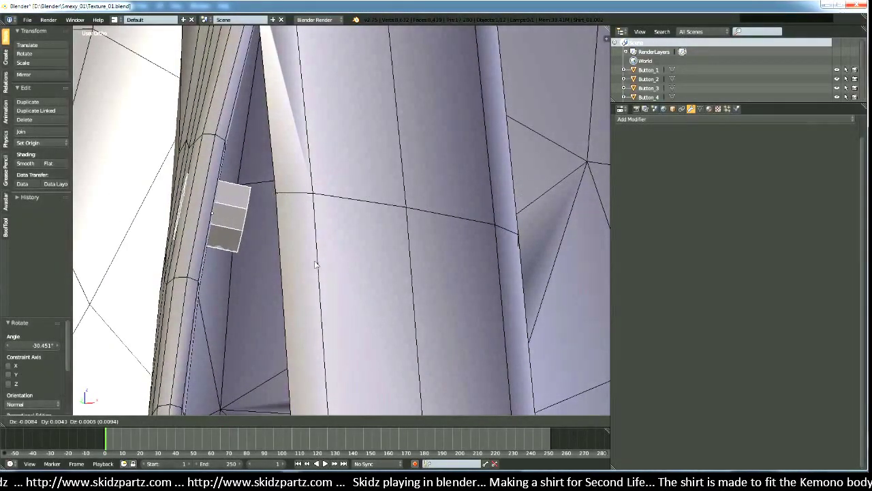
middle_drag(317, 264, 259, 271)
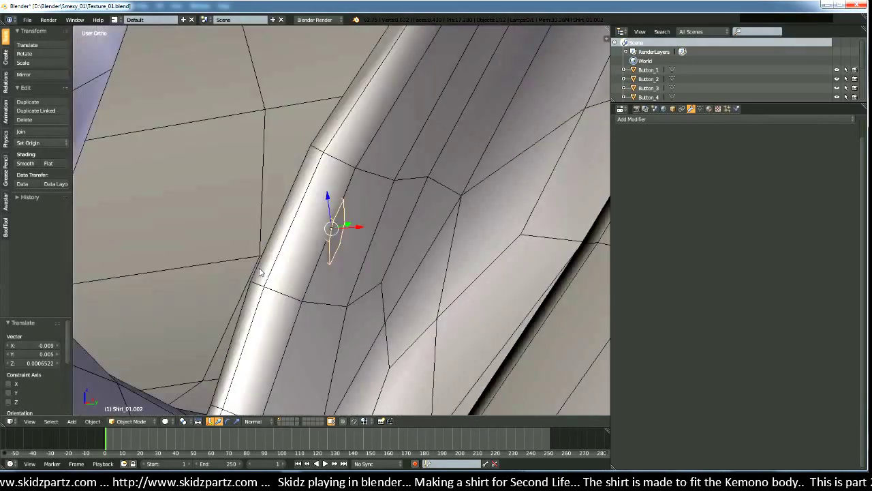
Step: Turn the cutter block about 15° to follow the border's slant and shift it about -0.002 in Y
key(KP_1)
key(KP_3)
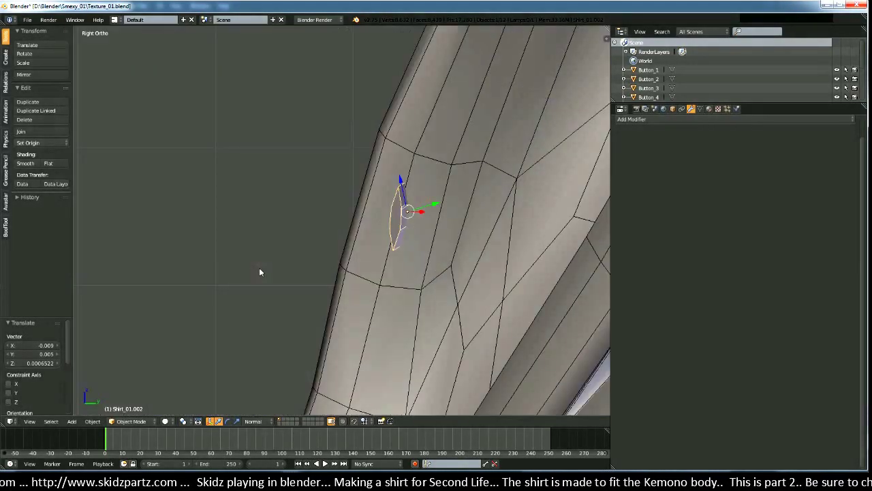
middle_drag(259, 272, 392, 322)
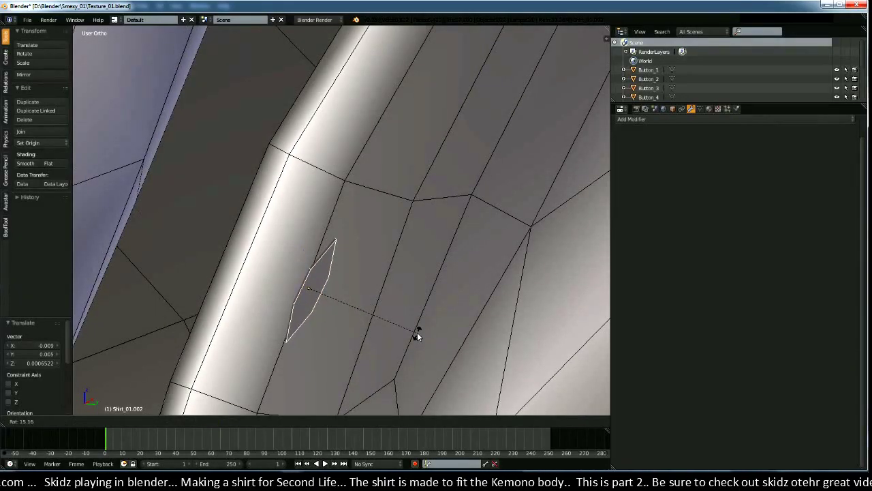
right_click(417, 332)
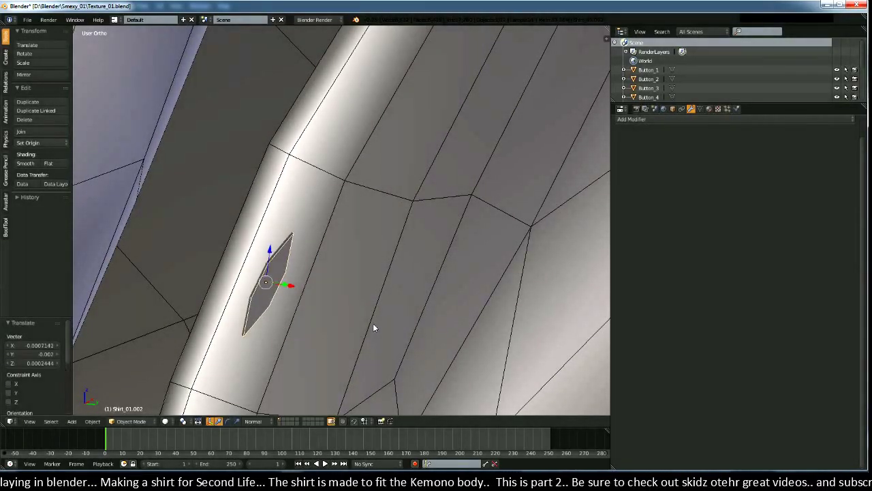
Step: Fine-tune the cutter block on the border's rim with a rotation of about -4.9° and a tiny move of about 0.0003
middle_drag(373, 328, 359, 315)
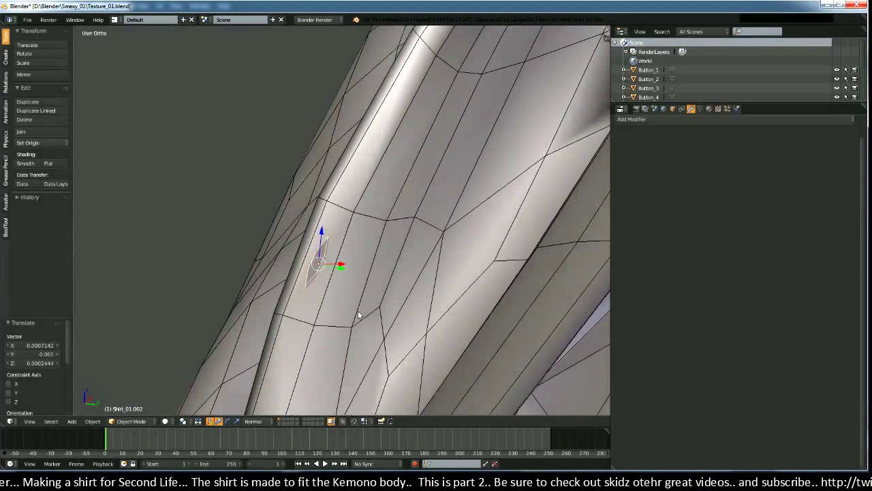
scroll(360, 314, up, 2)
right_click(356, 326)
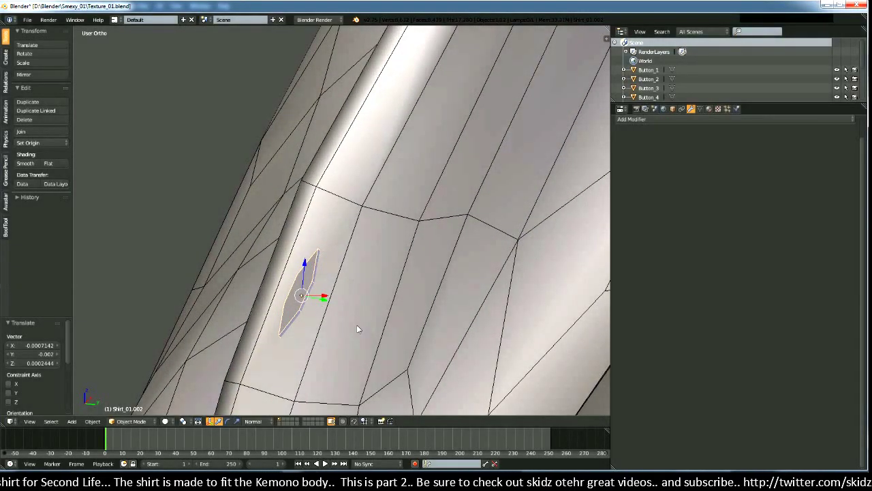
key(r)
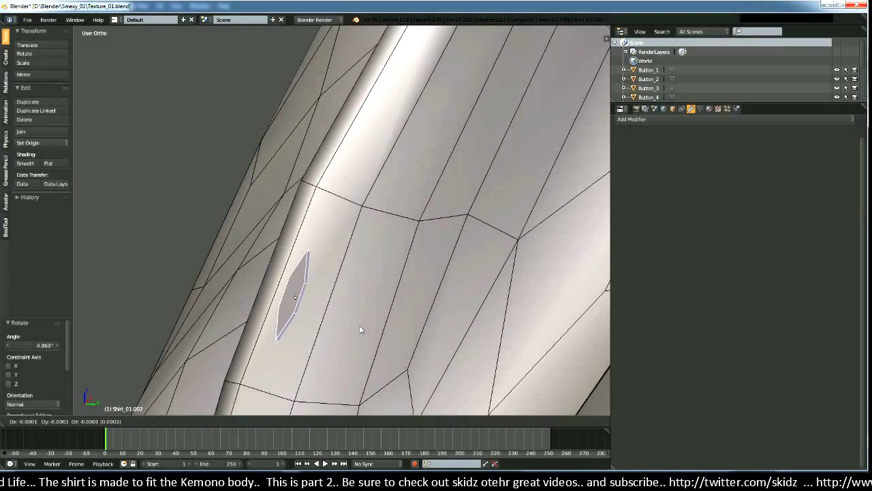
click(361, 329)
Step: Duplicate the cutter block and place the copy at the upper folded border, about 0.028 in X, 0.025 in Y and 0.041 in Z away
middle_drag(360, 329, 393, 352)
scroll(383, 343, down, 6)
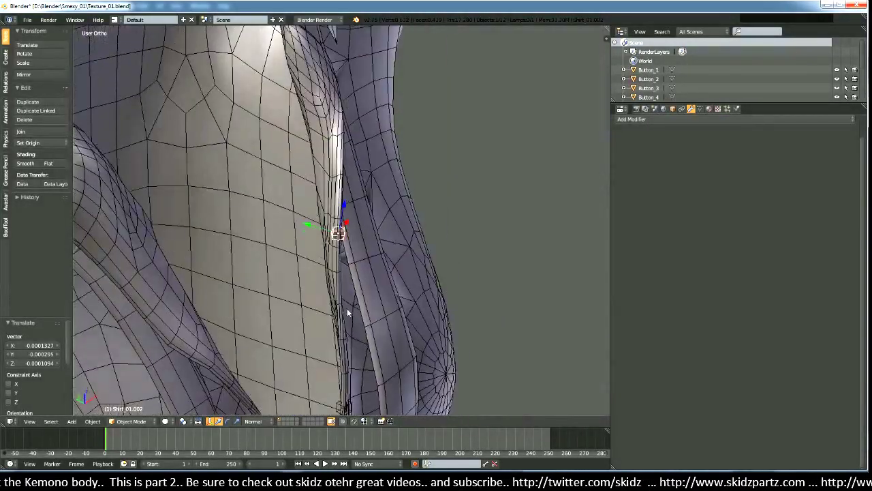
middle_drag(347, 312, 311, 292)
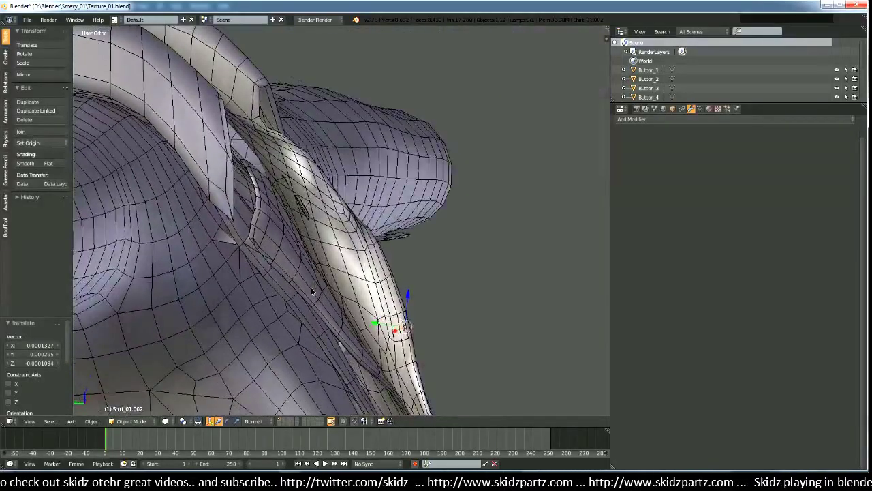
middle_drag(353, 270, 368, 292)
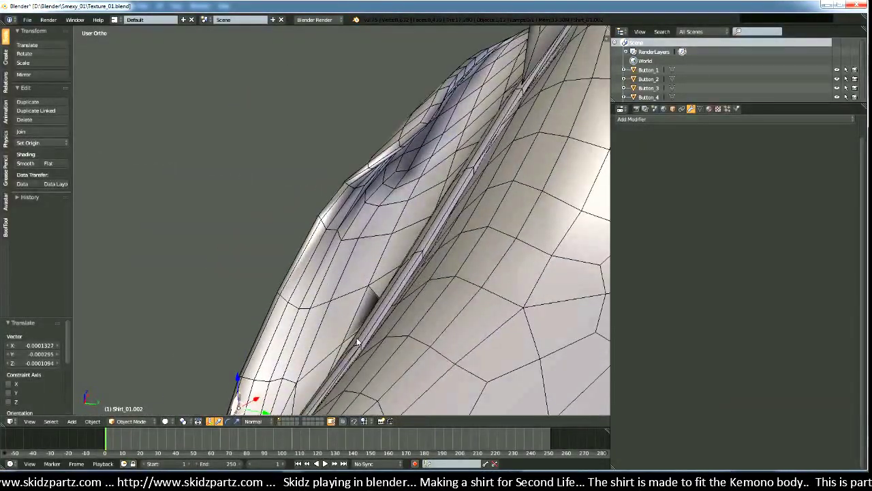
key(shift+d)
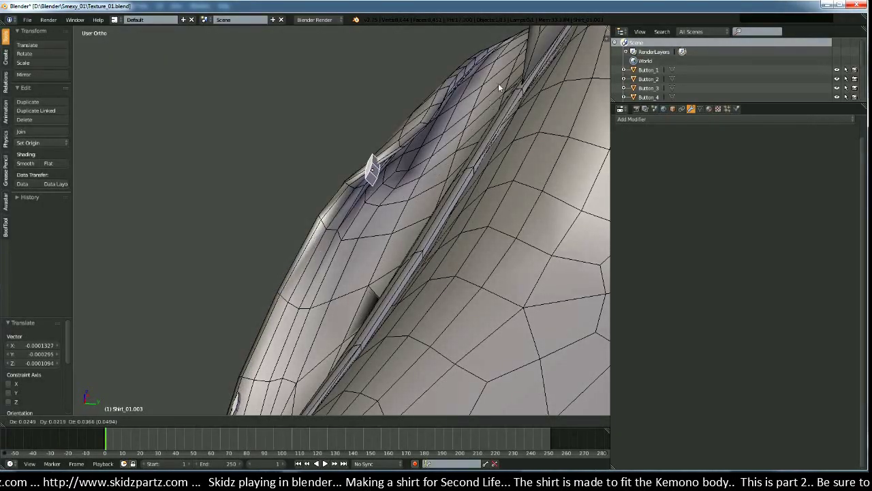
middle_drag(470, 103, 499, 186)
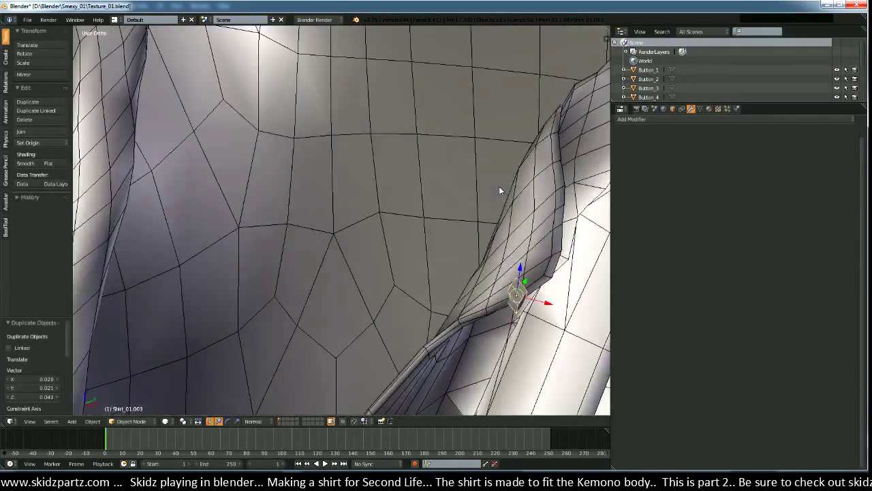
Step: Rotate the duplicated cutter block about 40.6° to line it up with the folded border
key(KP_Decimal)
scroll(385, 278, down, 5)
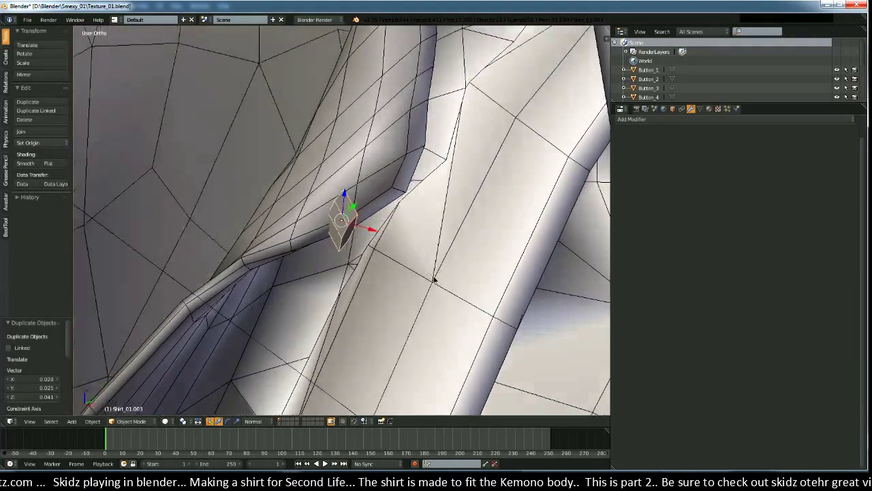
middle_drag(439, 268, 352, 322)
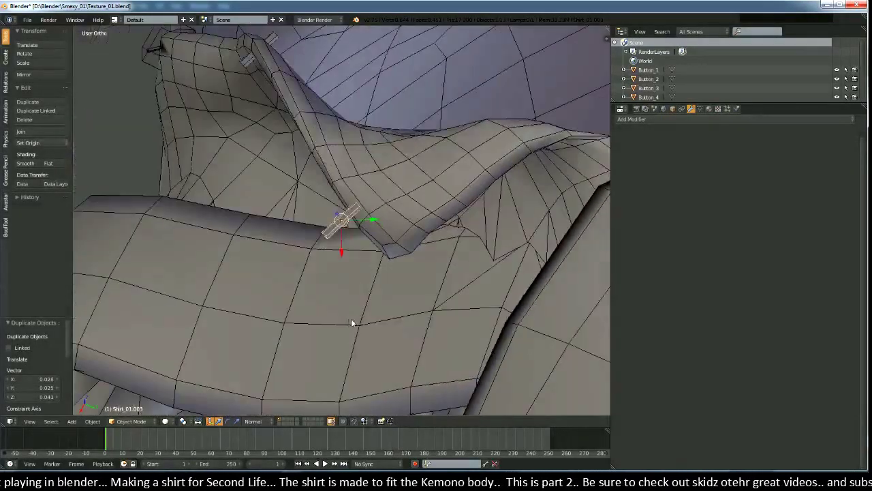
click(286, 276)
middle_drag(286, 276, 458, 264)
key(r)
click(427, 308)
Step: Move the duplicated block onto the fold, about 0.005 in Y and 0.003 in Z, and rotate it about -45°
mouse_move(427, 307)
middle_down()
mouse_move(376, 302)
mouse_move(403, 318)
mouse_move(410, 312)
middle_up()
key(g)
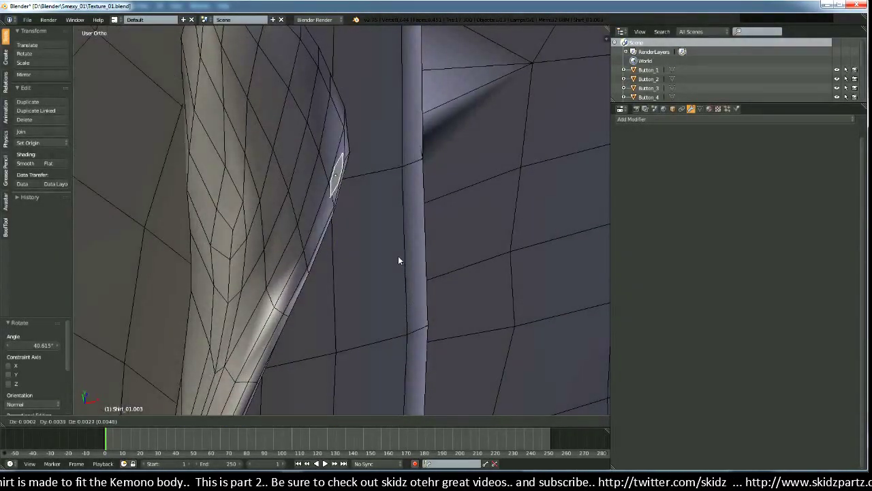
click(401, 250)
middle_drag(401, 250, 443, 278)
key(r)
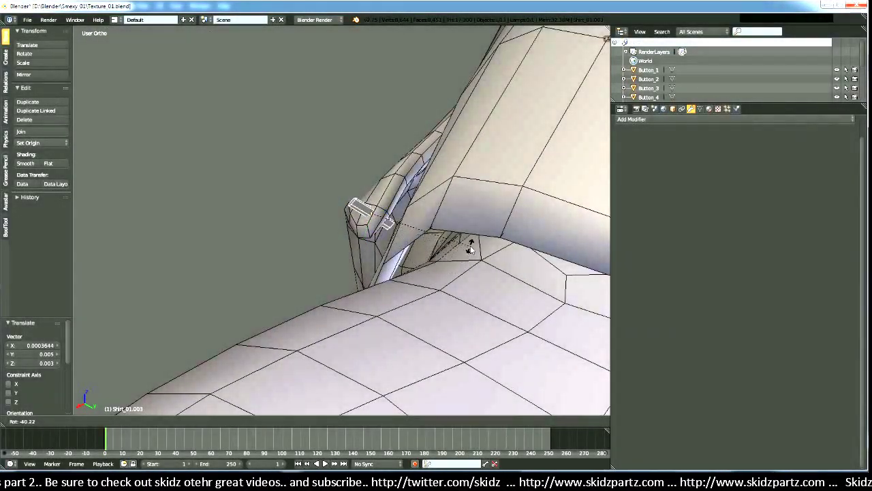
middle_drag(476, 241, 515, 275)
Step: Refine the duplicated block's rotation along the fold's edge and nudge it less than 0.001 toward the border's corner
scroll(492, 300, up, 4)
key(r)
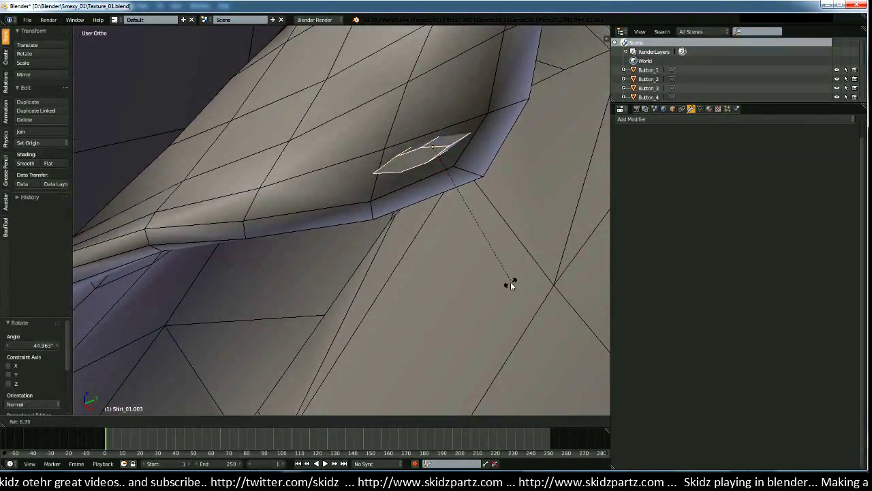
click(511, 283)
middle_drag(437, 300, 482, 268)
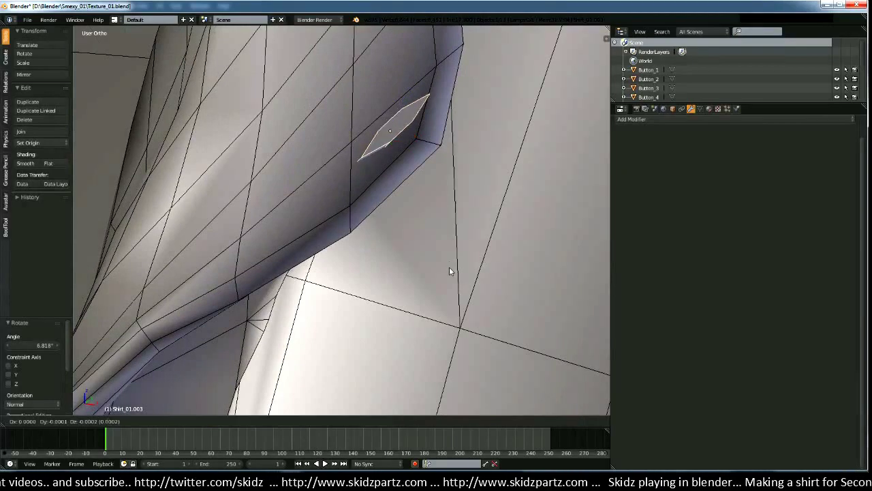
middle_drag(457, 313, 487, 272)
key(s)
key(x)
key(x)
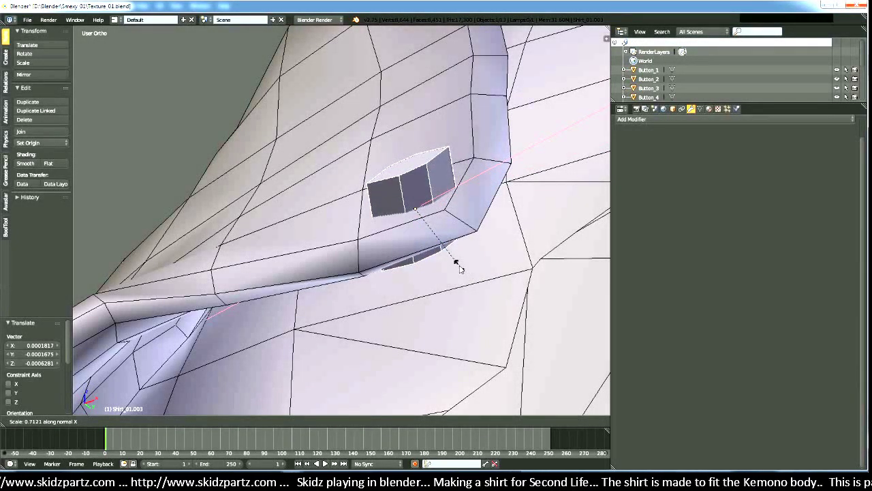
Step: In Edit Mode, scale the duplicated block's whole mesh to about 0.748 along its normal Z axis
key(Tab)
key(a)
key(a)
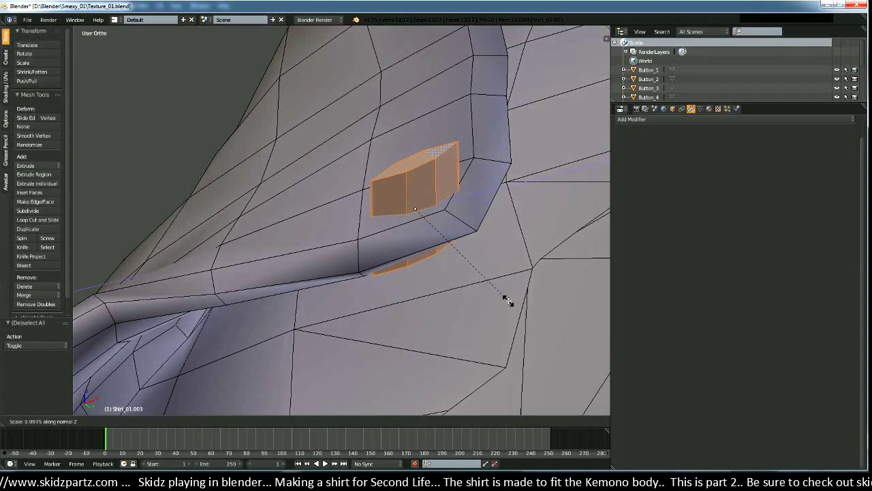
middle_drag(446, 216, 441, 282)
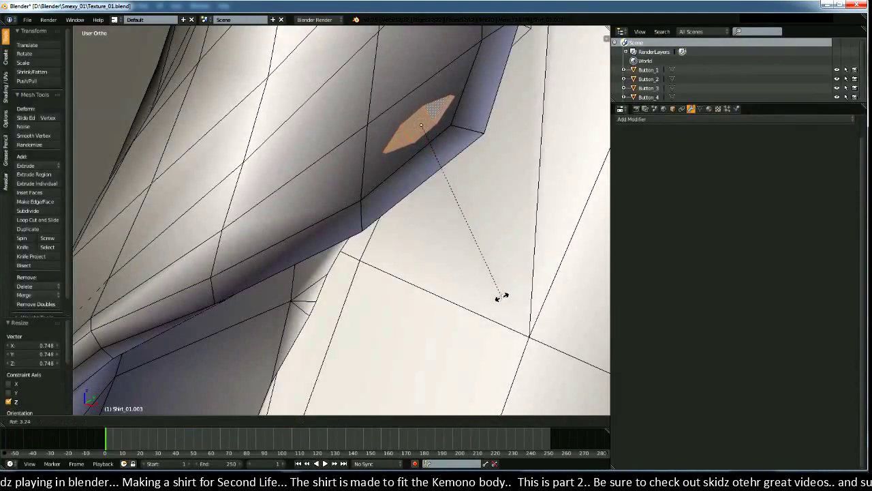
Step: Rotate the block's mesh slightly, reposition it beside the fold's corner, and return to Object Mode
middle_drag(500, 297, 421, 272)
key(Tab)
key(Tab)
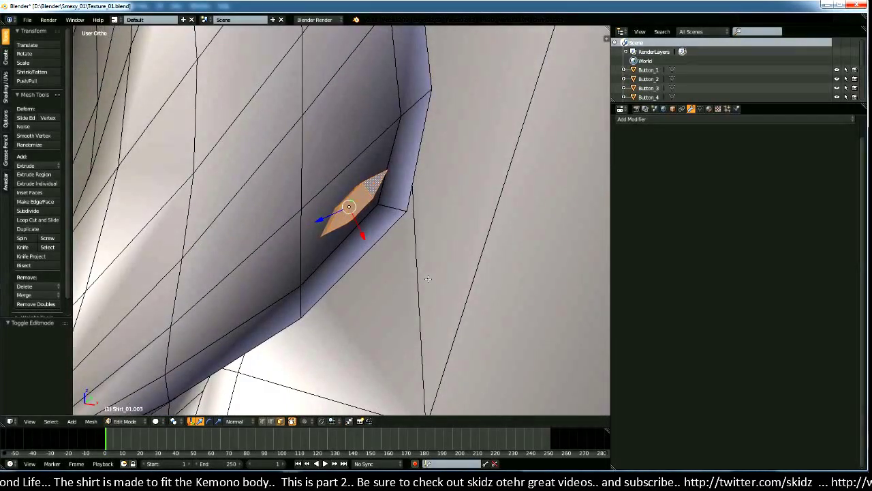
click(404, 250)
middle_drag(405, 250, 366, 219)
scroll(376, 310, down, 3)
key(Tab)
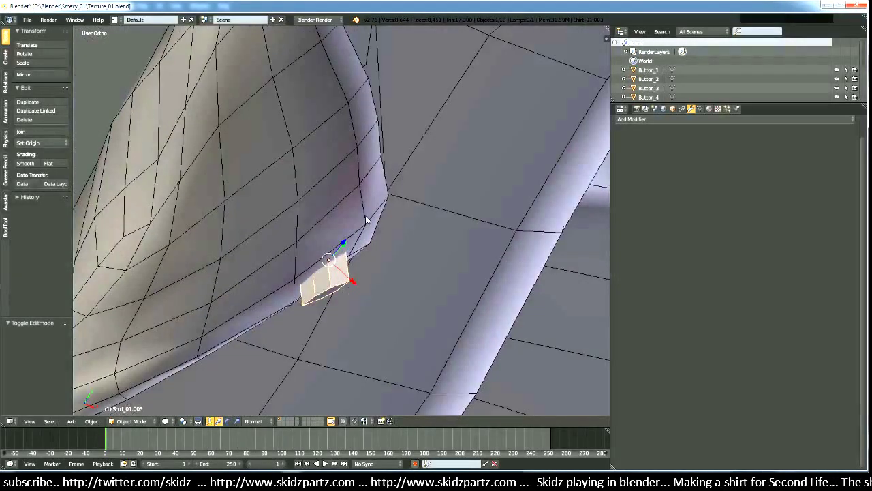
Step: Subtract the duplicated block from the shirt with a live Boolean Difference
shift+right_click(361, 226)
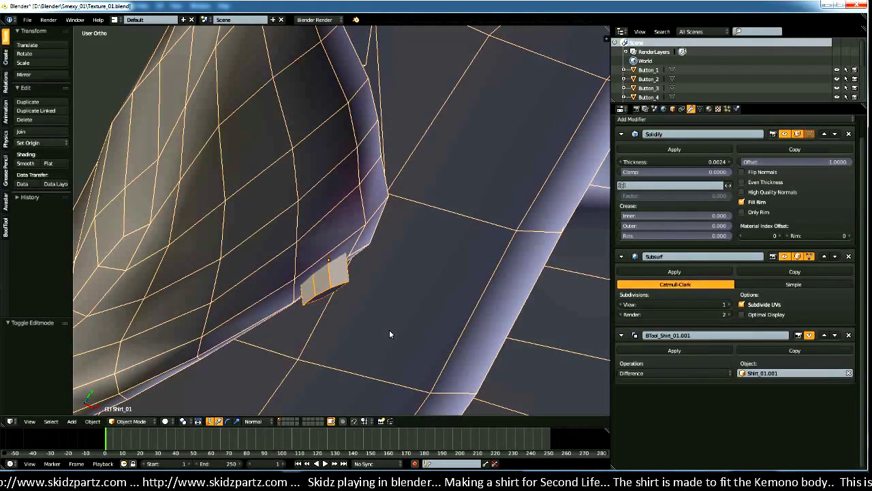
key(ctrl+KP_Subtract)
mouse_move(375, 255)
middle_down()
mouse_move(370, 263)
mouse_move(330, 259)
mouse_move(329, 234)
mouse_move(239, 242)
mouse_move(285, 233)
middle_up()
Step: Rotate the fold cutter's mesh in Edit Mode so it passes squarely through the border, and return to Object Mode
right_click(331, 209)
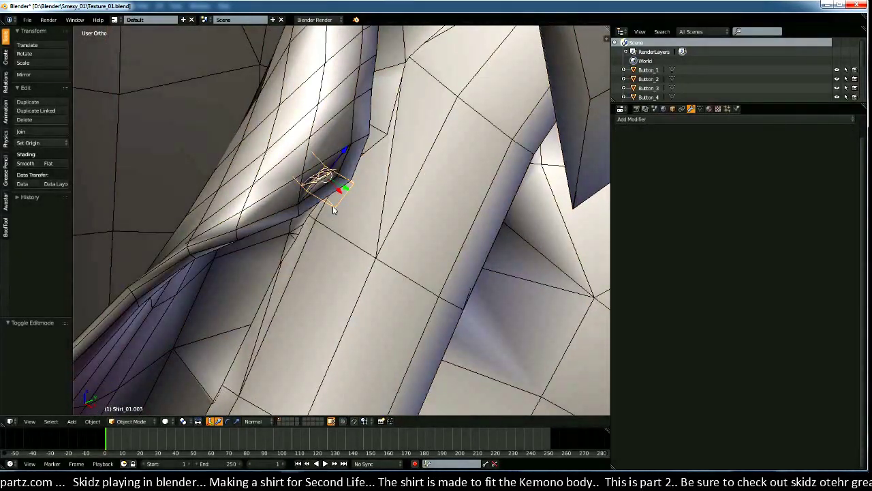
key(KP_Decimal)
middle_drag(360, 254, 388, 255)
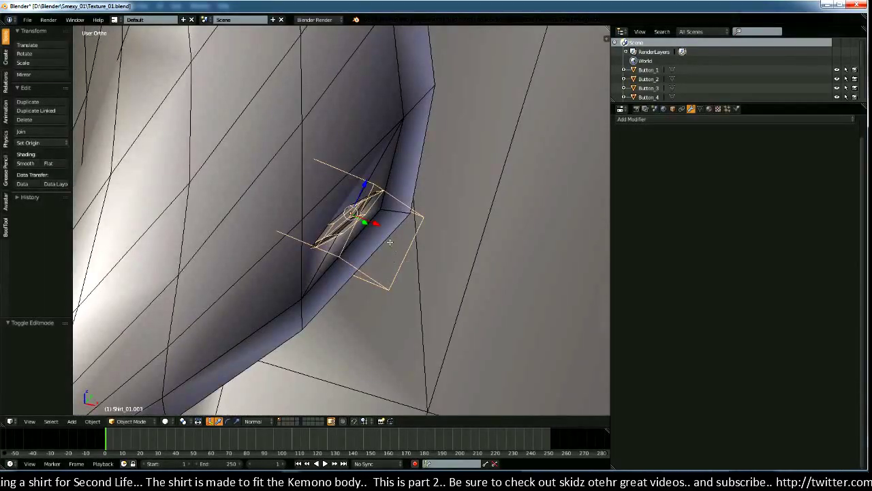
key(Tab)
scroll(375, 244, up, 4)
shift+middle_drag(335, 228, 388, 178)
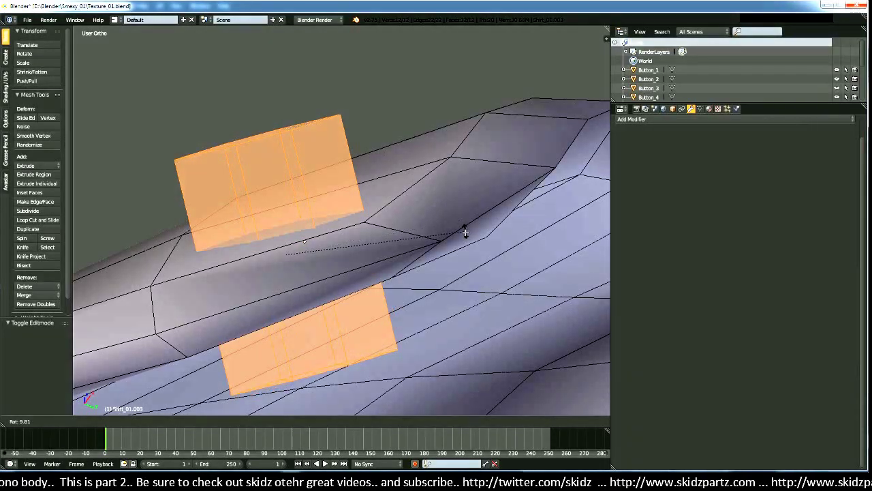
click(452, 230)
middle_drag(348, 219, 318, 294)
key(Tab)
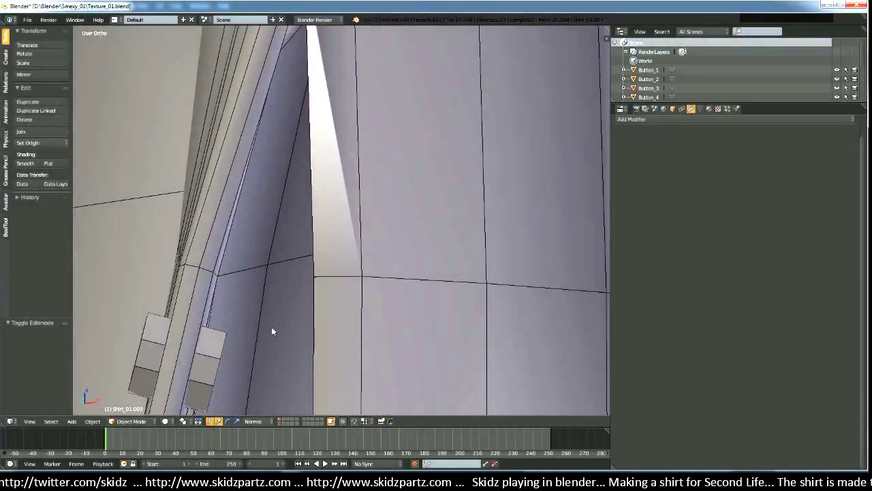
Step: Subtract the other cutter block on the lower border from the shirt with a live Boolean Difference
middle_drag(213, 352, 281, 318)
right_click(248, 338)
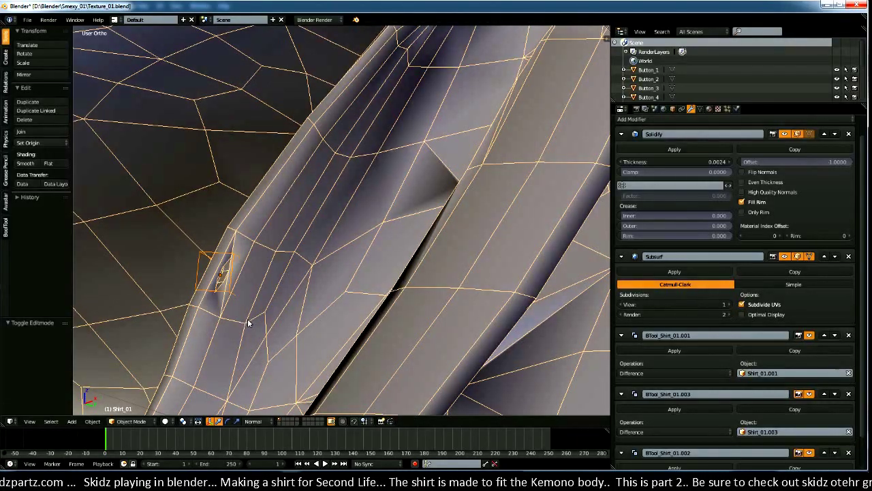
middle_drag(248, 323, 213, 332)
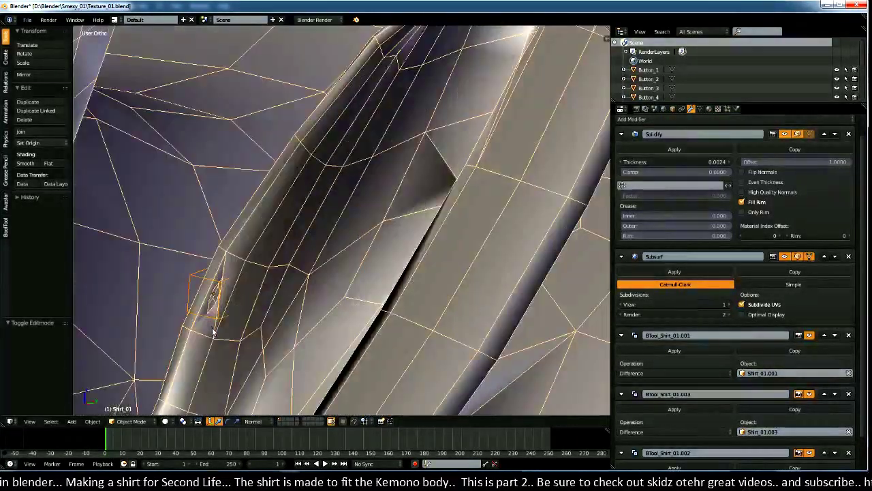
Step: Deselect everything and examine the buttonhole cuts along the shirt's front borders up close and from several angles
scroll(214, 331, up, 5)
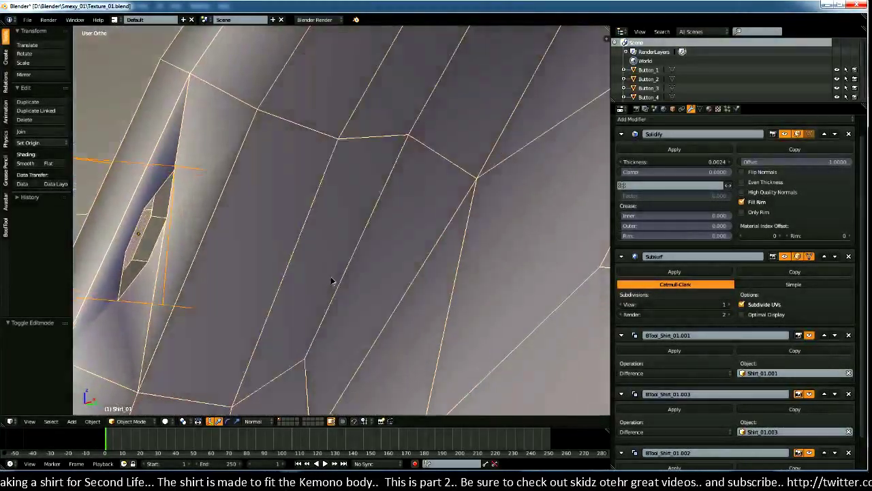
scroll(325, 279, down, 3)
middle_drag(325, 279, 335, 295)
key(Tab)
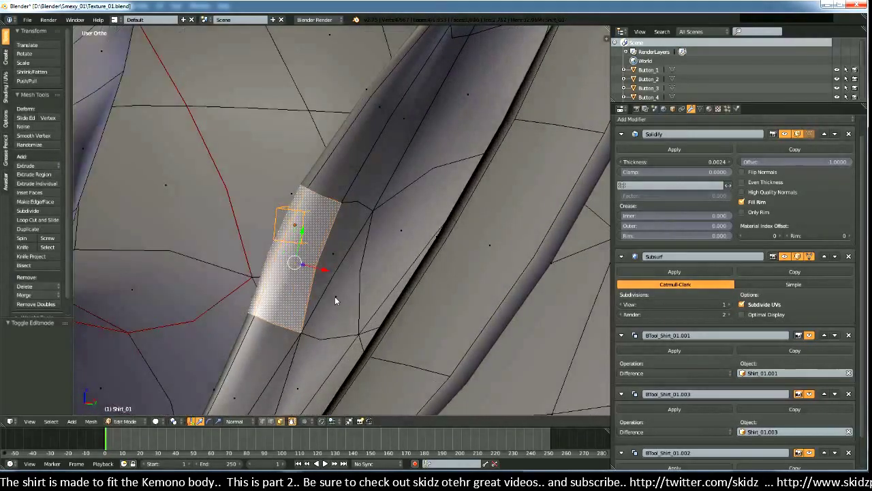
key(Tab)
key(a)
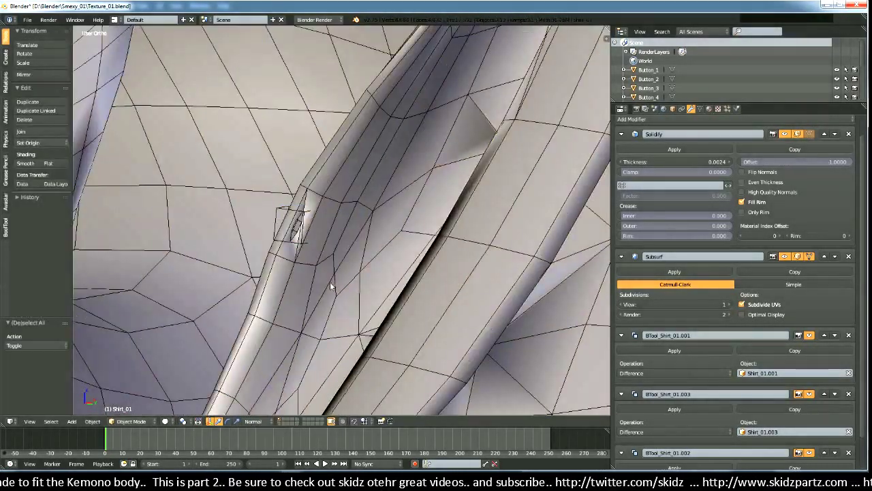
scroll(330, 282, down, 8)
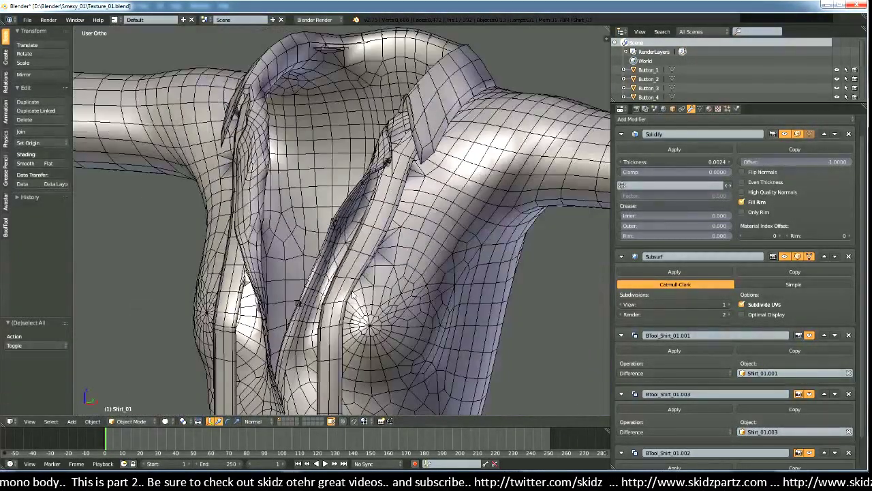
middle_drag(351, 290, 458, 298)
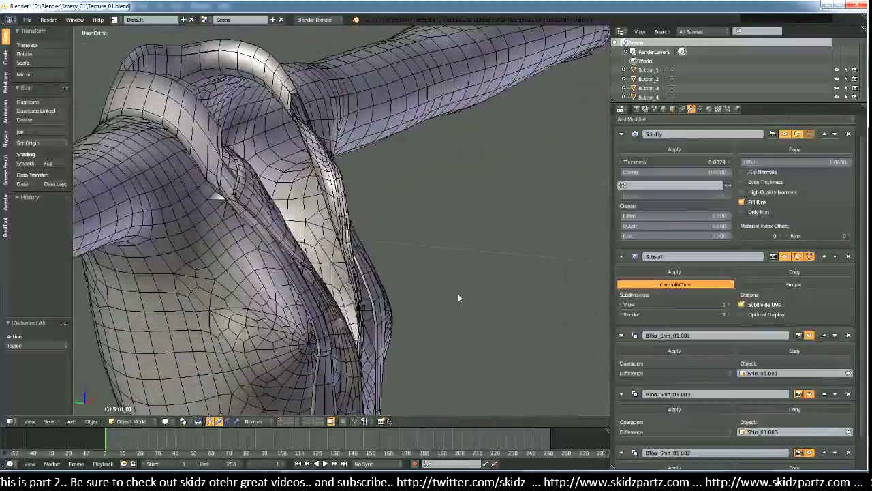
scroll(458, 298, up, 3)
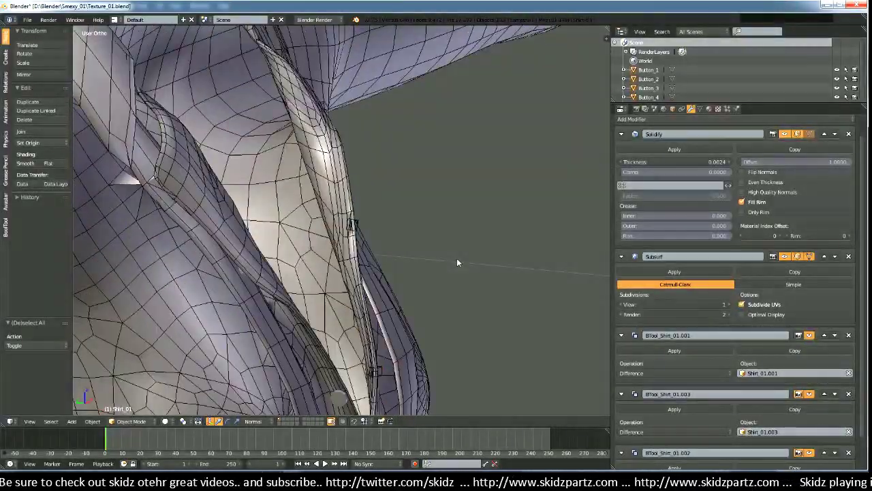
scroll(457, 263, down, 4)
middle_drag(443, 288, 382, 303)
scroll(342, 280, up, 4)
scroll(382, 303, up, 3)
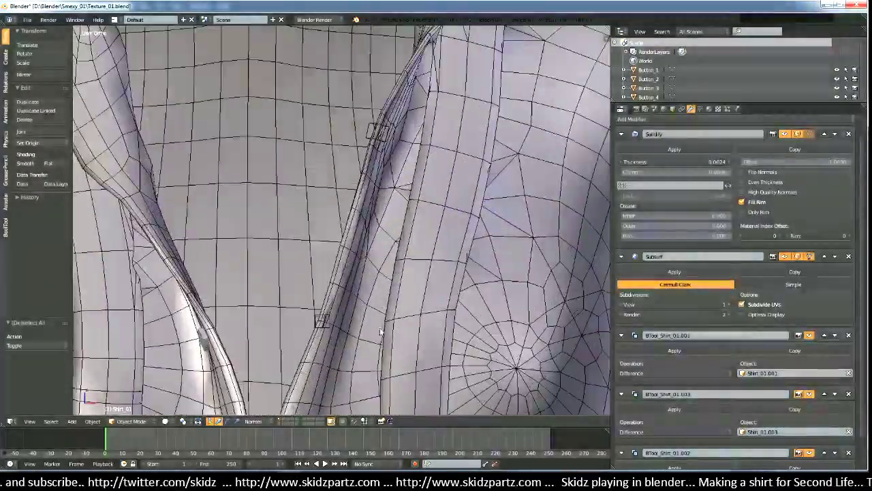
scroll(748, 382, down, 2)
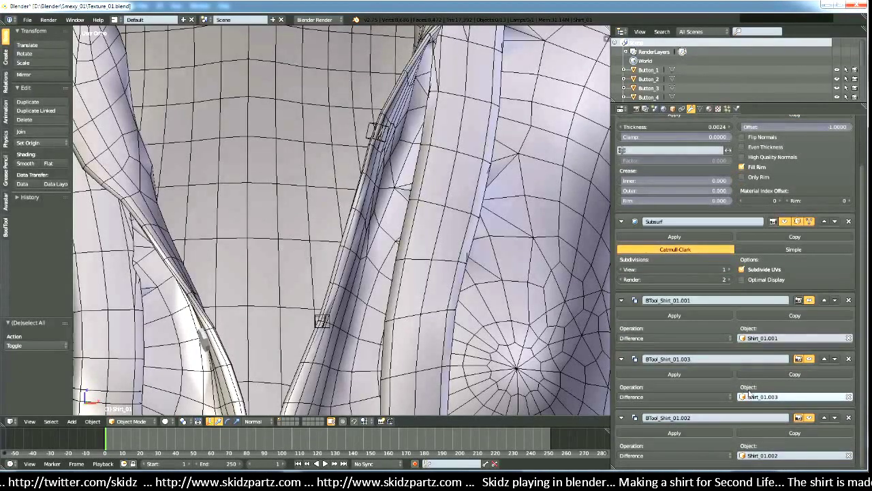
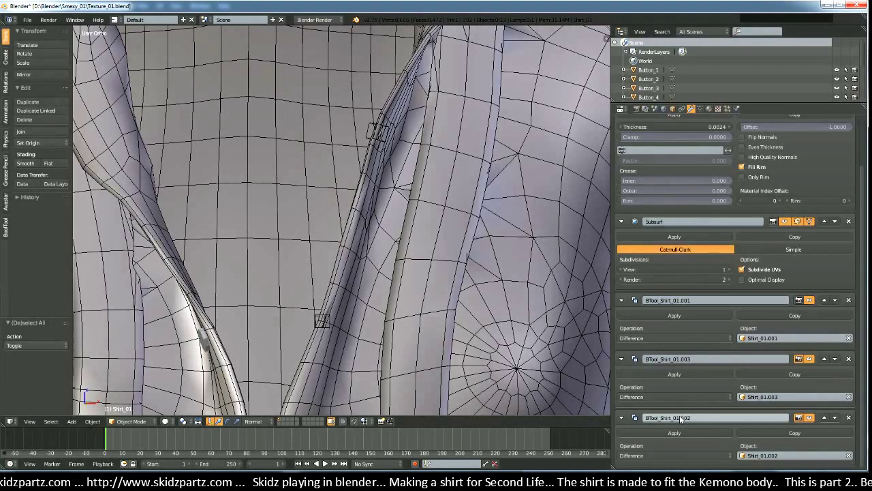
middle_drag(382, 225, 444, 327)
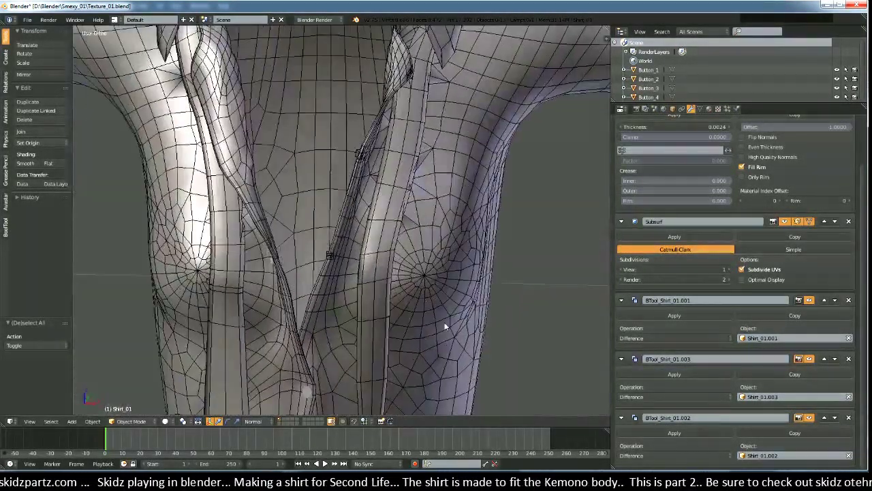
Step: Try applying the BTool_Shirt_01.002 and BTool_Shirt_01.003 boolean modifiers on the shirt, and undo both
right_click(459, 289)
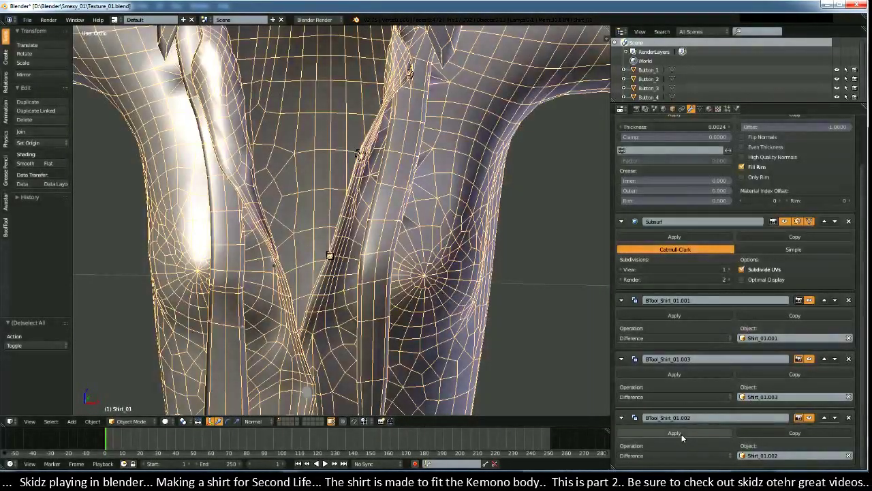
click(676, 375)
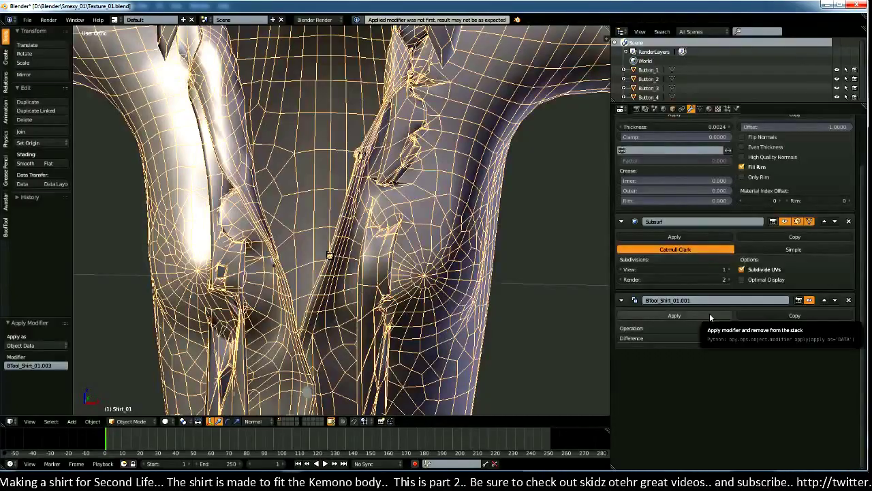
middle_drag(357, 344, 428, 294)
key(ctrl+z)
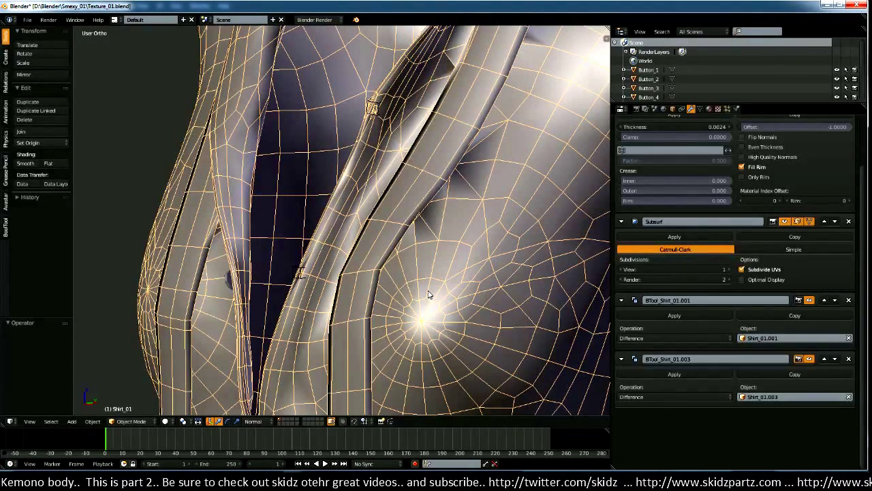
key(ctrl+z)
Step: Apply only the BTool_Shirt_01.002 boolean modifier to the shirt
middle_drag(468, 229, 427, 325)
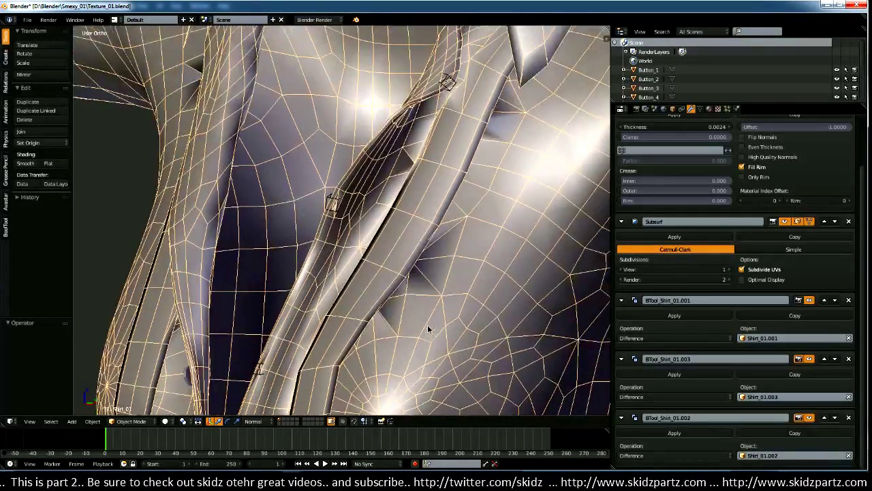
mouse_move(447, 292)
middle_down()
mouse_move(435, 219)
mouse_move(389, 362)
mouse_move(424, 329)
mouse_move(472, 352)
mouse_move(436, 300)
middle_up()
scroll(425, 329, up, 3)
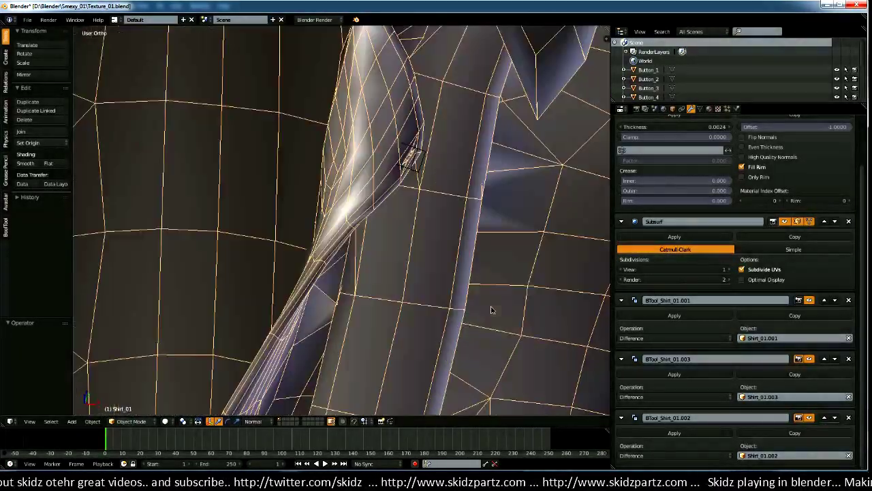
click(680, 432)
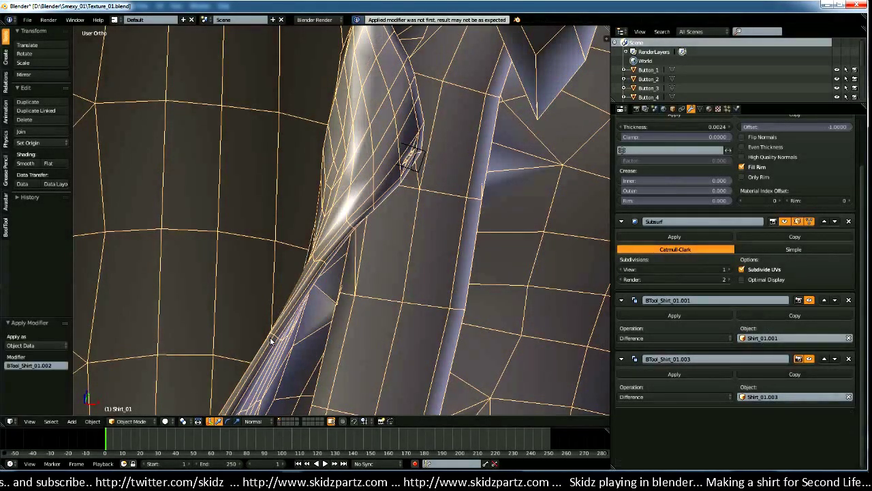
Step: Move the cutter block at the upper fold's corner aside to check its cut, and cancel the move
mouse_move(448, 232)
middle_down()
mouse_move(502, 243)
mouse_move(445, 236)
middle_up()
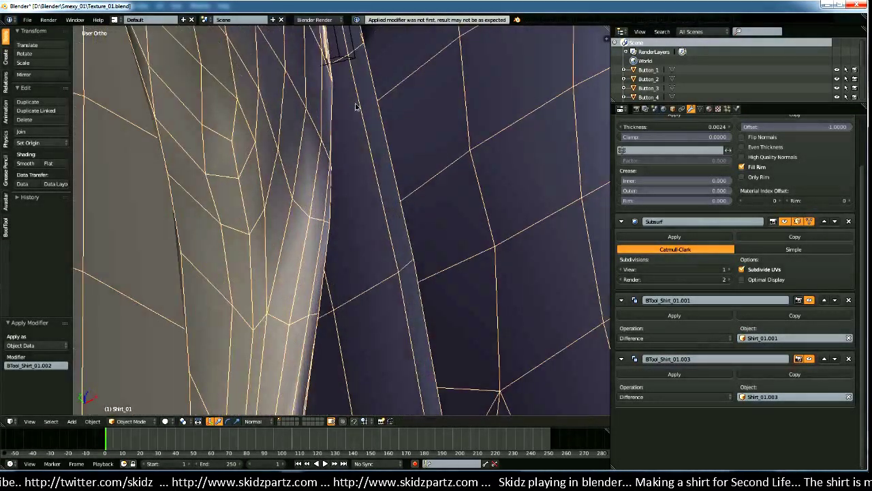
shift+middle_drag(356, 107, 273, 265)
right_click(355, 261)
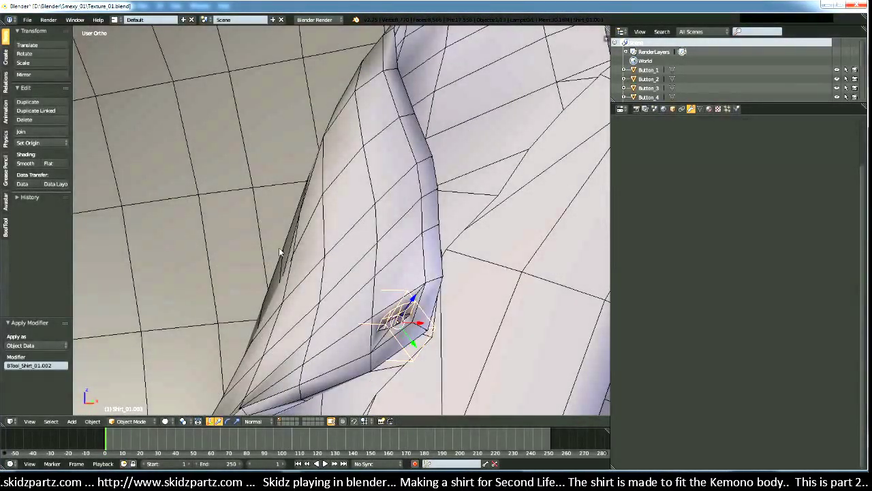
key(g)
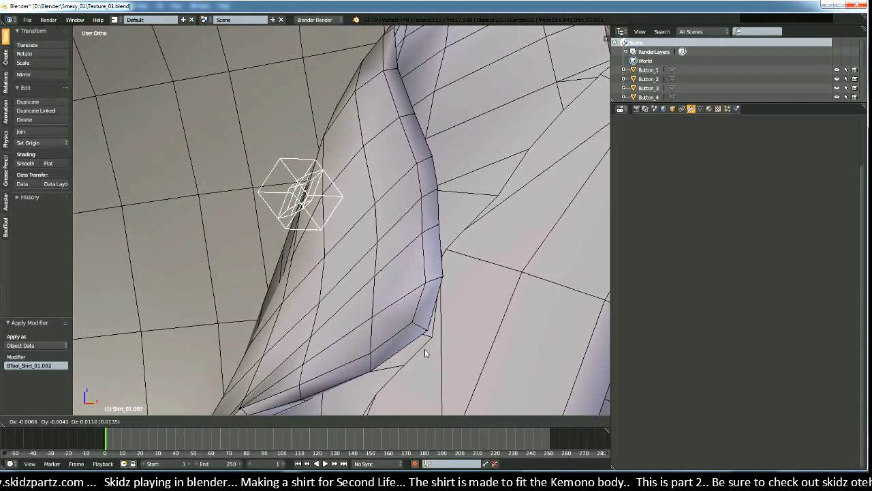
right_click(490, 349)
Step: Select the lowest cutter block on the border, shift it off the fabric to check its cut, and cancel the move
scroll(490, 348, down, 8)
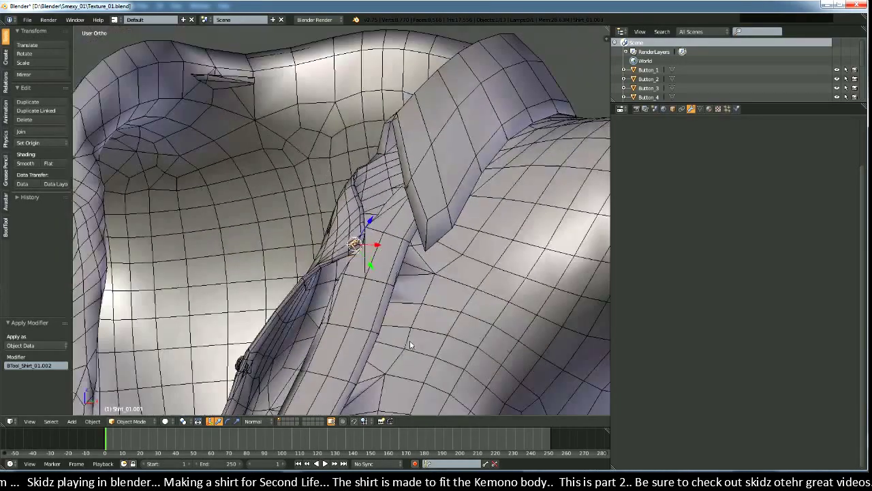
shift+middle_drag(407, 264, 382, 286)
scroll(401, 319, up, 3)
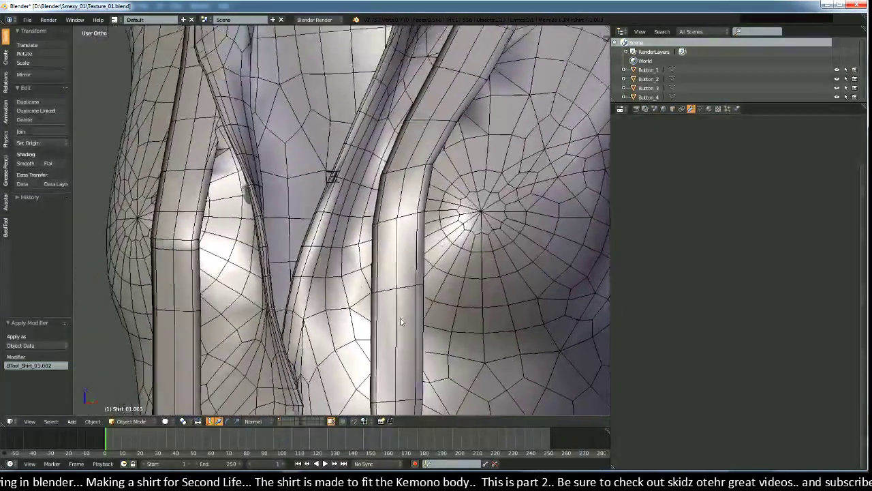
scroll(391, 280, up, 2)
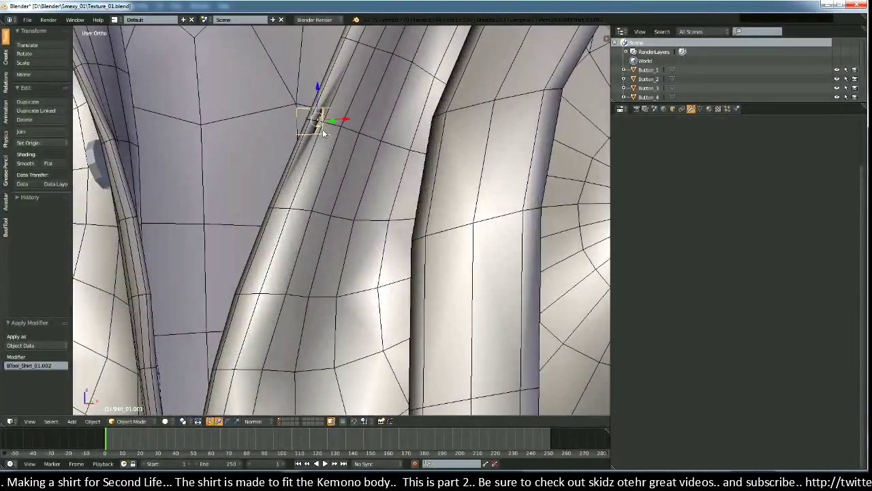
key(KP_Decimal)
scroll(327, 164, down, 5)
middle_drag(345, 197, 257, 211)
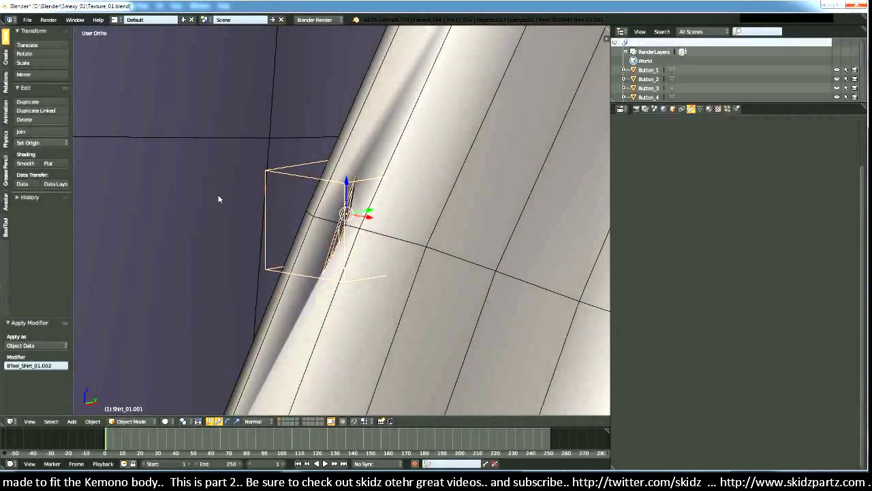
key(g)
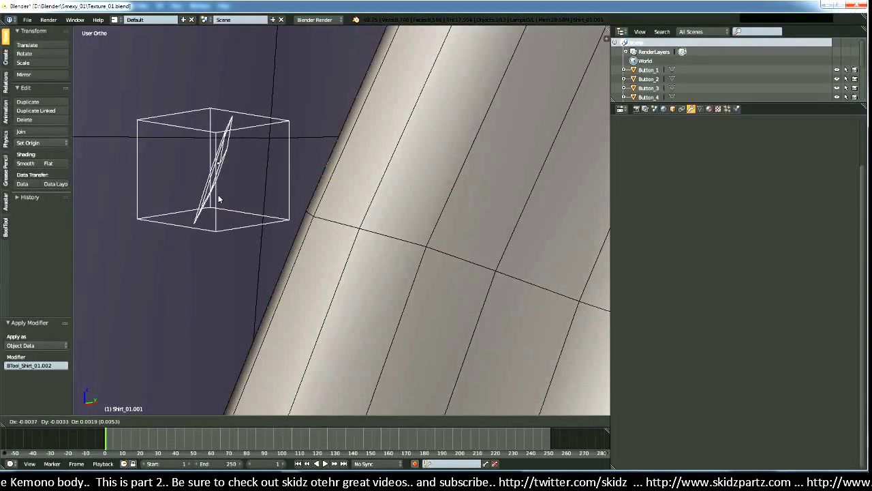
click(217, 196)
scroll(217, 194, down, 2)
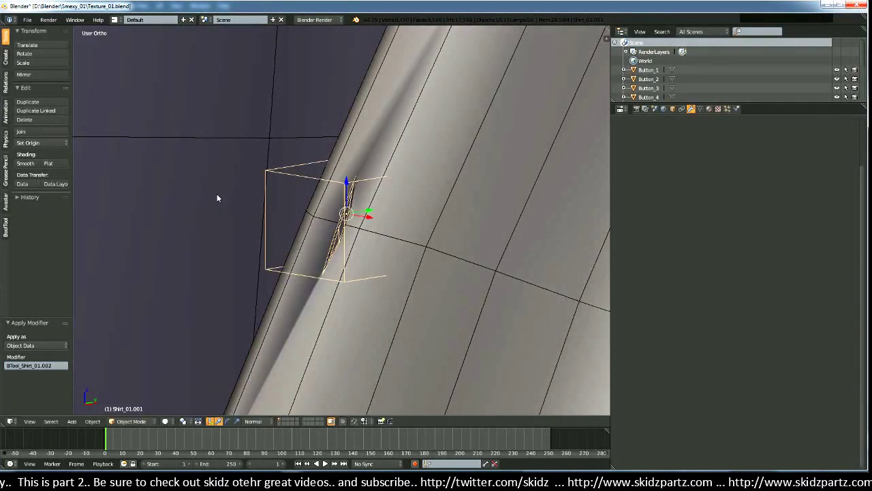
Step: Select the middle cutter block and examine the applied buttonhole and the surrounding border mesh from several angles
middle_drag(216, 194, 382, 228)
scroll(365, 271, up, 3)
scroll(371, 259, down, 2)
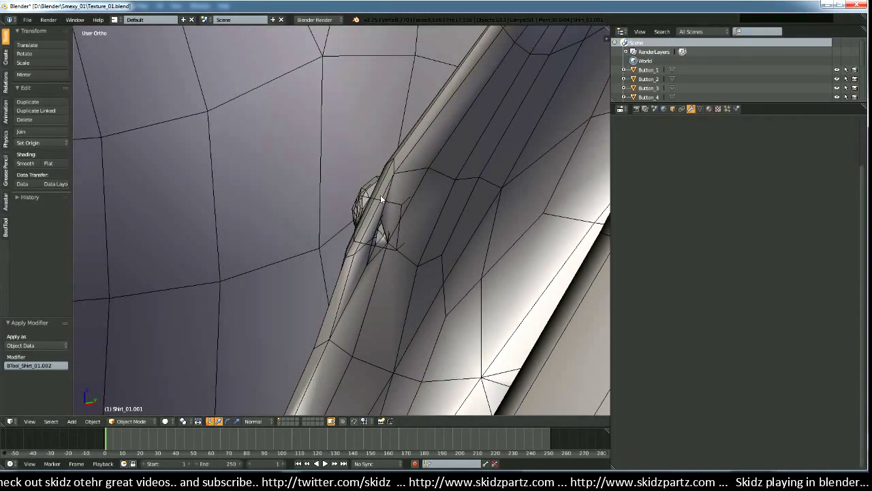
scroll(399, 233, up, 2)
middle_drag(399, 233, 433, 259)
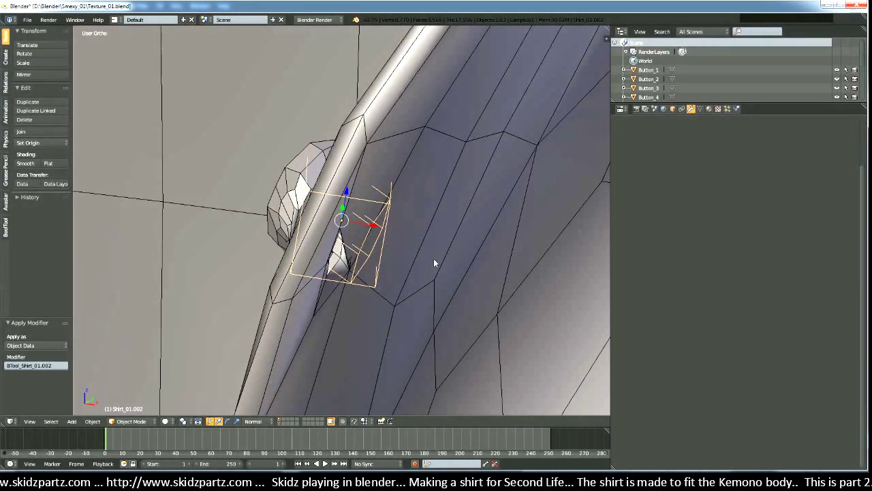
middle_drag(433, 258, 390, 252)
scroll(389, 244, down, 6)
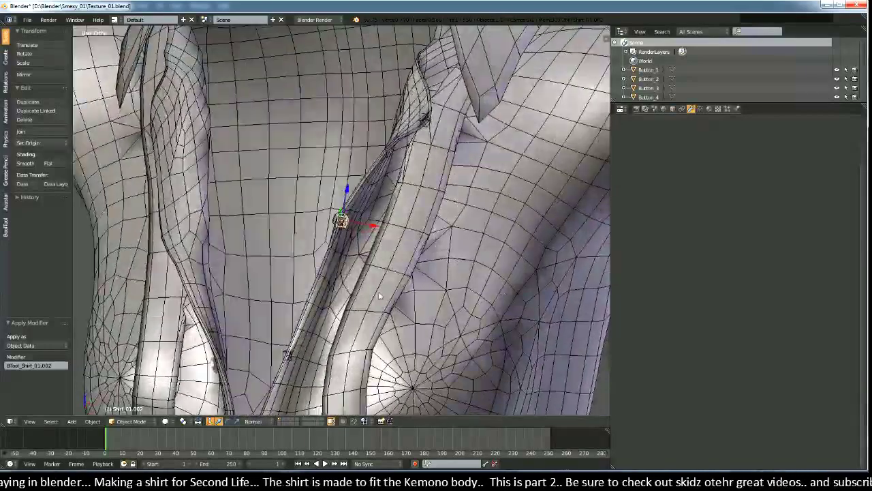
scroll(373, 305, up, 5)
middle_drag(383, 313, 378, 344)
scroll(378, 345, up, 2)
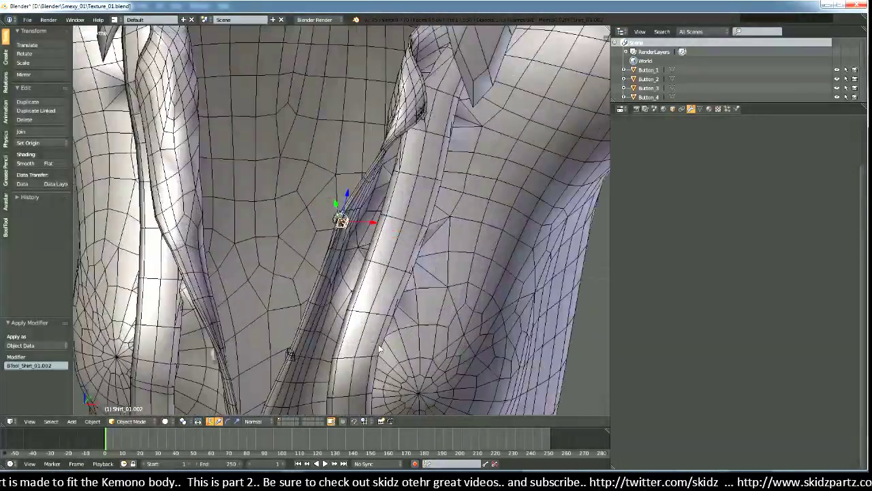
scroll(379, 348, down, 4)
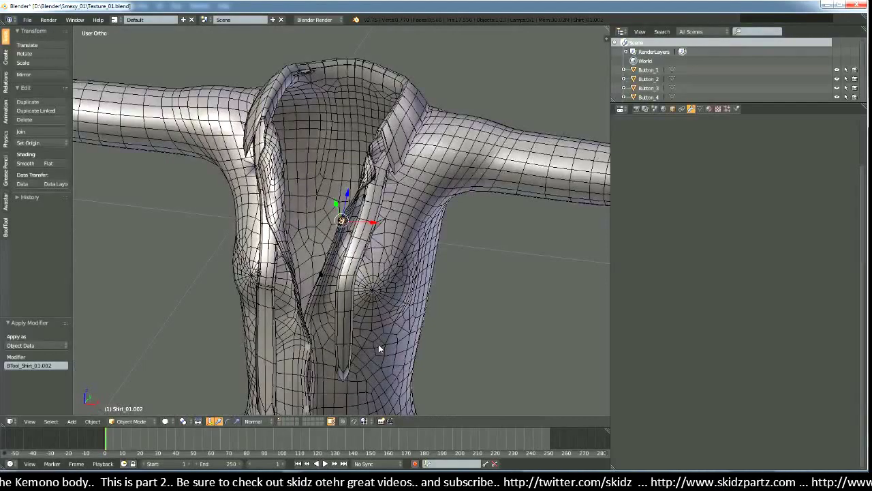
scroll(380, 349, up, 8)
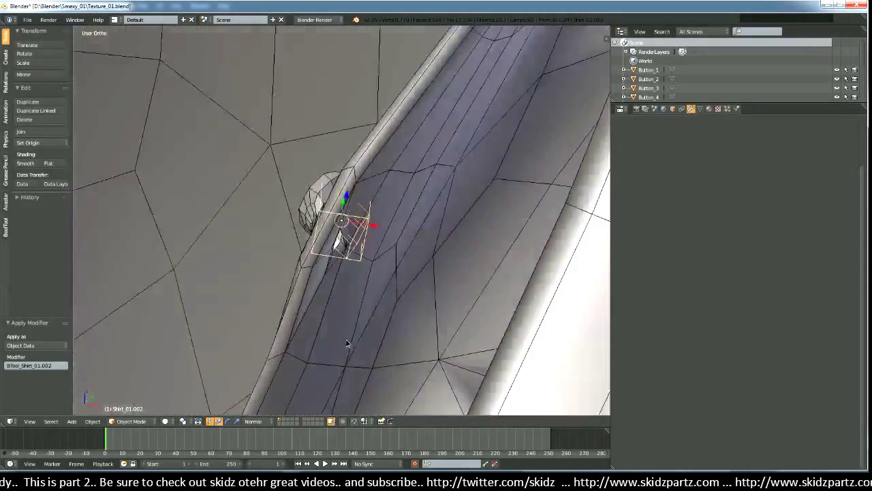
middle_drag(346, 342, 335, 306)
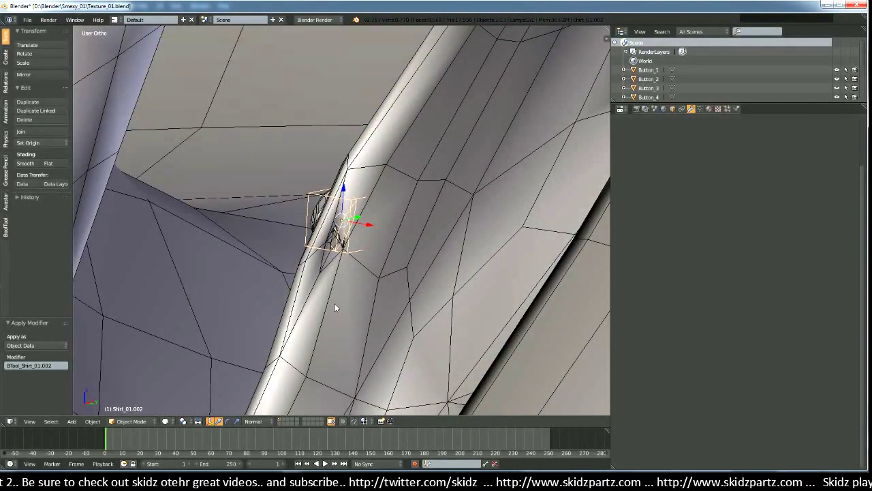
Step: Undo the application of the BTool_Shirt_01.002 boolean modifier and reselect the shirt
key(ctrl+z)
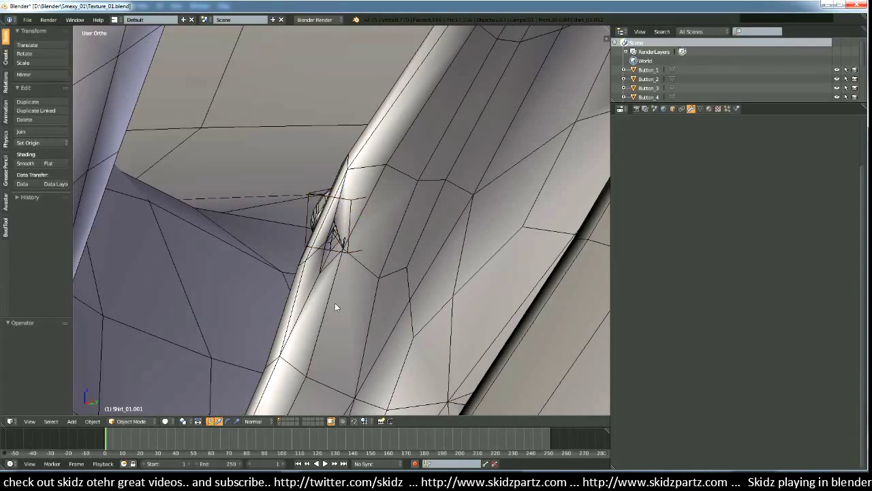
right_click(354, 257)
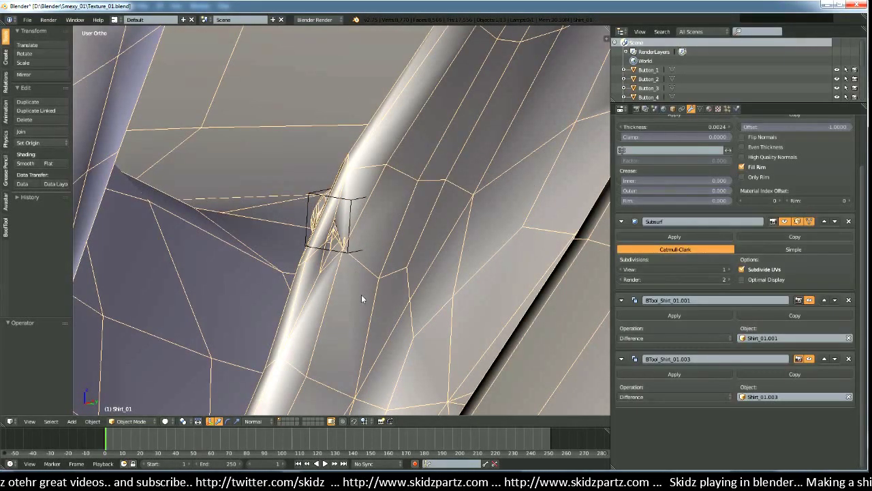
right_click(354, 252)
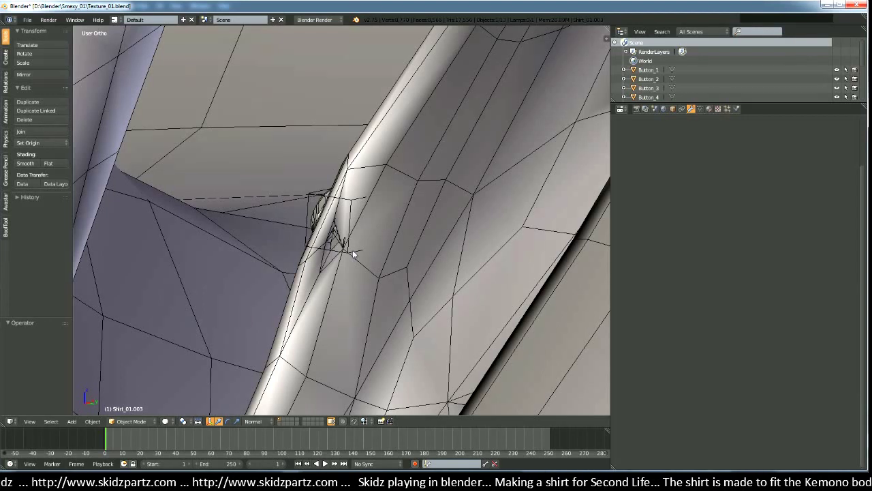
right_click(353, 253)
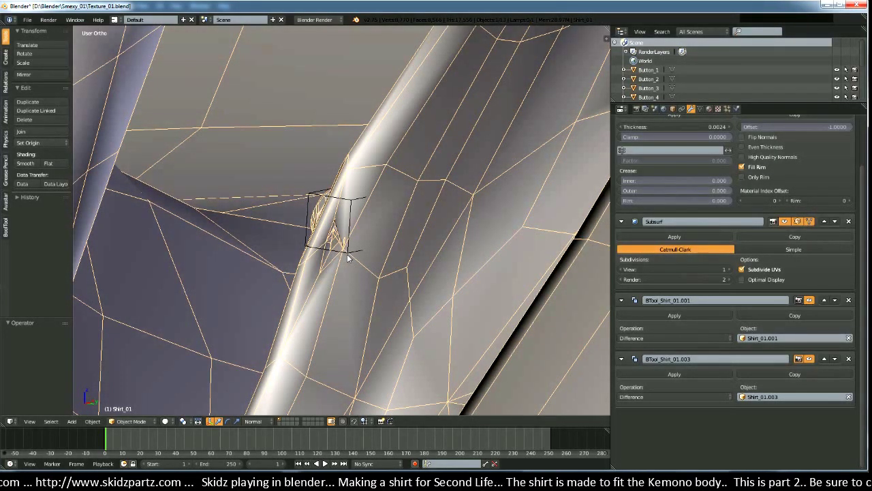
key(ctrl+minus)
scroll(342, 262, down, 6)
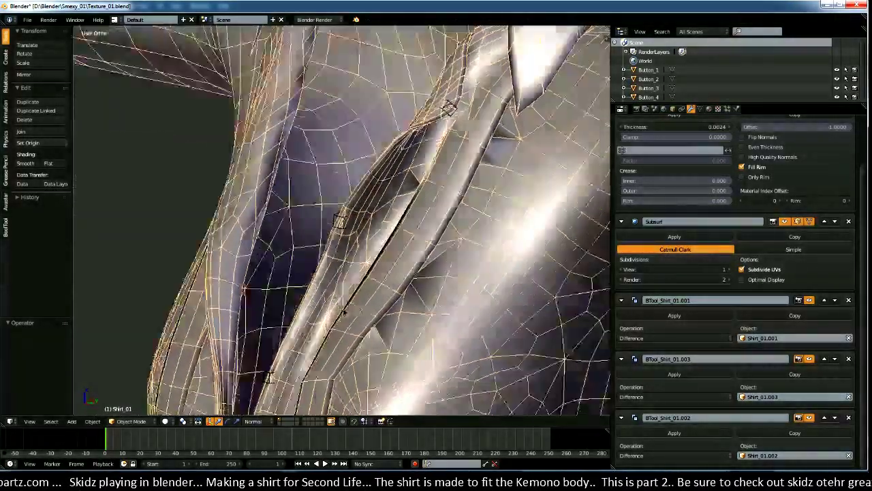
Step: Clear the selection and examine the shirt's front borders and cutter blocks from near and far
mouse_move(344, 312)
middle_down()
mouse_move(454, 298)
mouse_move(373, 269)
mouse_move(411, 305)
mouse_move(456, 313)
mouse_move(461, 352)
mouse_move(394, 352)
mouse_move(456, 346)
mouse_move(451, 335)
mouse_move(381, 324)
mouse_move(337, 330)
mouse_move(298, 314)
mouse_move(339, 355)
mouse_move(389, 353)
mouse_move(387, 321)
mouse_move(385, 359)
mouse_move(378, 307)
mouse_move(327, 311)
mouse_move(362, 316)
mouse_move(417, 182)
mouse_move(419, 195)
mouse_move(336, 273)
mouse_move(340, 263)
mouse_move(347, 299)
mouse_move(409, 302)
mouse_move(456, 274)
mouse_move(436, 308)
mouse_move(432, 284)
mouse_move(425, 321)
mouse_move(478, 316)
mouse_move(510, 347)
mouse_move(507, 336)
mouse_move(456, 328)
mouse_move(308, 314)
mouse_move(345, 308)
middle_up()
scroll(411, 307, up, 5)
scroll(395, 352, up, 4)
scroll(395, 353, down, 4)
scroll(337, 338, up, 3)
scroll(314, 332, up, 4)
scroll(339, 349, down, 4)
key(a)
scroll(387, 320, down, 4)
scroll(382, 341, up, 4)
scroll(376, 300, up, 2)
scroll(347, 299, down, 4)
scroll(344, 305, up, 5)
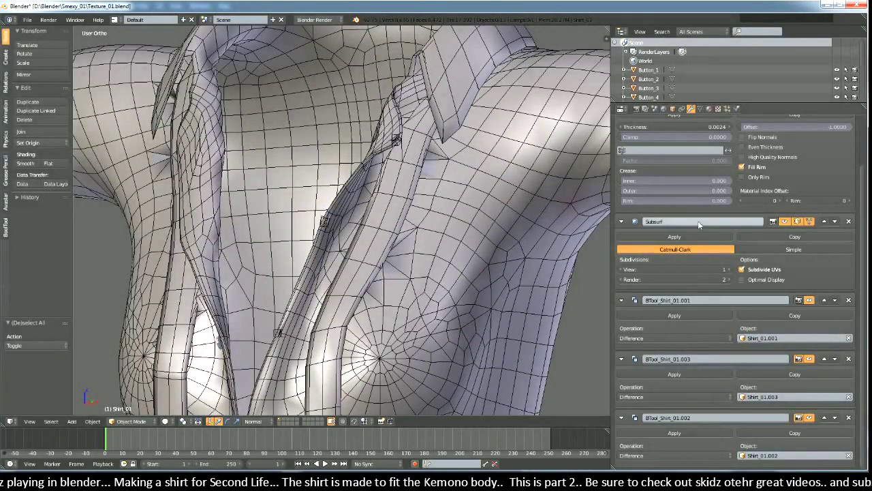
Step: Compare the shirt with the version in the Smexy02.blend window, then return to the Texture_01.blend window and inspect the border's cutter blocks
scroll(340, 318, down, 3)
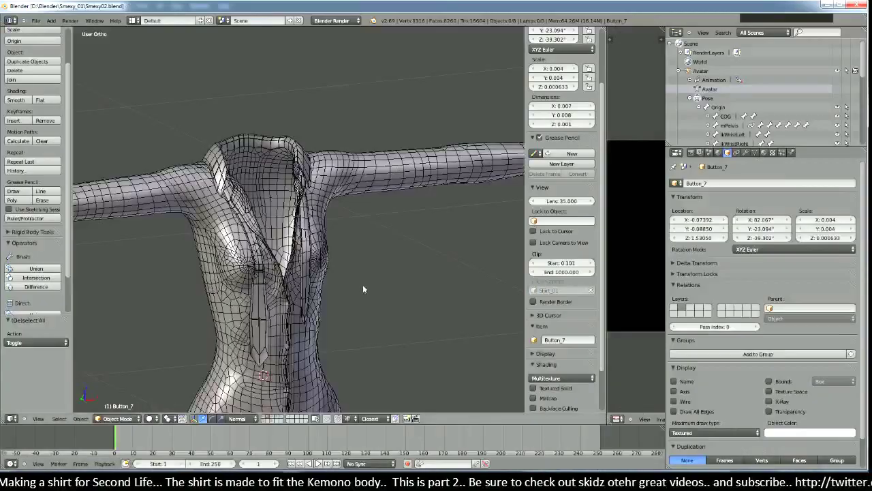
middle_drag(362, 286, 277, 366)
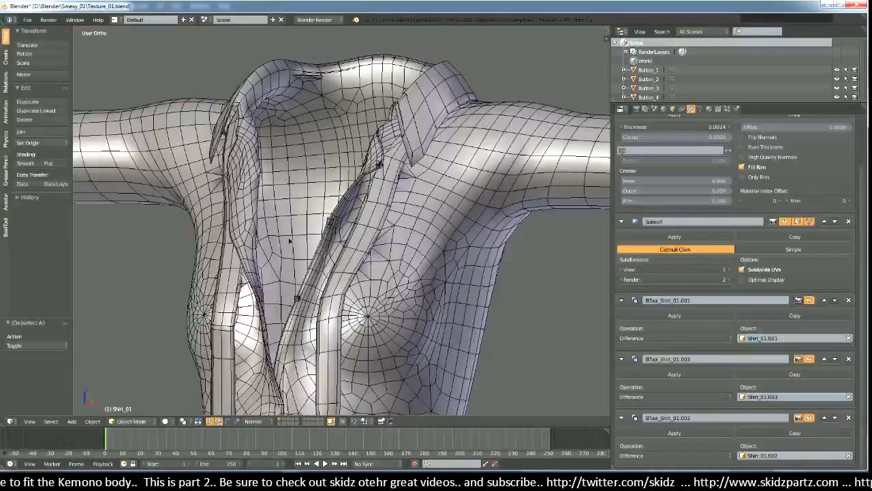
middle_drag(320, 225, 296, 278)
scroll(295, 279, up, 6)
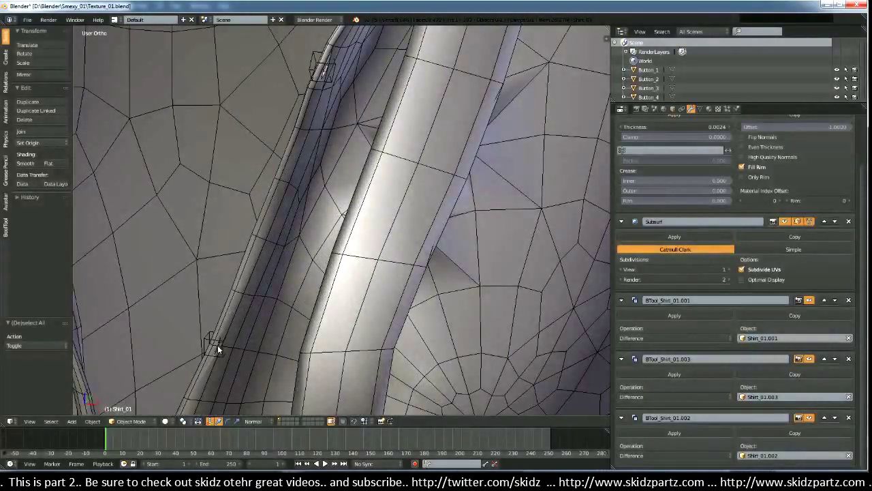
Step: Select the shirt, enter Edit Mode and add the front border edges running past the middle and lowest cutter blocks to the selection
right_click(218, 344)
scroll(593, 316, down, 5)
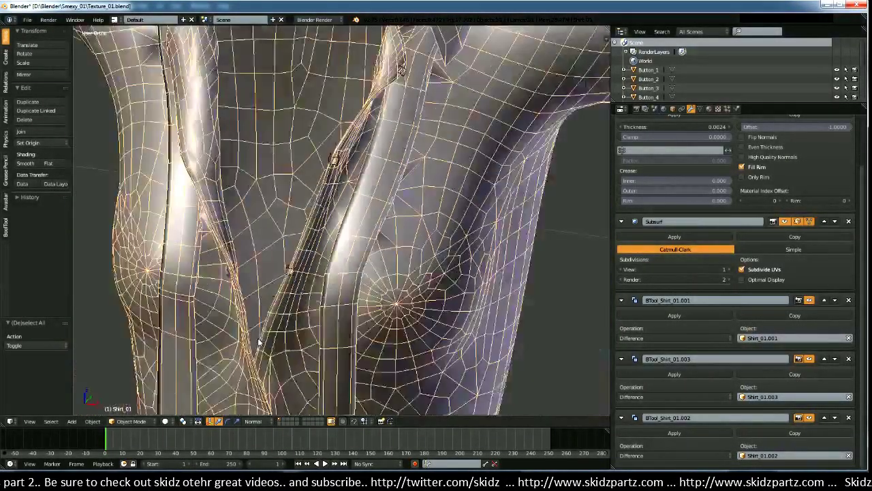
scroll(714, 328, up, 3)
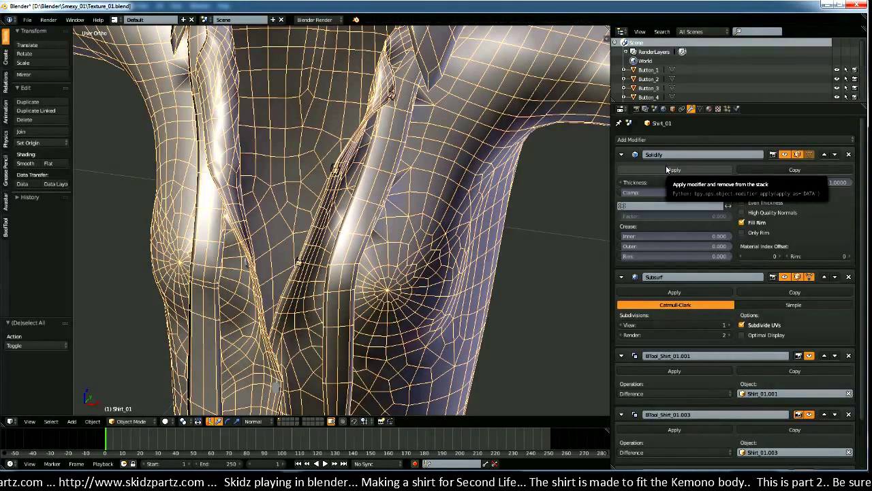
scroll(346, 272, down, 4)
scroll(347, 273, up, 4)
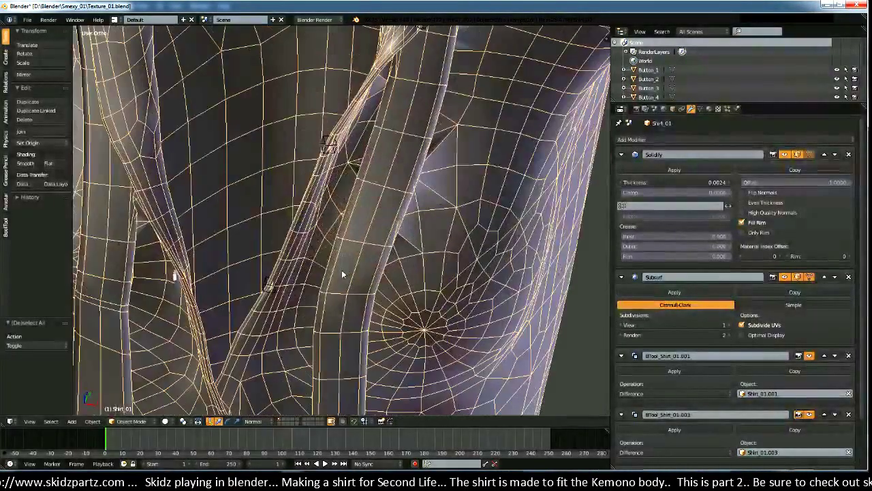
key(Tab)
scroll(323, 338, up, 5)
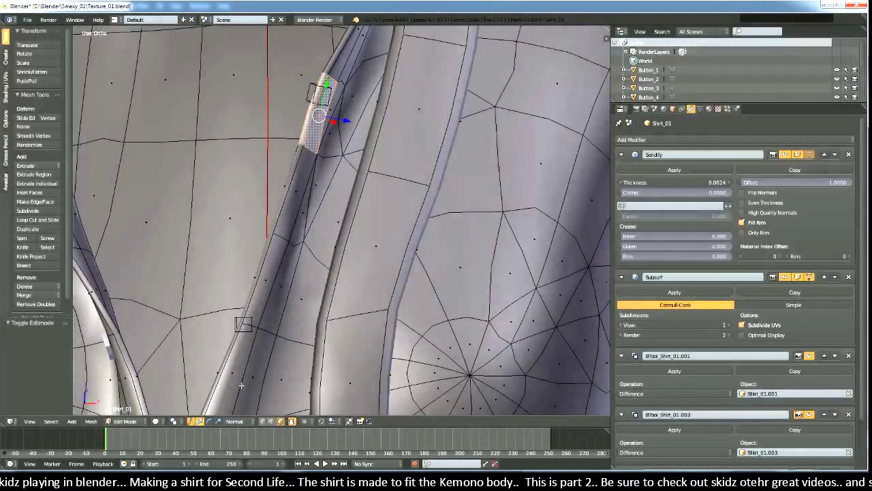
scroll(273, 349, down, 2)
scroll(272, 349, up, 3)
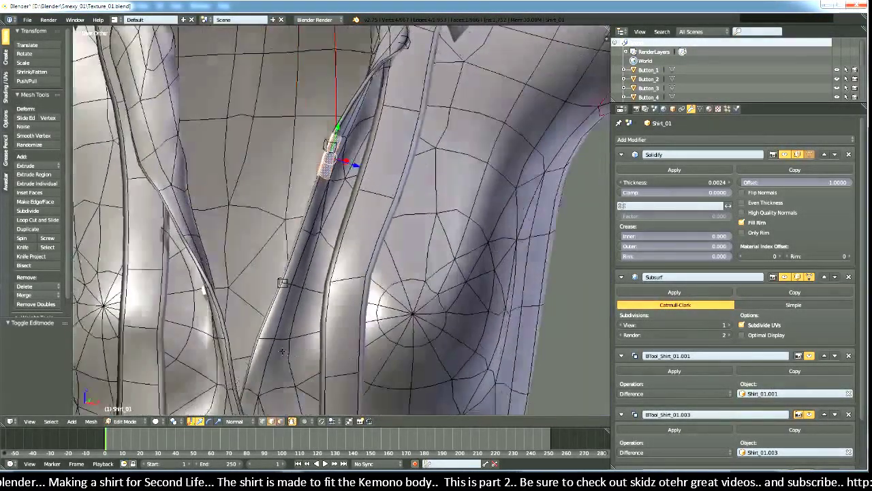
scroll(257, 265, down, 3)
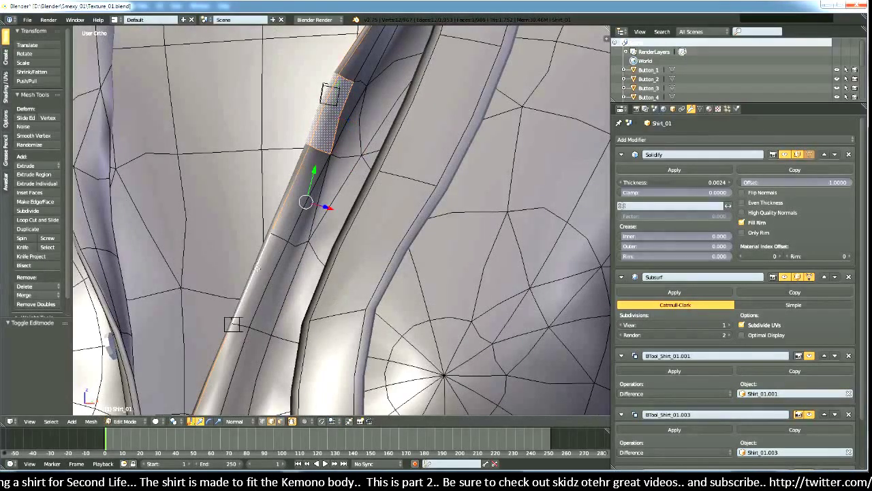
Step: Extend the edge selection up the front border, around the collar and down the opposite fold along the buttoned opening
middle_drag(257, 264, 406, 322)
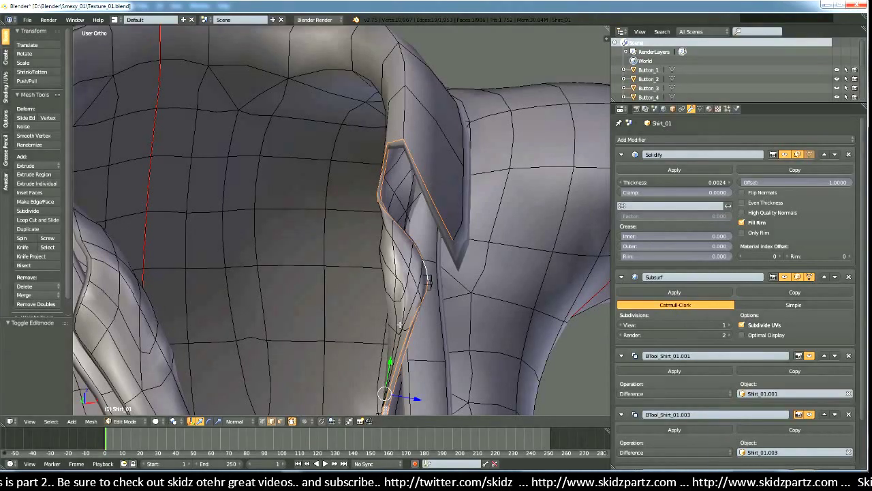
middle_drag(464, 264, 203, 221)
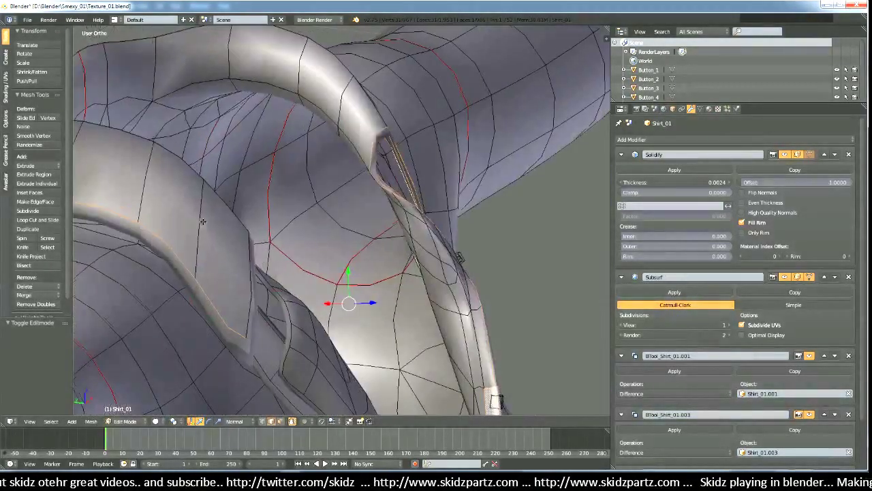
middle_drag(276, 278, 293, 301)
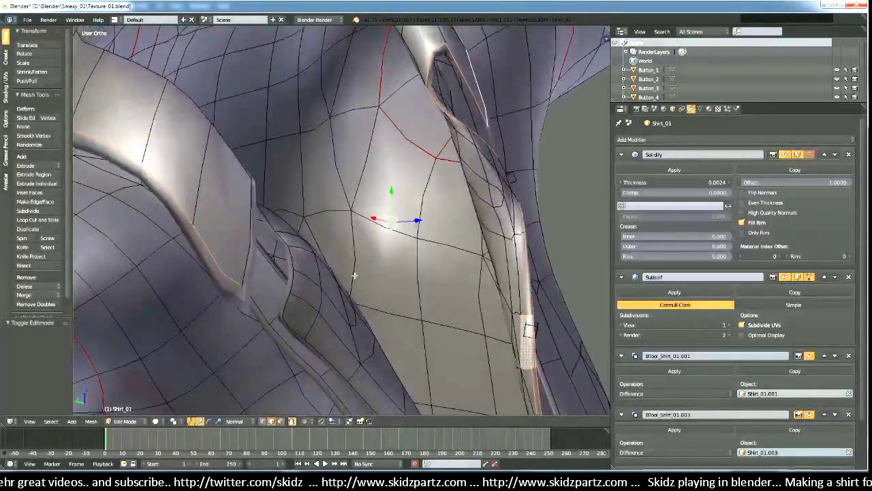
alt+shift+right_click(293, 301)
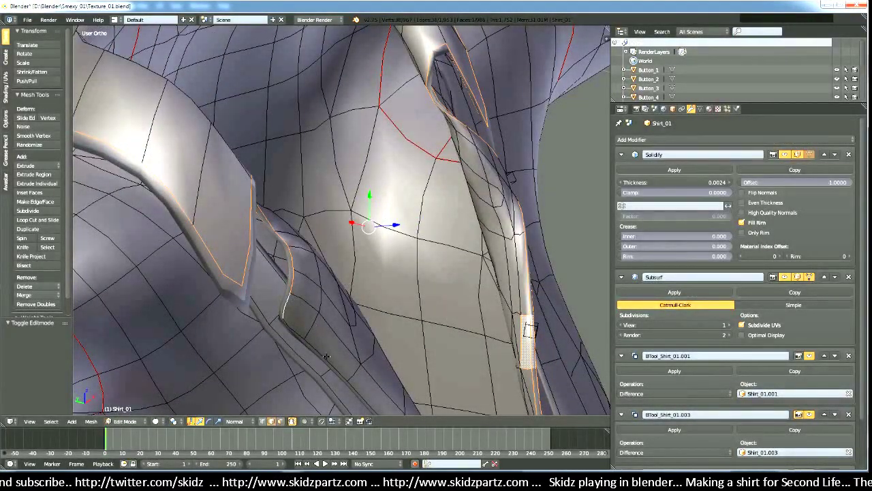
middle_drag(417, 396, 327, 218)
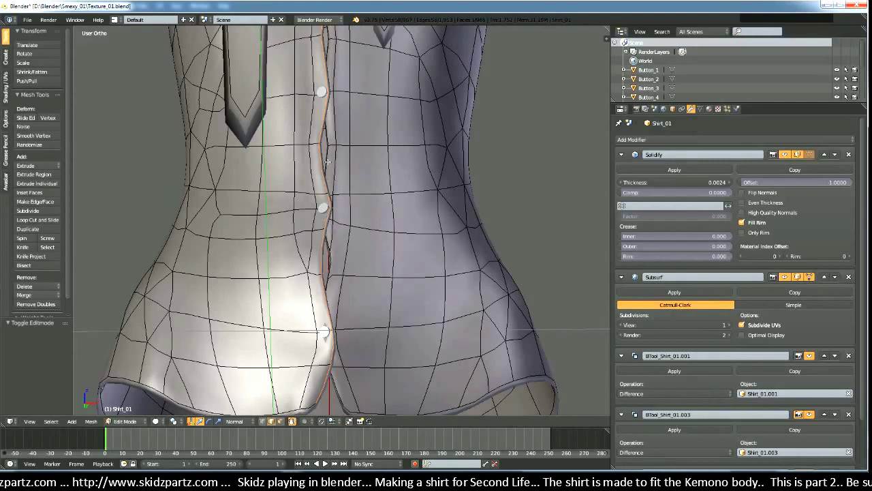
middle_drag(350, 273, 363, 142)
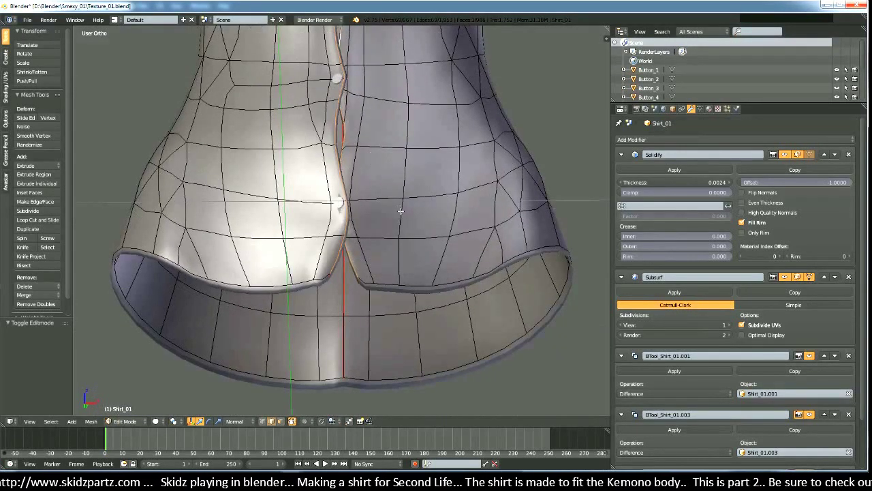
Step: Add the bottom hem's edge loop to the selection and check the selected outline along the whole shirt
alt+right_click(381, 282)
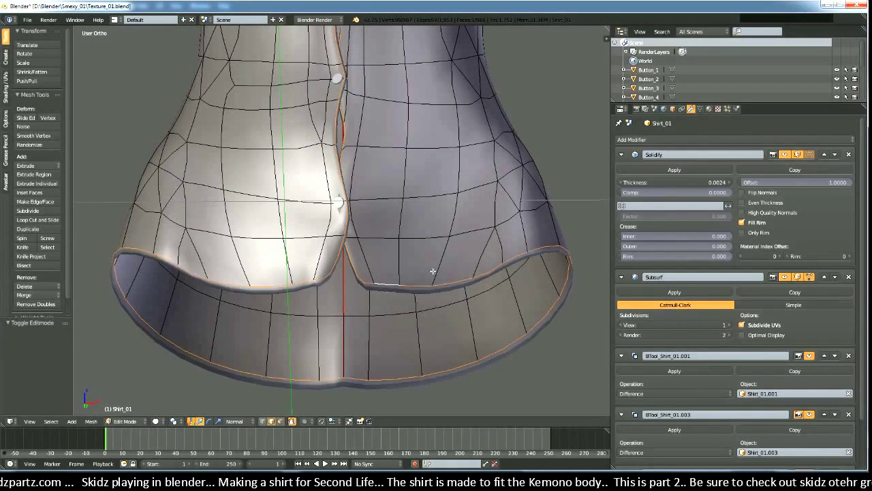
middle_drag(433, 271, 417, 267)
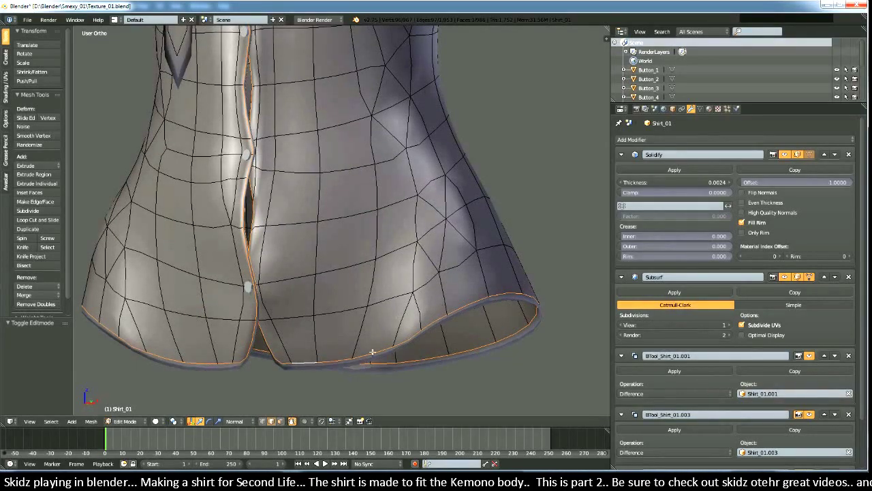
middle_drag(397, 340, 414, 327)
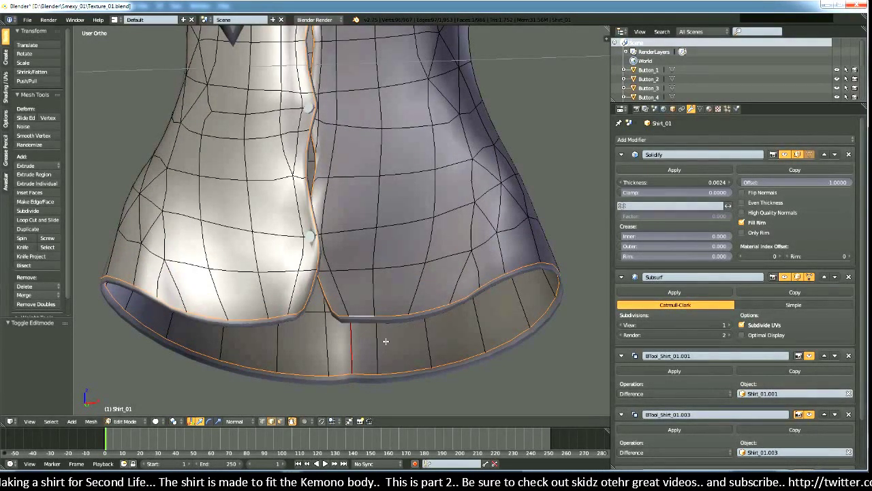
middle_drag(355, 250, 366, 416)
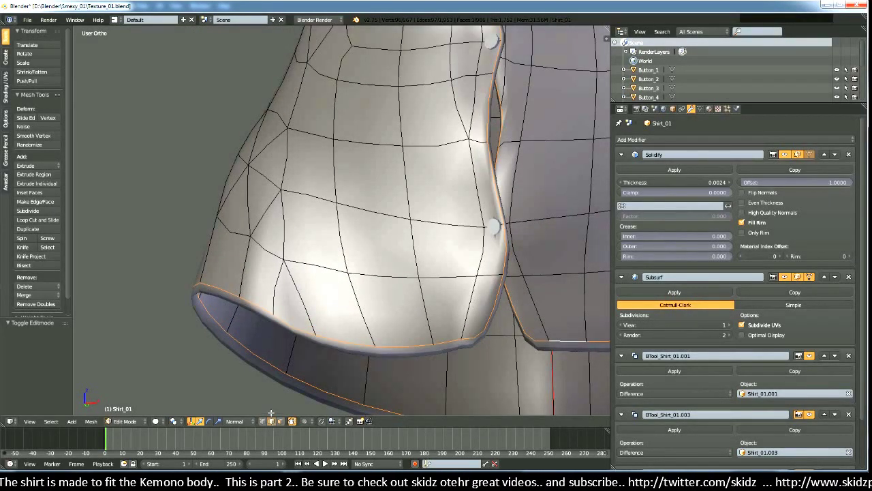
middle_drag(271, 412, 449, 307)
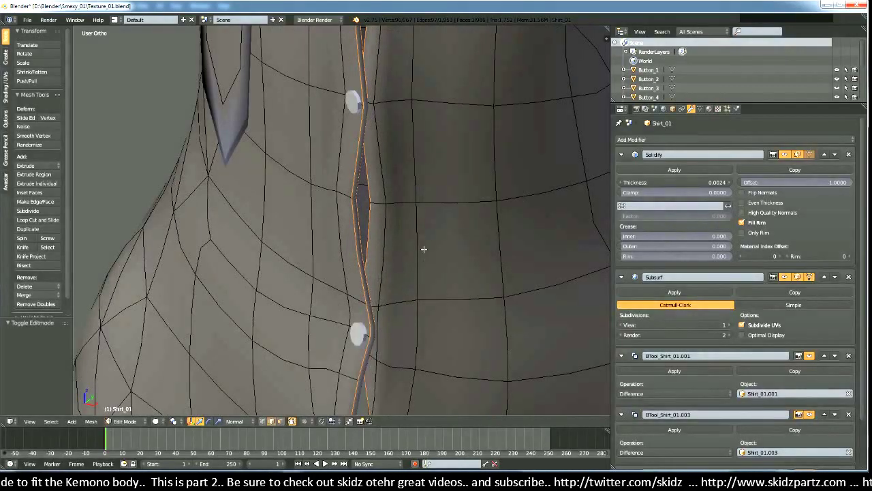
middle_drag(424, 250, 267, 241)
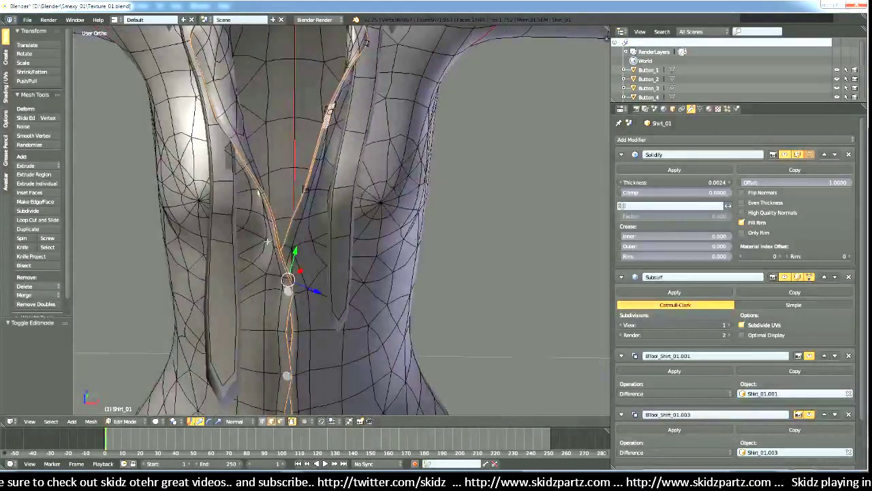
scroll(173, 287, down, 5)
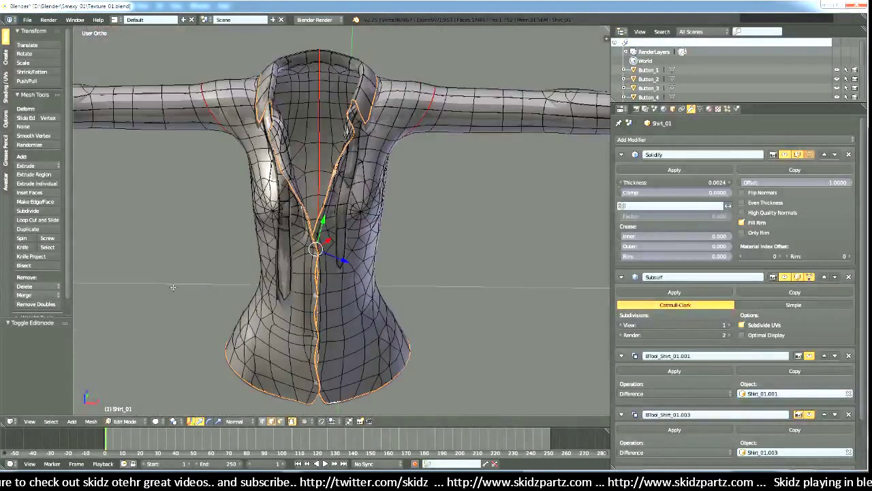
Step: Mark the selected front border, collar and hem edges as a UV seam and deselect everything
click(6, 101)
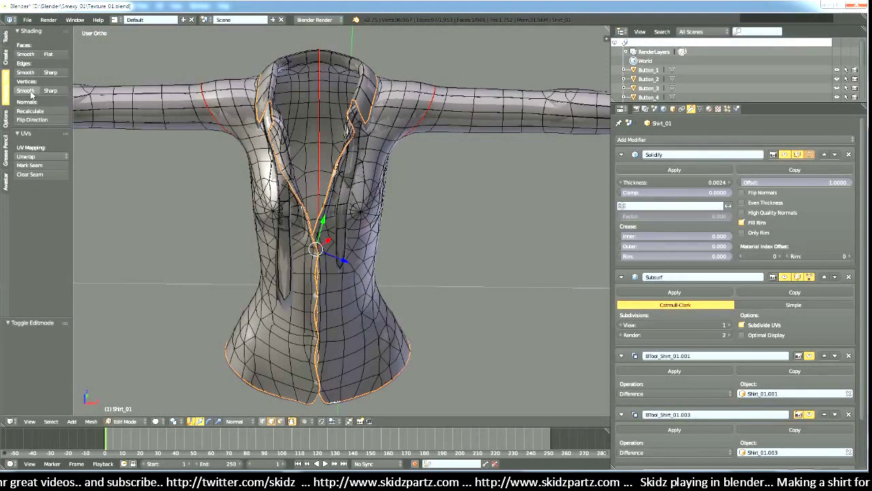
click(33, 167)
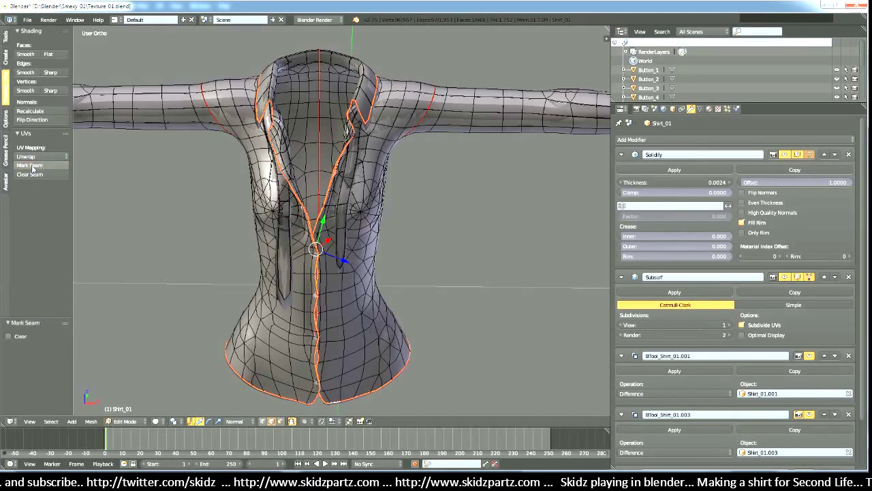
scroll(306, 237, up, 3)
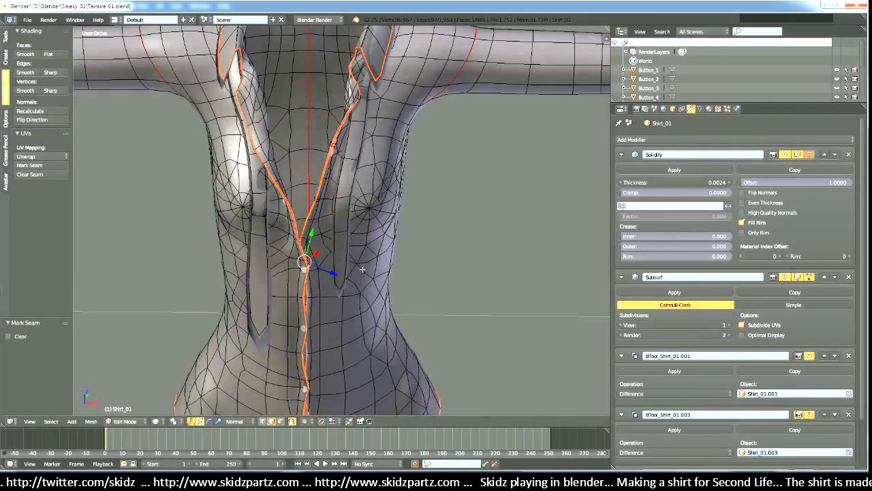
key(a)
Step: Select the edge loop around one sleeve's cuff opening and mark it as a UV seam
middle_drag(361, 269, 329, 267)
key(KP_5)
scroll(402, 242, up, 2)
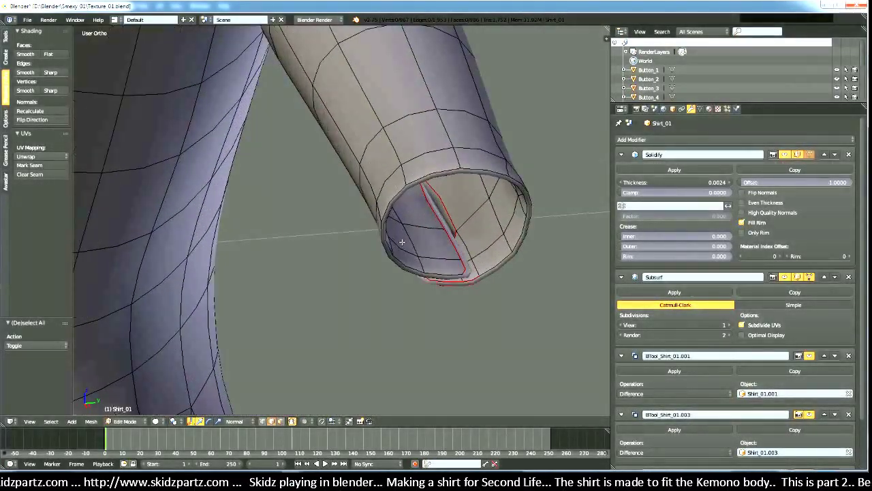
alt+right_click(423, 176)
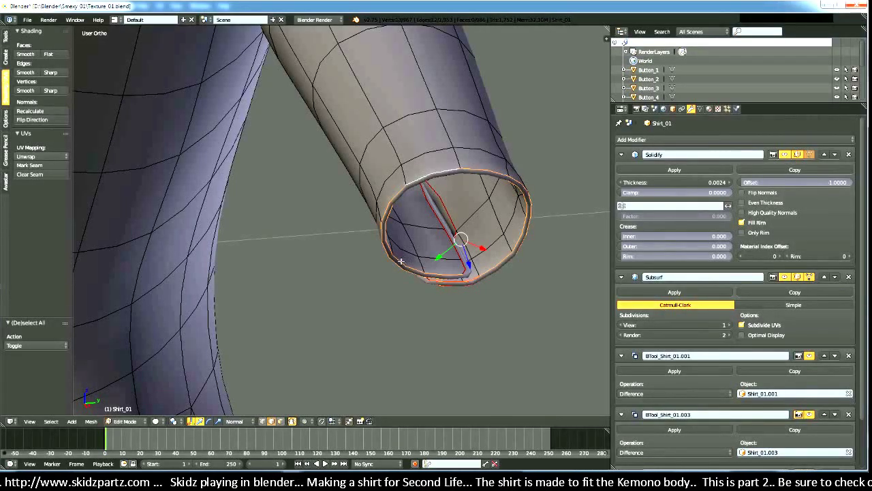
click(29, 165)
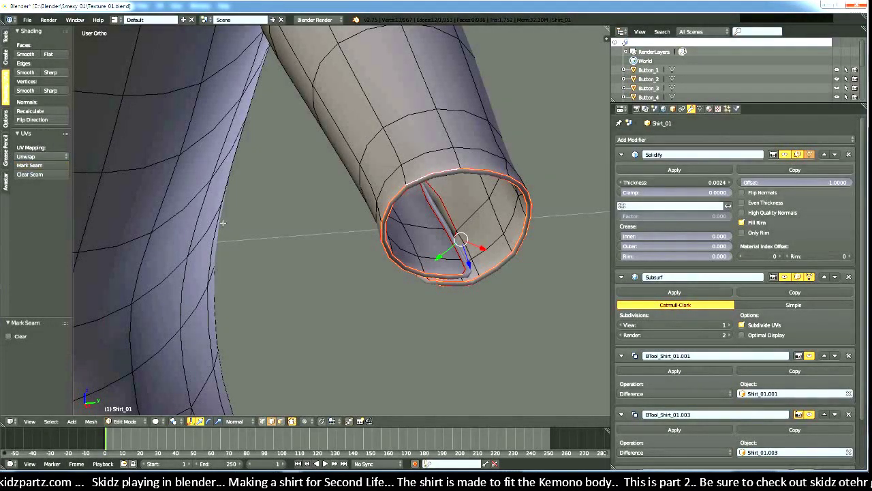
Step: Select the edge loop around the other sleeve's cuff opening, mark it as a UV seam and deselect everything
middle_drag(223, 222, 320, 331)
scroll(323, 233, down, 3)
alt+right_click(299, 333)
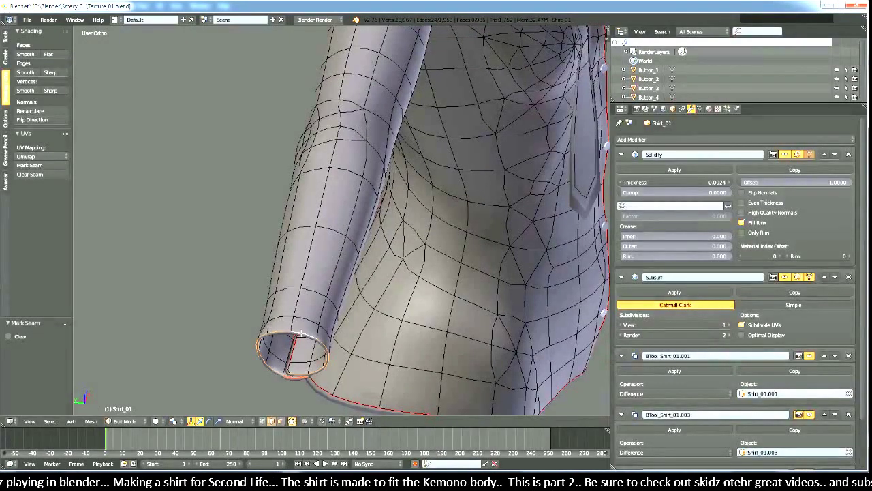
click(29, 165)
scroll(235, 202, down, 4)
middle_drag(234, 202, 384, 272)
key(a)
Step: Switch the shirt to Object Mode and apply its Solidify modifier
scroll(368, 273, up, 3)
scroll(332, 287, up, 2)
scroll(371, 231, down, 3)
scroll(385, 273, up, 4)
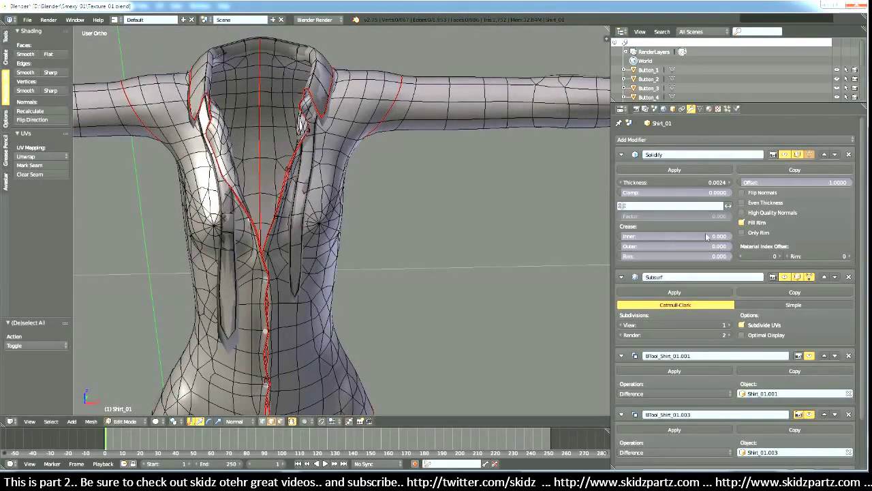
click(664, 170)
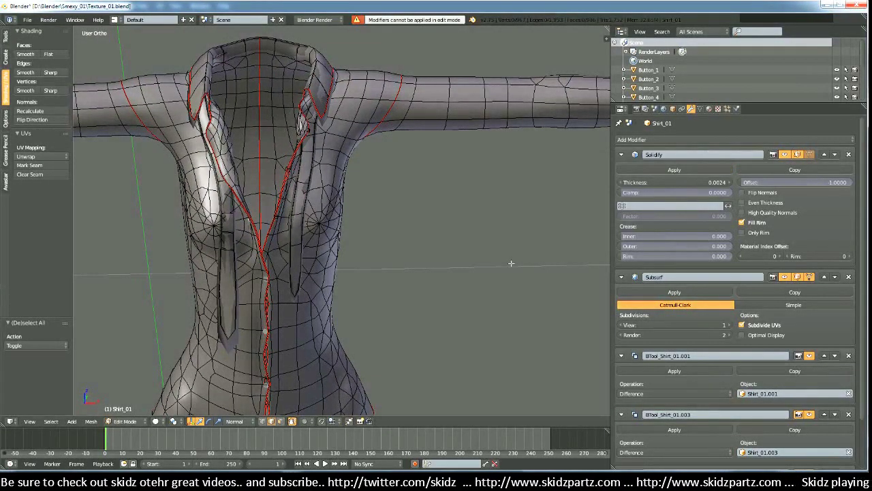
key(Tab)
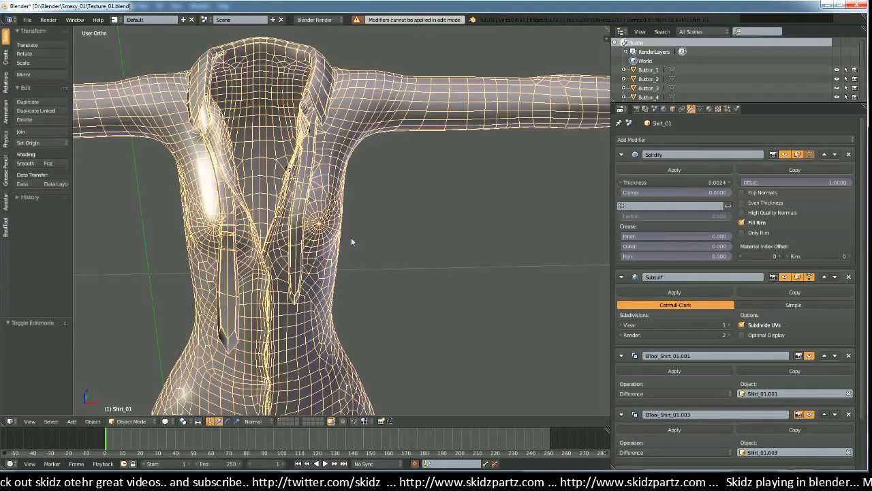
click(675, 169)
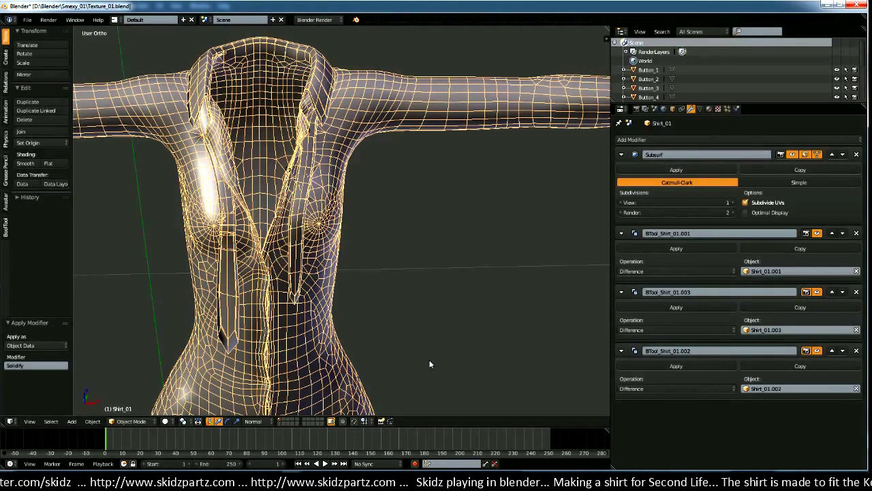
Step: Try applying the BTool_Shirt_01.002 boolean ahead of the Subsurf, inspect the mesh along the front opening and undo it
middle_drag(432, 362, 541, 368)
scroll(541, 368, up, 2)
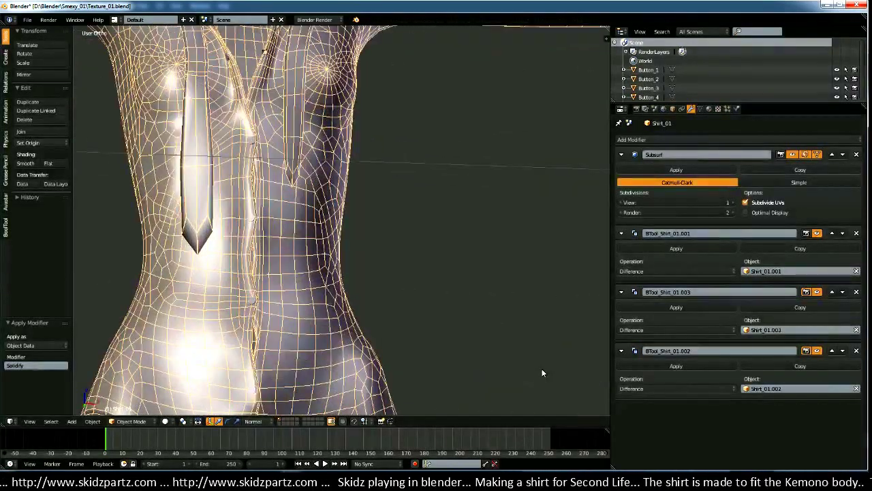
click(675, 366)
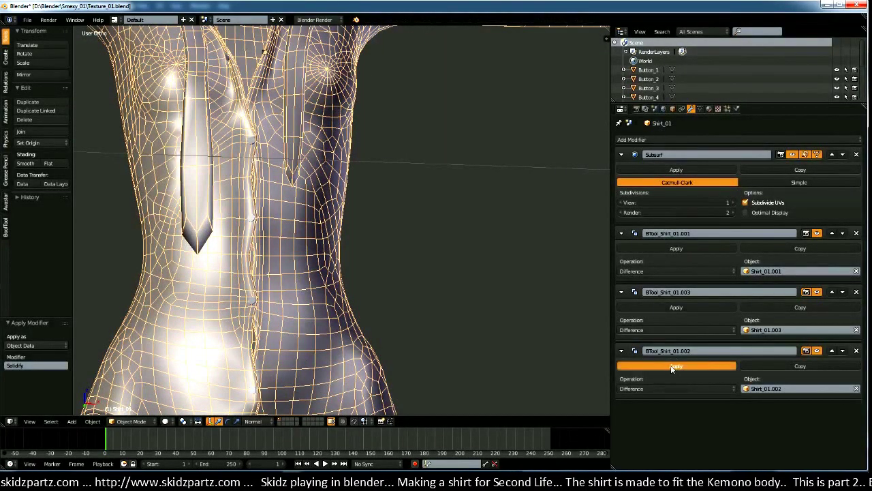
scroll(335, 352, up, 3)
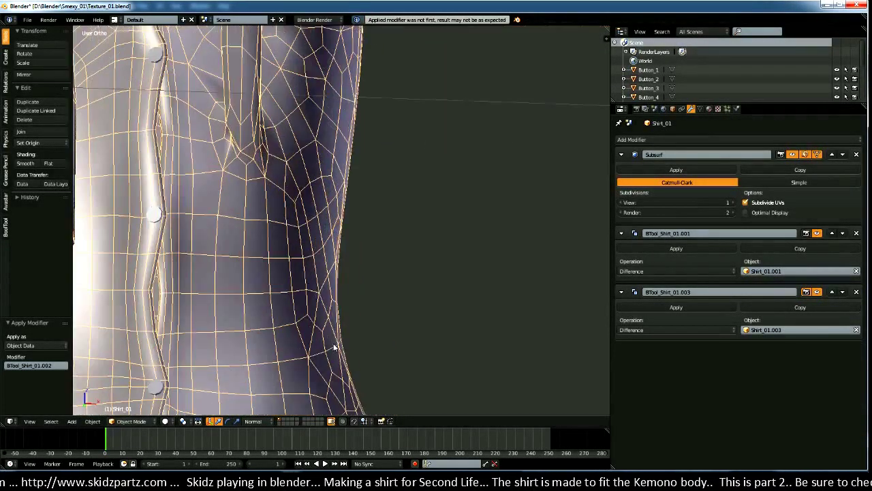
middle_drag(335, 352, 373, 347)
scroll(340, 317, up, 2)
scroll(372, 347, up, 4)
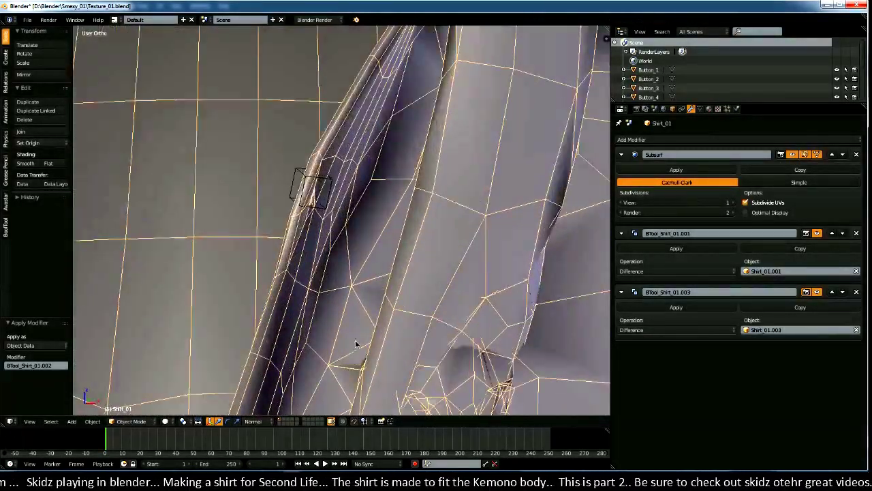
scroll(366, 350, down, 2)
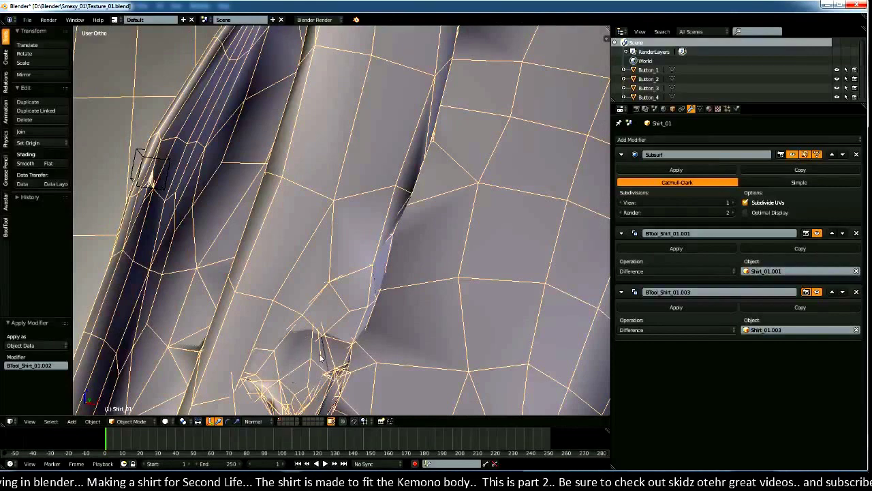
middle_drag(350, 359, 303, 268)
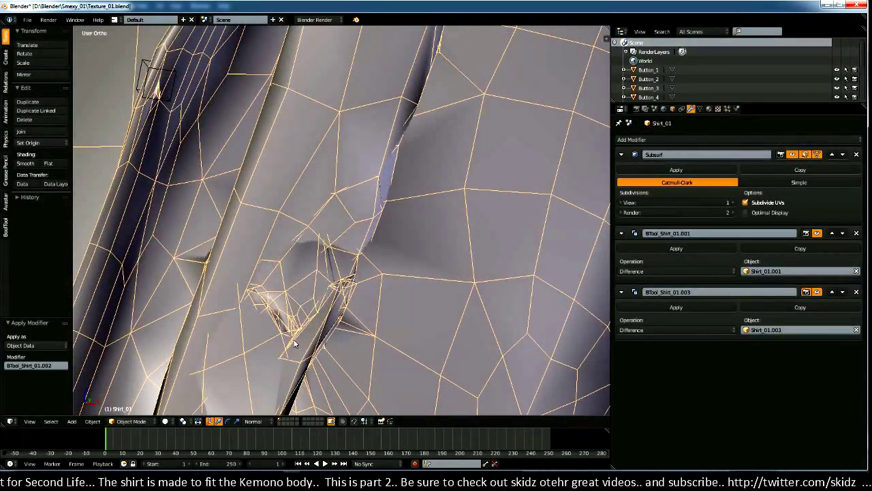
key(ctrl+z)
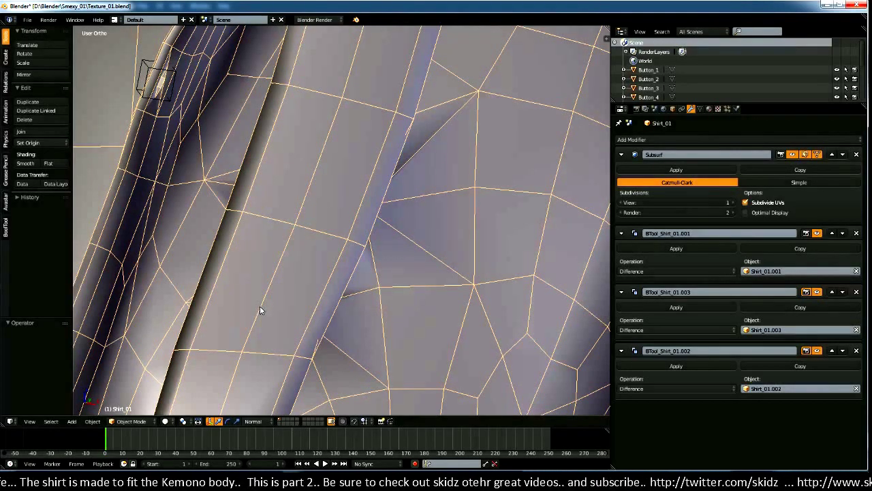
Step: Try applying the Subsurf modifier followed by the BTool_Shirt_01.002 boolean, inspect the front border and undo both
scroll(259, 310, down, 2)
middle_drag(259, 307, 600, 307)
scroll(283, 355, up, 5)
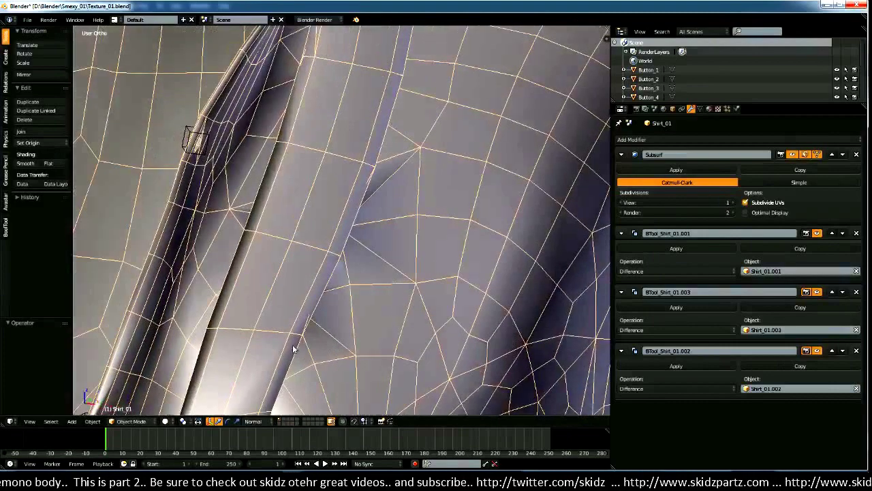
click(694, 169)
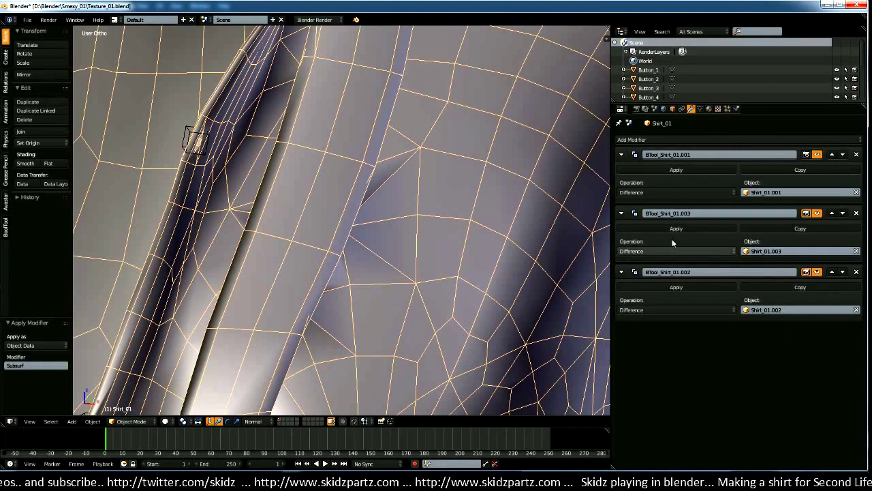
click(674, 286)
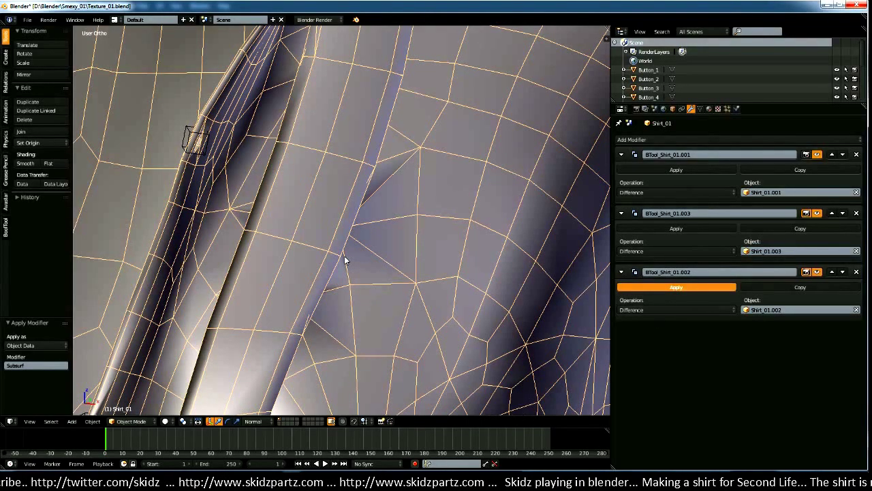
scroll(350, 269, down, 5)
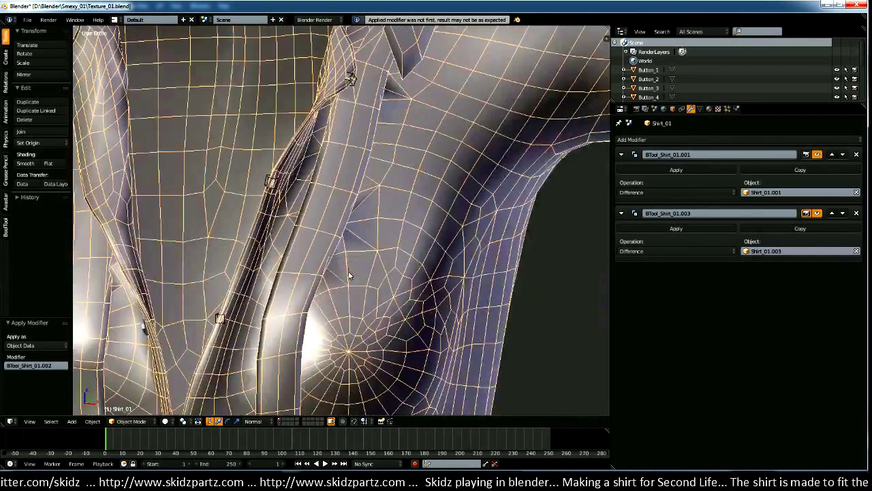
scroll(349, 276, up, 6)
scroll(348, 275, down, 5)
scroll(347, 277, up, 5)
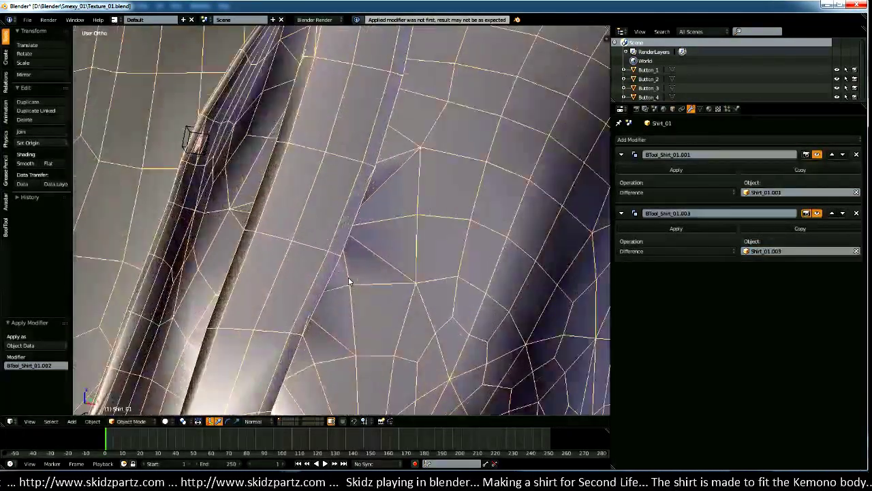
scroll(346, 279, down, 5)
scroll(347, 279, up, 5)
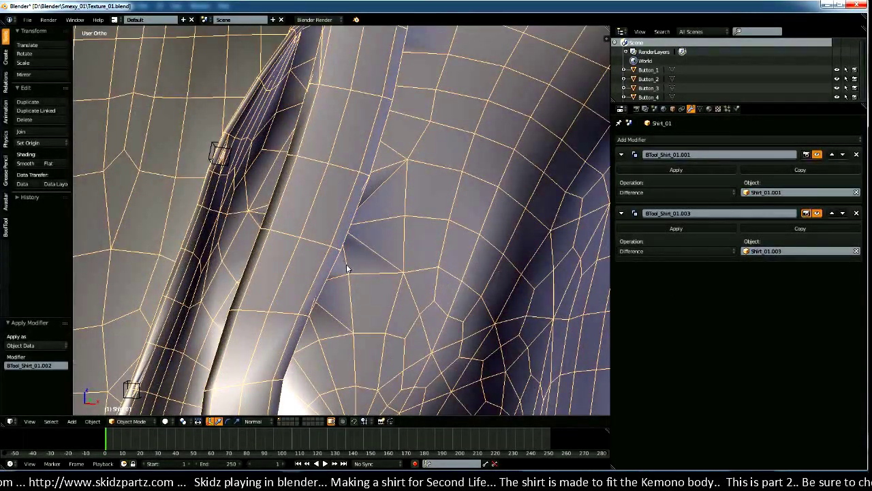
key(ctrl+z)
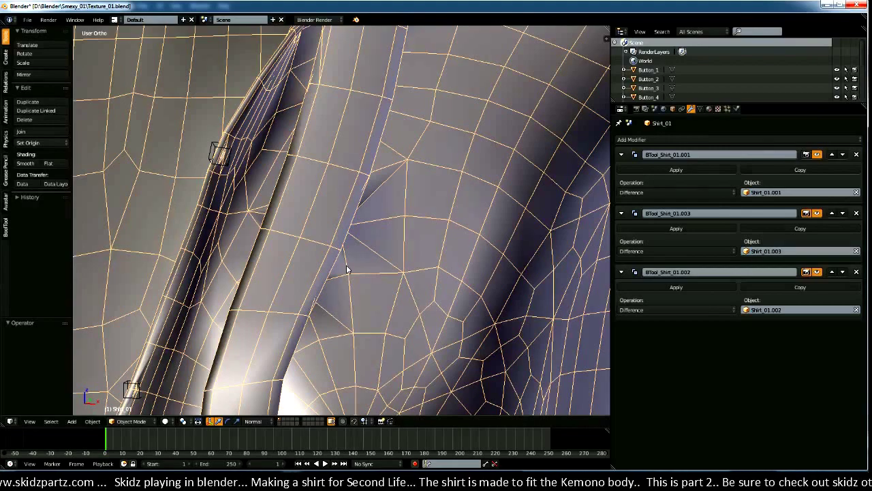
key(ctrl+1)
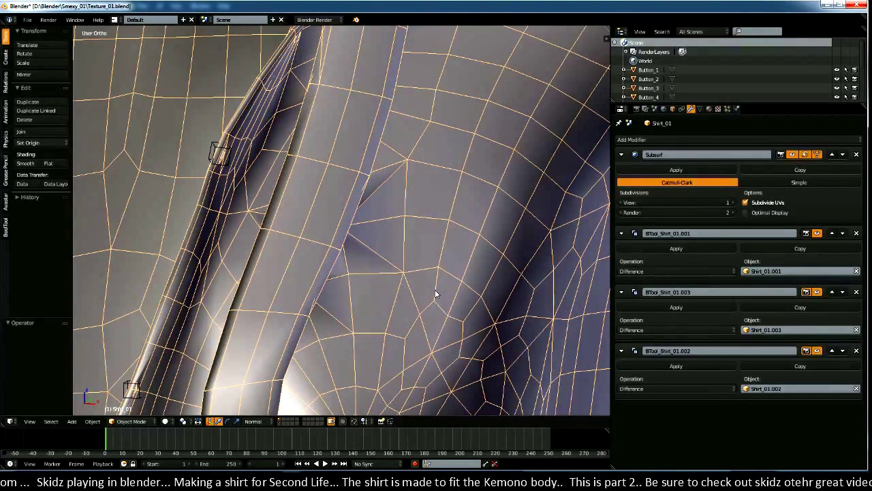
Step: Examine the front border around the buttonhole cutters with the Subsurf's viewport display briefly switched off
middle_drag(436, 294, 402, 315)
scroll(413, 308, down, 5)
scroll(392, 314, up, 6)
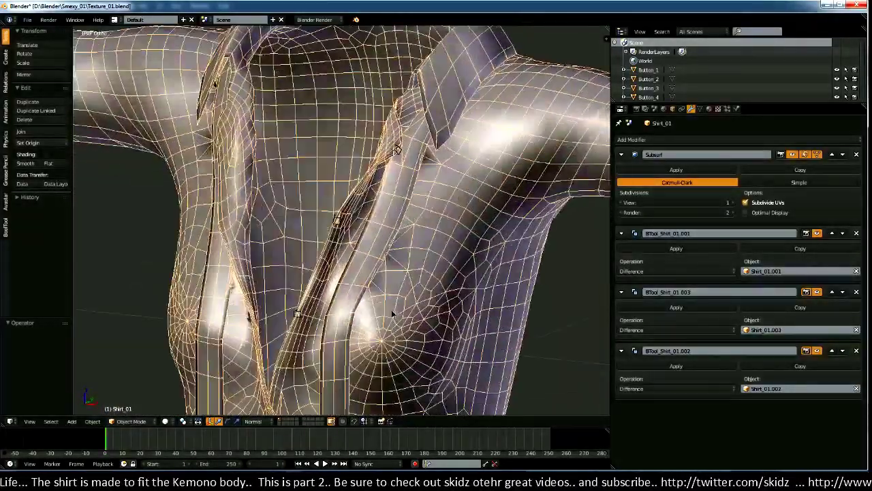
scroll(392, 313, up, 4)
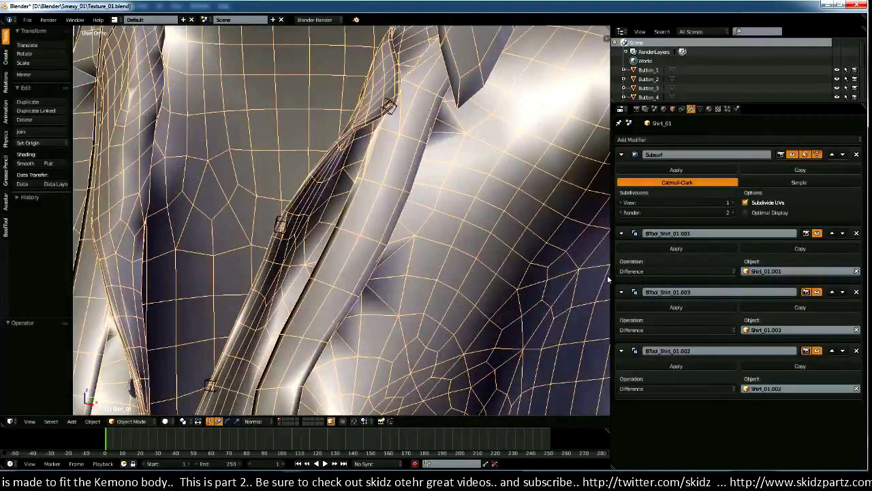
middle_drag(305, 301, 321, 323)
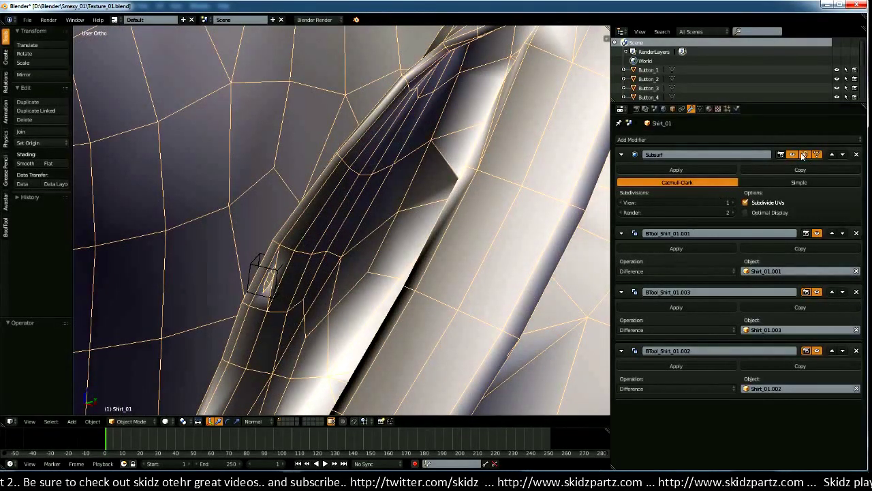
click(792, 154)
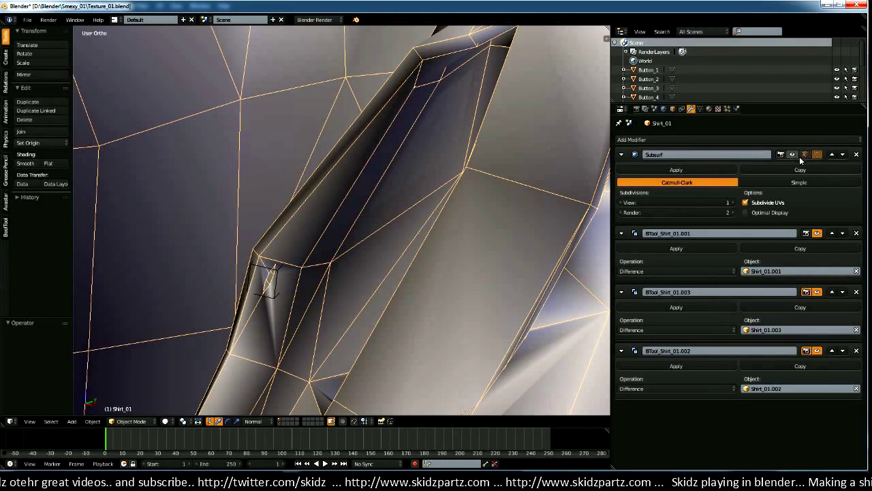
key(ctrl+z)
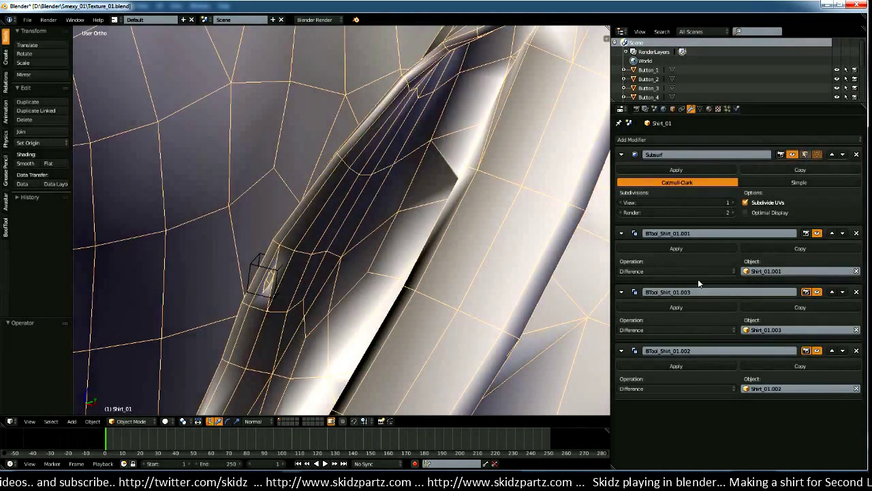
Step: Select the buttonhole cutter Shirt_01.002, frame it and examine how it cuts through the front border
right_click(275, 286)
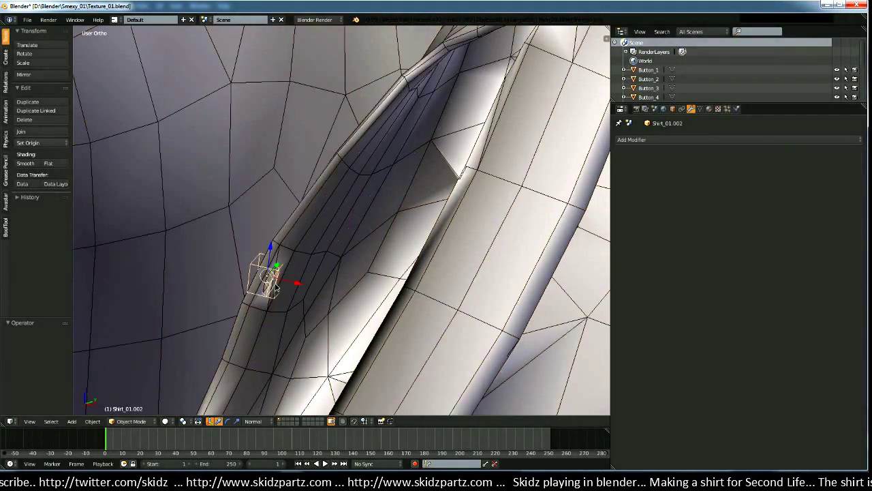
key(KP_Decimal)
scroll(457, 352, down, 3)
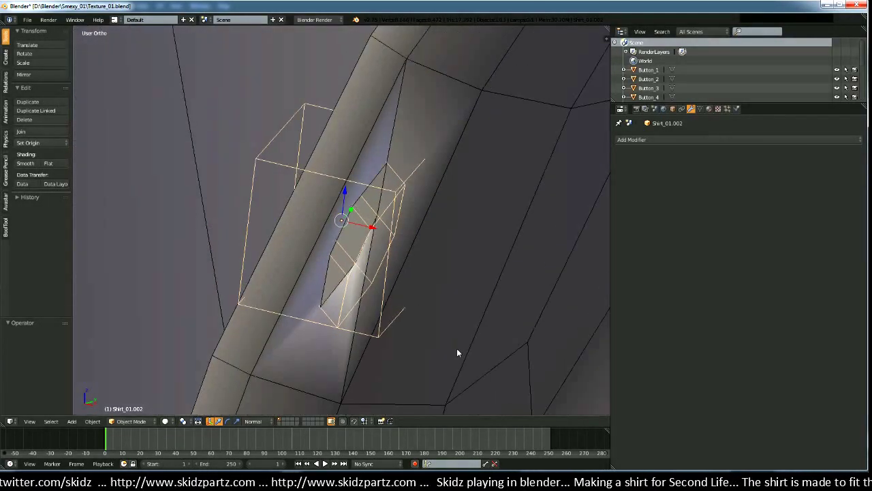
middle_drag(457, 352, 392, 330)
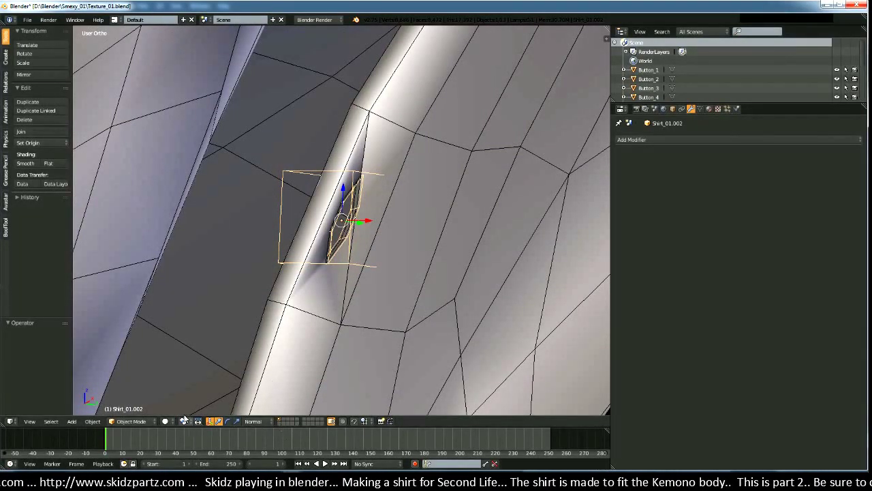
Step: Reselect the shirt and check its front border mesh around the cutter in Edit Mode and Object Mode
right_click(312, 323)
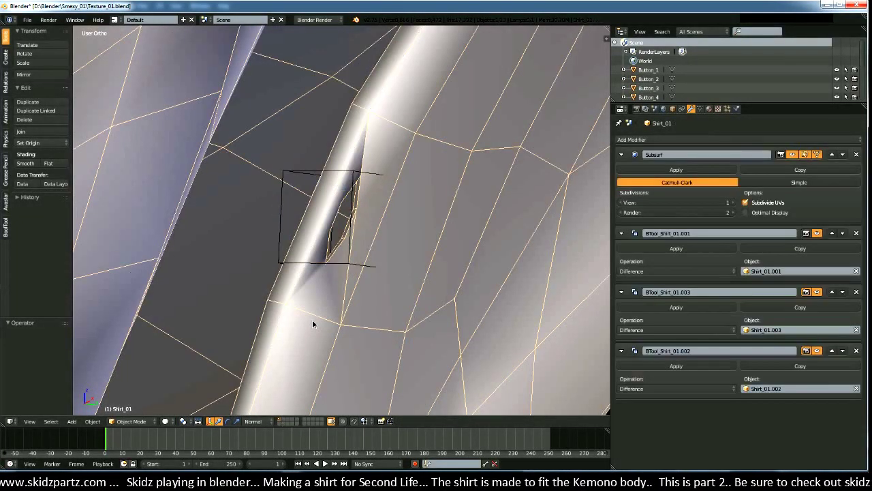
key(Tab)
mouse_move(311, 357)
middle_down()
mouse_move(393, 370)
mouse_move(405, 358)
mouse_move(389, 352)
mouse_move(395, 329)
mouse_move(391, 340)
middle_up()
key(Tab)
scroll(409, 344, down, 4)
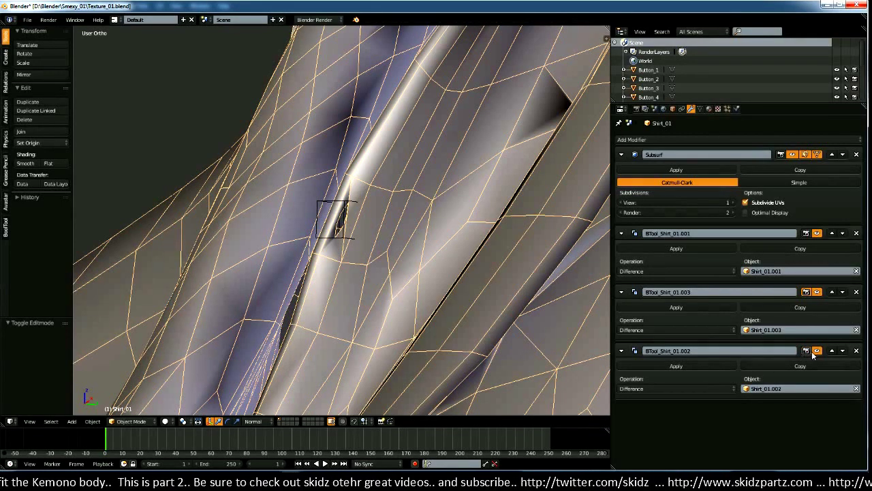
Step: Apply the BTool_Shirt_01.002 boolean with Subsurf still in the stack and inspect the mesh around the collar and front
click(816, 351)
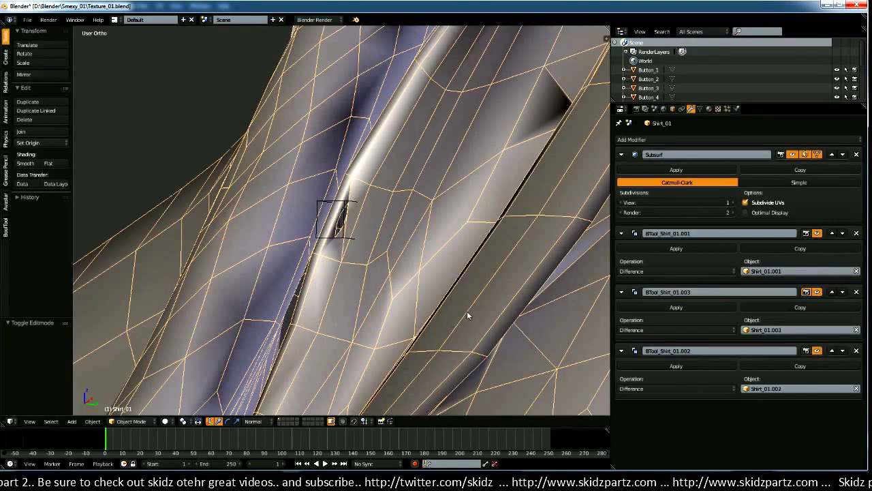
middle_drag(433, 361, 429, 333)
middle_drag(423, 261, 425, 306)
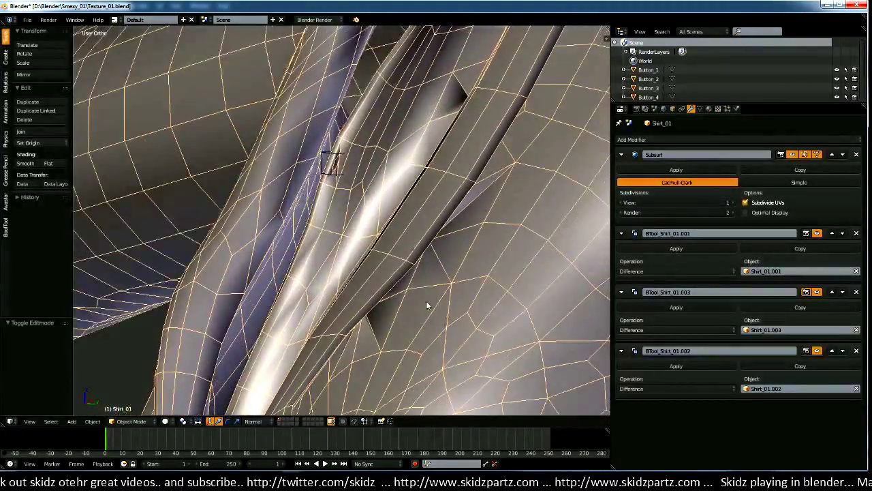
click(677, 365)
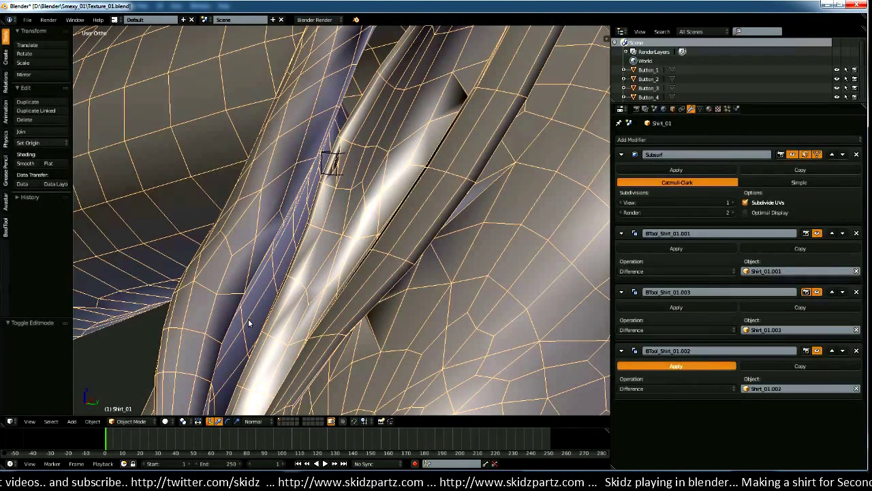
scroll(385, 350, down, 1)
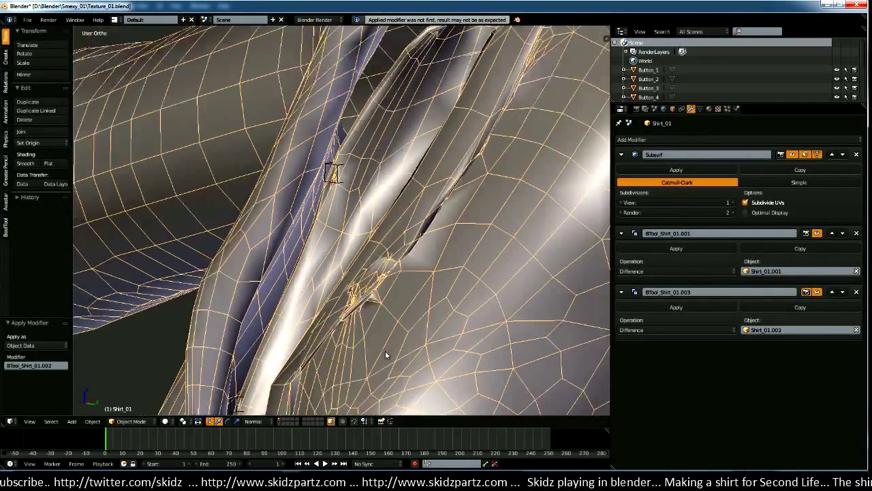
middle_drag(385, 350, 438, 338)
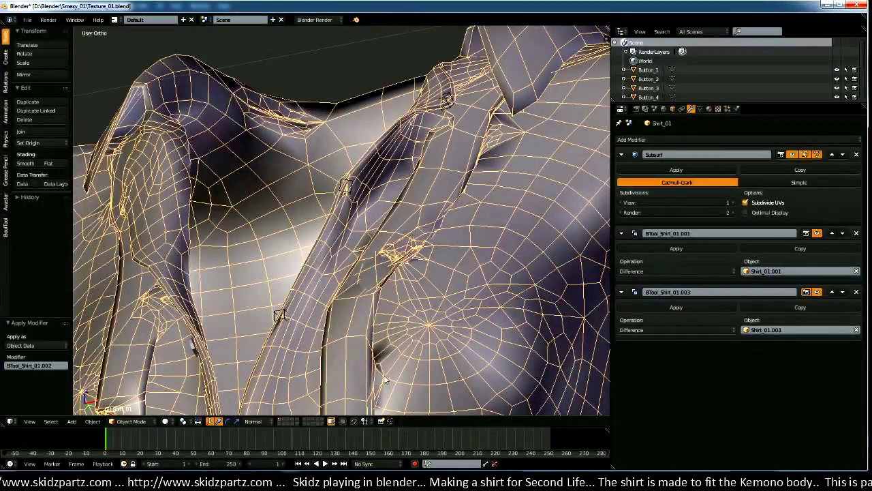
Step: Undo the last boolean application, then select cutter Shirt_01.002 and examine how it cuts into the shirt's front border
key(ctrl+z)
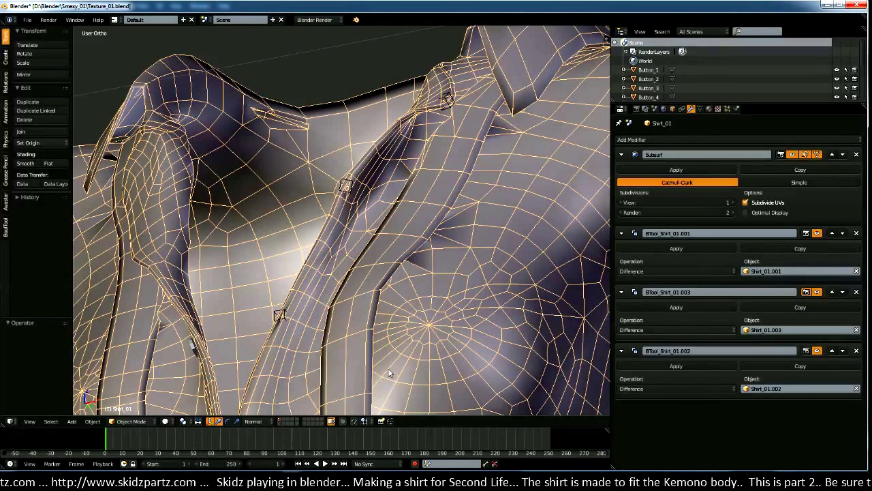
scroll(402, 387, up, 10)
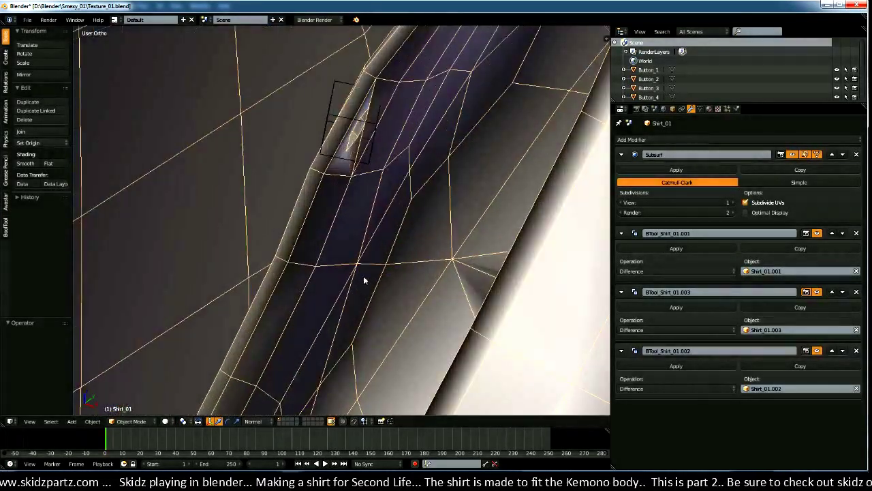
middle_drag(363, 279, 353, 355)
right_click(306, 265)
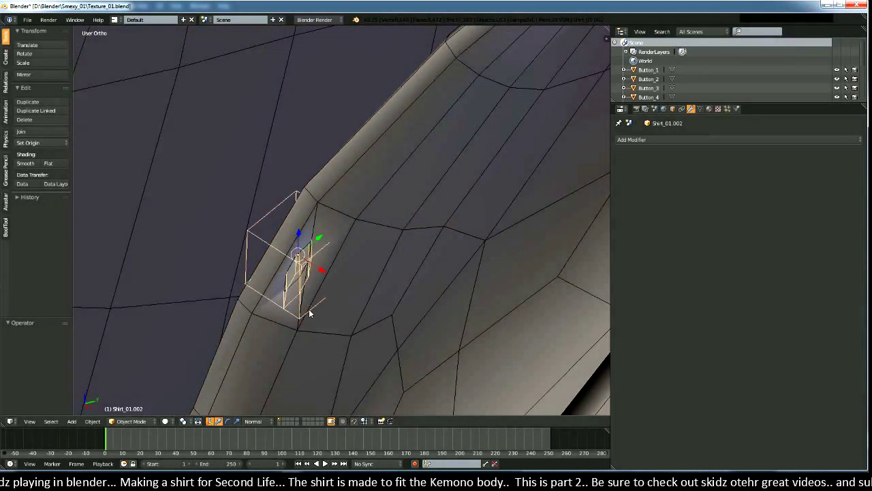
middle_drag(310, 313, 355, 297)
scroll(354, 297, up, 4)
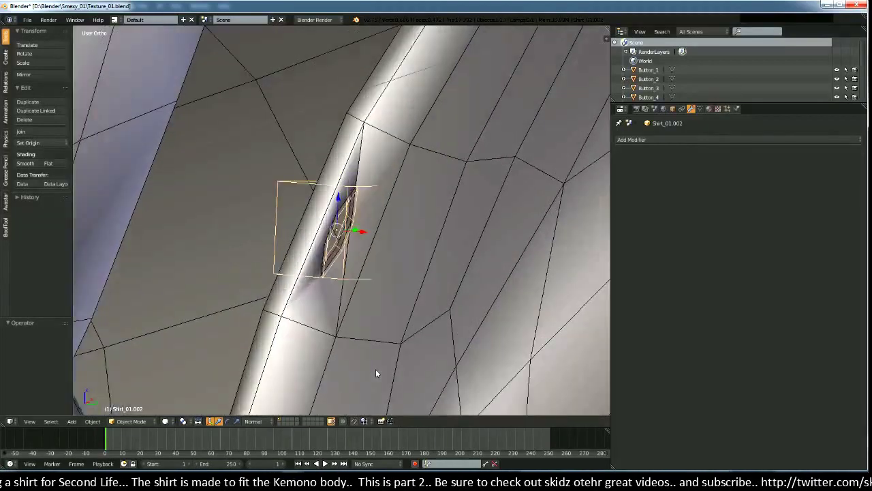
middle_drag(376, 370, 345, 362)
scroll(364, 365, down, 3)
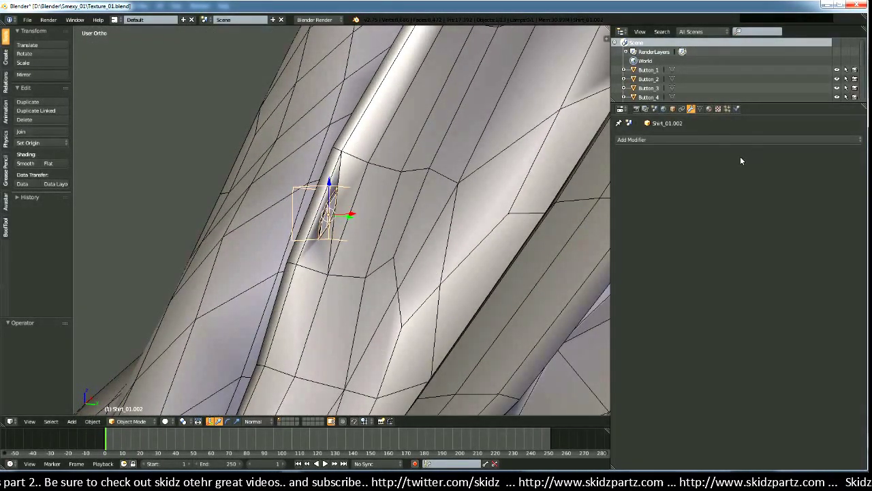
Step: Apply the shirt's Subsurf modifier first, followed by the booleans BTool_Shirt_01.002, BTool_Shirt_01.003 and BTool_Shirt_01.001, and check the mesh
right_click(399, 238)
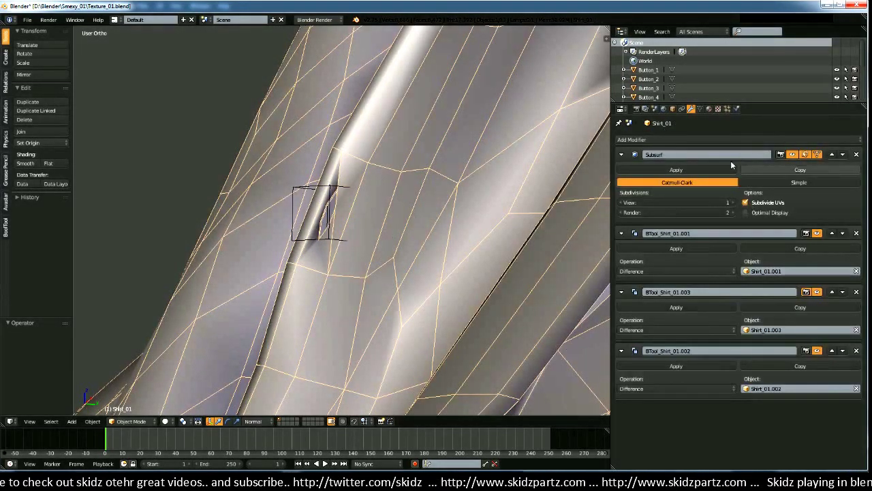
click(662, 171)
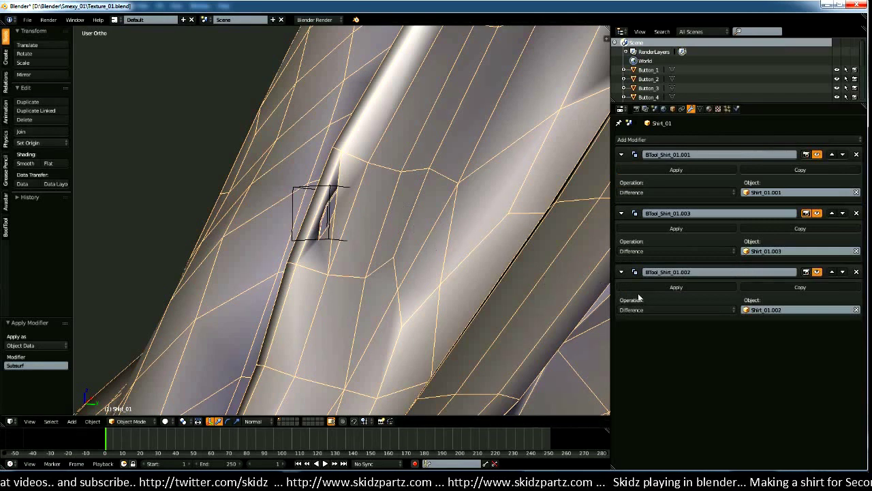
click(660, 287)
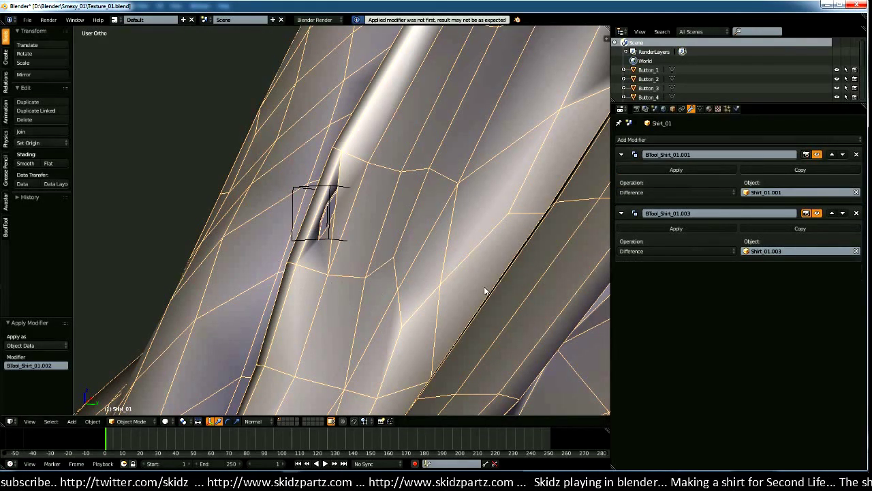
click(691, 228)
click(673, 170)
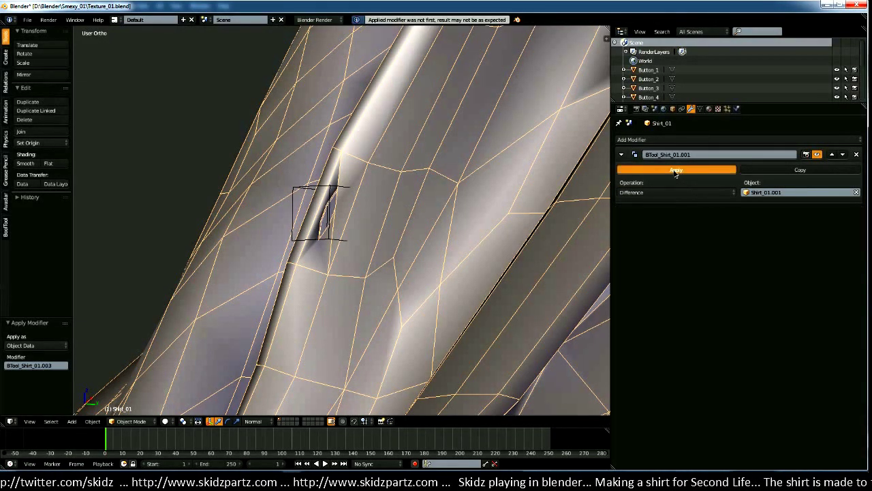
middle_drag(384, 243, 370, 269)
key(Tab)
key(Tab)
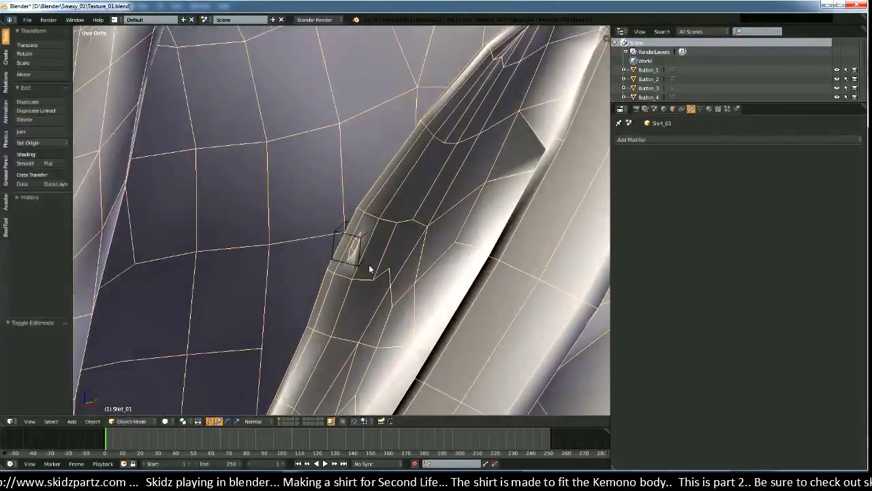
Step: Select the buttonhole cutter objects along the front border and move them to the second layer
right_click(353, 239)
middle_drag(354, 239, 449, 265)
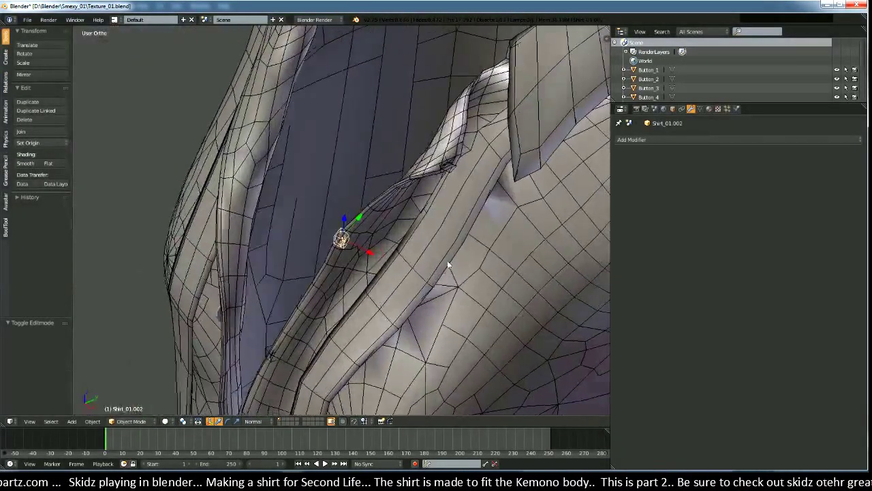
middle_drag(465, 194, 415, 265)
scroll(459, 277, up, 3)
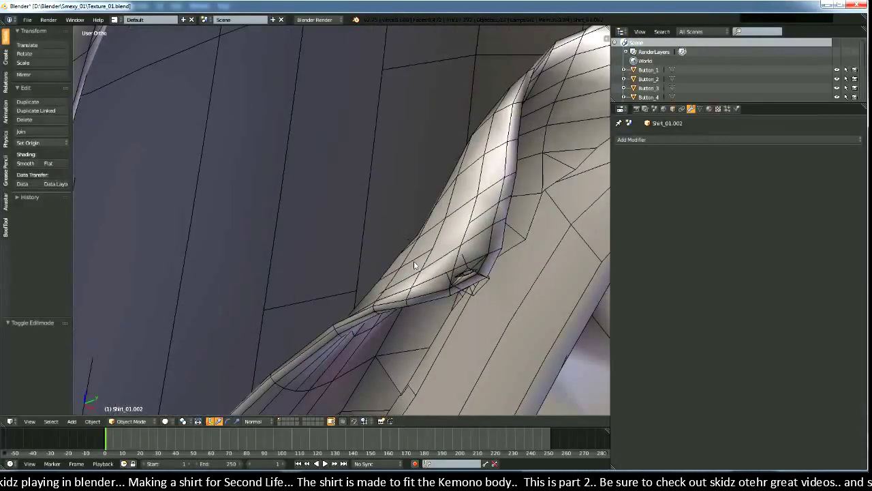
right_click(475, 291)
middle_drag(475, 290, 475, 299)
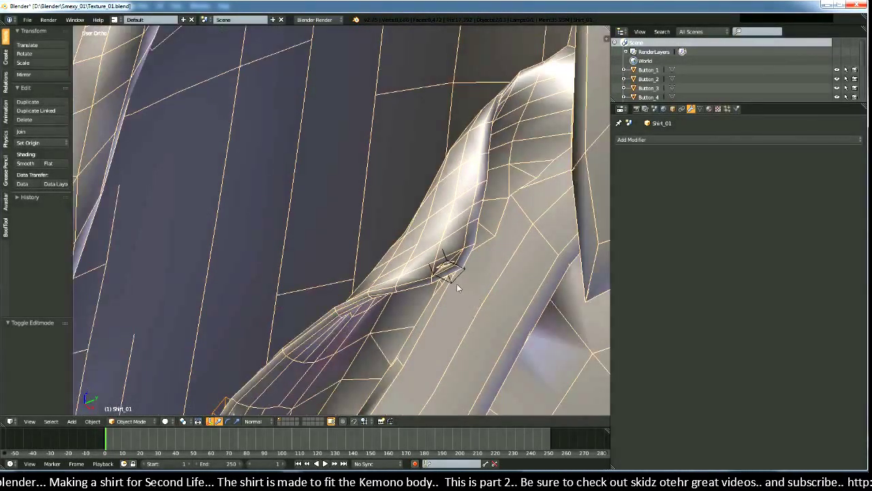
right_click(455, 284)
middle_drag(297, 387, 364, 238)
right_click(352, 130)
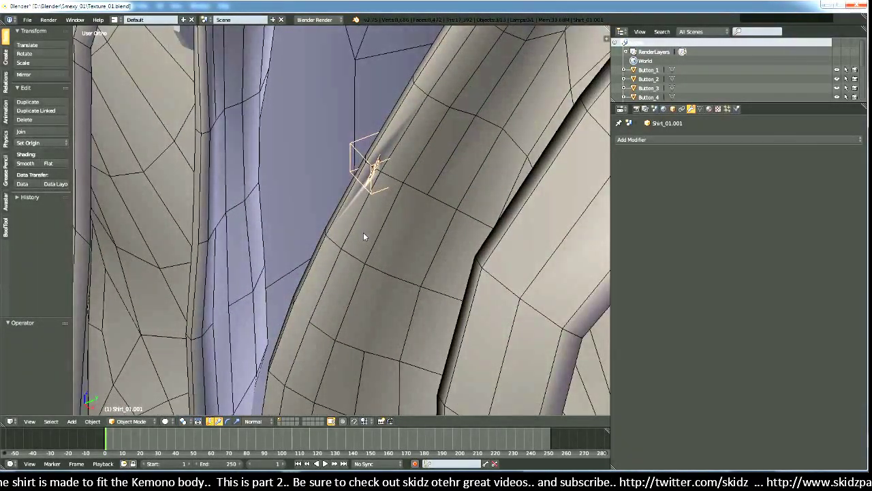
key(m)
click(443, 252)
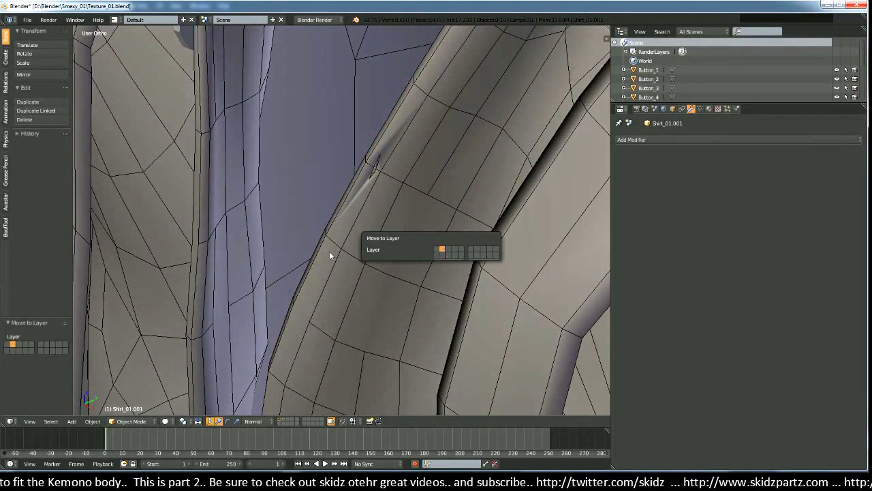
Step: In the shirt's Edit Mode, knife-cut an edge from the buttonhole's lower tip to the seam vertex below it
middle_drag(331, 250, 415, 260)
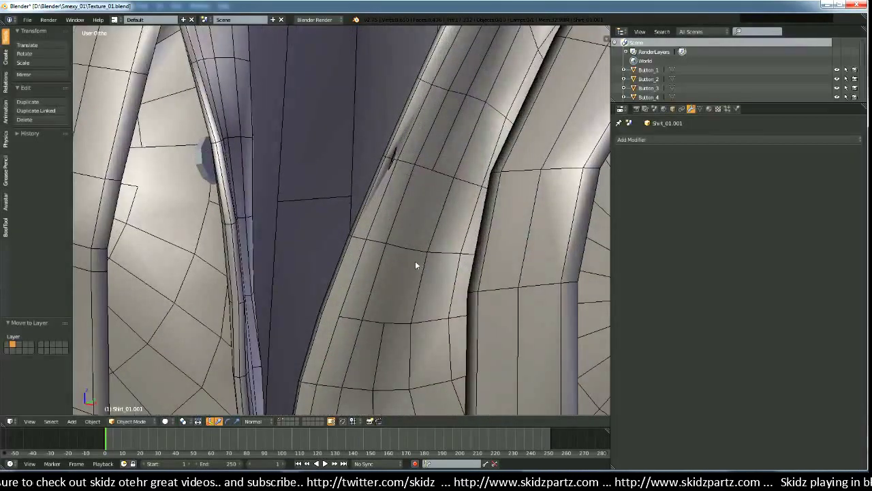
scroll(383, 292, up, 8)
right_click(393, 254)
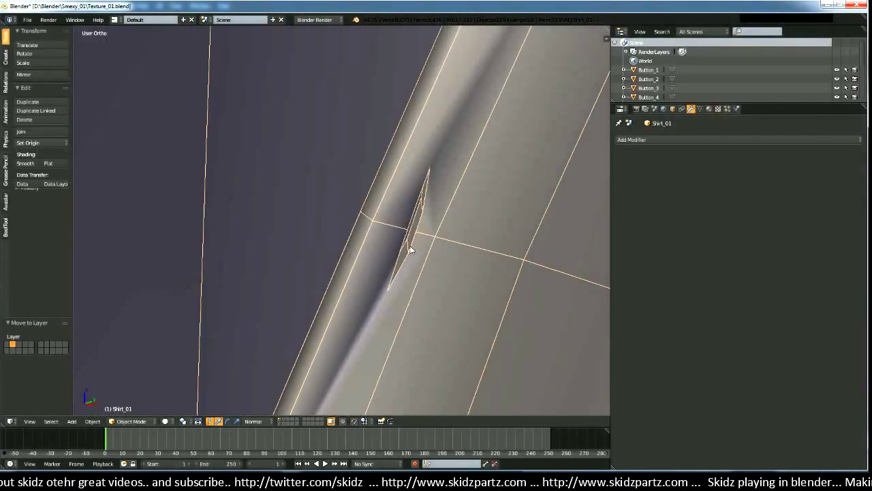
key(Tab)
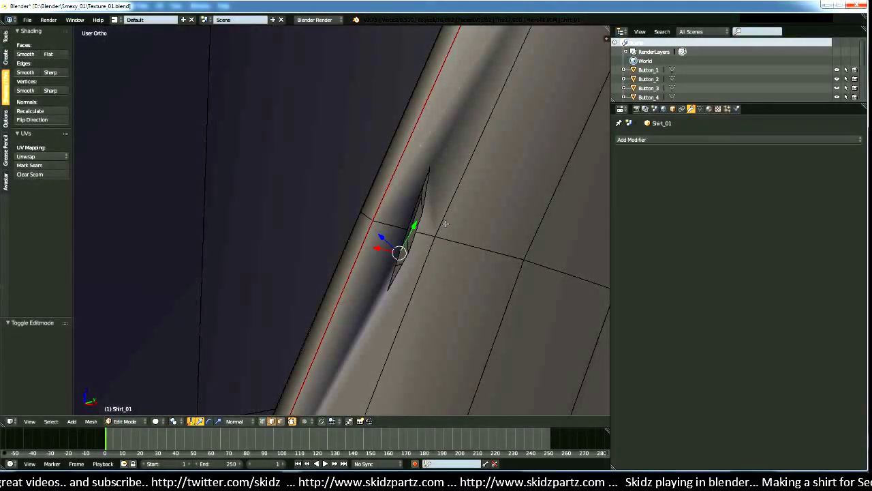
middle_drag(445, 224, 477, 260)
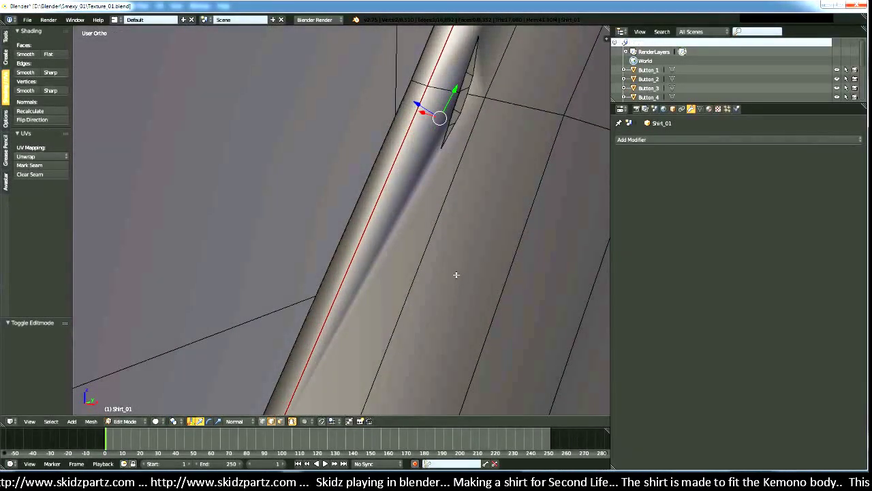
shift+middle_drag(370, 327, 362, 269)
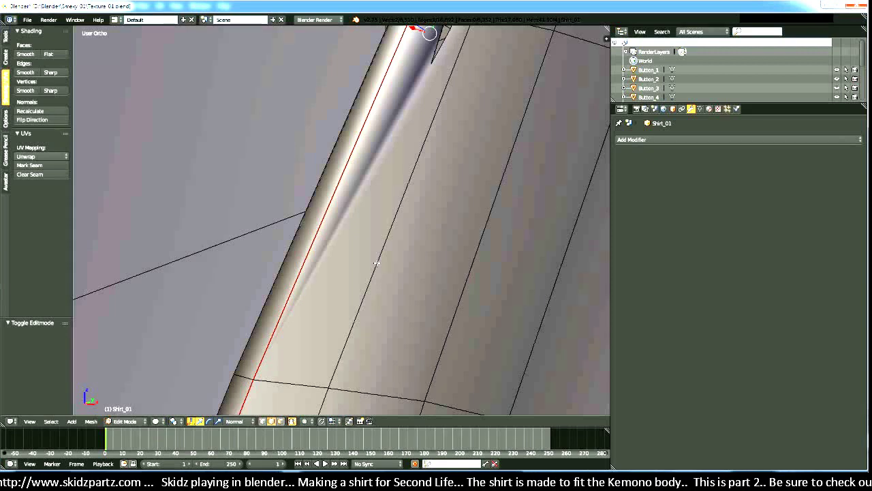
key(k)
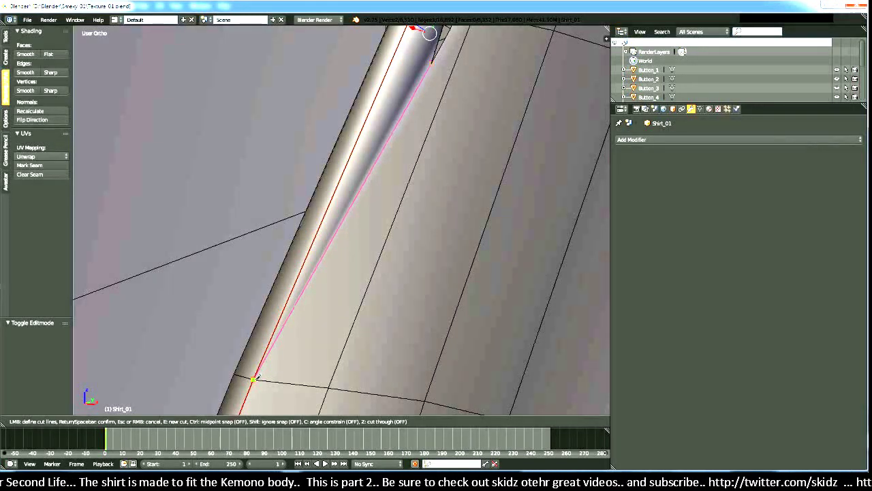
click(254, 378)
key(Return)
scroll(370, 226, down, 2)
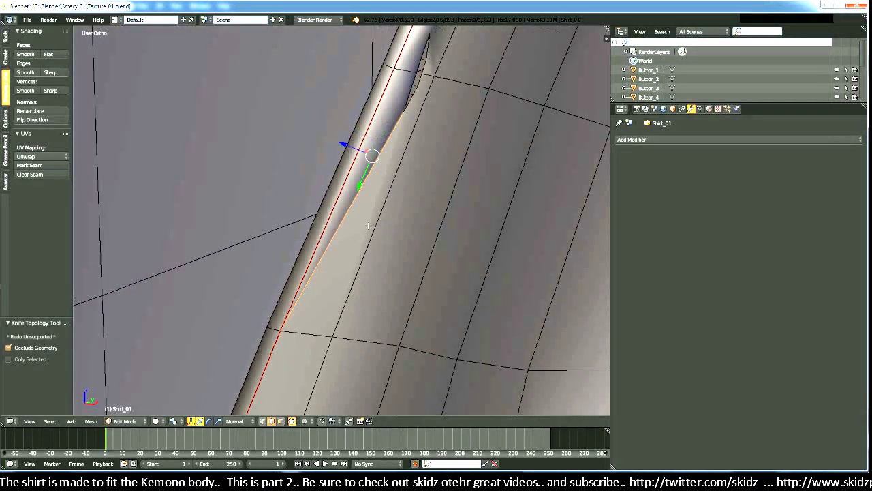
Step: Triangulate the front border faces below the buttonhole and clear the selection
middle_drag(374, 224, 348, 232)
shift+middle_drag(395, 181, 476, 185)
scroll(427, 235, down, 2)
scroll(439, 222, down, 3)
middle_drag(441, 221, 404, 313)
scroll(443, 258, up, 3)
scroll(405, 310, down, 2)
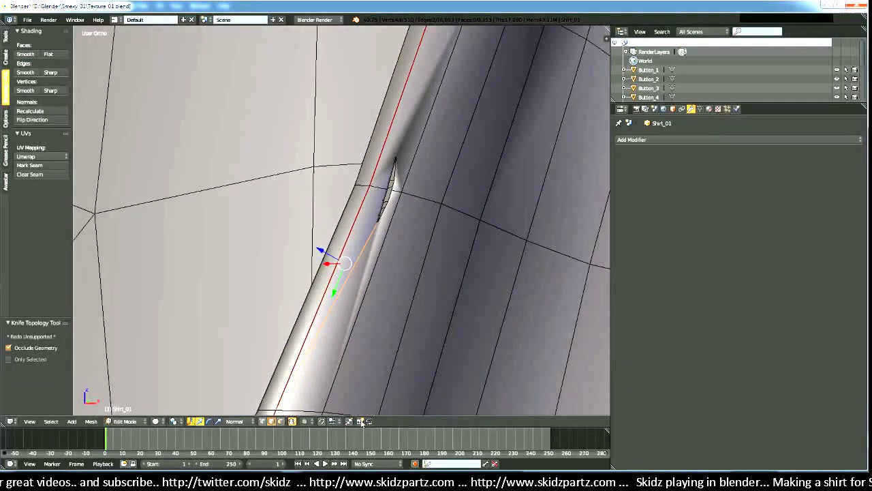
right_click(339, 302)
middle_drag(339, 302, 398, 187)
middle_drag(423, 250, 413, 262)
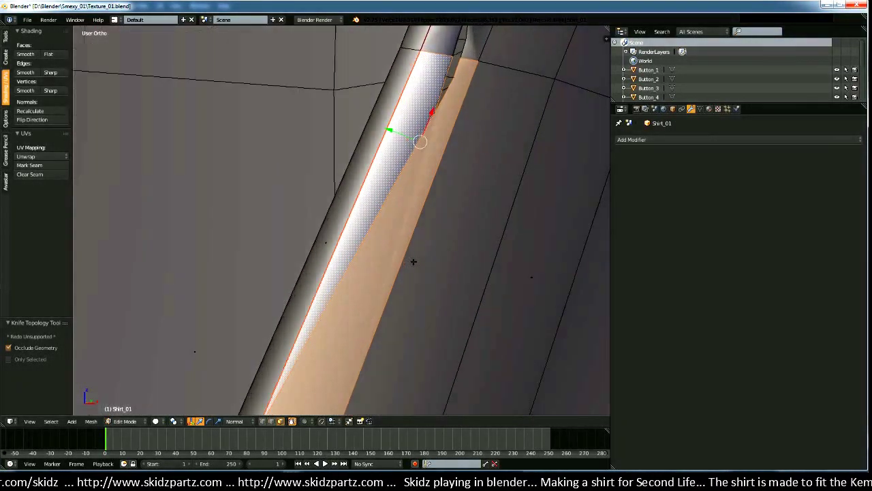
click(92, 421)
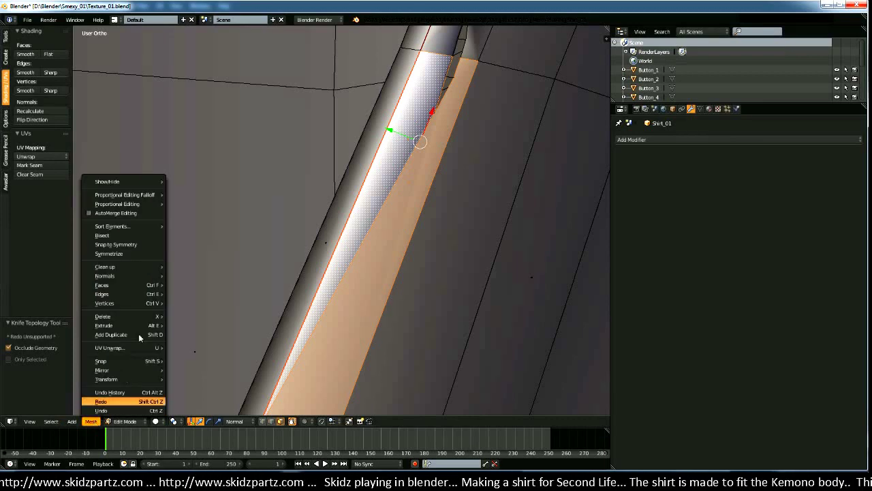
mouse_move(114, 285)
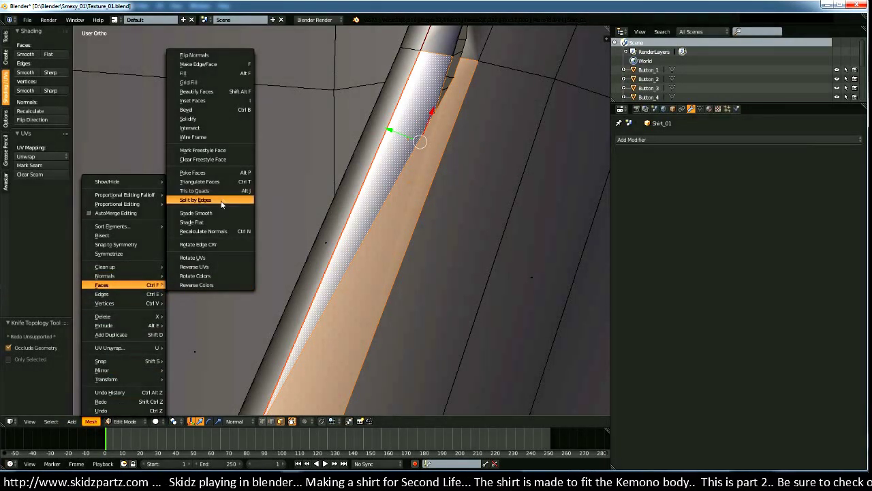
click(204, 181)
scroll(363, 275, down, 2)
mouse_move(363, 275)
middle_down()
mouse_move(399, 247)
mouse_move(424, 285)
mouse_move(371, 289)
middle_up()
key(a)
Step: Knife-cut the border face above the buttonhole from the hole's upper tip to the seam vertex at its far corner
right_click(349, 235)
middle_drag(349, 235, 315, 340)
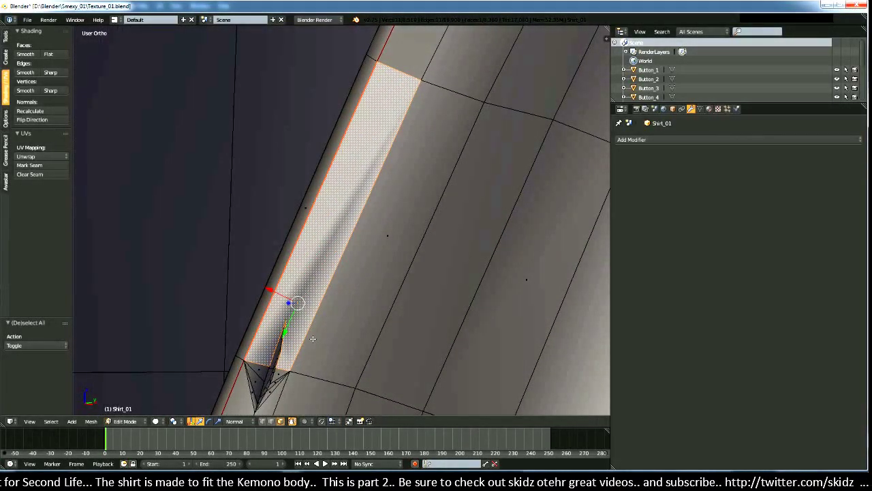
key(k)
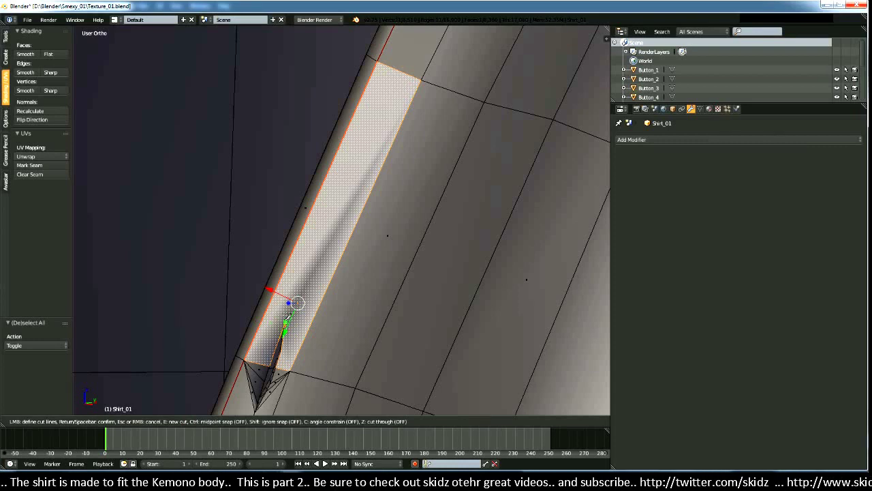
click(286, 319)
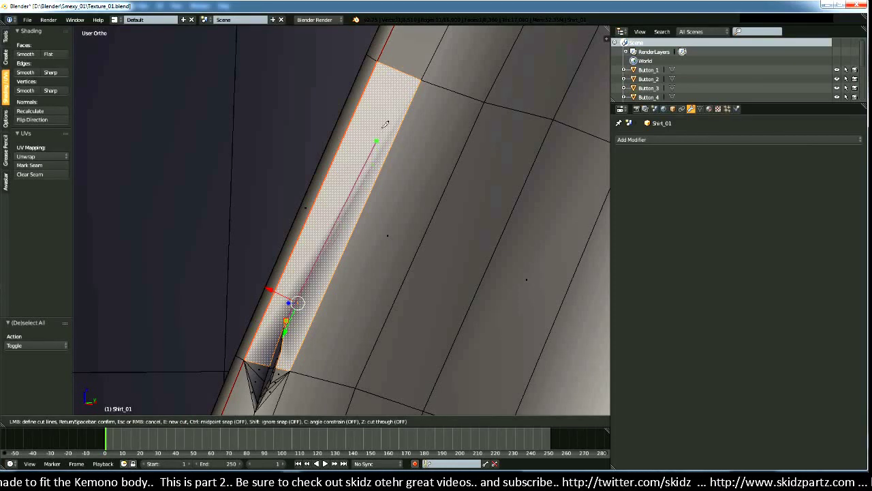
click(377, 61)
key(Return)
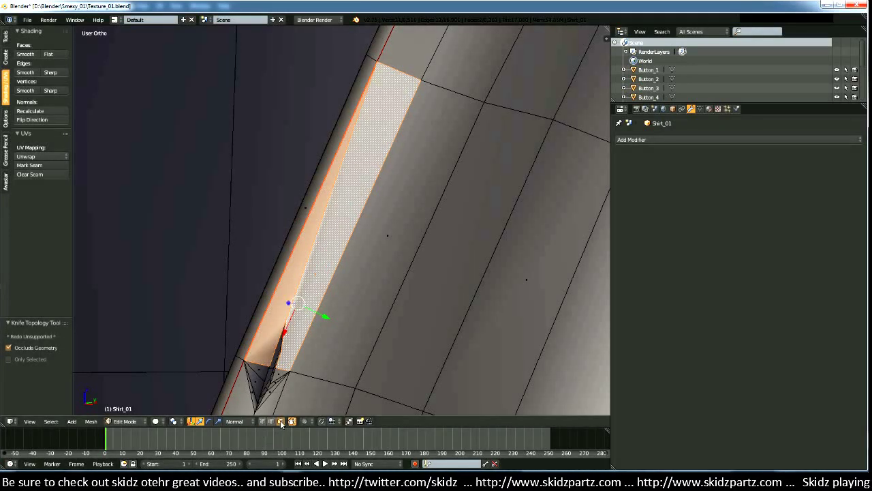
Step: Triangulate the two border faces above the buttonhole and clear the selection
right_click(274, 314)
shift+right_click(302, 302)
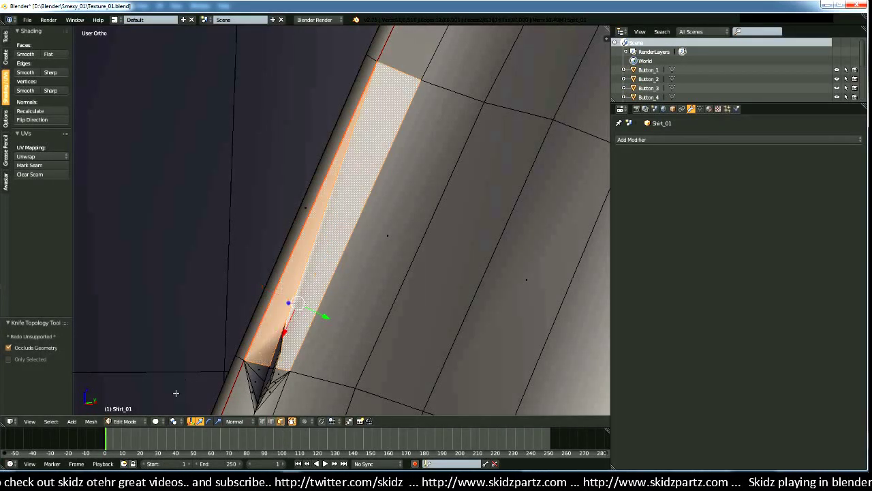
click(91, 421)
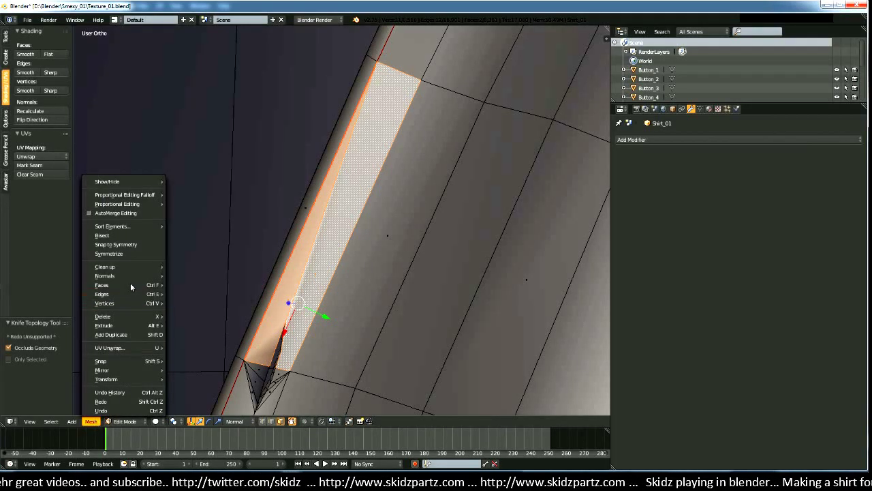
mouse_move(130, 285)
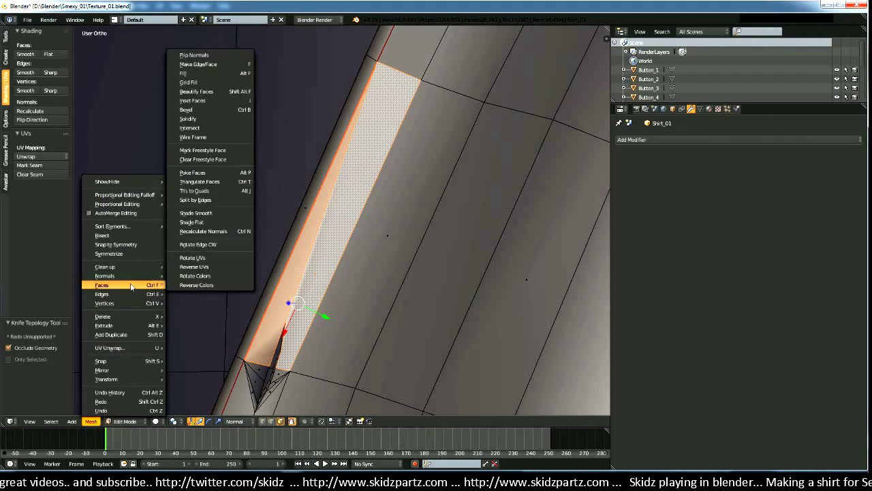
click(221, 182)
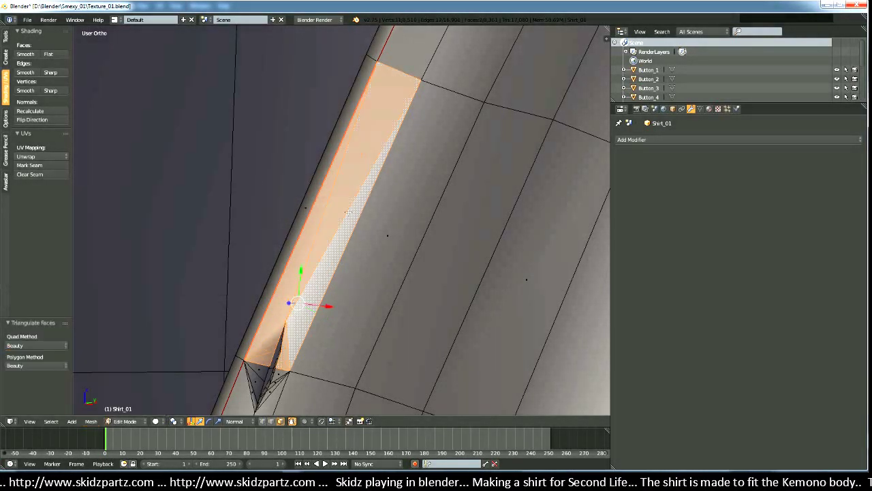
middle_drag(348, 212, 365, 247)
key(a)
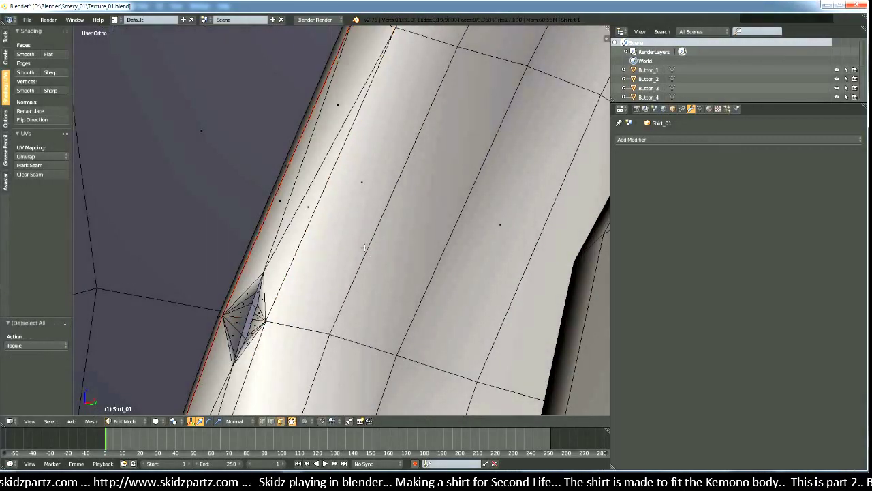
Step: Merge the two lowest intermediate vertices on the next buttonhole's seam-side rim at the last selected one
scroll(365, 247, down, 3)
scroll(422, 165, up, 4)
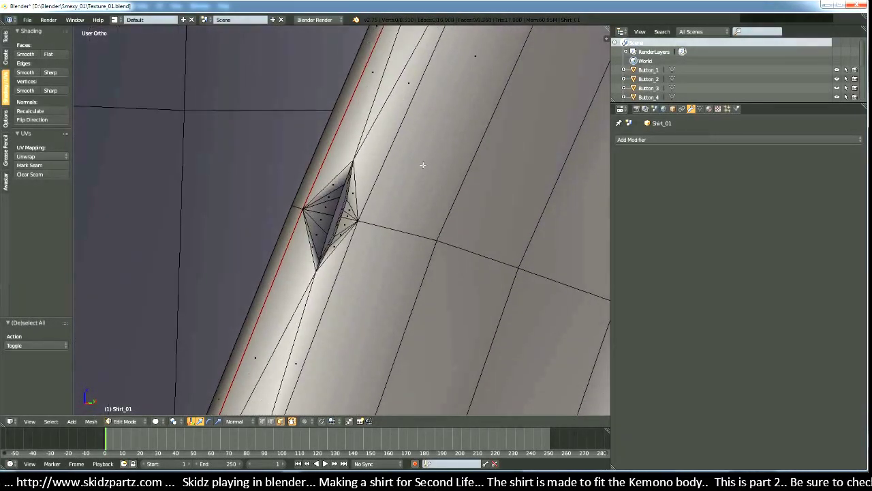
scroll(422, 165, up, 2)
mouse_move(396, 233)
middle_down()
mouse_move(411, 245)
mouse_move(403, 272)
mouse_move(377, 266)
mouse_move(379, 240)
mouse_move(409, 224)
mouse_move(434, 271)
mouse_move(425, 276)
mouse_move(422, 259)
middle_up()
right_click(424, 231)
scroll(441, 227, up, 3)
scroll(441, 227, down, 3)
mouse_move(380, 282)
middle_down()
mouse_move(432, 259)
mouse_move(418, 261)
middle_up()
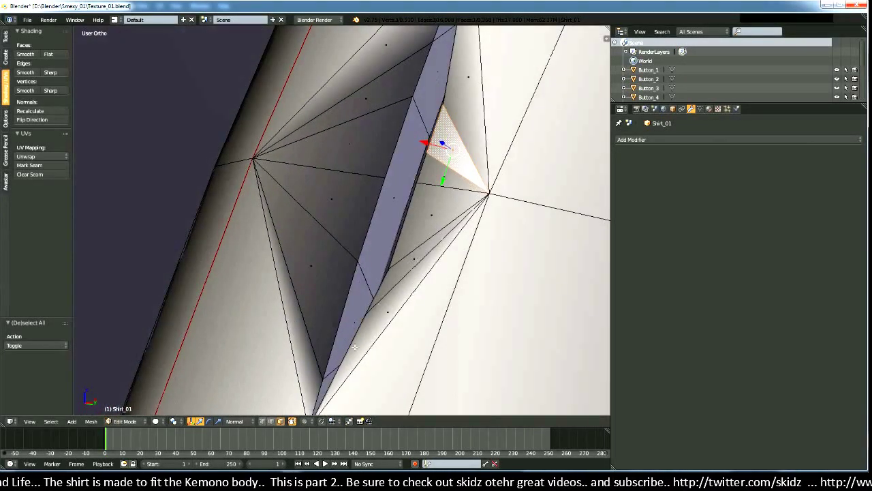
click(263, 421)
middle_drag(340, 353, 334, 356)
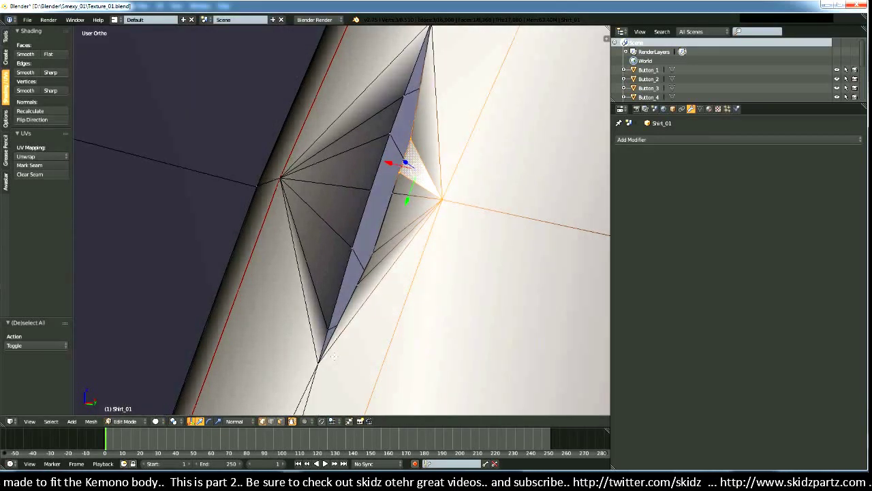
right_click(326, 332)
shift+right_click(349, 278)
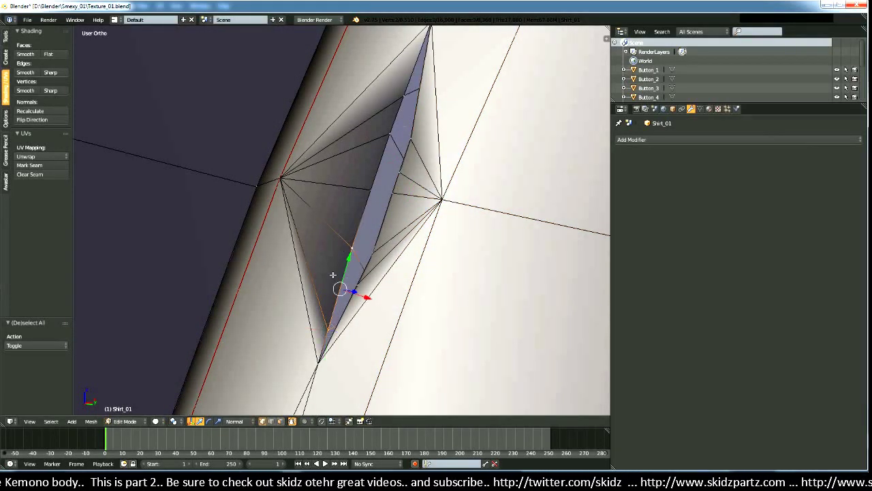
key(alt+m)
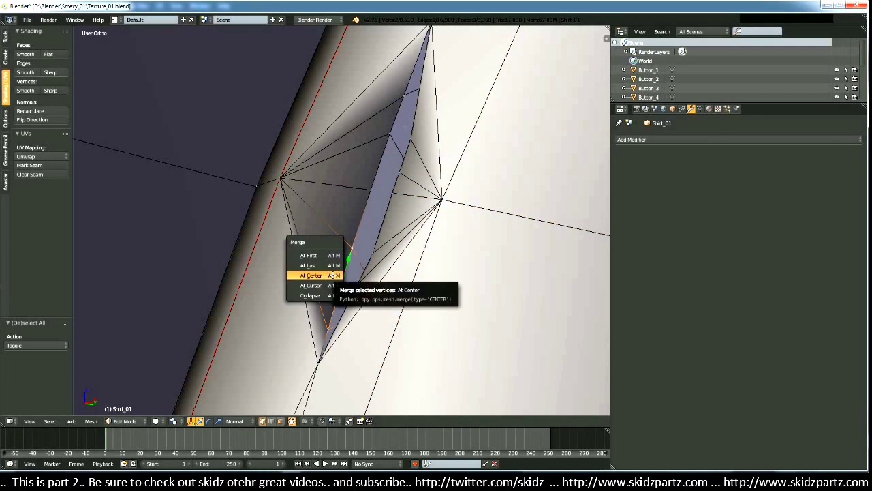
click(310, 265)
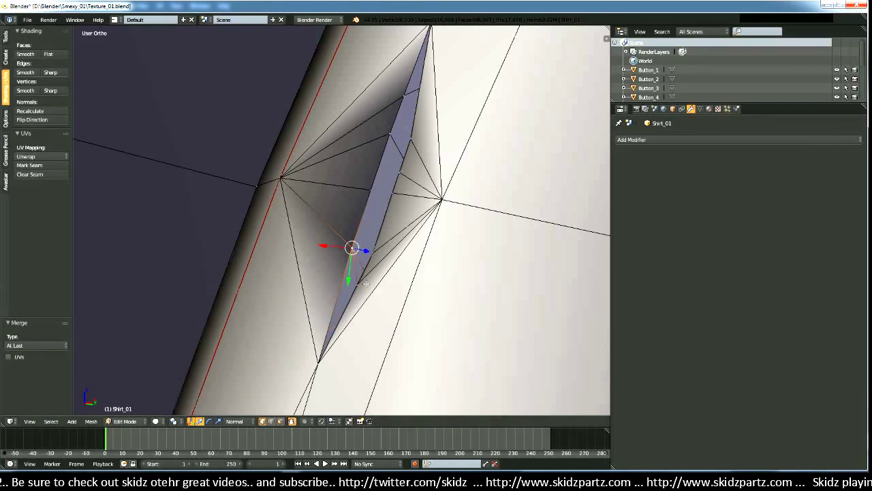
Step: Merge the closely spaced upper vertices on the same seam-side rim step by step, each pair at its last selected vertex
middle_drag(365, 283, 378, 301)
shift+middle_drag(389, 199, 367, 277)
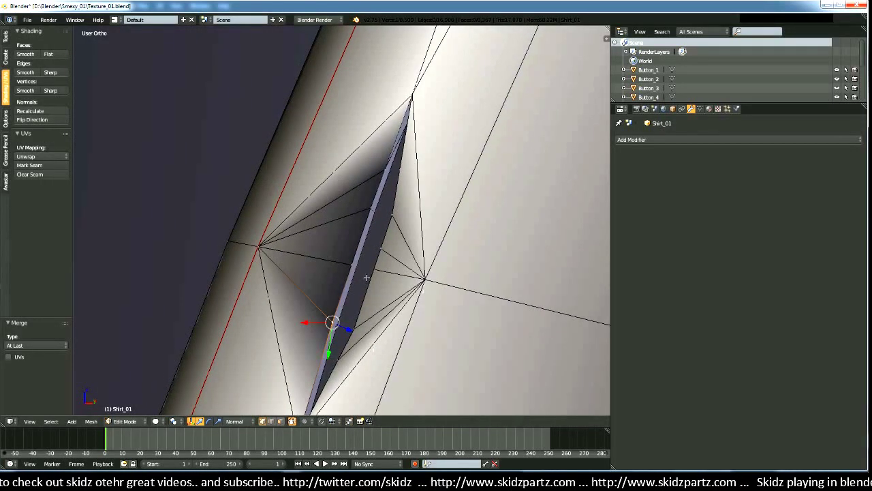
right_click(380, 176)
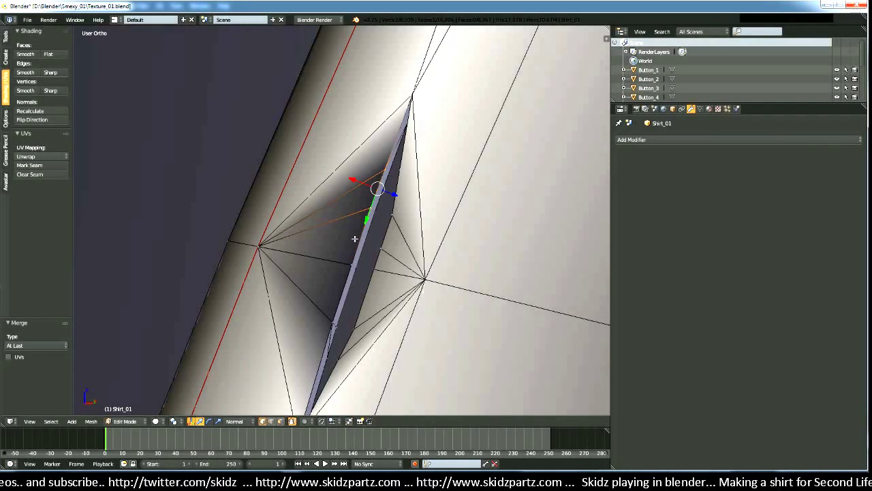
key(alt+m)
click(354, 239)
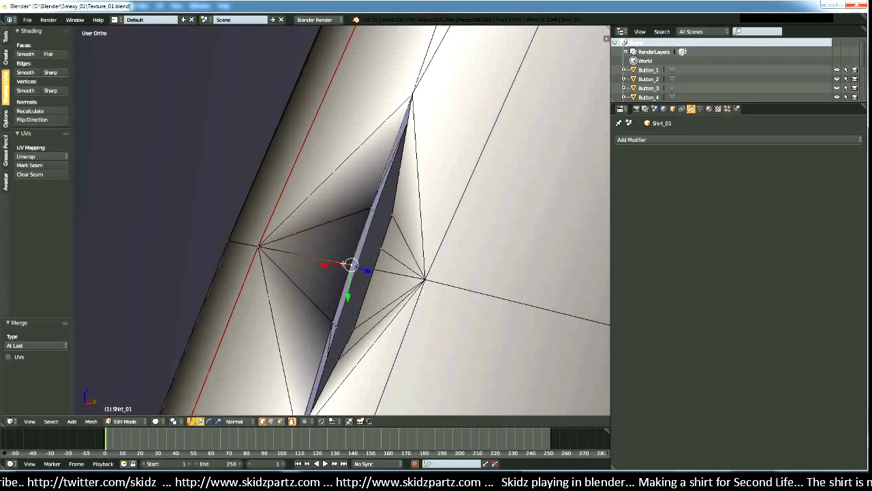
shift+right_click(366, 196)
key(alt+m)
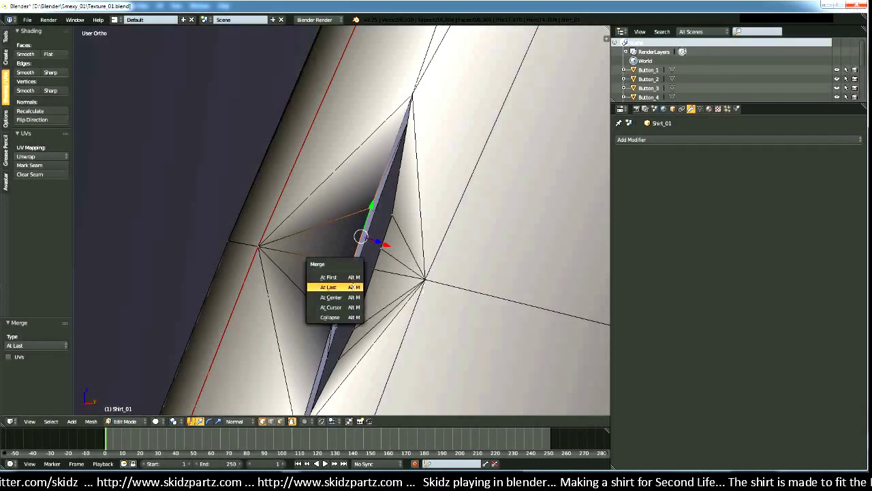
click(328, 287)
Step: Merge the close vertex pairs on the buttonhole rim facing away from the seam, using At Last
mouse_move(329, 287)
middle_down()
mouse_move(381, 315)
mouse_move(375, 297)
mouse_move(350, 296)
mouse_move(344, 314)
mouse_move(411, 249)
middle_up()
right_click(378, 253)
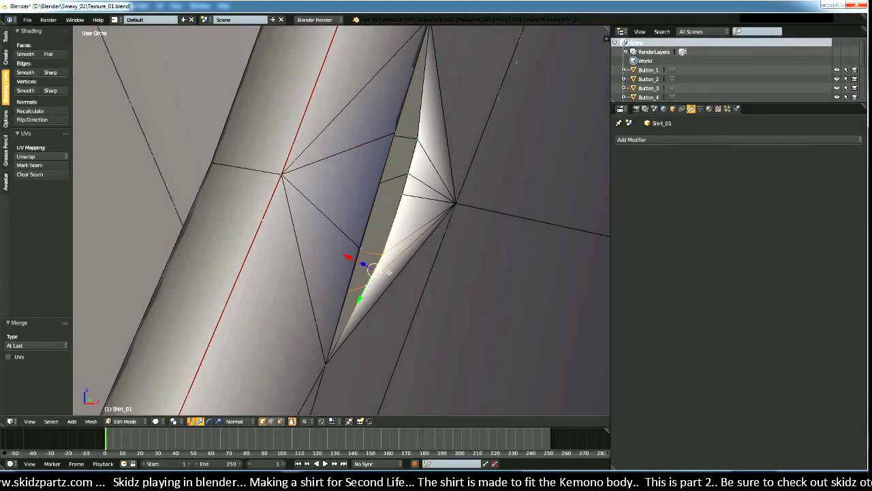
key(alt+m)
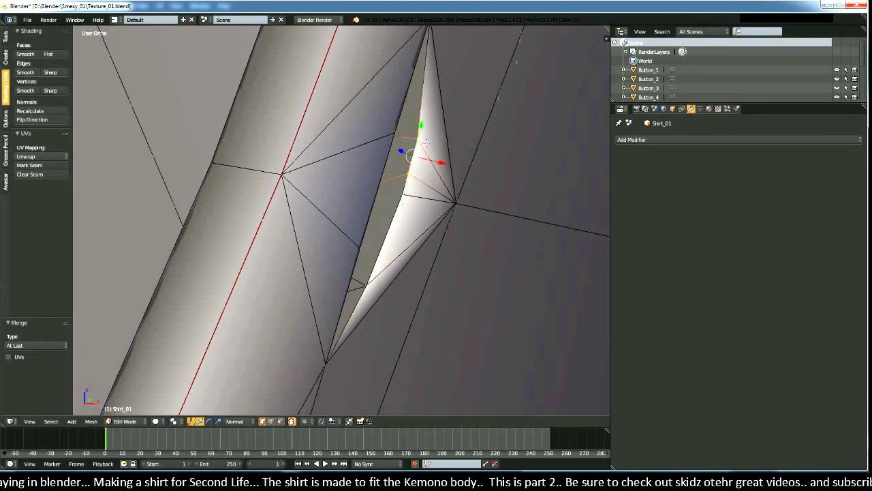
Step: On the shirt's inner side, knife-cut an edge from the buttonhole's lower tip to the seam vertex below it
shift+middle_drag(425, 141, 565, 352)
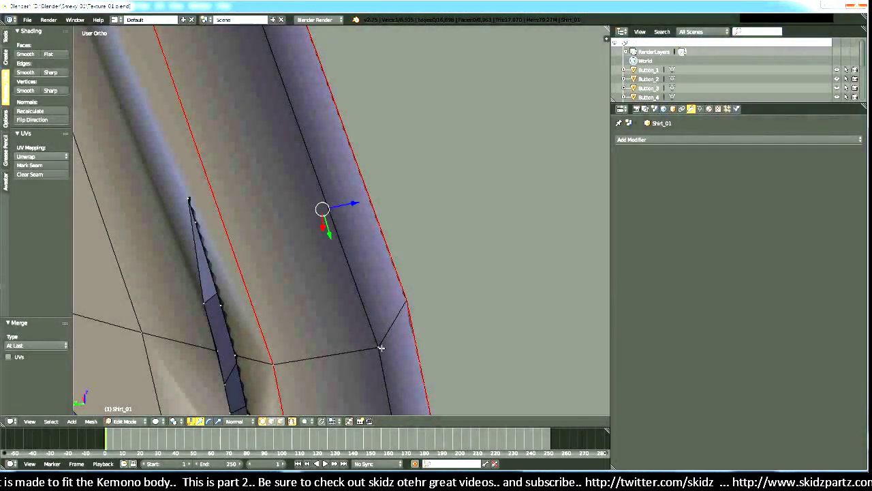
middle_drag(381, 348, 342, 263)
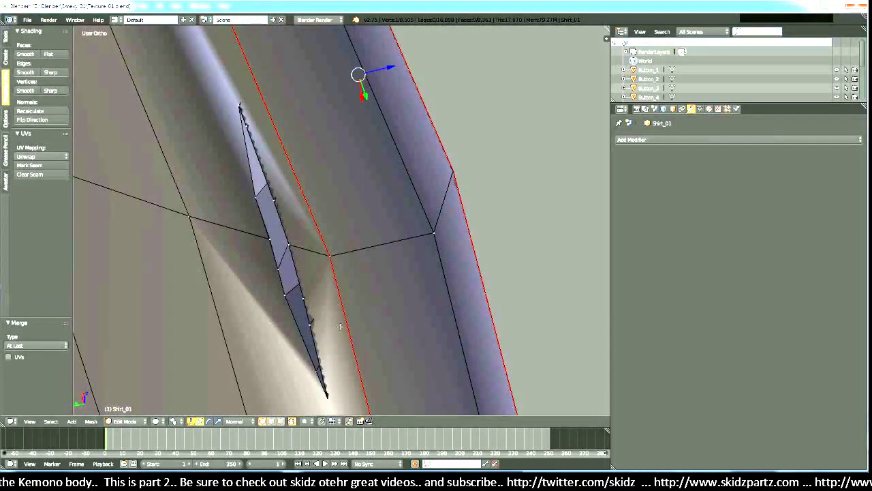
middle_drag(340, 326, 446, 366)
scroll(362, 300, up, 5)
shift+middle_drag(400, 337, 377, 254)
scroll(403, 318, down, 7)
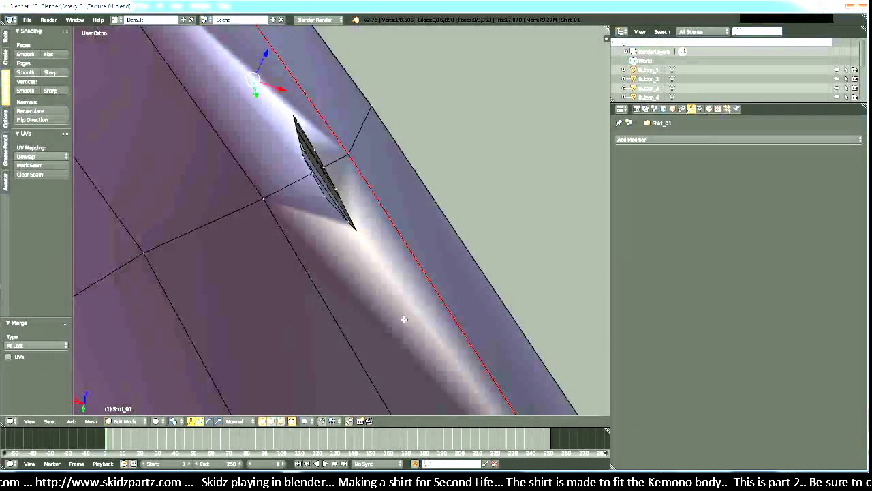
shift+middle_drag(411, 330, 354, 229)
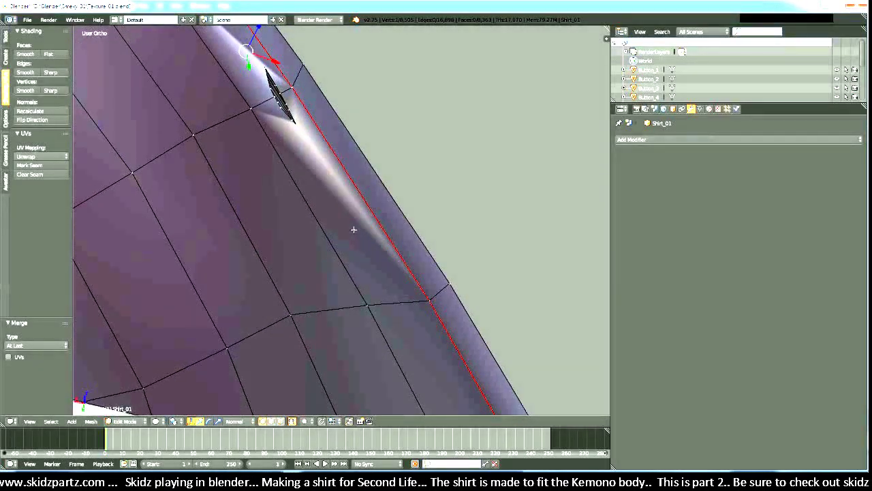
key(k)
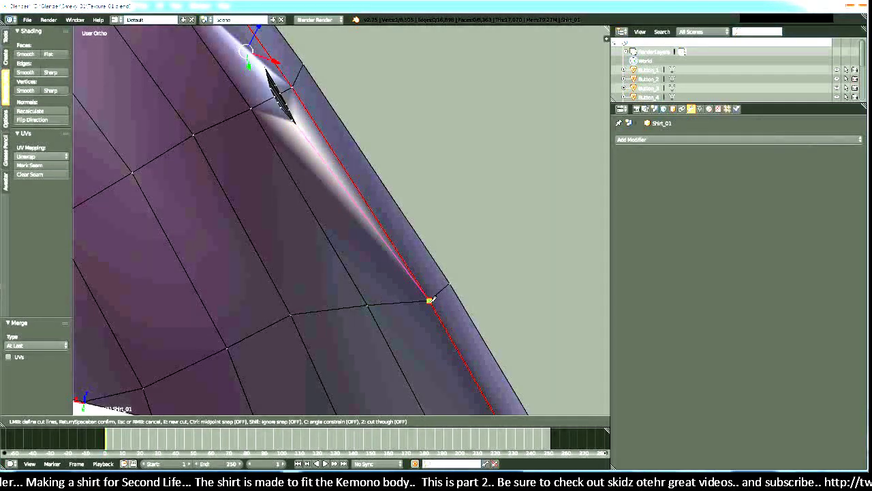
click(430, 300)
key(Return)
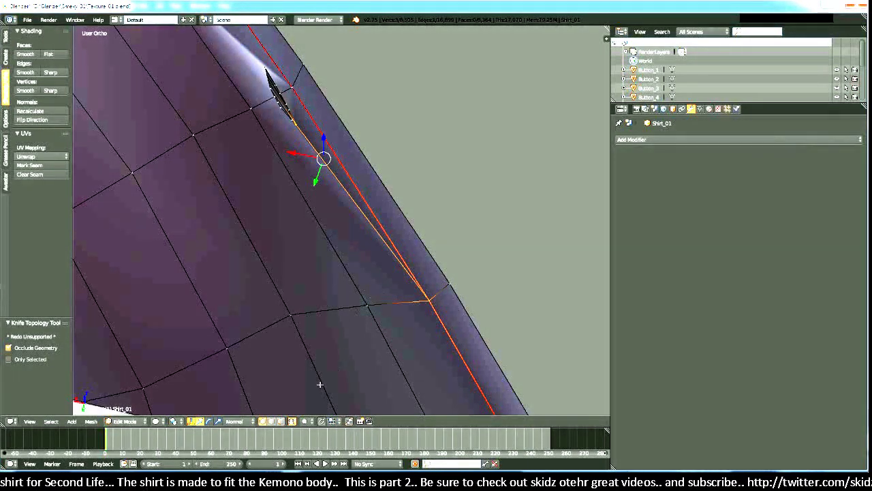
Step: Triangulate the two inner border faces beside the new cut below the buttonhole
click(280, 420)
click(331, 235)
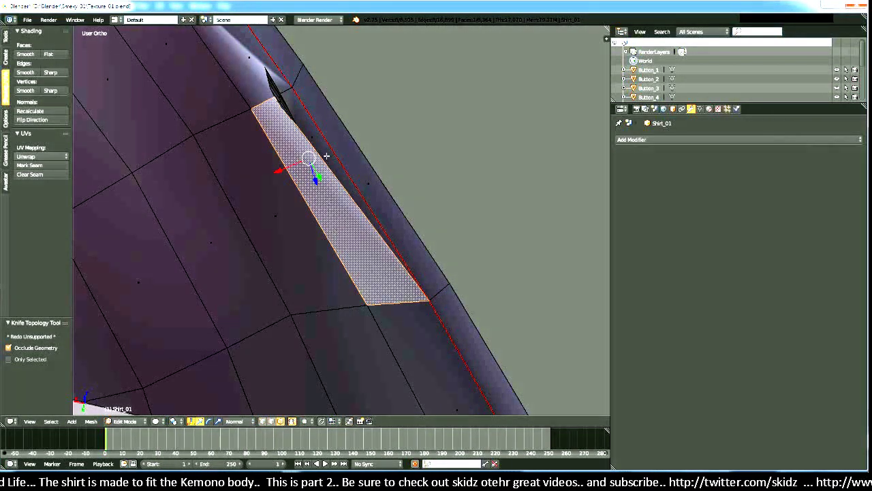
shift+click(329, 134)
shift+right_click(323, 144)
shift+right_click(349, 150)
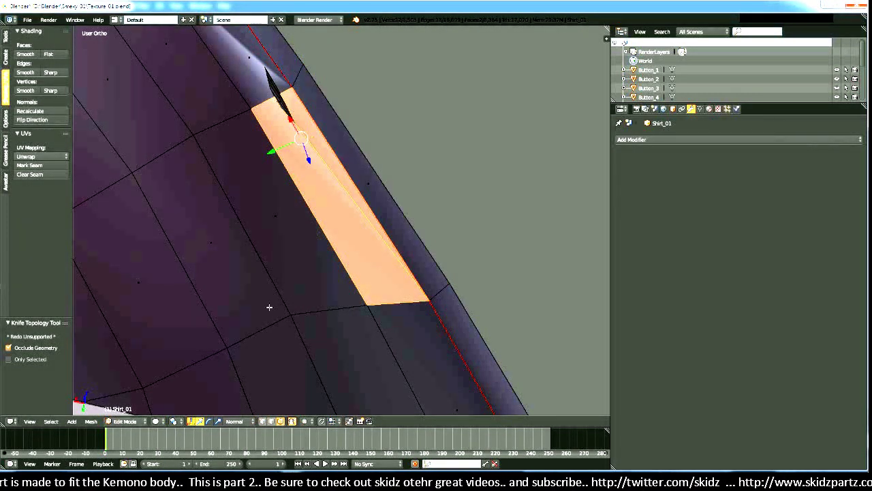
click(88, 421)
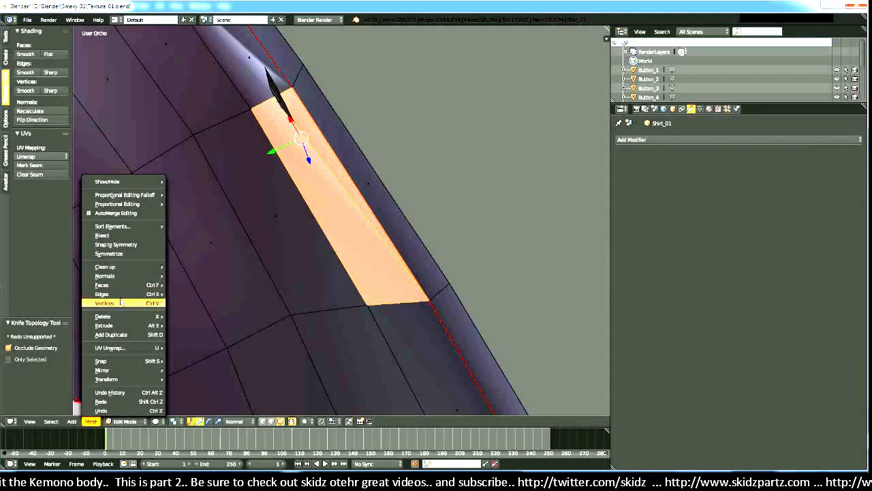
mouse_move(124, 290)
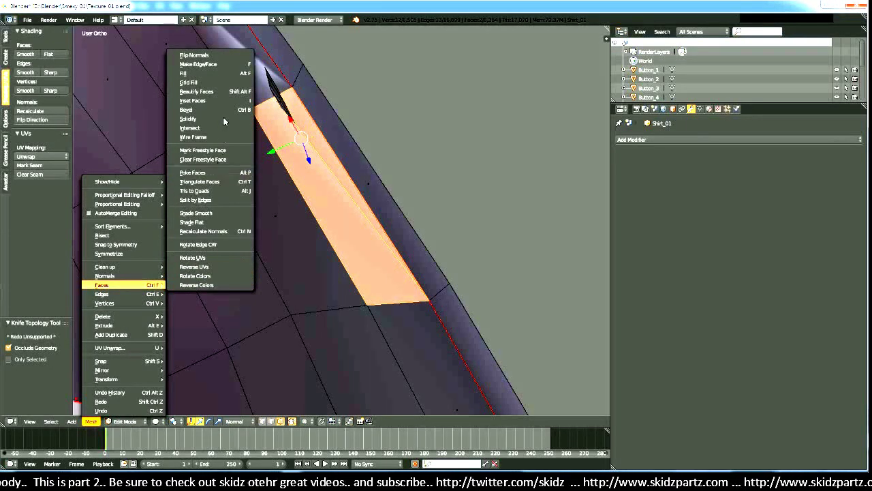
click(199, 181)
Step: Merge the close vertex pairs midway along both inner rims of the buttonhole, each at its last selected vertex
scroll(354, 234, up, 5)
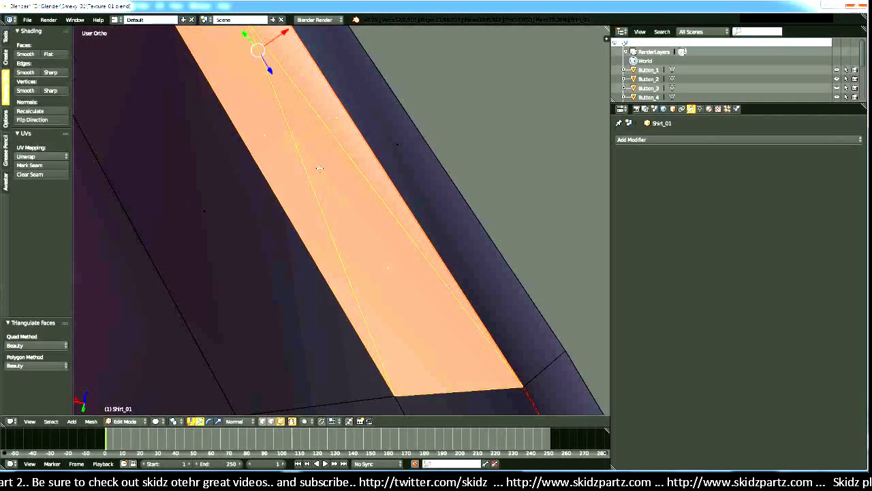
shift+middle_drag(358, 321, 368, 333)
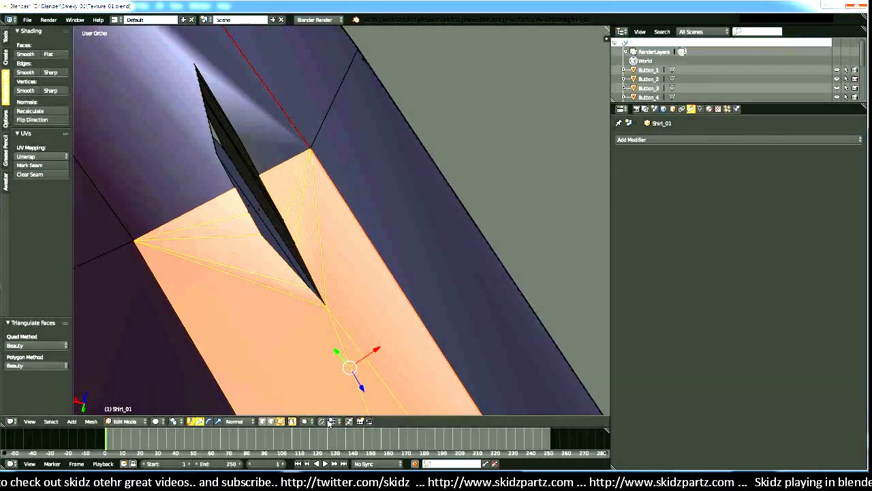
click(262, 422)
right_click(287, 217)
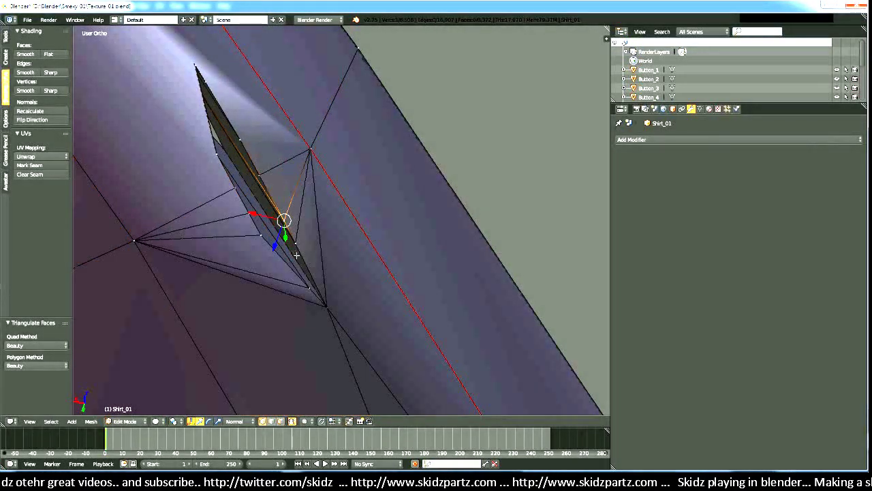
right_click(316, 217)
key(alt+m)
click(317, 218)
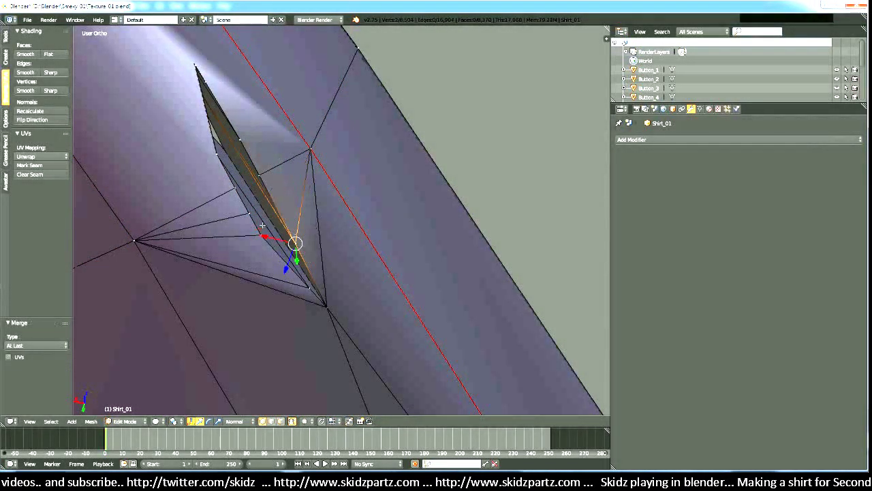
right_click(254, 224)
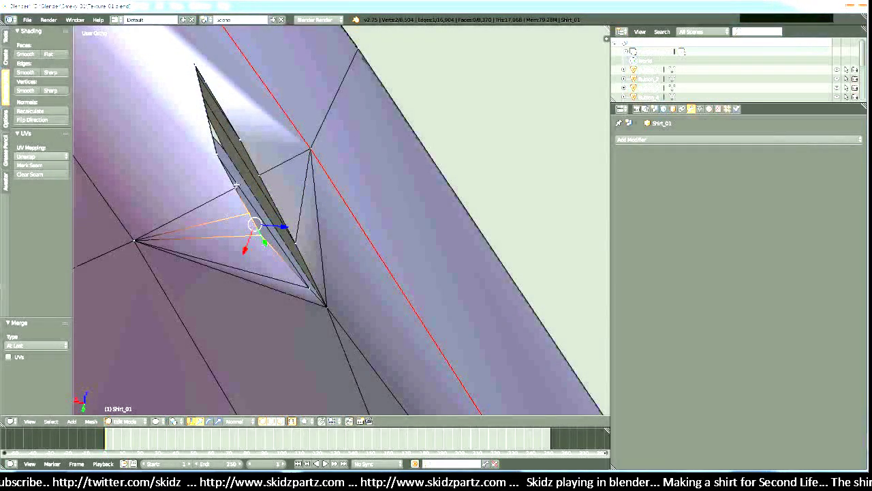
key(alt+m)
click(291, 280)
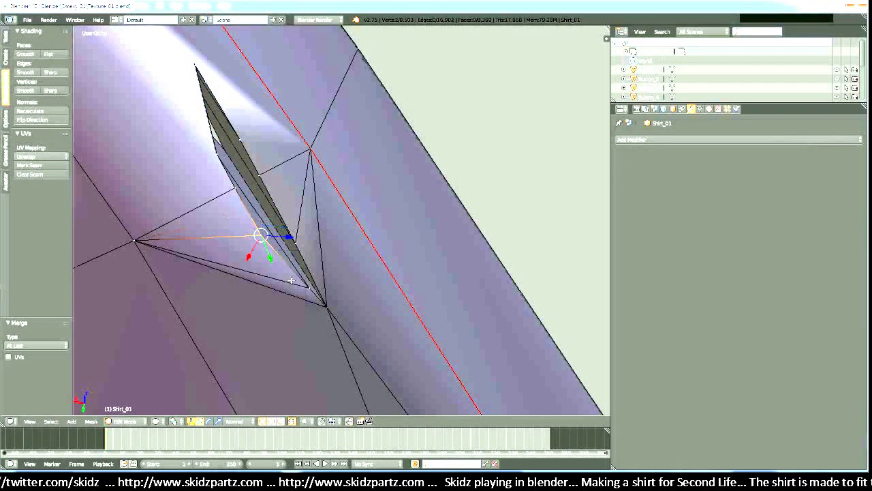
Step: Merge the upper vertex pair on each inner rim of the buttonhole at the last selected vertex
right_click(235, 199)
shift+right_click(225, 171)
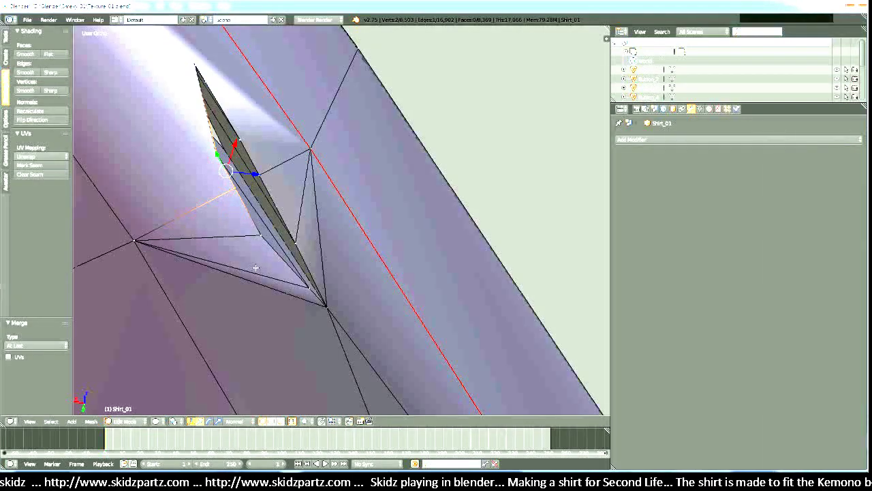
key(alt+m)
click(258, 268)
right_click(257, 169)
shift+right_click(242, 129)
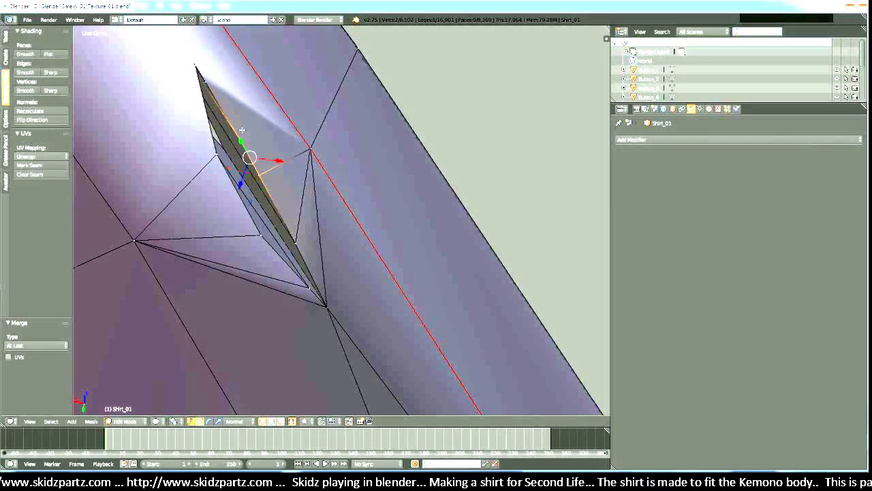
key(alt+m)
click(281, 205)
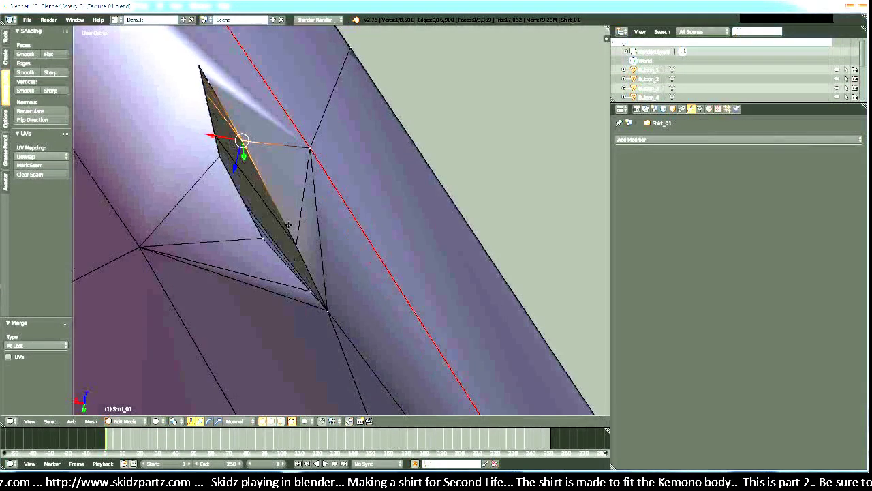
Step: Set the 3D view's clip start to 0.001
scroll(271, 216, up, 5)
middle_drag(270, 216, 269, 231)
scroll(268, 227, down, 5)
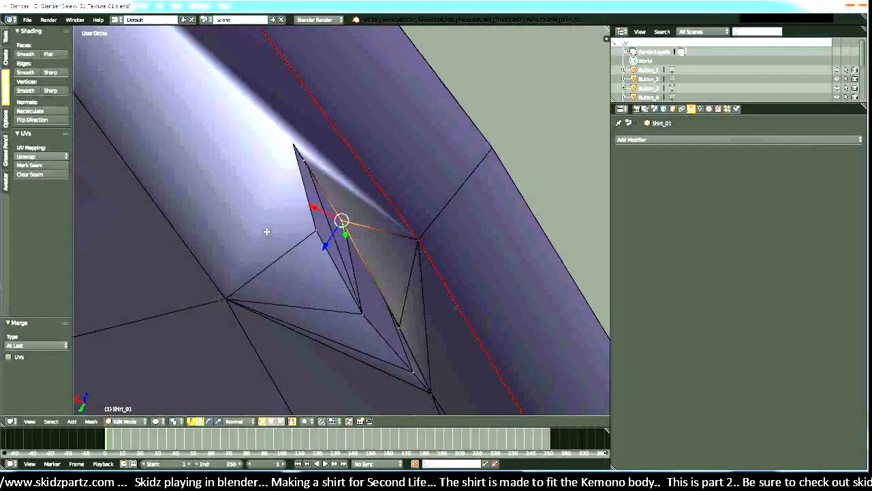
scroll(268, 232, down, 5)
scroll(329, 236, up, 4)
middle_drag(311, 253, 327, 240)
scroll(320, 245, up, 5)
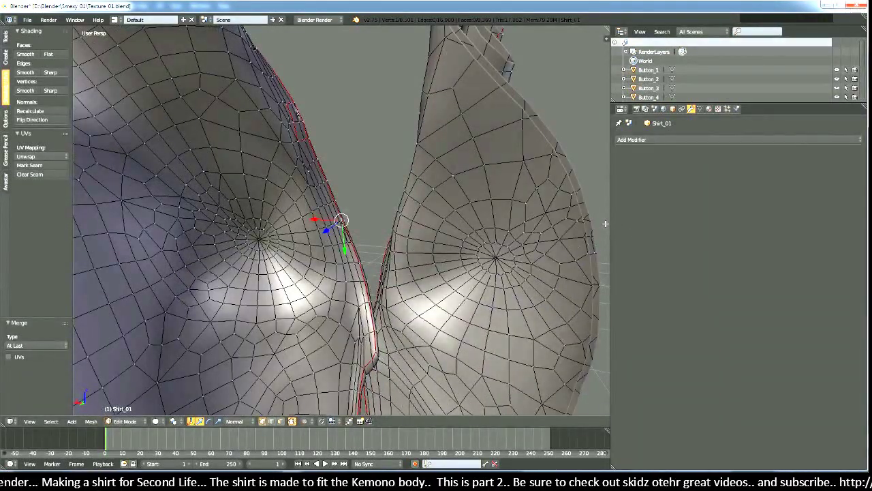
click(605, 223)
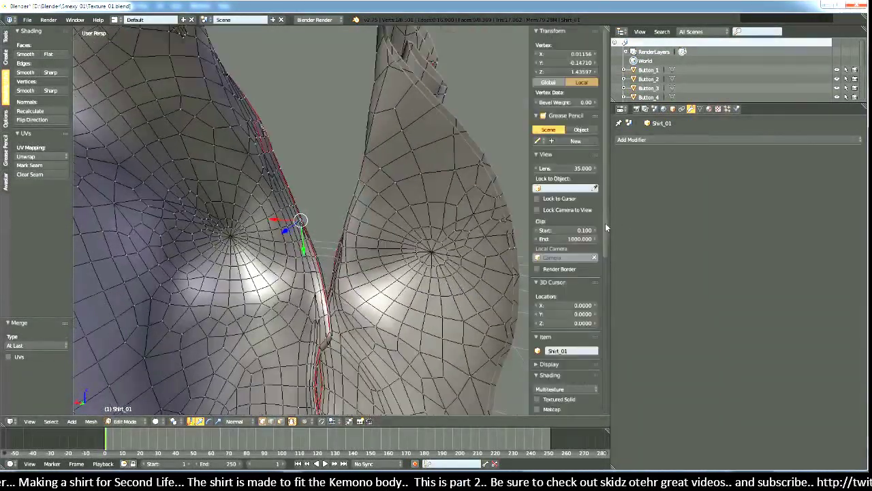
scroll(565, 233, down, 1)
click(564, 212)
text(0.001)
key(Return)
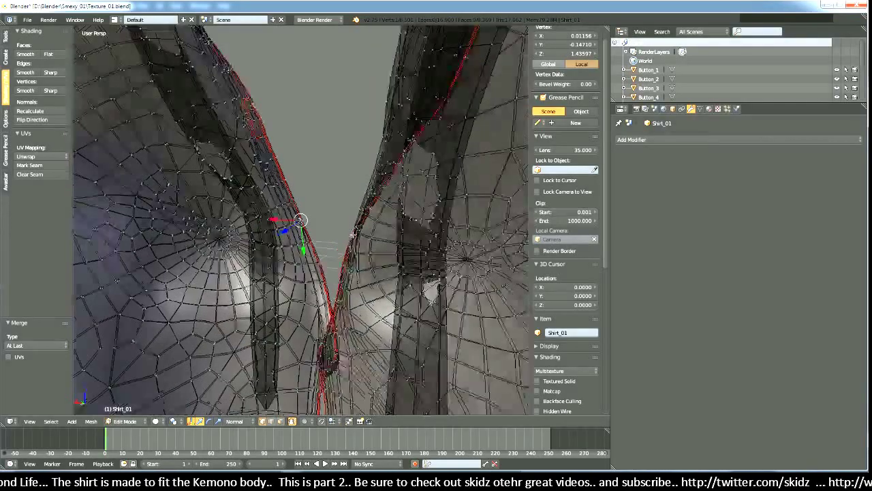
scroll(353, 232, up, 5)
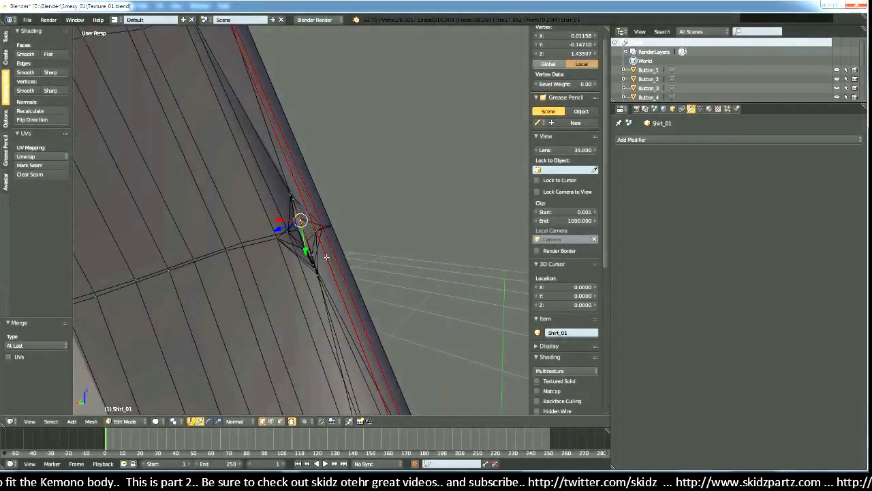
key(a)
mouse_move(341, 264)
middle_down()
mouse_move(370, 278)
mouse_move(334, 273)
mouse_move(325, 258)
mouse_move(344, 262)
middle_up()
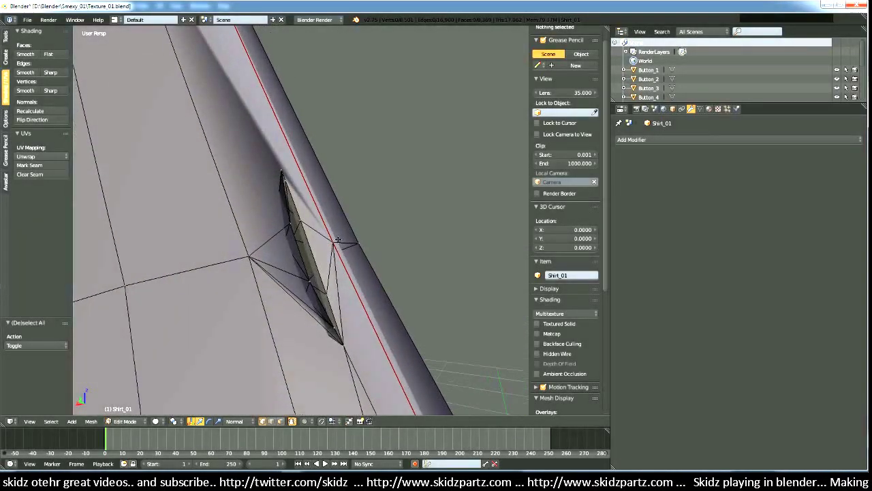
middle_drag(323, 259, 319, 268)
right_click(295, 238)
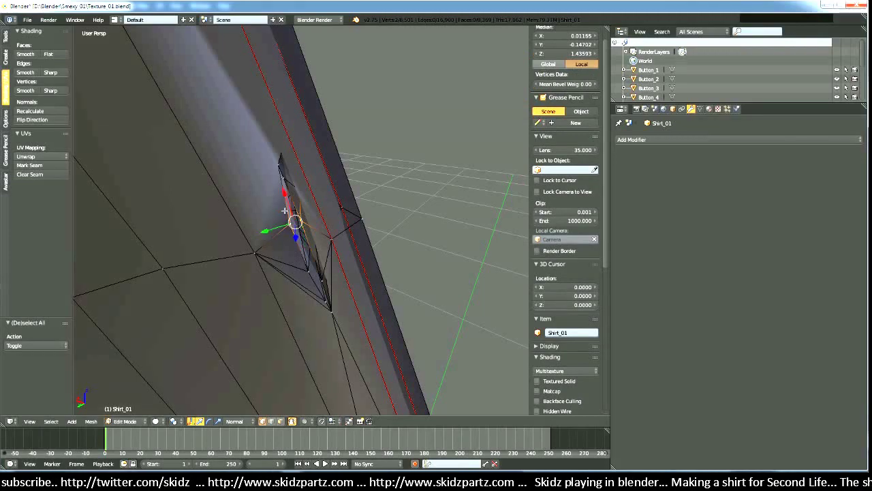
shift+right_click(281, 166)
shift+right_click(283, 177)
middle_drag(283, 175, 301, 269)
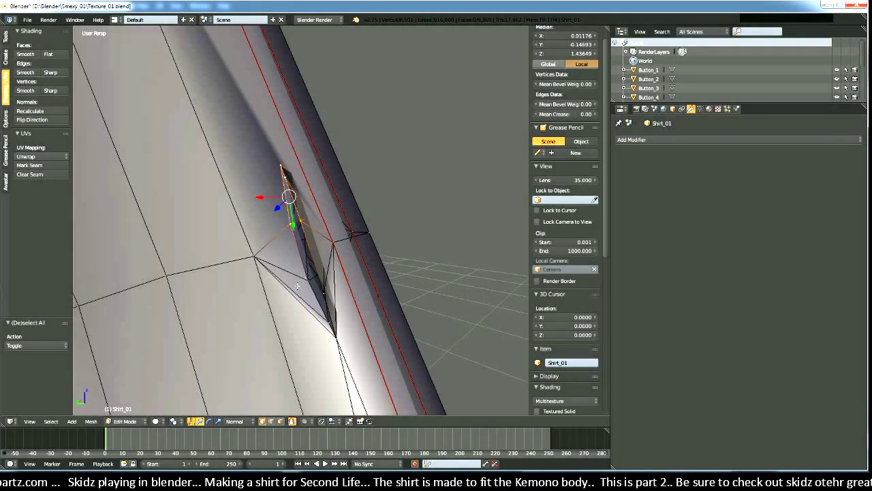
key(a)
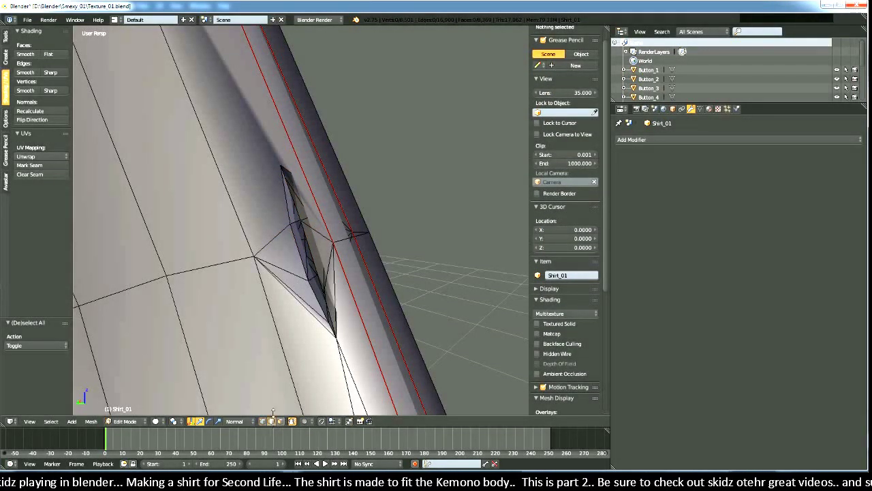
Step: Try to bevel the buttonhole's rim edge loop with an offset of 0.0000369 and one segment
right_click(302, 258)
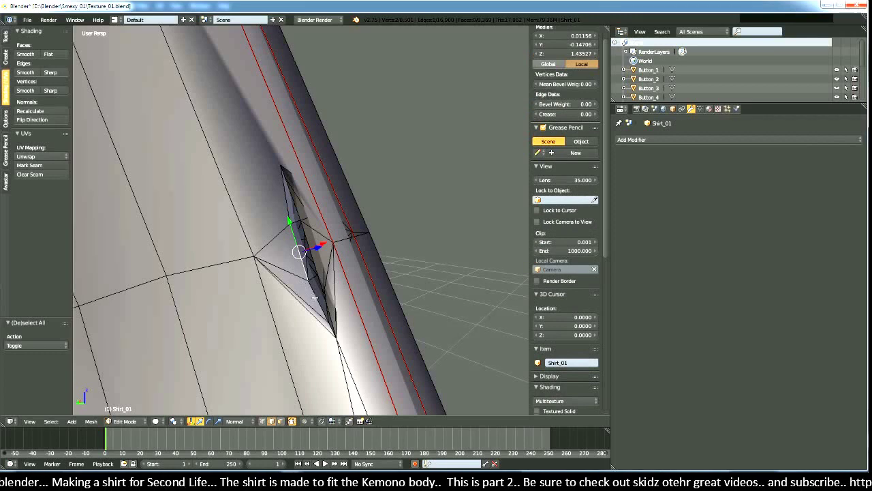
middle_drag(315, 291, 279, 204)
key(ctrl+z)
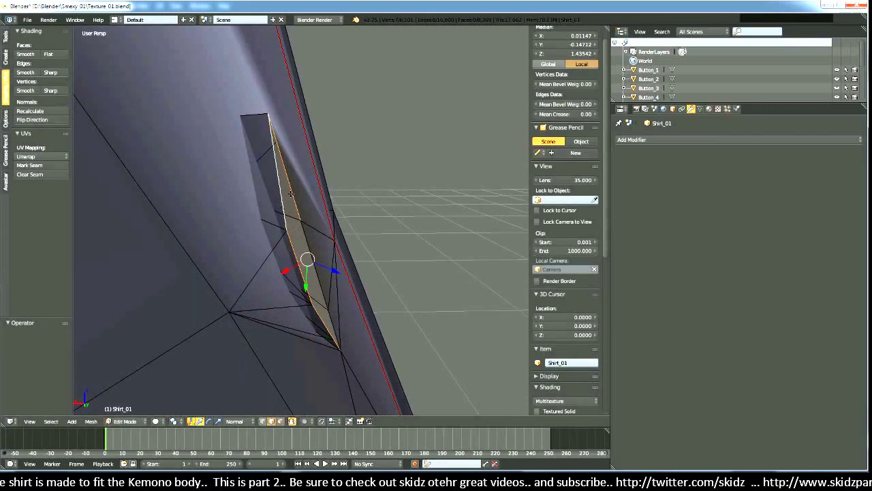
middle_drag(348, 338, 302, 238)
middle_drag(285, 169, 436, 306)
scroll(420, 317, up, 5)
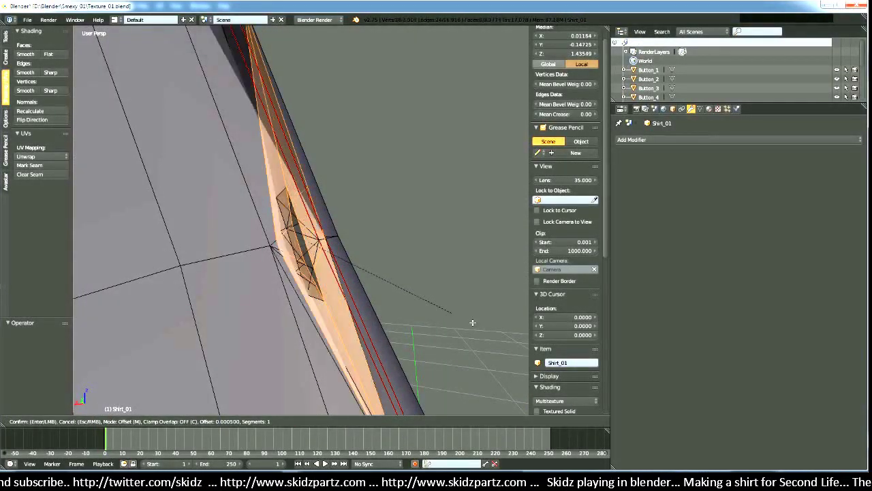
click(440, 304)
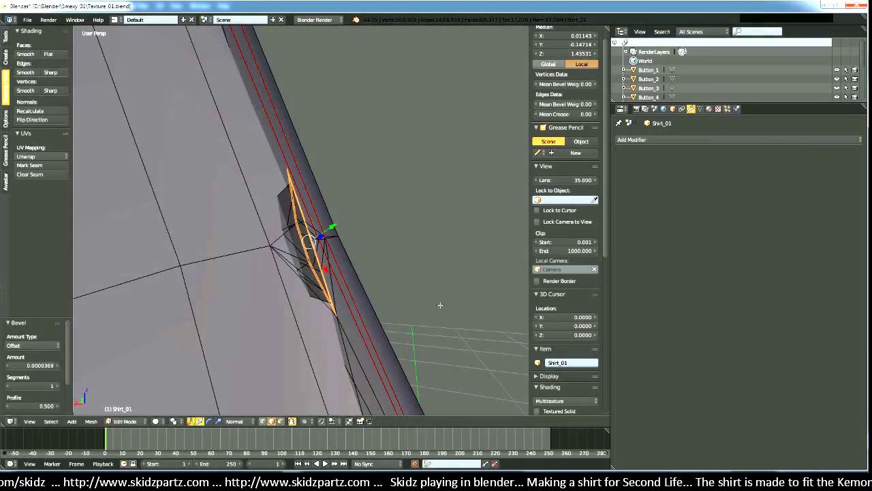
Step: Knife-cut an edge from the buttonhole's upper corner to the seam vertex on the shirt border above it
middle_drag(440, 305, 327, 306)
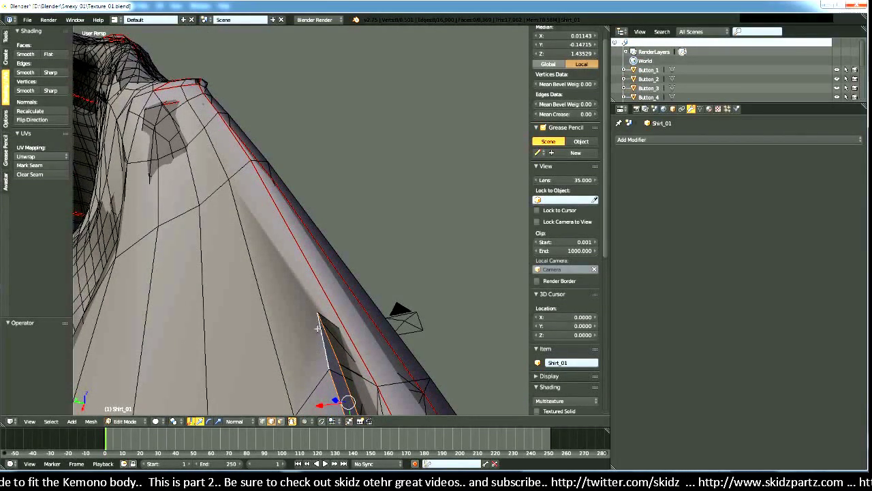
key(k)
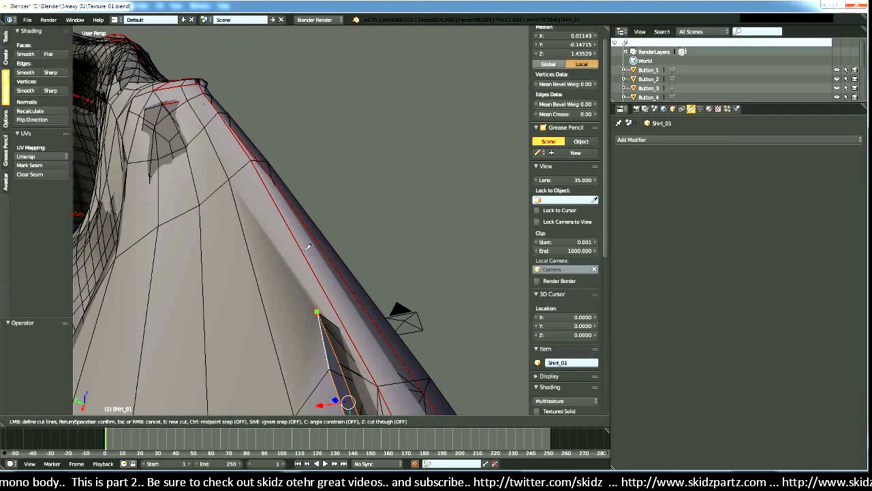
click(316, 311)
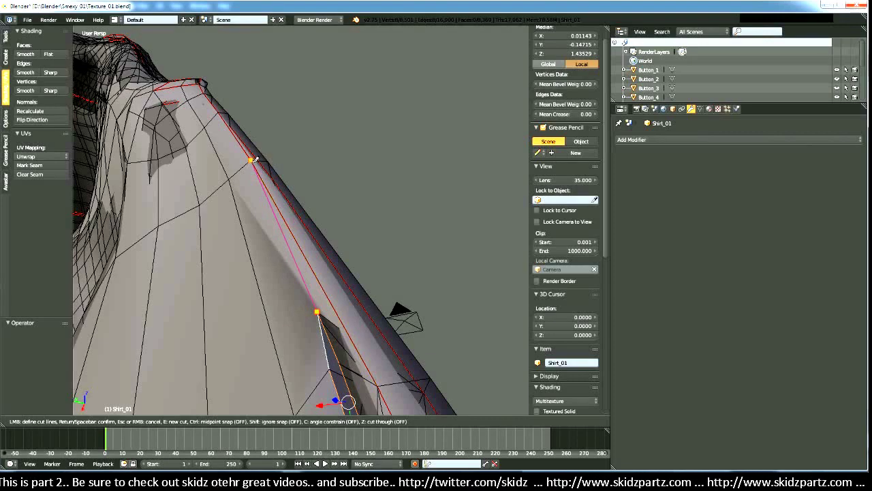
click(252, 160)
key(Return)
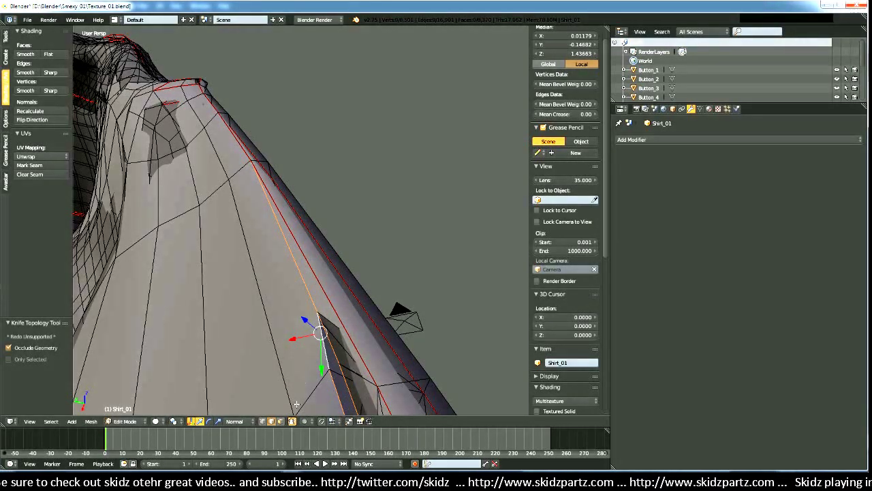
Step: Triangulate the two long faces on either side of the new cut above the buttonhole, and clear the selection
click(280, 422)
right_click(233, 231)
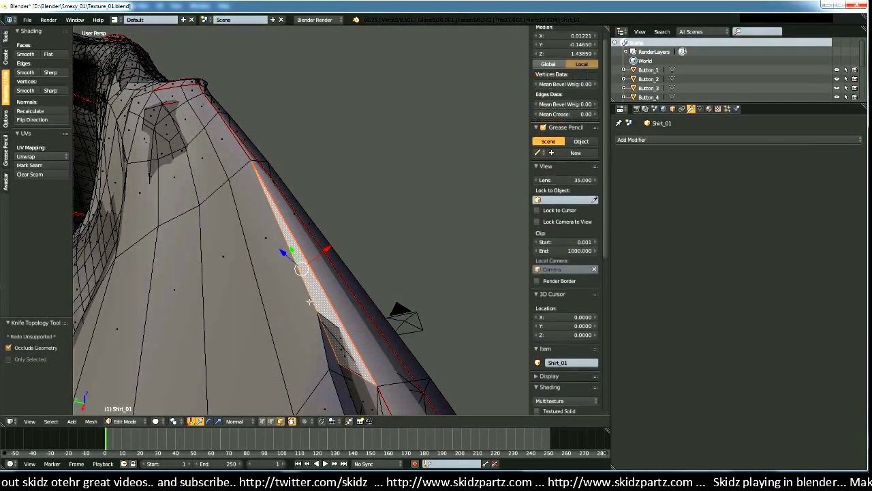
middle_drag(236, 230, 259, 269)
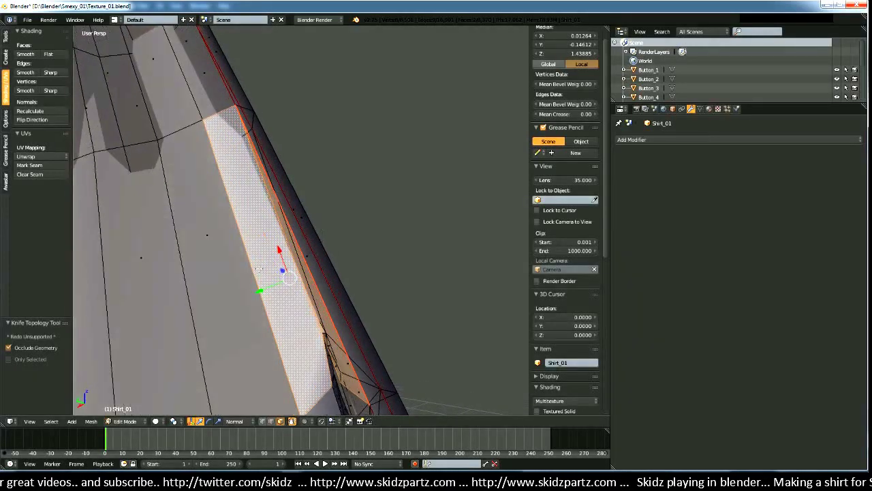
click(86, 421)
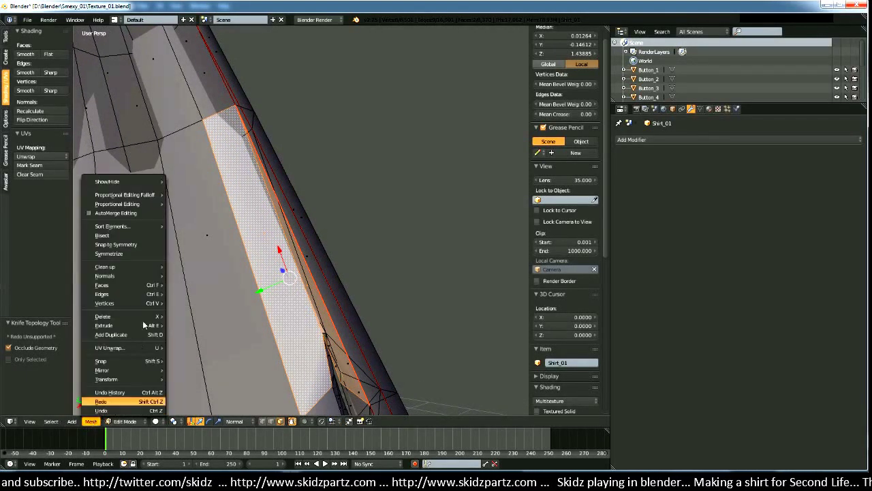
mouse_move(144, 277)
mouse_move(144, 296)
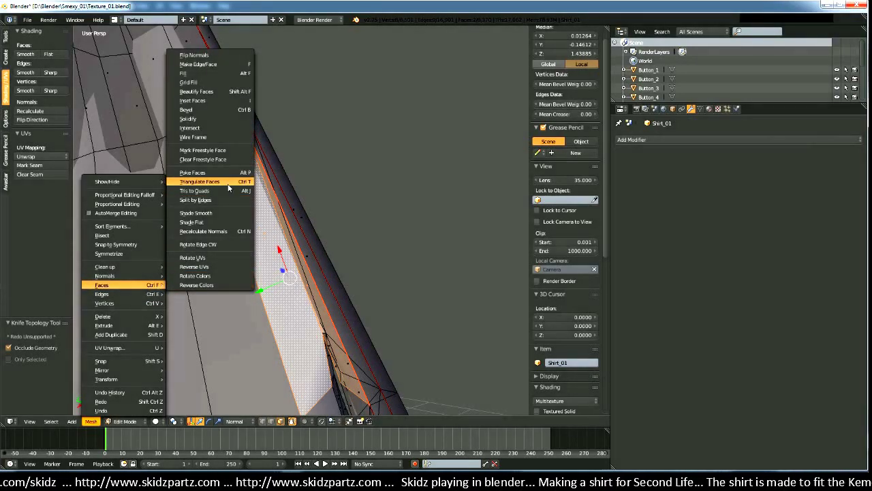
click(228, 182)
mouse_move(349, 278)
middle_down()
mouse_move(359, 317)
mouse_move(371, 290)
middle_up()
key(a)
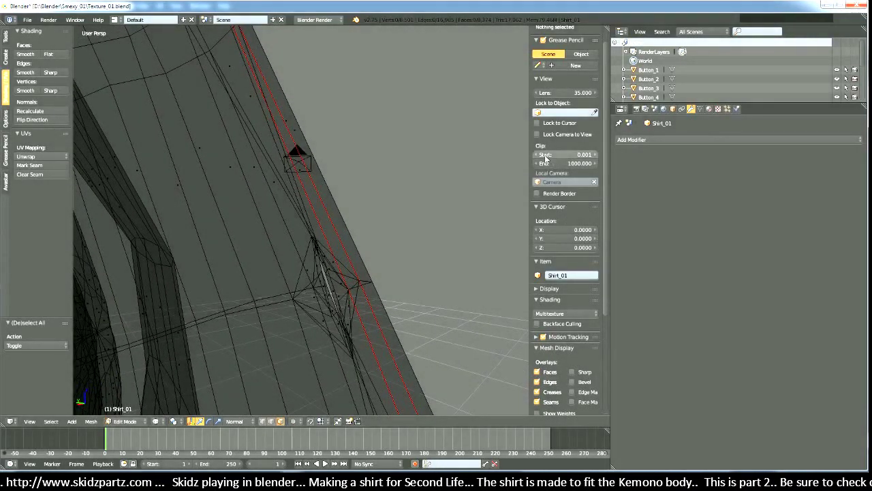
Step: Inspect the shirt's front opening, edited buttonhole and side in solid shading, comparing perspective and orthographic views
mouse_move(459, 235)
middle_down()
mouse_move(403, 288)
mouse_move(380, 285)
mouse_move(400, 293)
mouse_move(334, 292)
mouse_move(265, 270)
mouse_move(359, 292)
mouse_move(349, 301)
middle_up()
key(z)
scroll(281, 286, down, 7)
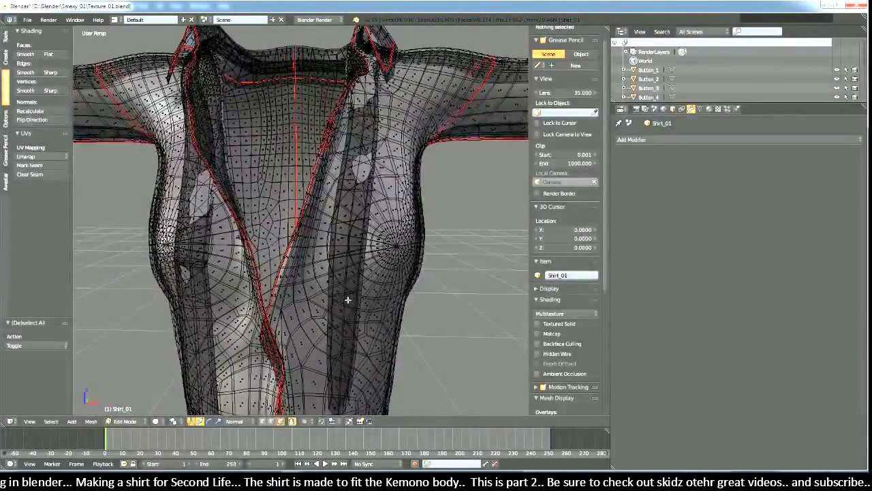
scroll(348, 299, up, 4)
scroll(348, 300, down, 4)
scroll(347, 300, up, 4)
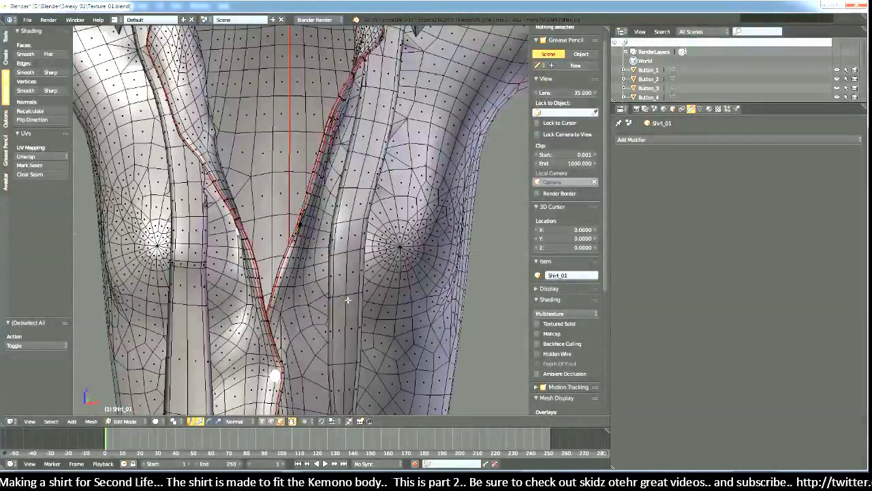
middle_drag(457, 325, 461, 291)
key(KP_5)
scroll(354, 257, up, 5)
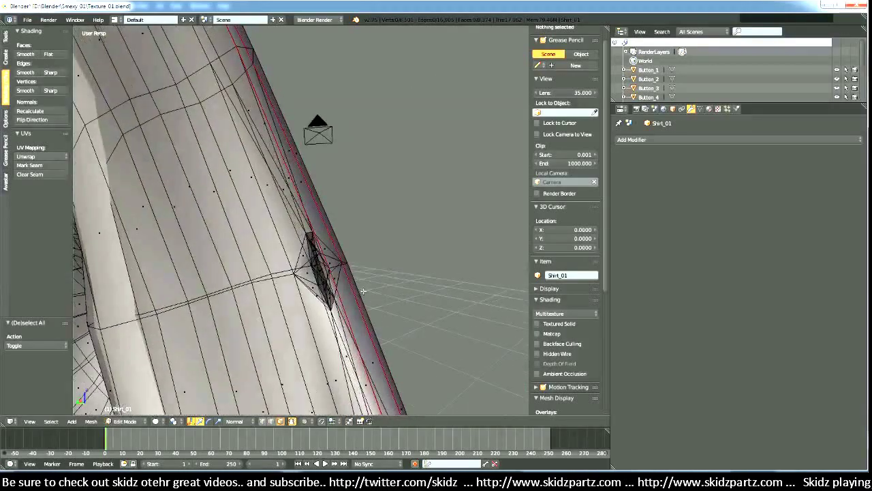
key(KP_5)
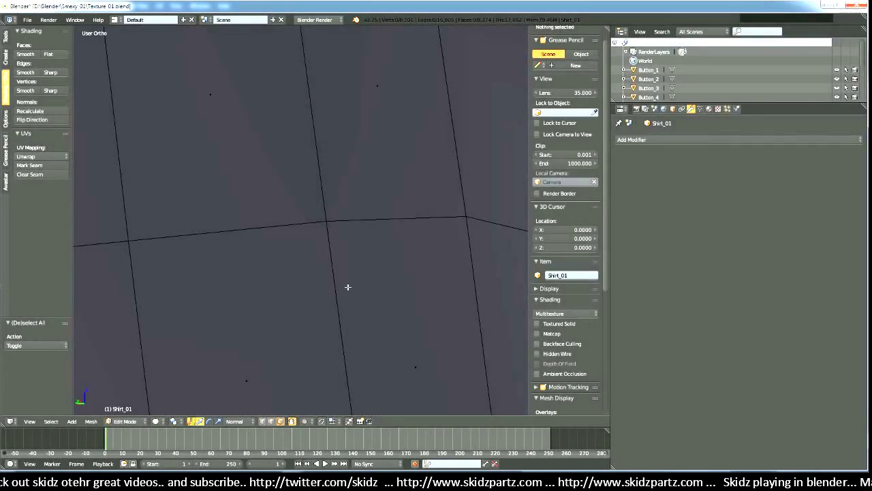
scroll(348, 286, down, 6)
scroll(344, 287, down, 4)
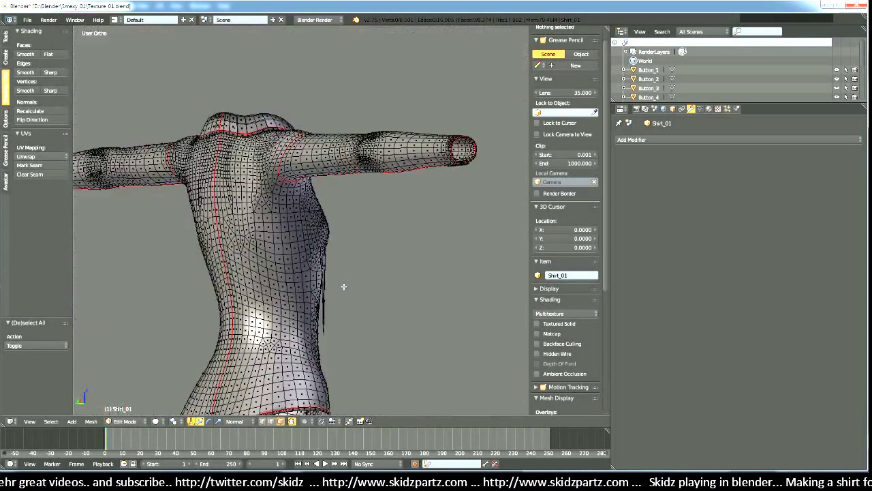
scroll(344, 287, up, 12)
scroll(343, 287, up, 4)
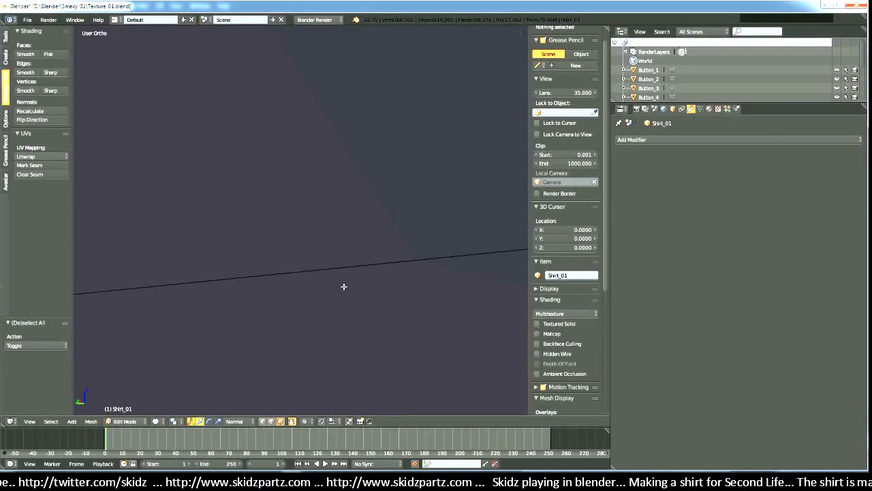
scroll(344, 286, down, 8)
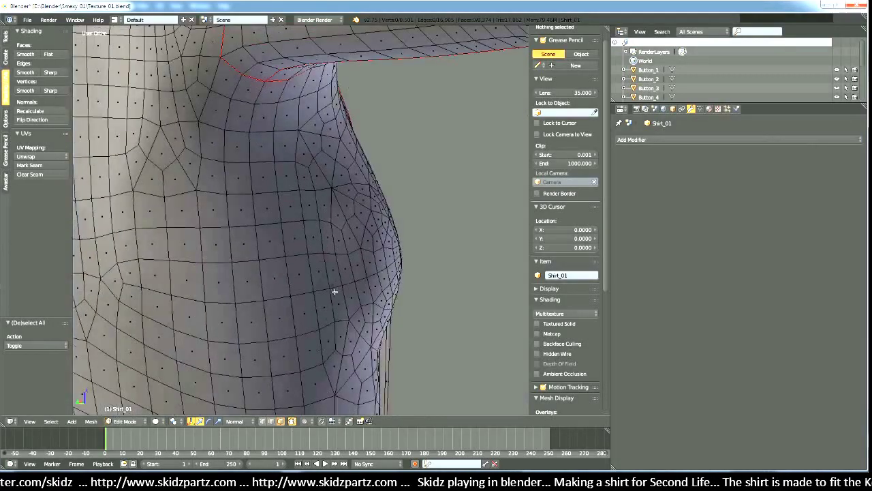
Step: Switch to perspective view and examine the small buttonhole geometry along the shirt's front opening edge from close up
key(KP_5)
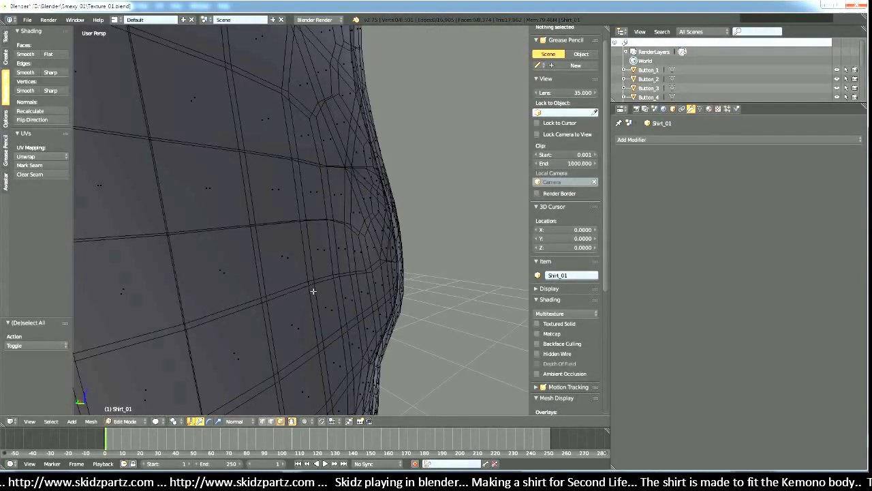
scroll(313, 291, down, 5)
scroll(314, 291, up, 10)
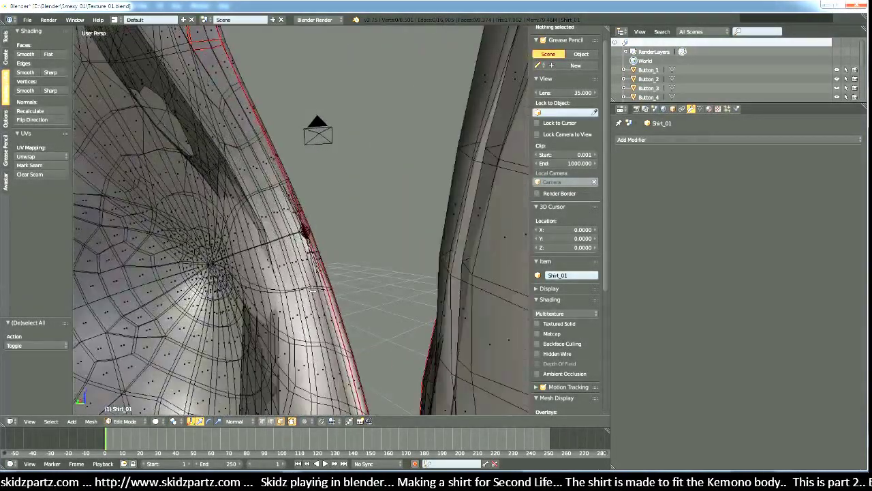
scroll(314, 286, up, 6)
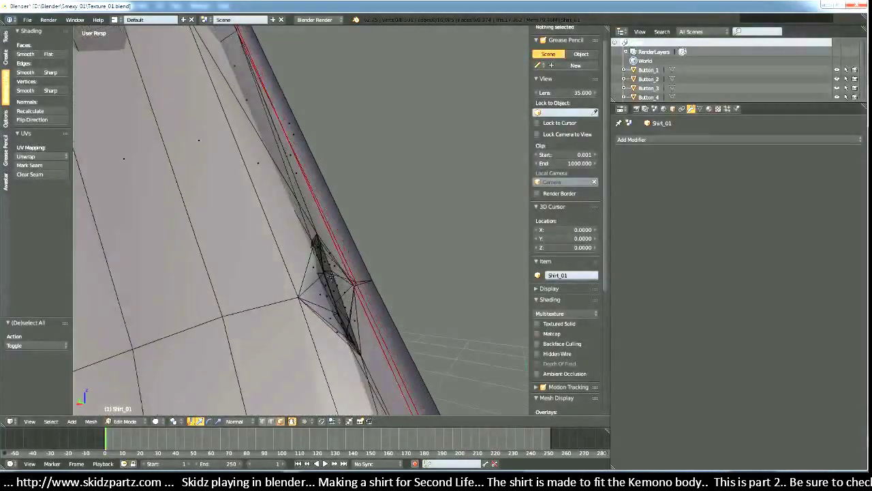
scroll(330, 276, up, 3)
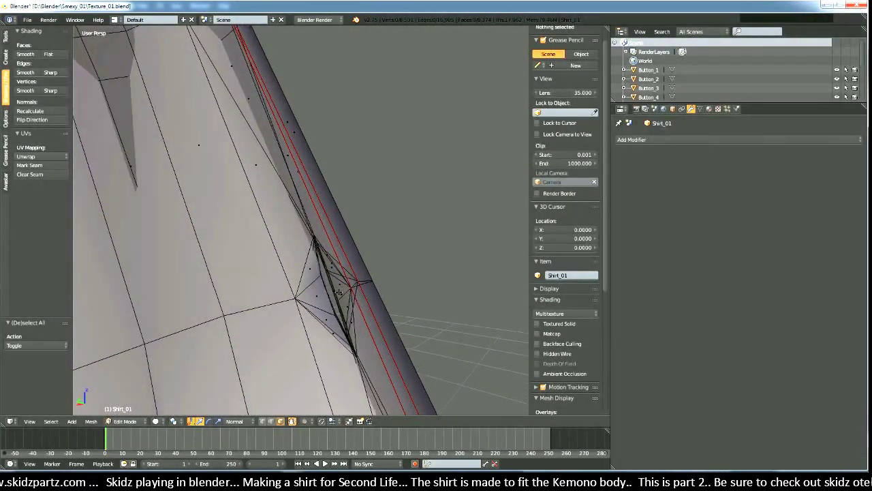
scroll(338, 292, up, 2)
scroll(348, 303, down, 3)
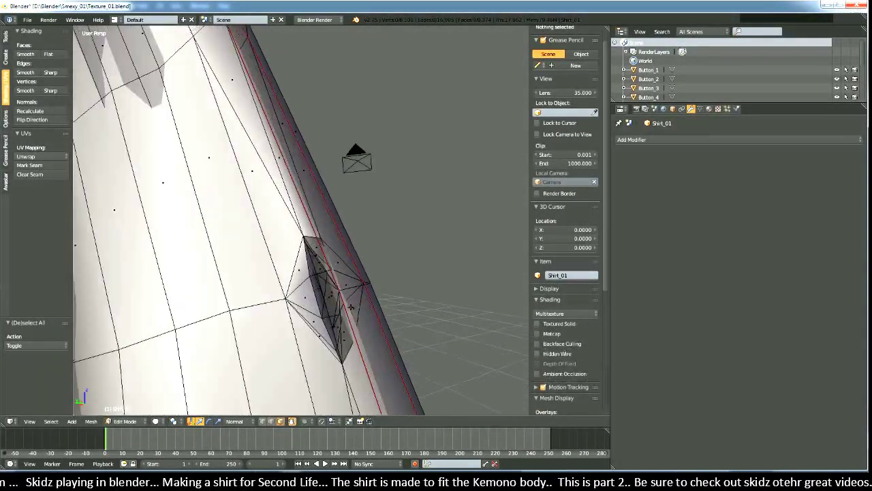
scroll(350, 306, down, 4)
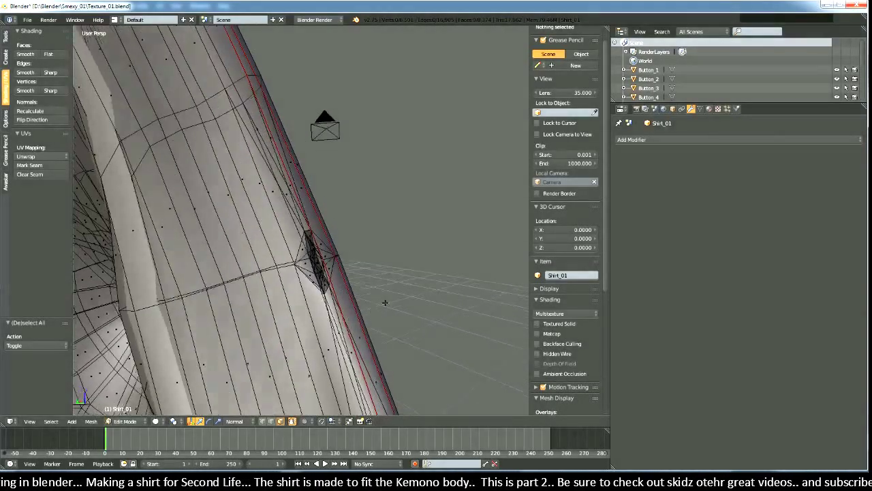
scroll(368, 310, up, 3)
scroll(358, 314, down, 2)
scroll(347, 321, up, 3)
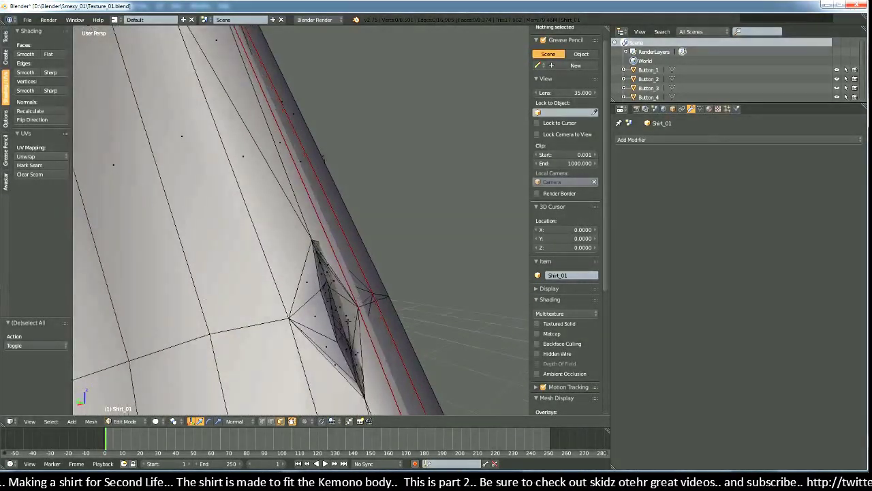
scroll(347, 319, down, 6)
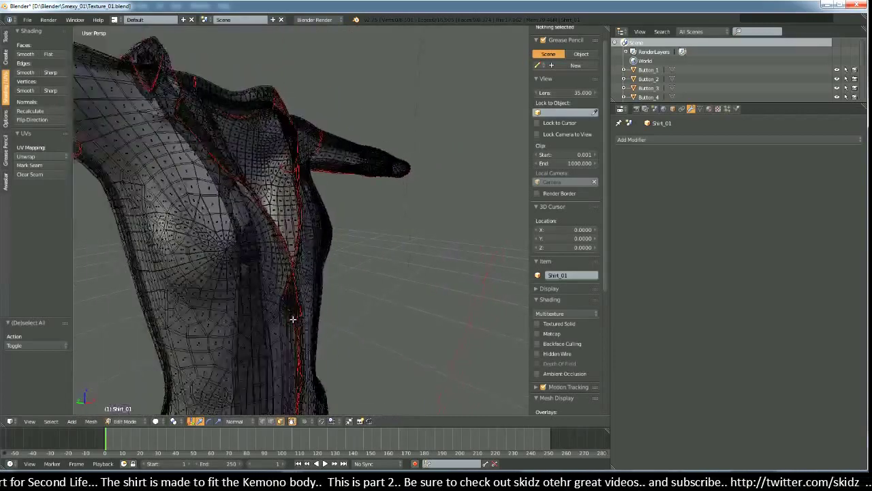
Step: Leave Edit Mode on the shirt and select every object in the scene
key(Tab)
scroll(342, 321, down, 8)
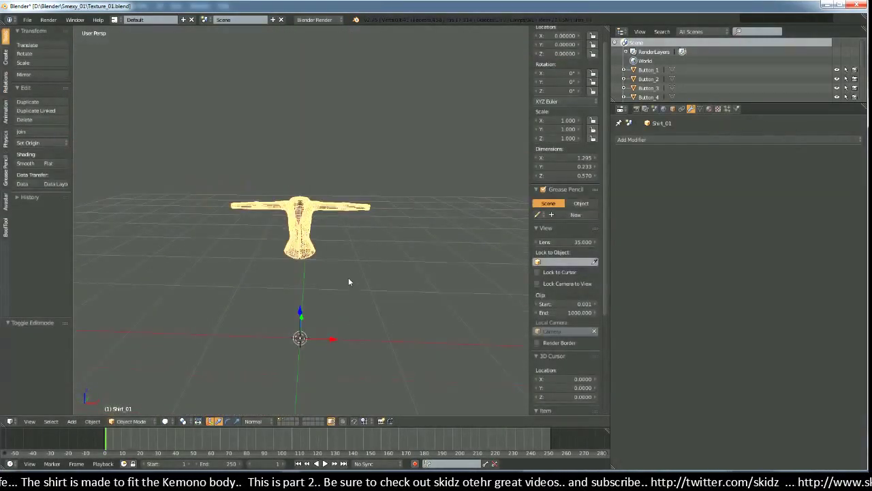
key(a)
key(a)
scroll(348, 277, down, 3)
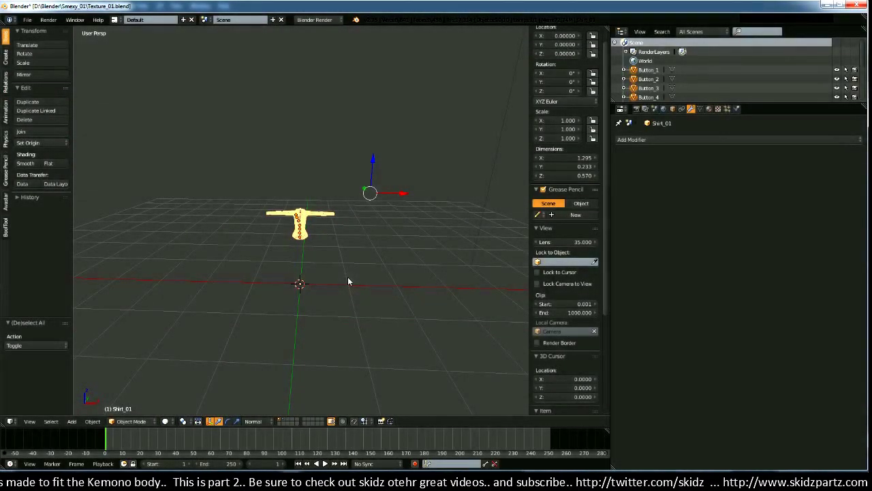
Step: Try to scale all selected objects by a factor of 50 about their median point, and undo the scaling
text(s50)
key(Return)
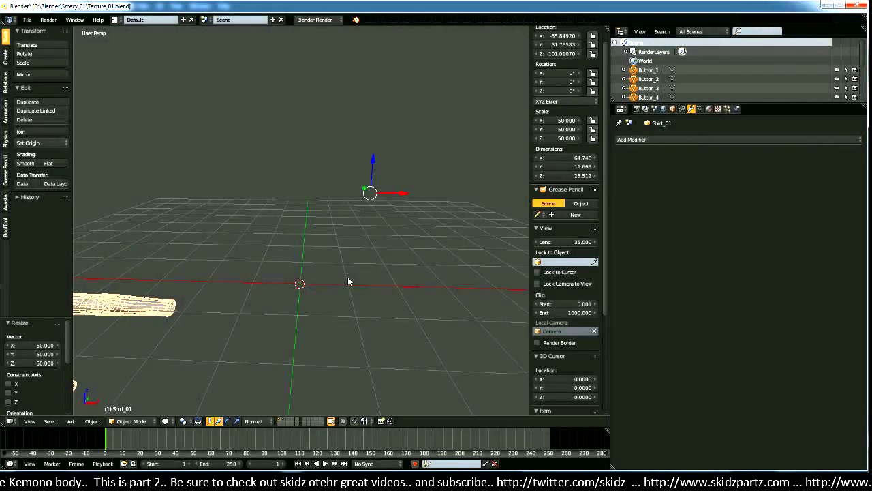
scroll(346, 274, down, 3)
key(ctrl+z)
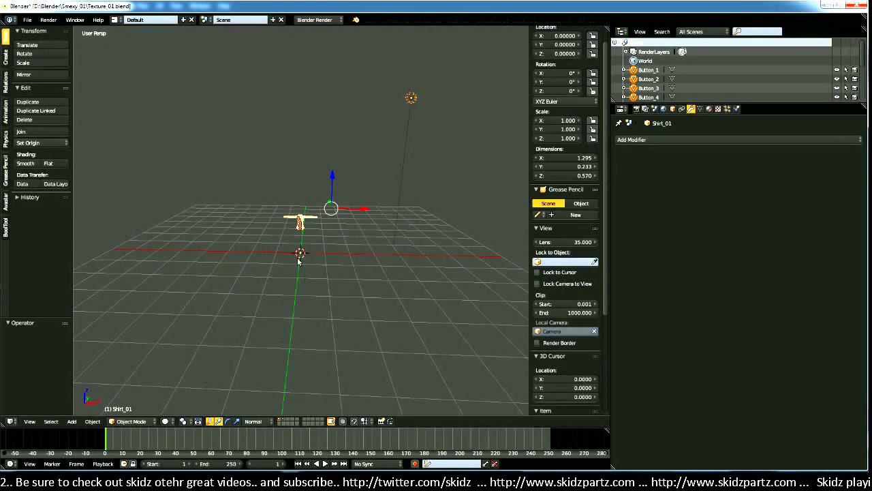
Step: Set the pivot point for transformations to the 3D Cursor
click(167, 421)
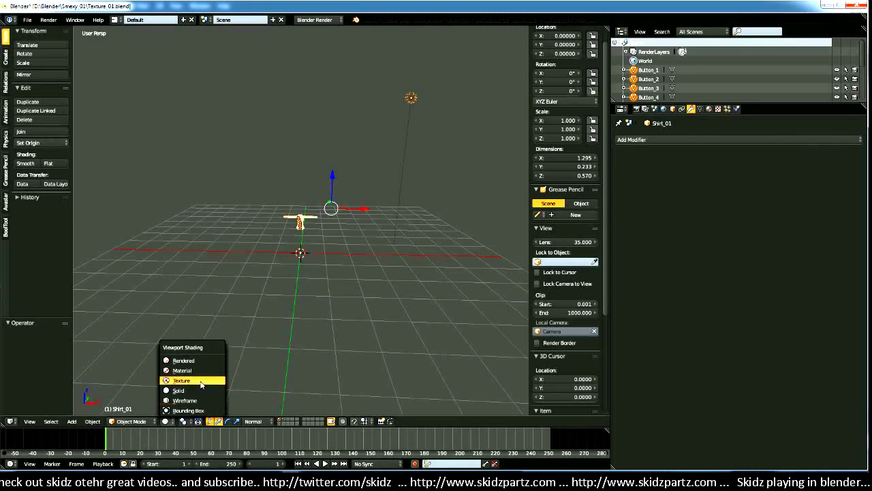
click(182, 422)
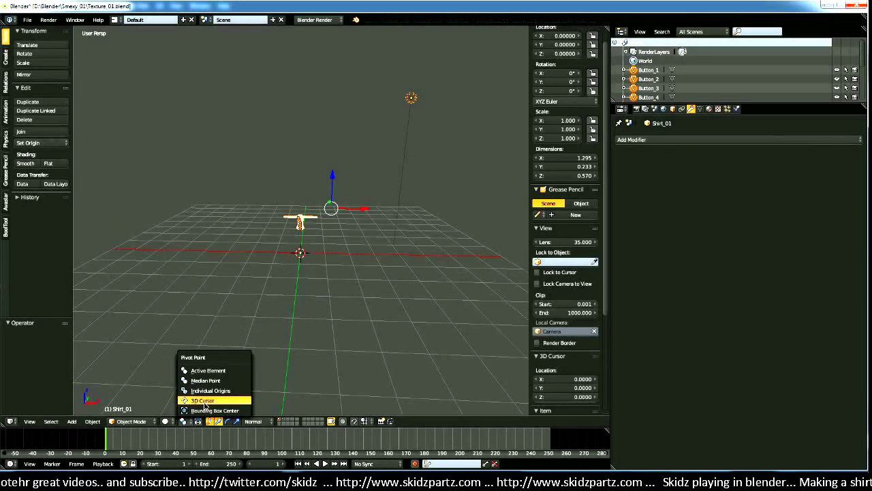
click(204, 399)
Step: Try to scale all selected objects by a factor of 1000 about the 3D cursor, and undo the scaling
scroll(287, 335, down, 3)
scroll(280, 344, down, 3)
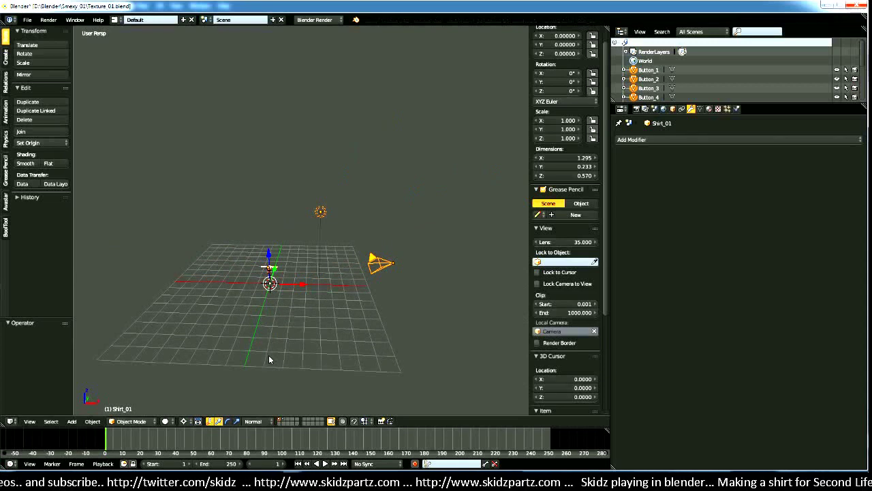
key(s)
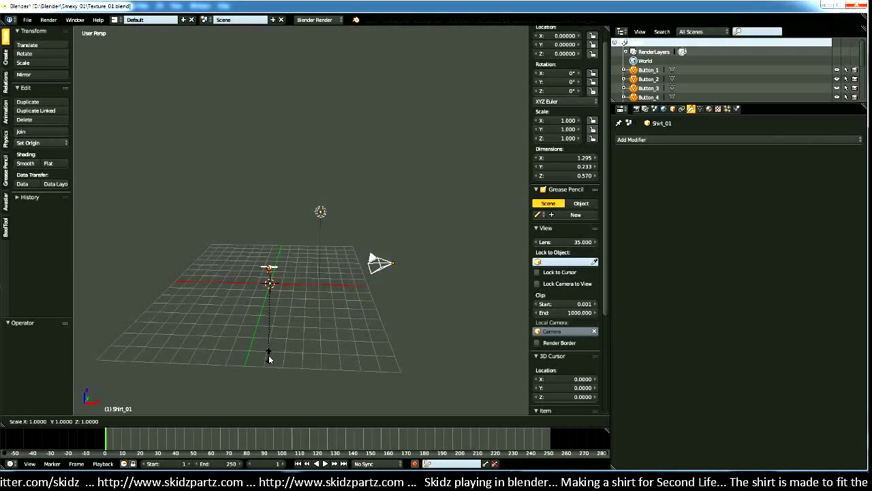
text(1000)
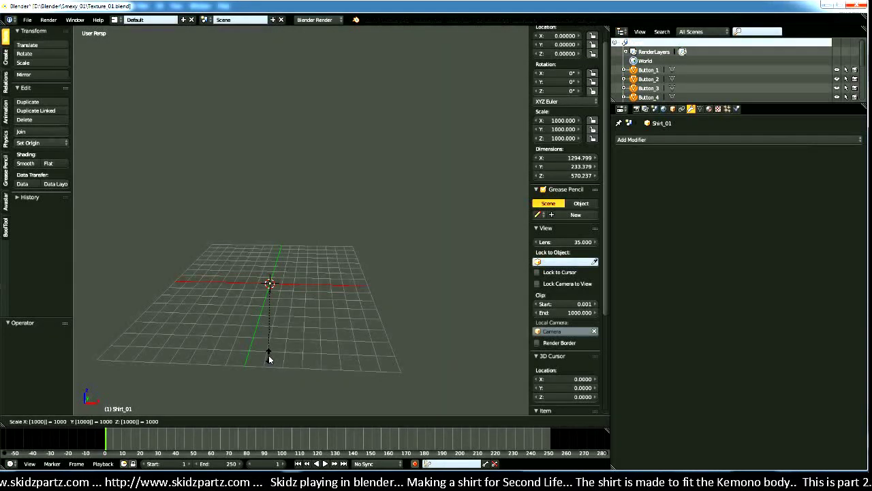
key(Return)
scroll(280, 281, down, 6)
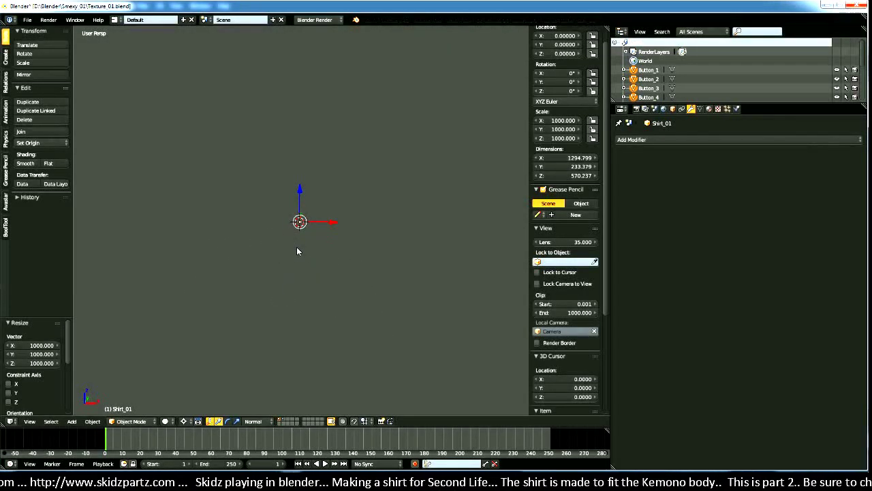
scroll(297, 250, down, 4)
key(ctrl+z)
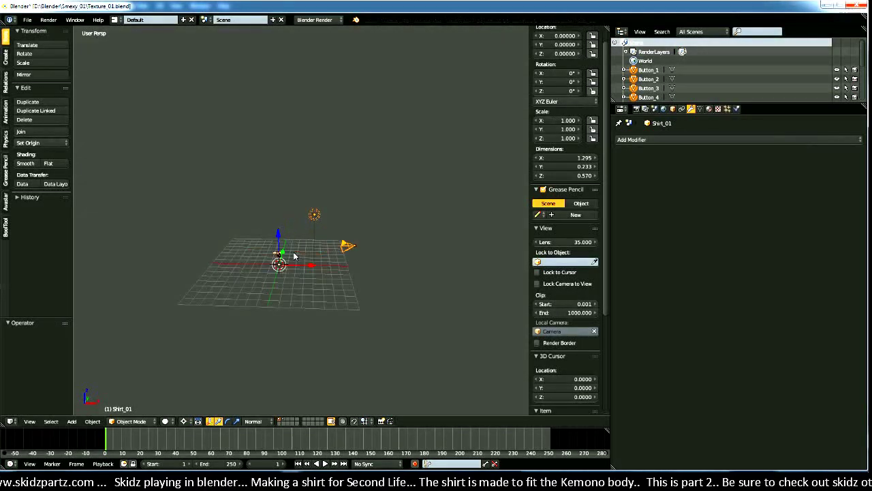
Step: Scale all selected objects by a factor of 10 about the 3D cursor
text(s10)
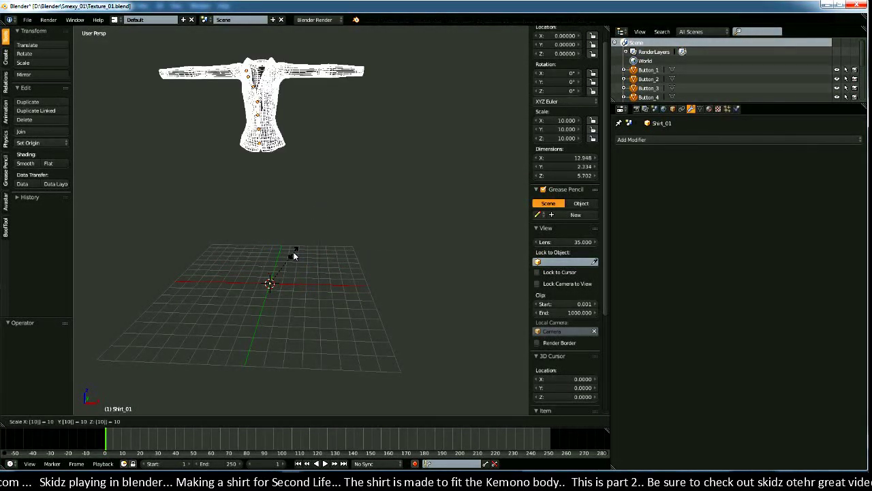
key(Return)
middle_drag(293, 251, 280, 294)
scroll(281, 297, up, 8)
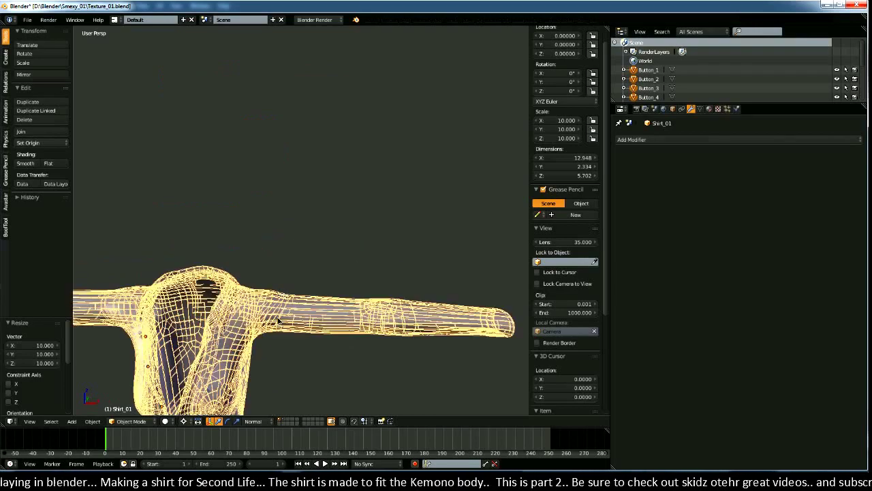
scroll(283, 297, down, 8)
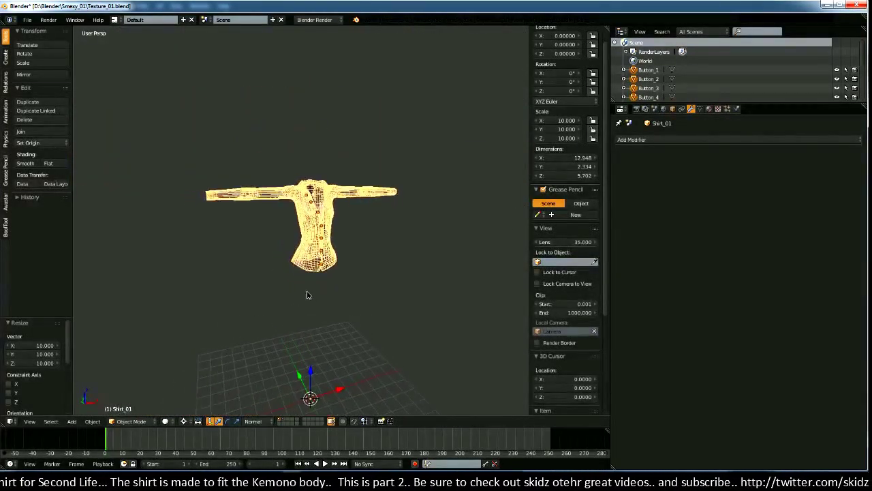
Step: Try to scale all selected objects by 0.1 about the 3D cursor, and undo the scaling
scroll(306, 295, down, 4)
text(s.)
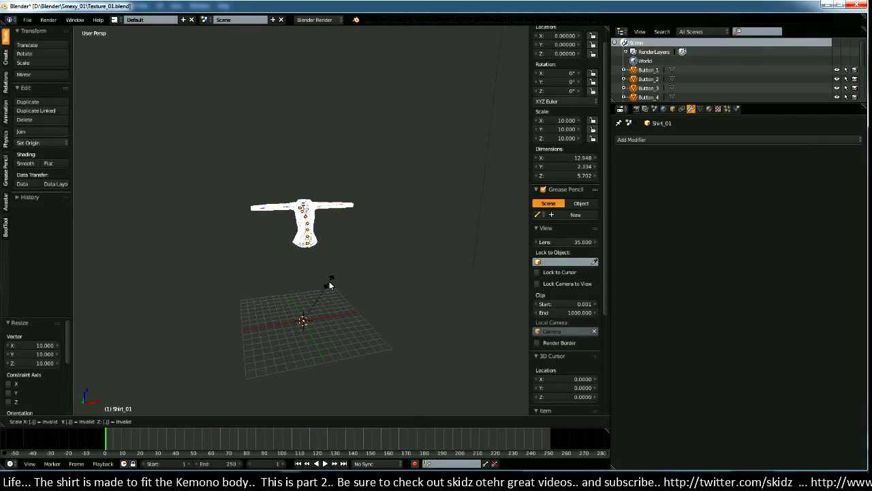
text(1)
key(Return)
scroll(340, 322, up, 5)
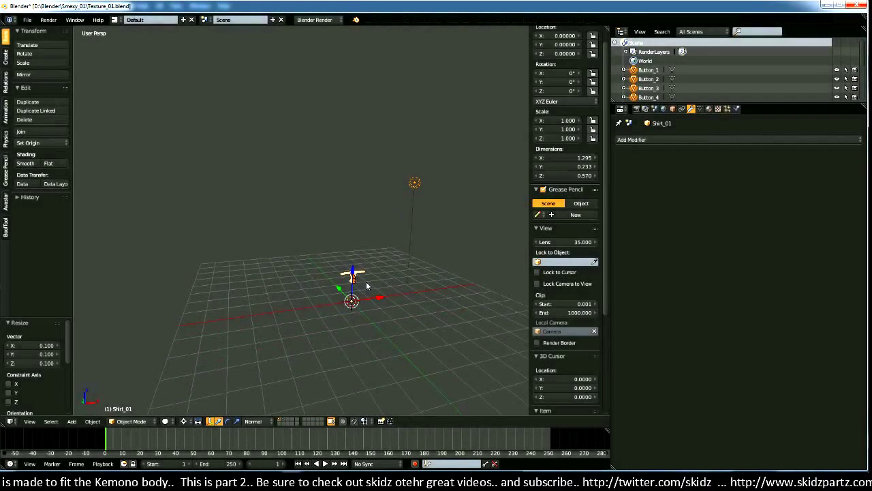
middle_drag(339, 323, 331, 272)
scroll(313, 301, down, 3)
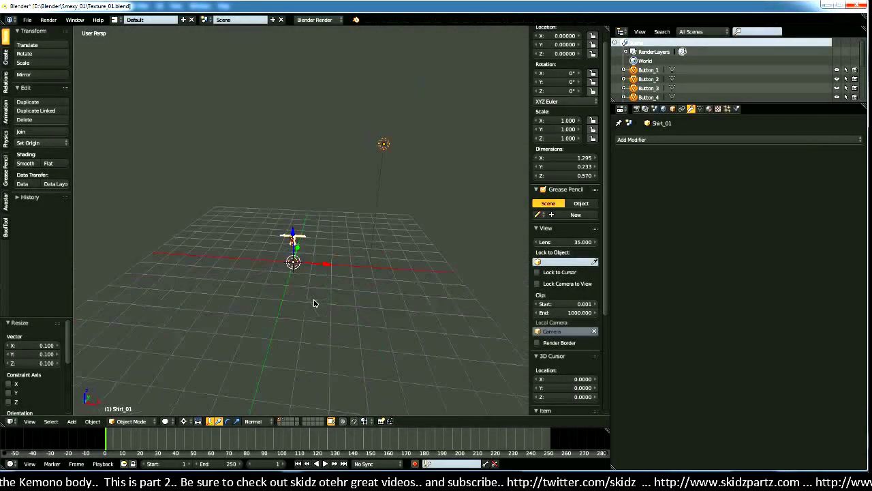
middle_drag(313, 302, 342, 301)
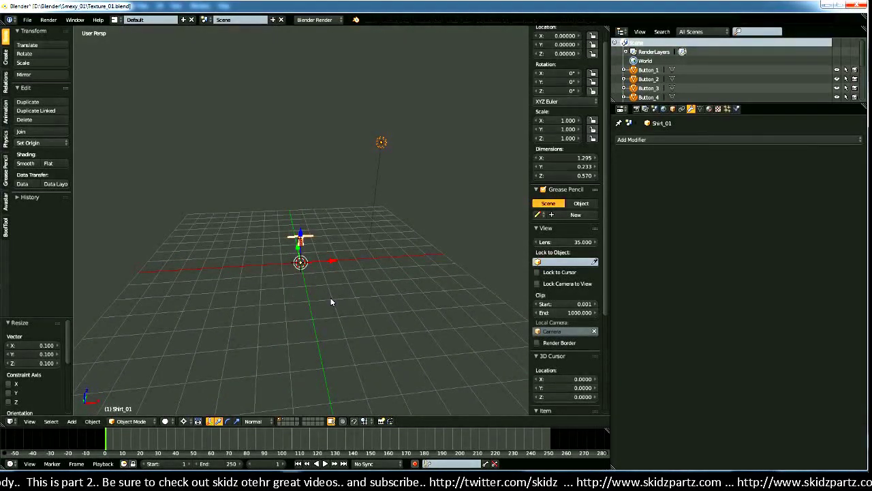
key(ctrl+z)
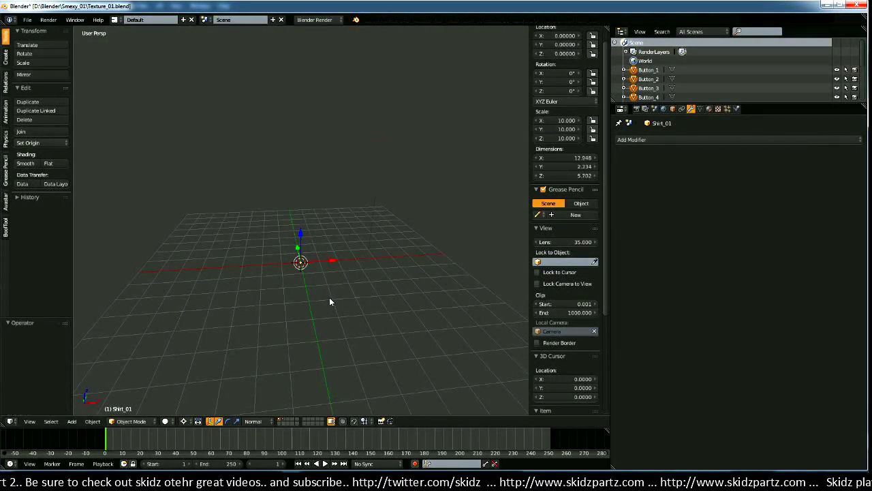
Step: Enter Edit Mode on the enlarged shirt and select a face beside the buttonhole on the front opening edge
middle_drag(278, 307, 328, 282)
middle_drag(386, 289, 344, 260)
scroll(337, 252, up, 6)
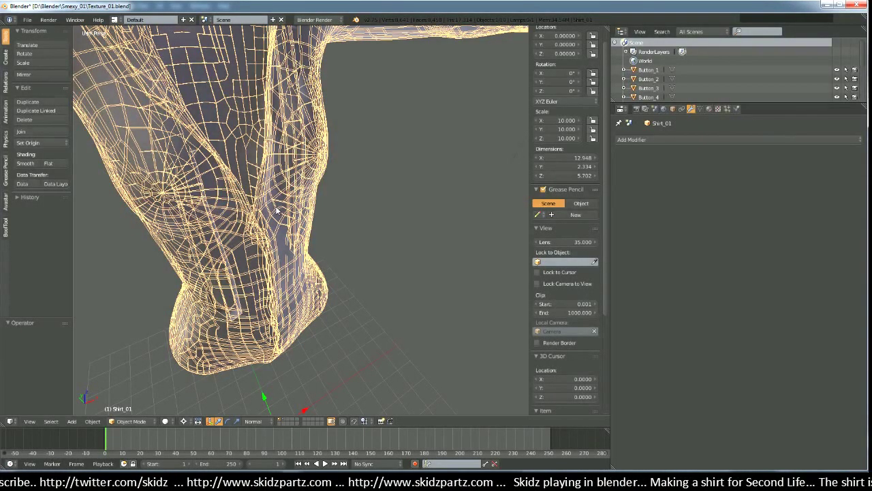
key(Tab)
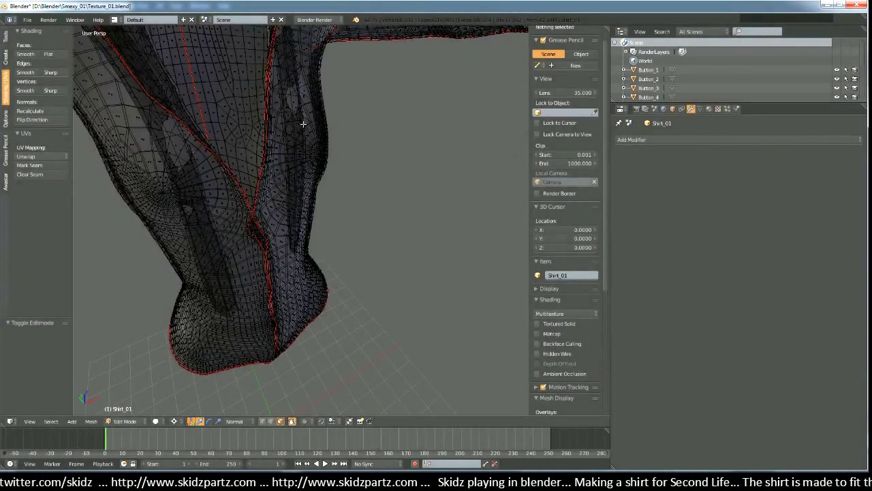
alt+right_click(278, 133)
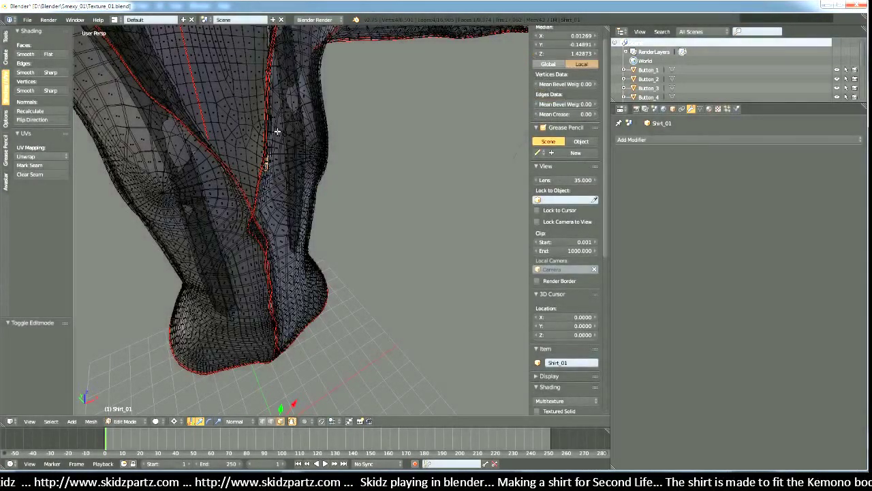
scroll(278, 131, up, 5)
middle_drag(277, 131, 379, 182)
scroll(366, 189, up, 4)
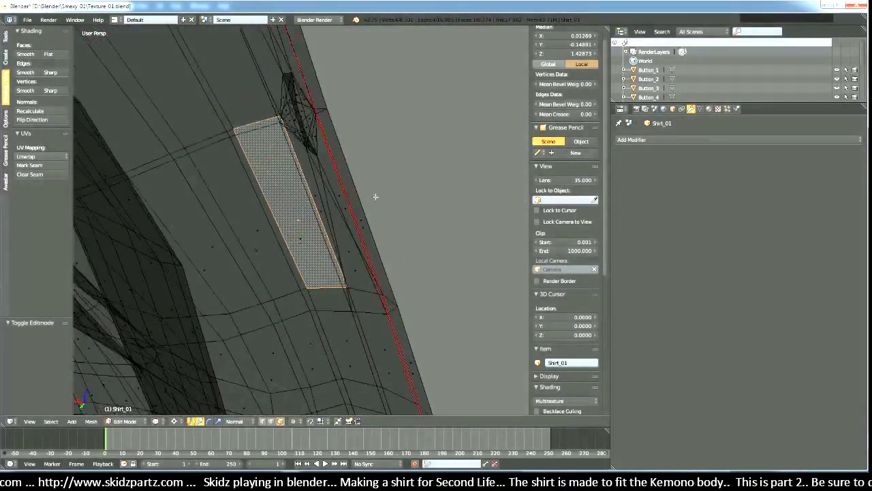
Step: Set the view's clip start to 0.101 and display the shirt mesh in solid shading around the buttonhole
scroll(374, 197, down, 1)
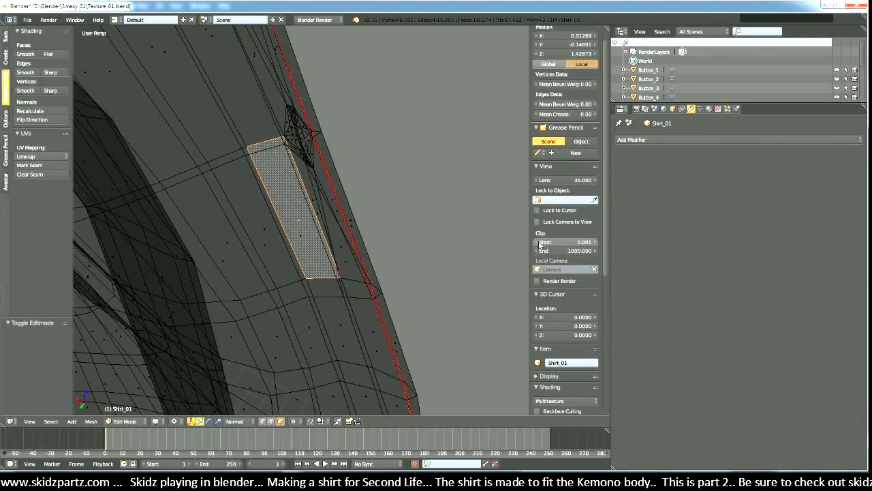
click(536, 246)
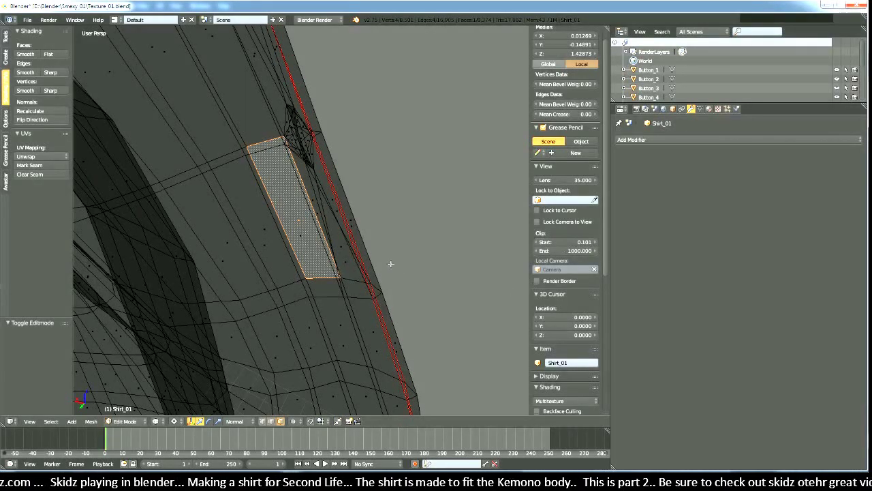
key(z)
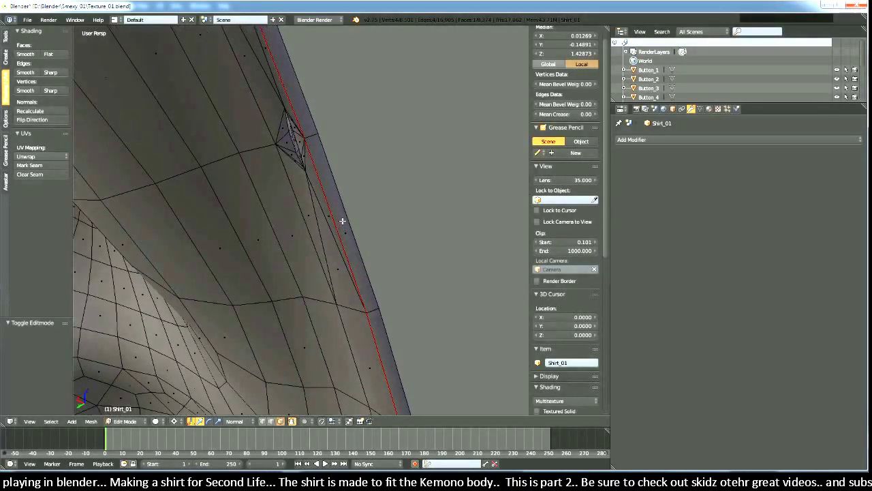
middle_drag(342, 221, 331, 308)
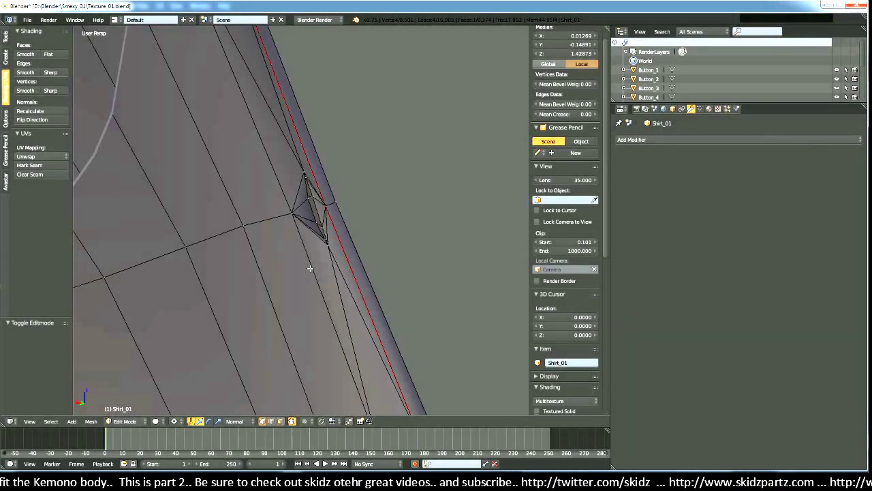
Step: Set the view's clip start to 0.001 and inspect the buttonhole mesh
click(540, 243)
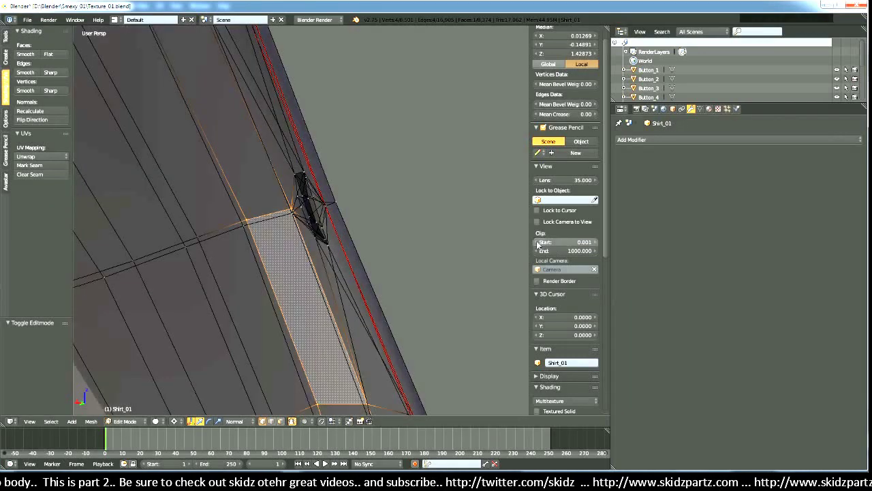
scroll(439, 251, up, 3)
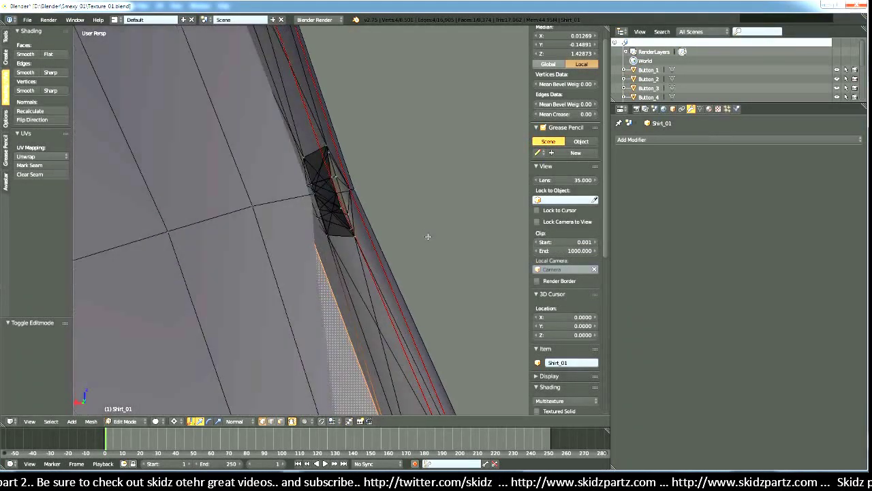
middle_drag(426, 241, 405, 245)
Step: Set the view's clip start to 0.05 and display the shirt mesh in solid shading around the buttonhole
click(566, 242)
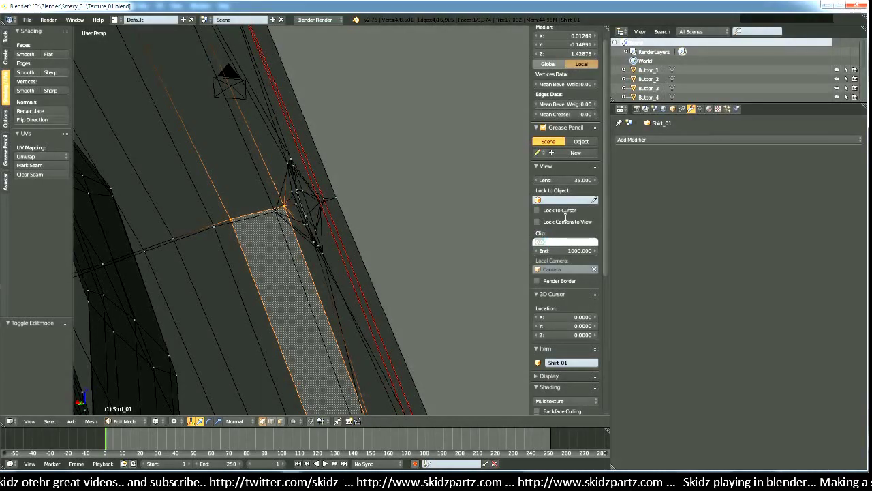
text(501)
key(Return)
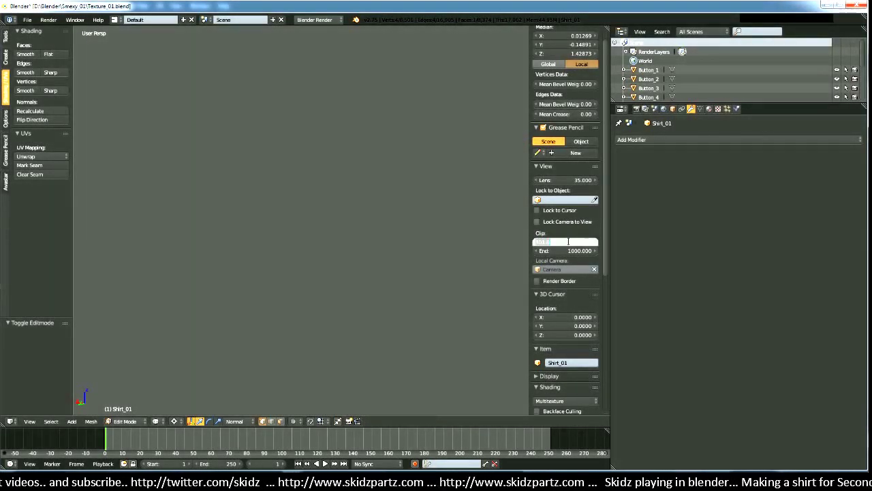
text(0.05)
key(Return)
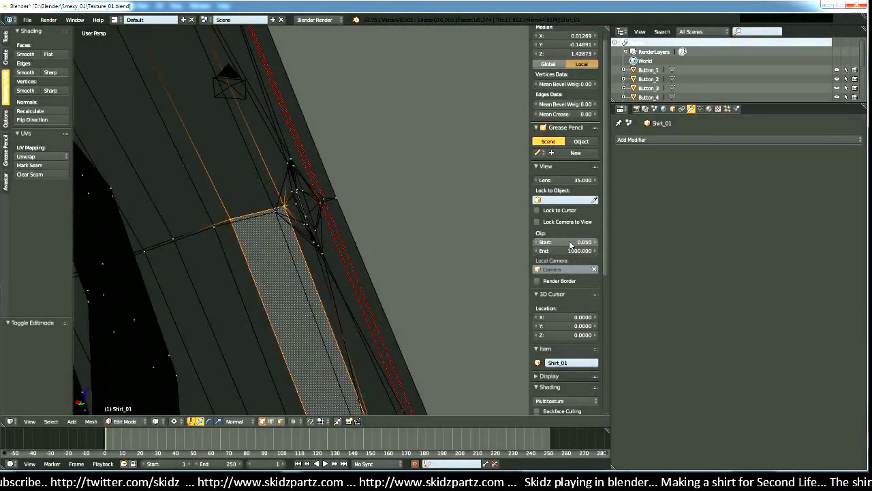
key(z)
scroll(339, 227, up, 4)
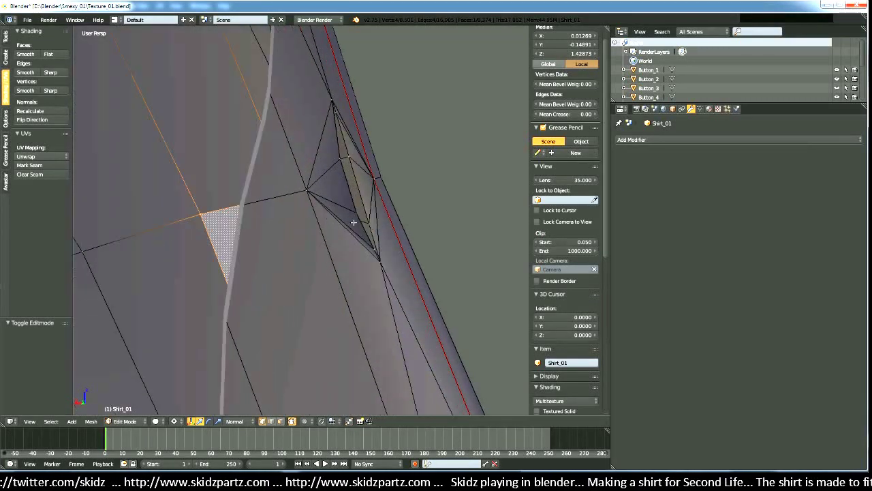
scroll(353, 222, down, 3)
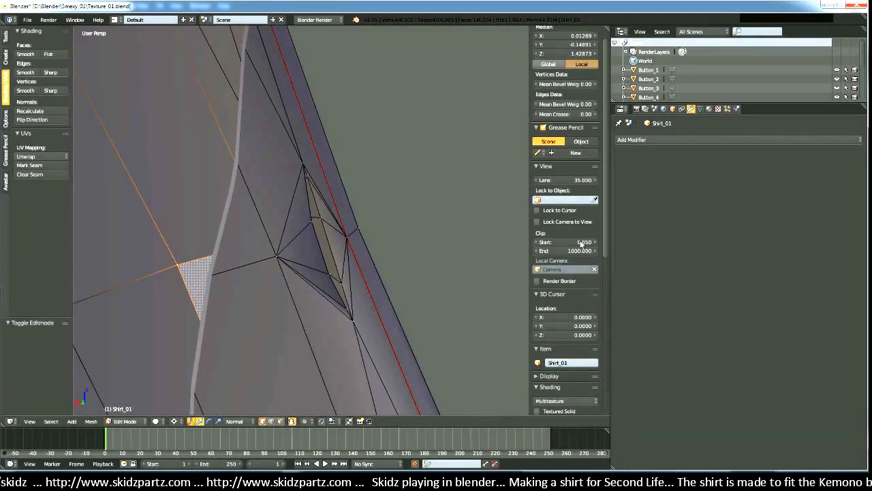
Step: Examine from slightly rotated views how the near clipping cuts into the shirt surface beside the buttonhole
key(KP_4)
key(KP_4)
key(KP_4)
key(KP_4)
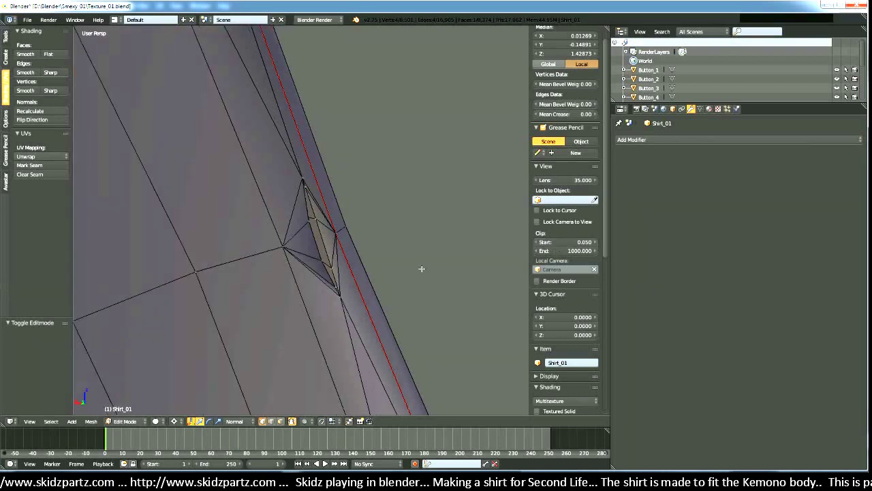
key(KP_6)
key(KP_6)
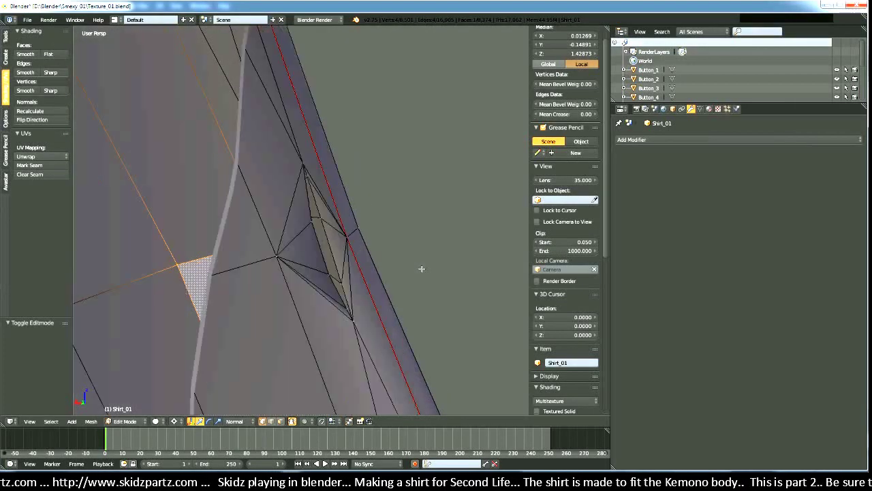
key(KP_4)
key(KP_4)
key(KP_6)
key(KP_4)
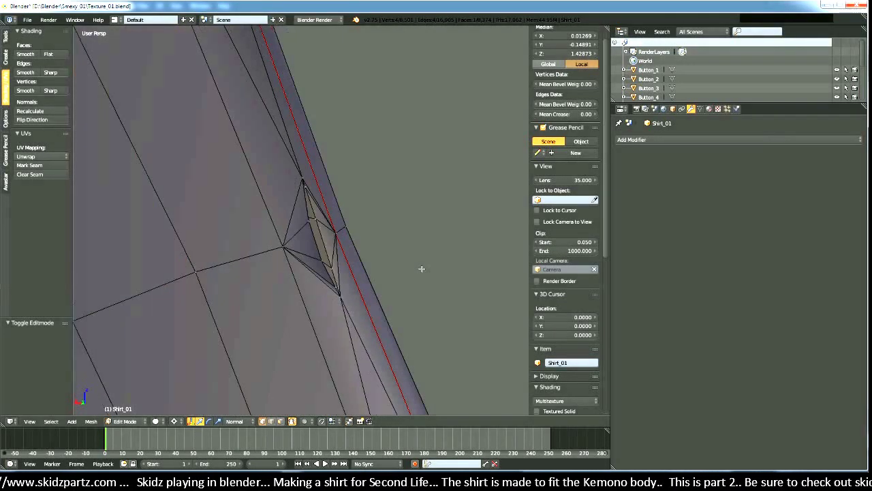
key(KP_6)
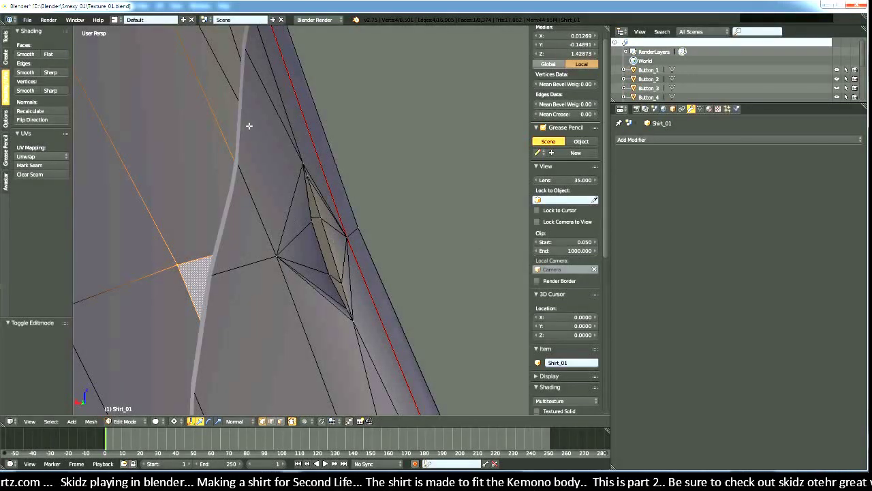
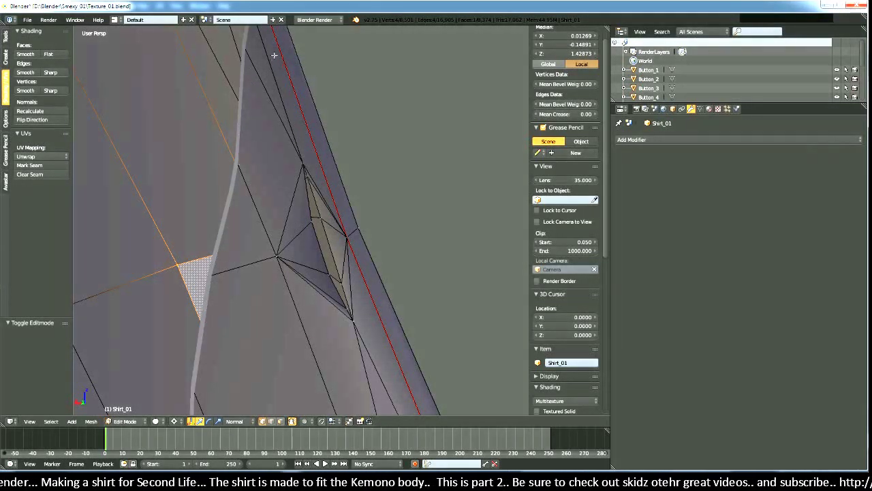
Step: Merge the two close vertices at the buttonhole's upper tip using At Last
middle_drag(282, 248, 302, 231)
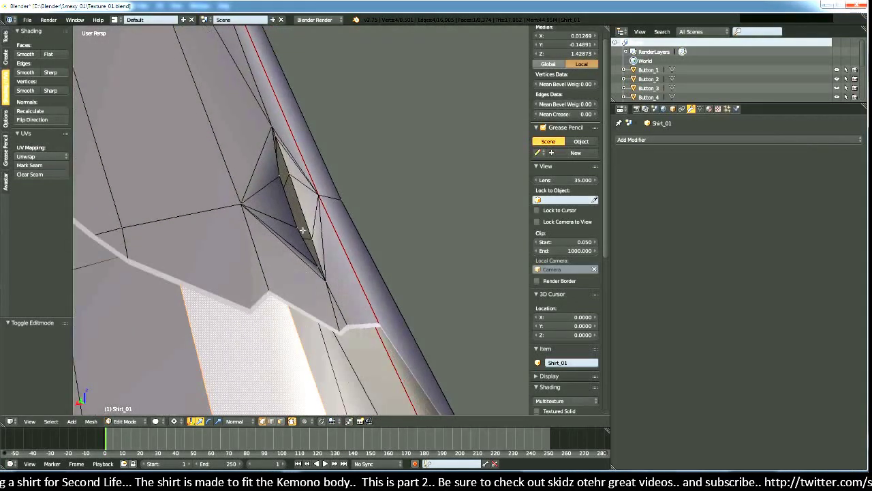
right_click(289, 176)
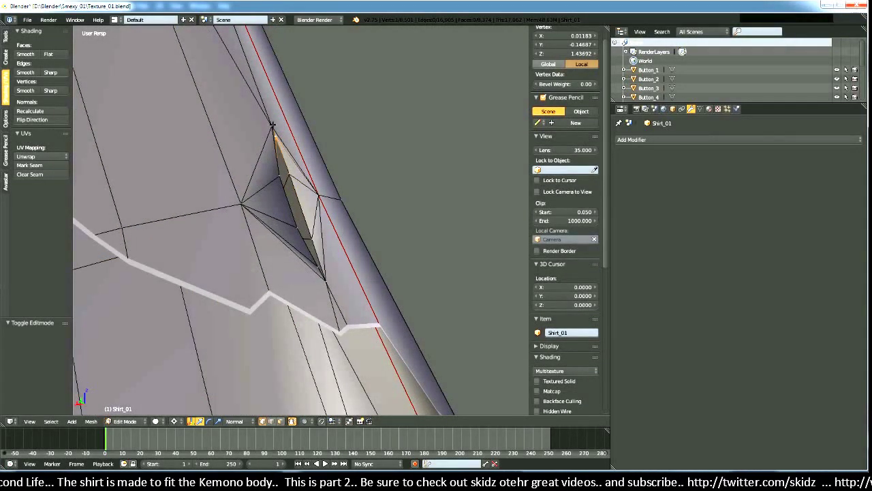
shift+right_click(283, 123)
key(alt+m)
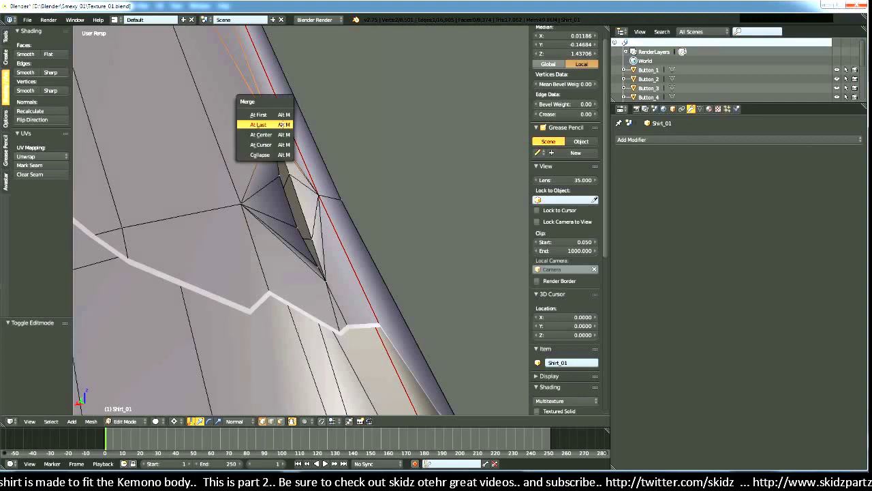
click(283, 123)
Step: Merge the two close vertices at the buttonhole's lower tip using At Last
middle_drag(293, 217, 288, 220)
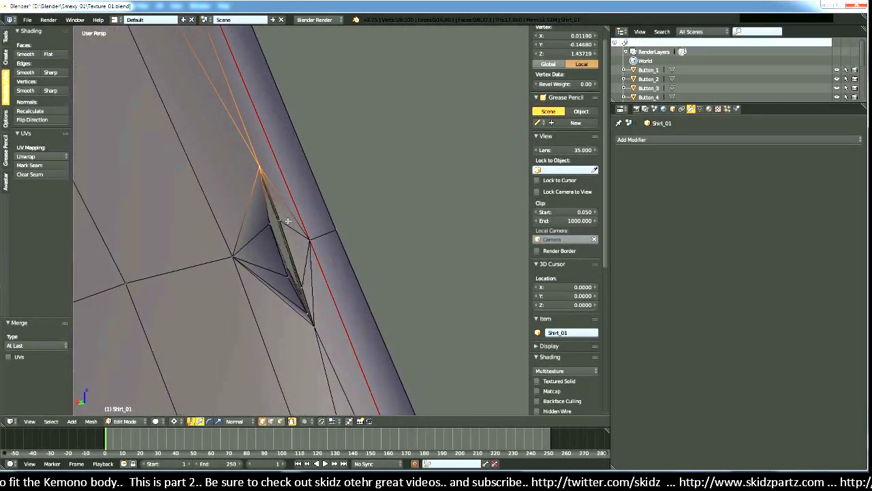
middle_drag(310, 290, 339, 284)
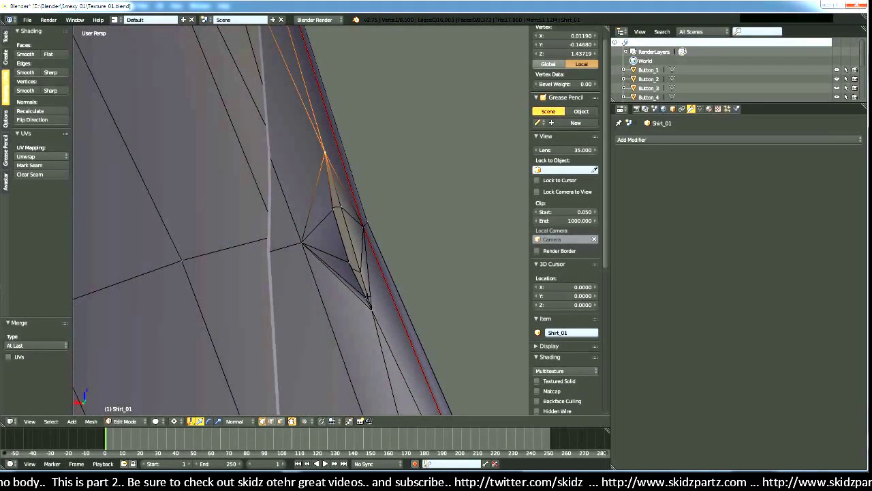
shift+right_click(383, 323)
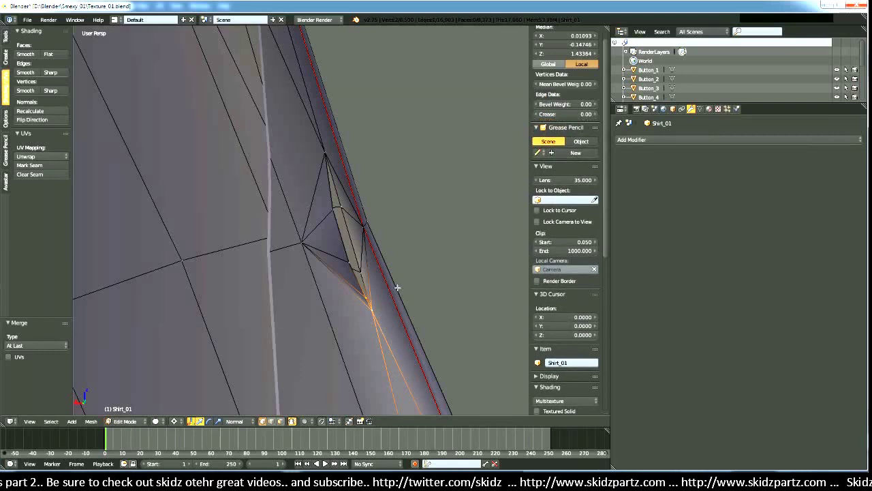
key(alt+m)
click(397, 287)
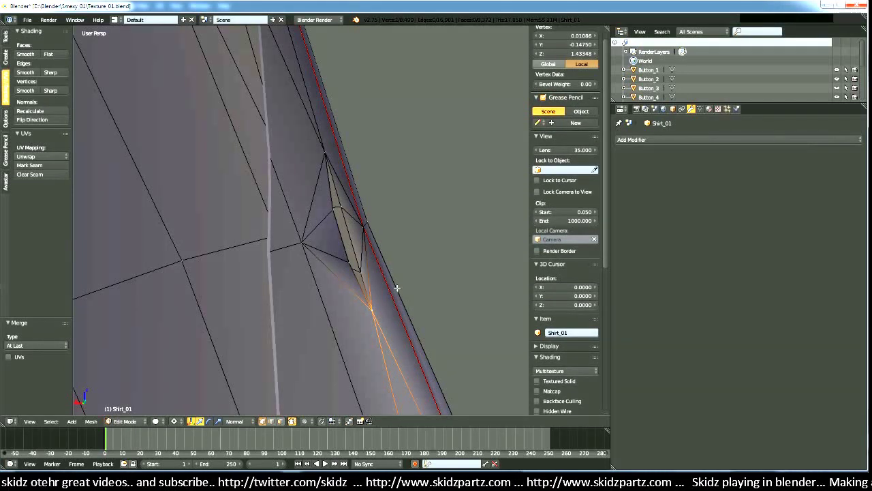
Step: Merge two neighbouring vertices along the buttonhole's inner side using At Last, and clear the selection
middle_drag(397, 287, 415, 353)
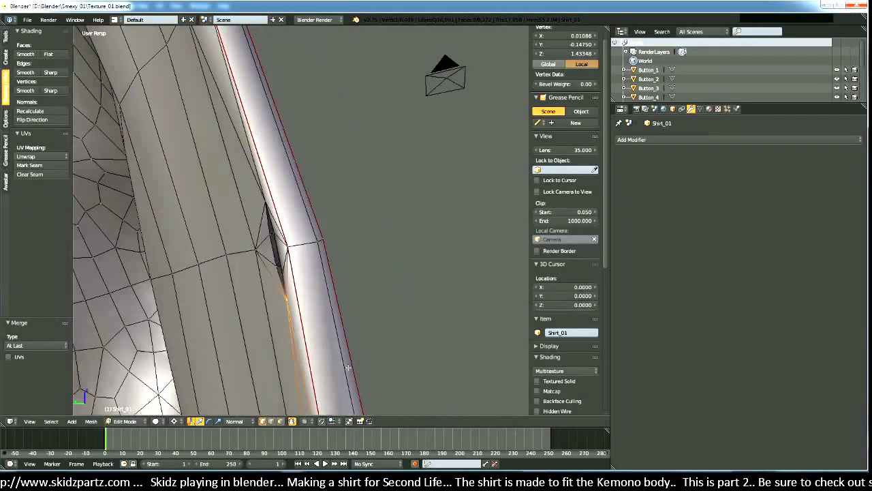
middle_drag(349, 366, 313, 275)
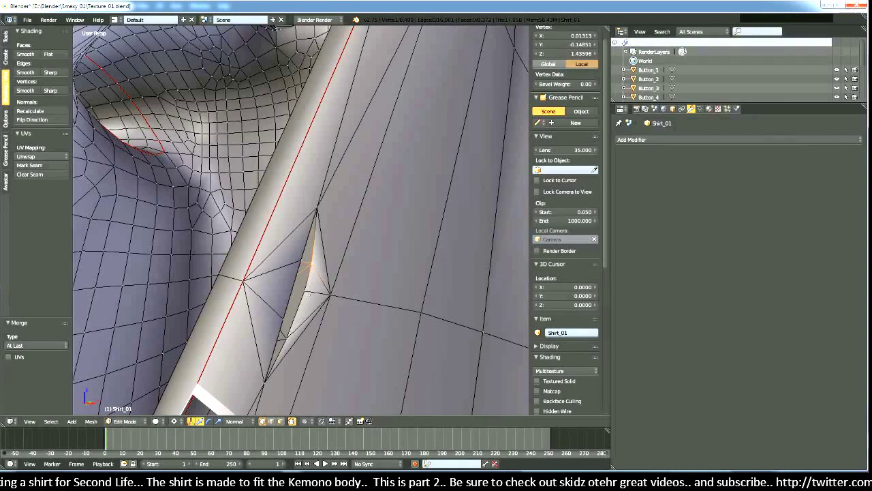
shift+right_click(308, 294)
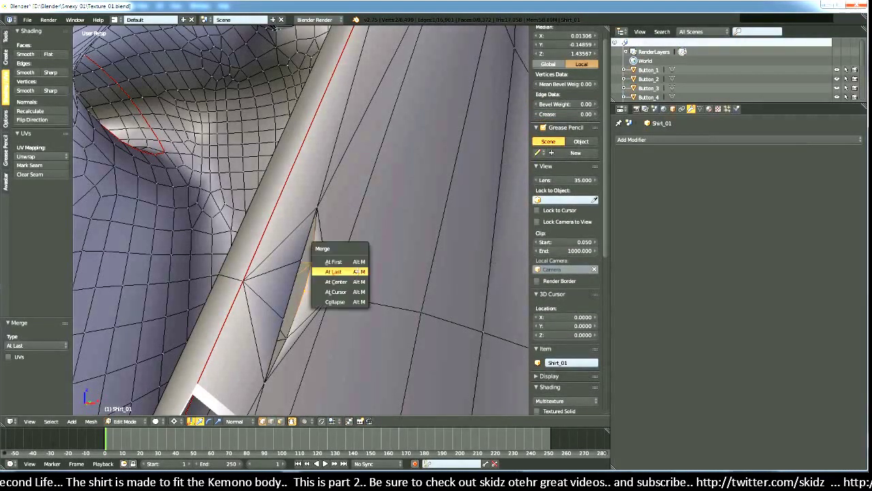
click(357, 271)
middle_drag(357, 271, 343, 297)
key(a)
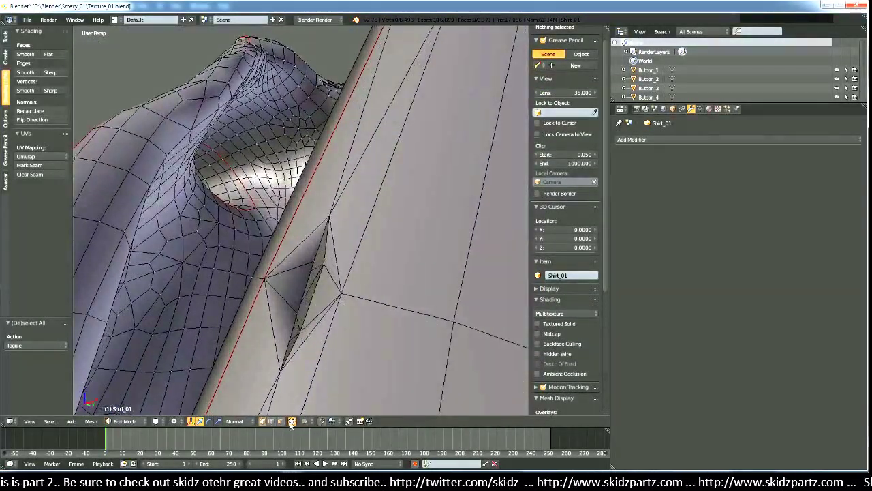
Step: Switch to face selection, check individual faces around the merged buttonhole, and clear the selection
right_click(290, 294)
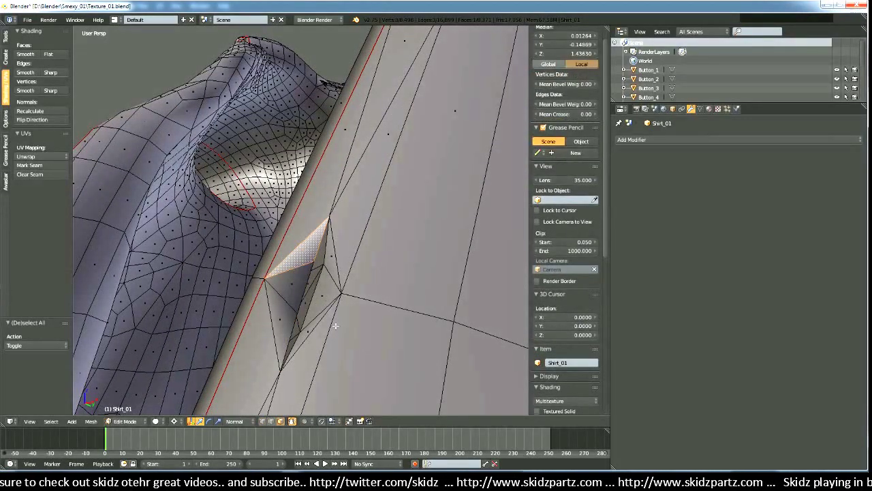
middle_drag(335, 326, 311, 331)
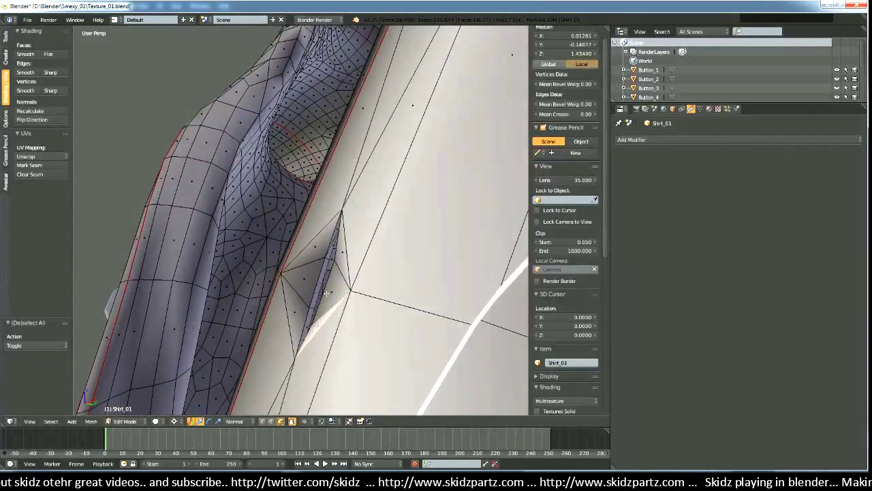
middle_drag(331, 294, 432, 296)
key(a)
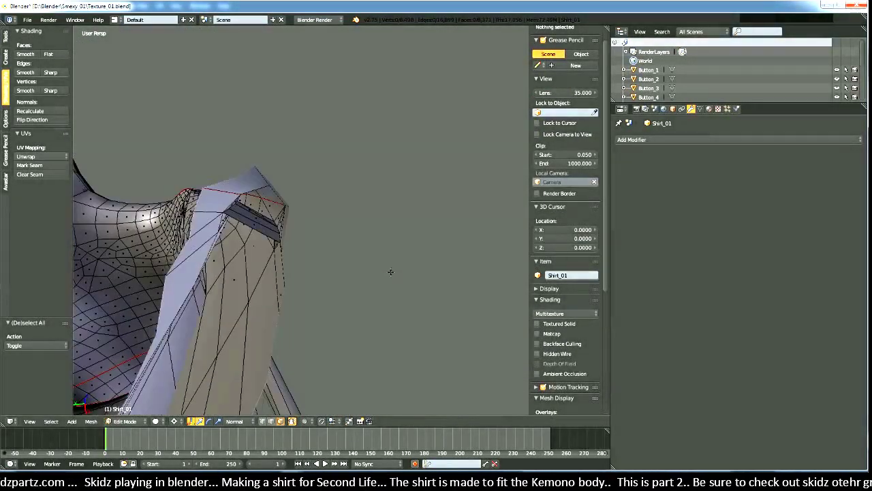
Step: Knife-cut an edge from the lower tip of the uppermost buttonhole near the collar to the adjacent seam vertex
middle_drag(391, 264, 345, 361)
middle_drag(328, 316, 351, 261)
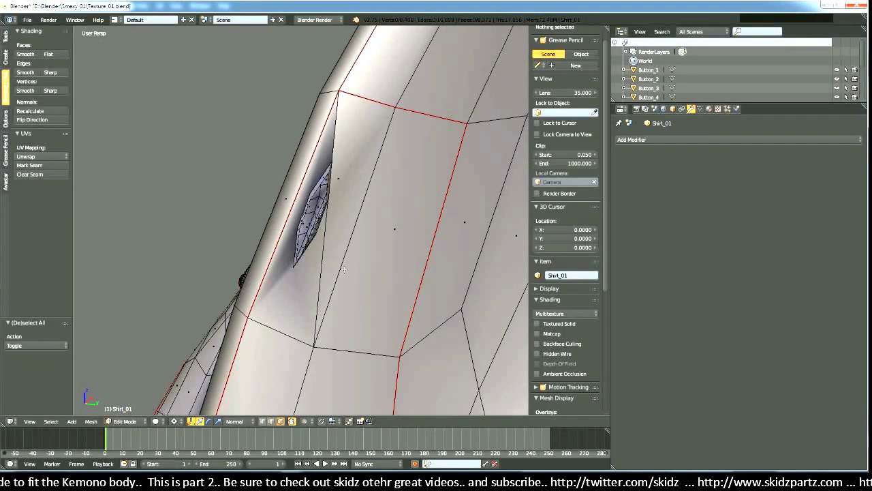
key(k)
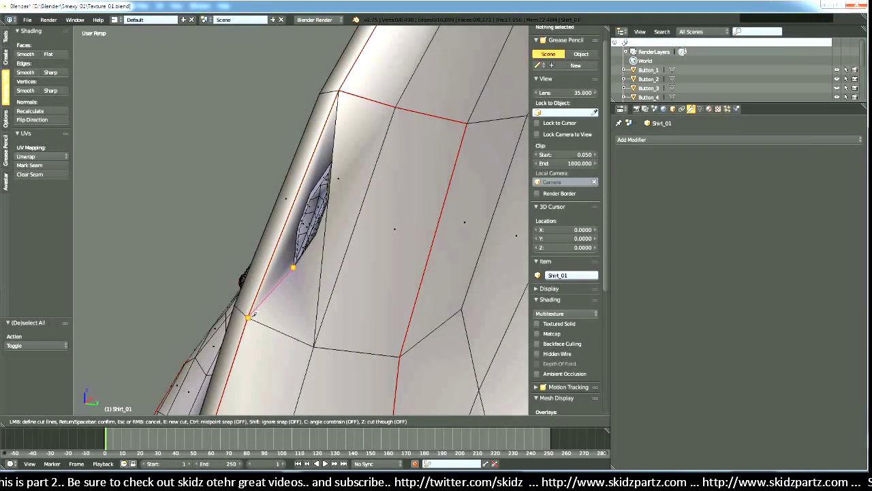
click(249, 318)
key(Return)
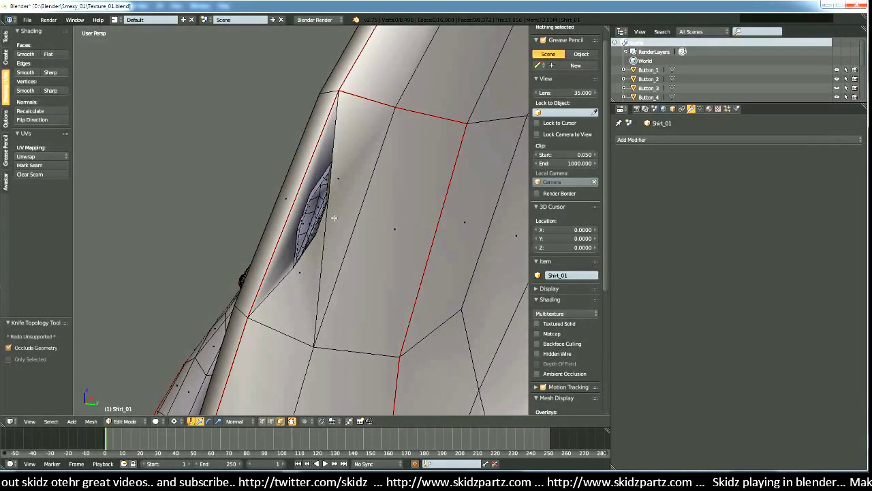
Step: Select the faces surrounding the upper buttonhole and triangulate them
right_click(334, 217)
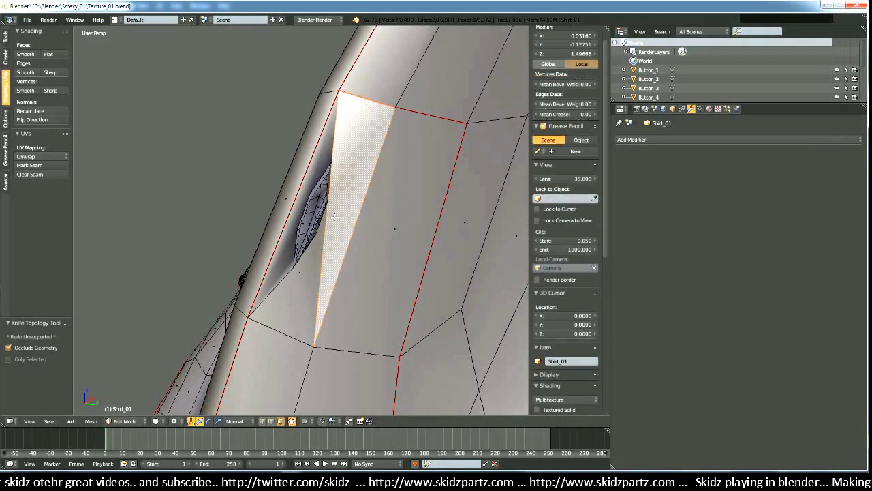
shift+right_click(314, 265)
shift+right_click(315, 166)
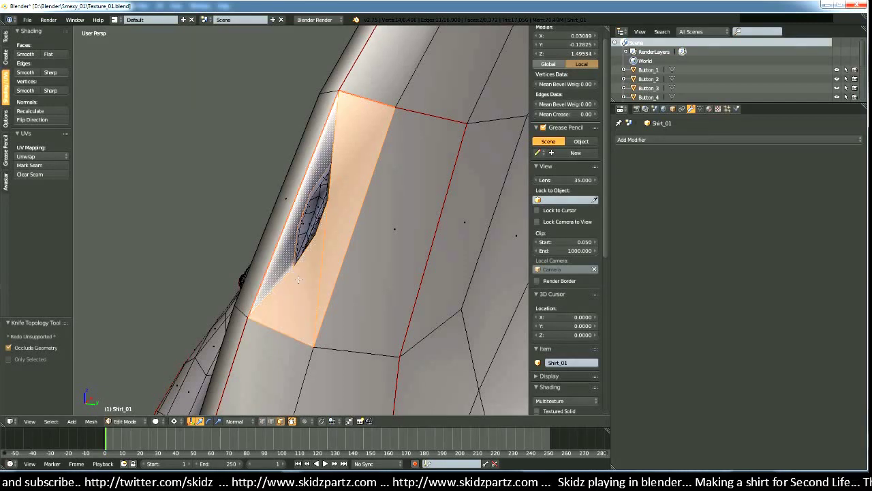
middle_drag(298, 279, 171, 381)
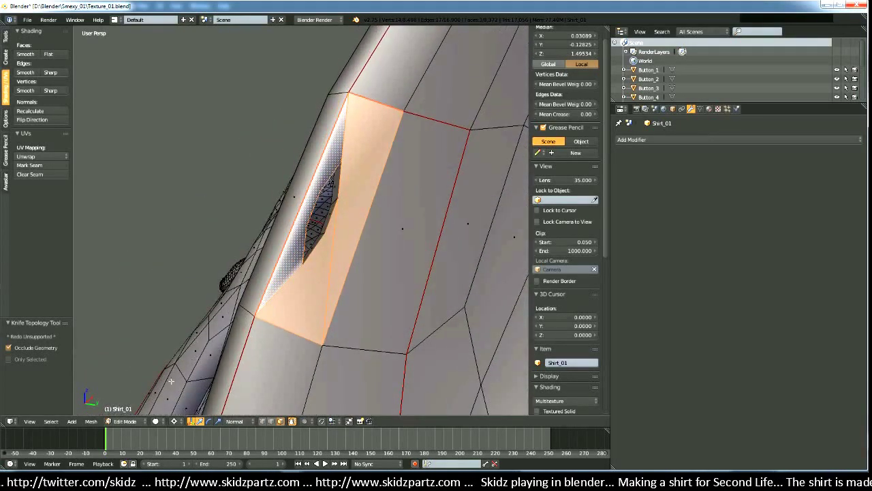
click(97, 421)
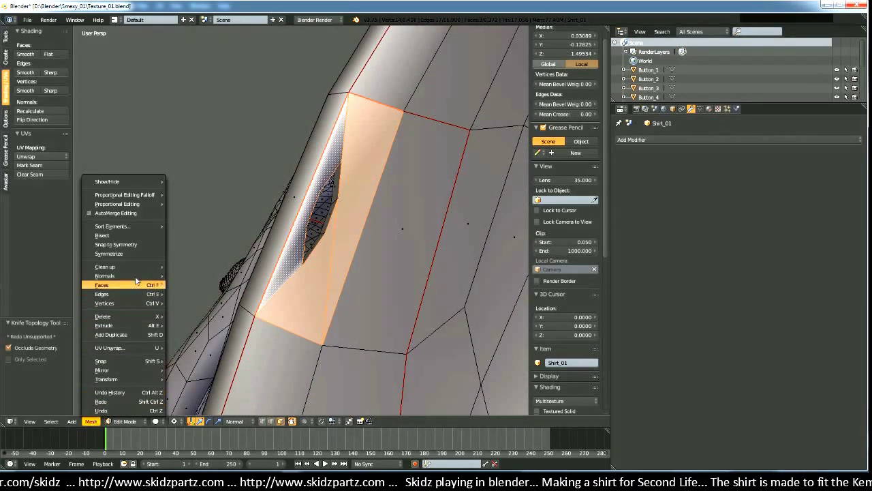
mouse_move(133, 285)
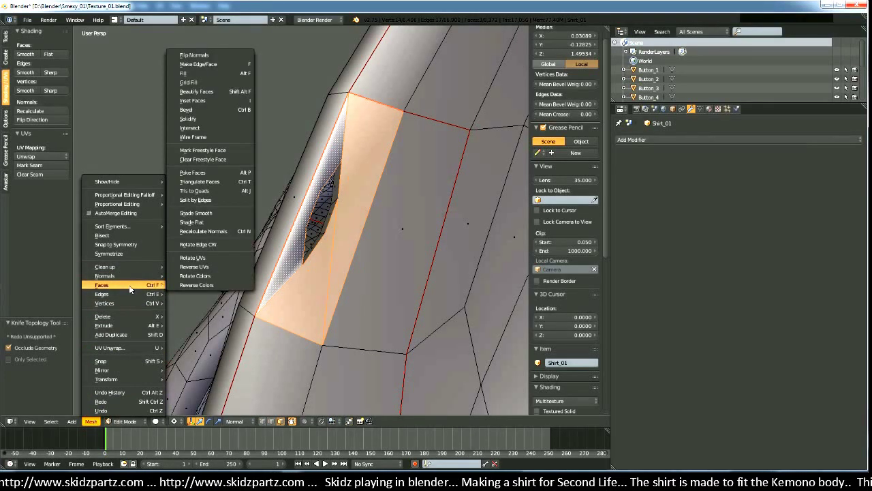
click(217, 182)
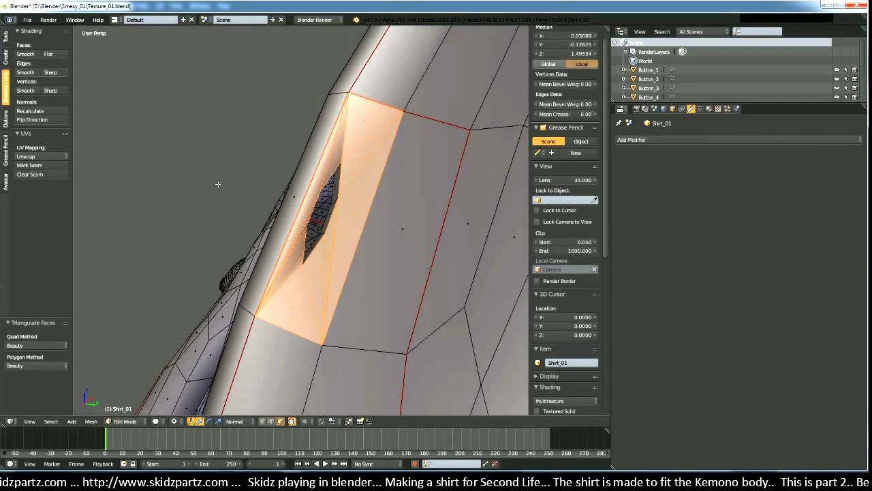
Step: In vertex selection, merge three vertices along the seam-side edge of the upper buttonhole using At Last
middle_drag(319, 268, 314, 348)
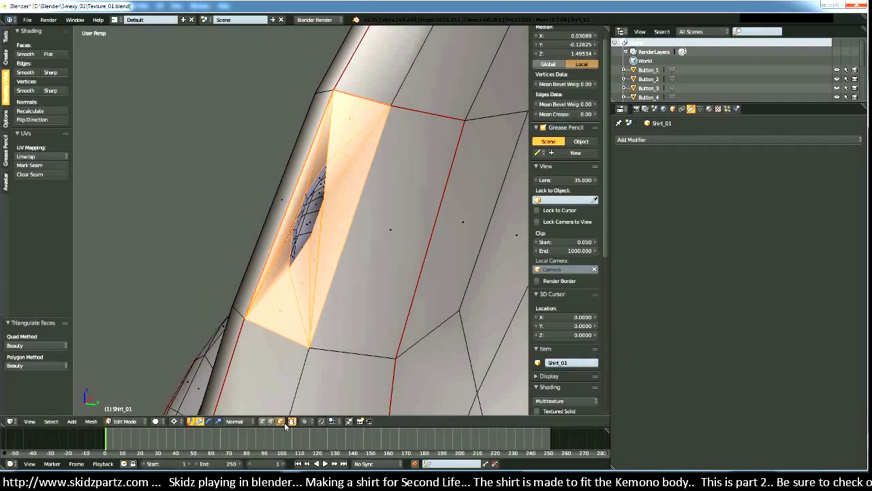
click(263, 421)
right_click(288, 230)
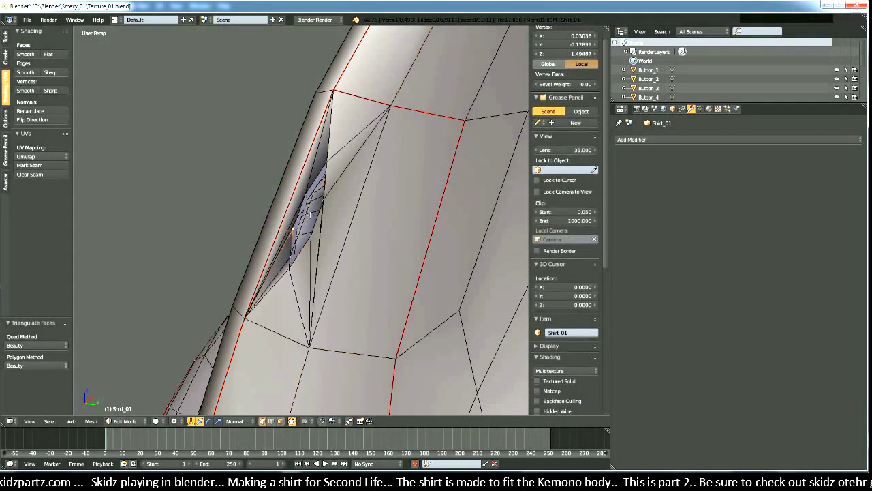
scroll(309, 214, up, 2)
middle_drag(308, 220, 299, 257)
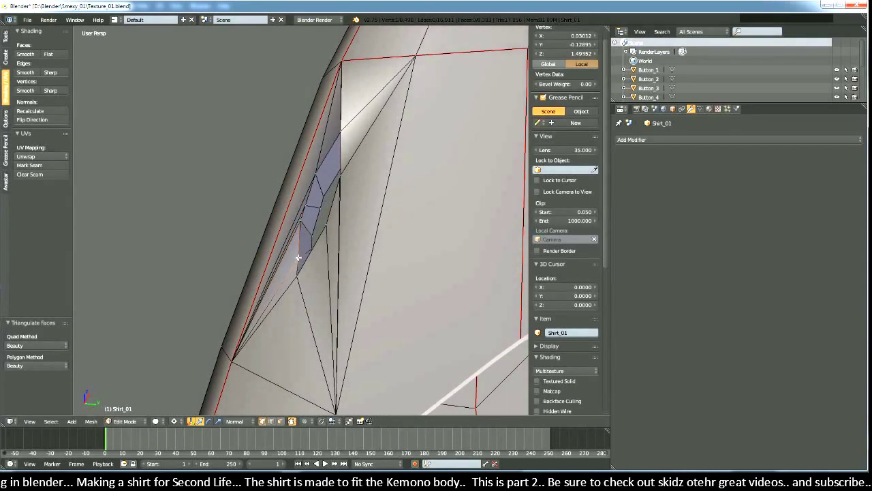
shift+right_click(305, 213)
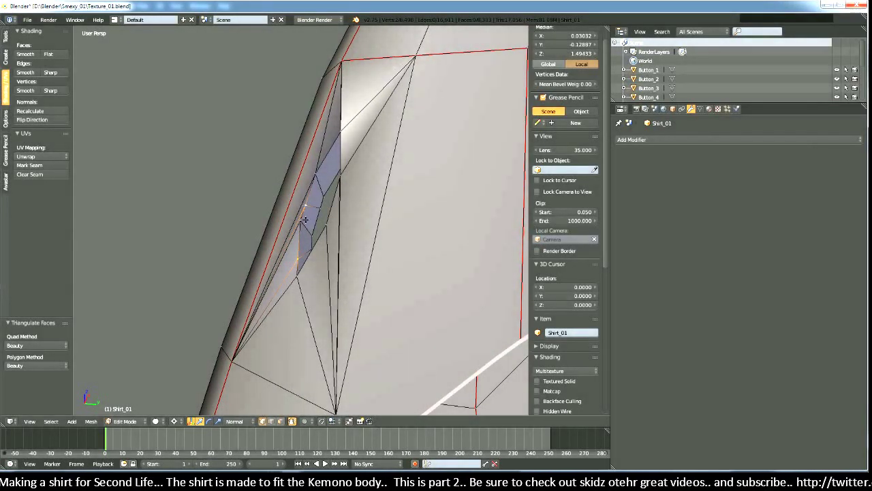
shift+right_click(317, 191)
key(alt+m)
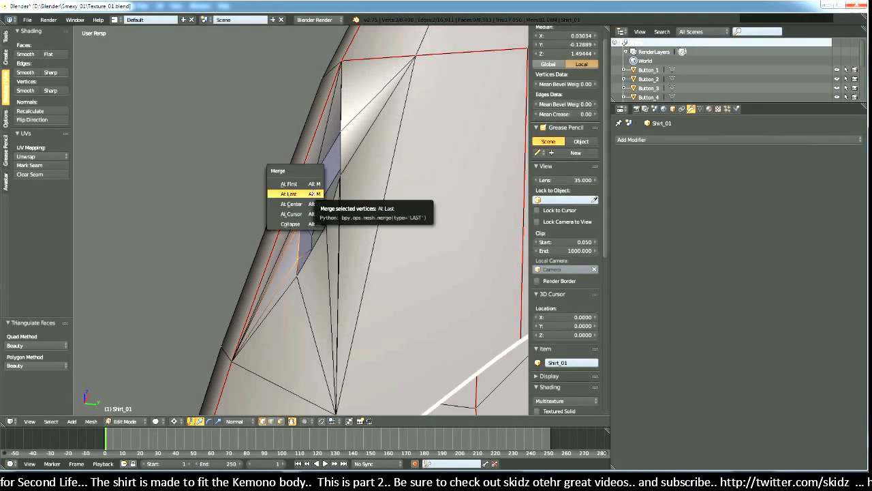
click(302, 195)
middle_drag(302, 224, 320, 281)
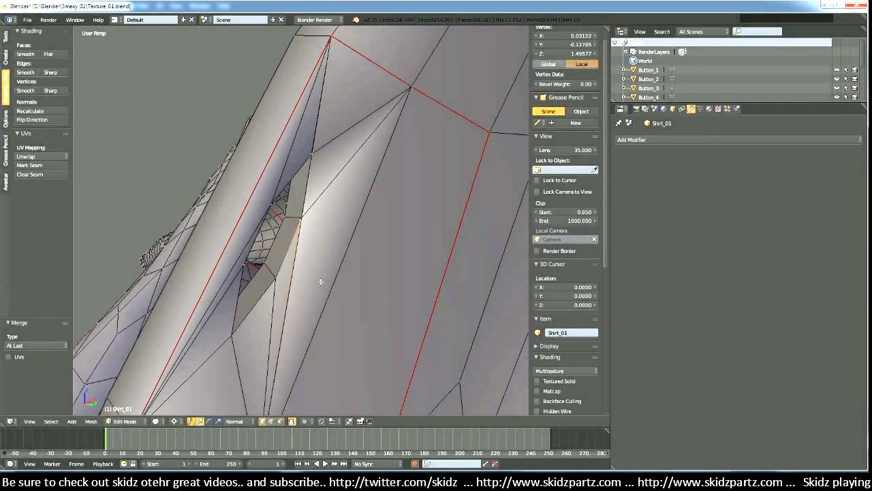
Step: Switch to wireframe, merge two neighbouring vertices on the buttonhole edge farther from the seam using At Last, and return to solid shading
key(a)
right_click(303, 235)
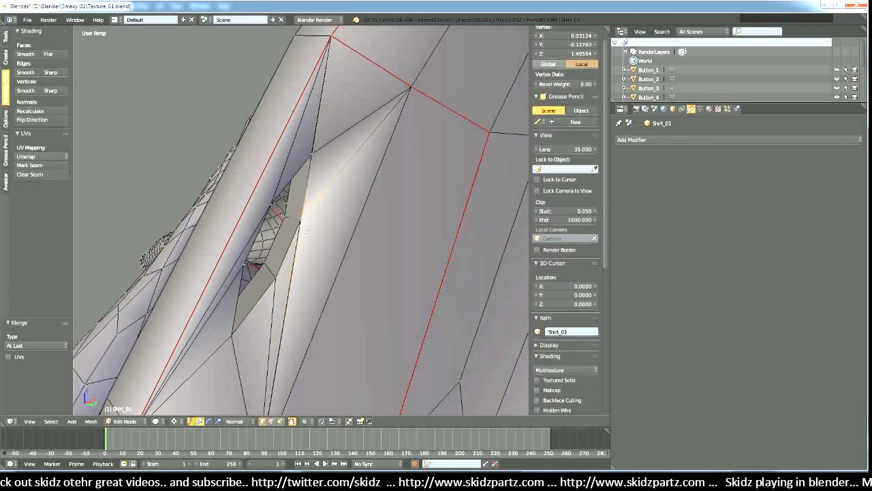
key(z)
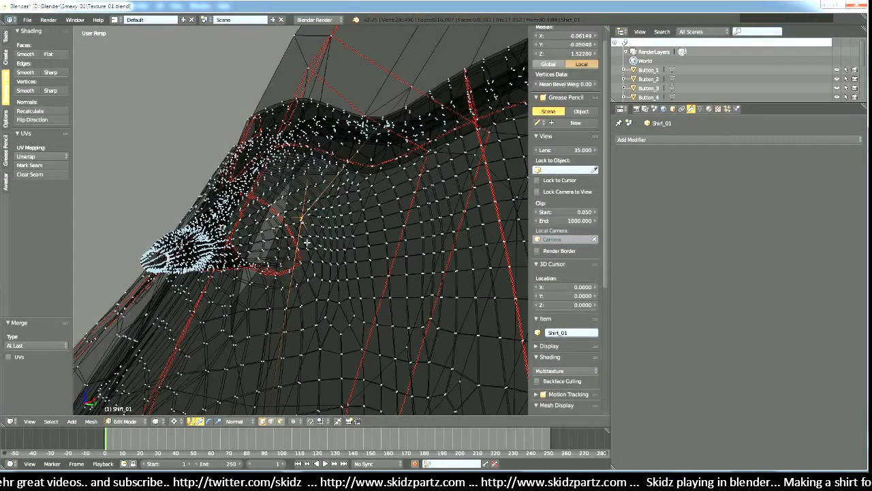
right_click(306, 241)
middle_drag(306, 242, 333, 243)
shift+right_click(300, 219)
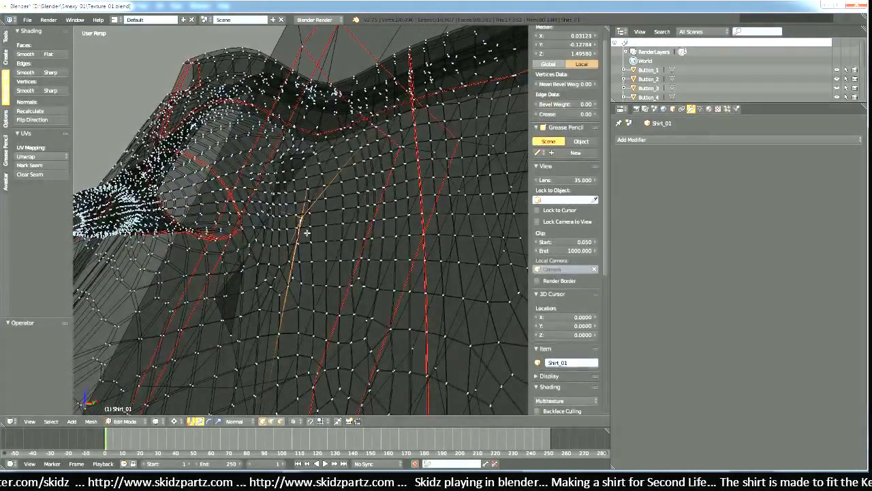
key(alt+m)
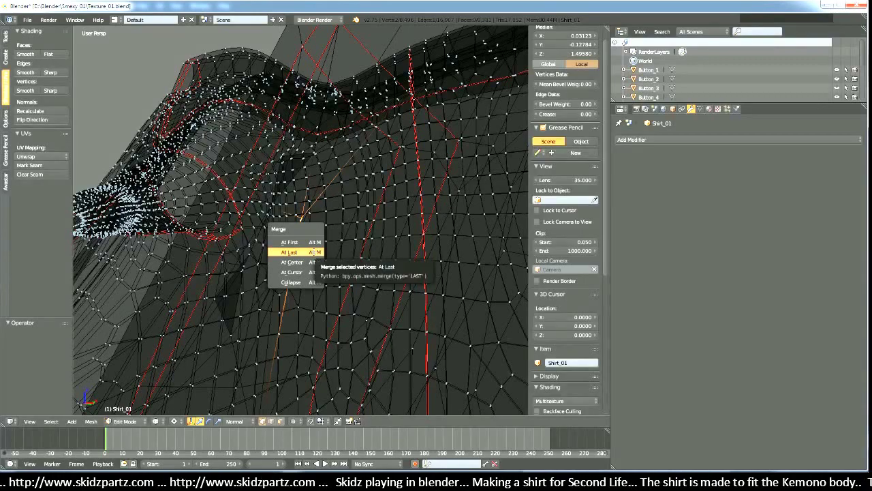
click(289, 251)
key(z)
middle_drag(290, 247, 346, 232)
Step: Merge the two adjacent vertices at the buttonhole's upper tip using At Last
shift+right_click(310, 163)
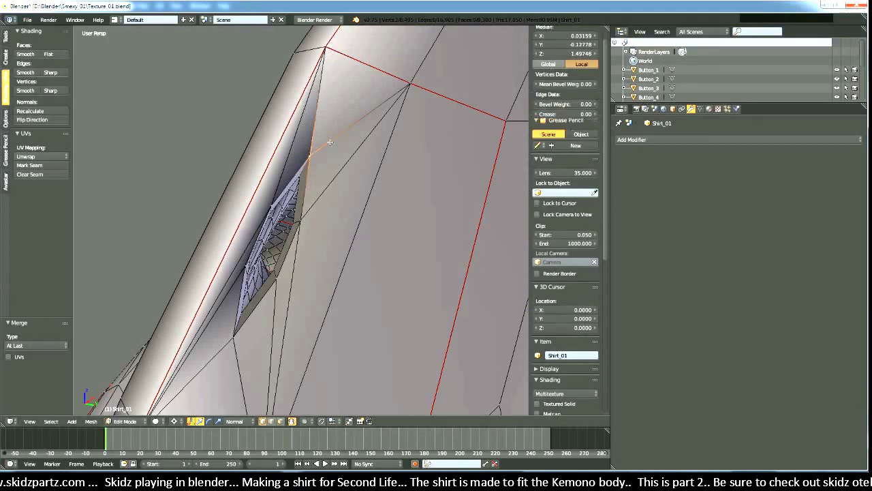
key(alt+m)
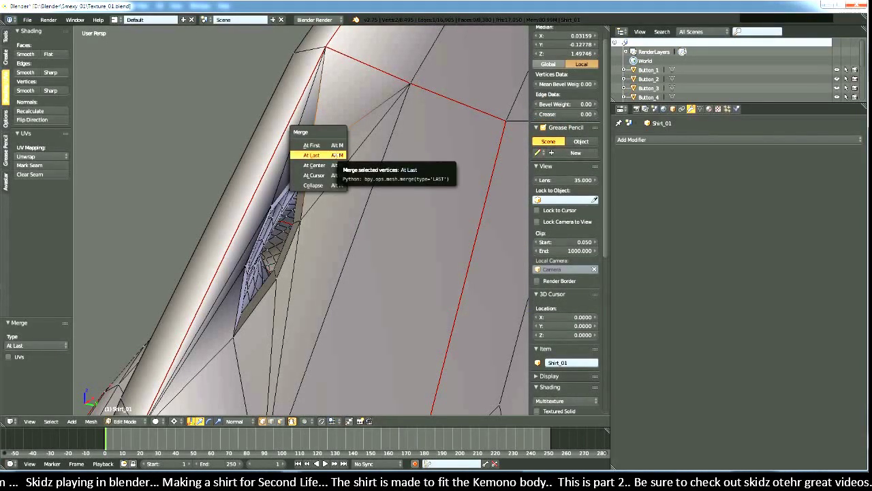
click(336, 154)
middle_drag(296, 230, 326, 310)
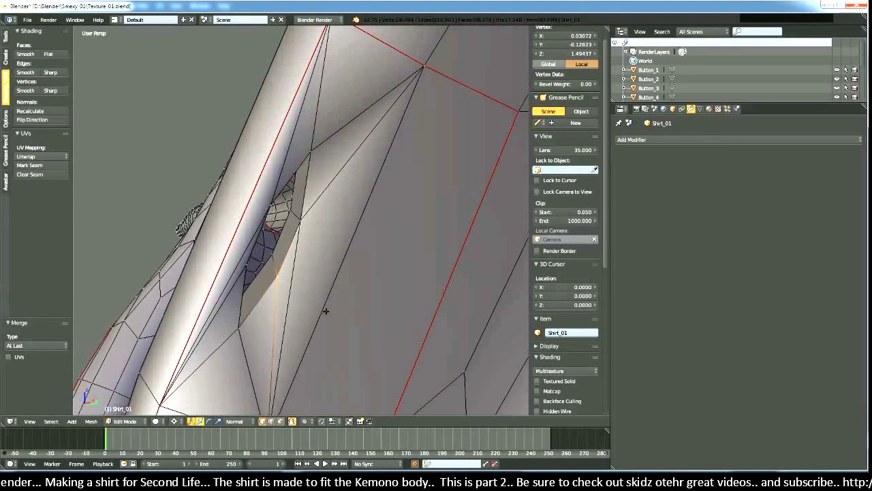
Step: Set the pivot point to Individual Origins and reposition vertices along the buttonhole's seam-side edge
click(172, 422)
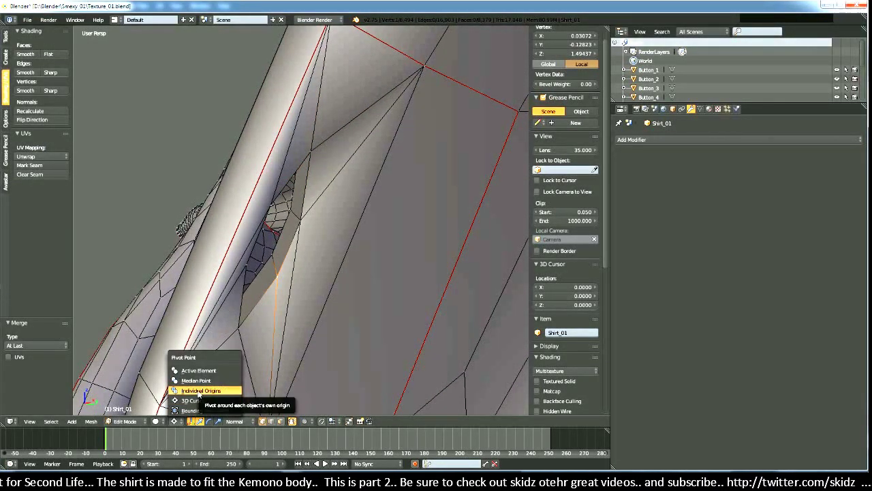
click(198, 396)
middle_drag(348, 299, 311, 278)
key(g)
right_click(339, 288)
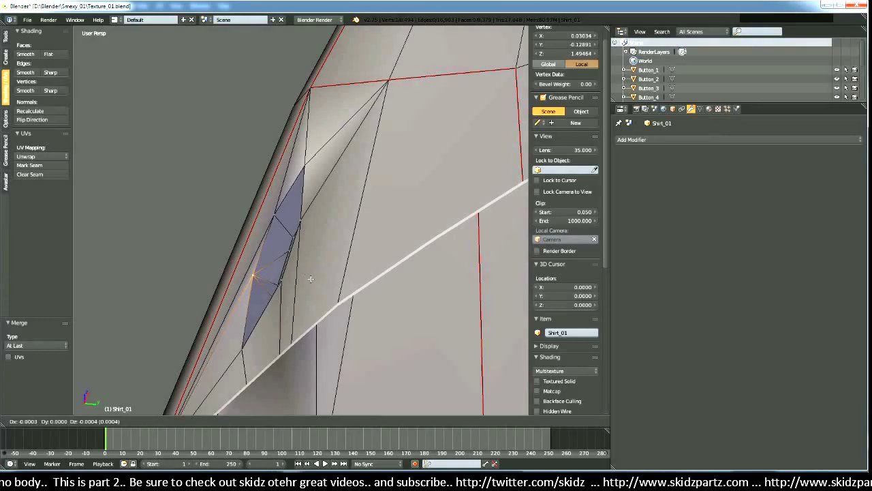
right_click(277, 215)
key(g)
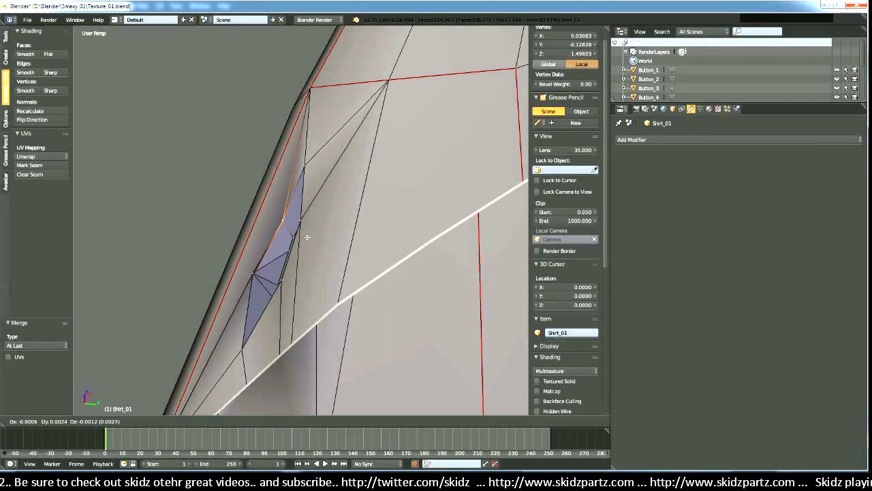
click(306, 247)
Step: On the opposite face of the placket, knife-cut an edge from the buttonhole's lower tip to the nearby seam corner vertex
middle_drag(294, 317, 415, 295)
right_click(250, 300)
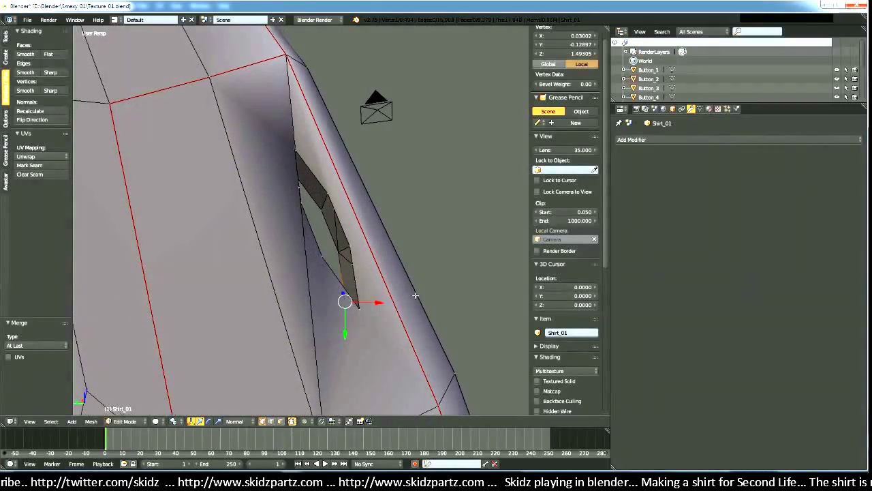
scroll(415, 295, down, 1)
shift+middle_drag(387, 330, 367, 301)
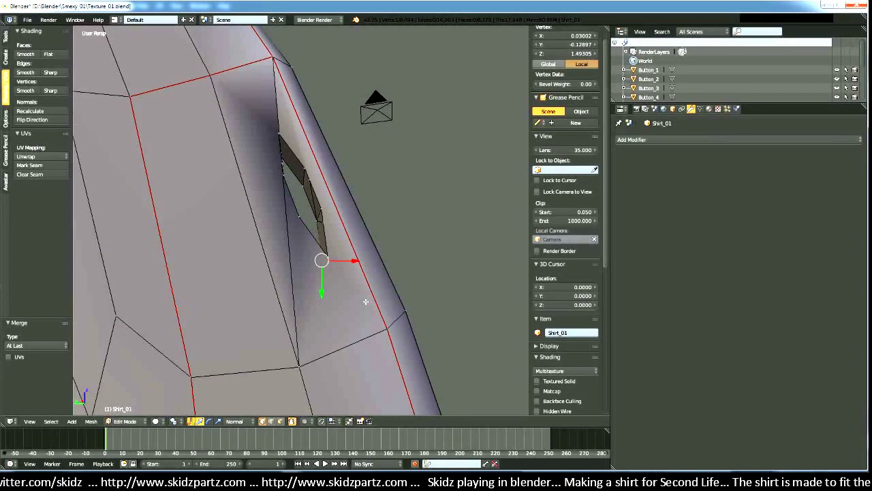
key(k)
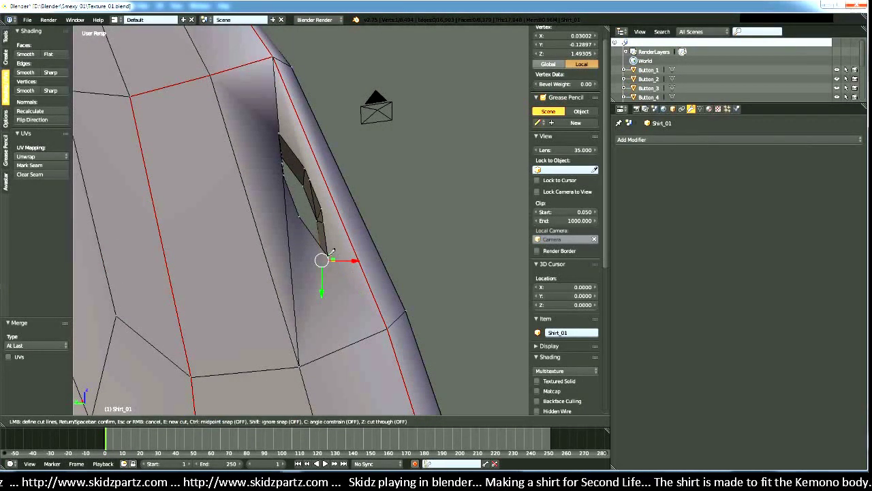
click(388, 329)
key(Return)
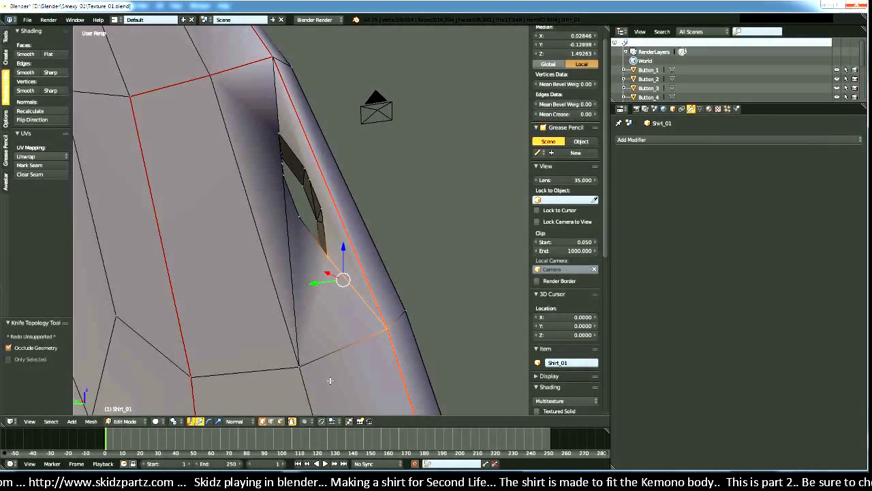
Step: Select the three faces surrounding the buttonhole on this side and triangulate them
click(280, 421)
click(327, 314)
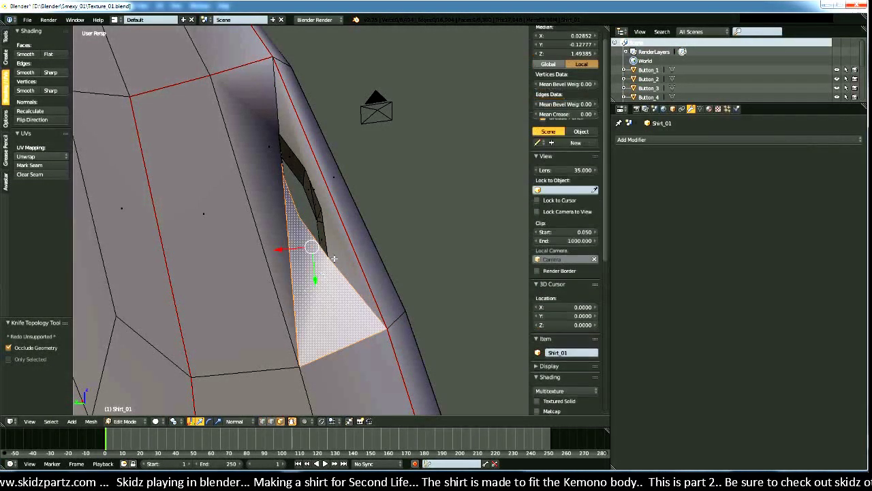
shift+click(320, 136)
shift+click(252, 142)
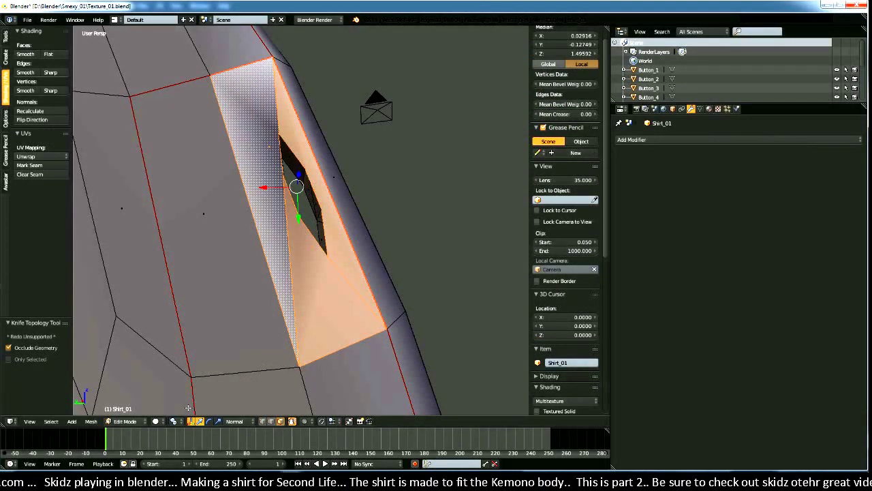
click(90, 421)
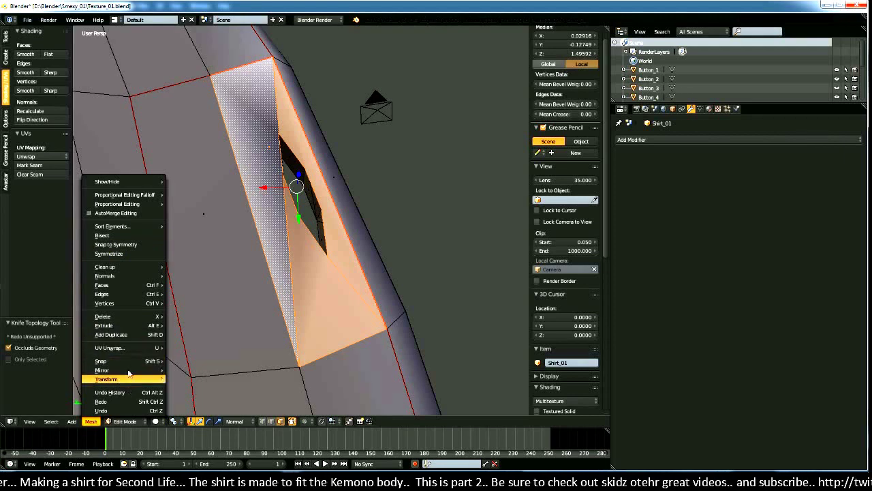
mouse_move(123, 295)
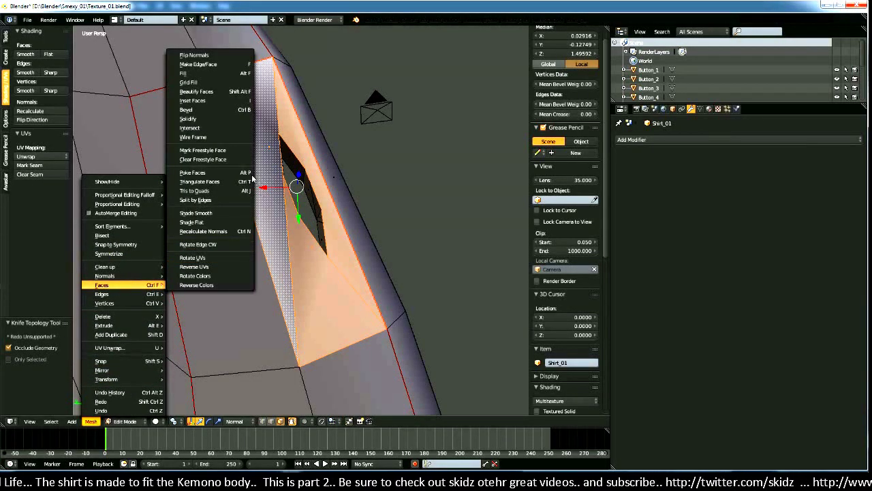
click(226, 182)
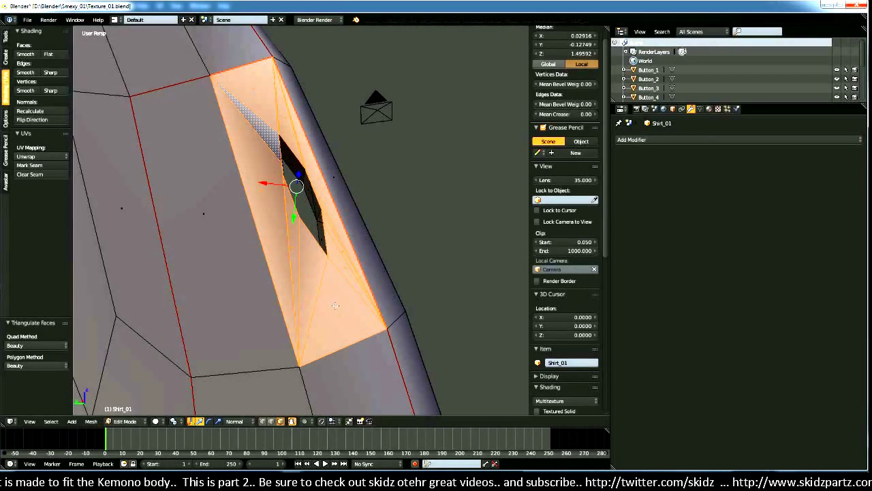
Step: Return to vertex selection and merge three vertices on the lower seam-side edge of the triangulated buttonhole using At Last
click(262, 422)
middle_drag(351, 346, 361, 255)
right_click(357, 264)
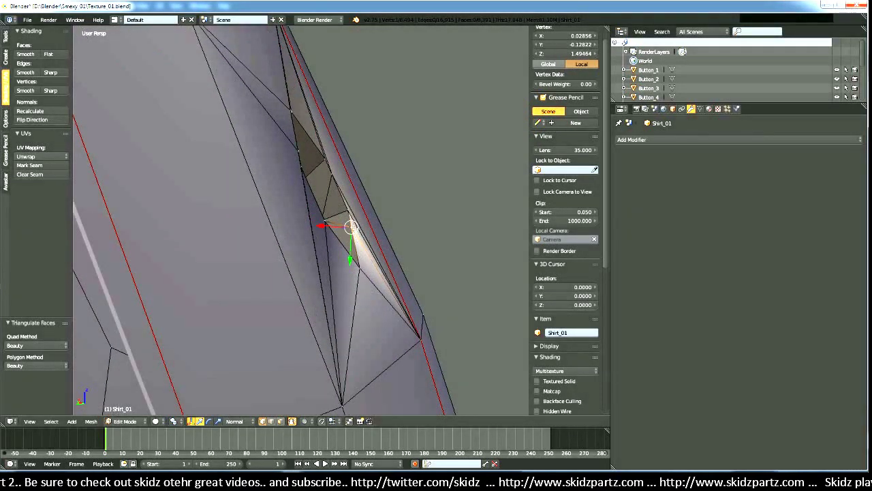
shift+right_click(348, 212)
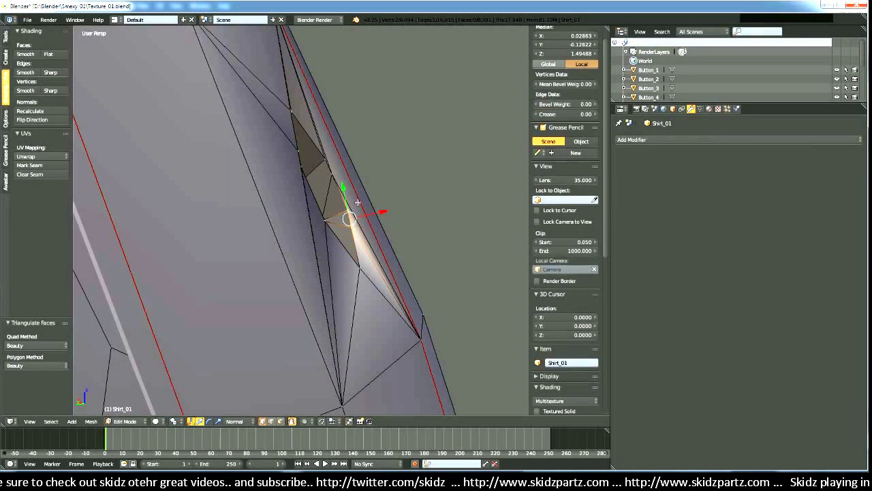
shift+right_click(332, 177)
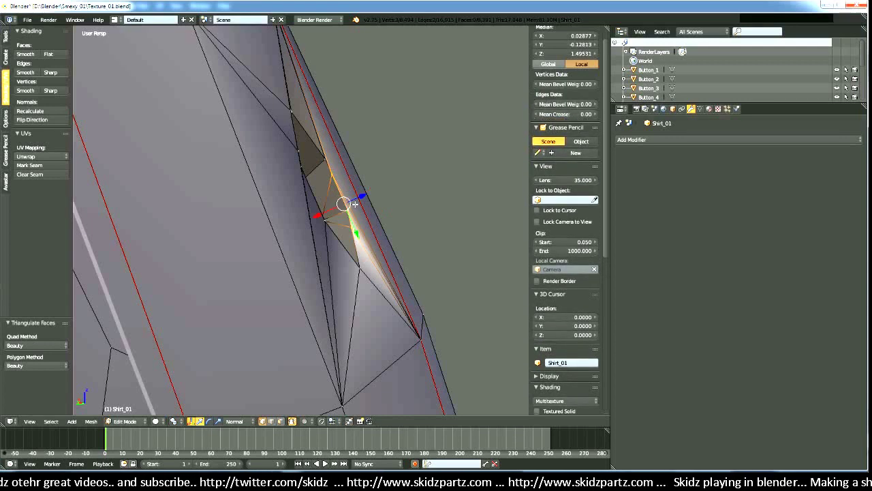
key(alt+m)
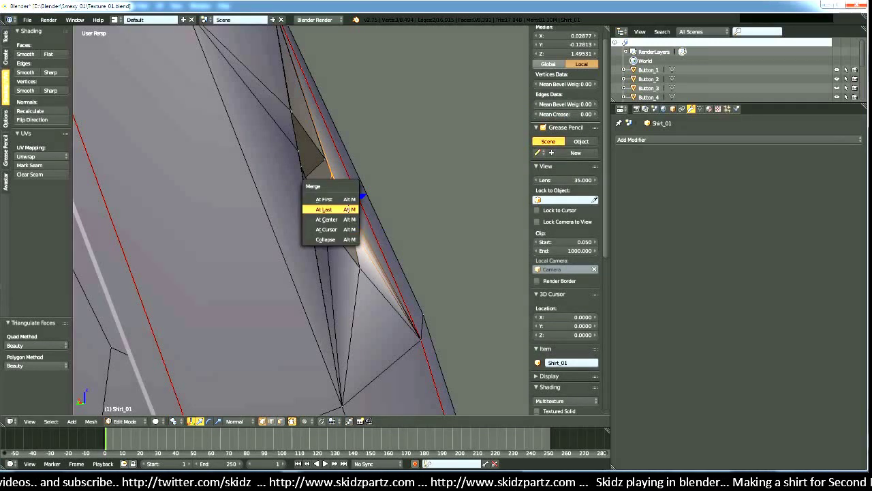
click(345, 203)
middle_drag(361, 246, 340, 224)
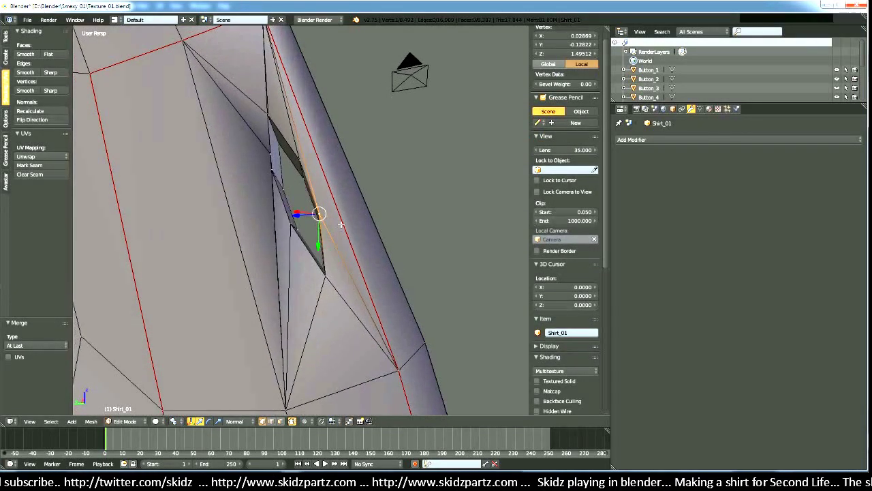
right_click(302, 162)
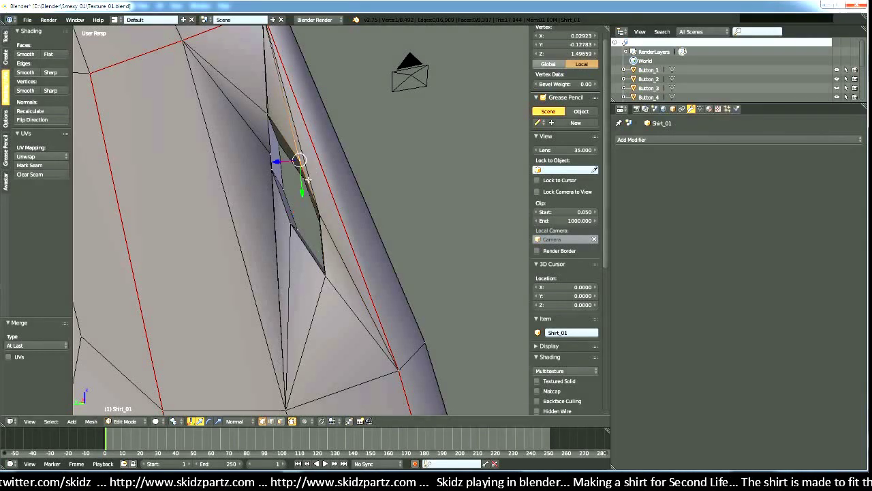
key(g)
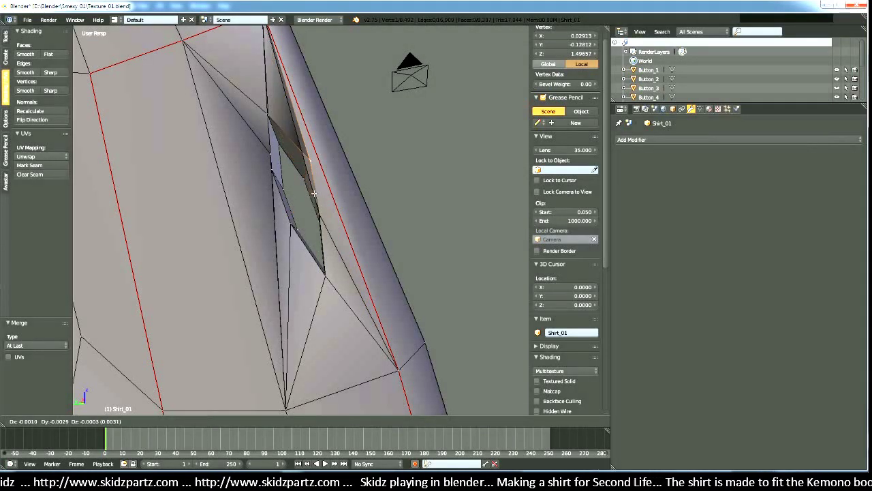
click(266, 156)
Step: Merge the two vertices at the upper tip of the triangulated buttonhole using At Last
key(g)
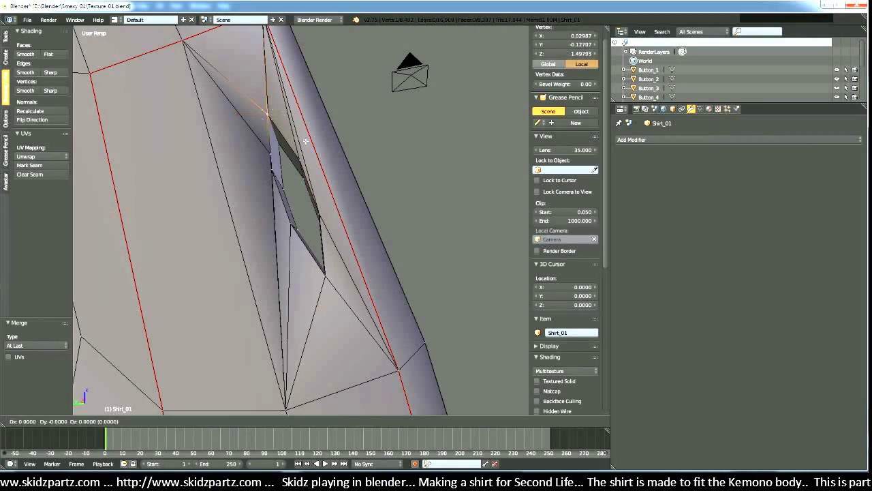
key(Escape)
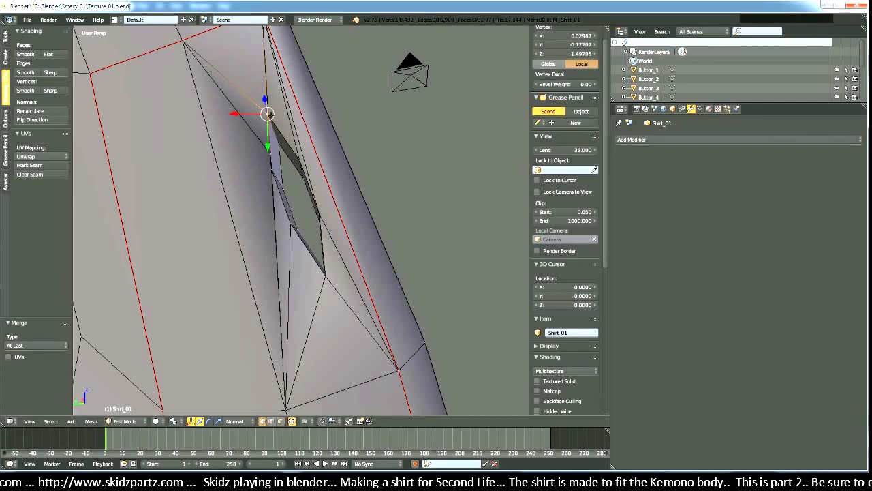
shift+right_click(297, 105)
key(alt+m)
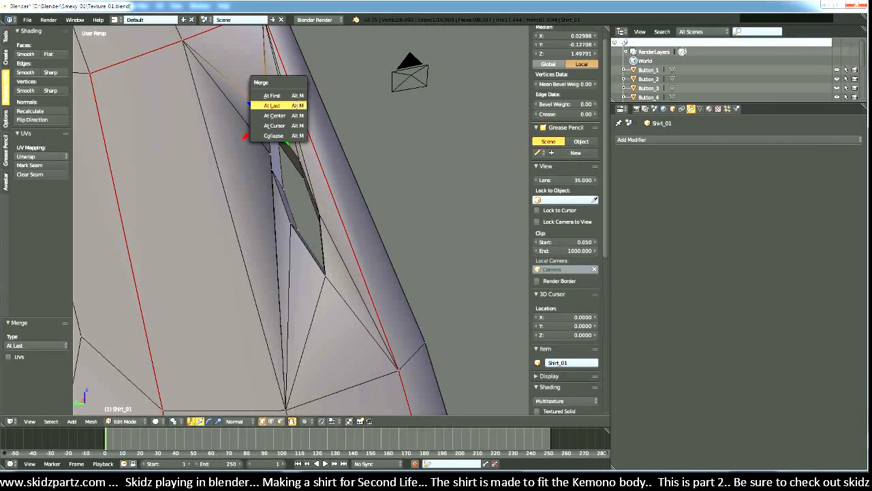
click(297, 105)
middle_drag(296, 109, 312, 197)
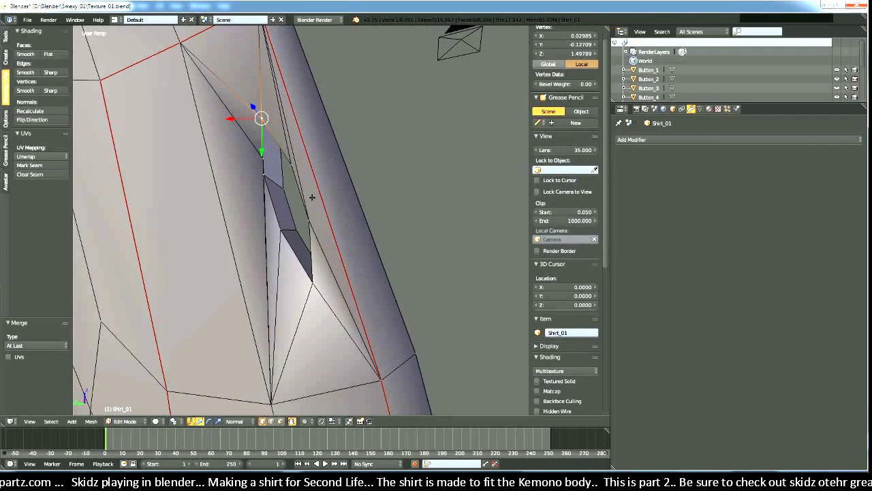
Step: Merge the paired vertices on the buttonhole's edge facing away from the seam using At Last, and clear the selection
shift+right_click(260, 174)
key(alt+m)
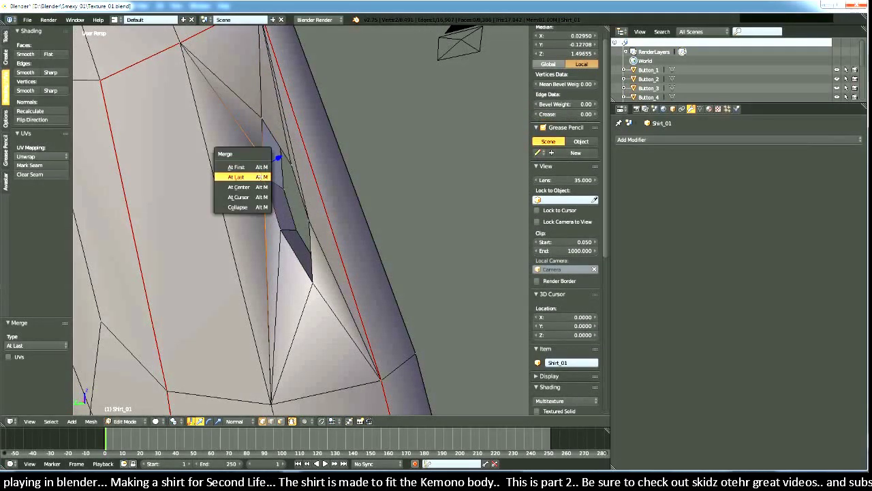
click(261, 175)
middle_drag(308, 263, 335, 241)
right_click(295, 249)
right_click(369, 272)
scroll(360, 288, up, 3)
key(a)
scroll(353, 289, down, 2)
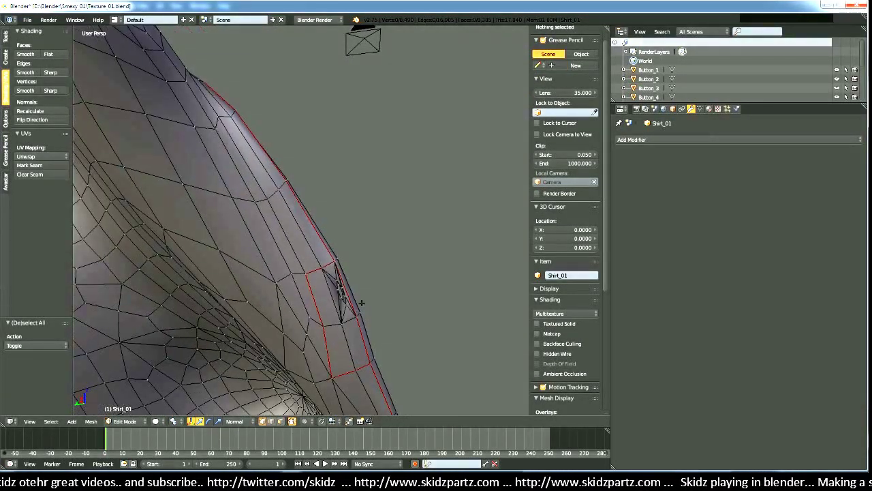
Step: On the next buttonhole up, knife-cut edges from its lower tip to the seam corner vertex and to the adjacent placket grid vertex
middle_drag(361, 301, 293, 230)
middle_drag(362, 287, 320, 285)
right_click(306, 239)
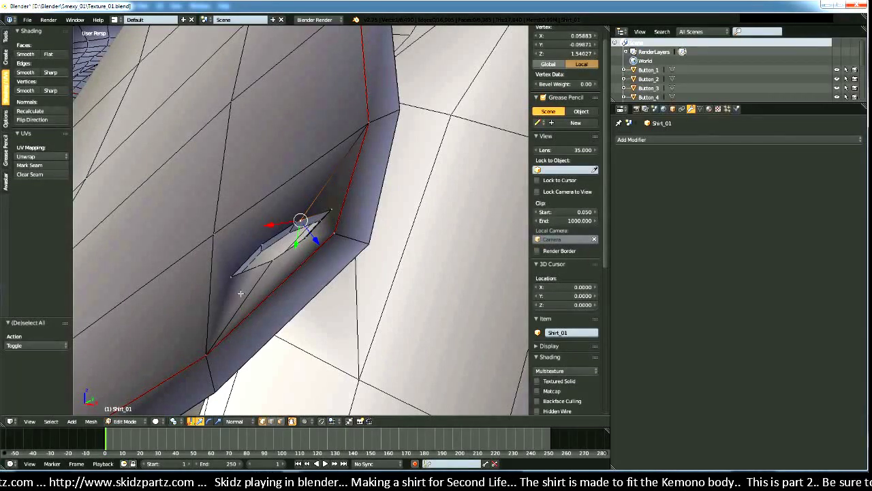
key(k)
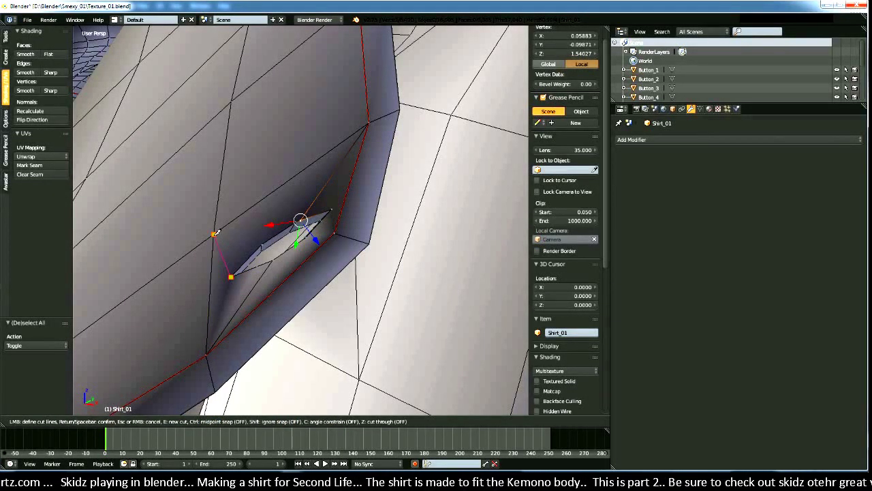
click(210, 349)
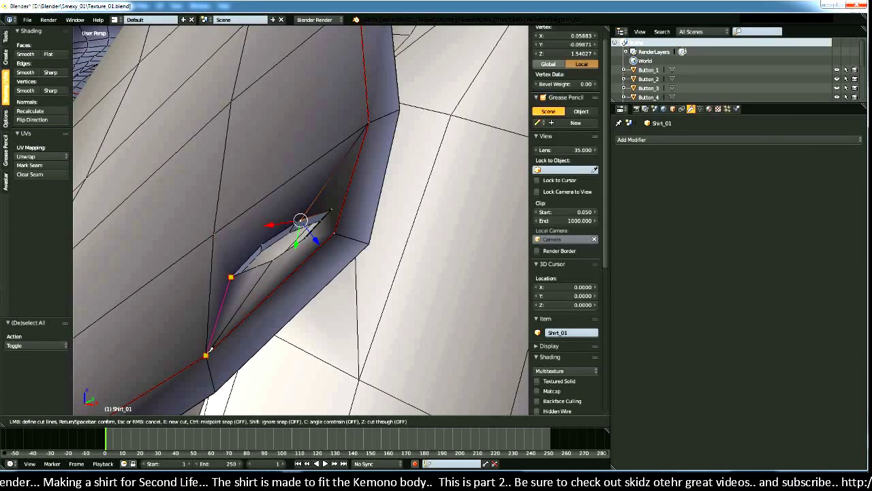
key(Return)
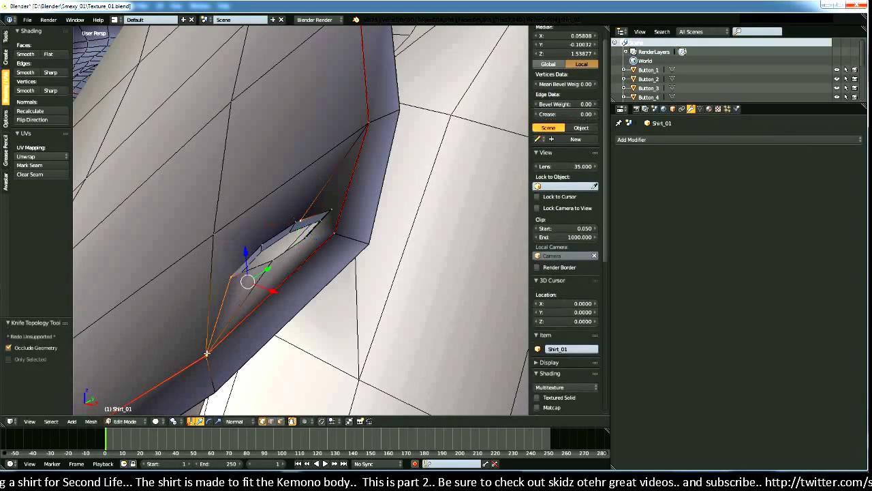
key(k)
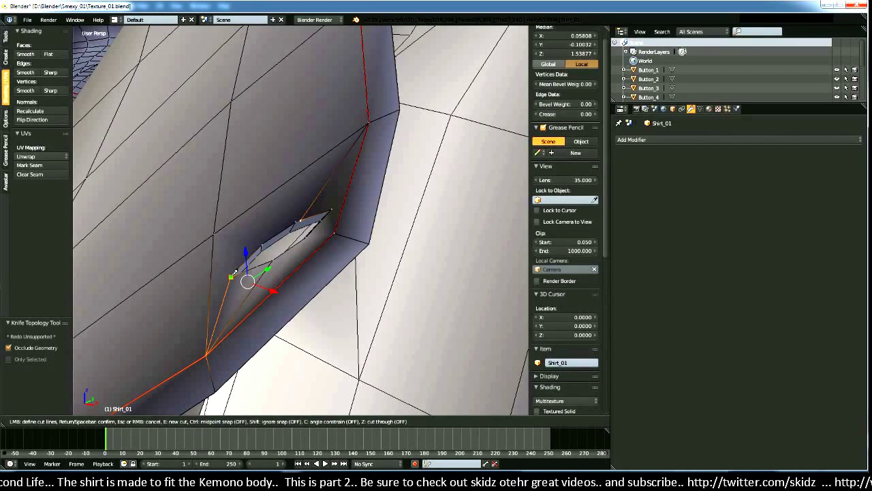
click(213, 234)
key(Return)
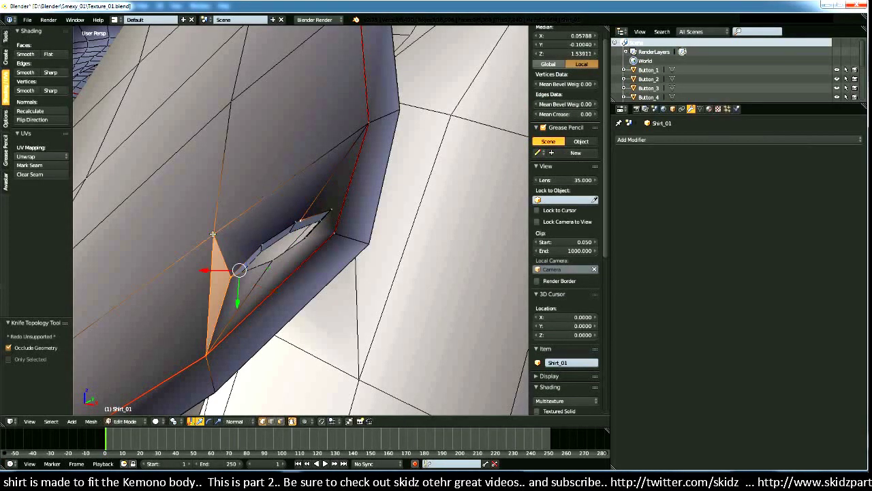
Step: Knife-cut edges from the buttonhole's upper tip to the nearest seam vertex and to the upper seam corner vertex
key(k)
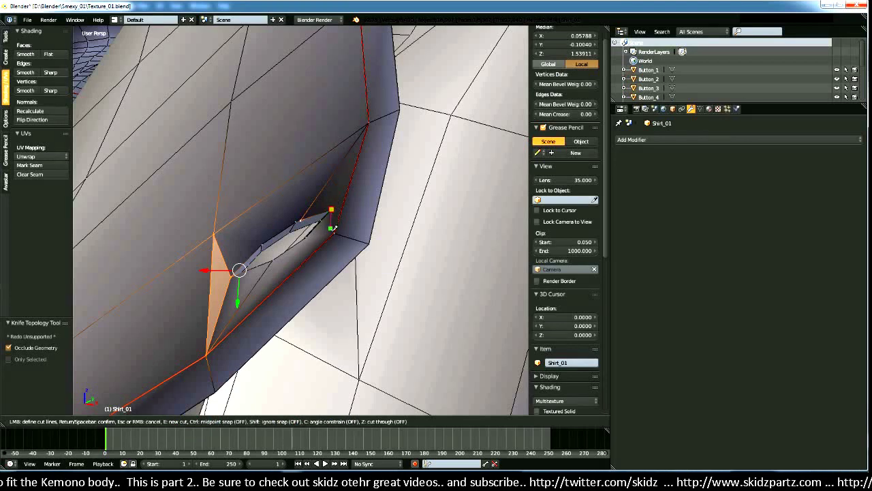
click(334, 233)
key(Return)
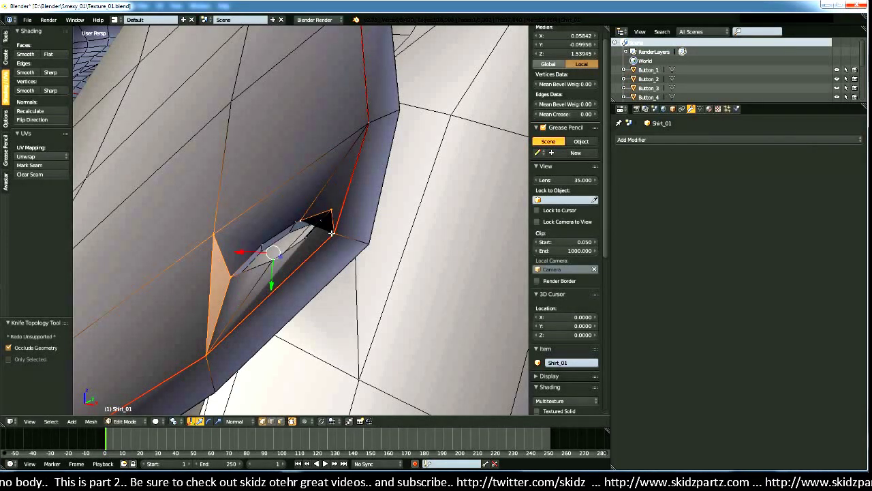
key(k)
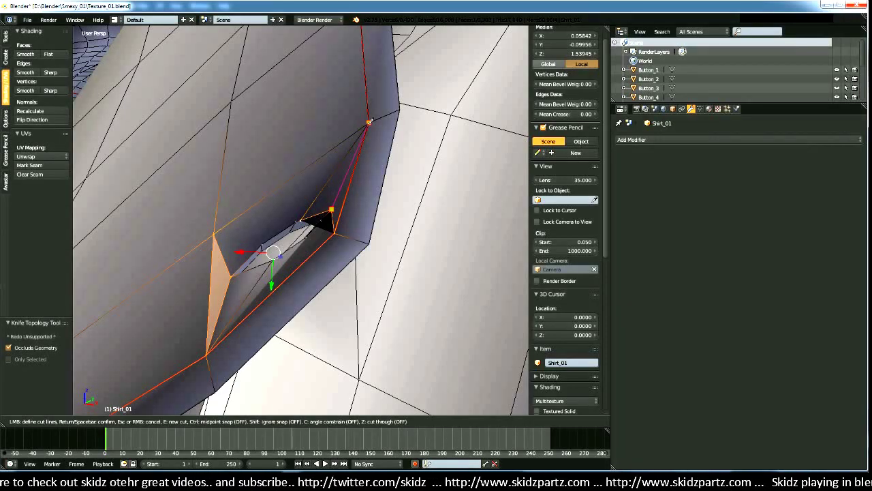
mouse_move(347, 208)
middle_down()
mouse_move(339, 211)
mouse_move(354, 212)
mouse_move(345, 214)
middle_up()
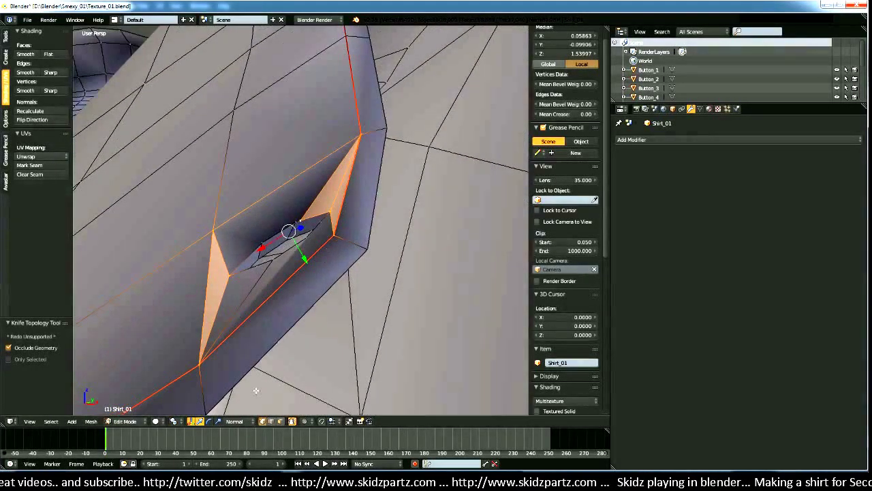
Step: Select the faces surrounding this buttonhole in face selection mode and triangulate them
click(280, 421)
right_click(264, 292)
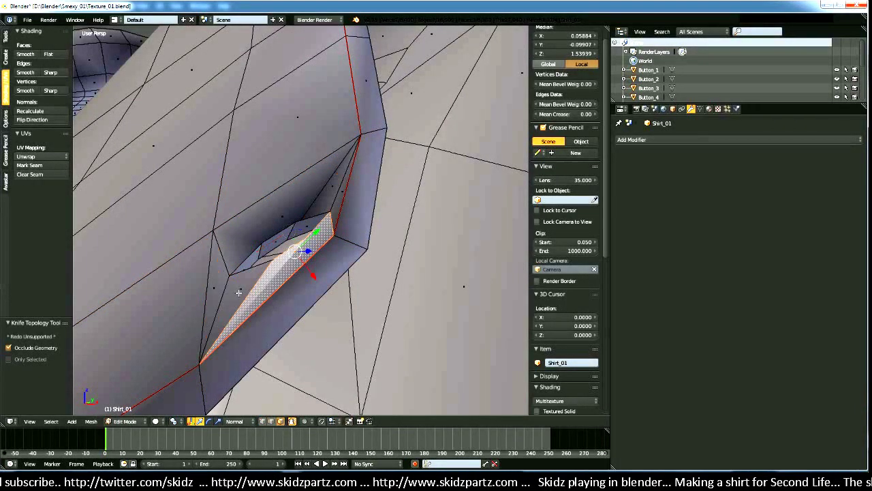
shift+right_click(218, 271)
shift+right_click(320, 196)
shift+right_click(324, 195)
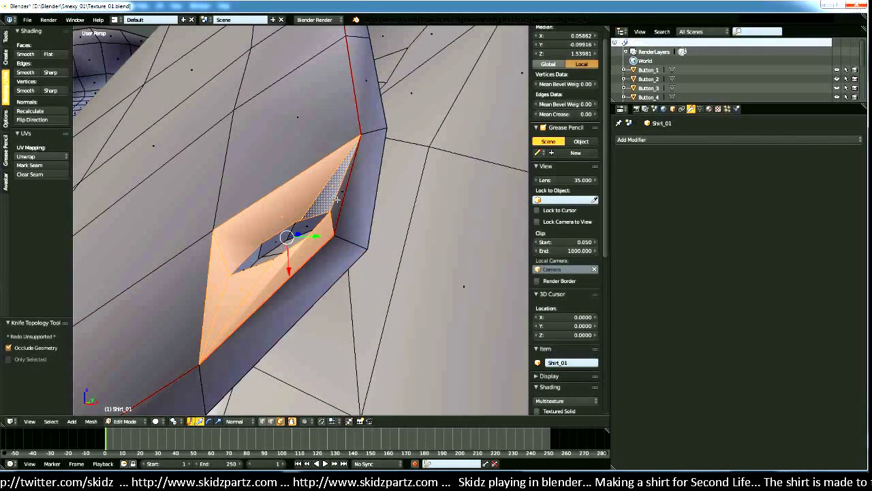
click(91, 422)
mouse_move(141, 287)
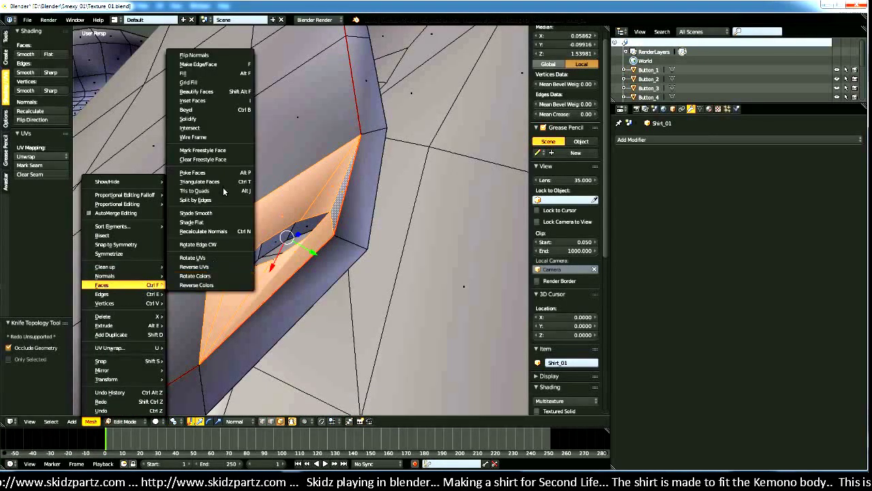
click(204, 181)
middle_drag(204, 182, 296, 315)
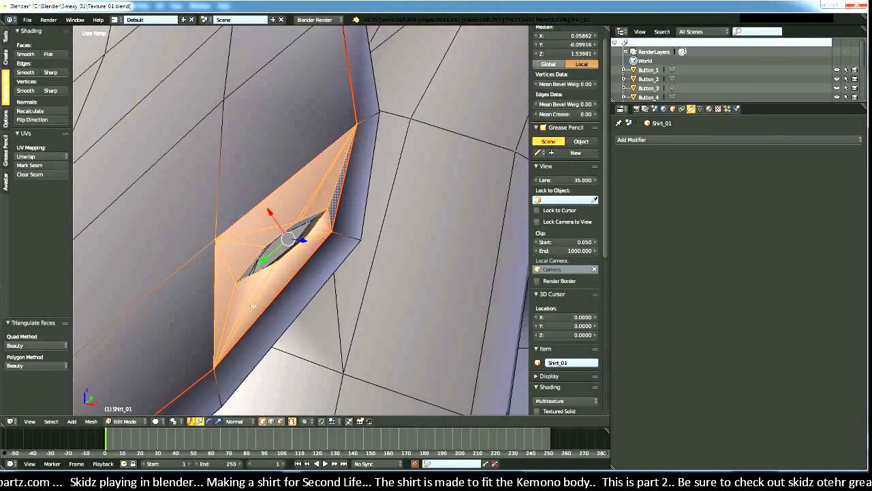
Step: Merge the two close vertices on the upper part of the buttonhole's inner edge using At Last
right_click(295, 222)
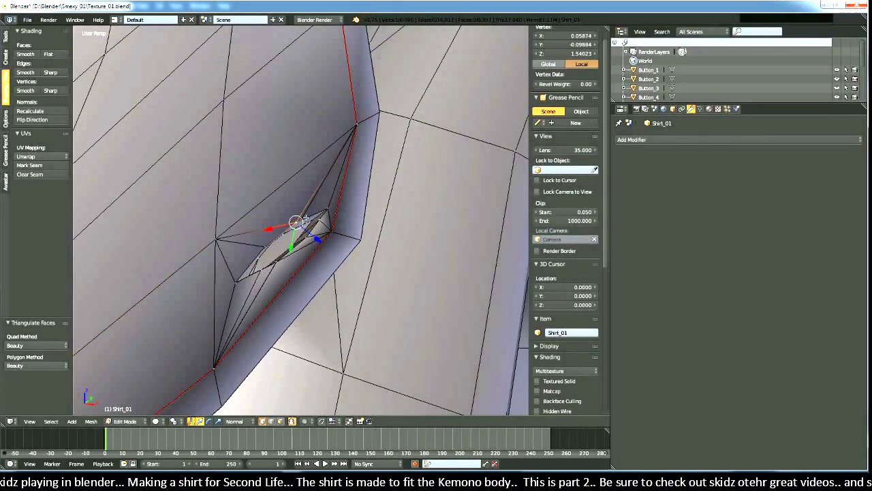
shift+right_click(298, 221)
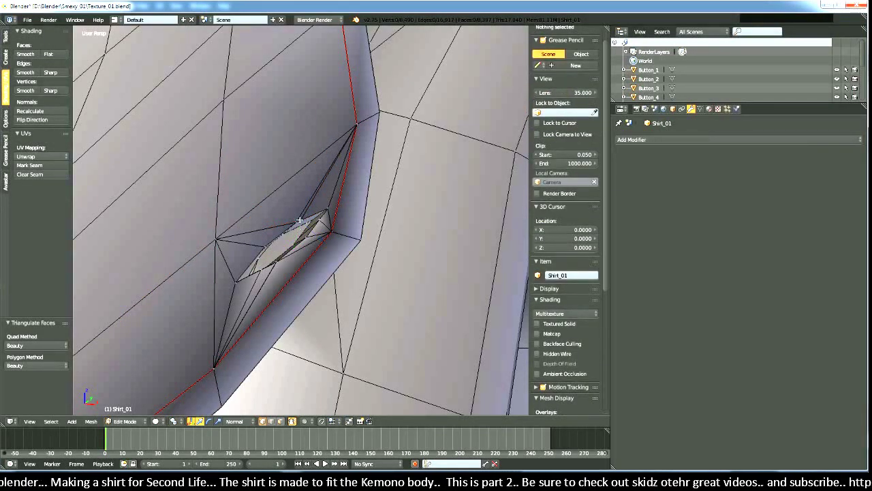
key(alt+m)
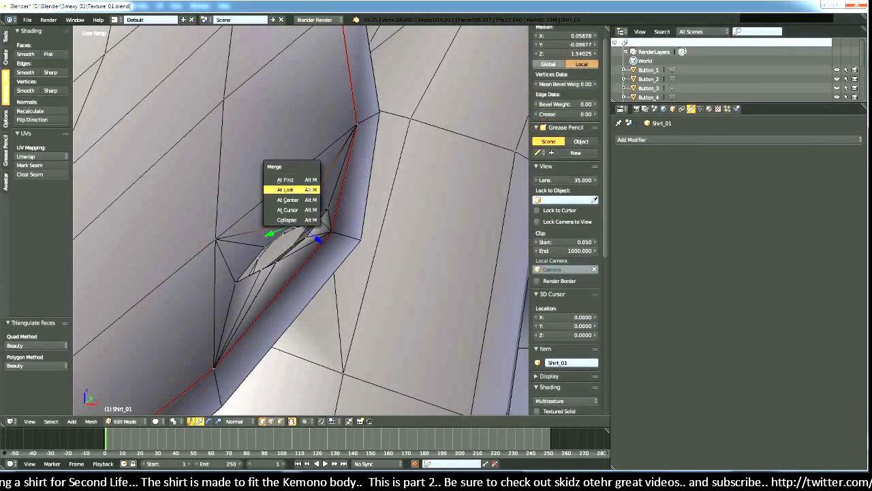
click(286, 190)
Step: Merge the stray vertices at the buttonhole's upper tip and at its lower tip using At Last
middle_drag(286, 189, 324, 241)
shift+right_click(338, 209)
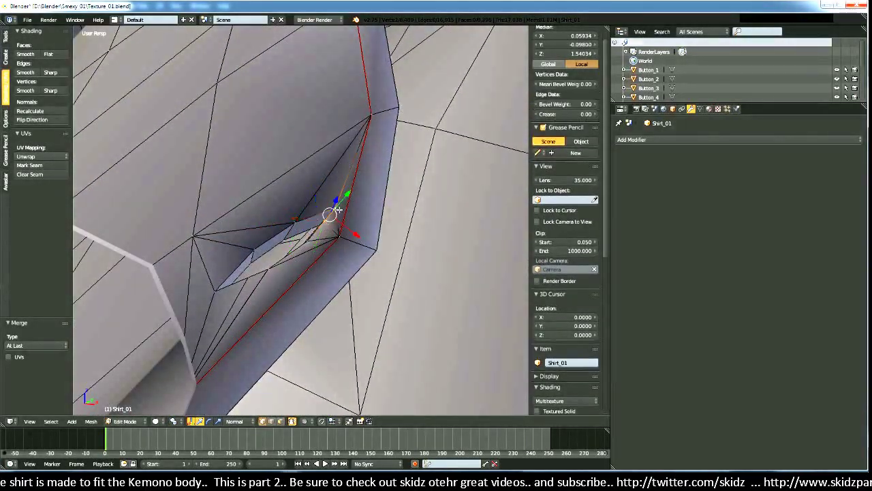
click(339, 210)
middle_drag(339, 210, 249, 267)
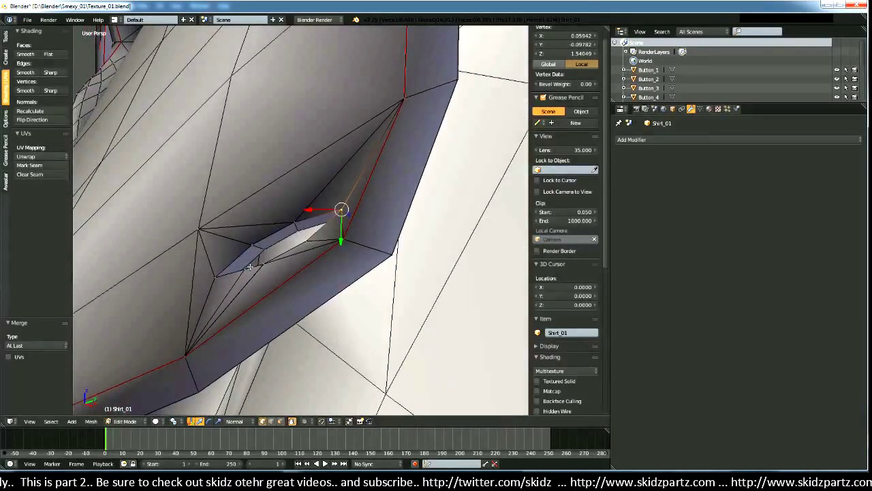
shift+right_click(215, 278)
key(alt+m)
click(229, 272)
Step: On the opposite face of the placket, merge the stray vertices clustered at the same buttonhole's lower tip using At Last
middle_drag(229, 272, 392, 272)
key(a)
right_click(390, 262)
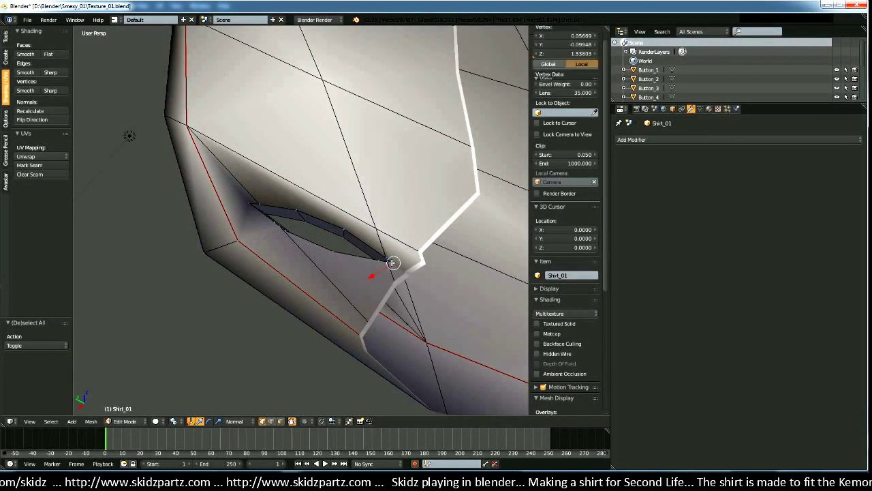
shift+right_click(390, 262)
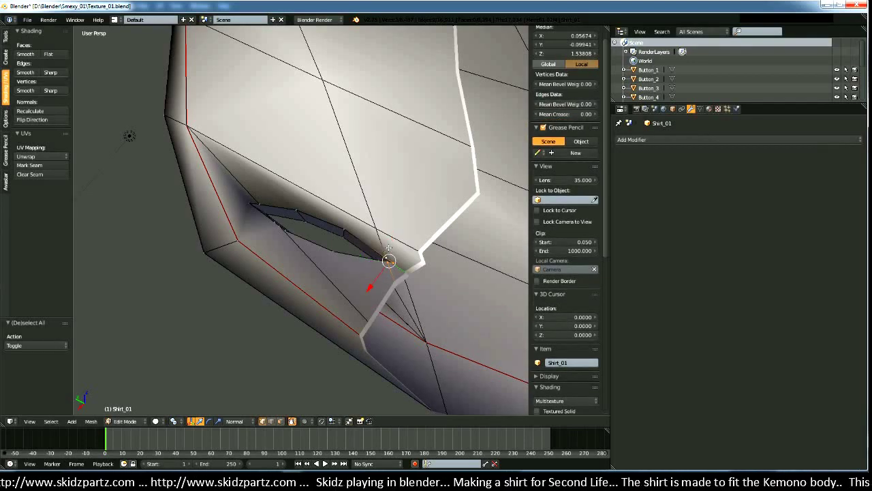
key(alt+m)
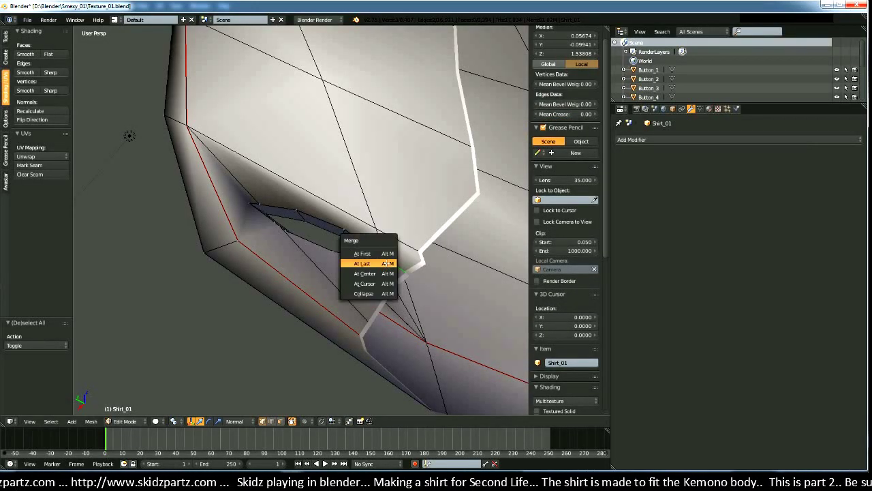
click(387, 263)
middle_drag(387, 263, 390, 288)
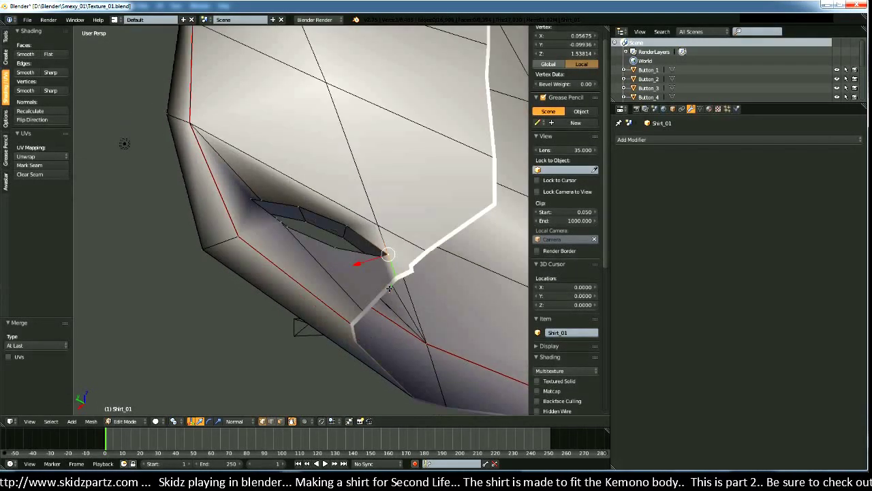
shift+right_click(384, 255)
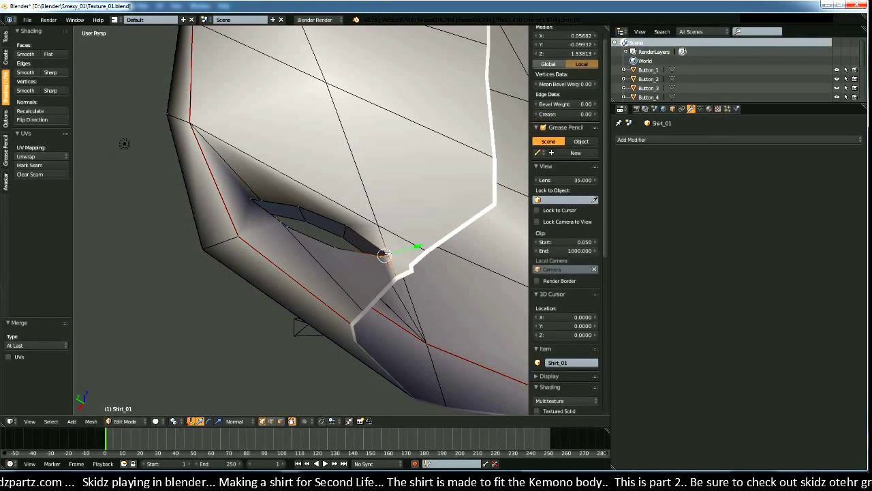
key(alt+m)
click(368, 295)
middle_drag(368, 294, 373, 305)
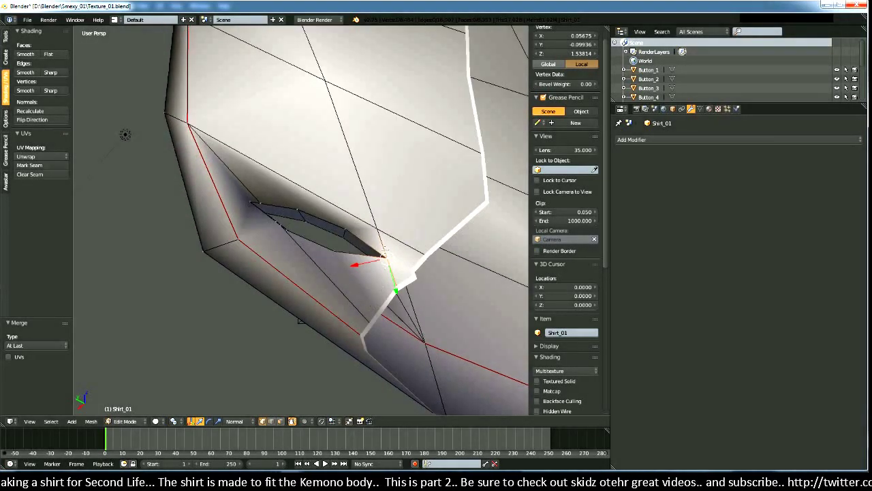
Step: Merge the two close vertices on the lower edge of the buttonhole on this face using At Last
middle_drag(380, 271, 370, 272)
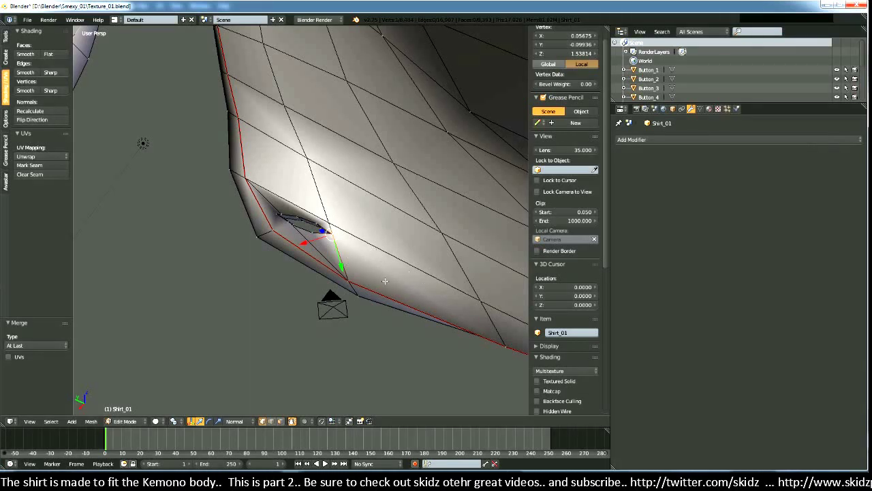
middle_drag(385, 280, 381, 287)
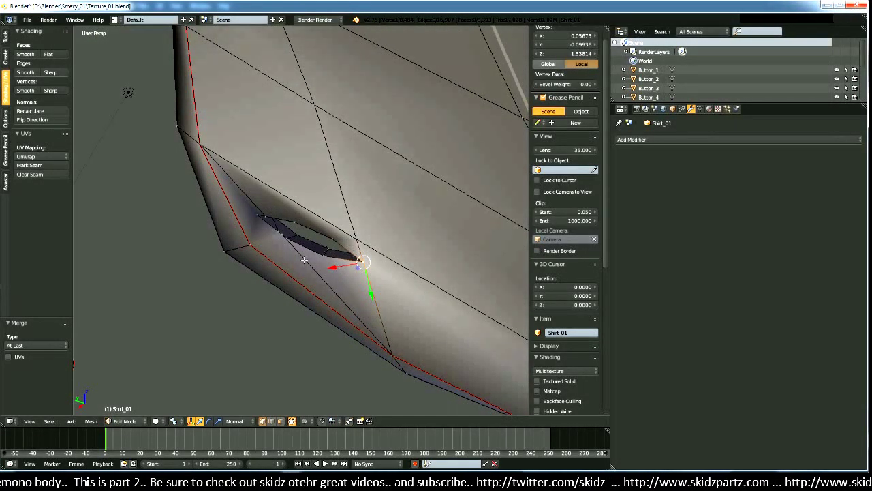
middle_drag(316, 256, 347, 245)
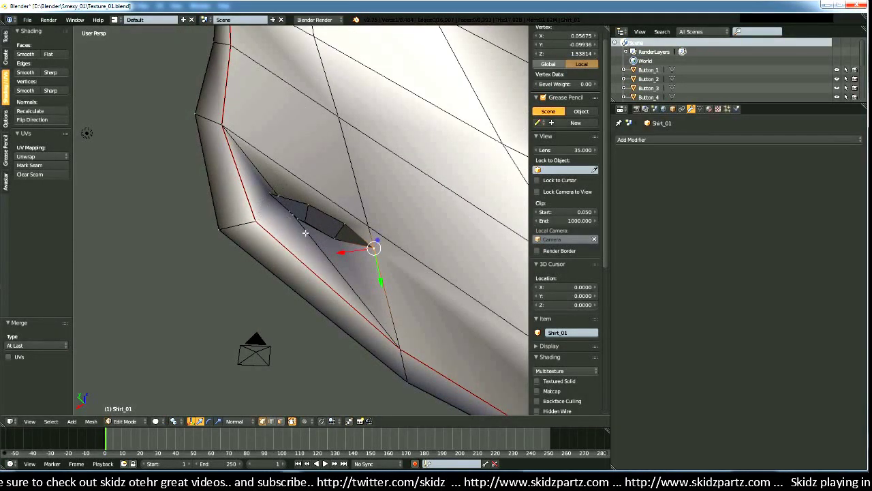
middle_drag(366, 262, 280, 267)
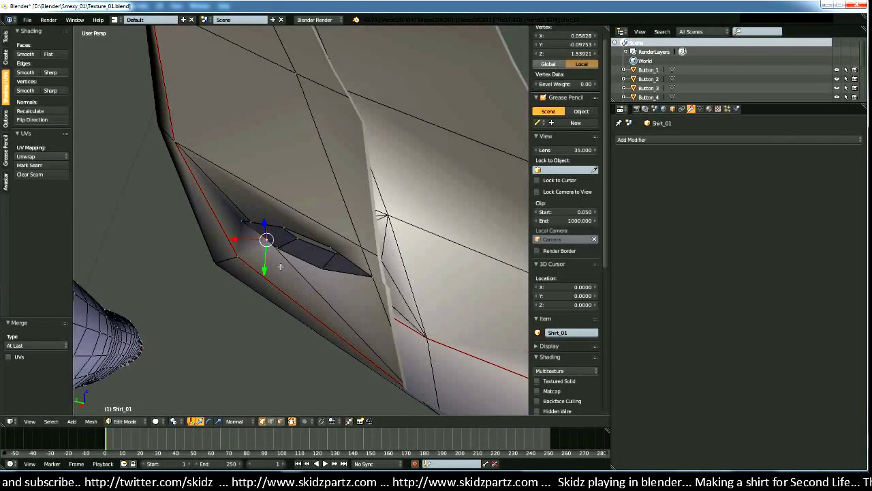
key(a)
right_click(268, 241)
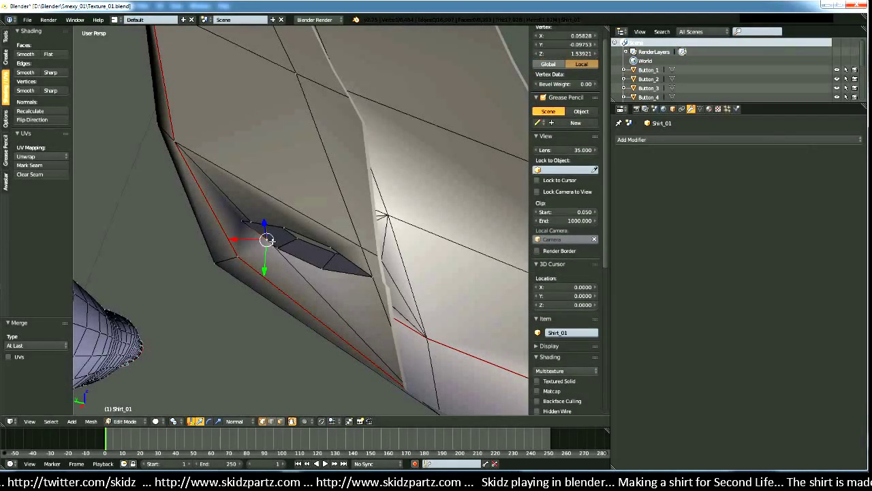
key(alt+m)
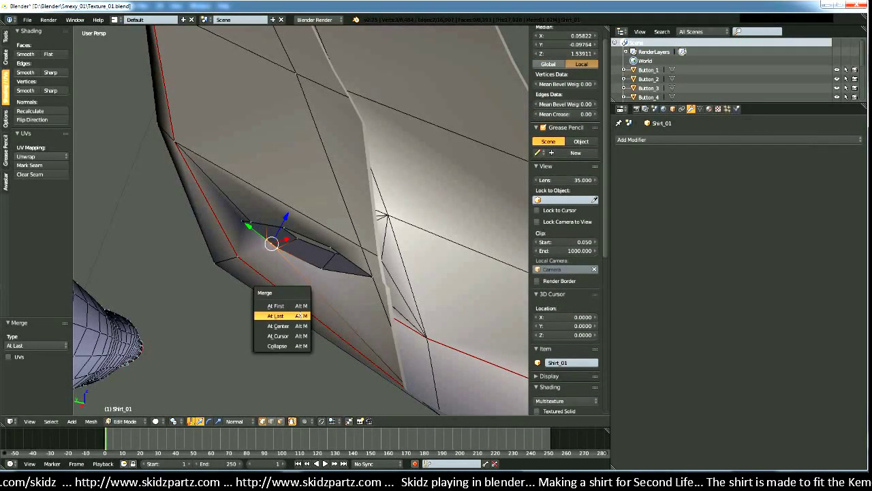
click(300, 315)
middle_drag(300, 316, 324, 325)
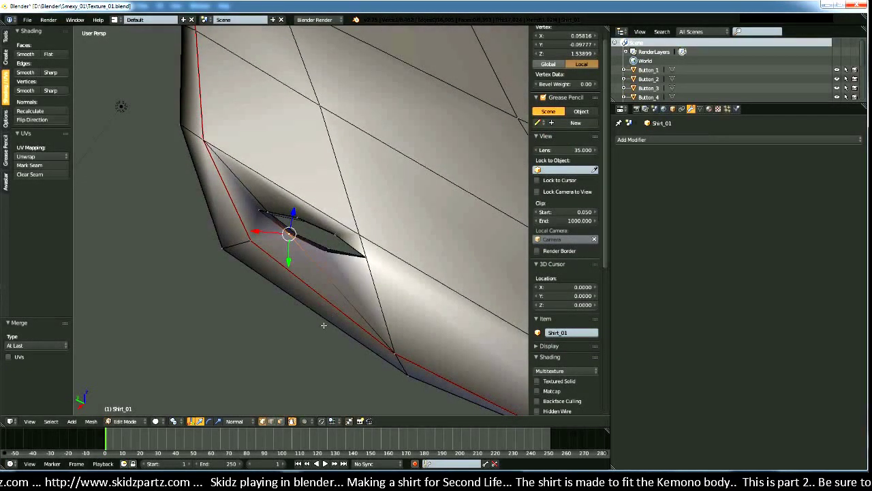
click(280, 421)
click(344, 283)
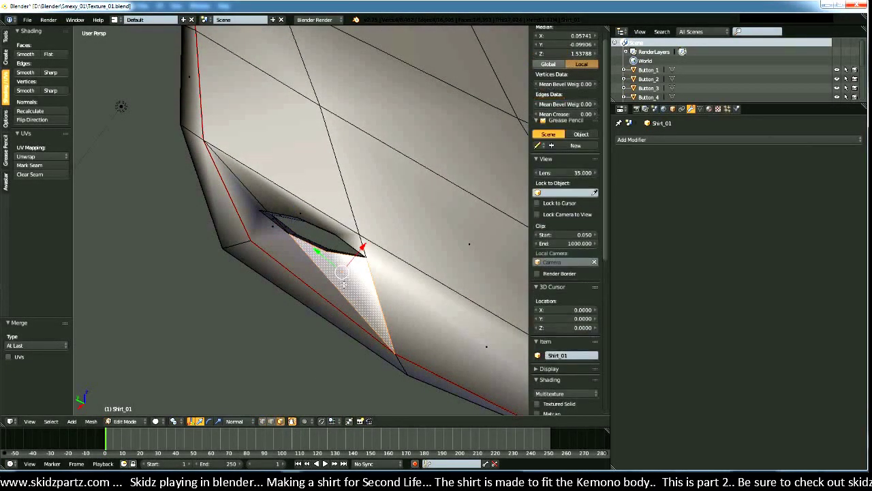
shift+click(304, 261)
key(a)
middle_drag(277, 243, 275, 247)
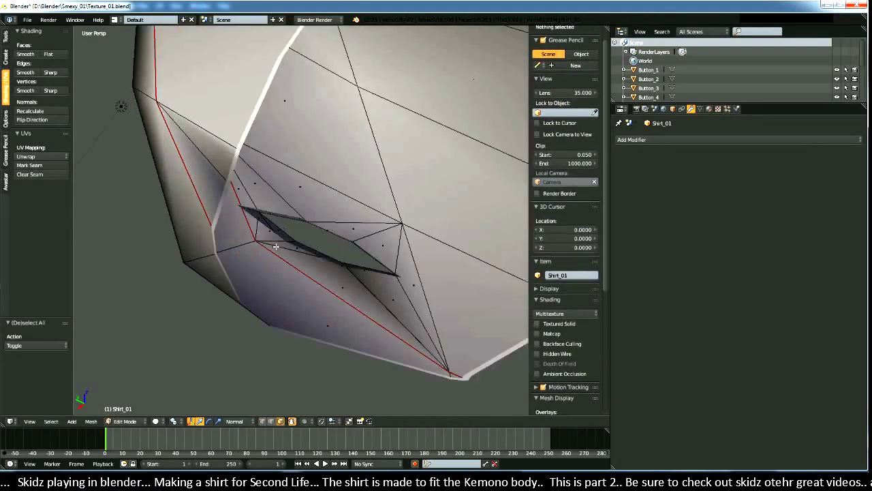
Step: Merge the two stray vertices at the buttonhole's upper tip using At Last
middle_drag(276, 294, 289, 310)
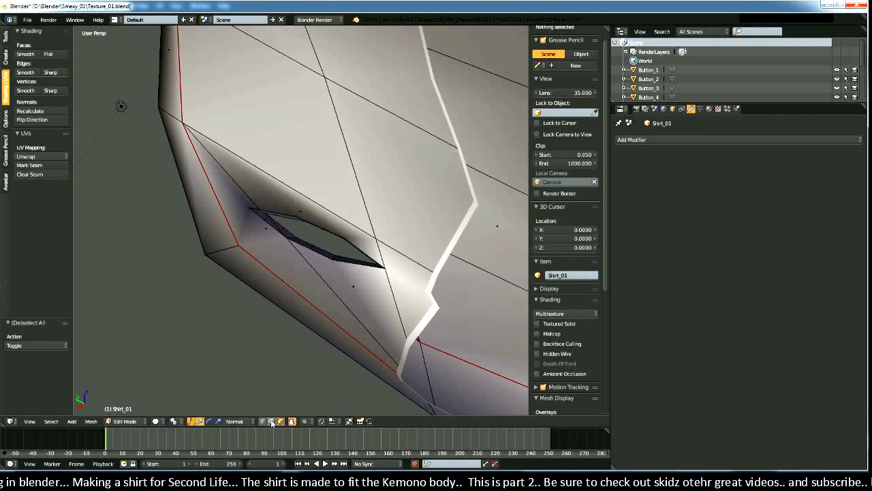
right_click(261, 208)
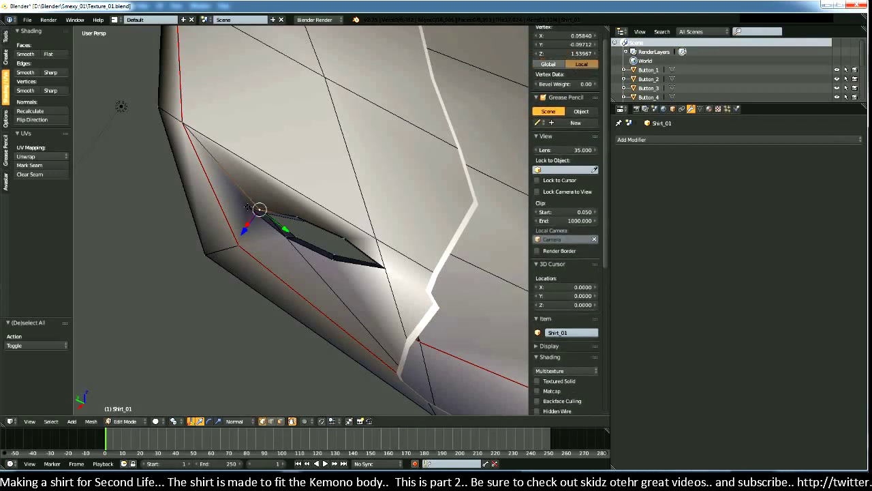
shift+right_click(248, 207)
key(alt+m)
click(225, 199)
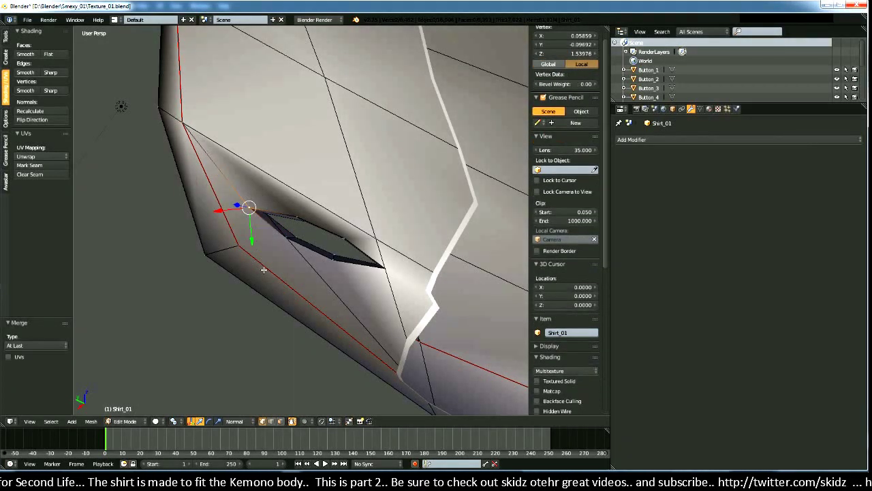
Step: In face selection mode, select the faces surrounding the buttonhole on this side and triangulate them
click(279, 421)
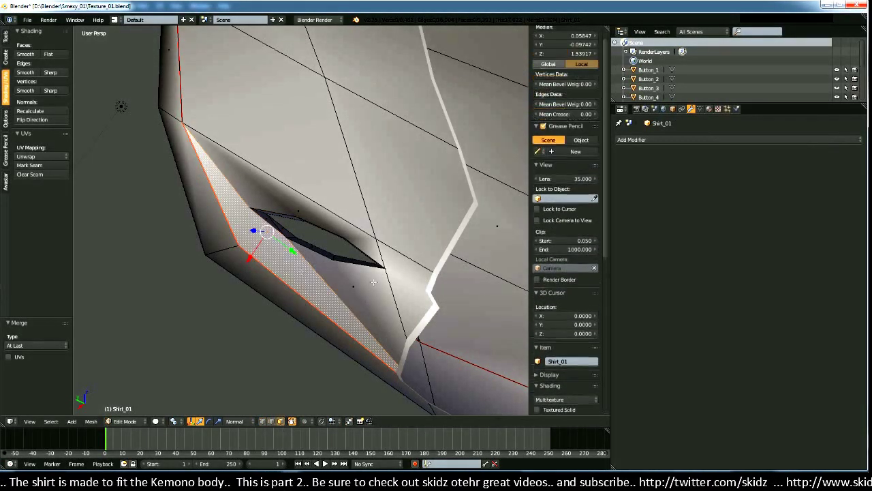
right_click(307, 300)
shift+right_click(330, 246)
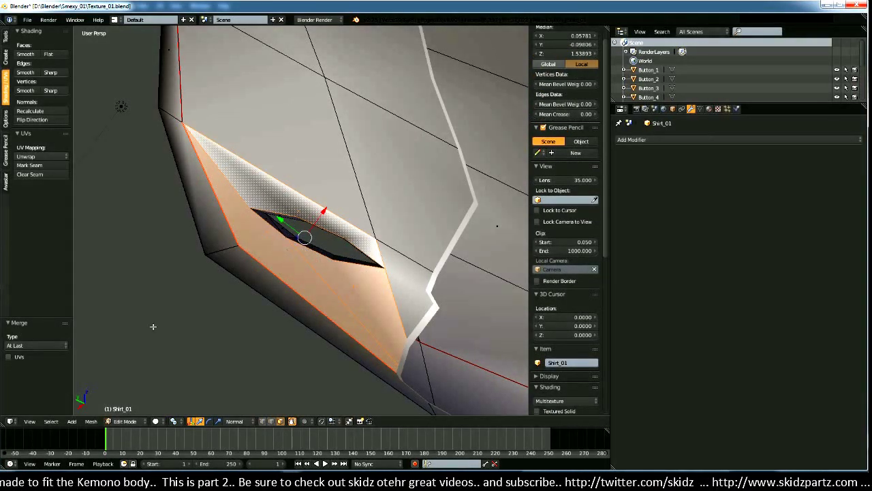
click(94, 421)
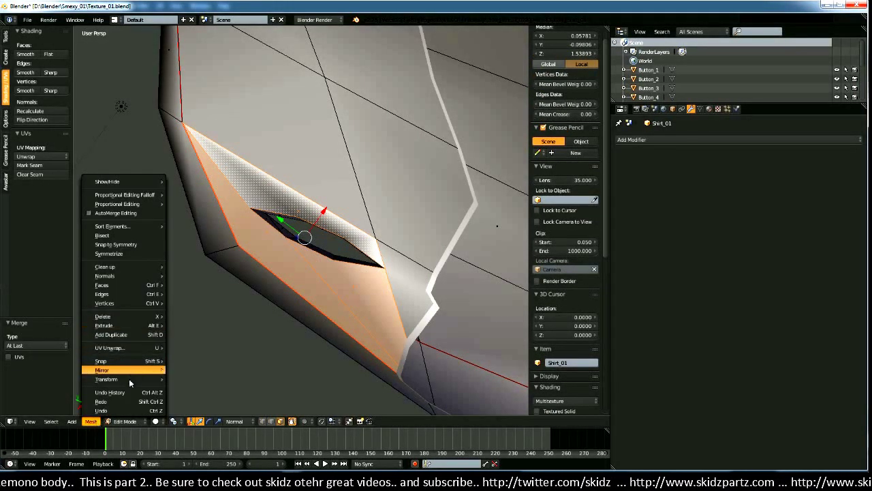
mouse_move(133, 286)
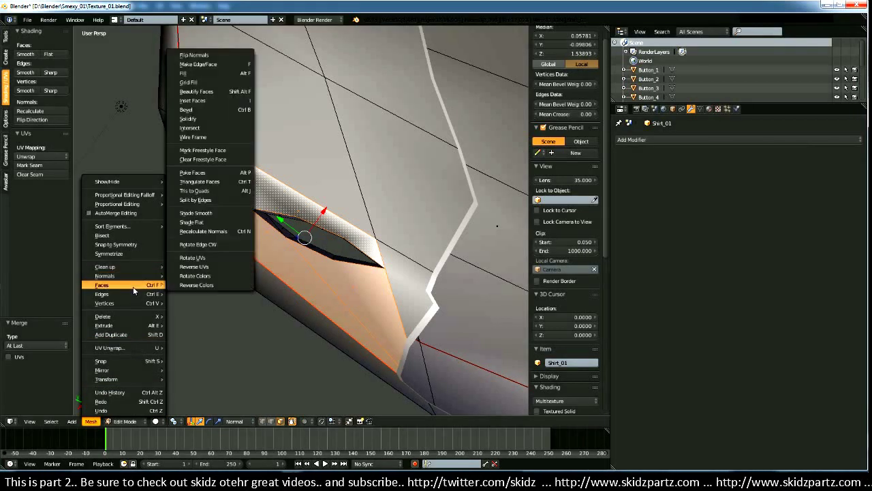
click(224, 183)
middle_drag(352, 273, 345, 264)
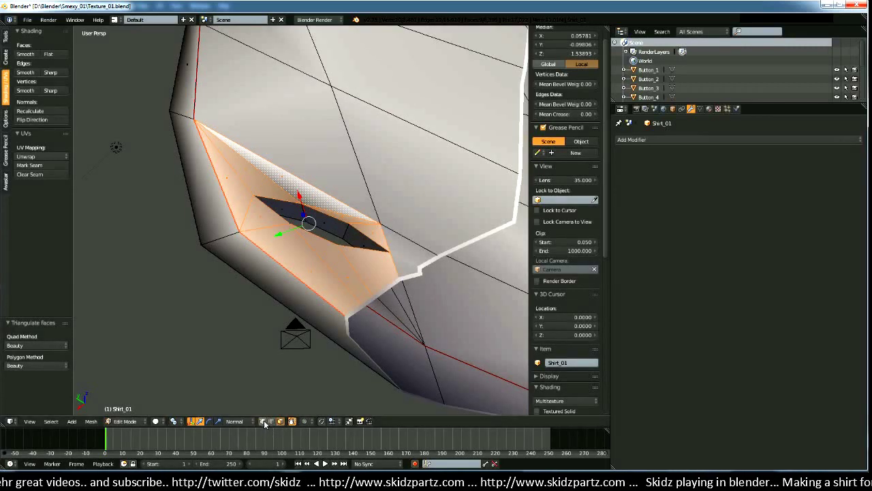
Step: In vertex selection mode, slightly reposition individual vertices around the buttonhole's rim and beside its lower tip
mouse_move(319, 276)
middle_down()
mouse_move(296, 284)
mouse_move(302, 276)
mouse_move(324, 287)
mouse_move(387, 282)
mouse_move(358, 265)
mouse_move(386, 286)
mouse_move(388, 274)
mouse_move(384, 290)
mouse_move(391, 259)
mouse_move(398, 298)
mouse_move(378, 292)
middle_up()
key(a)
right_click(295, 259)
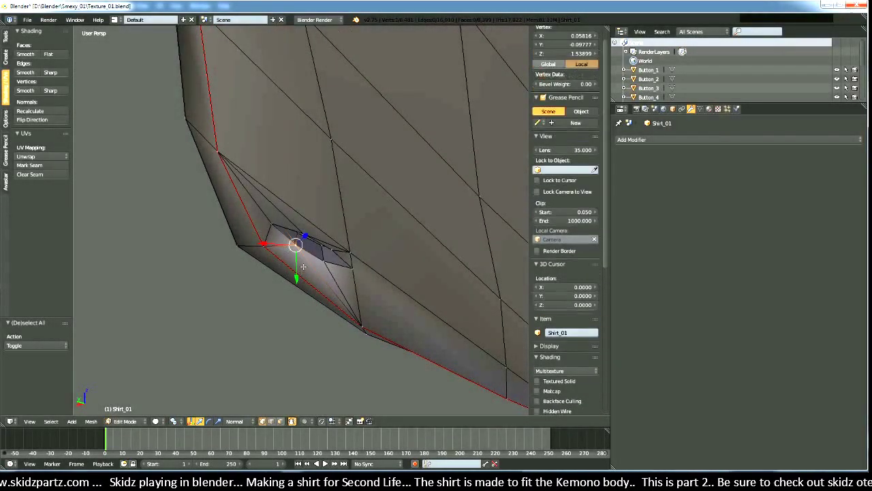
key(g)
click(264, 242)
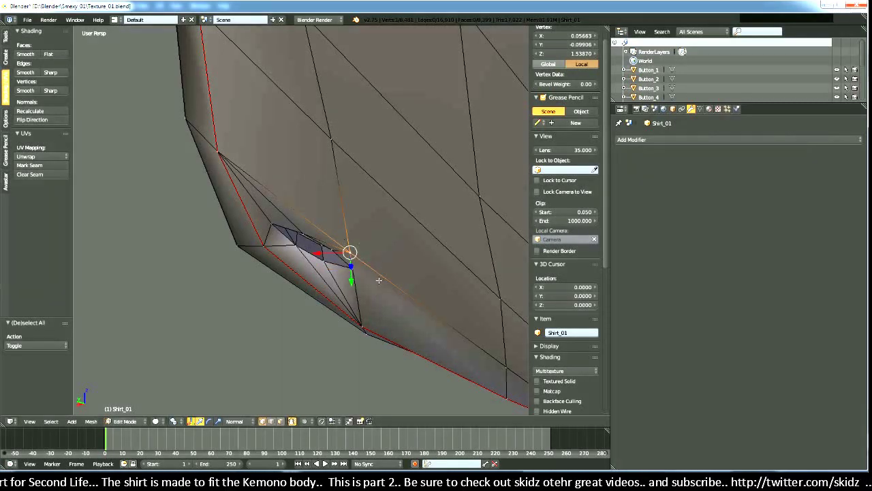
middle_drag(380, 271, 403, 268)
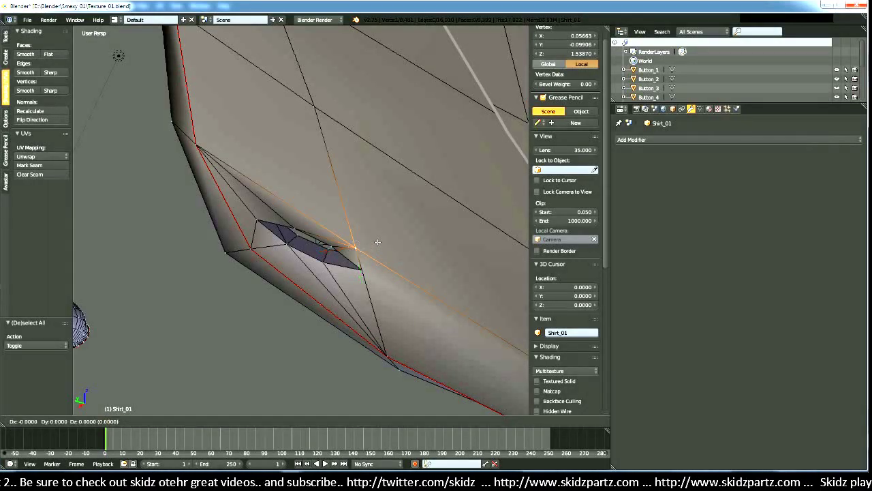
middle_drag(369, 253, 323, 307)
Step: Switch to Object Mode and examine the whole shirt front, including the collar and placket
scroll(381, 250, down, 7)
key(a)
key(Tab)
scroll(316, 263, down, 5)
middle_drag(280, 333, 357, 232)
scroll(366, 216, down, 3)
scroll(356, 230, up, 4)
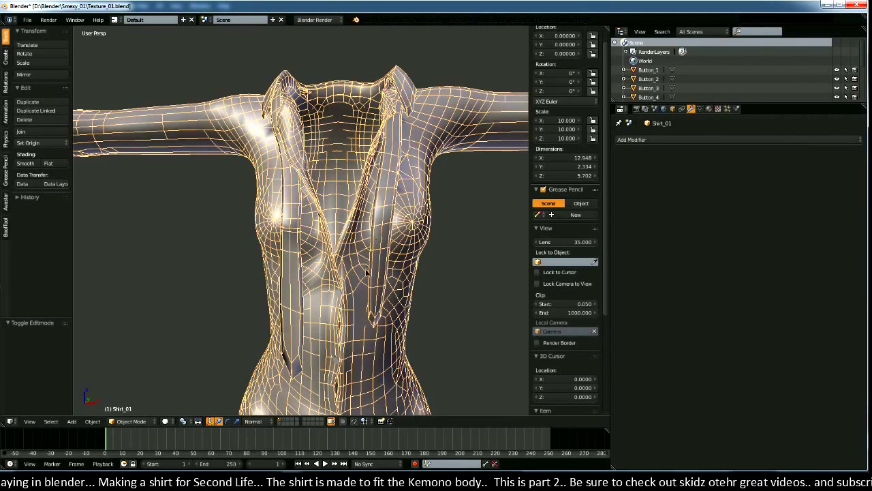
middle_drag(366, 272, 356, 306)
scroll(345, 292, up, 6)
Step: In Edit Mode, try to shift the crosswise row of four vertices beneath the collar tip sideways from the front view
key(Tab)
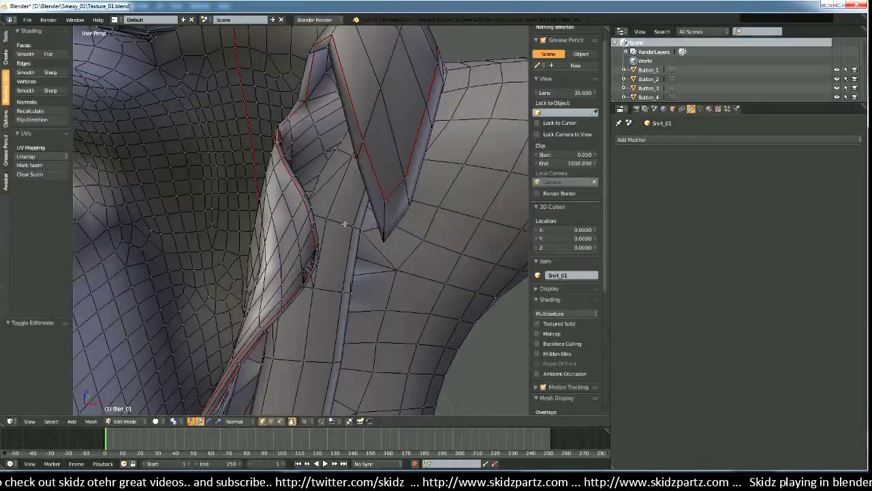
right_click(344, 223)
middle_drag(345, 224, 367, 283)
shift+right_click(327, 223)
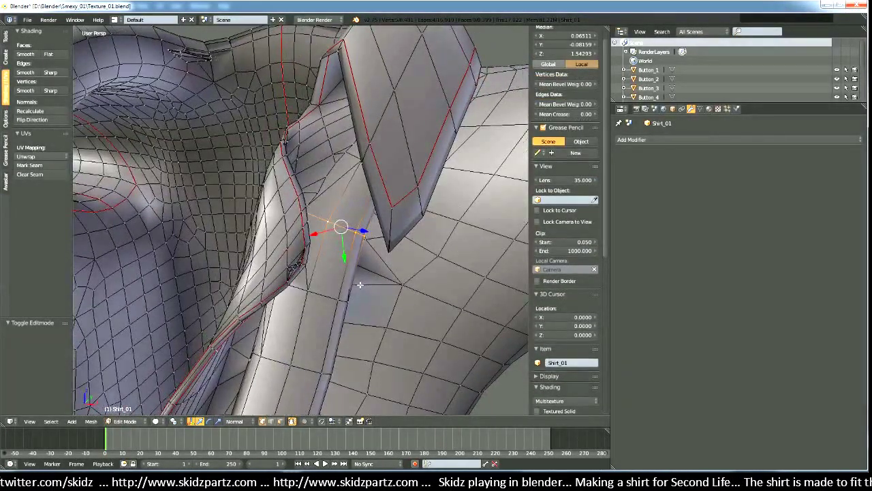
key(KP_1)
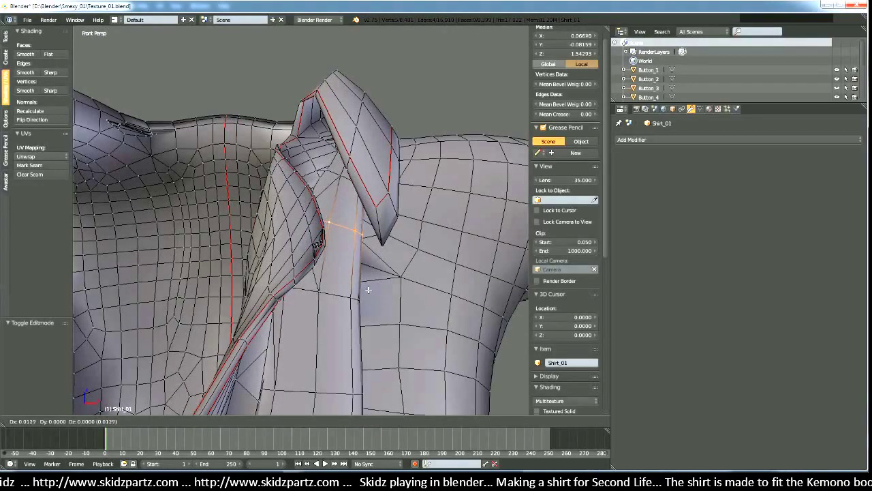
click(369, 292)
middle_drag(369, 291, 325, 305)
scroll(330, 272, up, 2)
middle_drag(318, 209, 390, 274)
key(a)
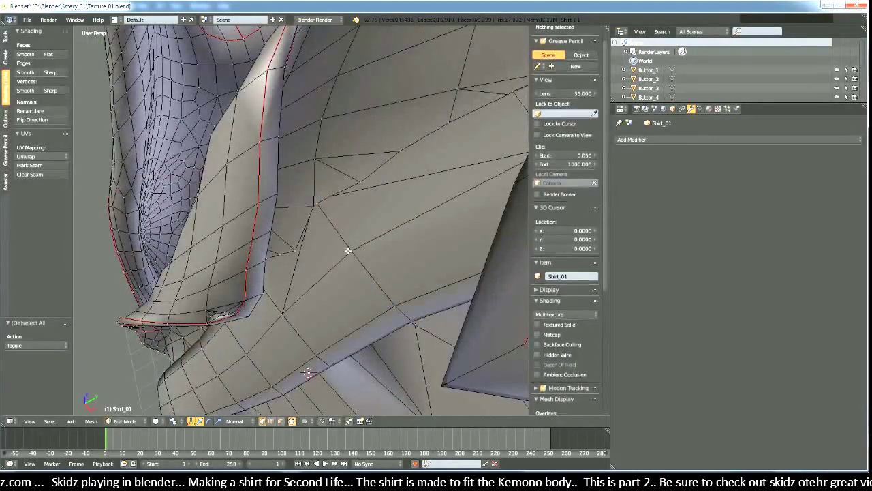
right_click(328, 261)
alt+right_click(371, 298)
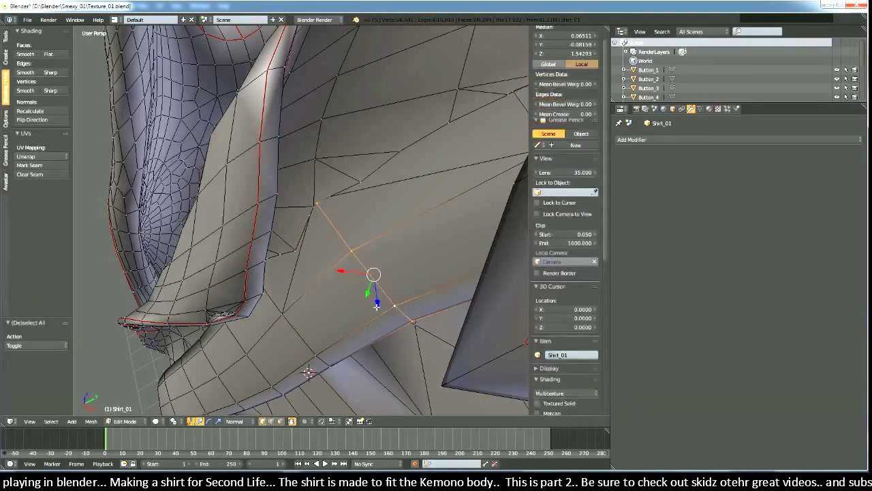
middle_drag(371, 298, 389, 338)
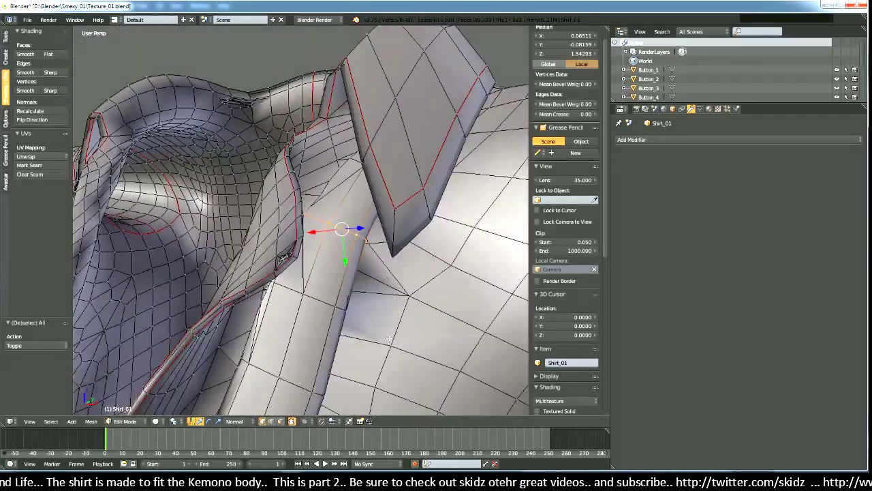
shift+middle_drag(331, 351, 153, 407)
scroll(365, 253, down, 8)
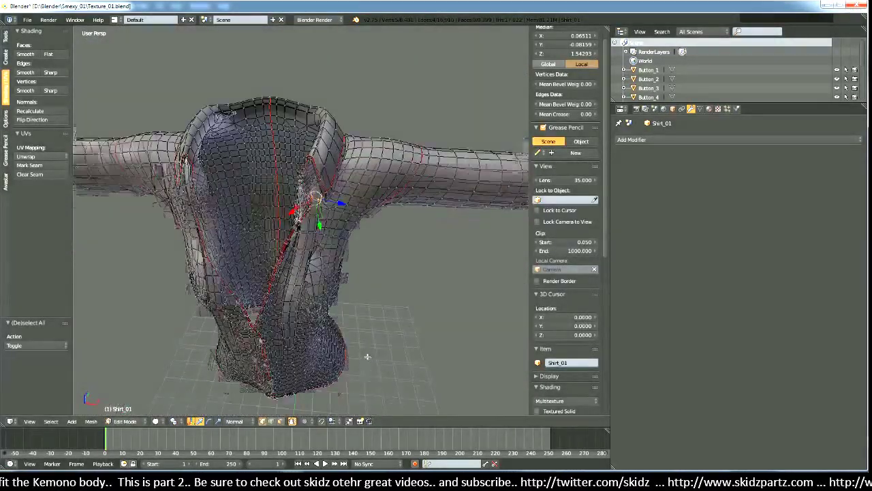
scroll(152, 407, up, 6)
middle_drag(366, 353, 328, 305)
key(a)
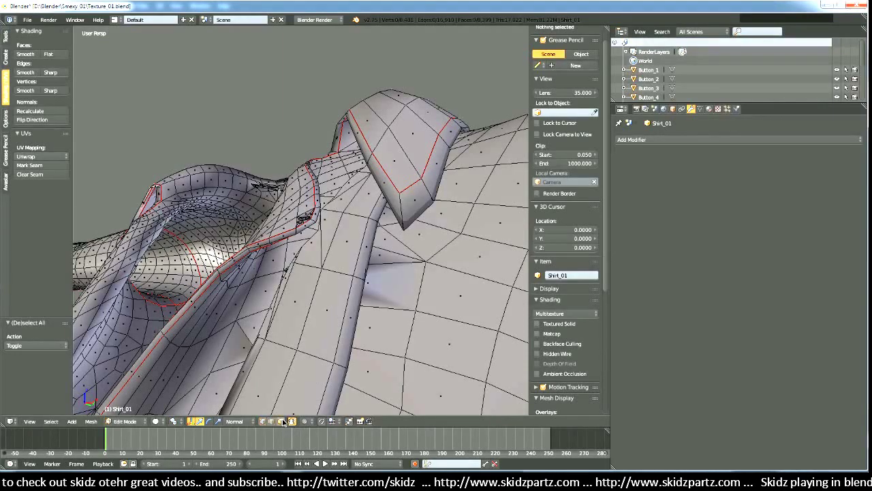
Step: In face selection mode, select the lengthwise face loops of the strip beneath the collar tip, including its side faces and adjoining upper face
alt+right_click(314, 363)
alt+shift+right_click(306, 366)
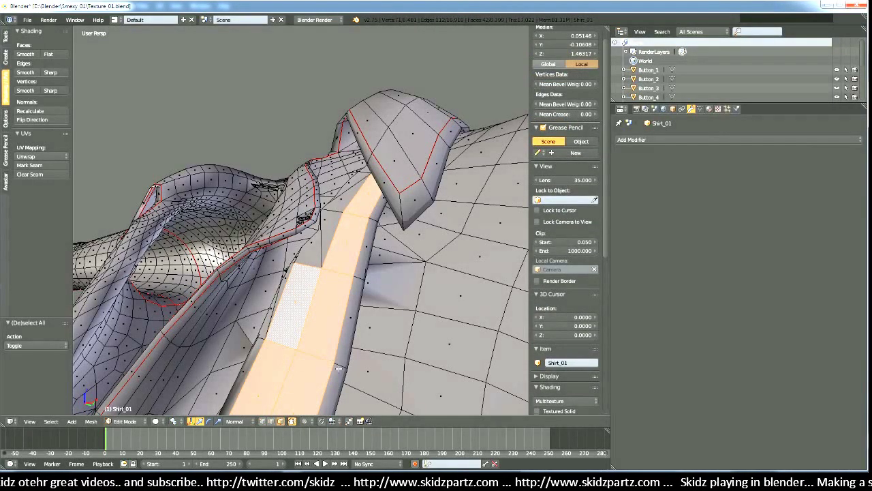
mouse_move(339, 368)
middle_down()
mouse_move(298, 301)
mouse_move(311, 253)
mouse_move(336, 289)
mouse_move(354, 249)
middle_up()
key(z)
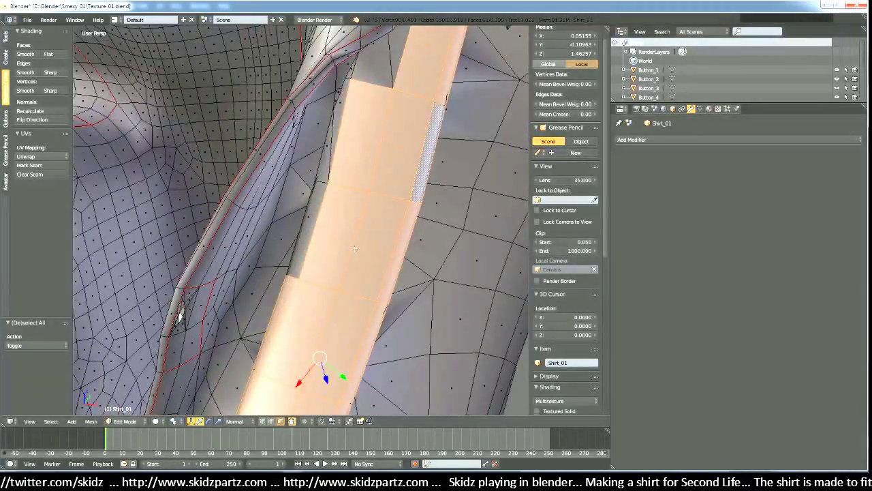
middle_drag(325, 166, 330, 161)
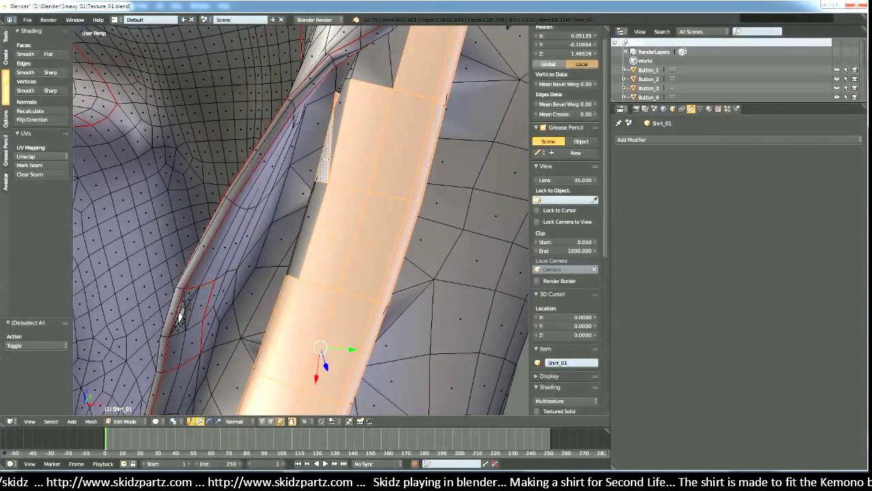
middle_drag(307, 222, 342, 294)
shift+right_click(266, 287)
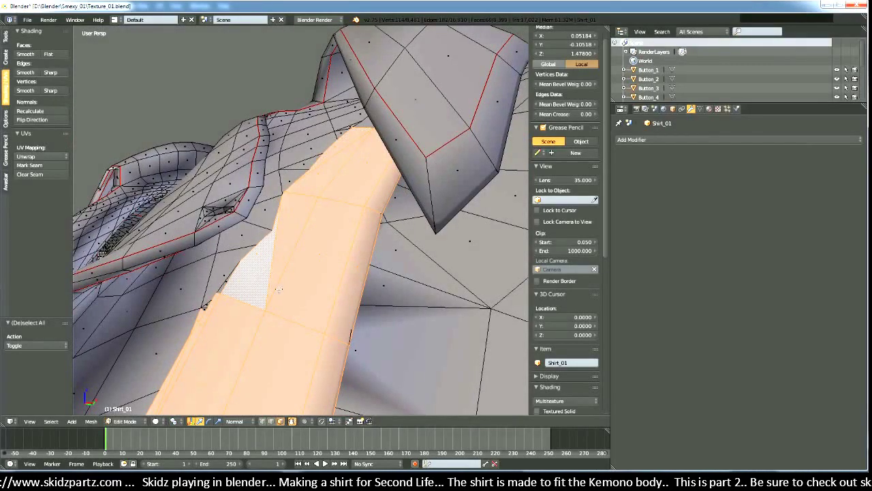
Step: Add the lengthwise face loops of the strip beneath the opposite collar tip to the selection, including its side faces
middle_drag(265, 288, 210, 319)
shift+right_click(367, 234)
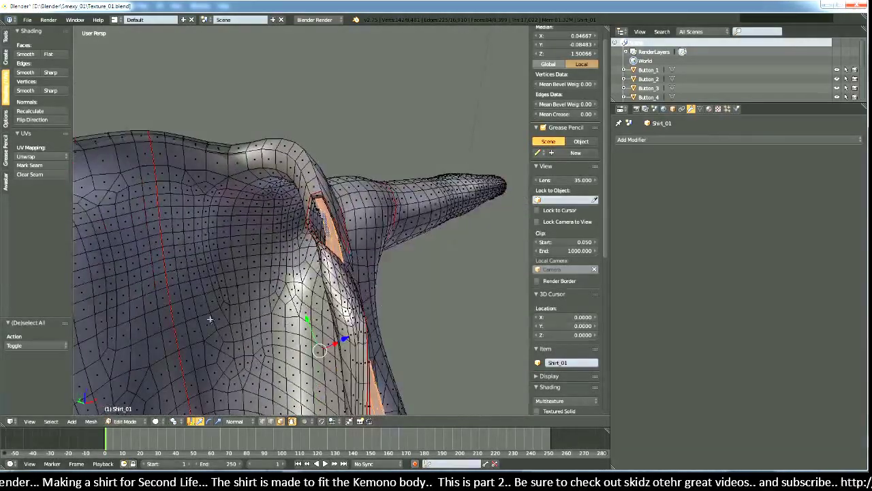
scroll(442, 267, up, 5)
middle_drag(350, 319, 307, 308)
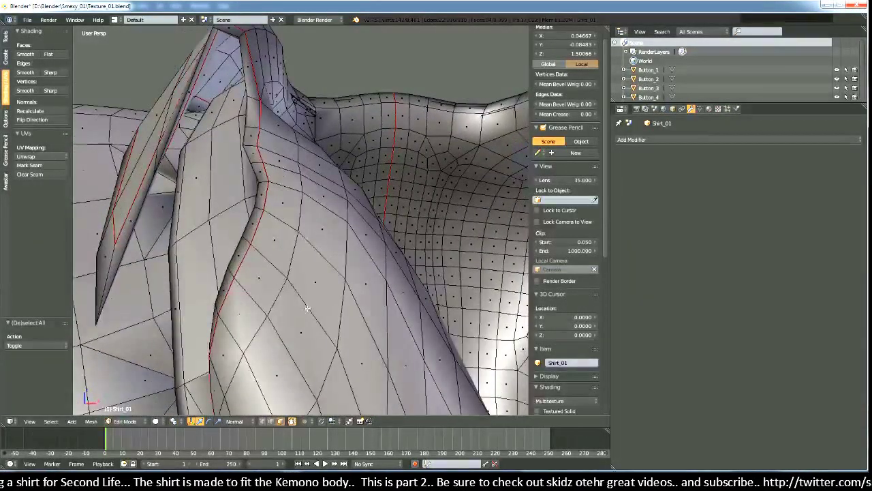
shift+right_click(220, 124)
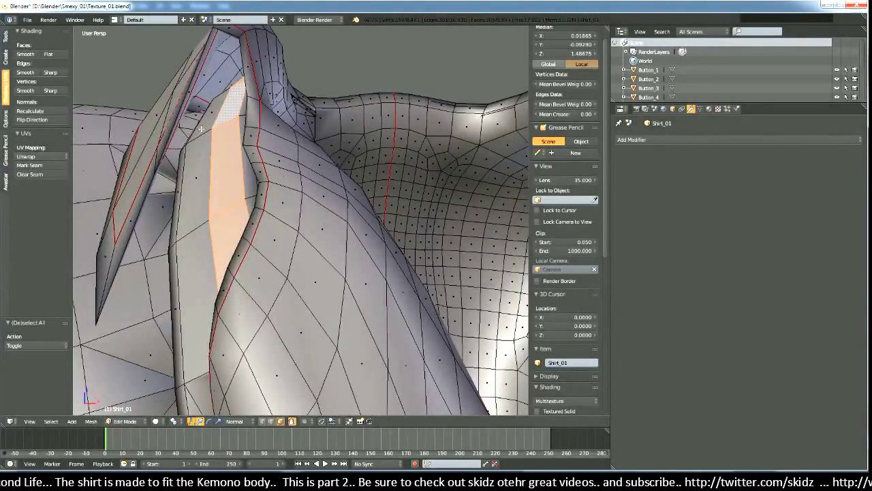
shift+right_click(199, 196)
shift+right_click(174, 245)
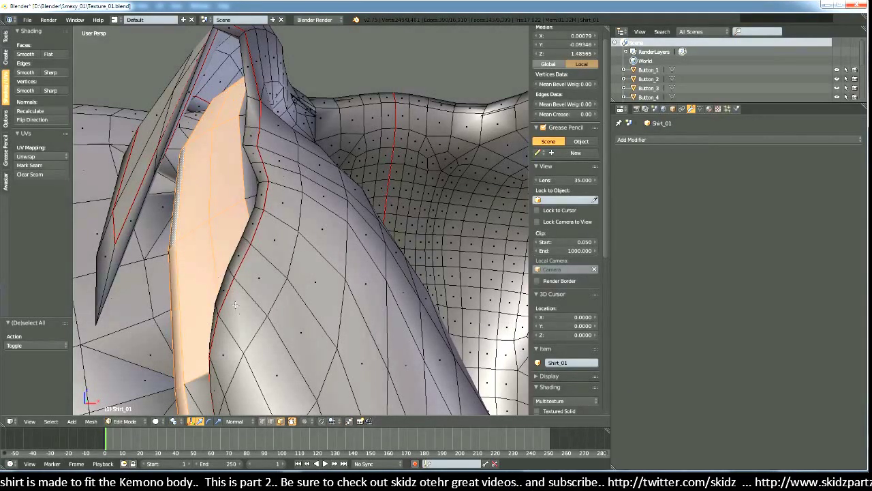
Step: Add the missing faces partway down the opposite strip, just below the collar tip, to the selection
scroll(235, 305, down, 4)
scroll(290, 320, up, 3)
shift+right_click(305, 260)
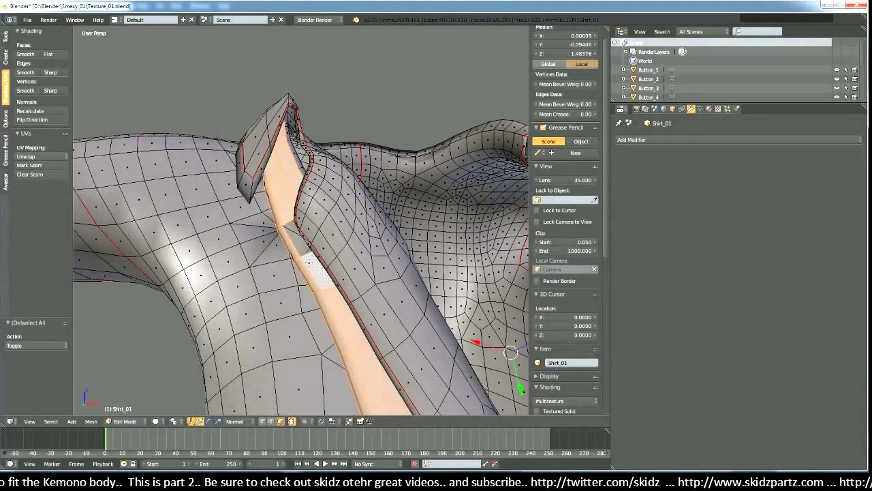
shift+right_click(303, 252)
shift+right_click(288, 221)
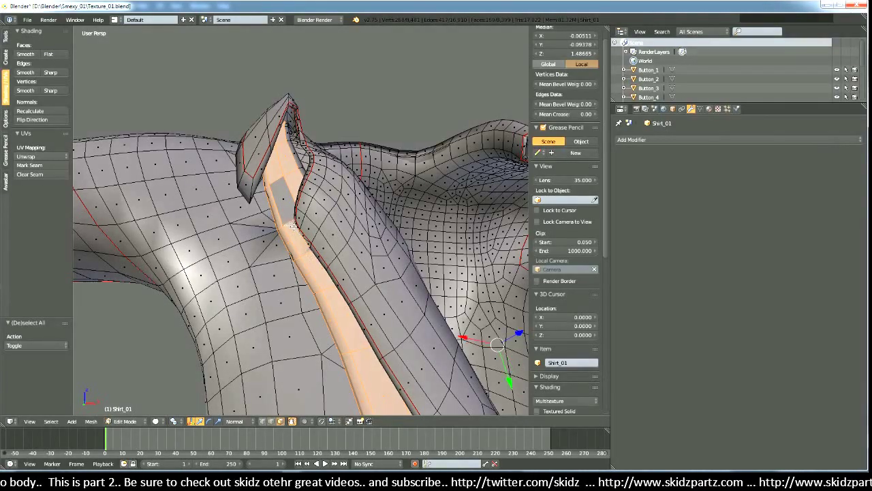
Step: Check both selected strips along the shirt front and separate them from the shirt as their own object
middle_drag(364, 358, 340, 320)
scroll(332, 293, down, 4)
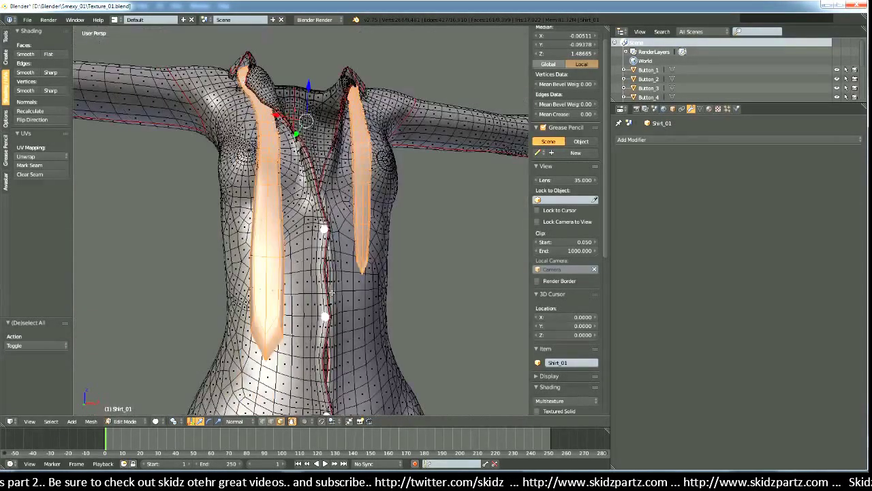
scroll(379, 339, up, 8)
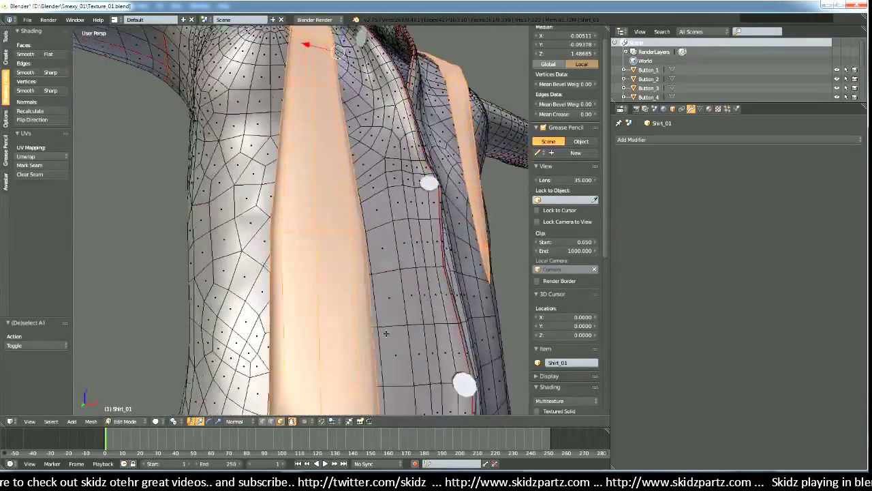
middle_drag(386, 310, 354, 327)
scroll(337, 318, down, 5)
middle_drag(408, 345, 364, 326)
scroll(392, 338, down, 3)
scroll(364, 326, up, 2)
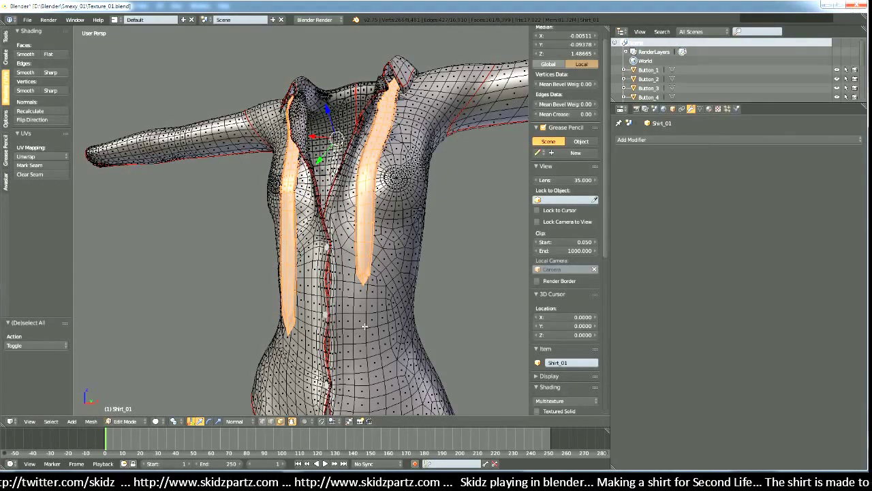
key(p)
click(364, 326)
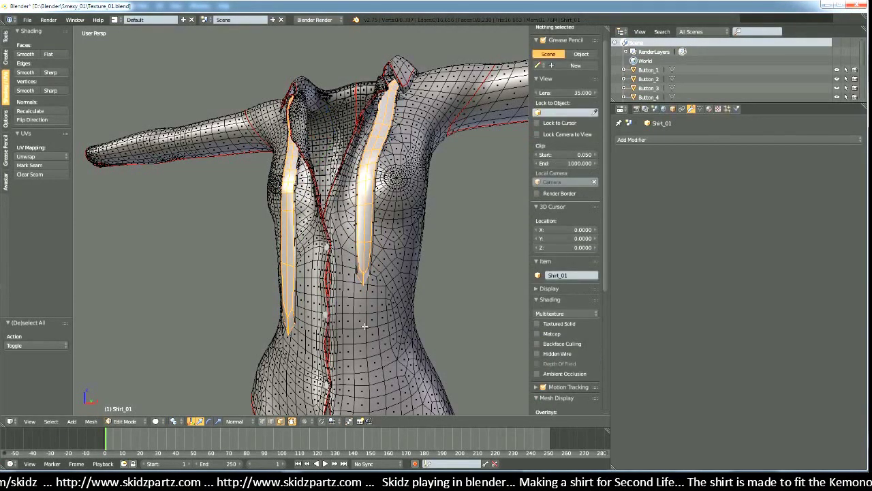
Step: In Object Mode, select the separated strips object and move it to the second layer
middle_drag(365, 331, 344, 306)
scroll(344, 306, up, 3)
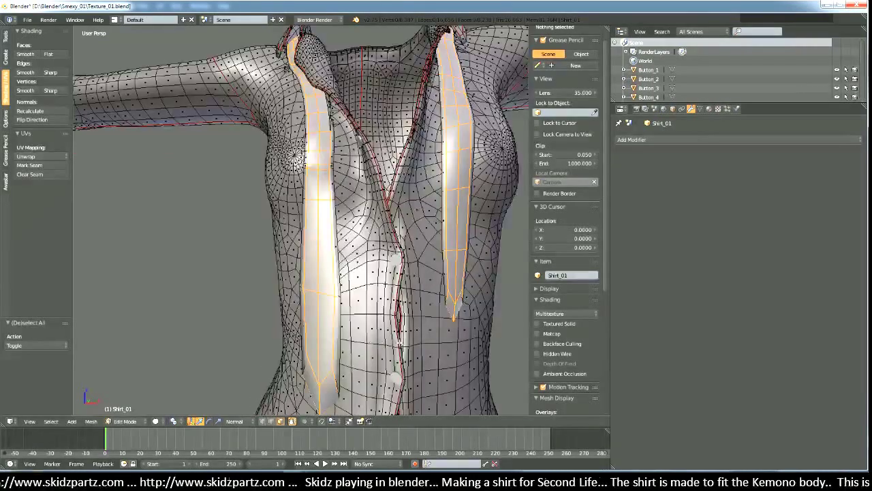
scroll(343, 306, down, 4)
scroll(353, 319, up, 4)
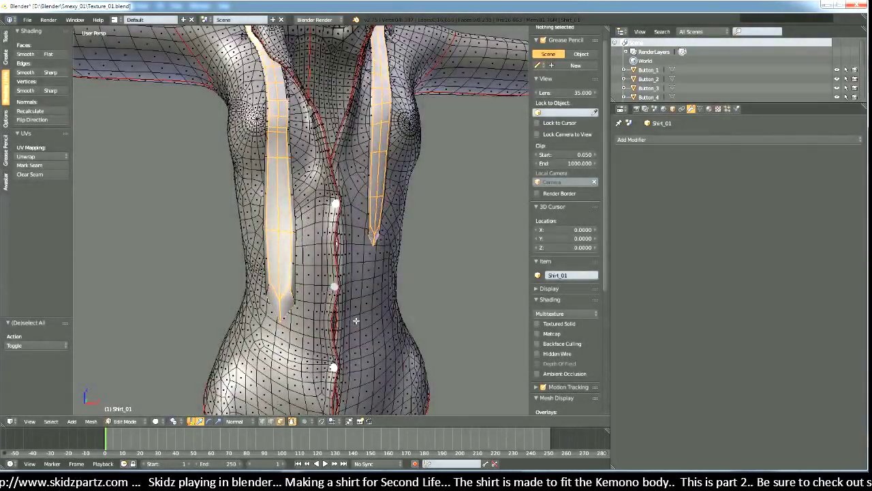
mouse_move(358, 306)
middle_down()
mouse_move(344, 317)
mouse_move(350, 295)
middle_up()
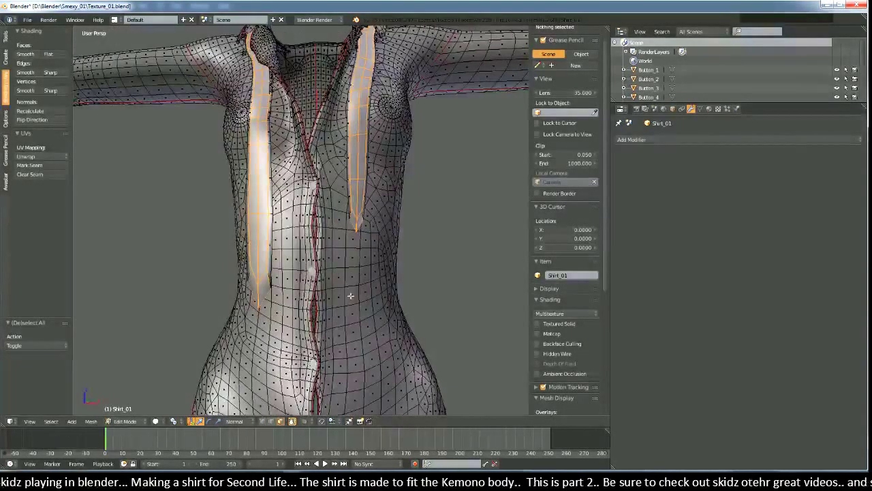
key(Tab)
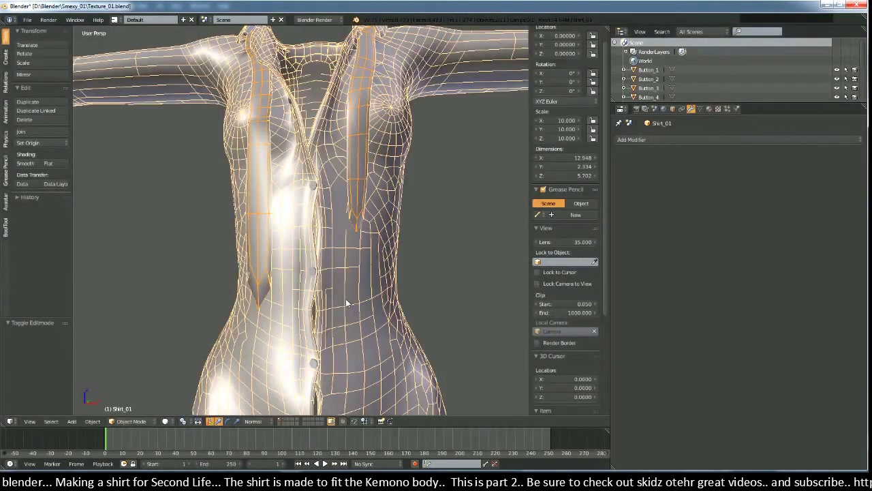
right_click(352, 186)
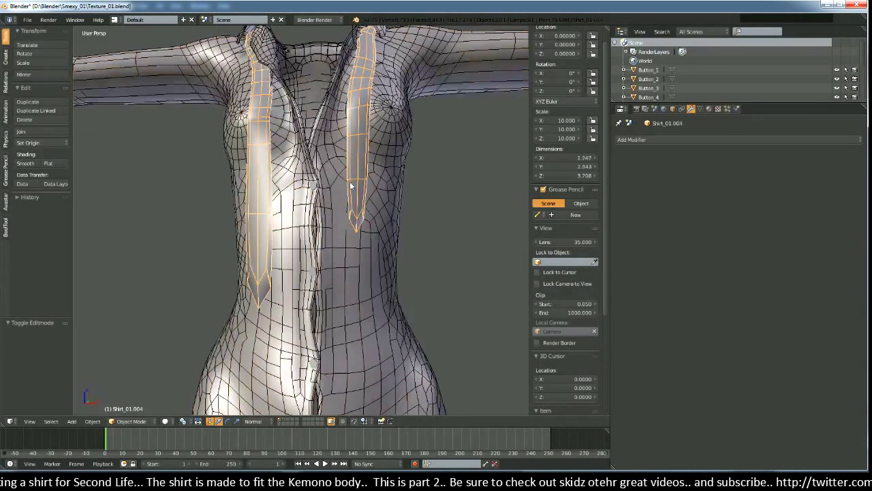
key(m)
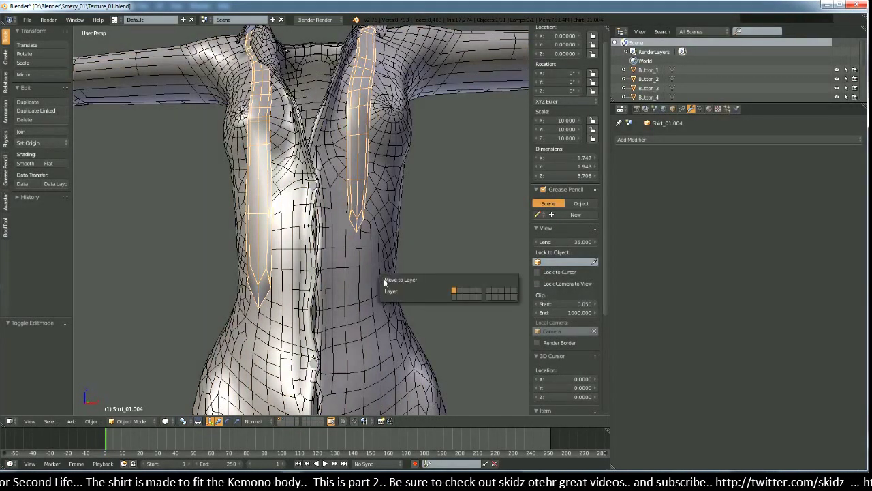
click(458, 293)
Step: Enter Edit Mode on the shirt and select the two thin leftover face strips running down one side of the chest
scroll(312, 297, up, 5)
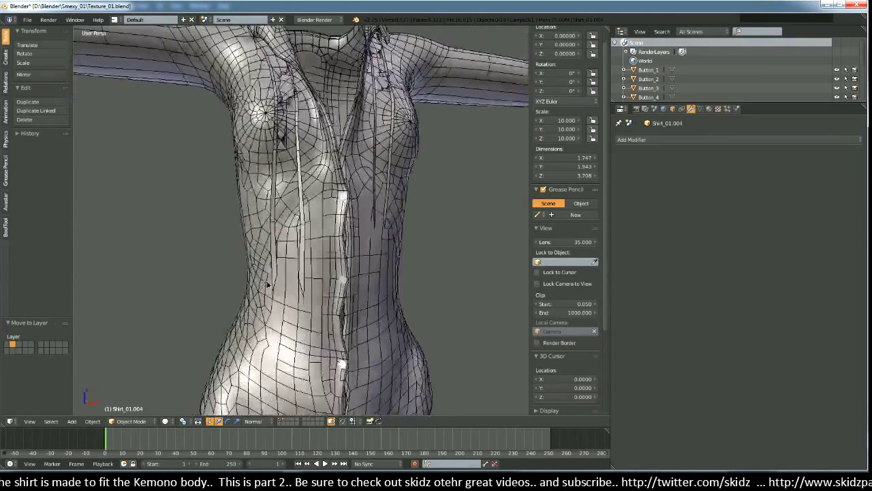
right_click(338, 303)
key(Tab)
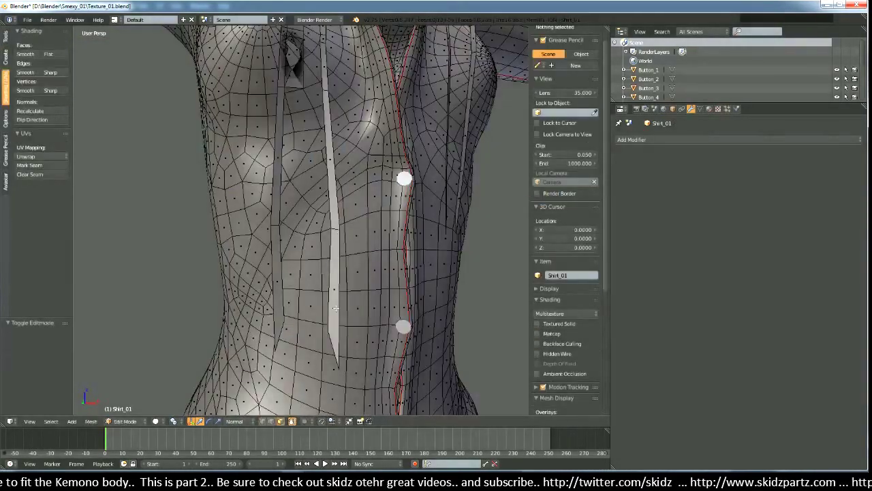
key(a)
key(l)
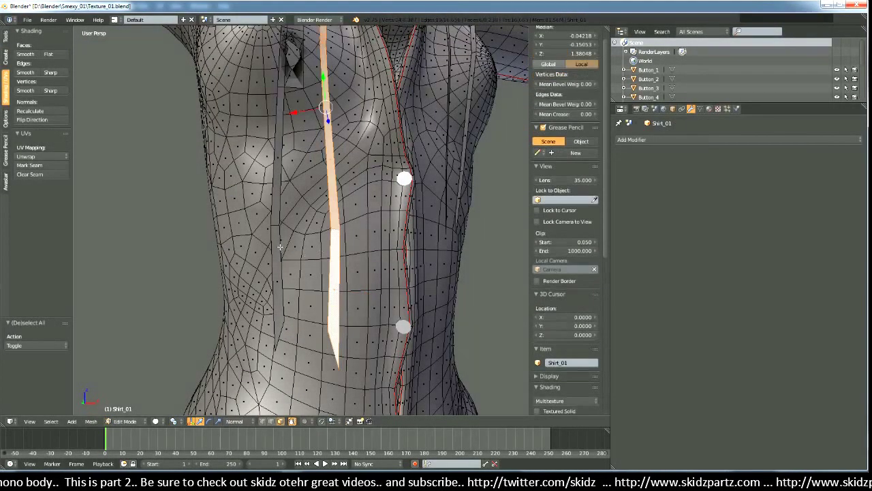
key(l)
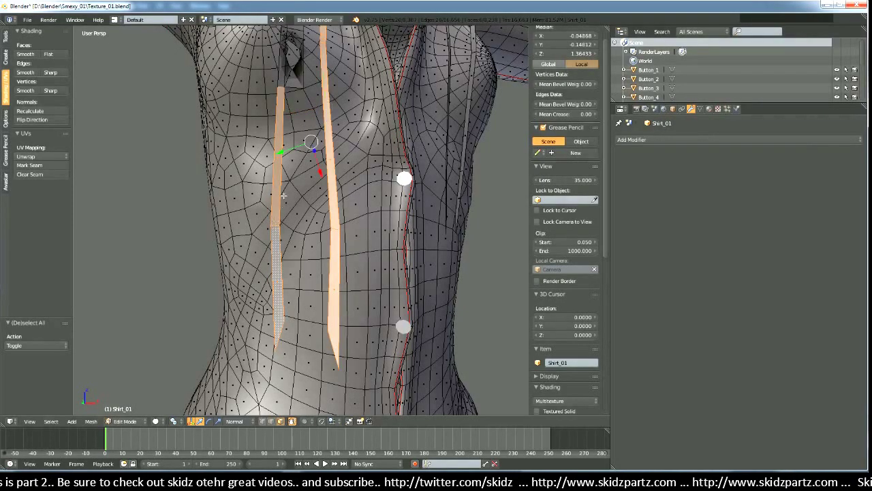
Step: Extend the selection up the outer leftover strip, past the torn openings on the chest
middle_drag(283, 198, 319, 261)
scroll(296, 362, up, 5)
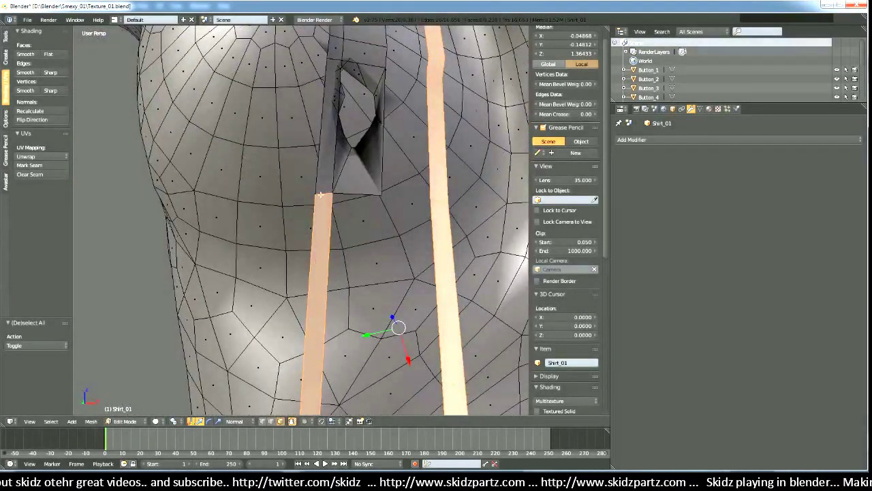
middle_drag(320, 194, 295, 242)
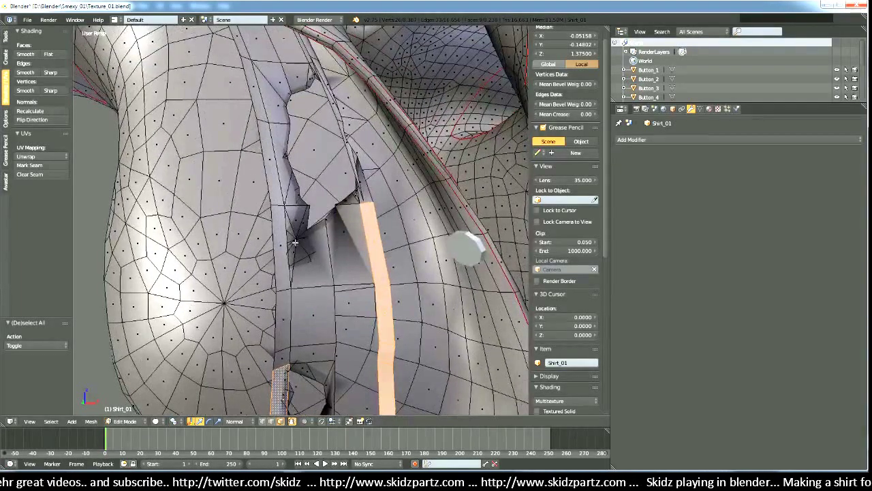
alt+shift+right_click(286, 302)
alt+shift+right_click(281, 232)
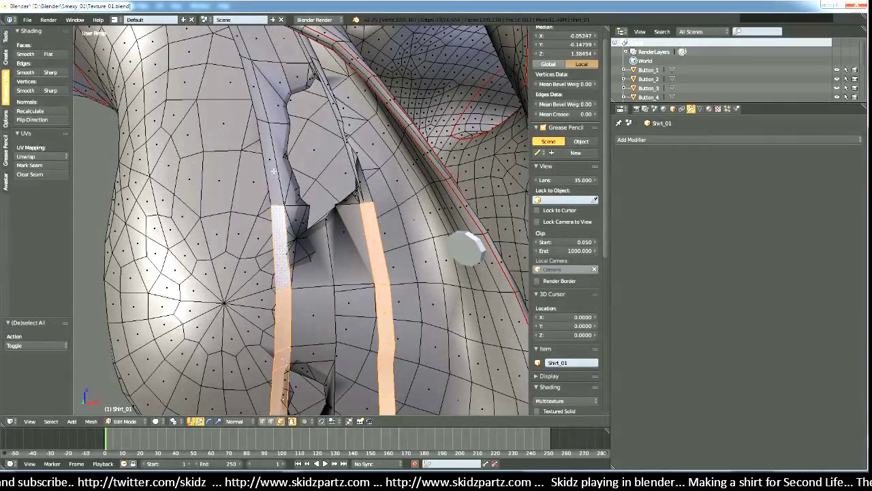
alt+shift+right_click(276, 163)
Step: Add the leftover faces along the placket fold above the chest openings, up towards the collar, to the selection
middle_drag(269, 104, 270, 256)
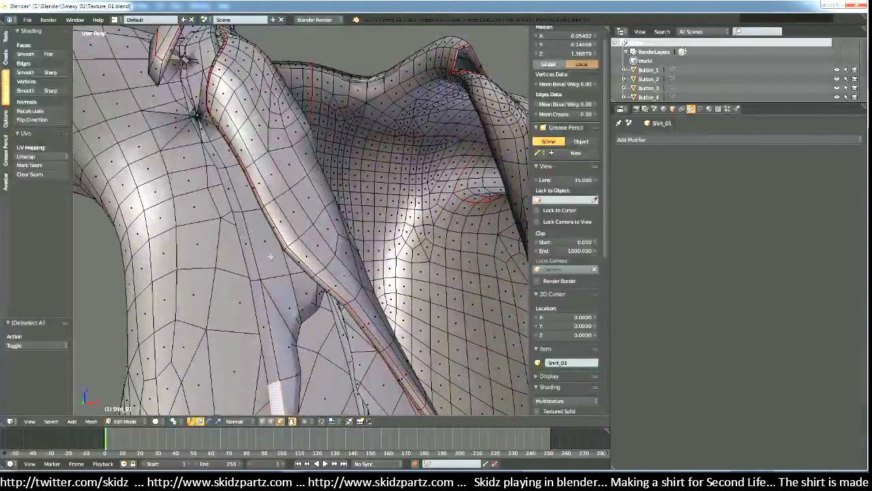
alt+shift+right_click(269, 276)
alt+shift+right_click(300, 294)
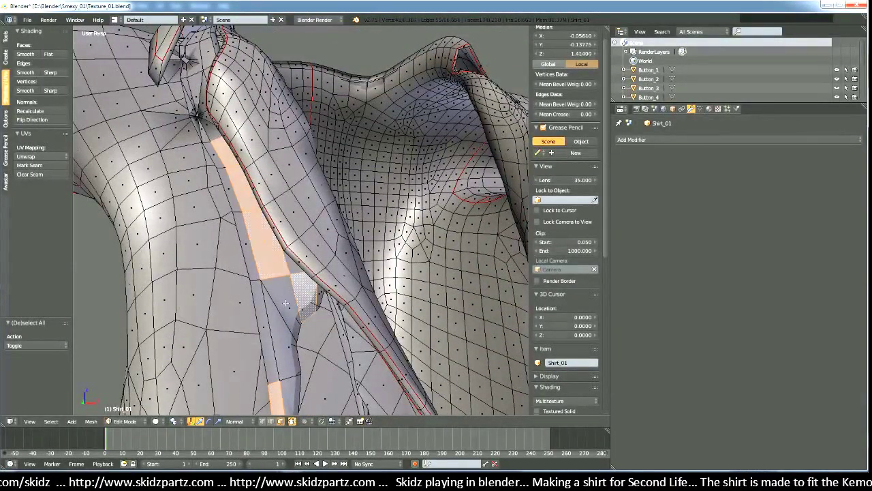
alt+shift+right_click(281, 320)
alt+shift+right_click(279, 341)
alt+shift+right_click(288, 379)
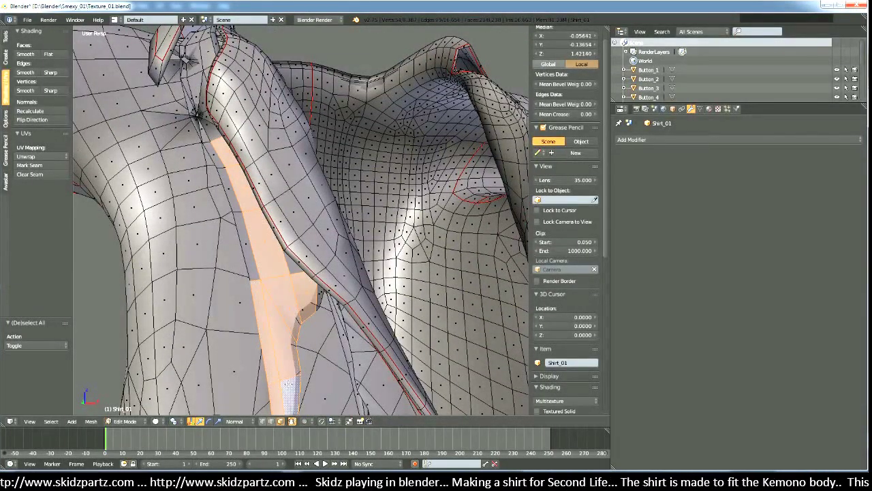
middle_drag(287, 378, 289, 381)
alt+shift+right_click(240, 177)
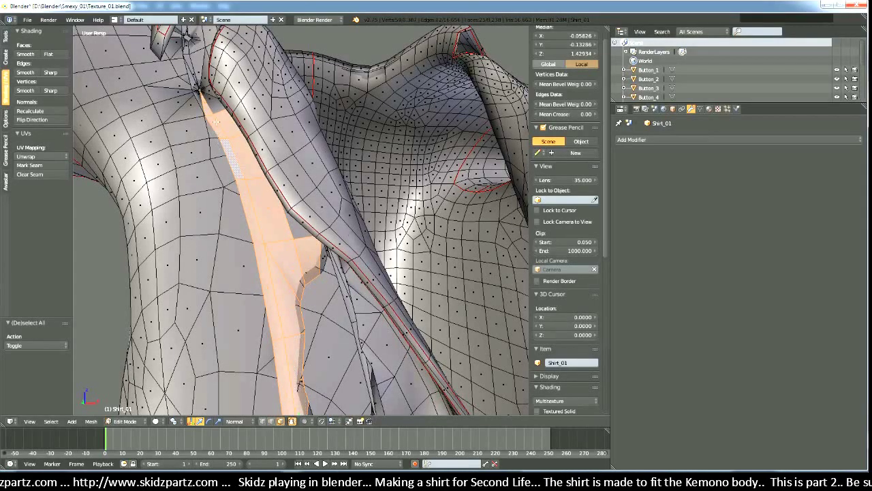
Step: Add the leftover faces between the two chest openings and the triangular faces around the lower opening to the selection
middle_drag(215, 103, 285, 276)
scroll(276, 262, up, 3)
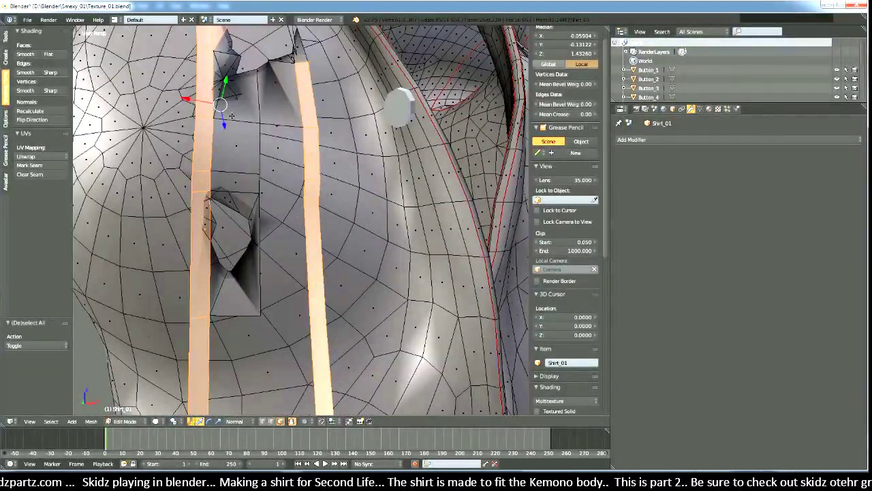
shift+right_click(251, 149)
shift+right_click(252, 115)
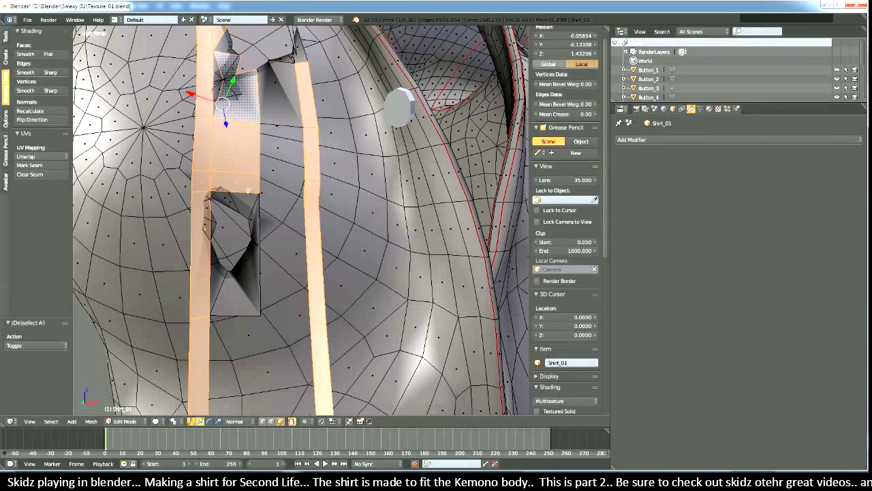
shift+right_click(240, 304)
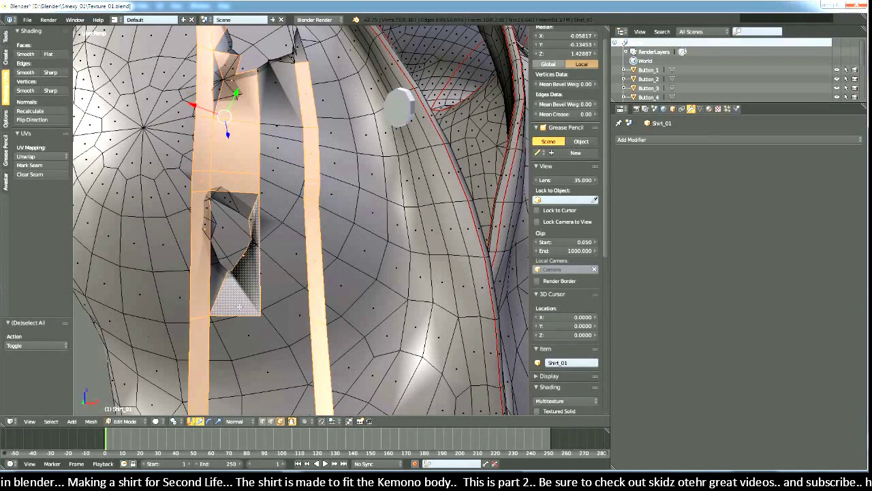
scroll(240, 308, down, 3)
scroll(242, 309, up, 4)
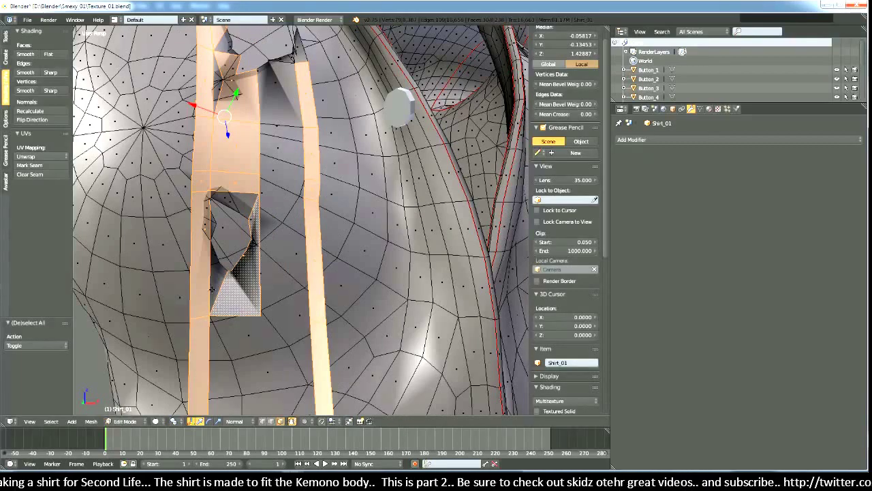
shift+right_click(212, 288)
scroll(212, 289, down, 3)
scroll(277, 315, up, 3)
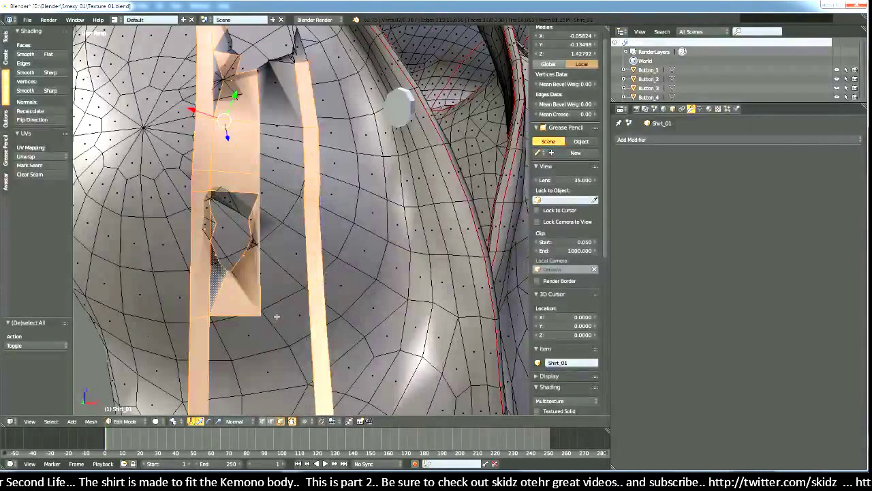
Step: Try to move the selected leftover faces outward from the chest in a side view
middle_drag(283, 320, 303, 326)
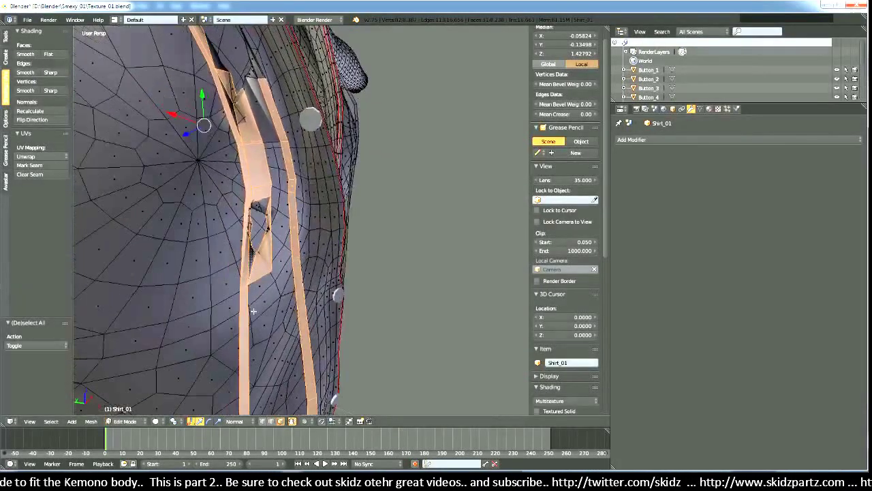
key(g)
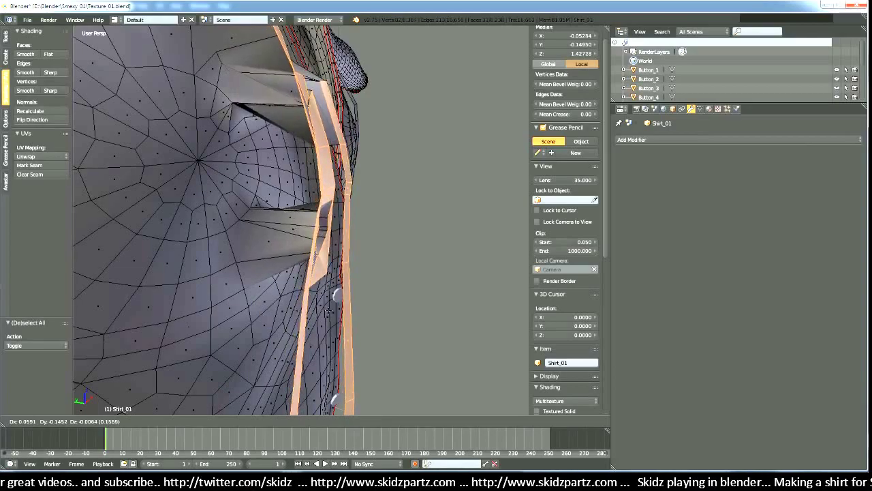
click(328, 310)
scroll(328, 310, down, 4)
middle_drag(328, 310, 310, 211)
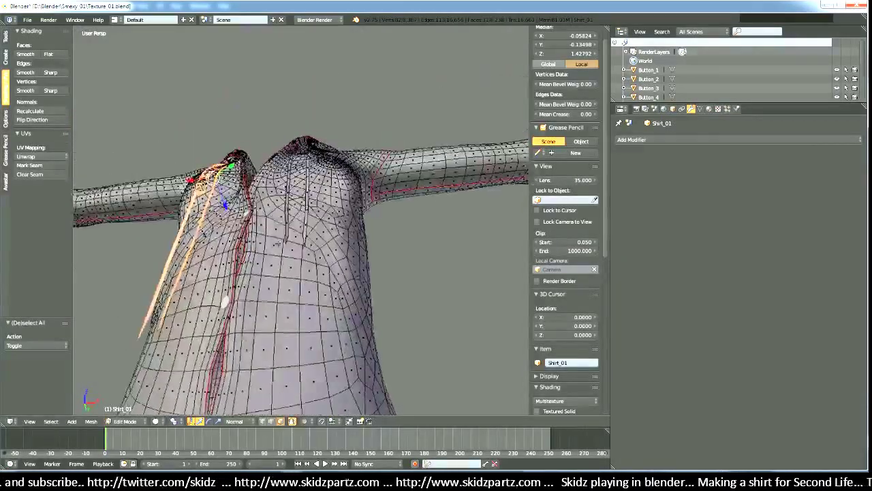
Step: Try to move the selected leftover strip faces freely away from the chest, and undo the move
middle_drag(278, 243, 334, 313)
scroll(283, 278, up, 5)
key(g)
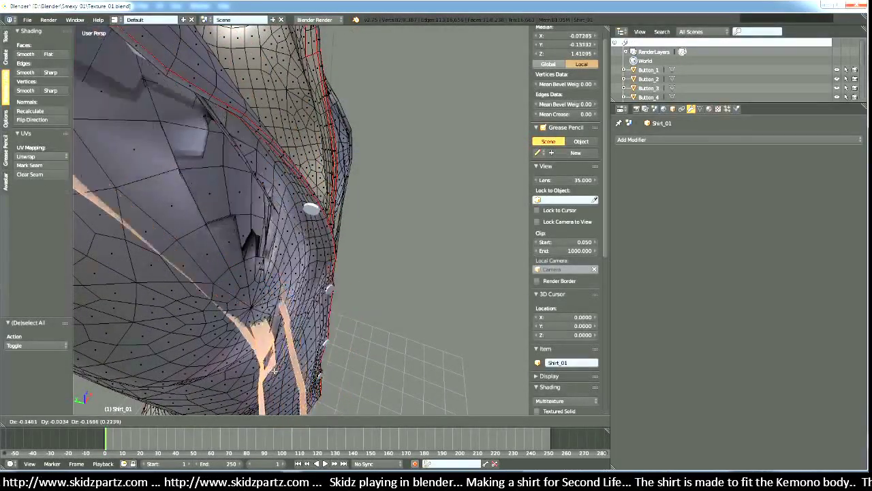
click(348, 339)
middle_drag(349, 337, 359, 317)
scroll(327, 368, up, 4)
key(ctrl+z)
scroll(318, 316, down, 3)
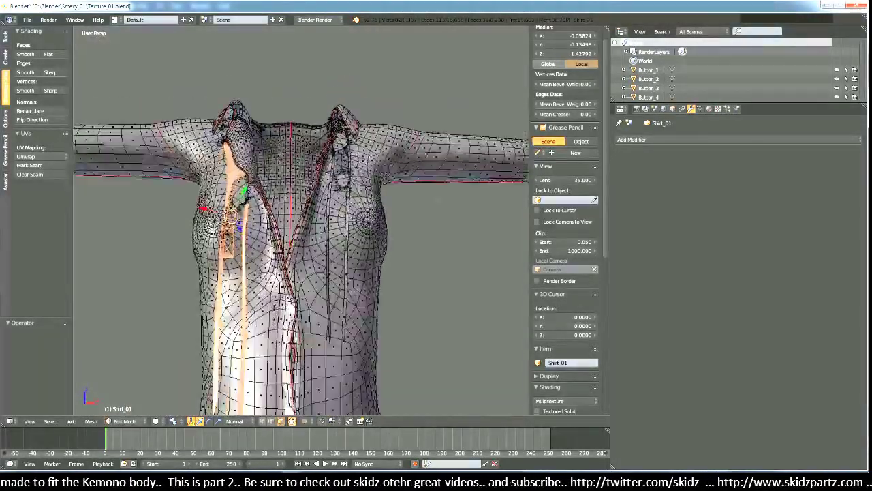
Step: Leave mesh editing and delete the shirt and its buttons from the scene
scroll(273, 306, up, 3)
middle_drag(273, 306, 309, 321)
scroll(293, 315, down, 3)
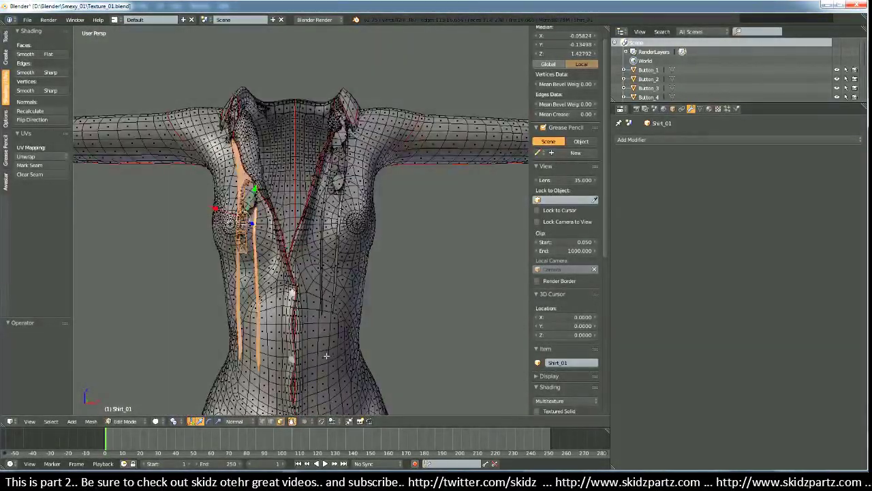
middle_drag(326, 355, 300, 320)
key(Tab)
scroll(299, 319, up, 2)
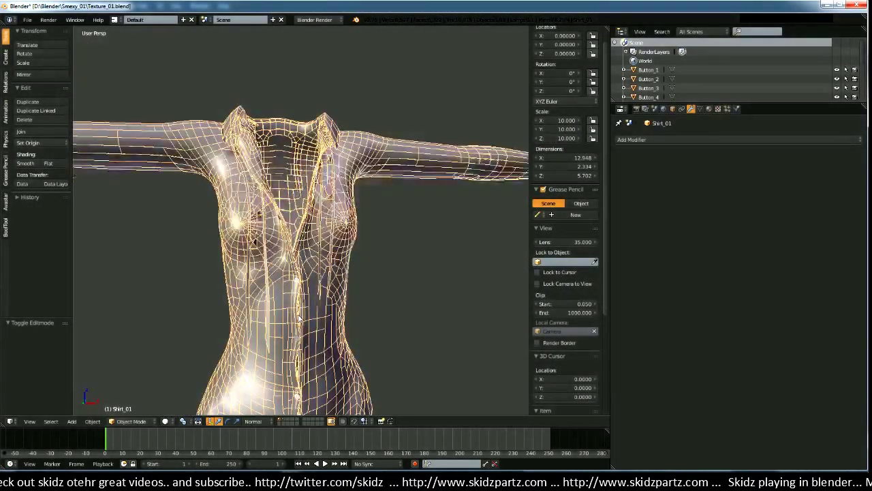
scroll(300, 320, down, 4)
scroll(298, 320, down, 2)
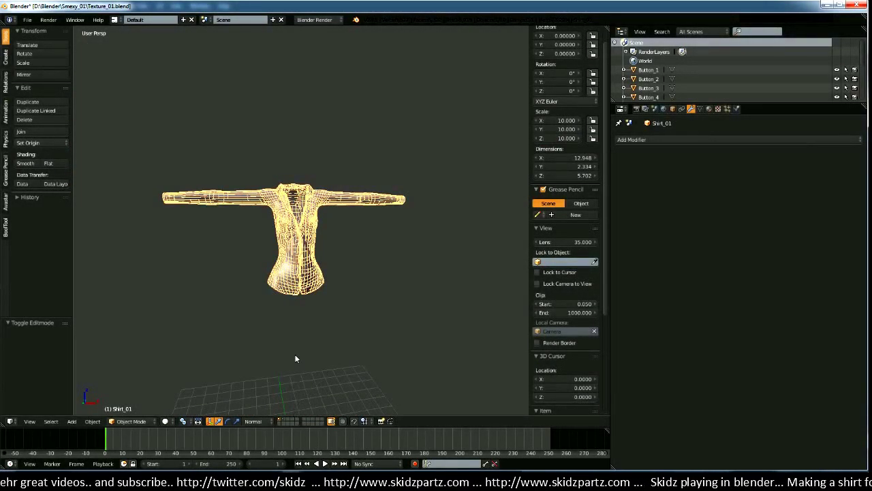
key(x)
click(301, 343)
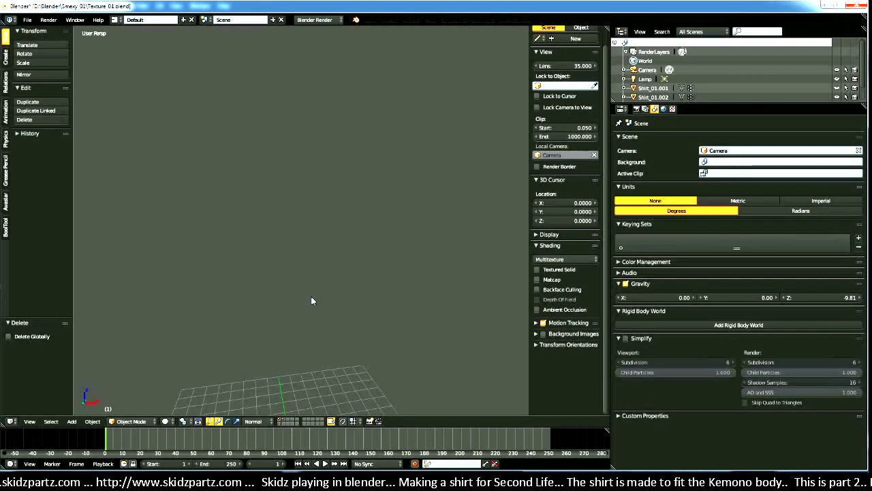
scroll(282, 355, down, 5)
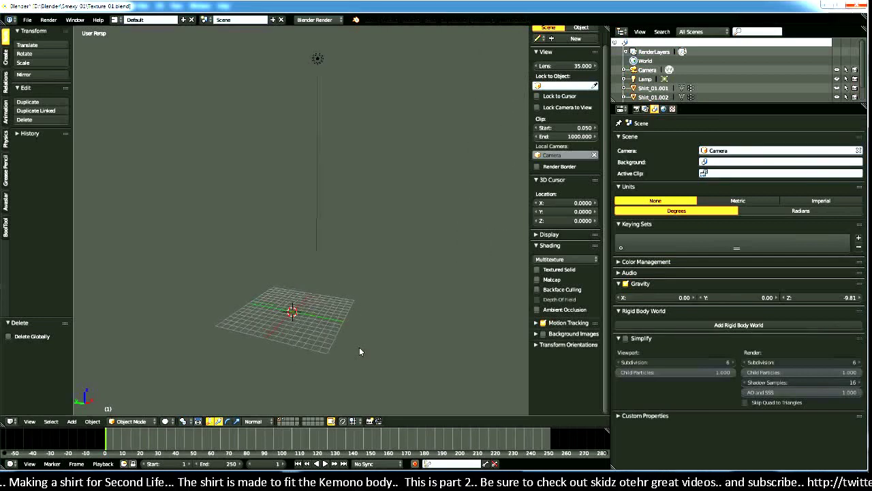
Step: Reopen the saved file Texture_01.blend from the Smexy_01 folder
click(27, 19)
click(41, 38)
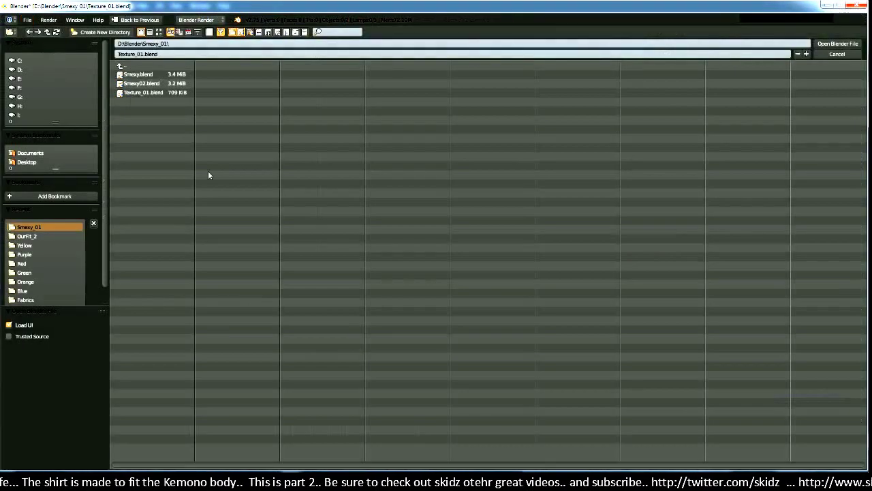
double_click(144, 92)
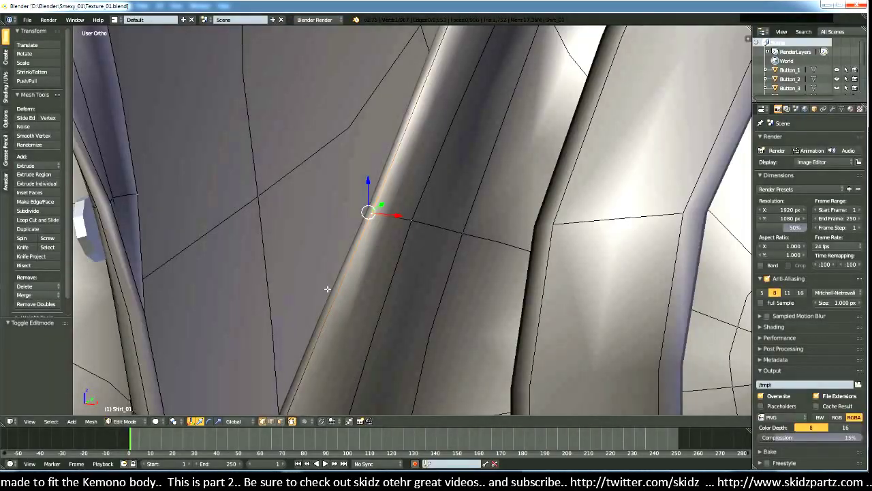
Step: Examine the strips beneath the collar and the mesh along the chest opening on the reopened shirt
scroll(327, 290, down, 8)
middle_drag(337, 311, 370, 280)
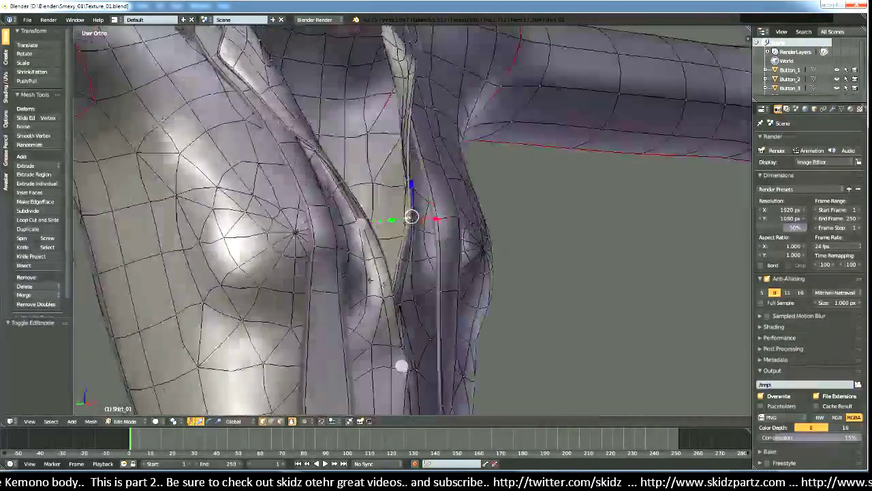
middle_drag(402, 366, 374, 386)
scroll(406, 403, up, 5)
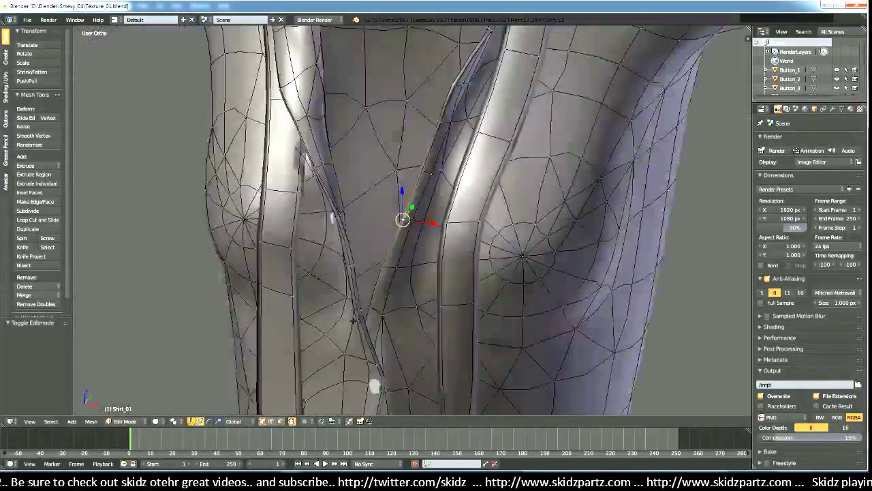
scroll(353, 319, down, 4)
middle_drag(356, 317, 457, 330)
scroll(409, 316, up, 4)
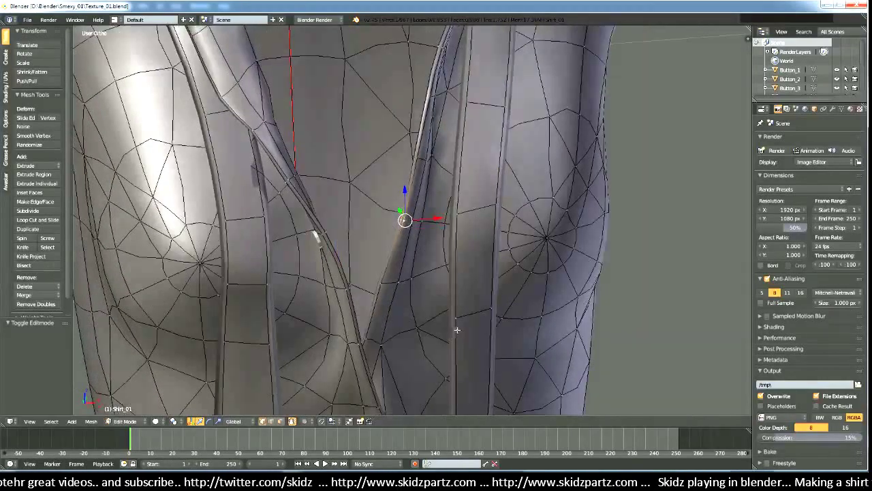
scroll(457, 330, down, 5)
scroll(449, 266, up, 3)
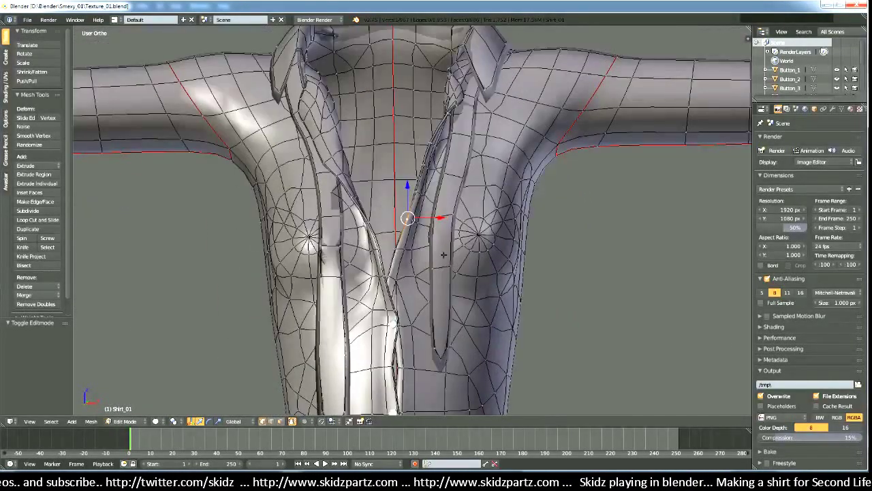
Step: Clear the selection and select the faces of the hanging strips on both sides of the chest opening
key(a)
middle_drag(477, 337, 510, 342)
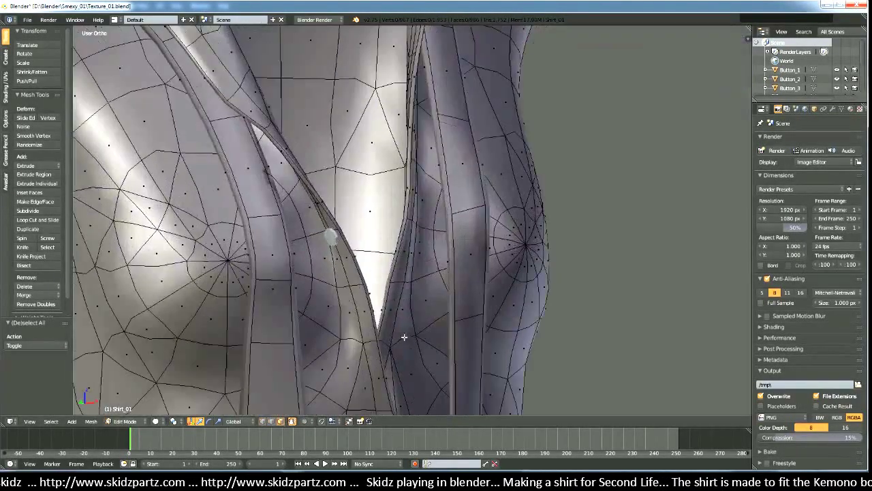
alt+right_click(491, 312)
scroll(490, 317, down, 4)
middle_drag(490, 320, 434, 321)
scroll(470, 326, down, 3)
scroll(434, 322, up, 5)
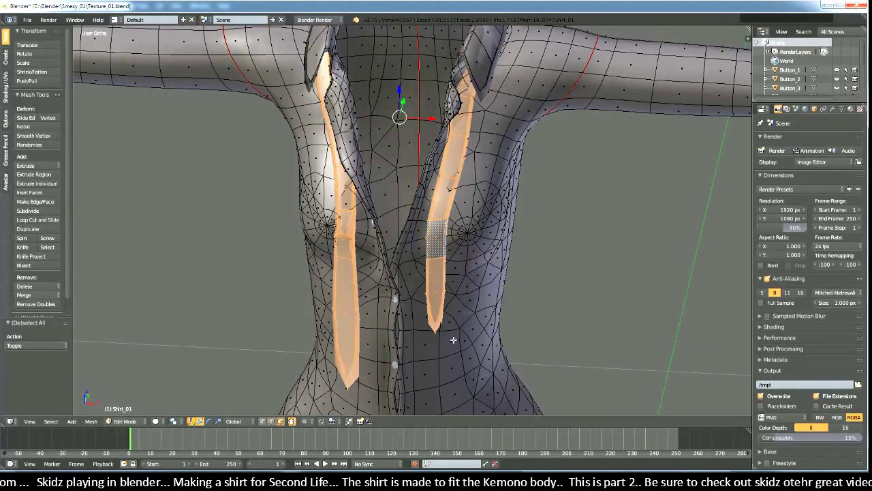
Step: Separate the selected strips from the shirt into their own object and leave mesh editing
key(p)
click(453, 339)
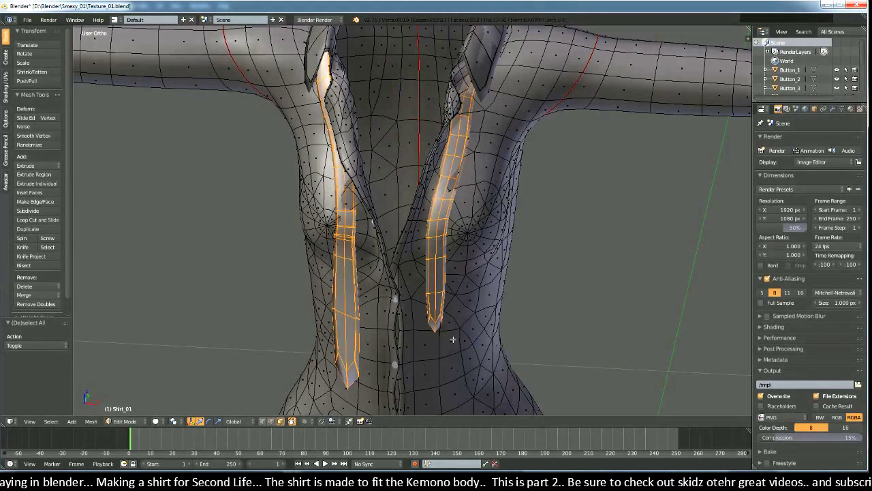
key(Tab)
middle_drag(453, 339, 441, 273)
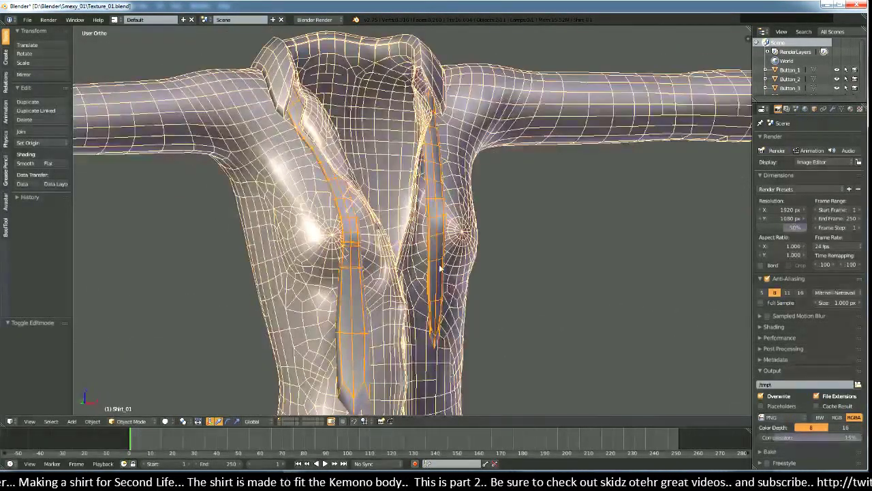
Step: Select the separated strips object and move it to the second layer
right_click(440, 268)
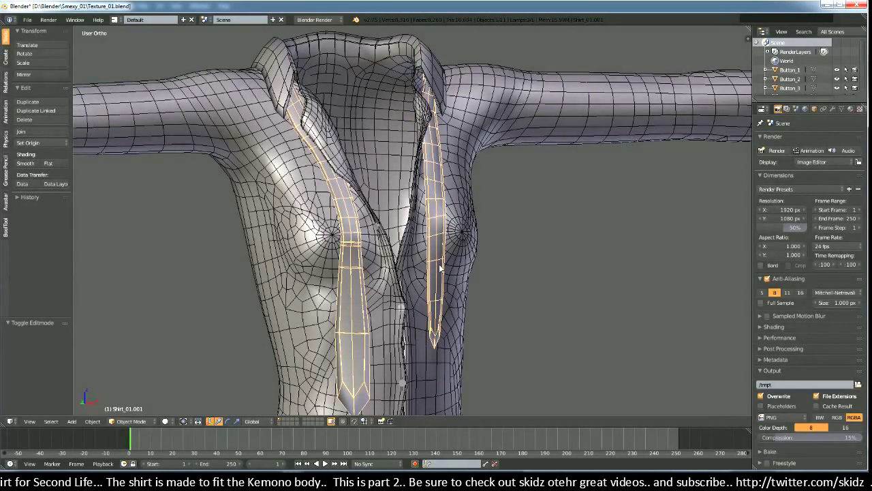
key(m)
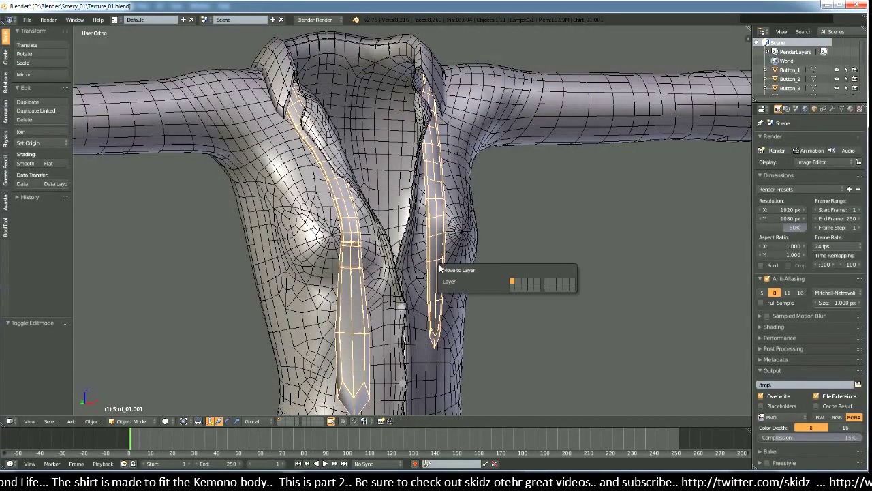
click(516, 286)
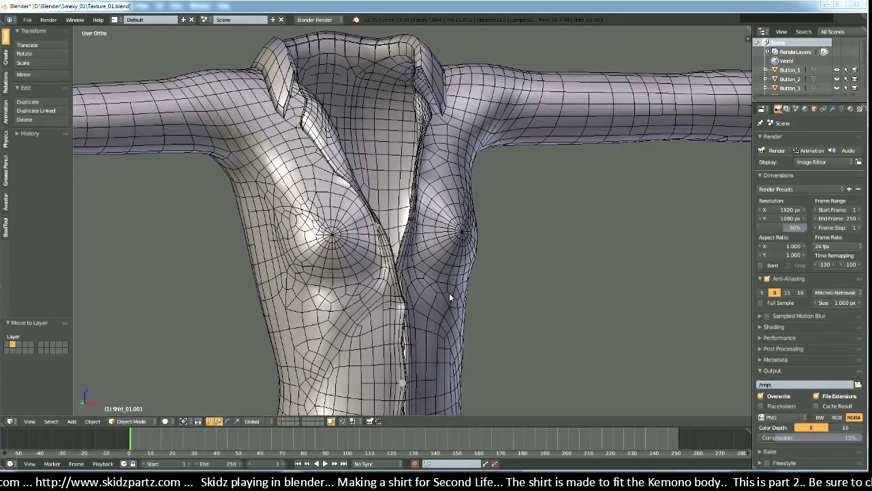
Step: Examine the shirt's chest surface and the placket edge along the opening at close range
middle_drag(456, 299, 349, 318)
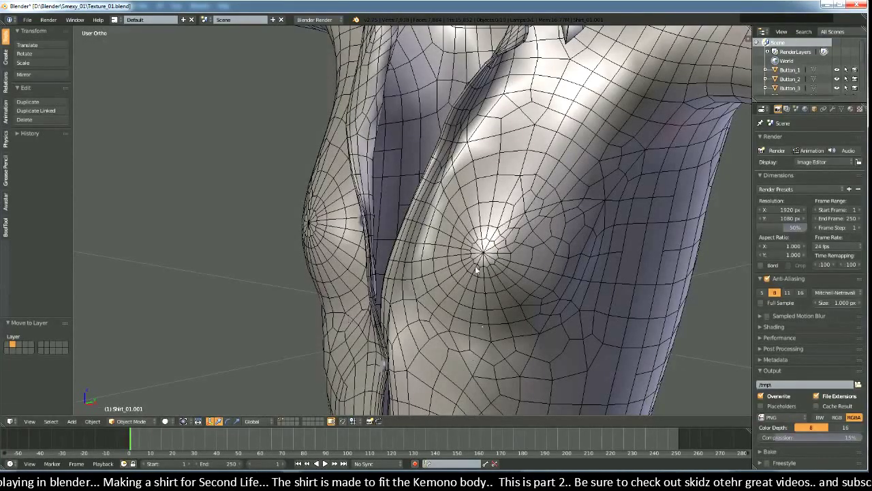
middle_drag(477, 271, 517, 265)
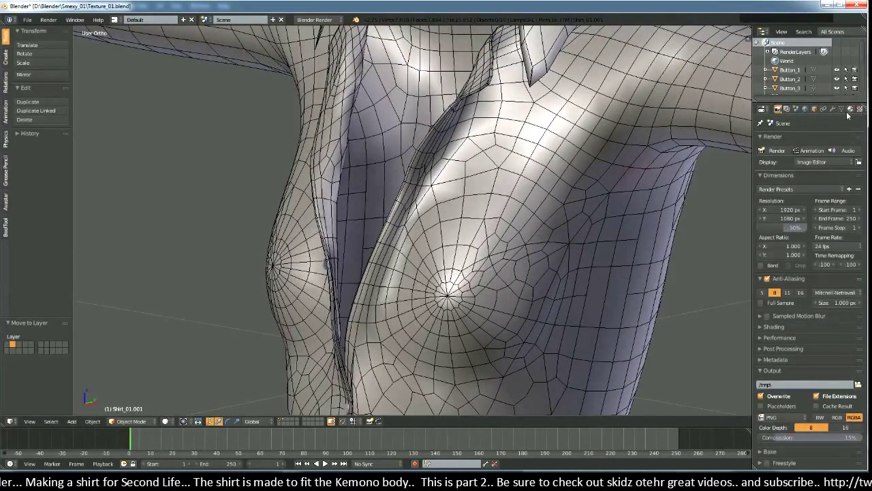
scroll(400, 266, up, 3)
shift+middle_drag(399, 266, 460, 261)
scroll(467, 238, up, 5)
scroll(456, 265, up, 2)
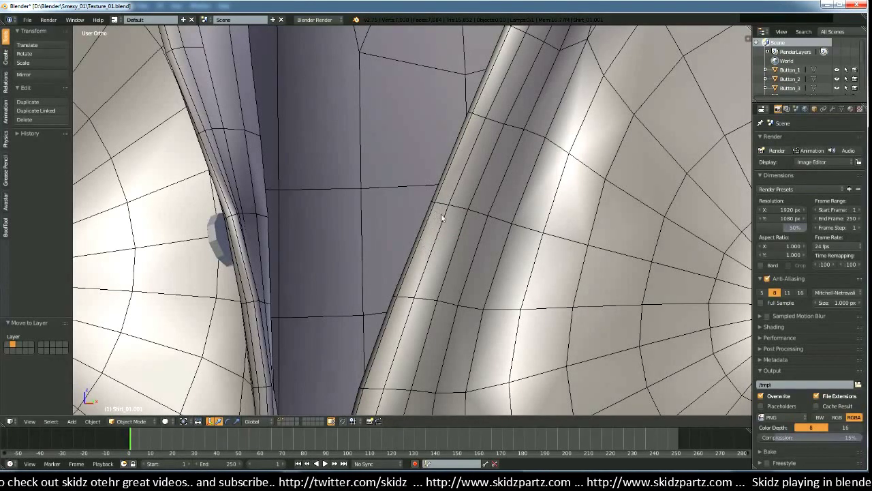
scroll(470, 249, up, 3)
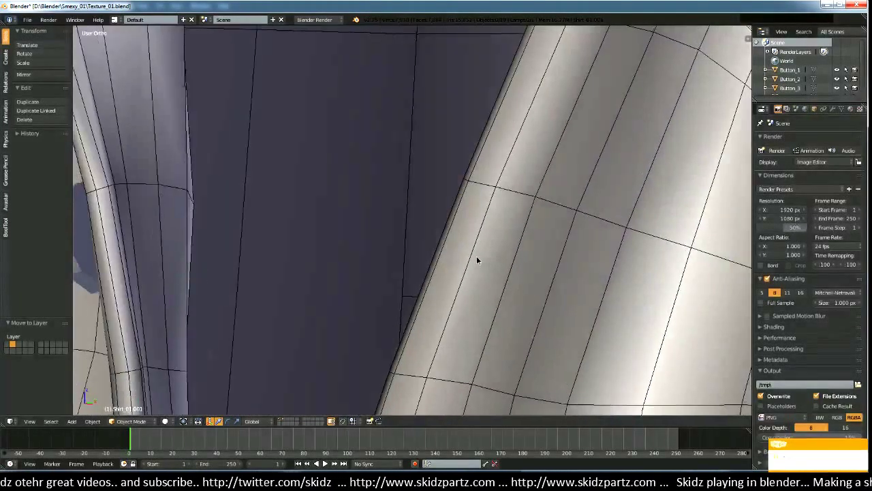
middle_drag(477, 256, 479, 209)
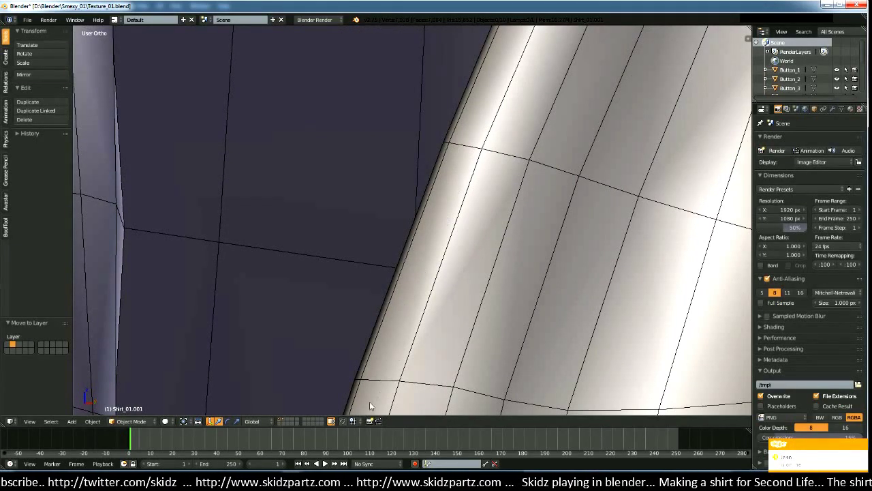
Step: Open the shirt mesh for editing and subdivide three short edges across the placket band beside the chest opening with one cut
right_click(432, 292)
key(Tab)
scroll(423, 291, down, 5)
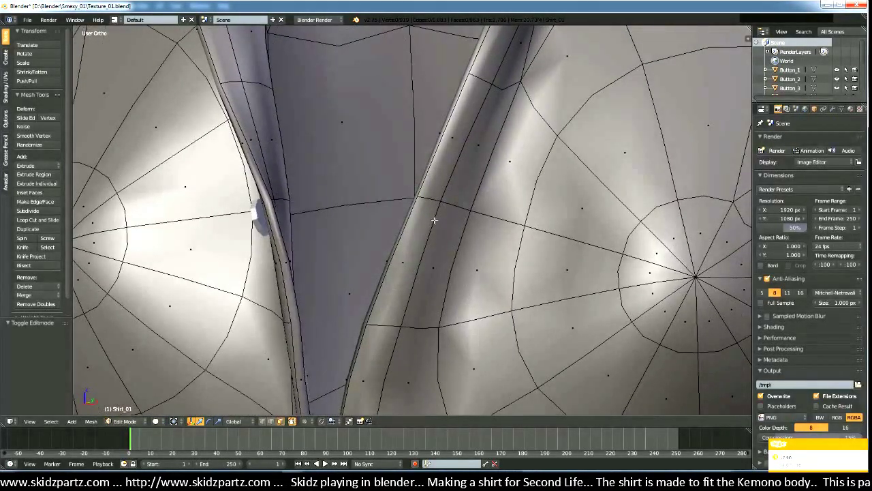
right_click(431, 203)
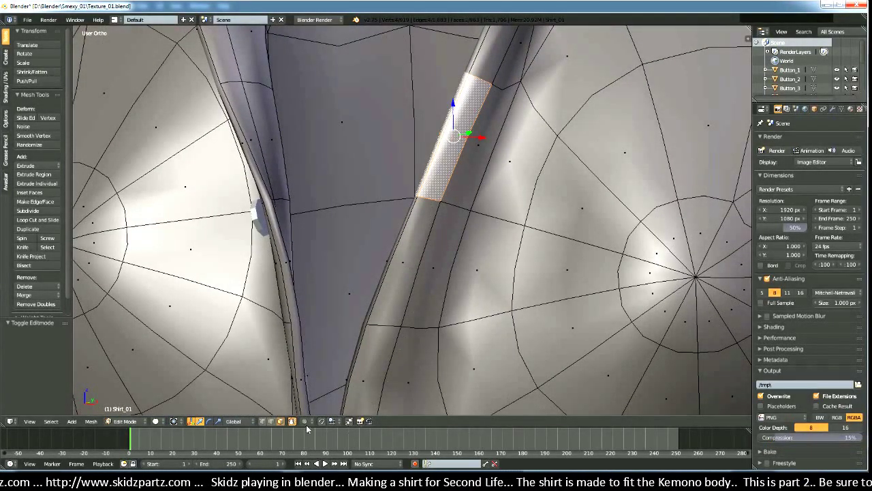
click(270, 420)
right_click(387, 334)
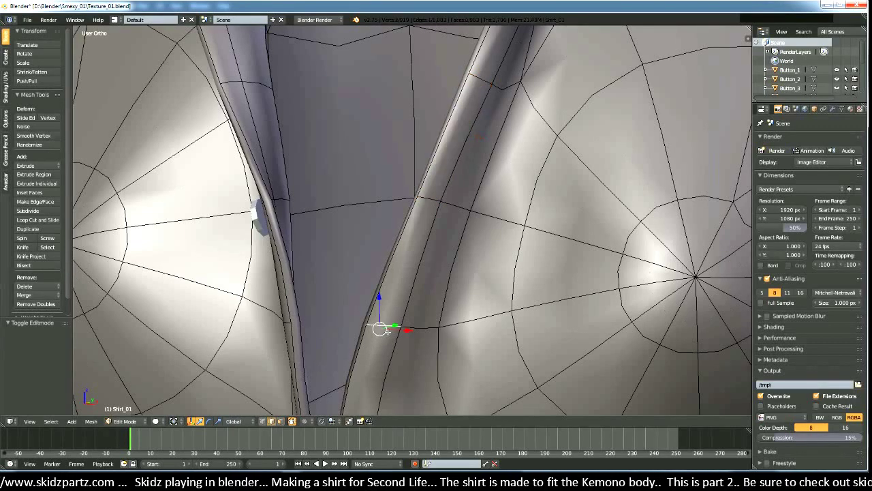
shift+right_click(430, 195)
shift+right_click(470, 96)
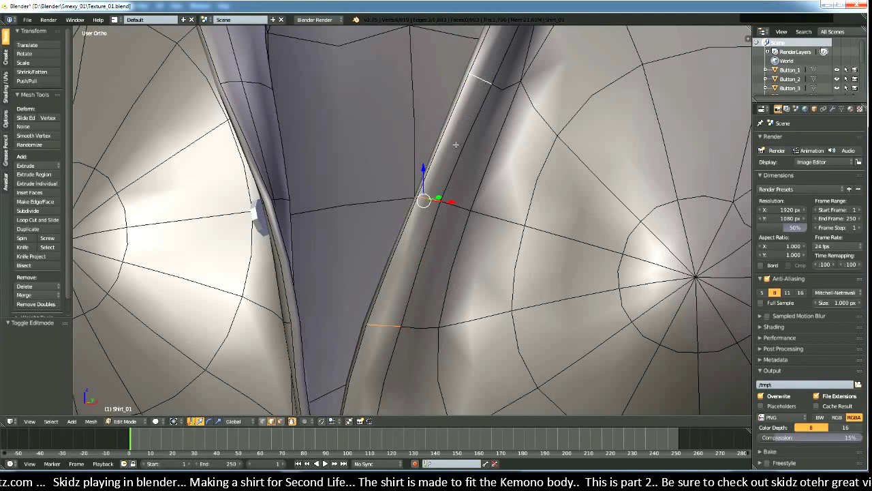
key(w)
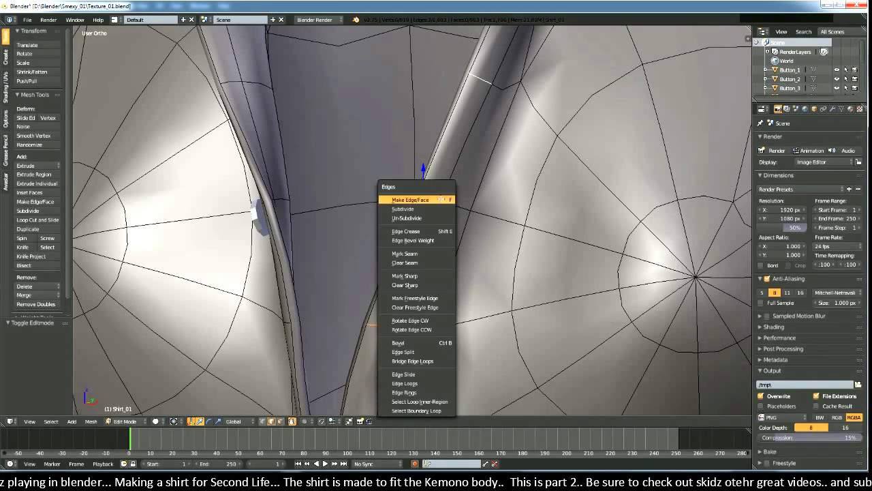
click(452, 199)
middle_drag(459, 276, 485, 296)
scroll(486, 295, up, 2)
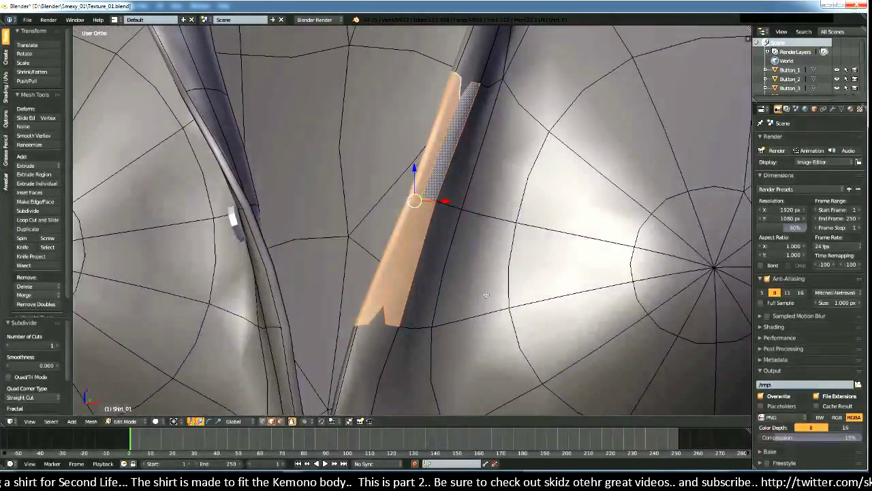
scroll(458, 110, down, 3)
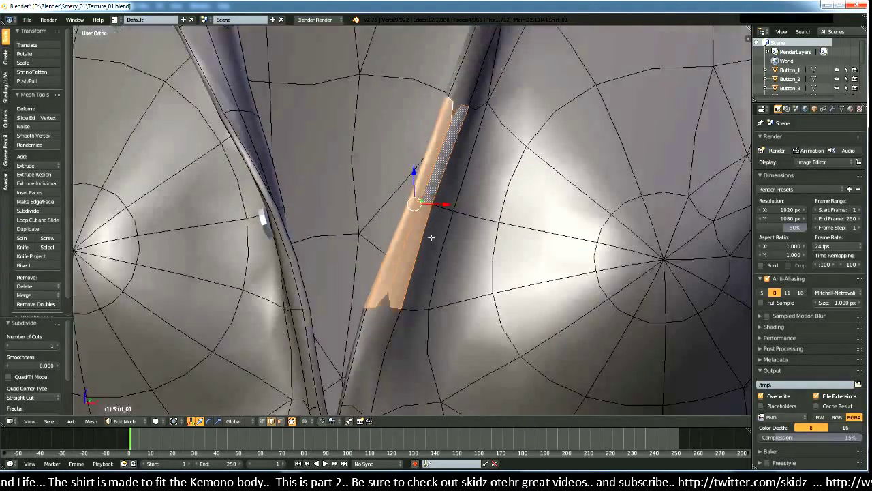
middle_drag(459, 110, 422, 240)
scroll(423, 242, up, 3)
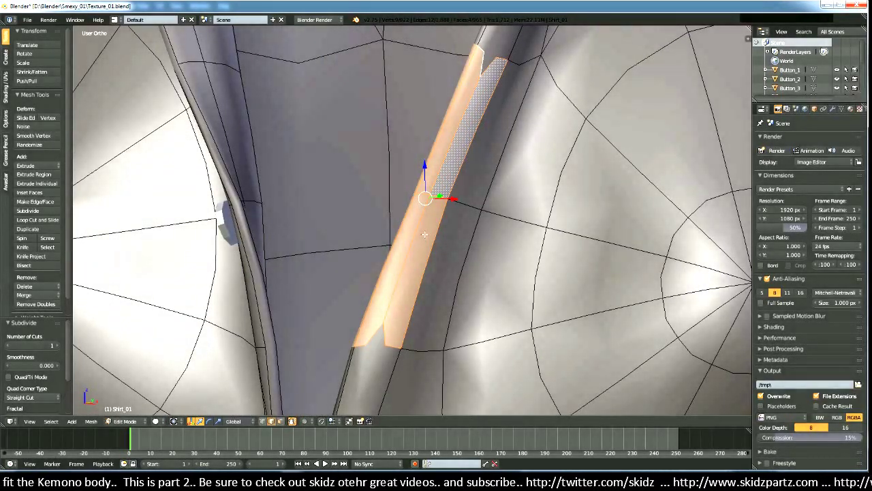
key(ctrl+r)
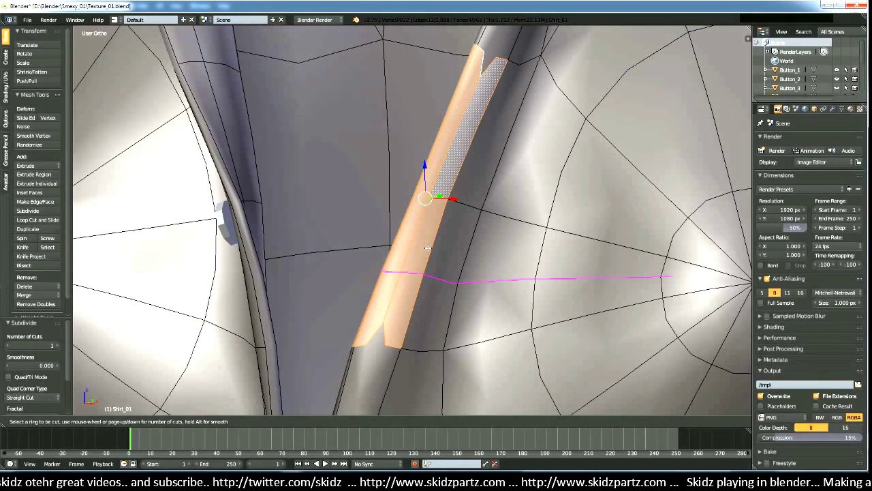
key(Escape)
middle_drag(430, 329, 396, 301)
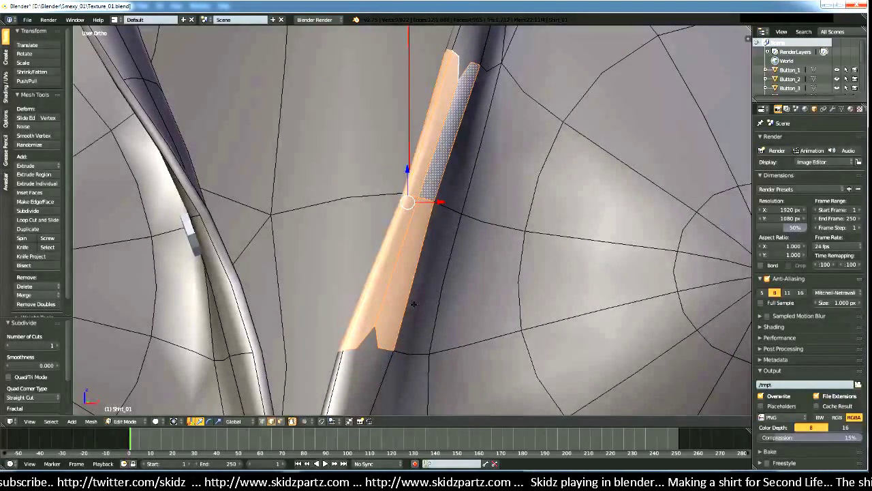
Step: Subdivide the lengthwise edges of the placket band's lower section, beside the chest opening, with one cut
right_click(413, 306)
shift+right_click(398, 260)
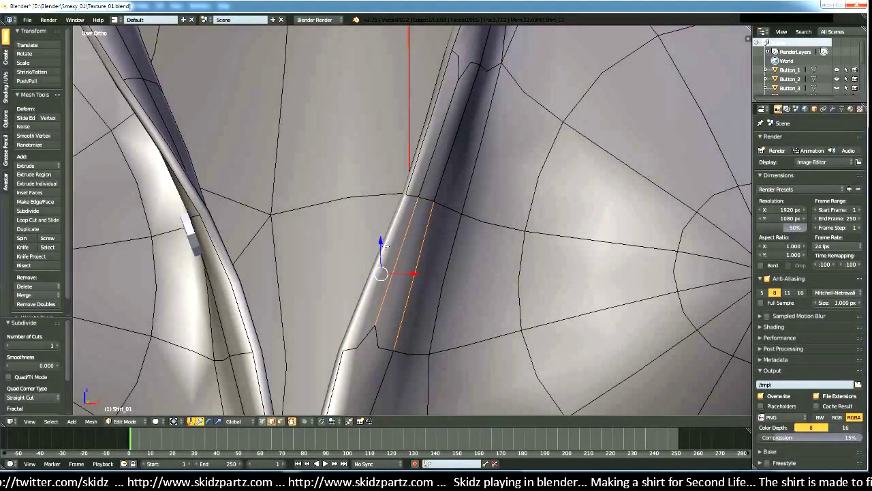
key(ctrl+e)
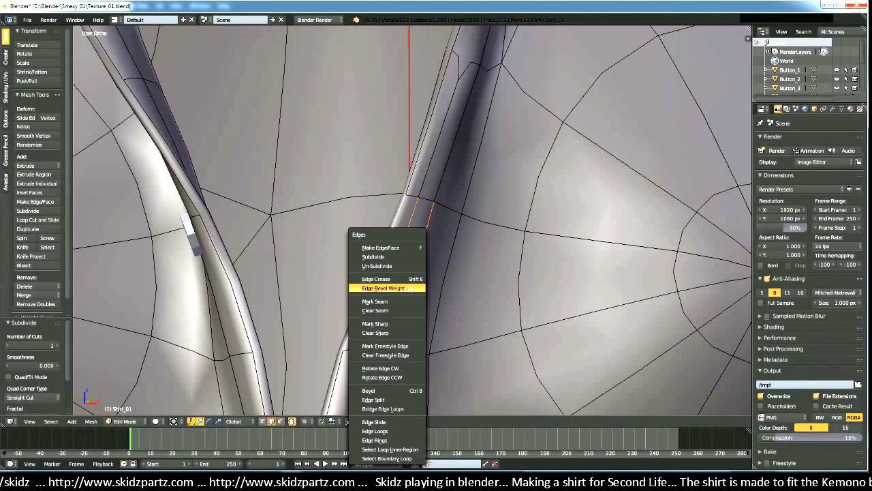
click(406, 258)
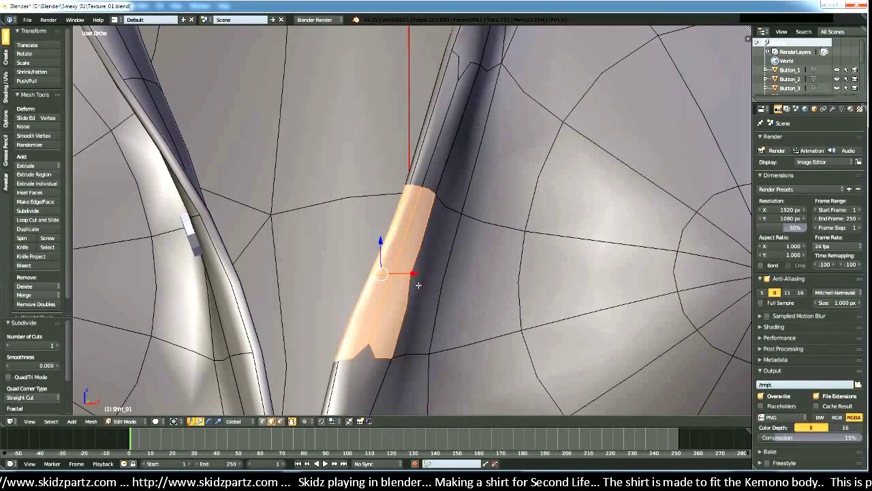
Step: Subdivide the lengthwise edges of the placket band's upper section with one cut
right_click(451, 149)
shift+right_click(431, 138)
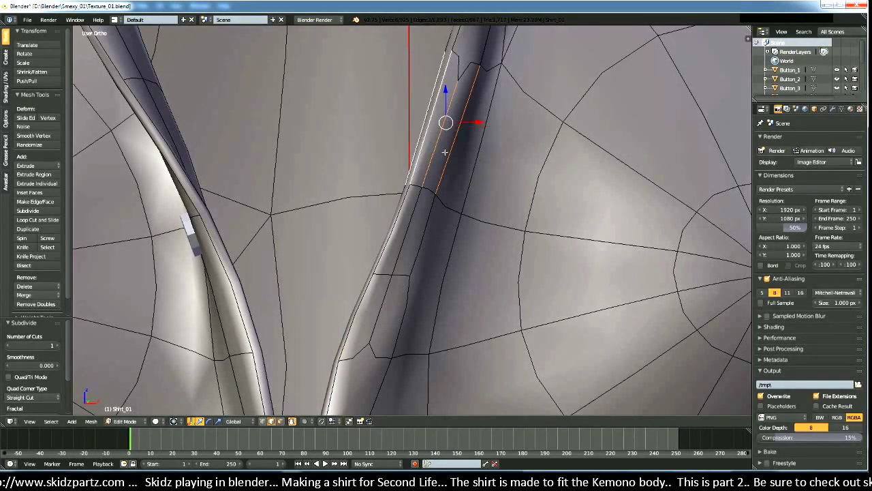
key(ctrl+e)
click(445, 148)
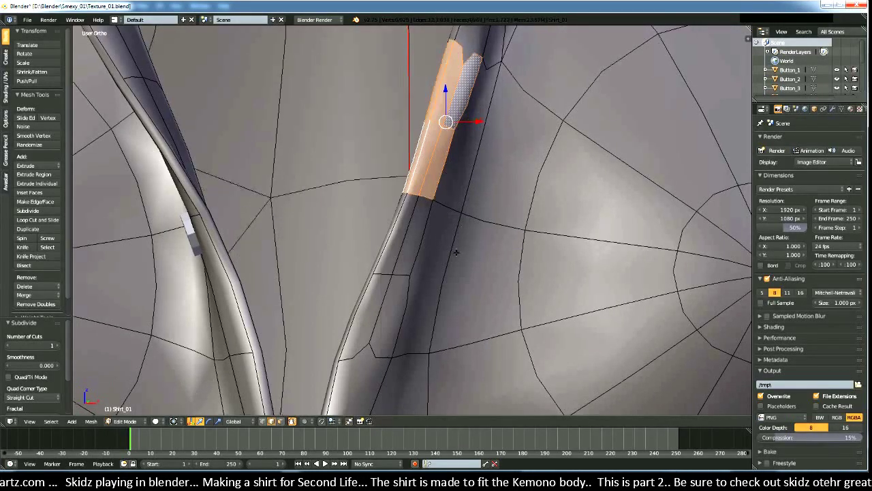
Step: Try to rip the vertex at the middle of the placket band into a hole
middle_drag(453, 247, 418, 315)
scroll(447, 258, up, 1)
scroll(417, 322, up, 3)
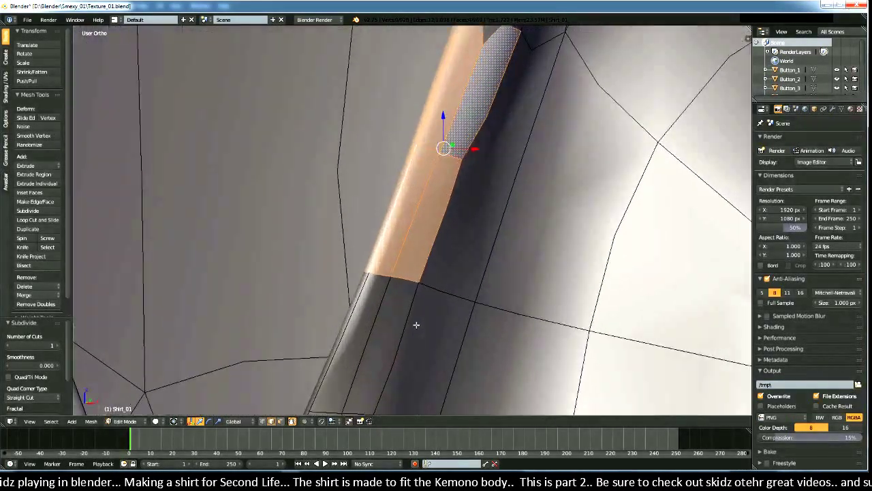
click(259, 422)
right_click(368, 335)
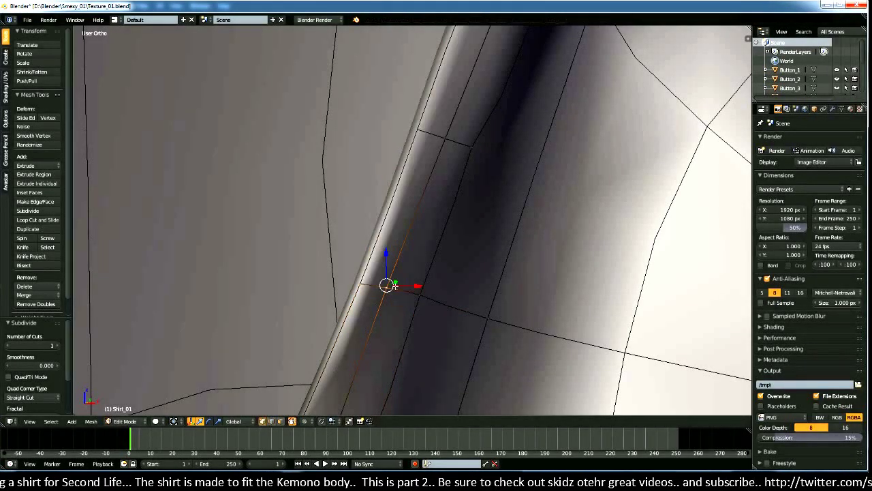
scroll(389, 334, down, 1)
shift+middle_drag(397, 339, 397, 299)
scroll(397, 296, up, 2)
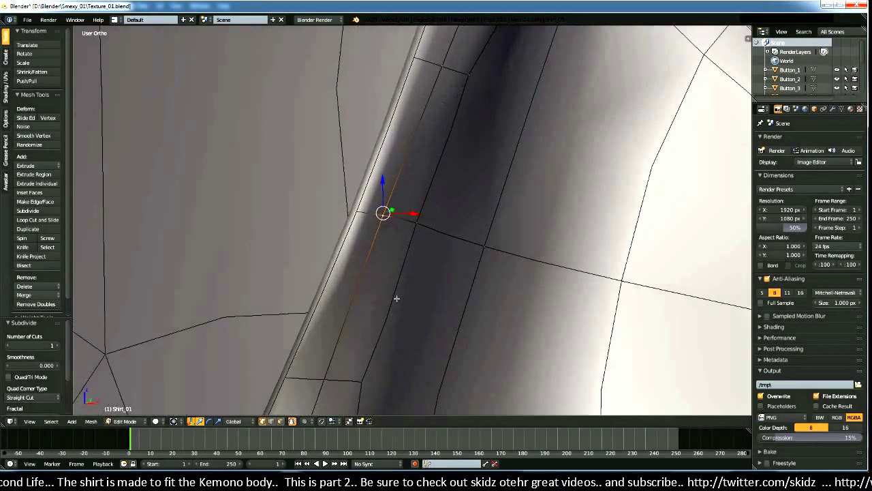
key(v)
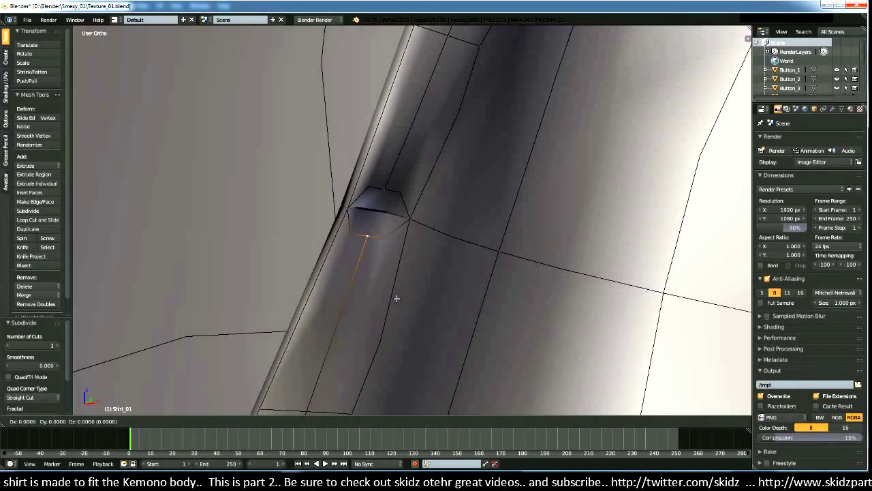
click(386, 349)
middle_drag(397, 334, 413, 319)
scroll(413, 319, up, 3)
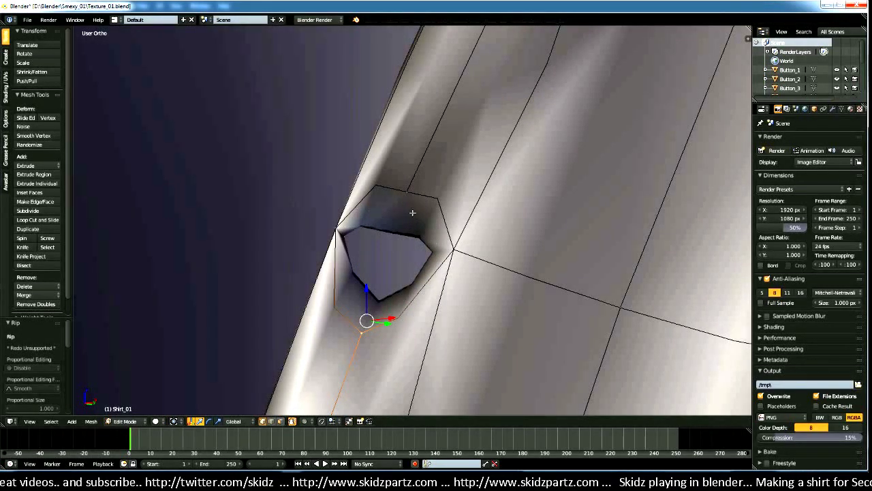
key(ctrl+z)
Step: Subdivide the short edges across the placket band at its lower, middle and upper crossings with one cut
middle_drag(414, 288, 418, 301)
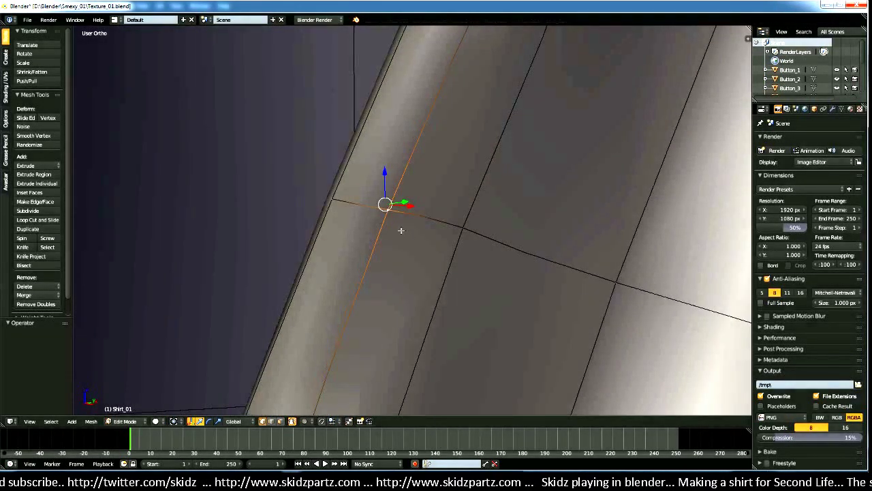
middle_drag(396, 218, 411, 249)
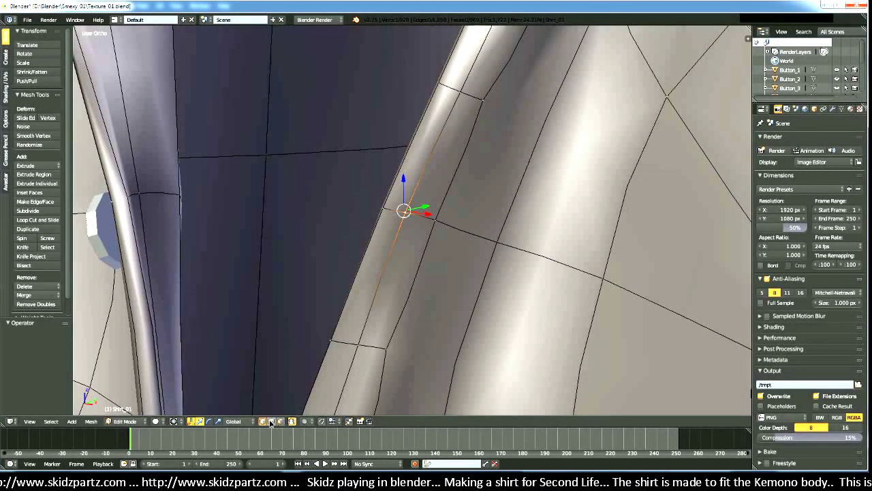
click(271, 420)
right_click(342, 341)
shift+right_click(396, 209)
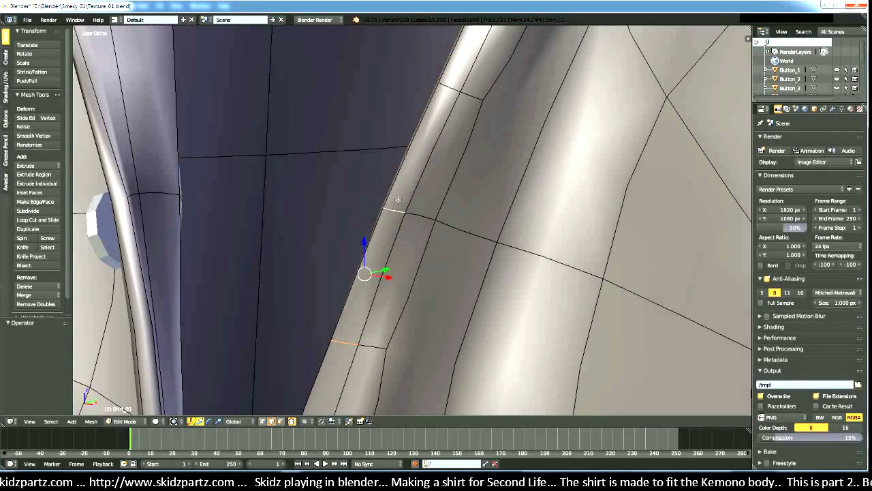
shift+right_click(447, 90)
shift+right_click(420, 219)
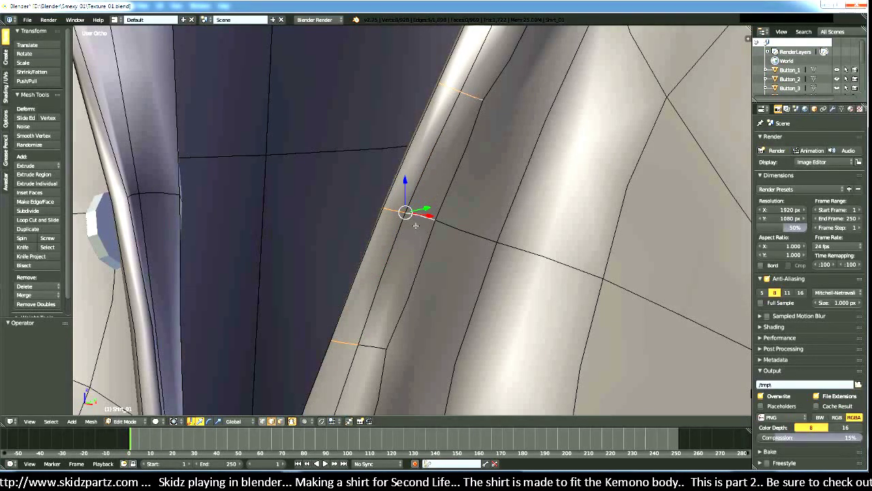
shift+right_click(380, 346)
key(ctrl+e)
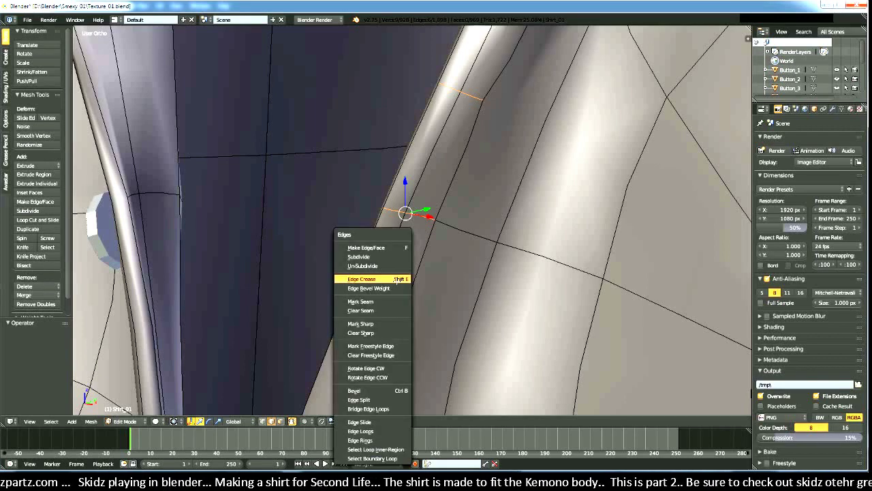
click(375, 257)
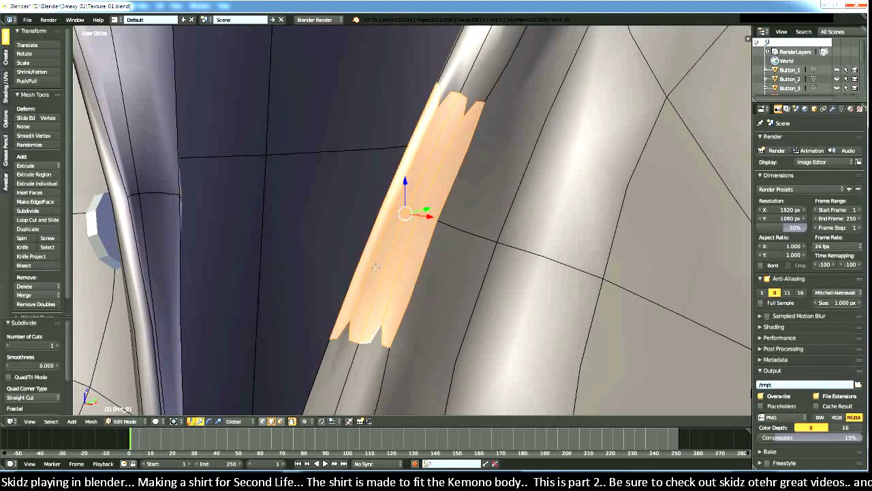
Step: Rip the vertex at the center of the placket band and pull the split-off vertex down along the band
key(a)
right_click(402, 216)
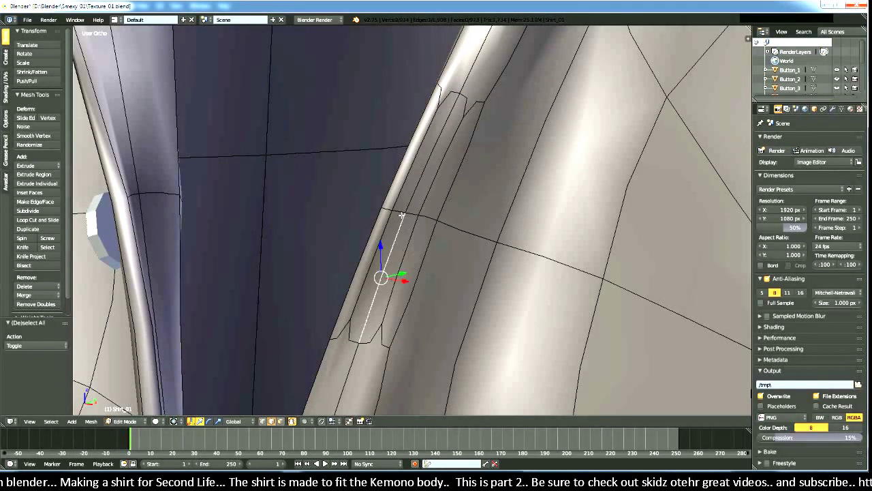
alt+right_click(333, 314)
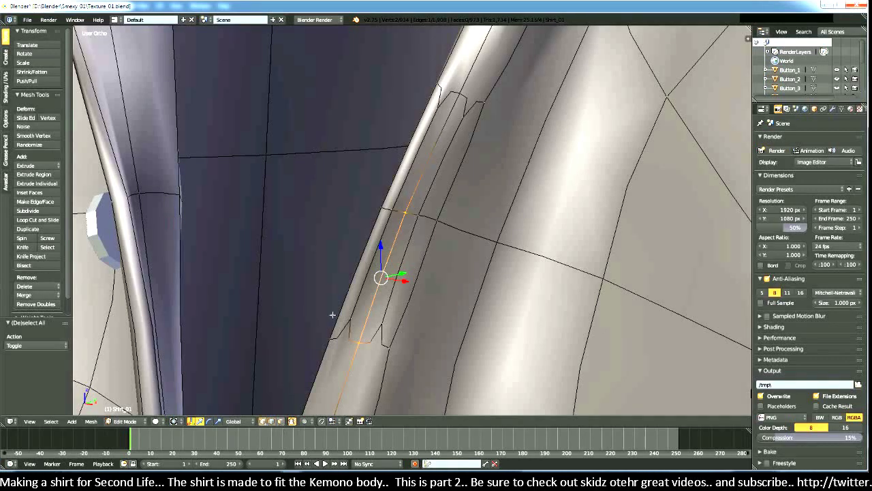
right_click(404, 213)
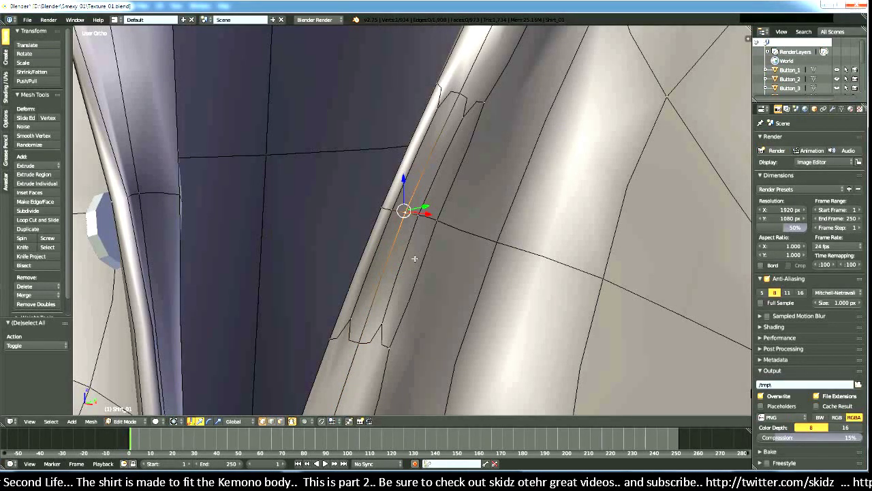
key(g)
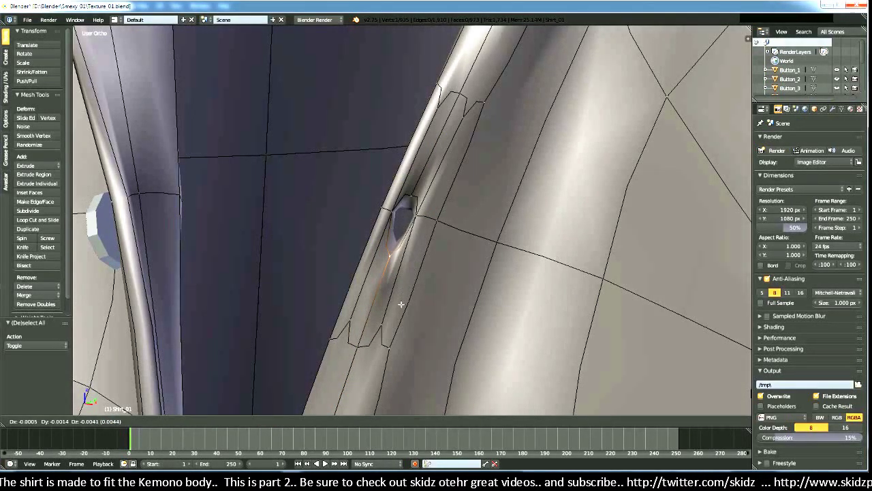
click(399, 315)
Step: Move the slit's upper vertex further up the band and shift the side vertex farther from the chest opening inward
right_click(413, 192)
mouse_move(442, 244)
middle_down()
mouse_move(446, 275)
mouse_move(432, 279)
mouse_move(420, 232)
mouse_move(459, 260)
mouse_move(459, 275)
middle_up()
key(g)
click(448, 214)
key(g)
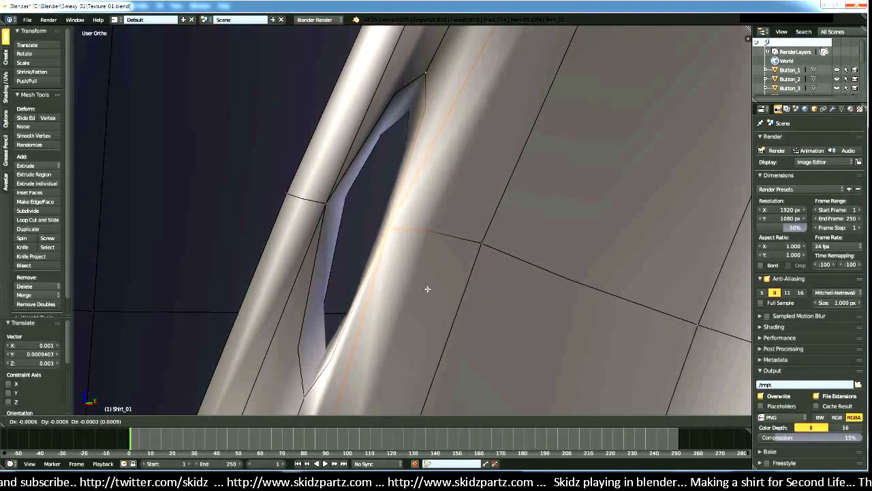
click(382, 227)
Step: Move the side vertex nearest the chest opening inward to narrow the slit, and nudge up its lower vertex
right_click(321, 198)
key(g)
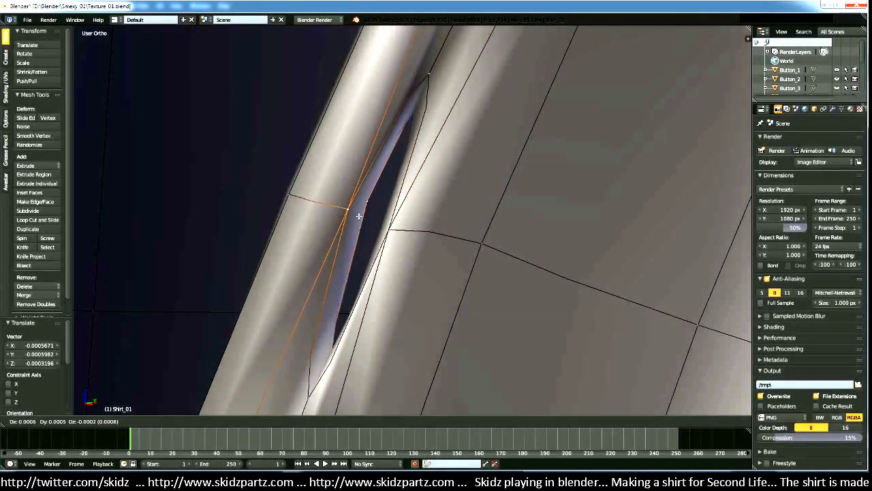
click(357, 212)
middle_drag(357, 213, 415, 293)
key(g)
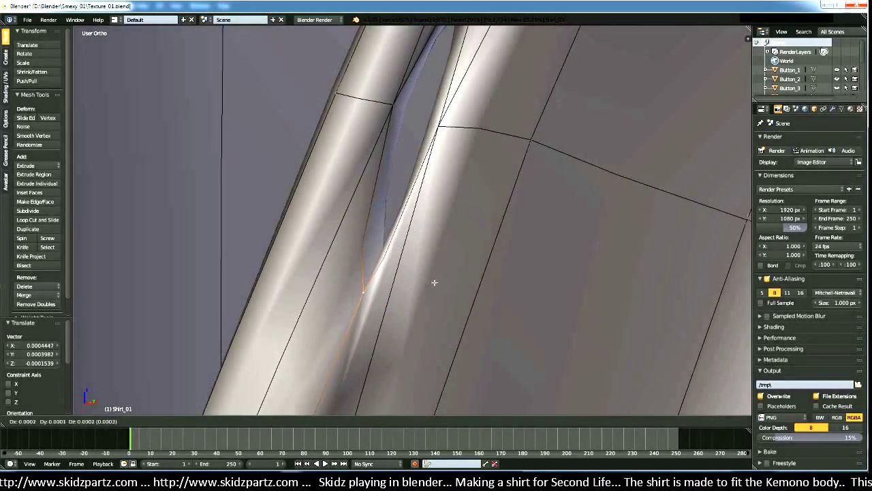
click(431, 259)
Step: Reposition the slit's end vertices on the inner side of the placket so they line up with the band
middle_drag(432, 258, 514, 212)
key(g)
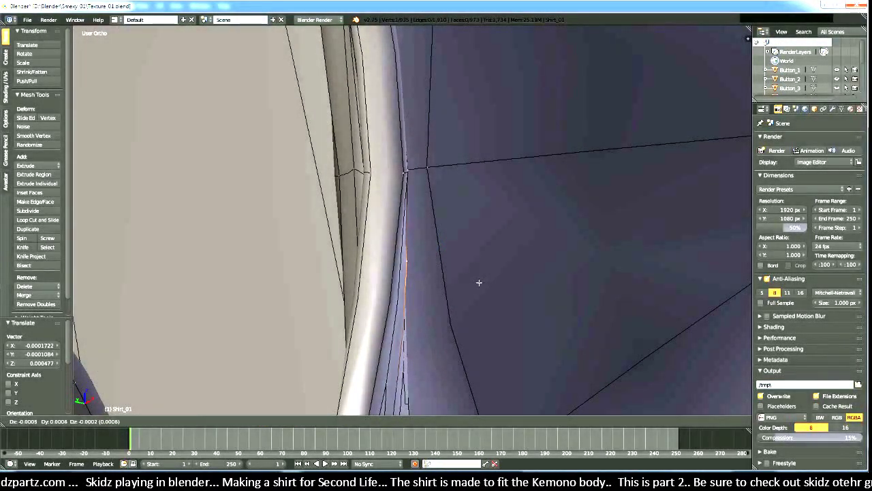
click(500, 306)
middle_drag(500, 305, 536, 150)
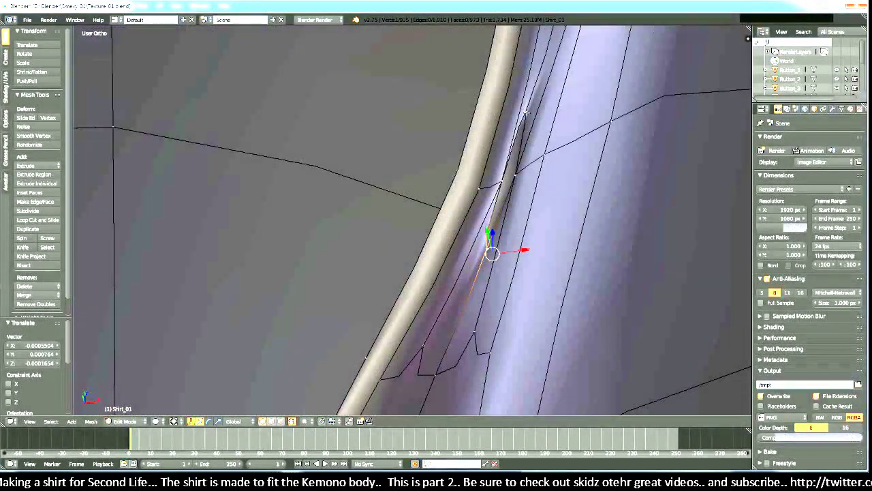
key(KP_Decimal)
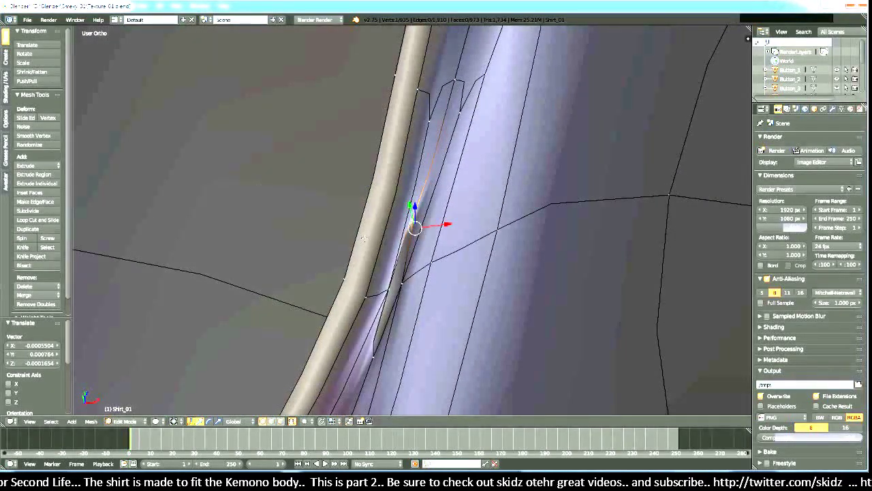
middle_drag(363, 238, 430, 237)
key(g)
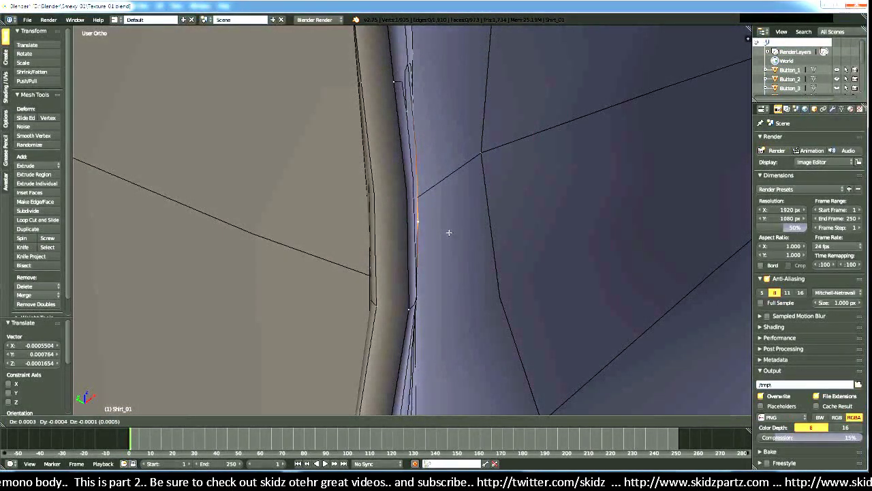
click(445, 232)
mouse_move(445, 232)
middle_down()
mouse_move(403, 218)
mouse_move(562, 272)
mouse_move(437, 222)
mouse_move(444, 237)
mouse_move(435, 237)
middle_up()
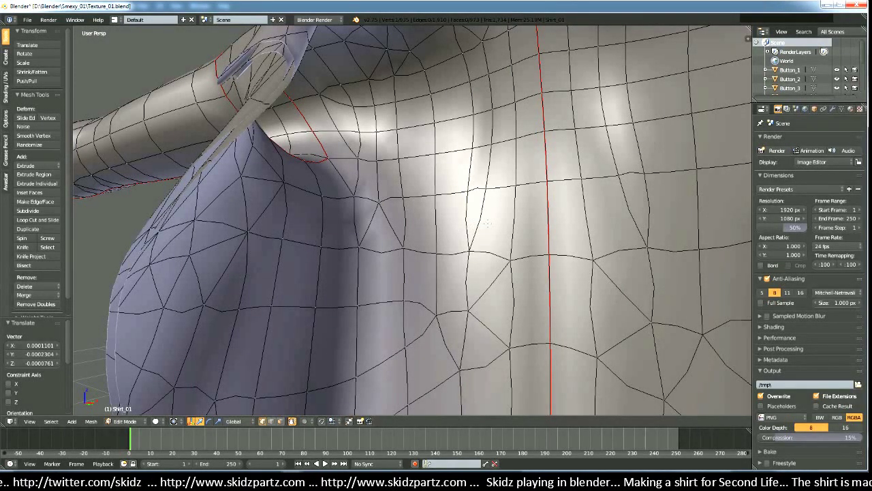
Step: Set the viewport's clip start to 0.101 and return to the solid orthographic view
key(n)
scroll(700, 286, down, 1)
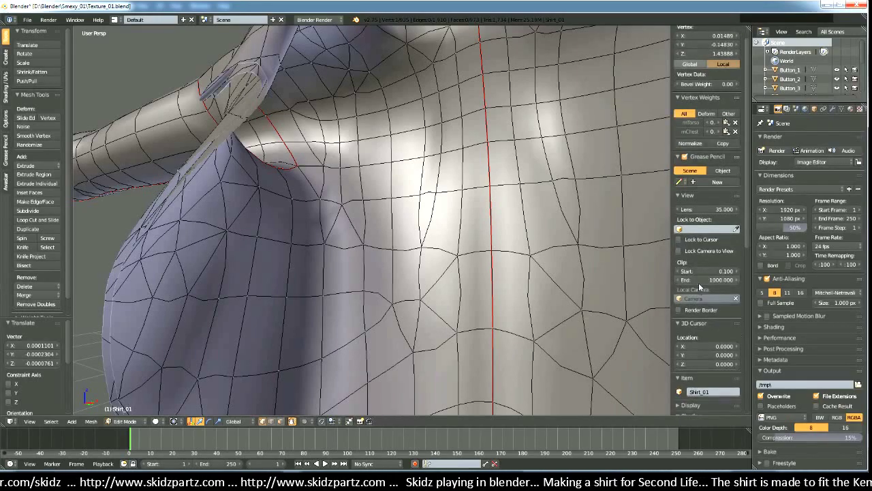
click(682, 271)
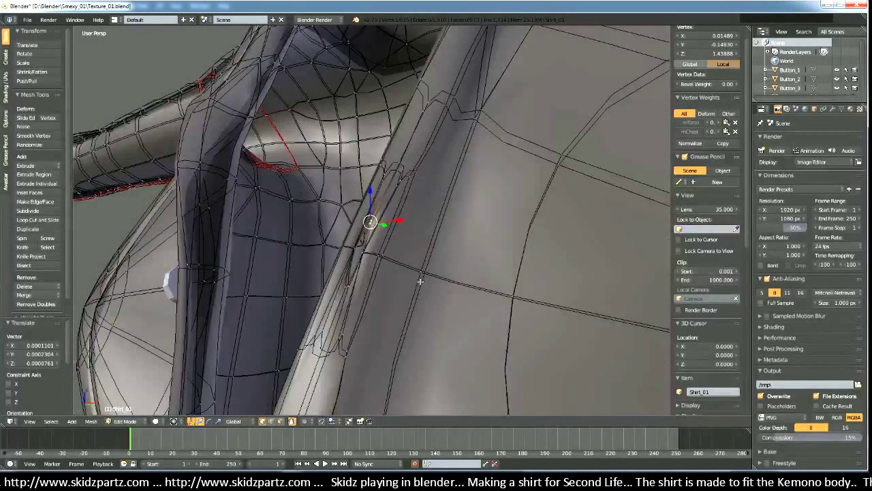
middle_drag(420, 281, 438, 301)
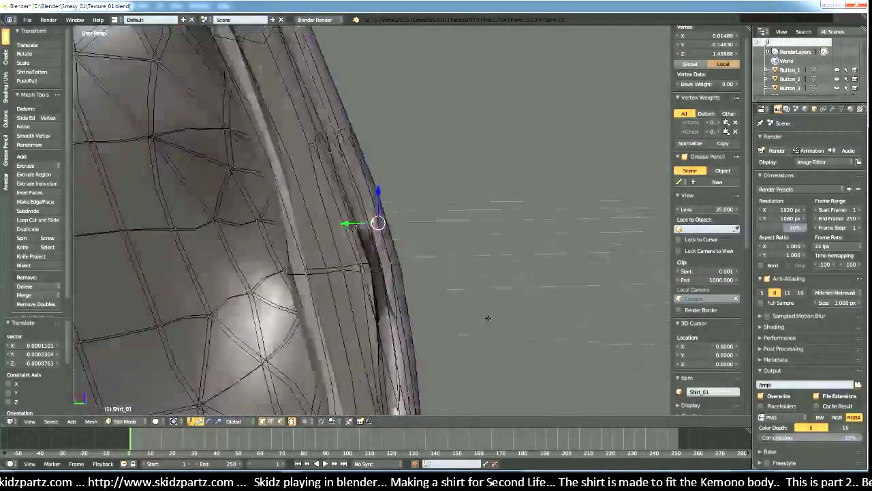
middle_drag(488, 318, 436, 299)
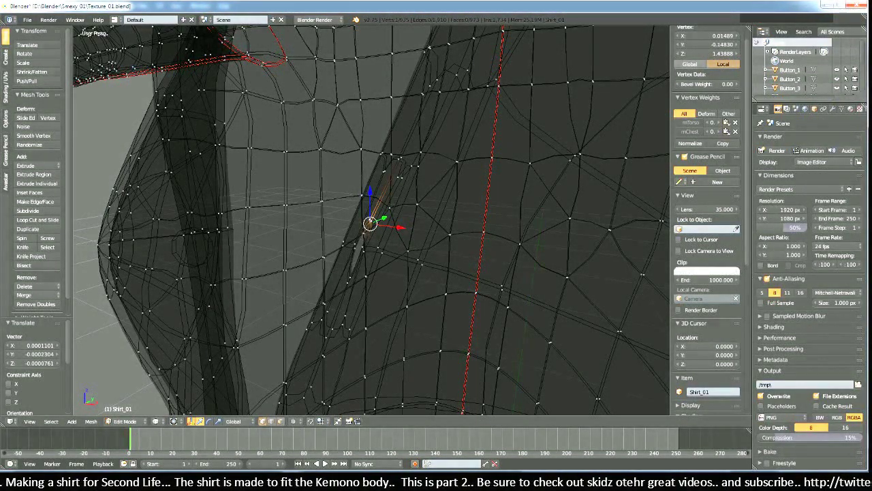
text(0.101)
key(Return)
key(z)
key(KP_5)
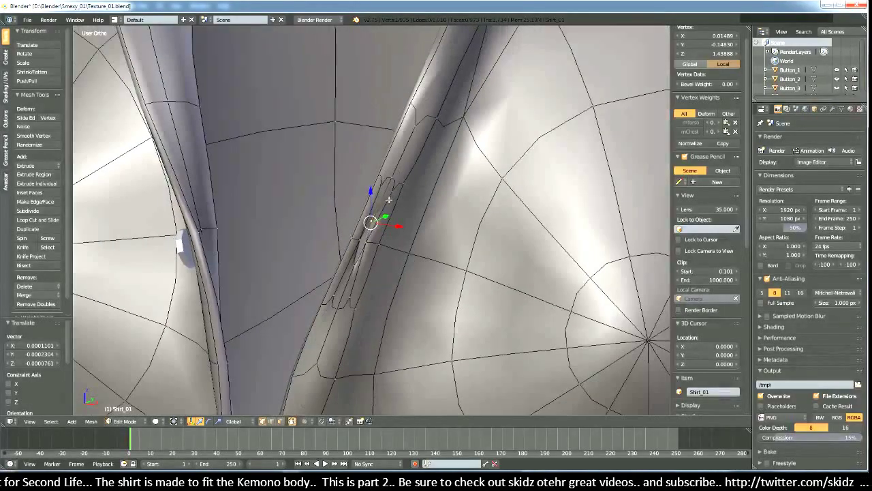
Step: Clear the vertex selection and examine the buttonhole slit from the outer and inner sides of the placket
key(a)
scroll(444, 271, down, 2)
scroll(436, 262, up, 5)
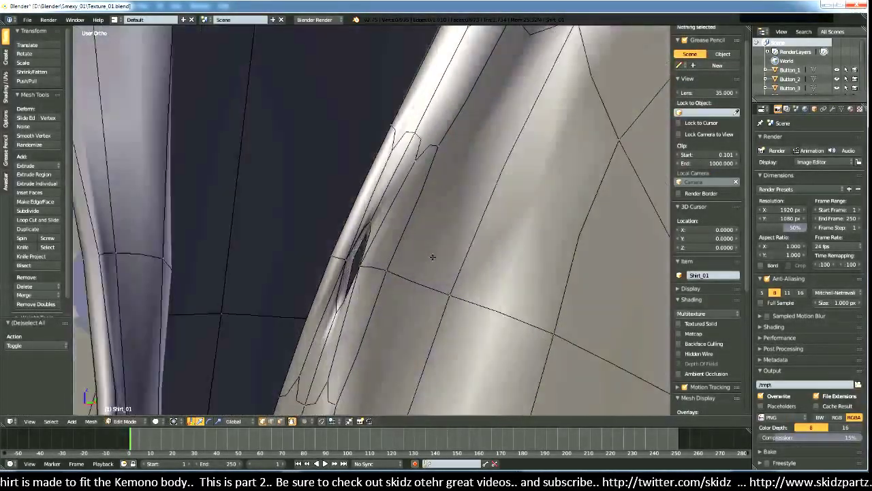
mouse_move(431, 257)
middle_down()
mouse_move(459, 241)
mouse_move(399, 195)
mouse_move(462, 163)
mouse_move(511, 176)
mouse_move(528, 202)
middle_up()
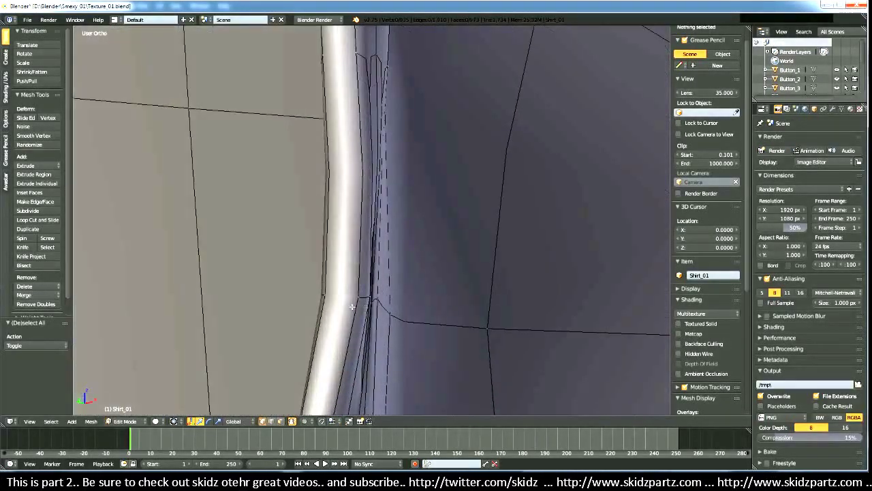
Step: Nudge the buttonhole slit's vertex beside the placket seam slightly, then clear the selection and check the slit
right_click(368, 297)
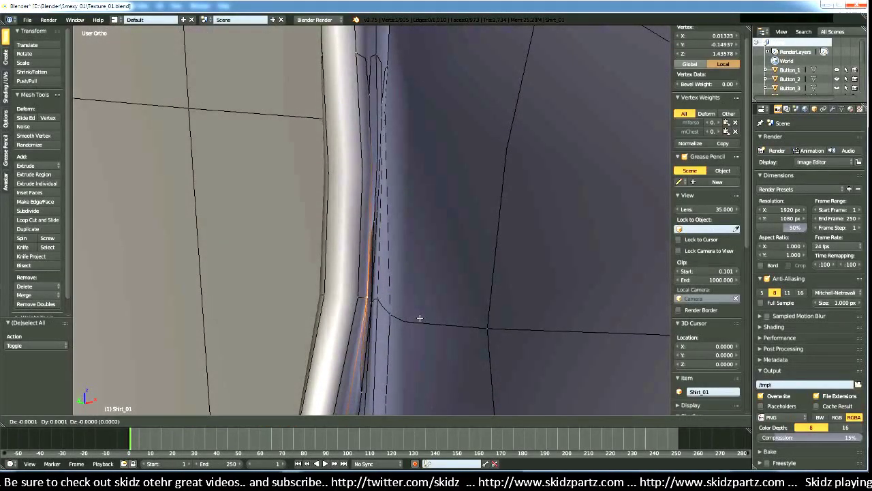
click(420, 318)
middle_drag(468, 311, 403, 286)
key(a)
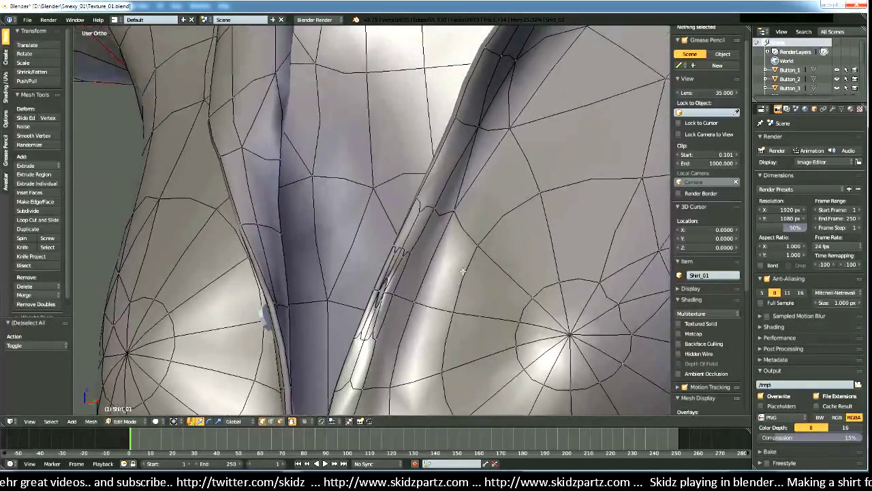
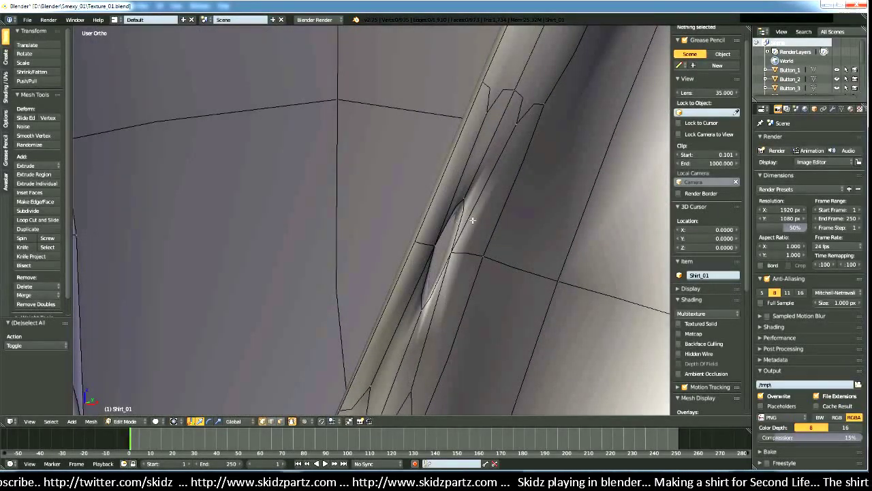
middle_drag(472, 219, 408, 288)
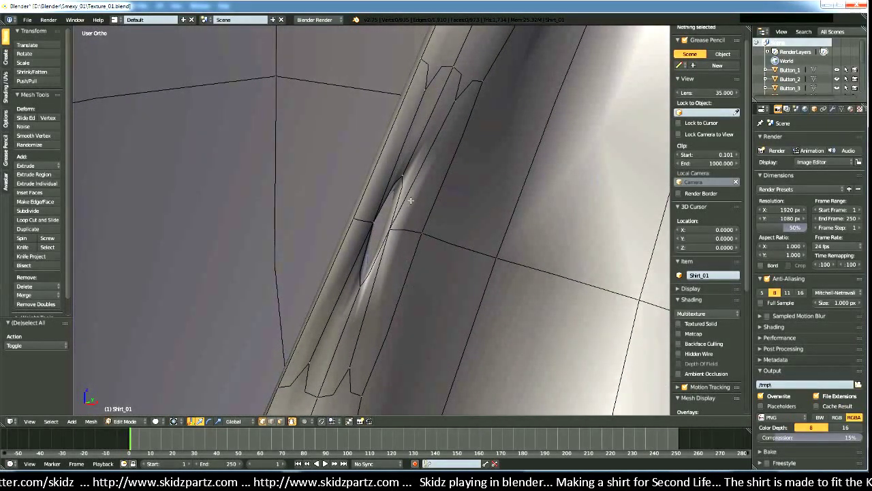
middle_drag(411, 200, 389, 245)
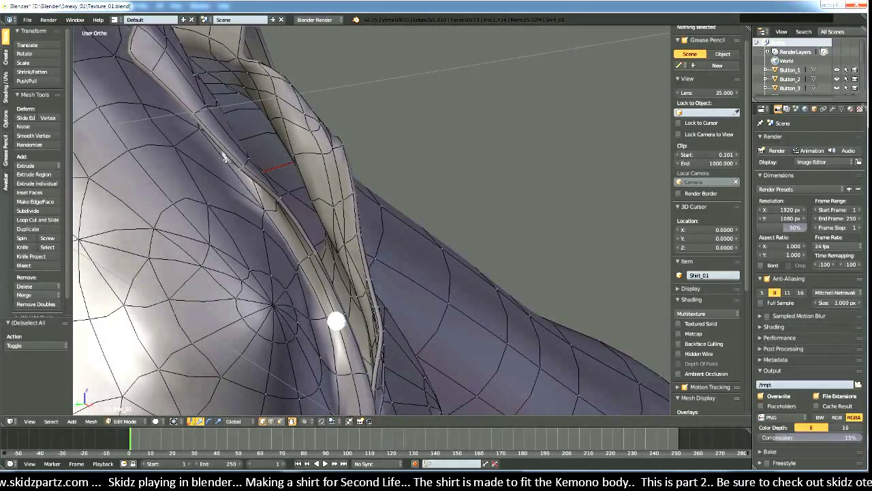
Step: Subdivide the two short cross edges bounding the next placket band section above the first buttonhole, using 3 cuts
middle_drag(346, 177, 304, 164)
middle_drag(251, 156, 241, 229)
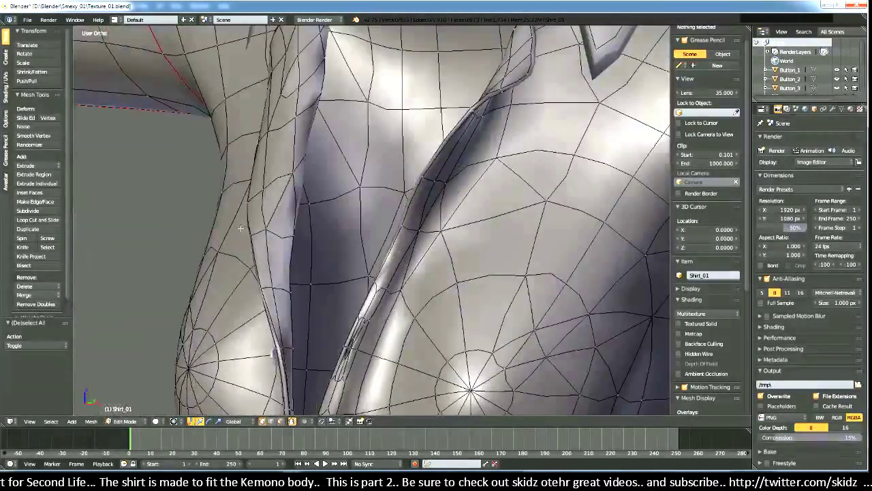
middle_drag(438, 166, 403, 247)
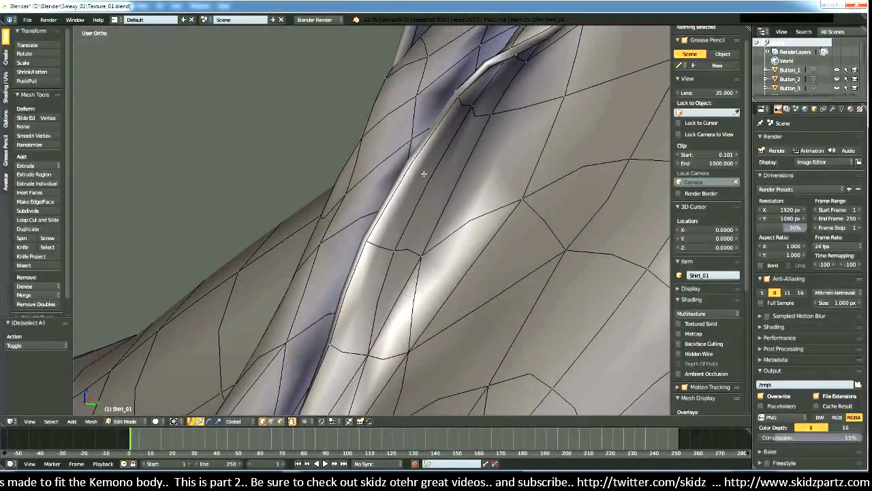
middle_drag(423, 174, 381, 244)
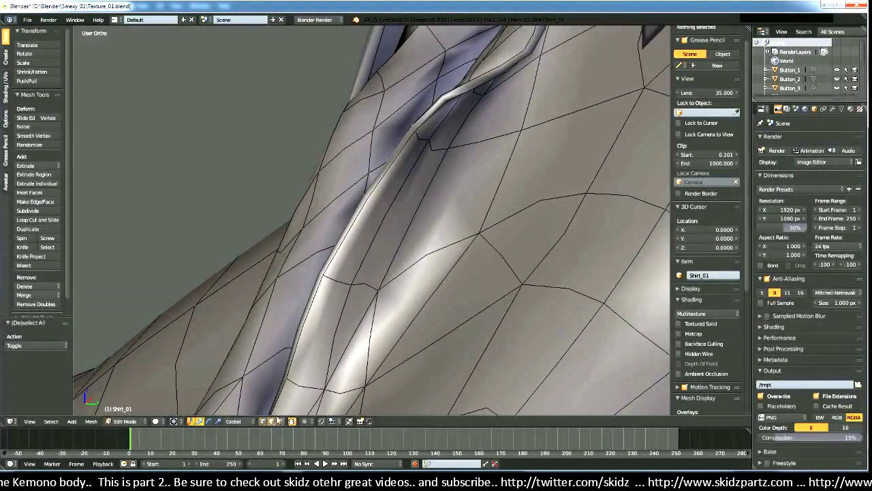
right_click(330, 283)
key(KP_Decimal)
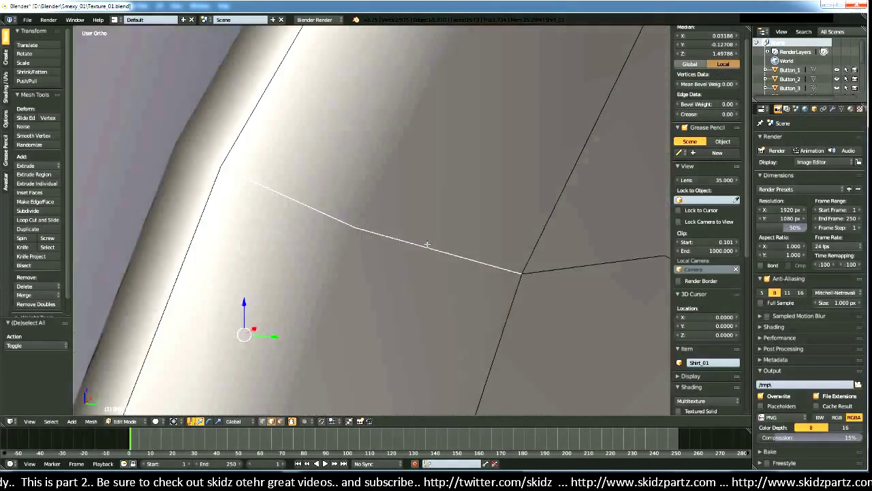
scroll(455, 221, down, 5)
scroll(455, 220, down, 3)
middle_drag(438, 228, 385, 295)
shift+right_click(428, 162)
shift+middle_drag(393, 257, 416, 185)
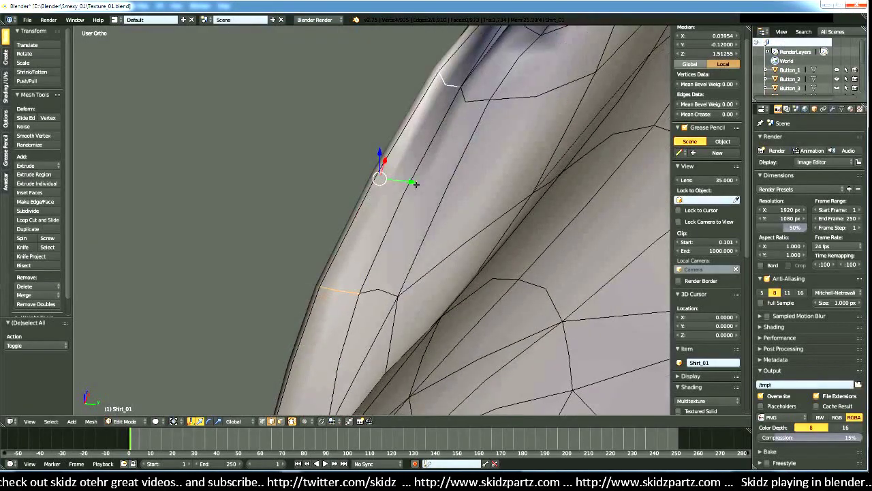
key(w)
click(393, 256)
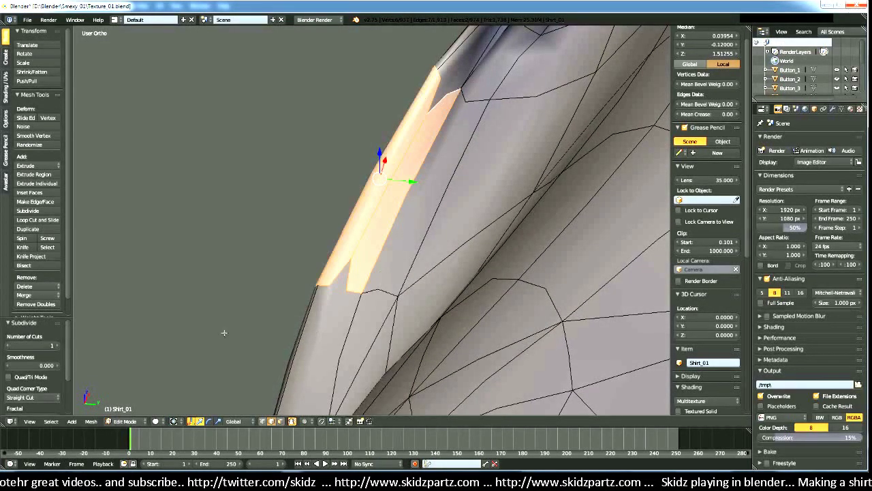
drag(57, 345, 62, 353)
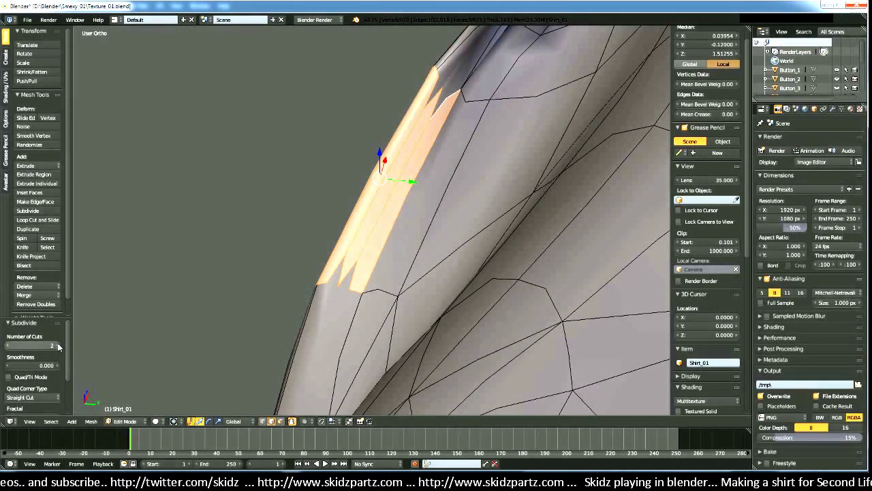
click(58, 345)
middle_drag(250, 325, 308, 345)
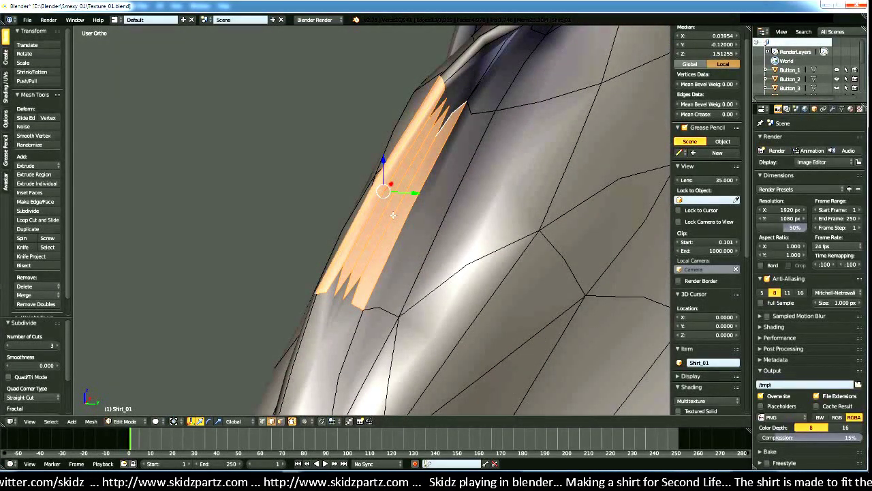
Step: Subdivide the lengthwise edges of the newly divided band section with 1 cut
key(ctrl+r)
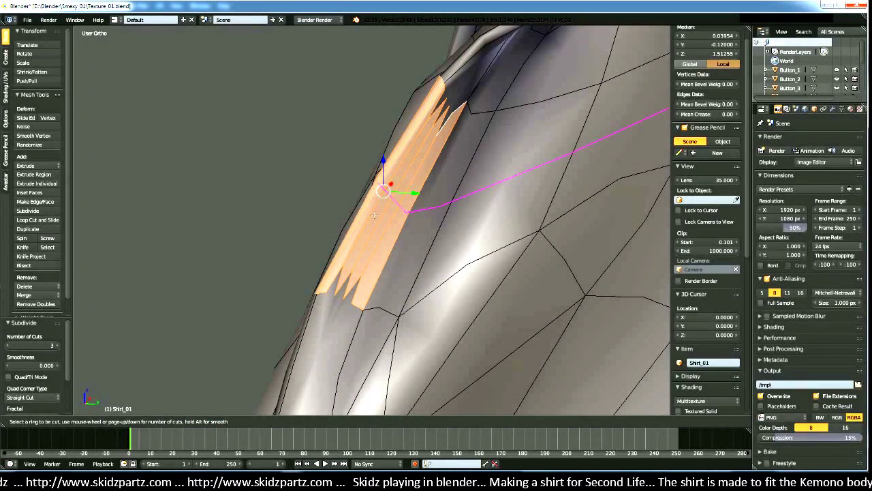
click(373, 215)
click(395, 218)
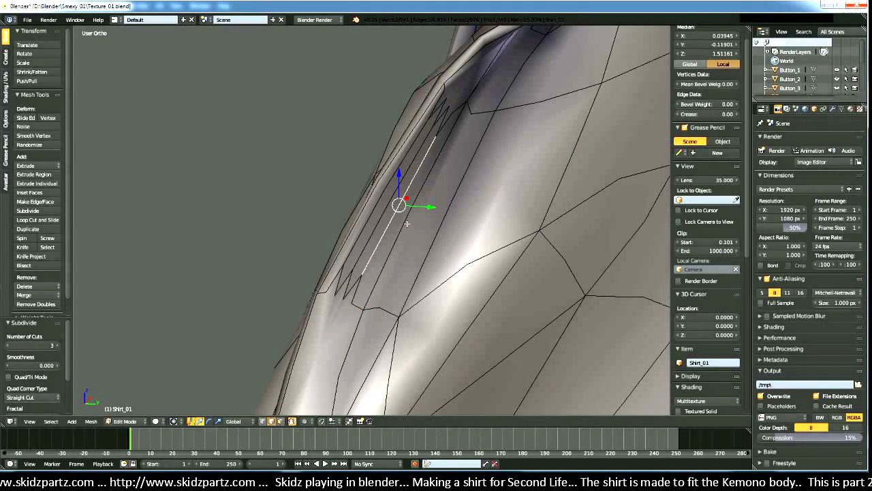
alt+shift+click(407, 223)
alt+shift+click(392, 199)
alt+shift+click(379, 199)
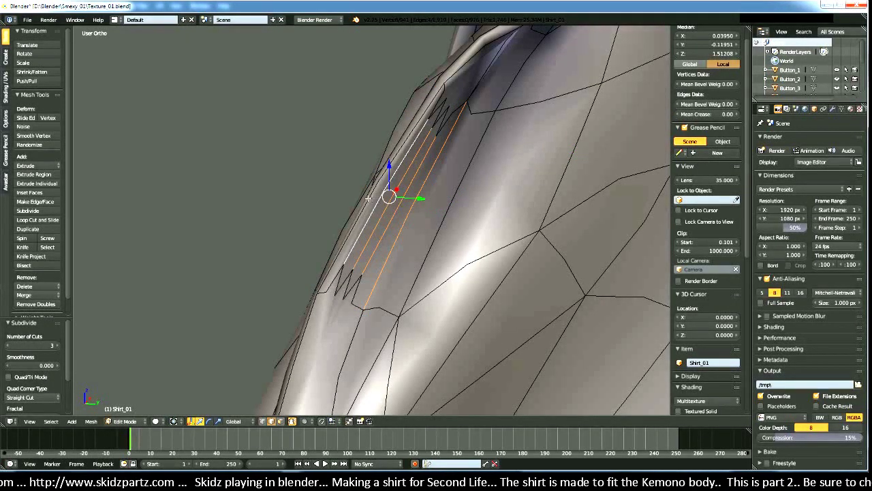
alt+shift+click(368, 199)
key(ctrl+e)
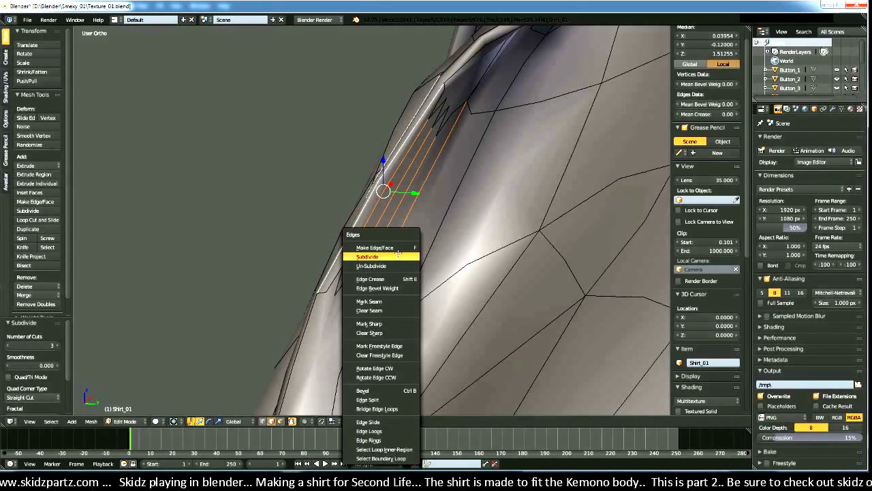
click(396, 276)
middle_drag(399, 229, 356, 270)
key(ctrl+e)
key(Escape)
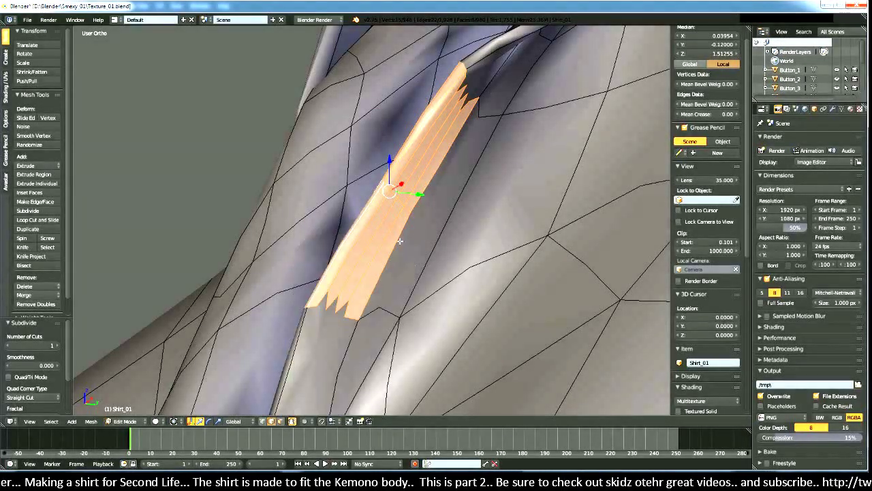
Step: Subdivide the lower halves of the band section's lengthwise edges with 1 cut
right_click(376, 244)
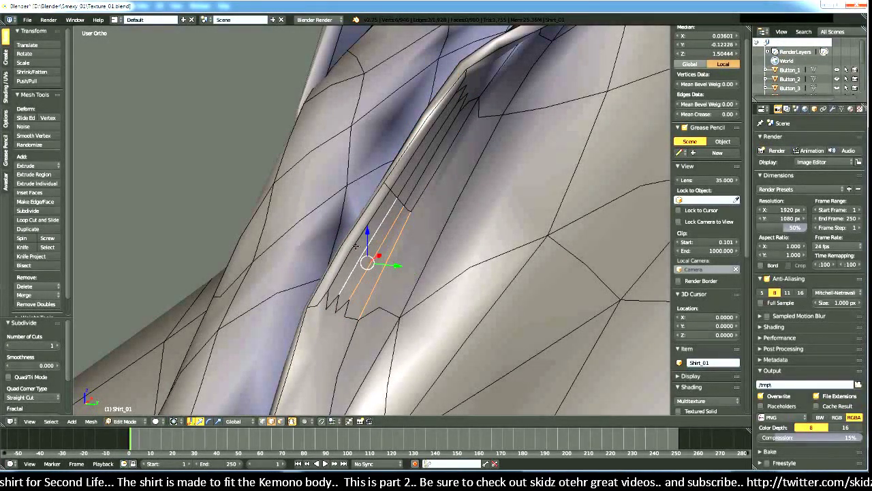
shift+right_click(349, 242)
key(ctrl+e)
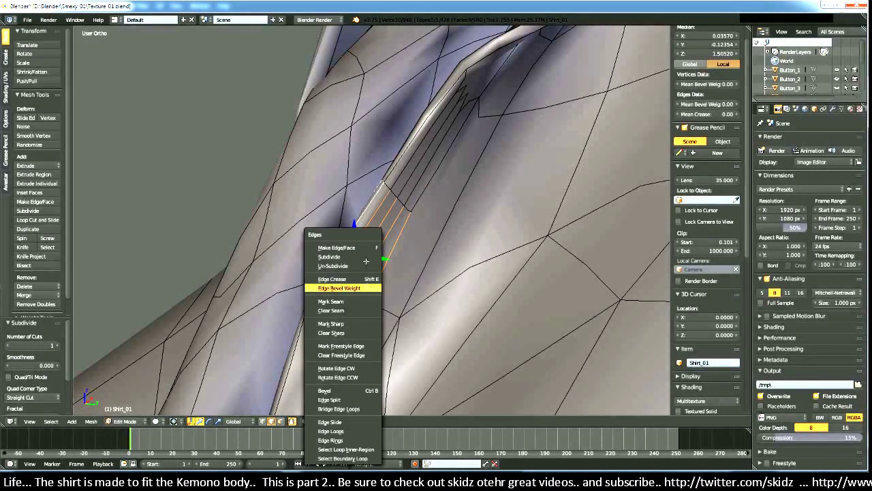
click(366, 257)
scroll(362, 309, up, 2)
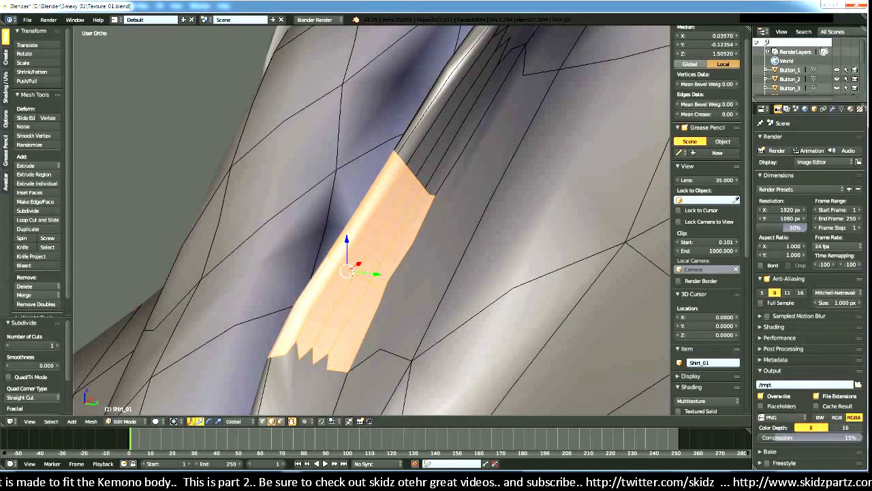
Step: Rip the center vertex of the new lower cross row and pull the ripped vertex down along the band to open a second slit
right_click(355, 271)
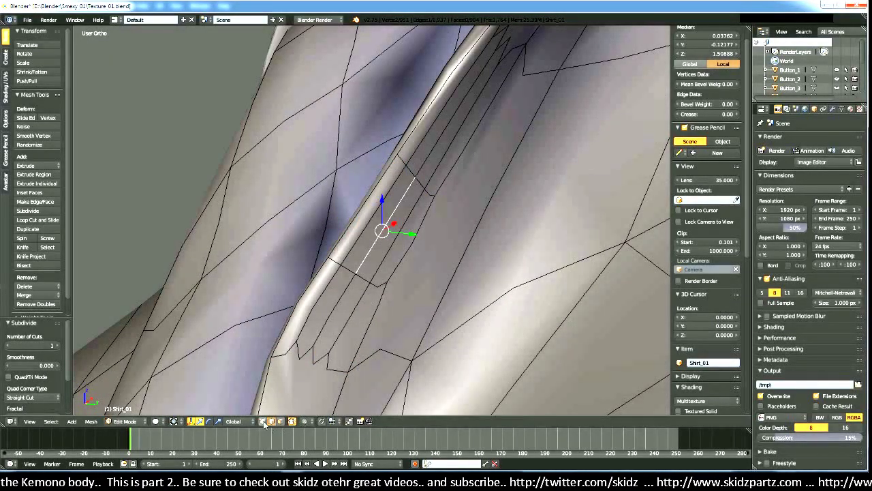
right_click(352, 278)
key(KP_Decimal)
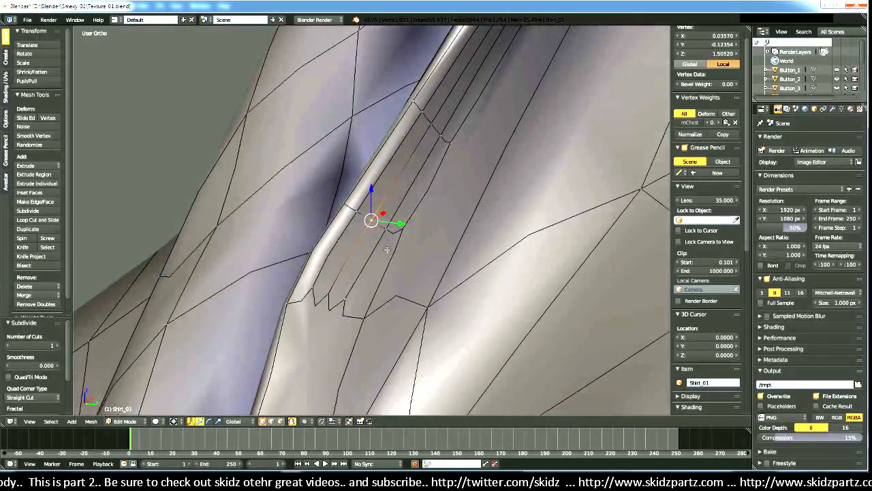
middle_drag(383, 283, 381, 283)
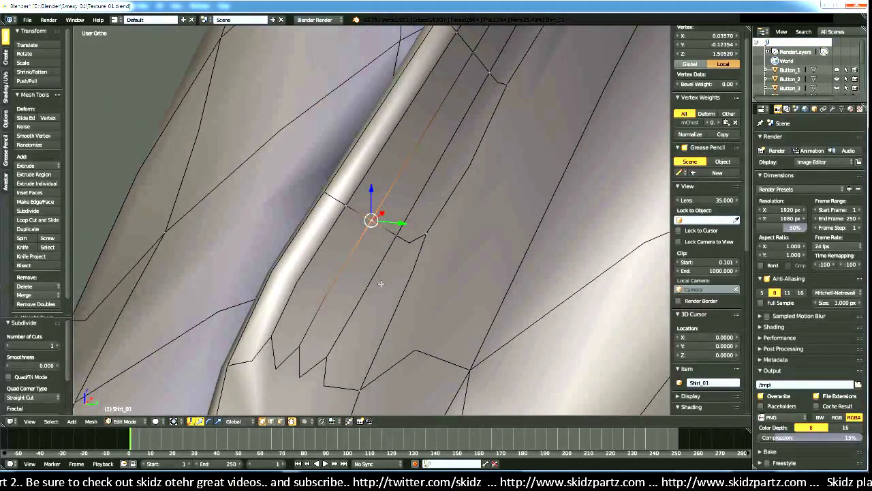
key(v)
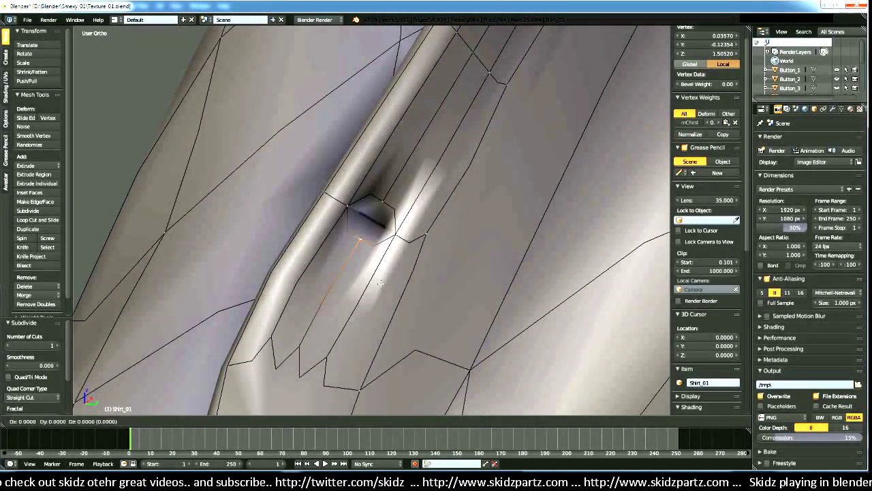
click(339, 363)
Step: Move the second slit's upper vertex up along the band and pull both side vertices inward to narrow the opening
key(g)
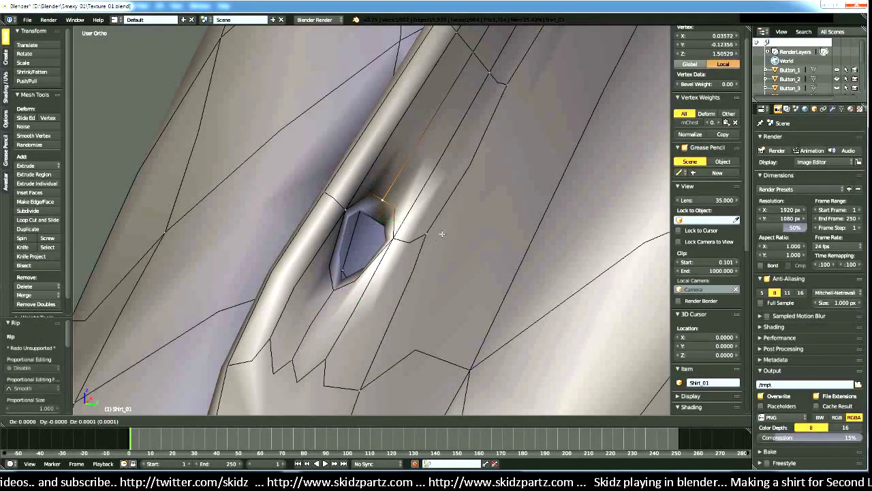
click(468, 184)
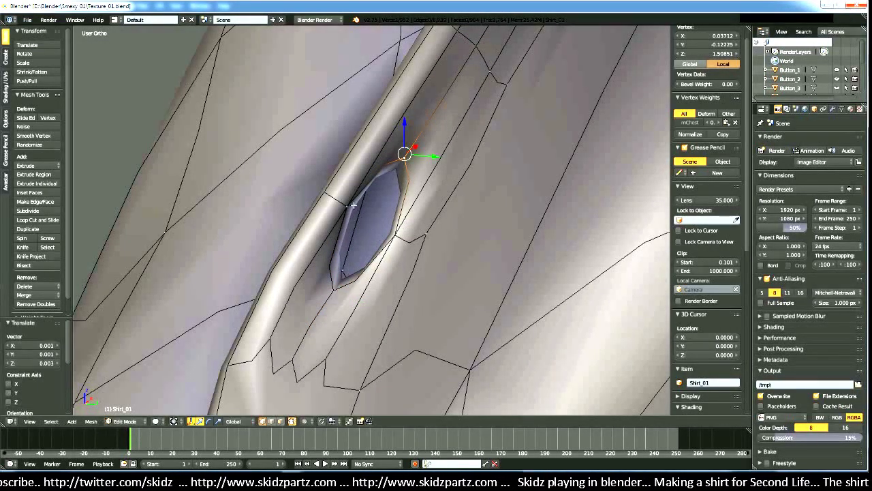
key(g)
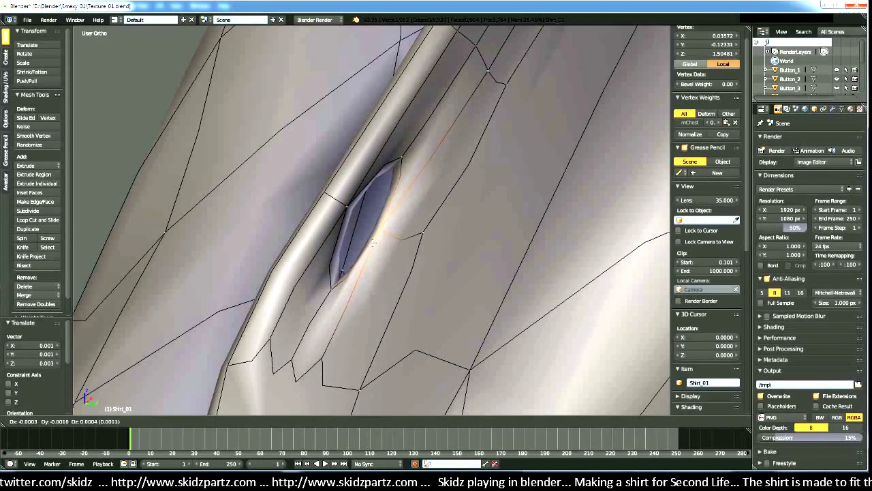
click(372, 242)
key(g)
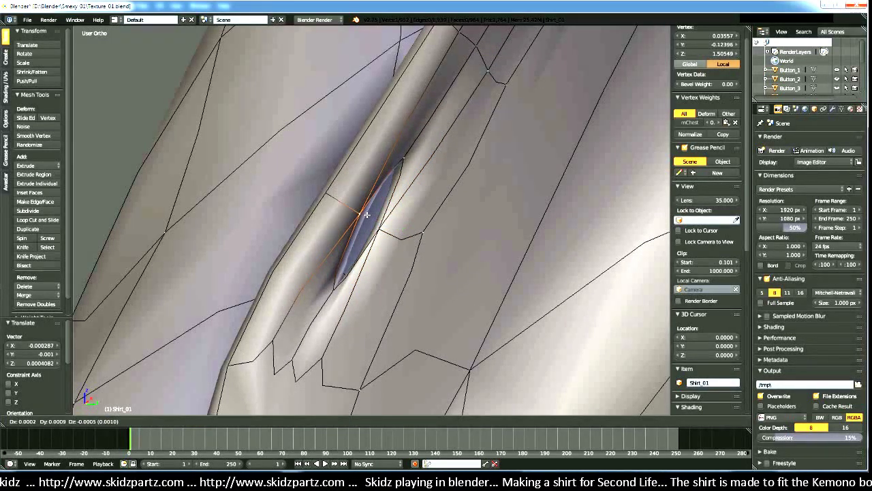
click(362, 214)
Step: Reposition the second slit's upper end vertex so it lines up with the thickness of the placket band
mouse_move(393, 218)
middle_down()
mouse_move(466, 348)
mouse_move(494, 325)
mouse_move(350, 279)
mouse_move(405, 274)
mouse_move(520, 350)
mouse_move(528, 340)
mouse_move(413, 269)
mouse_move(411, 239)
mouse_move(411, 279)
mouse_move(420, 291)
middle_up()
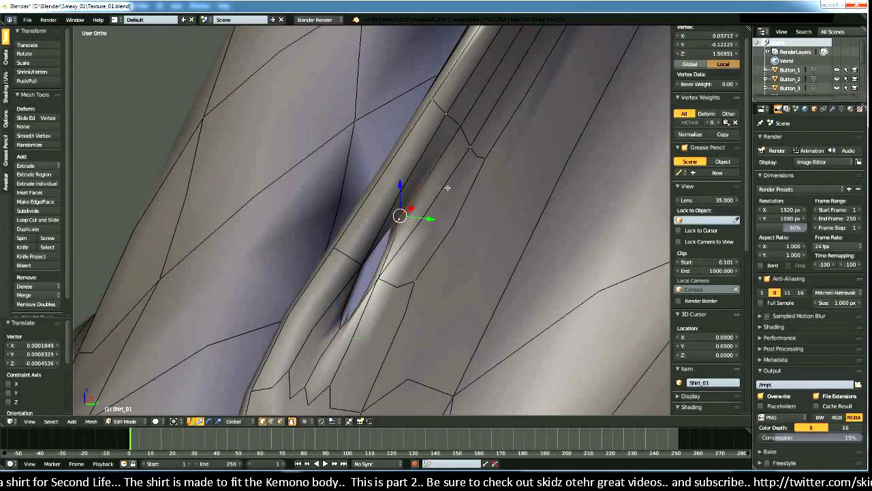
middle_drag(447, 187, 447, 187)
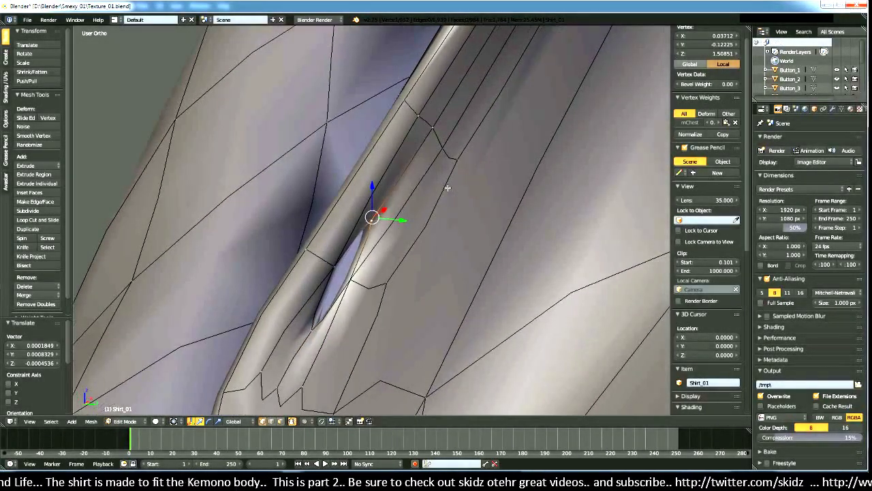
mouse_move(321, 253)
middle_down()
mouse_move(400, 254)
mouse_move(413, 284)
mouse_move(436, 300)
middle_up()
key(g)
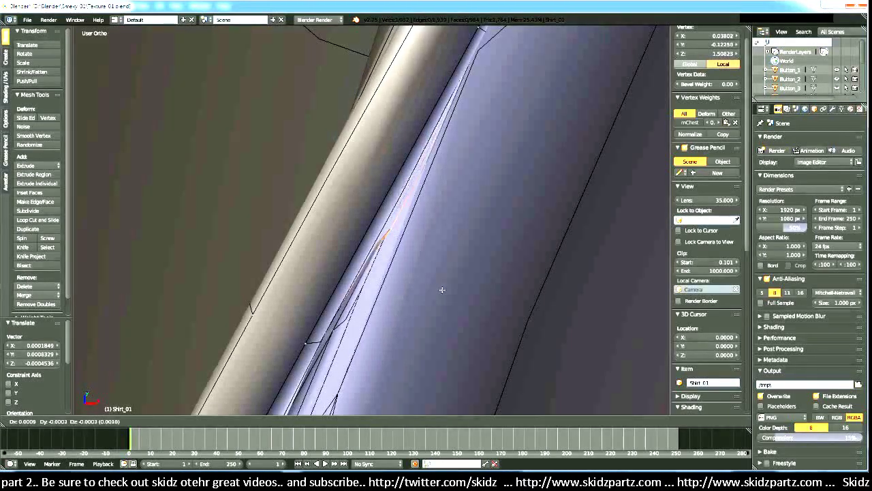
click(422, 288)
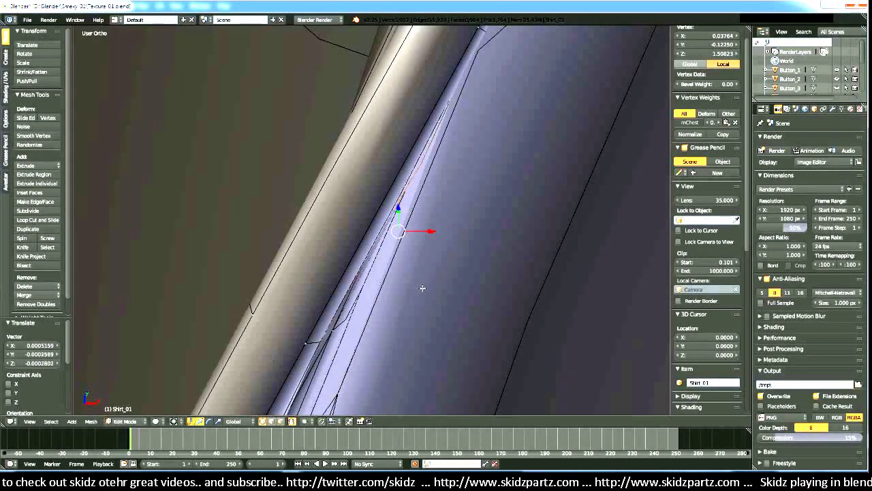
Step: Examine how the second slit's end vertices sit within the thickness of the placket band from several angles
middle_drag(419, 288, 357, 268)
right_click(279, 312)
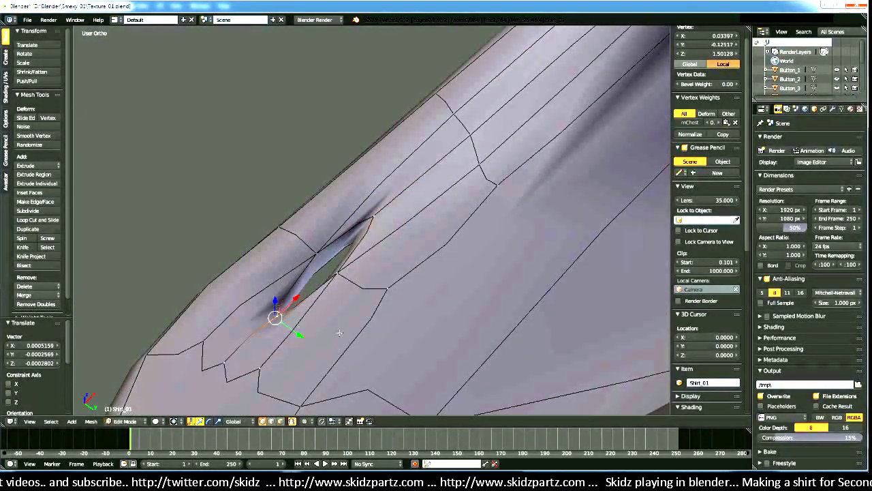
middle_drag(280, 313, 409, 366)
middle_drag(412, 248, 419, 256)
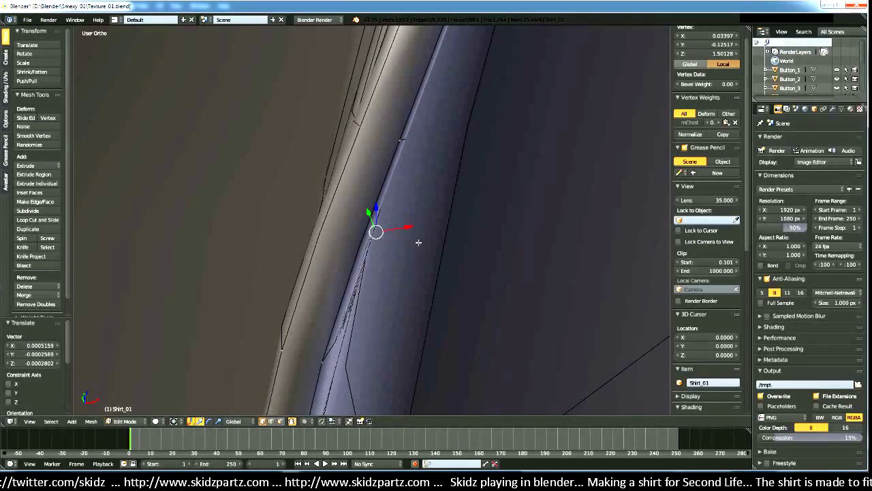
middle_drag(444, 304, 359, 214)
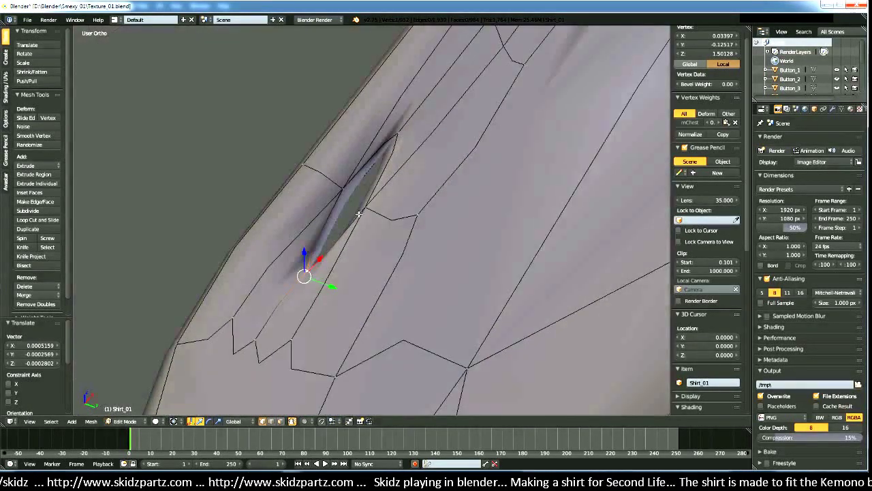
key(a)
middle_drag(351, 250, 350, 300)
scroll(349, 300, up, 6)
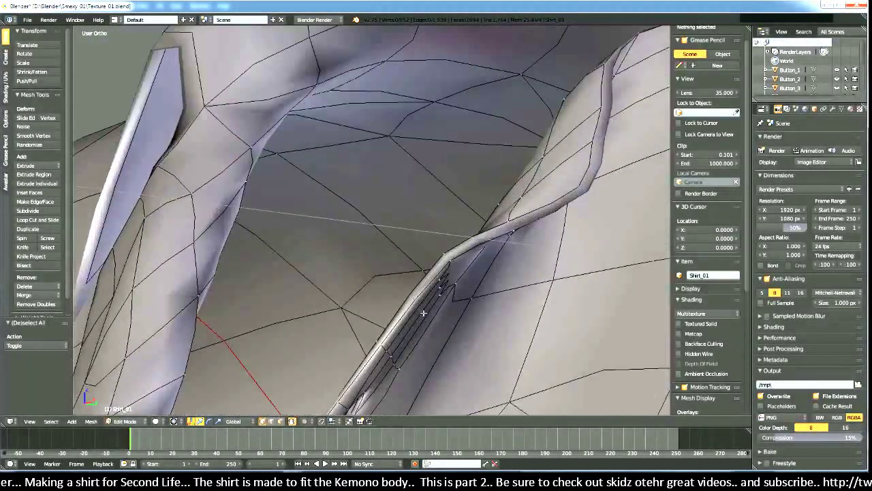
Step: Merge the three jagged vertices at the upper end of the slit section into the neighboring corner vertex using At Last
middle_drag(423, 312, 418, 288)
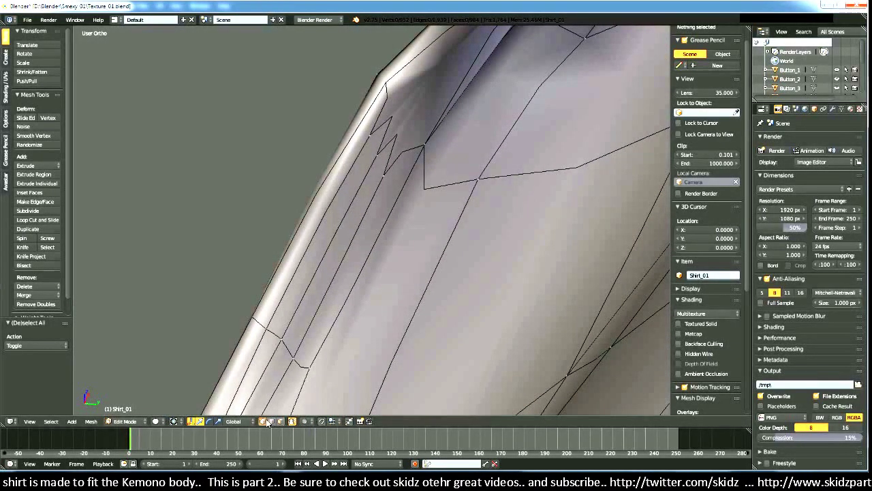
middle_drag(338, 267, 340, 278)
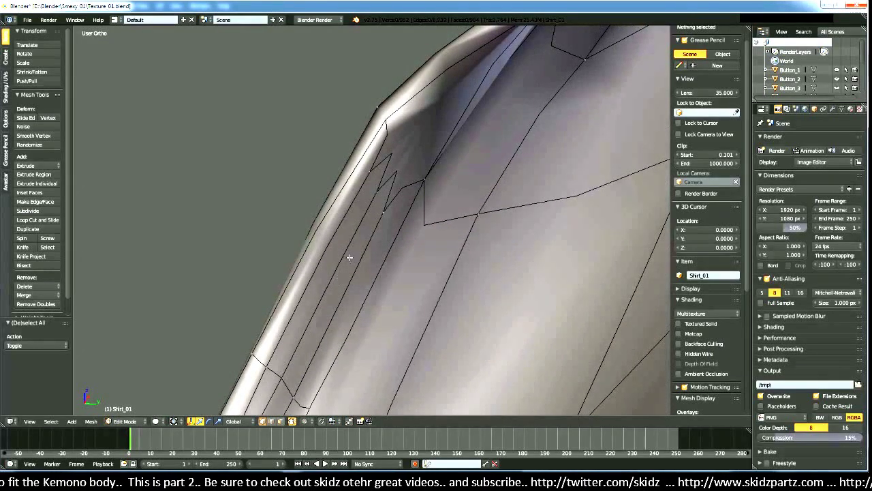
right_click(374, 175)
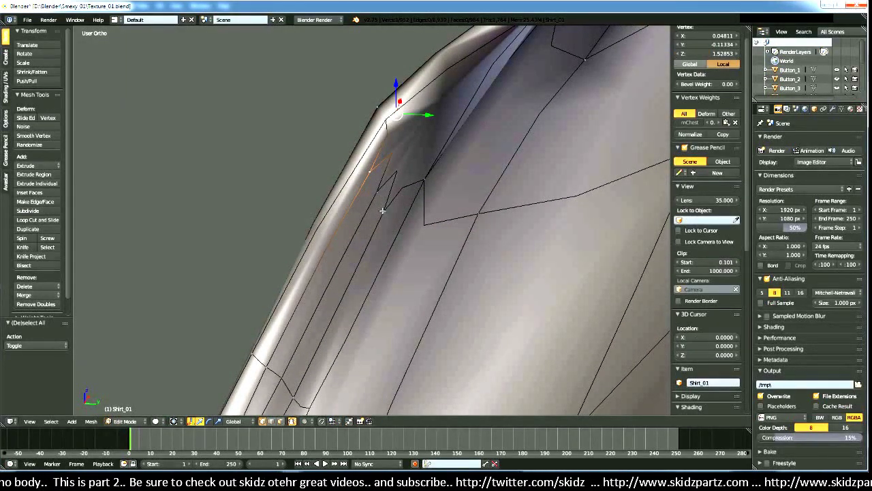
shift+right_click(378, 195)
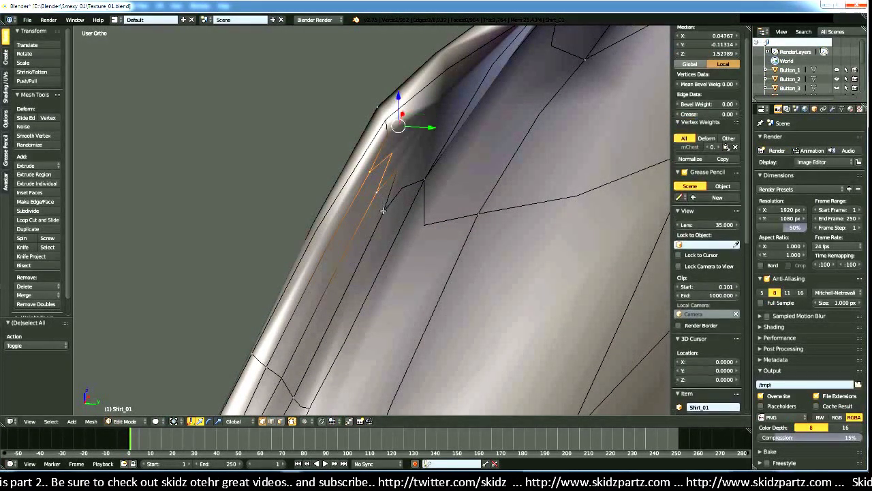
shift+right_click(384, 210)
shift+right_click(422, 180)
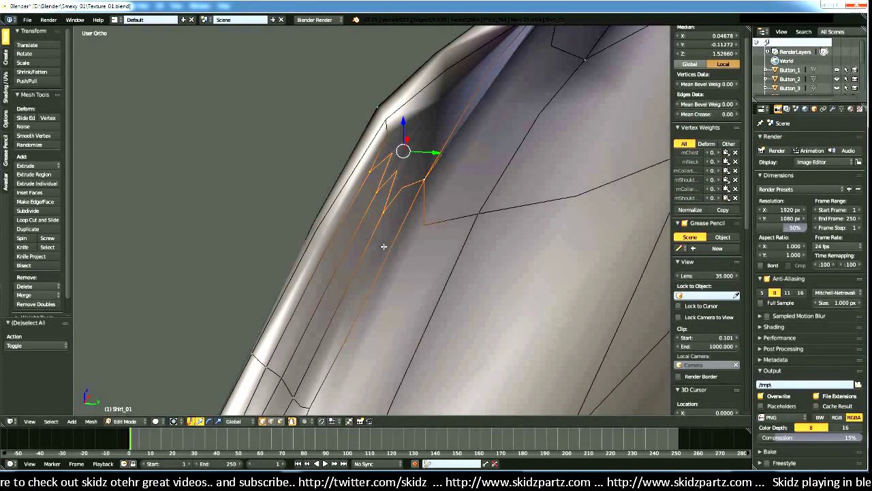
key(alt+m)
click(384, 246)
middle_drag(382, 248, 378, 343)
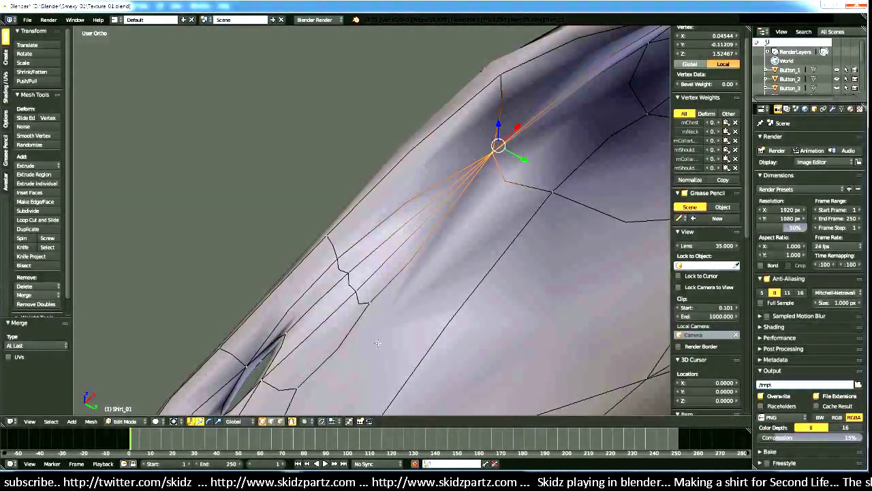
Step: Join the narrow fan-shaped faces at that upper end and the adjoining outer band face into a single face
click(281, 423)
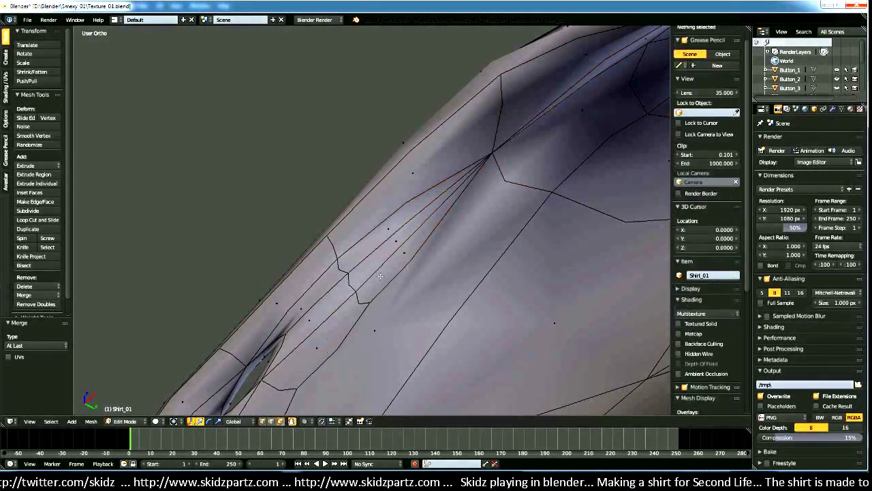
right_click(382, 228)
shift+right_click(374, 212)
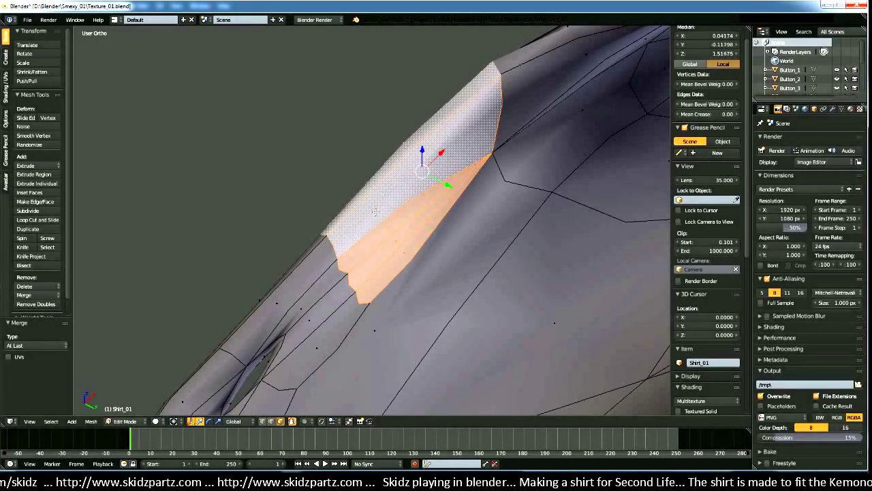
key(f)
key(a)
middle_drag(403, 240, 388, 261)
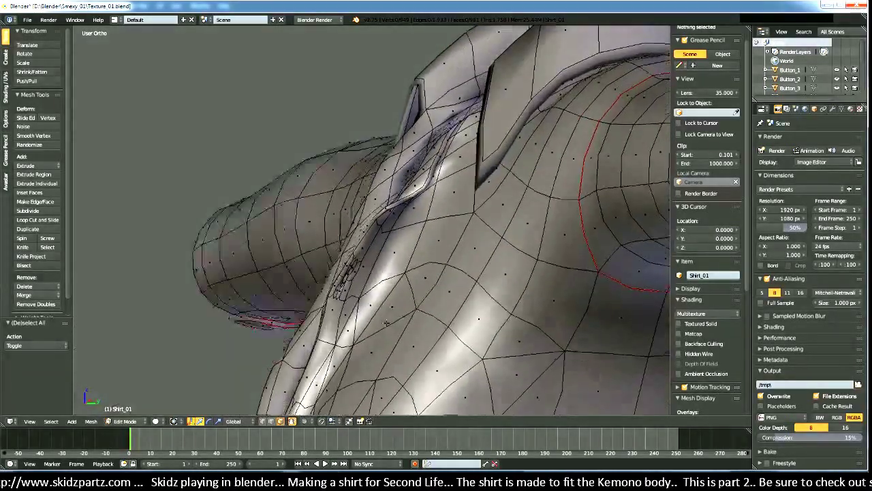
Step: Subdivide the two short end edges of the next band face up, near the collar, with 3 cuts
middle_drag(387, 321, 380, 377)
key(a)
key(a)
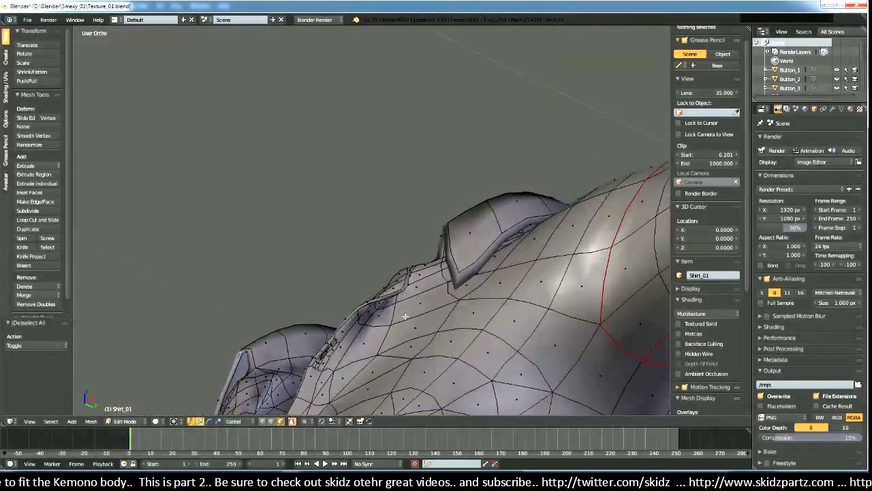
right_click(417, 362)
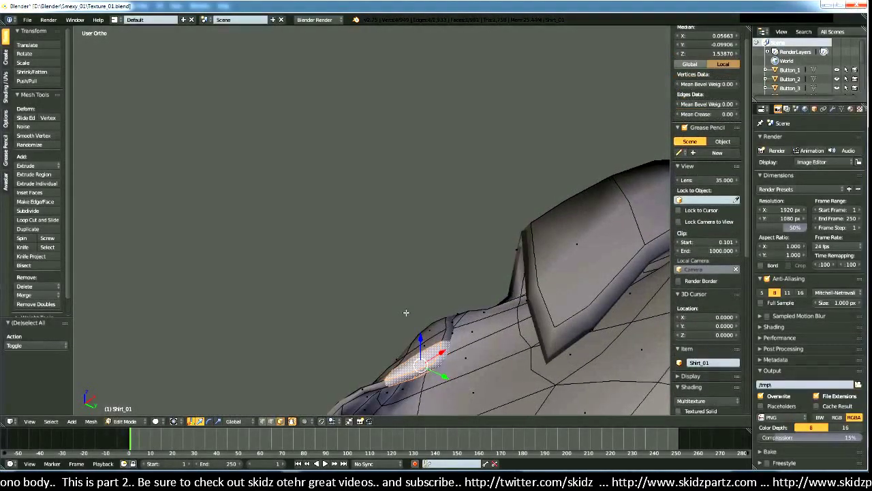
key(KP_Decimal)
middle_drag(406, 312, 354, 347)
middle_drag(258, 273, 417, 281)
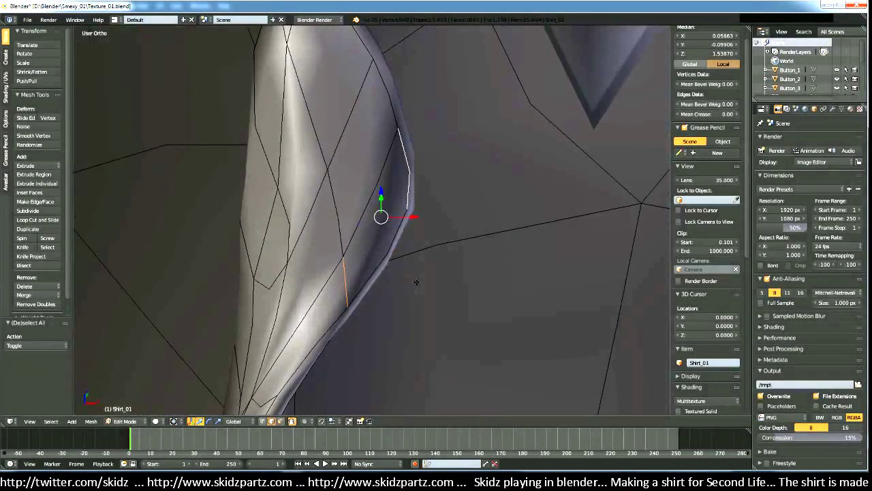
key(ctrl+e)
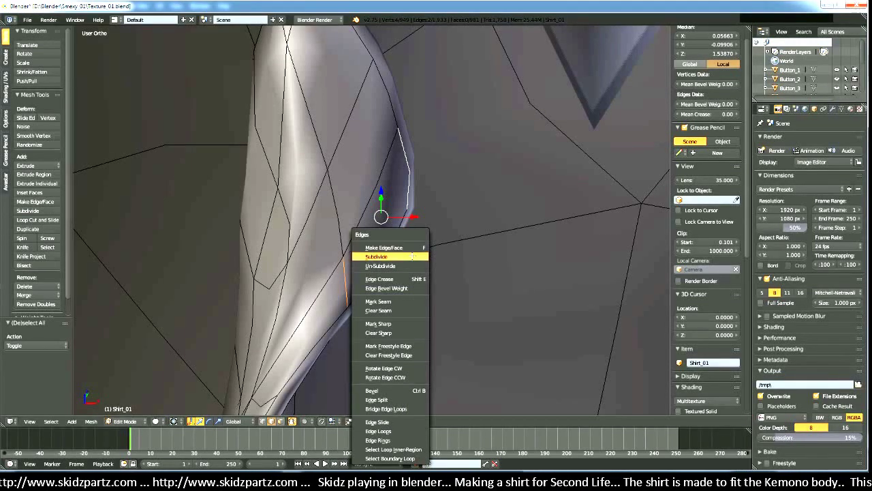
click(413, 255)
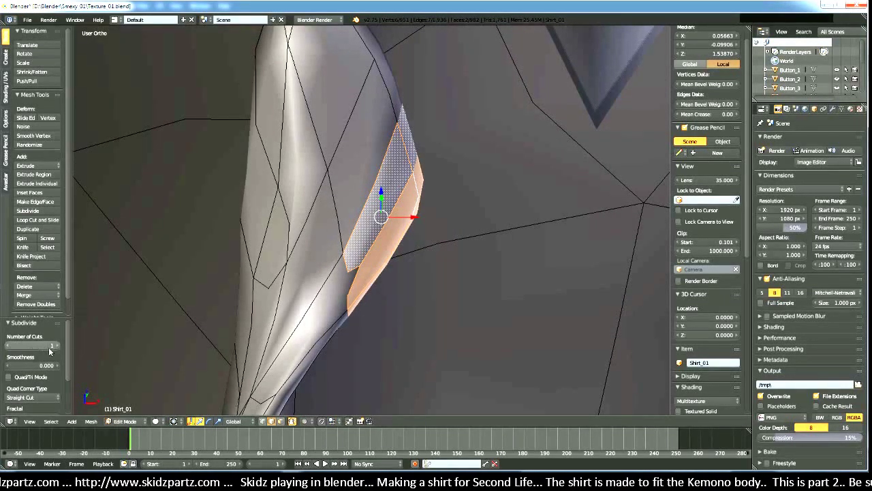
drag(49, 350, 74, 348)
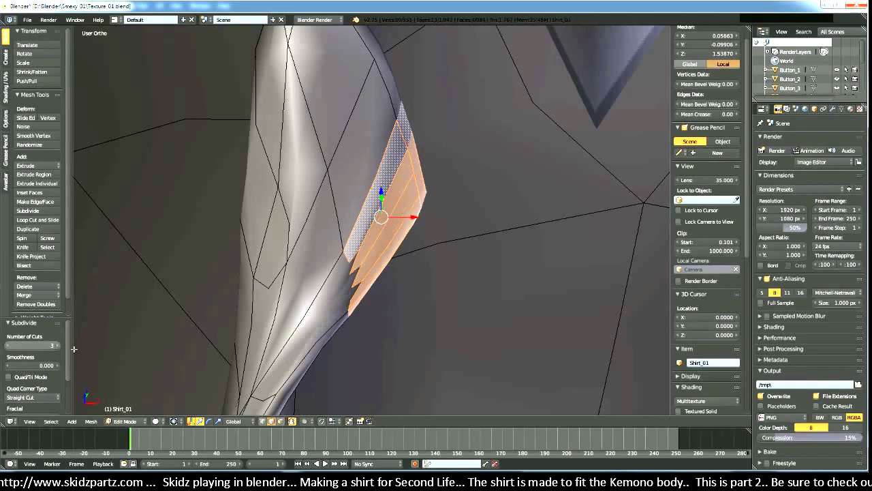
Step: Try subdividing the upper band section's four lengthwise edges with 1 cut to create a single cross row
mouse_move(273, 340)
middle_down()
mouse_move(256, 333)
mouse_move(265, 334)
middle_up()
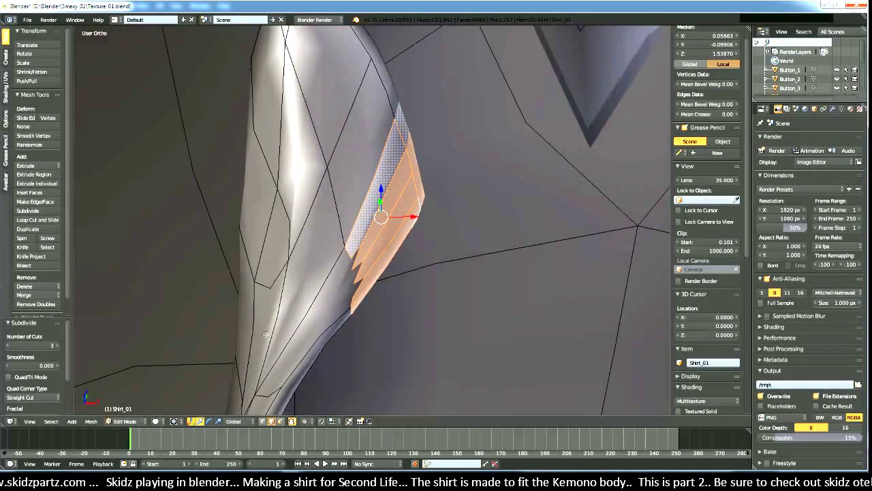
right_click(384, 253)
shift+right_click(372, 195)
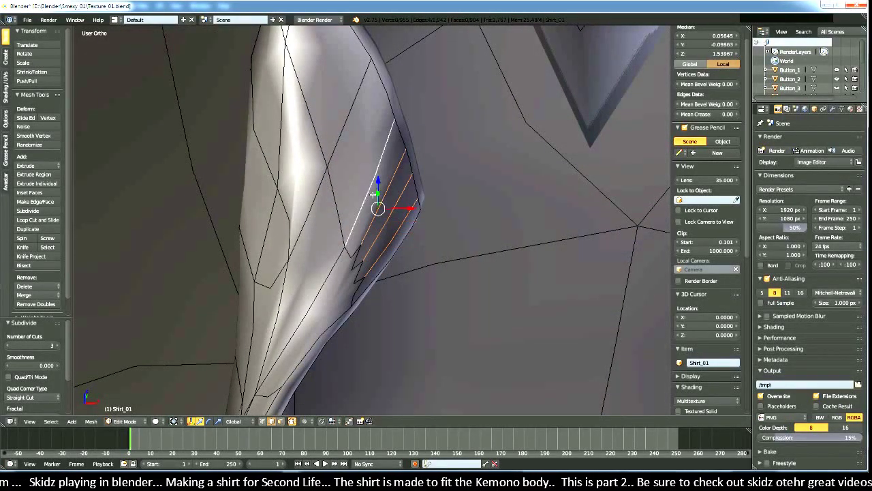
key(ctrl+e)
click(375, 239)
middle_drag(374, 245, 378, 301)
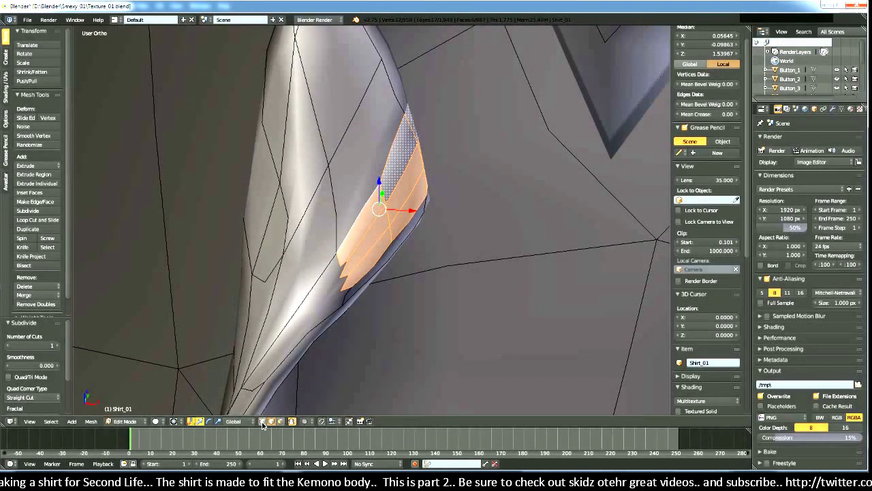
Step: Try ripping the center vertex of the upper section's cross row to open a slit there
right_click(395, 269)
middle_drag(395, 269, 387, 297)
right_click(386, 205)
scroll(387, 297, up, 3)
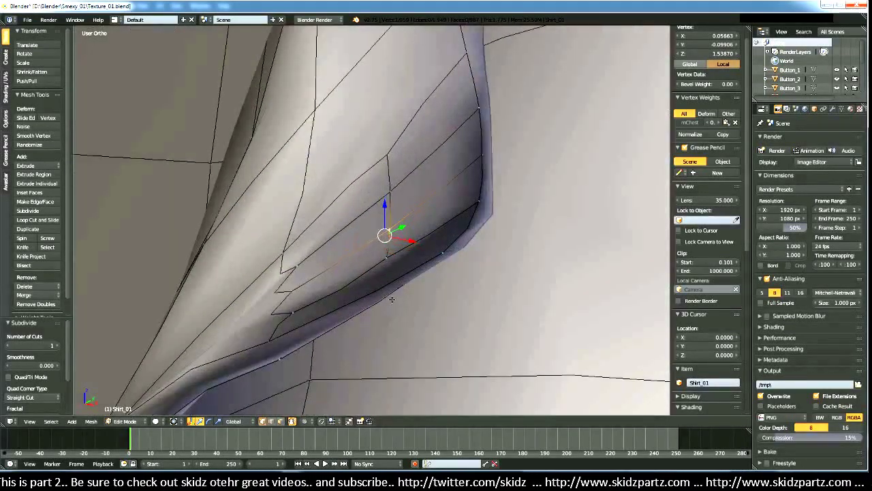
scroll(386, 300, up, 1)
key(g)
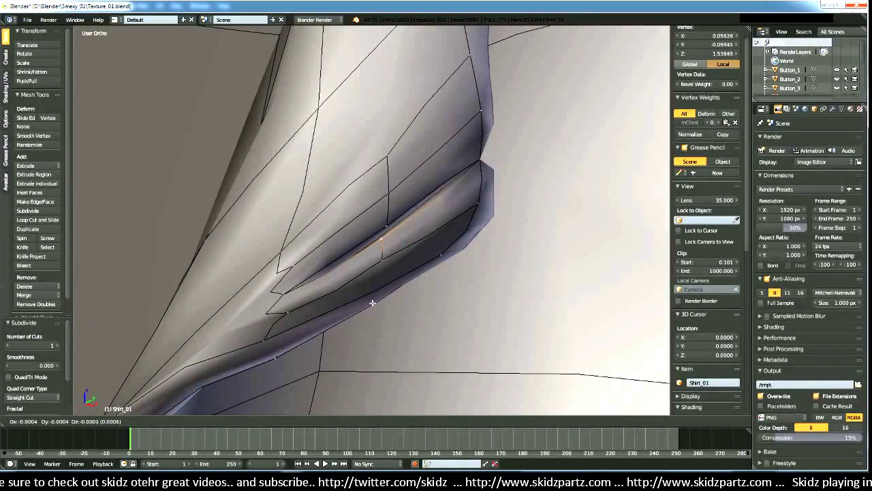
click(389, 305)
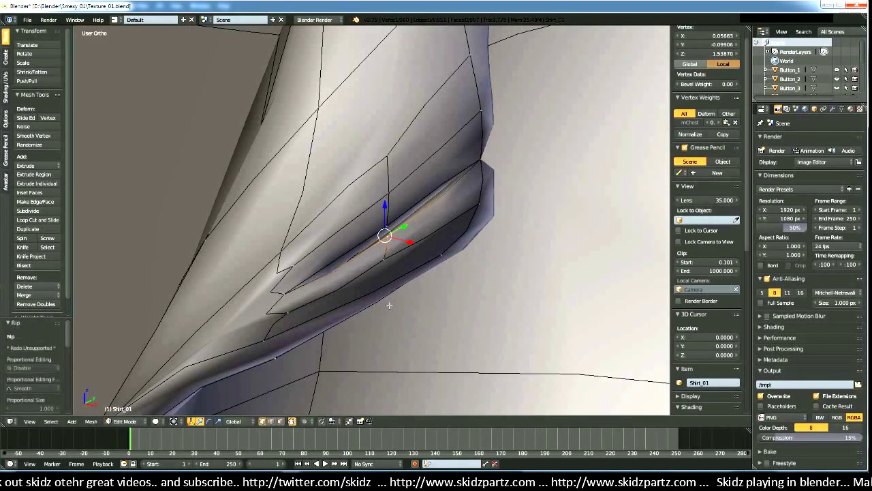
Step: Undo the center vertex rip and the 1-cut subdivision of the upper section's lengthwise edges
key(ctrl+z)
scroll(388, 301, down, 2)
mouse_move(389, 301)
middle_down()
mouse_move(399, 302)
mouse_move(391, 318)
middle_up()
key(ctrl+z)
key(ctrl+z)
key(ctrl+z)
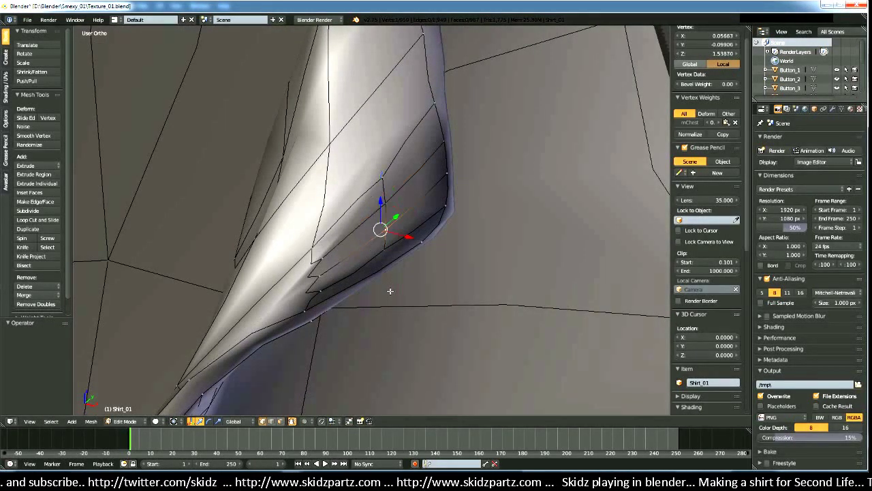
key(ctrl+z)
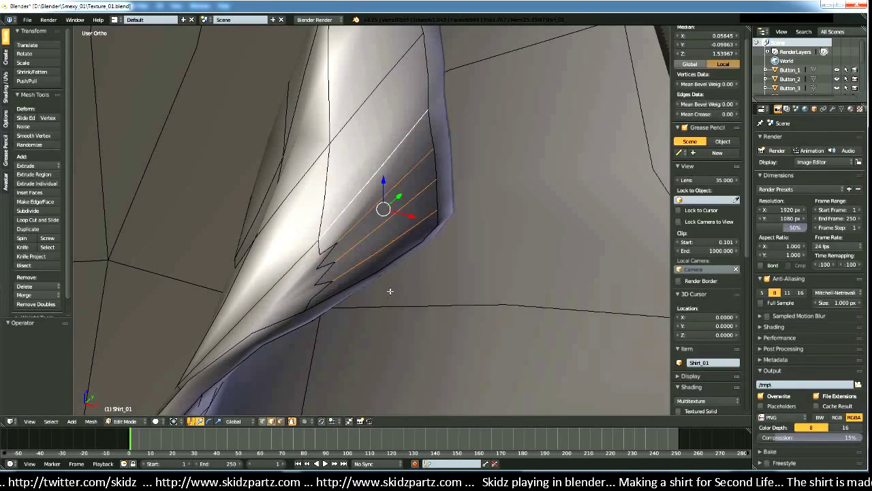
Step: Try subdividing the upper section's four selected lengthwise edges with 3 cuts
middle_drag(379, 240, 393, 231)
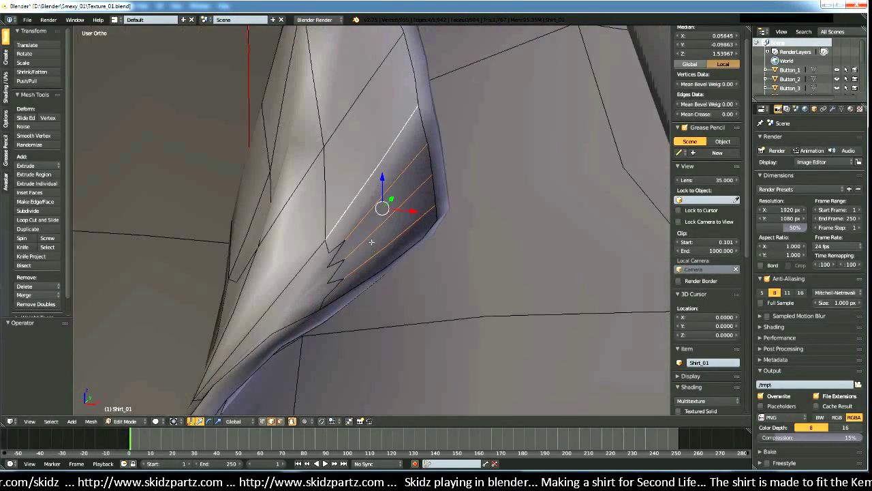
key(w)
click(367, 237)
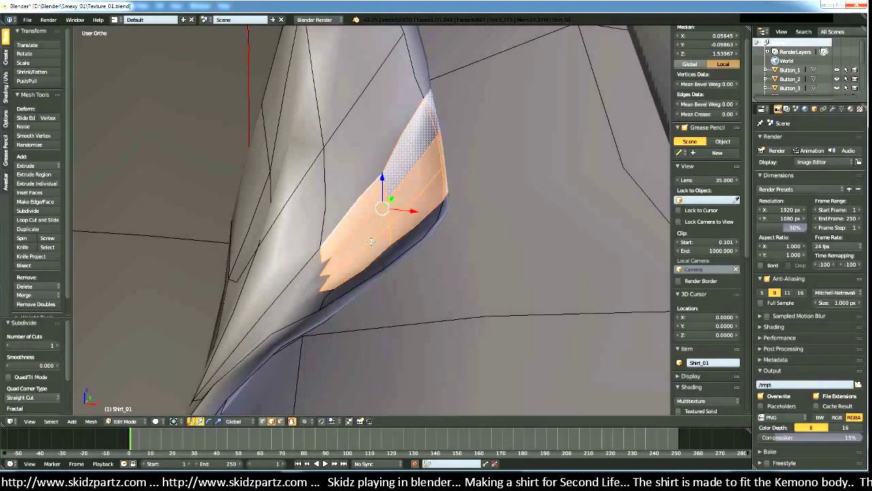
click(58, 345)
click(59, 346)
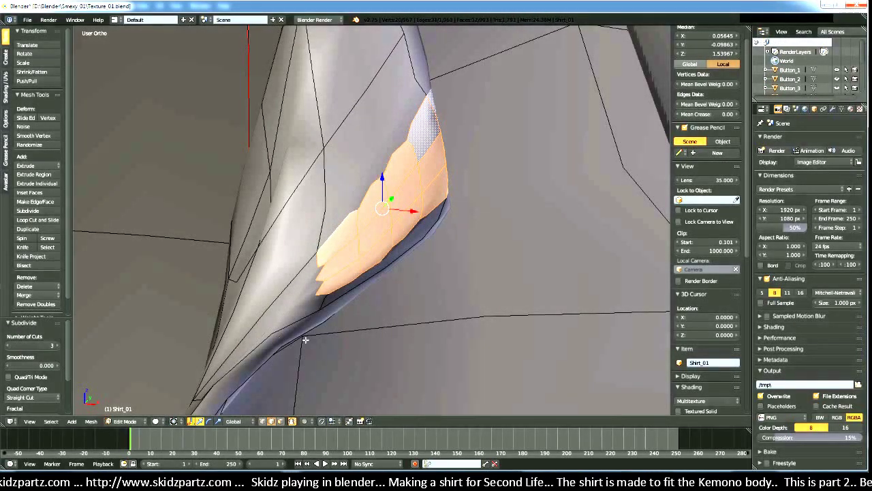
middle_drag(286, 327, 342, 329)
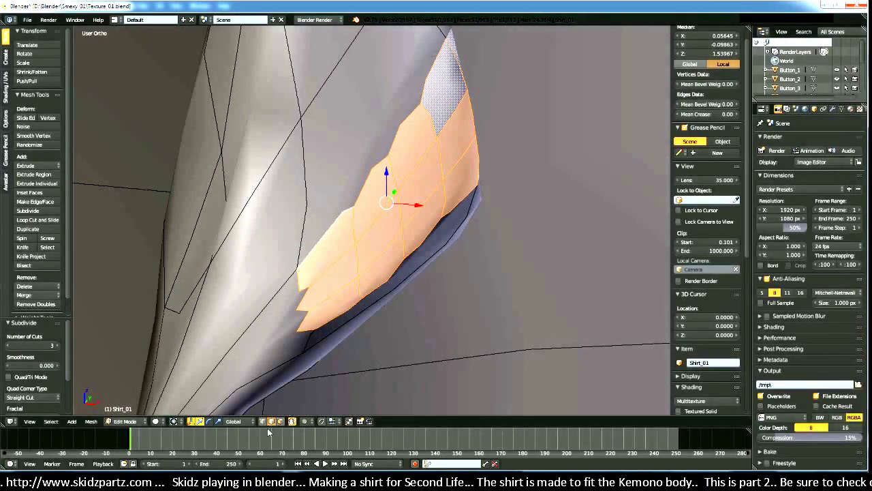
Step: Undo the 3-cut subdivision of the upper section's lengthwise edges and return to edge selection
shift+right_click(293, 355)
right_click(405, 231)
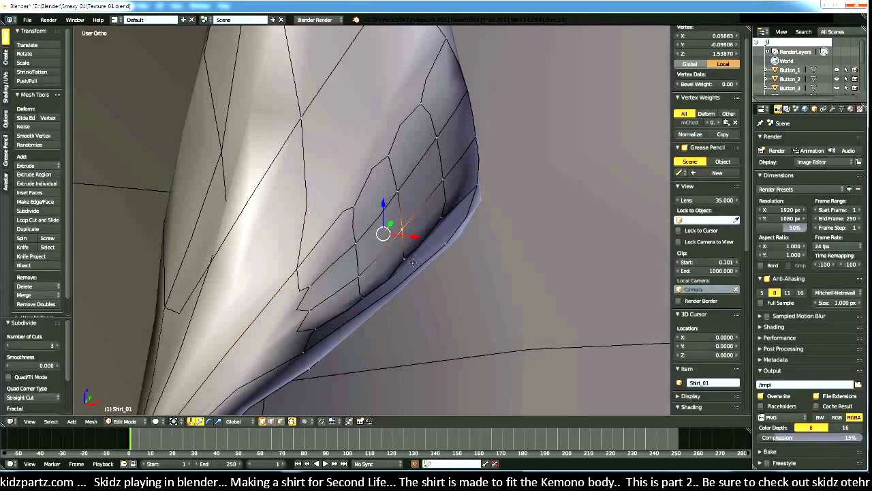
middle_drag(405, 231, 398, 268)
key(ctrl+l)
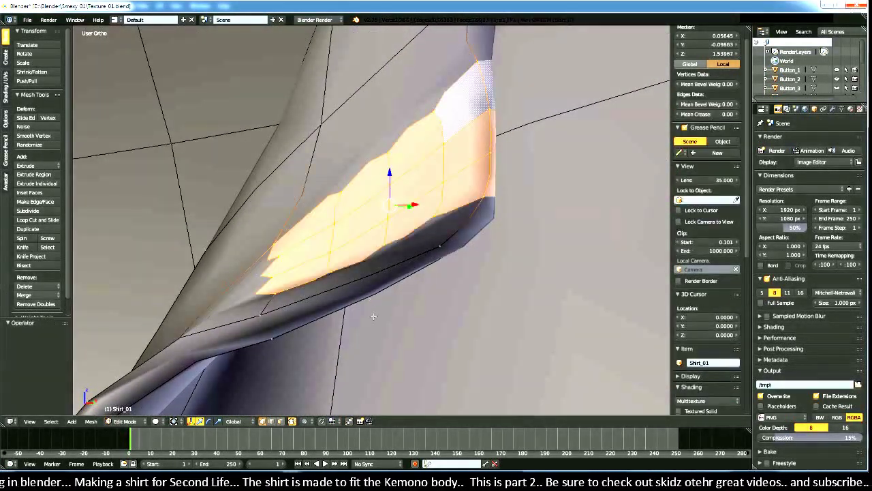
key(x)
click(377, 318)
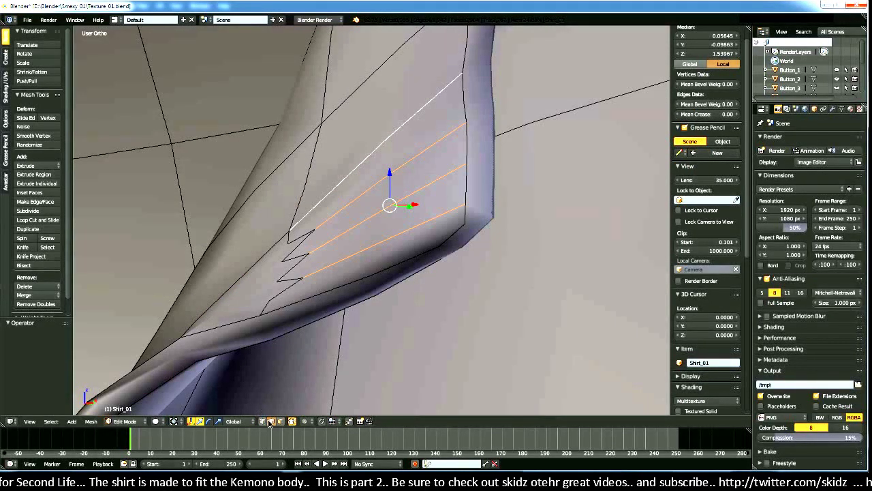
Step: Add the band's lower edge ring to the selected lengthwise edges and subdivide them all with 3 cuts
alt+shift+right_click(352, 282)
middle_drag(358, 307, 371, 313)
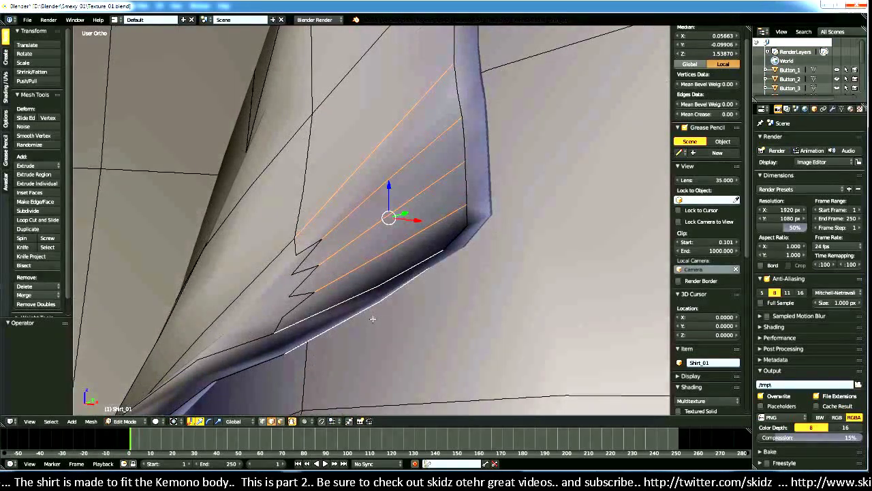
key(ctrl+e)
click(356, 256)
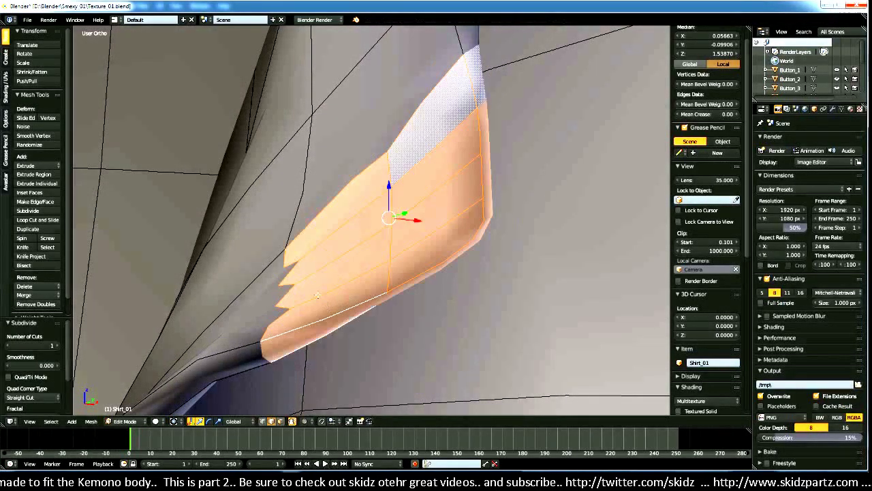
click(58, 345)
click(58, 346)
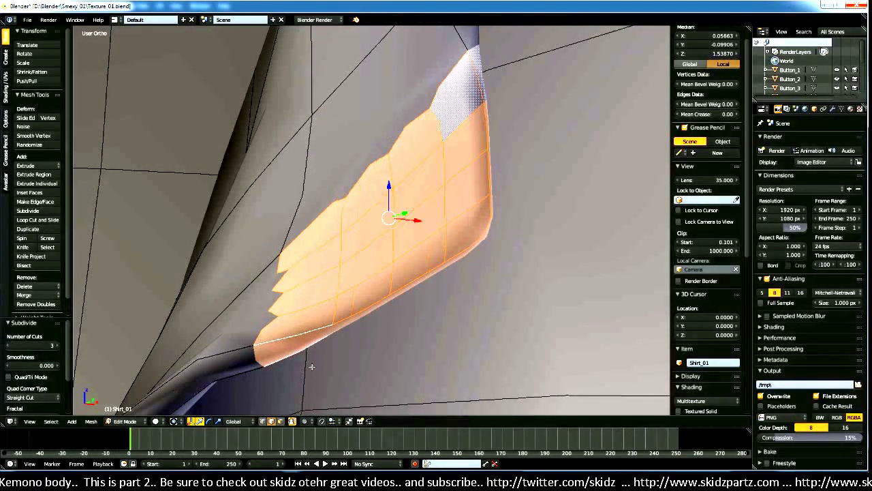
Step: Rip the center vertex of the subdivided band section and move the slit's upper vertex slightly upward to open the buttonhole
mouse_move(402, 292)
middle_down()
mouse_move(416, 265)
mouse_move(418, 298)
mouse_move(414, 289)
middle_up()
right_click(416, 266)
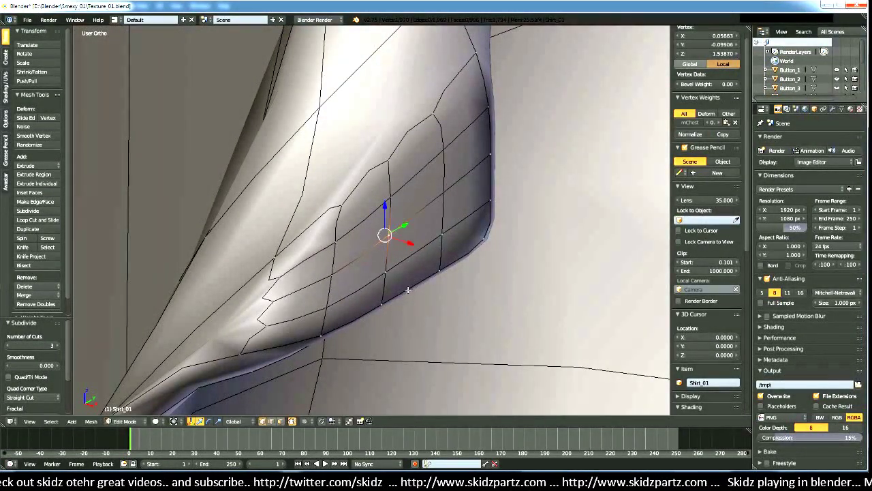
key(g)
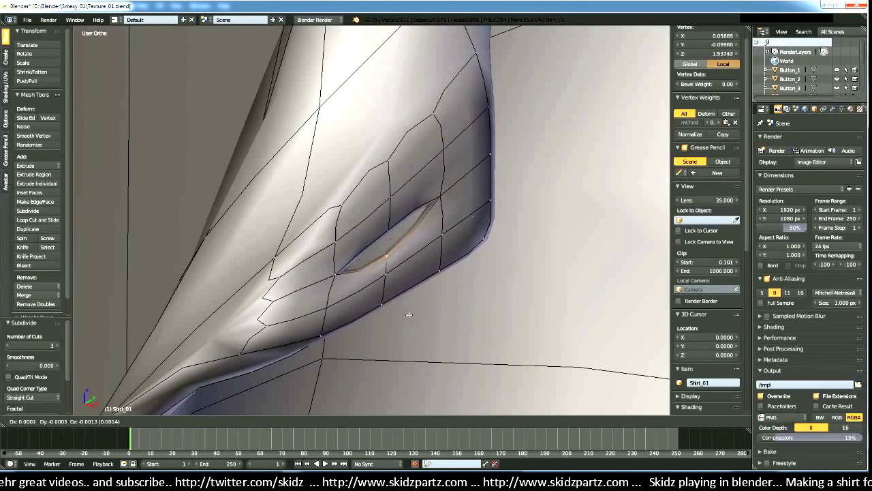
click(408, 311)
key(ctrl+z)
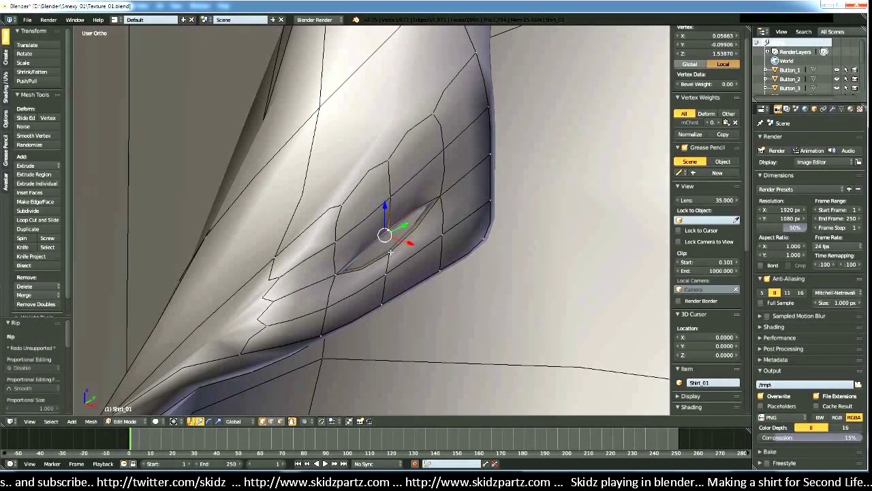
key(g)
click(386, 247)
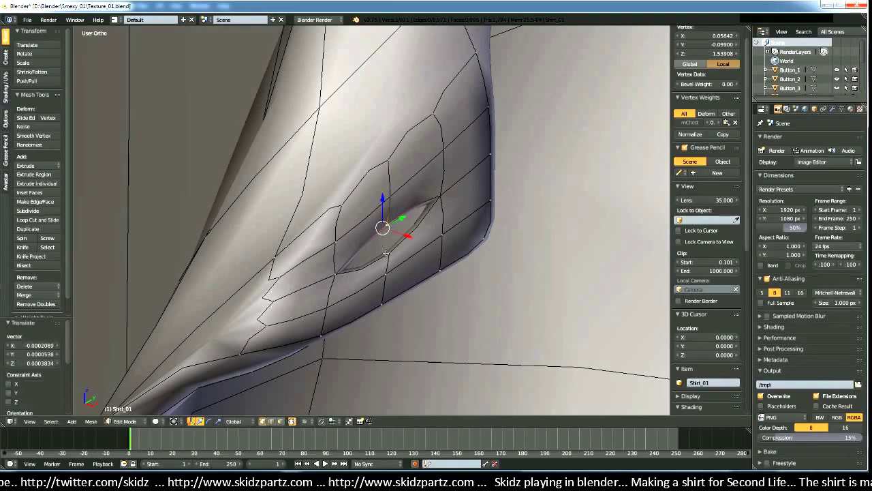
Step: Return the shirt to Object Mode and deselect it
scroll(396, 259, down, 4)
key(a)
mouse_move(426, 295)
middle_down()
mouse_move(474, 306)
mouse_move(370, 302)
mouse_move(371, 254)
mouse_move(344, 267)
mouse_move(349, 325)
mouse_move(391, 342)
mouse_move(365, 298)
mouse_move(374, 246)
mouse_move(376, 259)
mouse_move(367, 228)
mouse_move(389, 226)
middle_up()
key(Tab)
scroll(349, 326, up, 5)
middle_drag(362, 276, 400, 279)
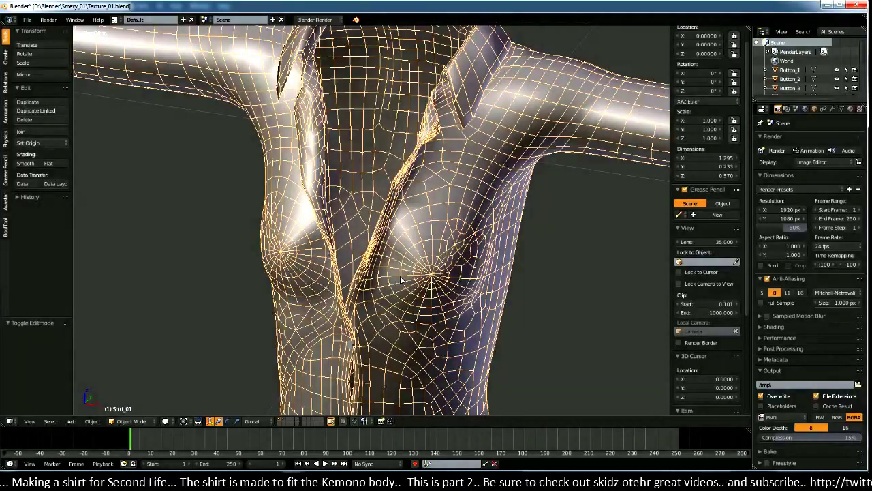
middle_drag(396, 255, 321, 288)
scroll(436, 250, up, 4)
key(a)
Step: Examine the shirt's chest opening, placket and torso from the front at several distances and angles
scroll(337, 262, down, 3)
scroll(338, 248, down, 3)
scroll(427, 274, up, 3)
scroll(368, 286, up, 3)
scroll(424, 302, up, 2)
scroll(400, 291, down, 3)
scroll(344, 280, down, 2)
scroll(322, 288, up, 4)
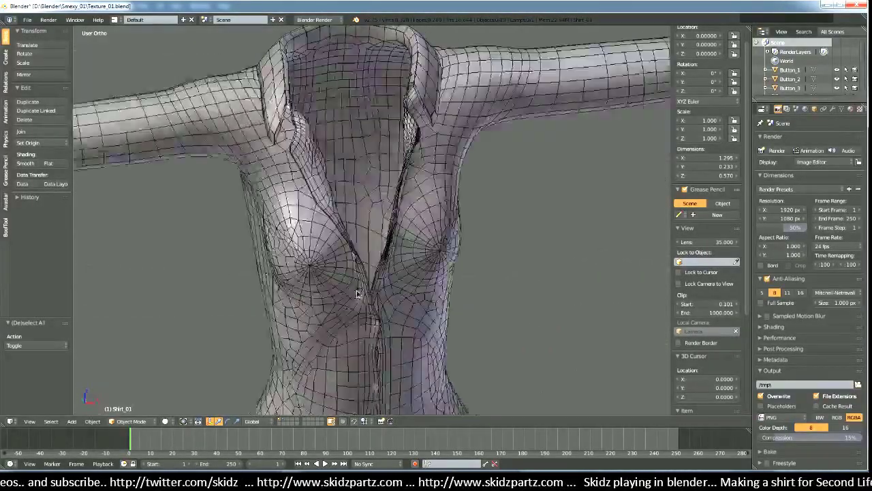
scroll(355, 293, up, 6)
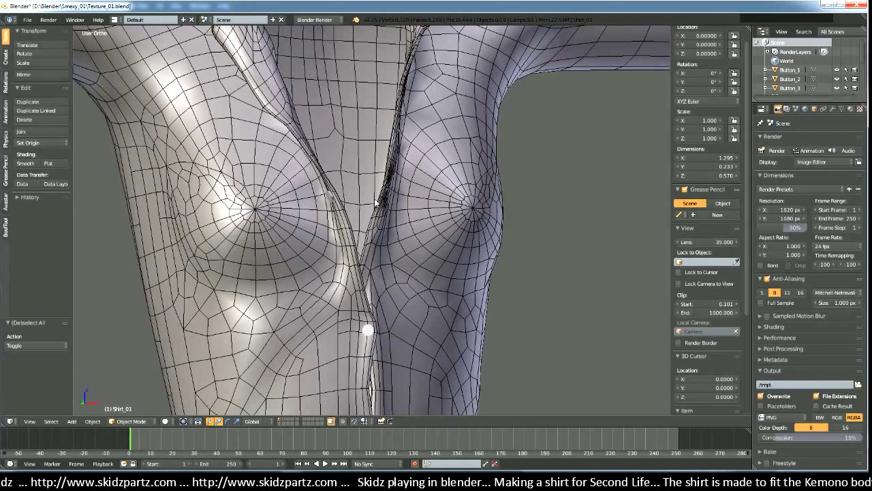
middle_drag(403, 255, 451, 304)
scroll(436, 316, down, 4)
middle_drag(344, 336, 375, 346)
scroll(382, 330, up, 2)
scroll(416, 309, down, 2)
scroll(402, 323, up, 4)
scroll(419, 331, down, 3)
scroll(378, 344, up, 3)
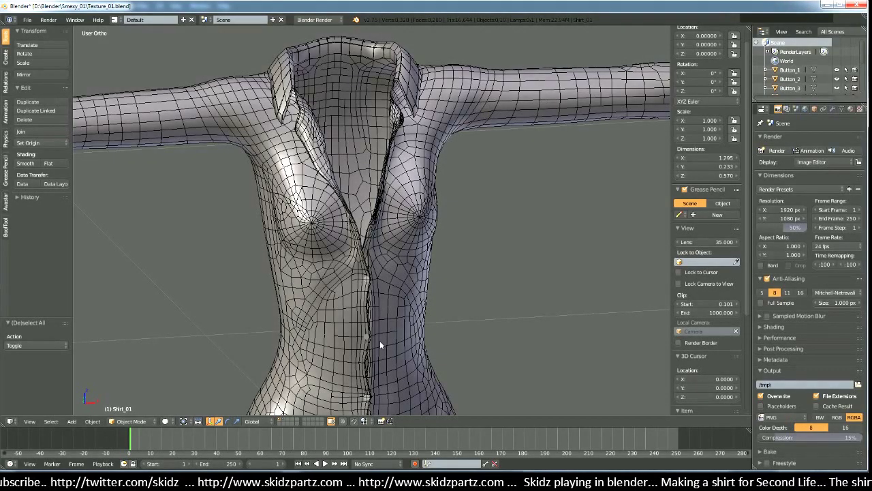
mouse_move(380, 344)
middle_down()
mouse_move(338, 310)
mouse_move(369, 333)
middle_up()
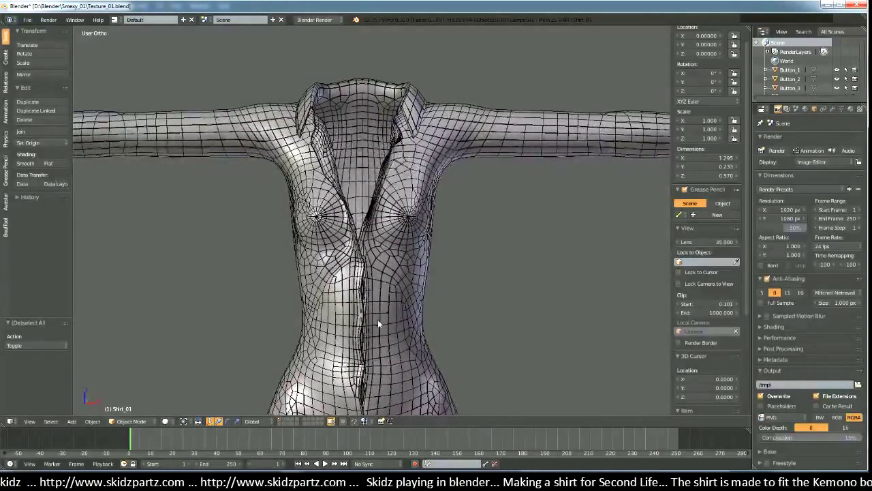
scroll(371, 323, up, 5)
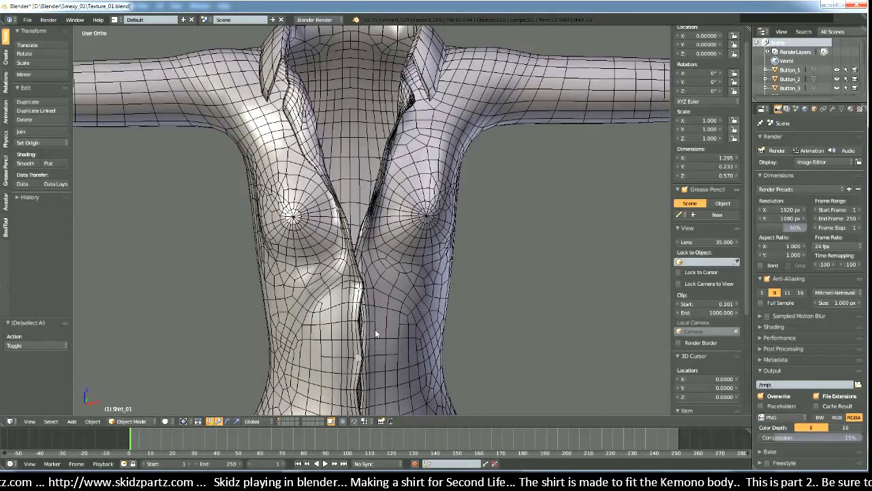
click(72, 420)
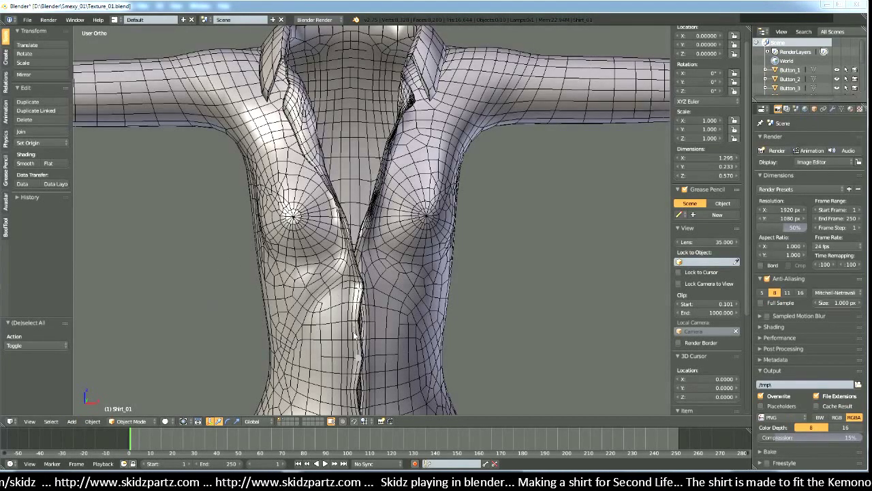
middle_drag(357, 334, 354, 315)
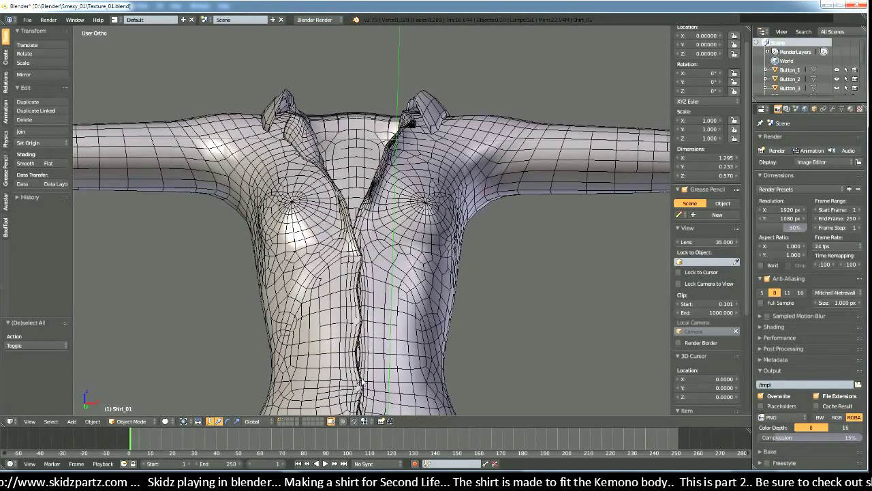
middle_drag(365, 381, 335, 323)
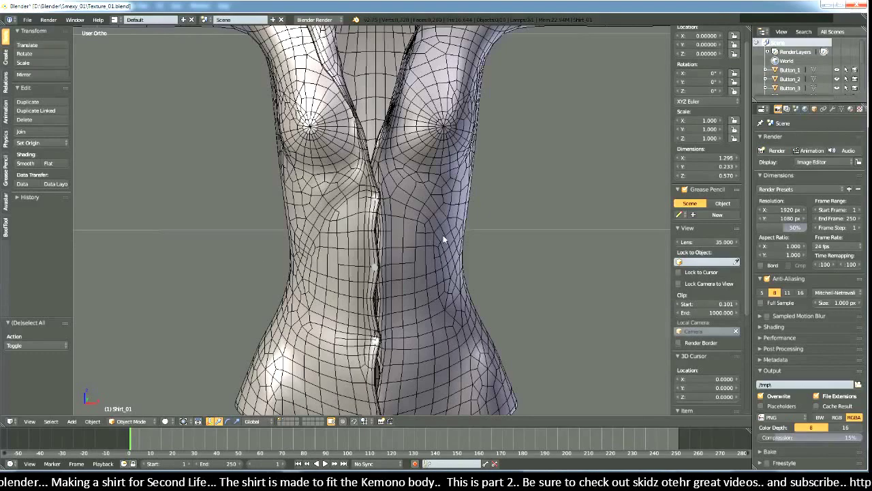
middle_drag(334, 215, 361, 226)
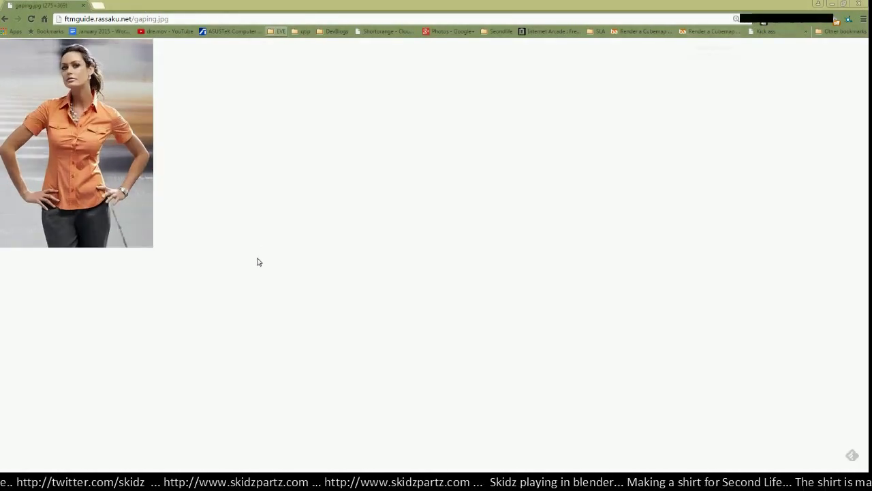
Step: Enlarge the gaping.jpg reference photo to study the button placket, and minimize the browser
ctrl+scroll(258, 262, up, 7)
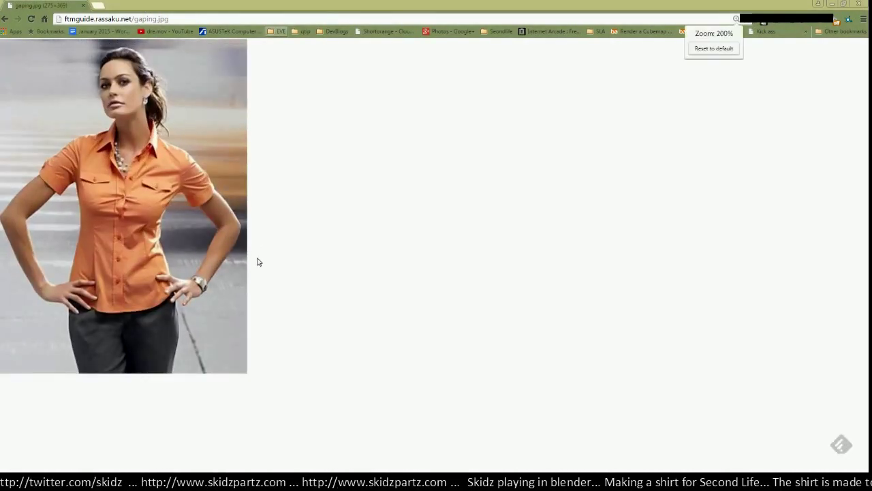
ctrl+scroll(258, 262, down, 1)
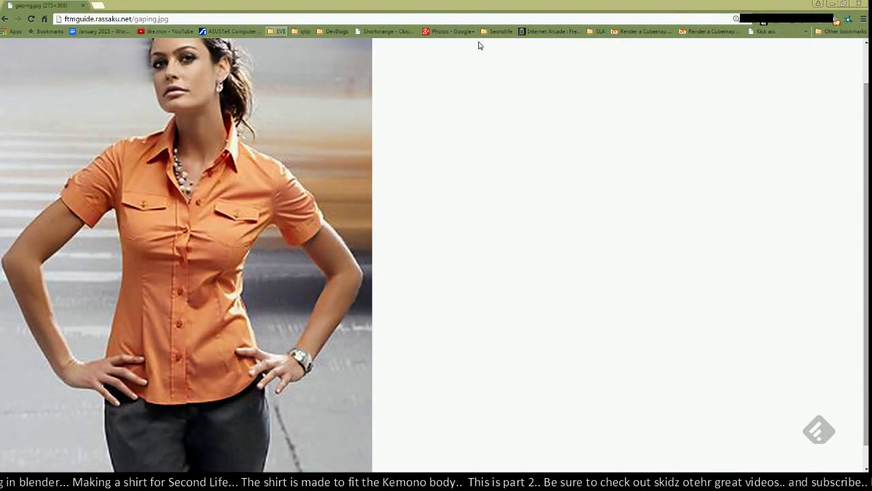
click(832, 4)
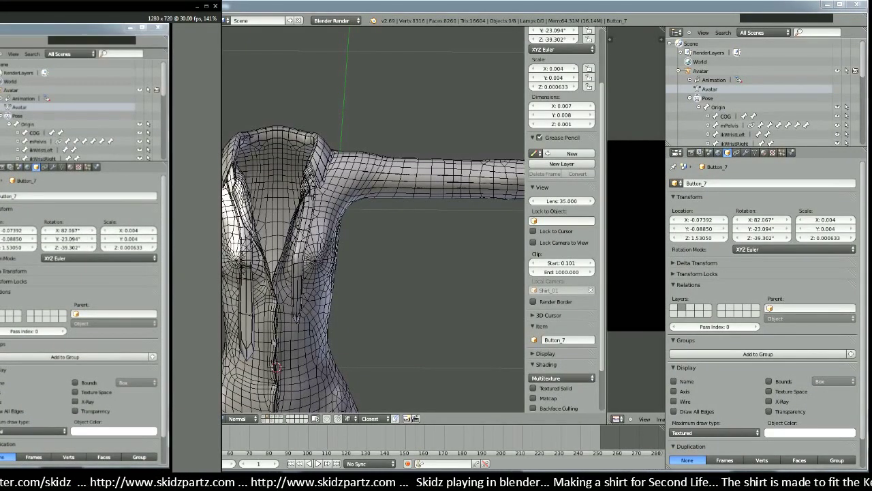
Step: Switch to the streaming program, add a screen capture of the Texture_01.blend window to Scene 1, and enlarge it
drag(102, 5, 93, 147)
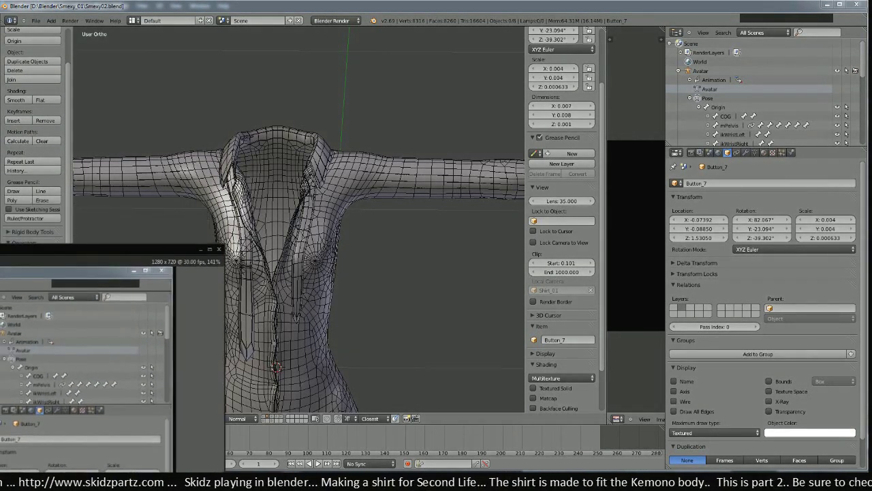
drag(0, 260, 102, 1)
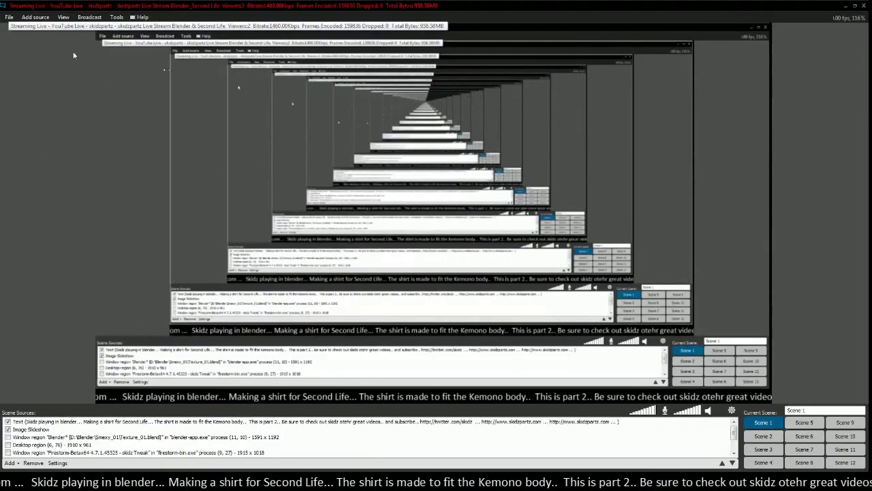
click(62, 17)
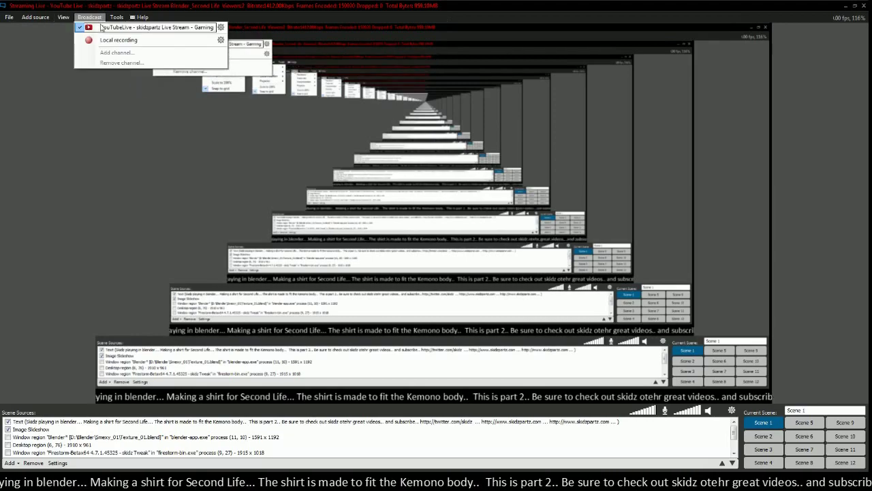
mouse_move(43, 18)
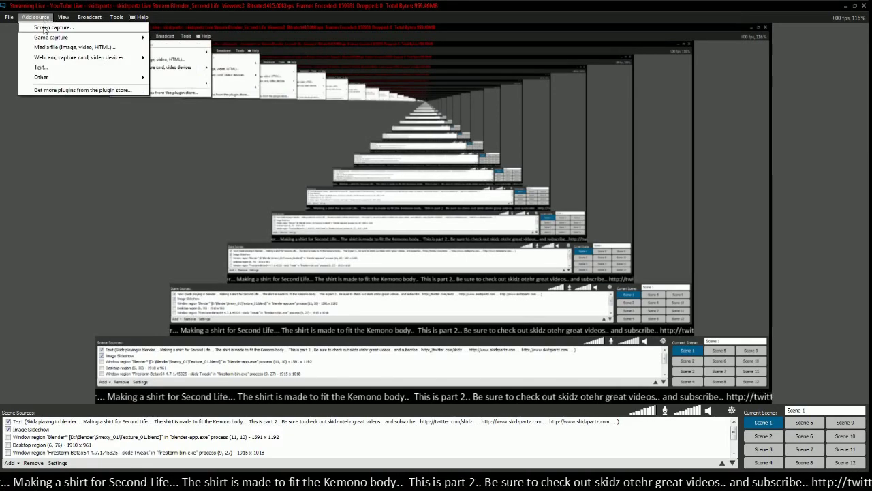
click(44, 29)
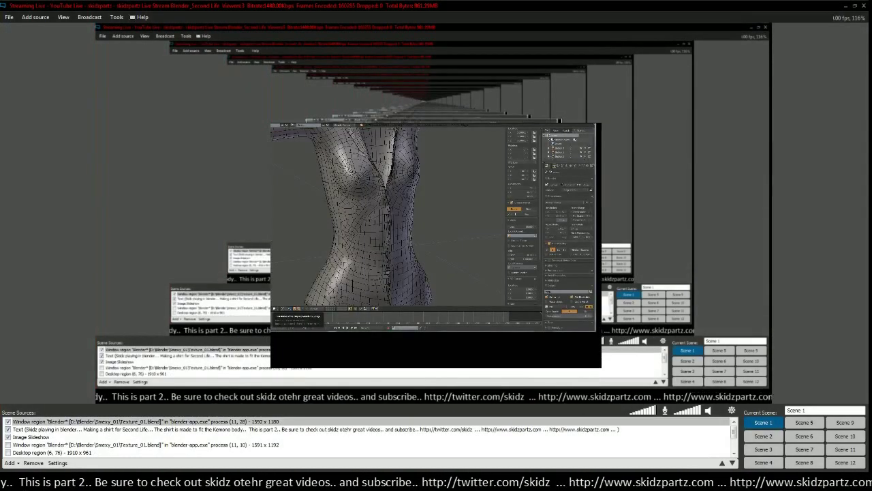
click(350, 7)
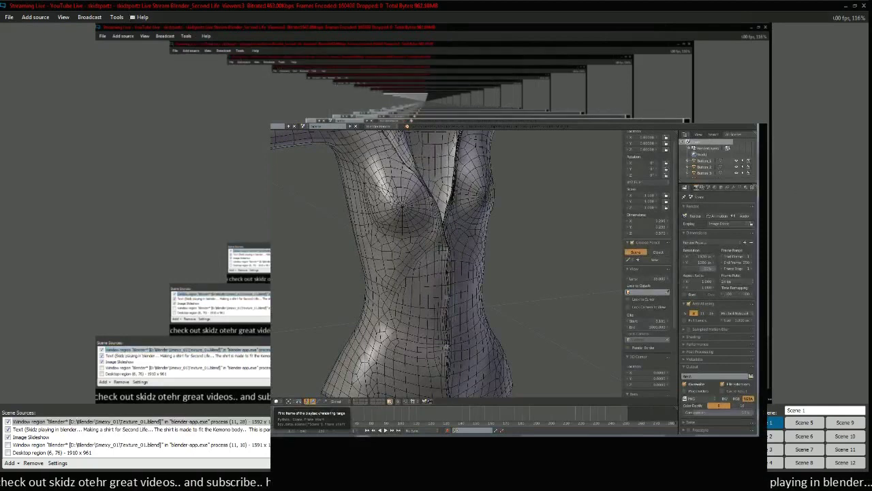
click(204, 197)
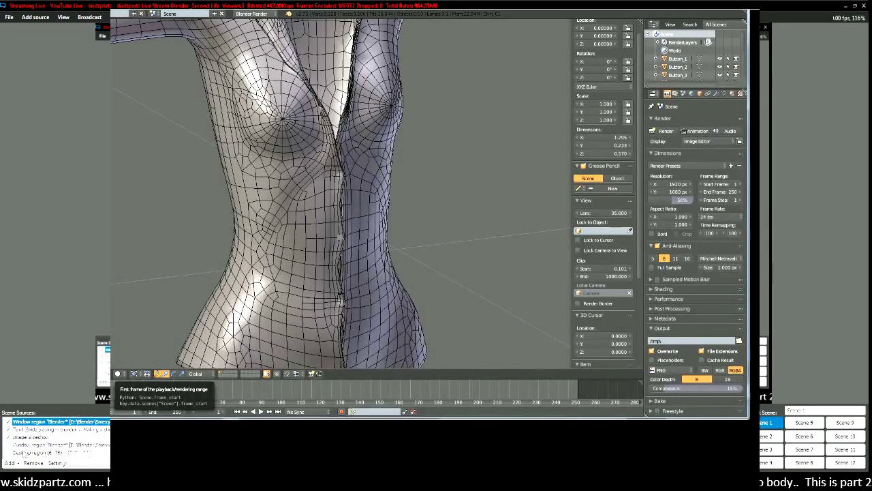
Step: Disable the 1909 x 1037 desktop region source in Scene 1
click(25, 454)
scroll(31, 455, down, 2)
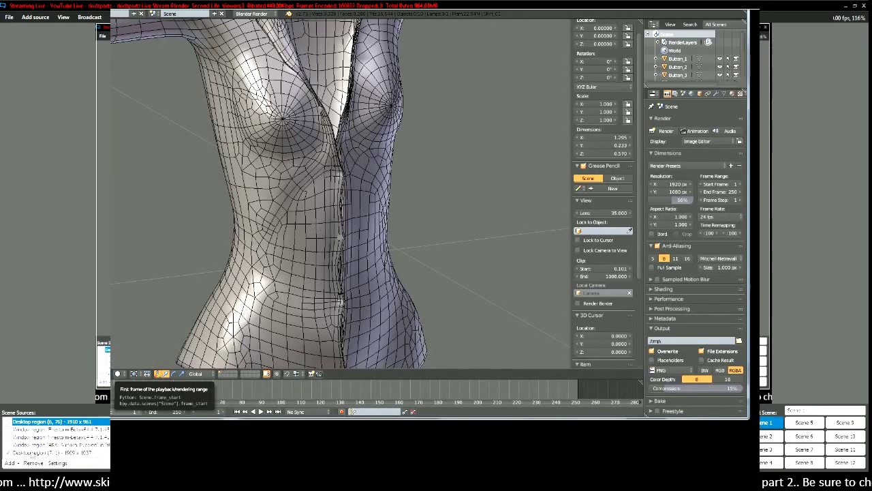
click(32, 455)
click(8, 453)
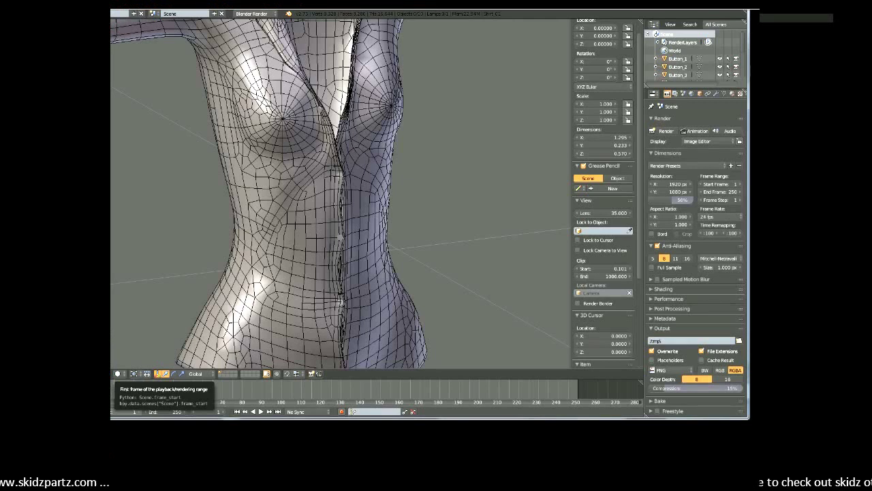